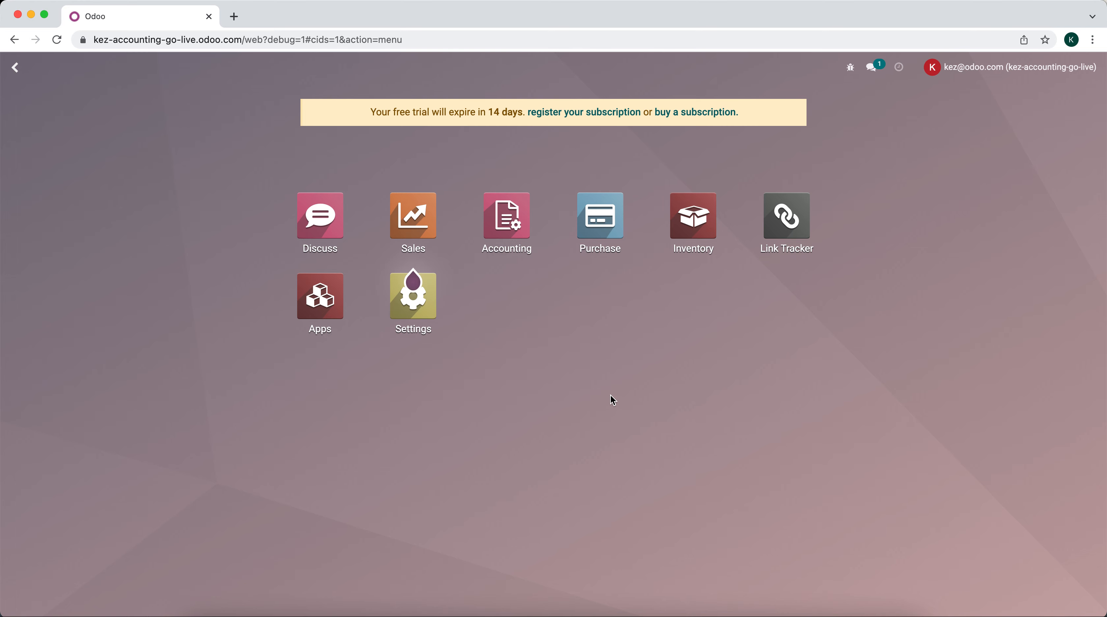
Review the developer mode options in General Settings and the Inventory app's warehouse settings, returning to the app overview.
{"action": "left_click", "coordinate": [408, 320]}
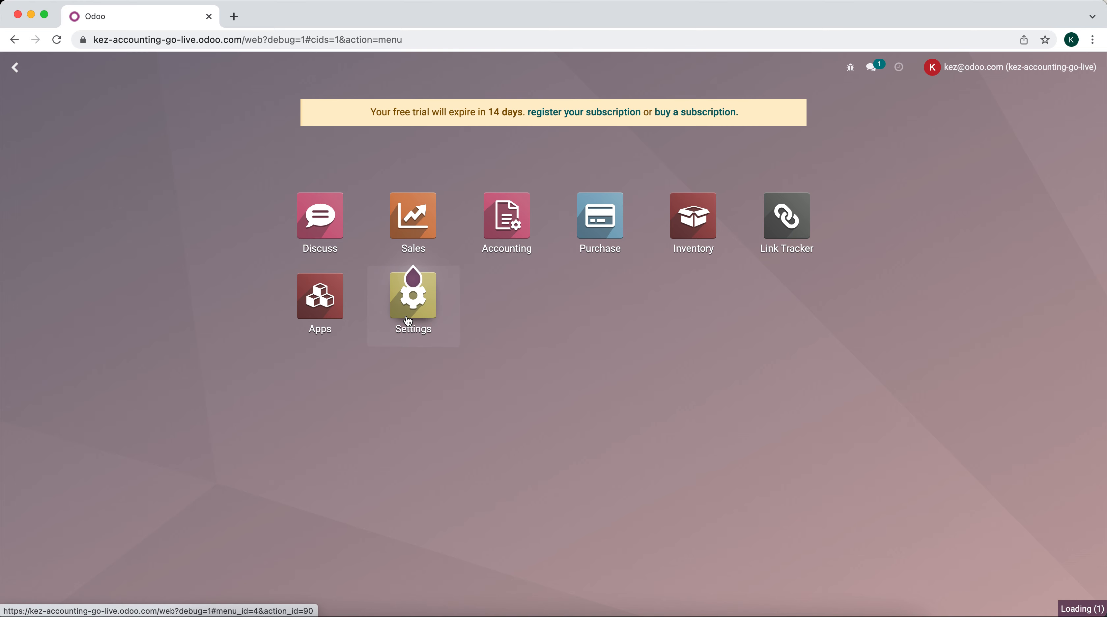
{"action": "scroll", "coordinate": [288, 365], "scroll_direction": "down", "scroll_amount": 5}
{"action": "scroll", "coordinate": [288, 365], "scroll_direction": "down", "scroll_amount": 10}
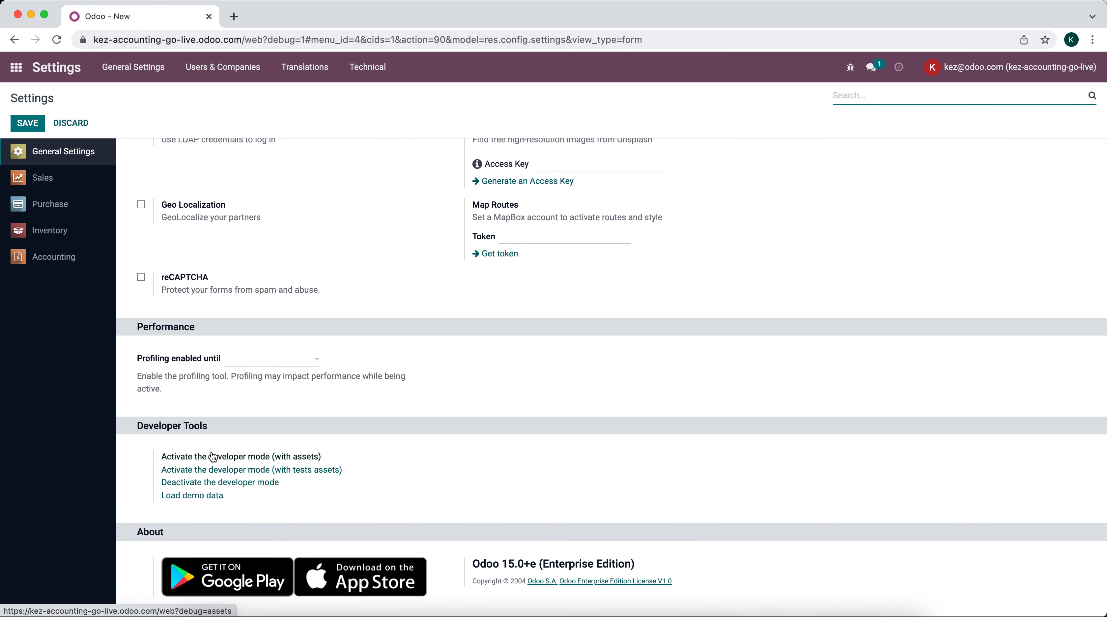
{"action": "left_click", "coordinate": [83, 239]}
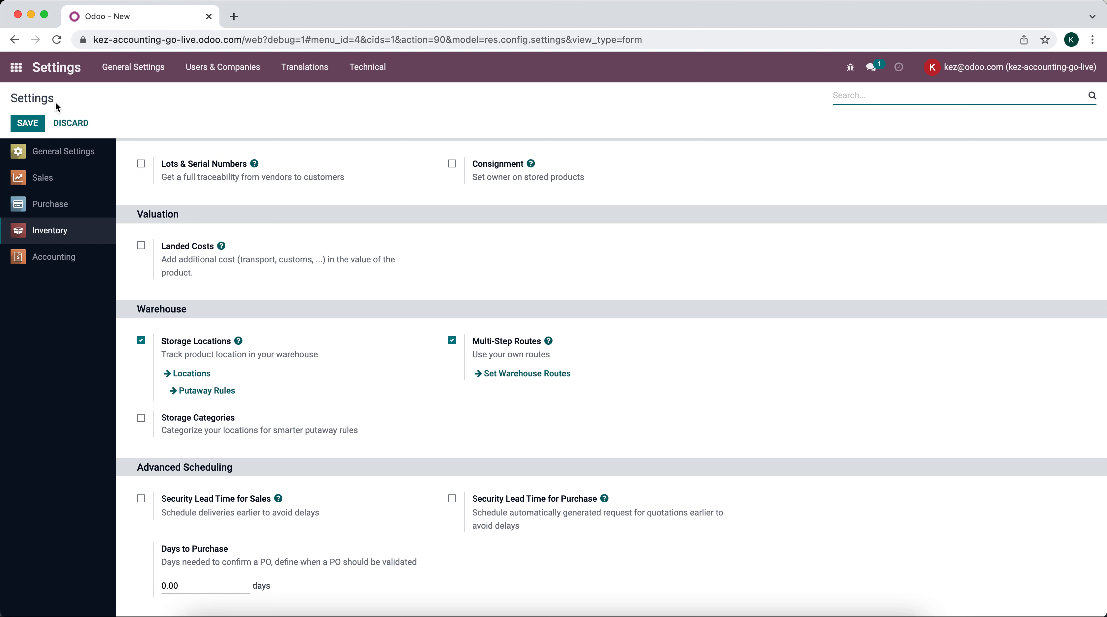
{"action": "left_click", "coordinate": [22, 71]}
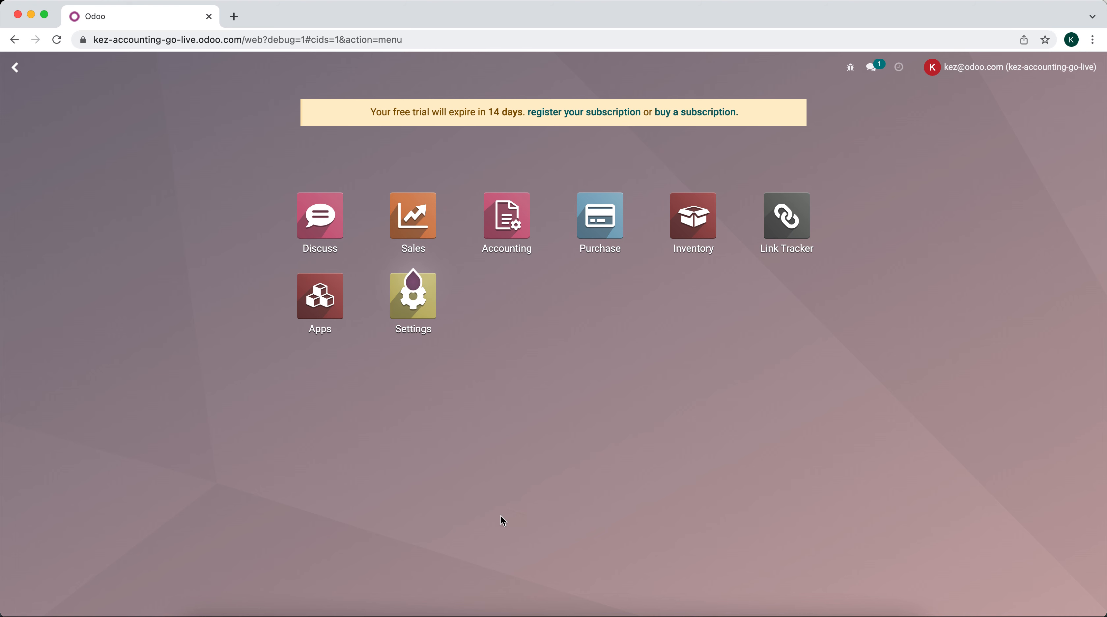
Switch to the Sample Data workbook in Excel and view the Chart of Accounts sheet from its first row.
{"action": "left_click", "coordinate": [506, 614]}
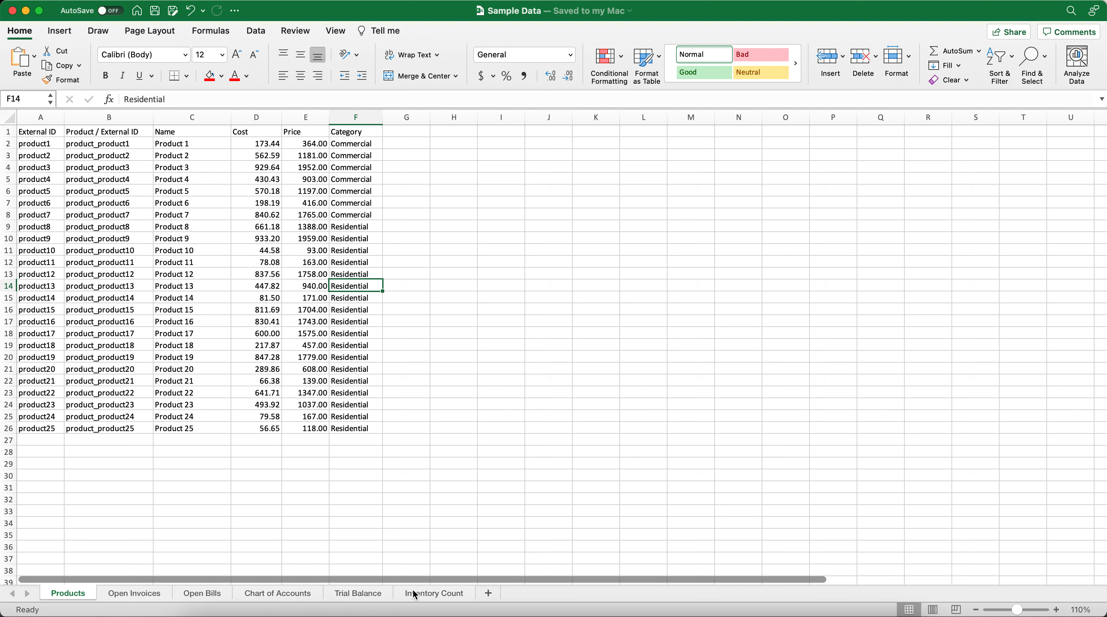
{"action": "left_click", "coordinate": [278, 594]}
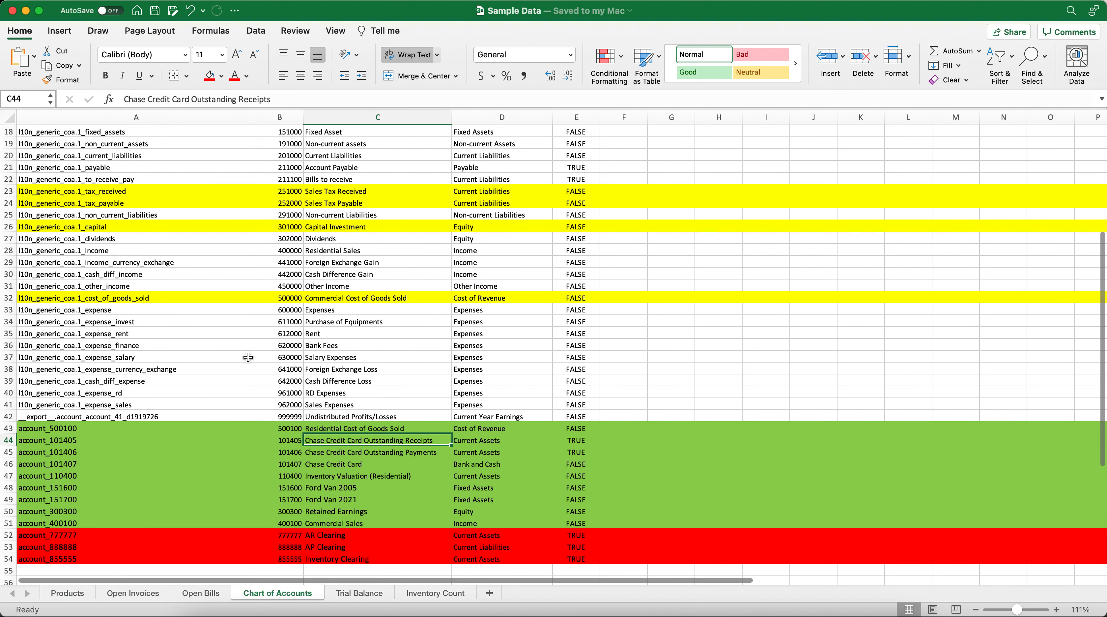
{"action": "scroll", "coordinate": [248, 358], "scroll_direction": "up", "scroll_amount": 10}
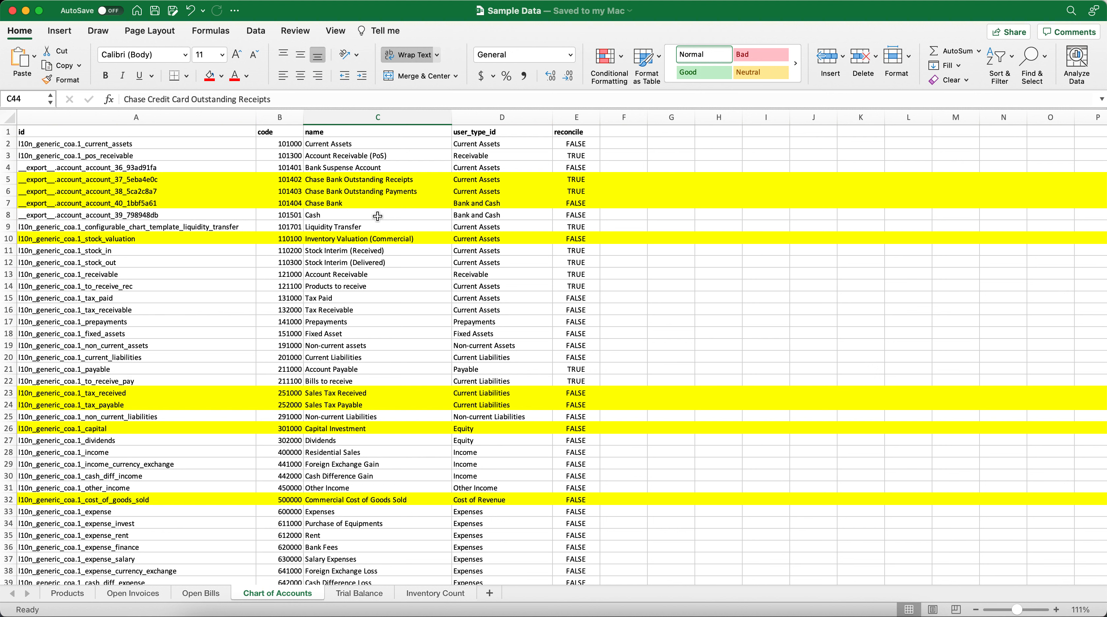
Examine the yellow-highlighted Chase Bank, Outstanding Receipts and Outstanding Payments account names in the chart of accounts.
{"action": "left_click", "coordinate": [378, 203]}
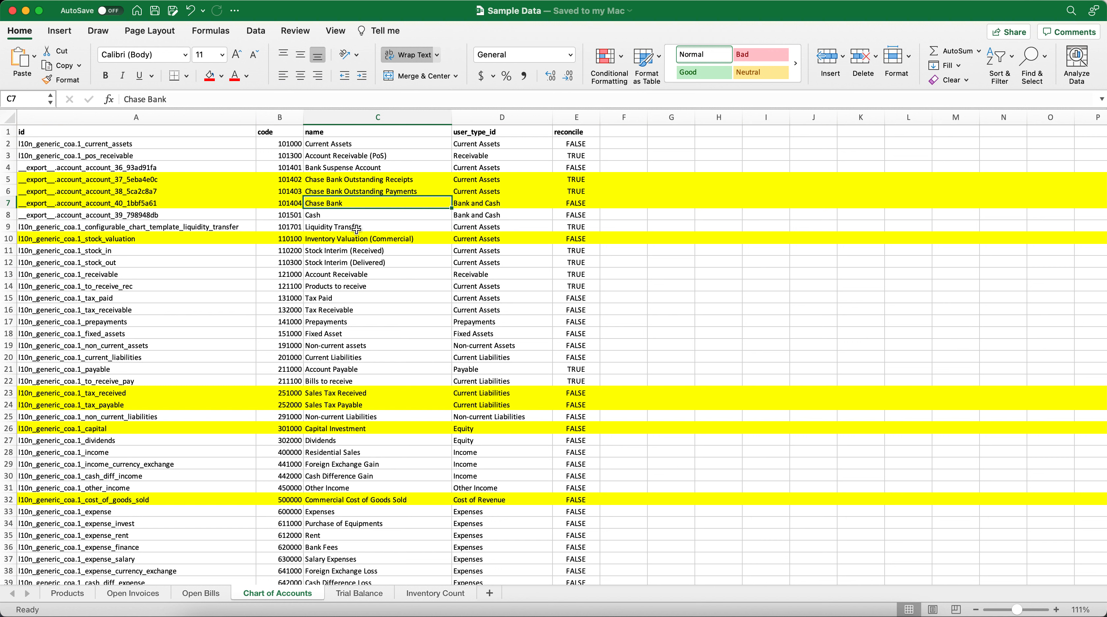
{"action": "left_click", "coordinate": [348, 191]}
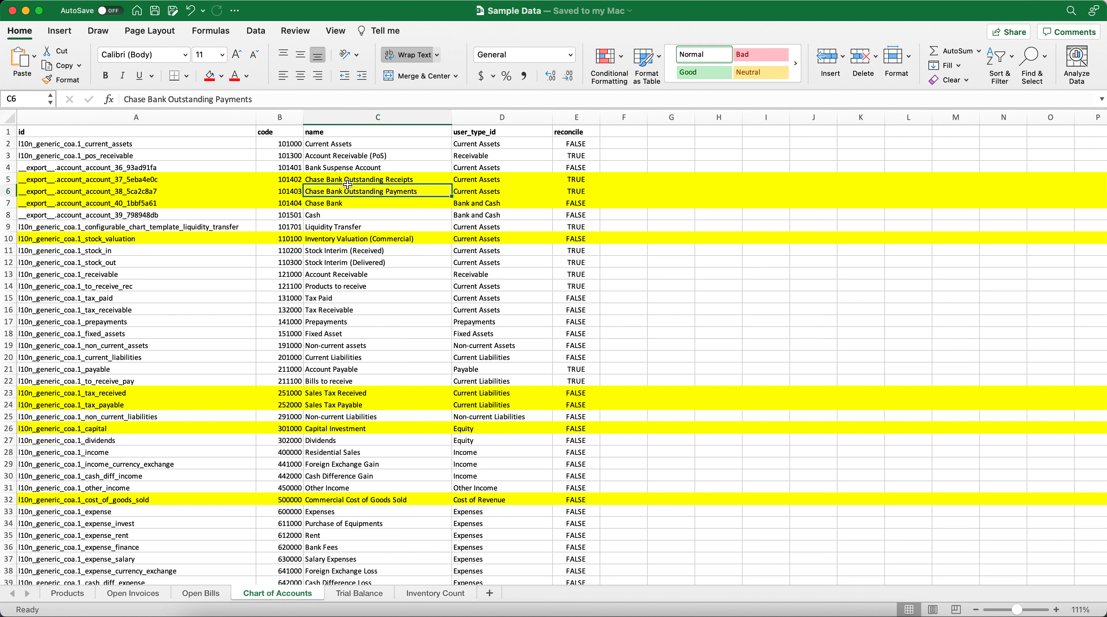
{"action": "left_click", "coordinate": [342, 178]}
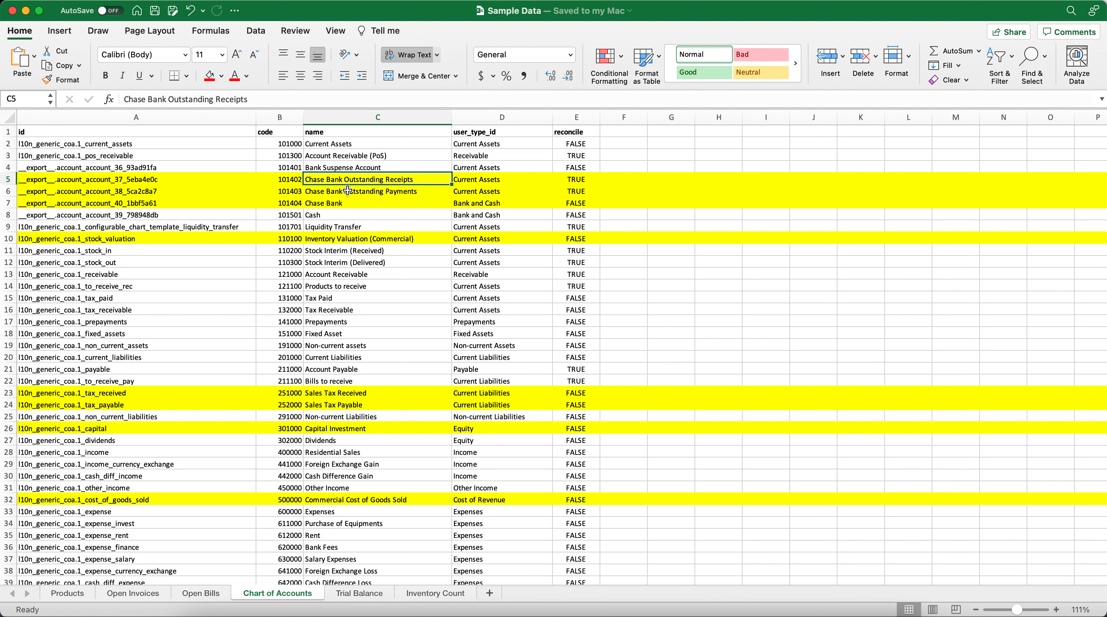
{"action": "left_click", "coordinate": [350, 202]}
{"action": "left_click_drag", "start_coordinate": [350, 202], "coordinate": [350, 179]}
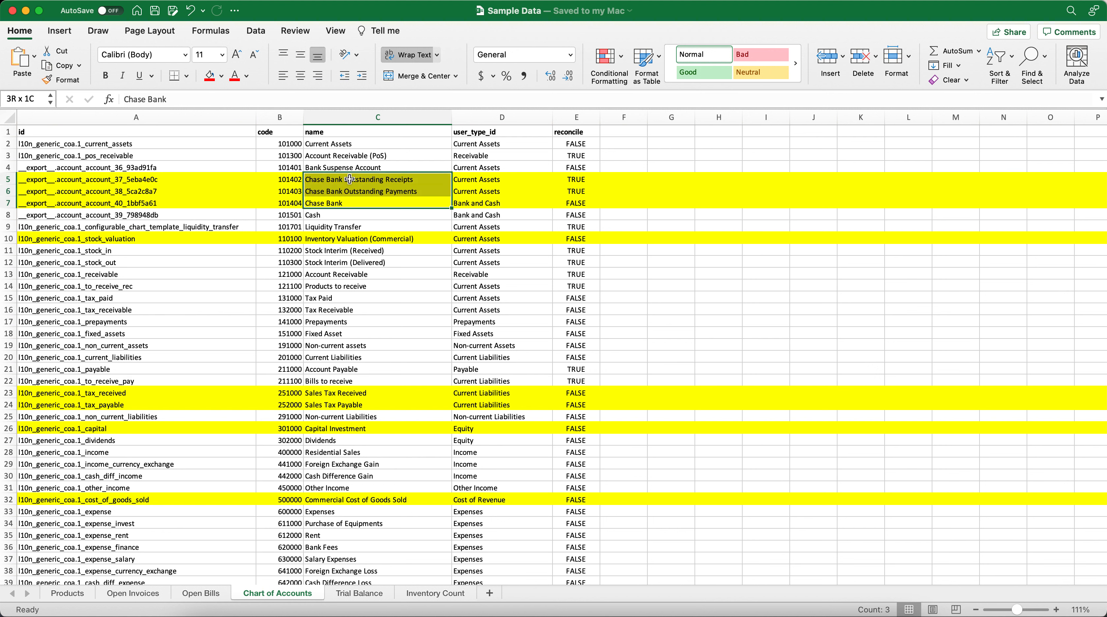
{"action": "left_click", "coordinate": [349, 190]}
{"action": "left_click", "coordinate": [345, 203]}
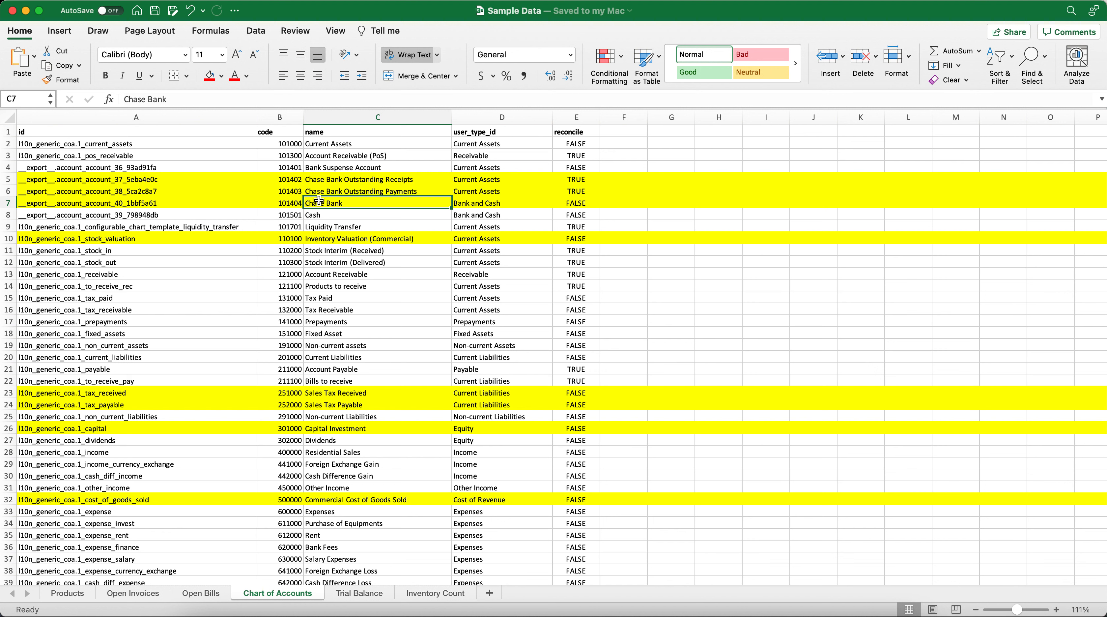
{"action": "left_click", "coordinate": [356, 215]}
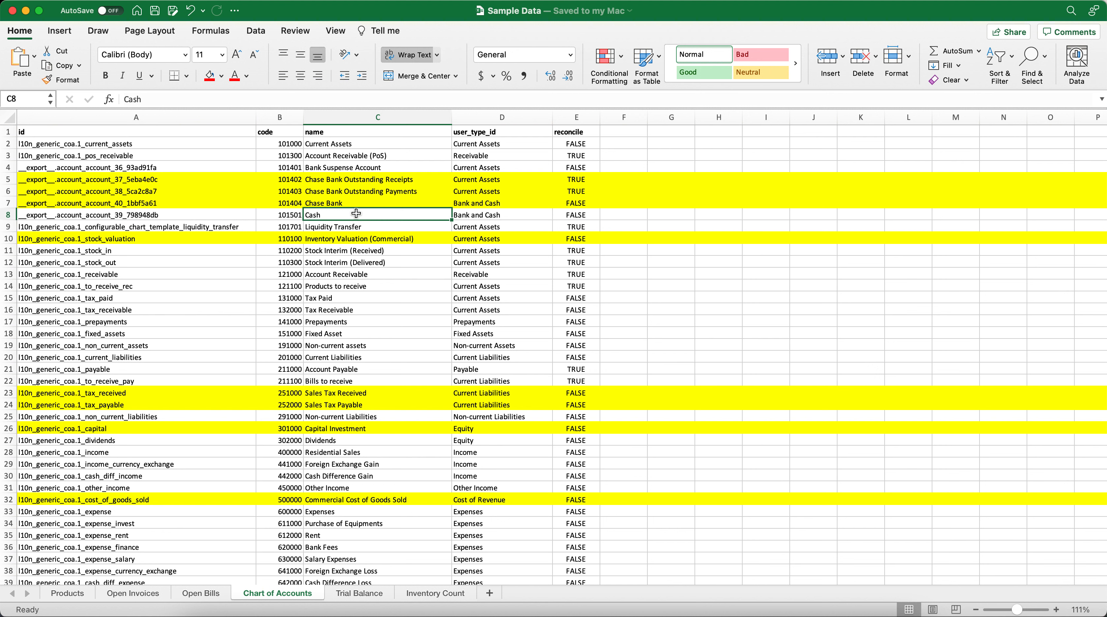
{"action": "left_click_drag", "start_coordinate": [356, 183], "coordinate": [355, 204]}
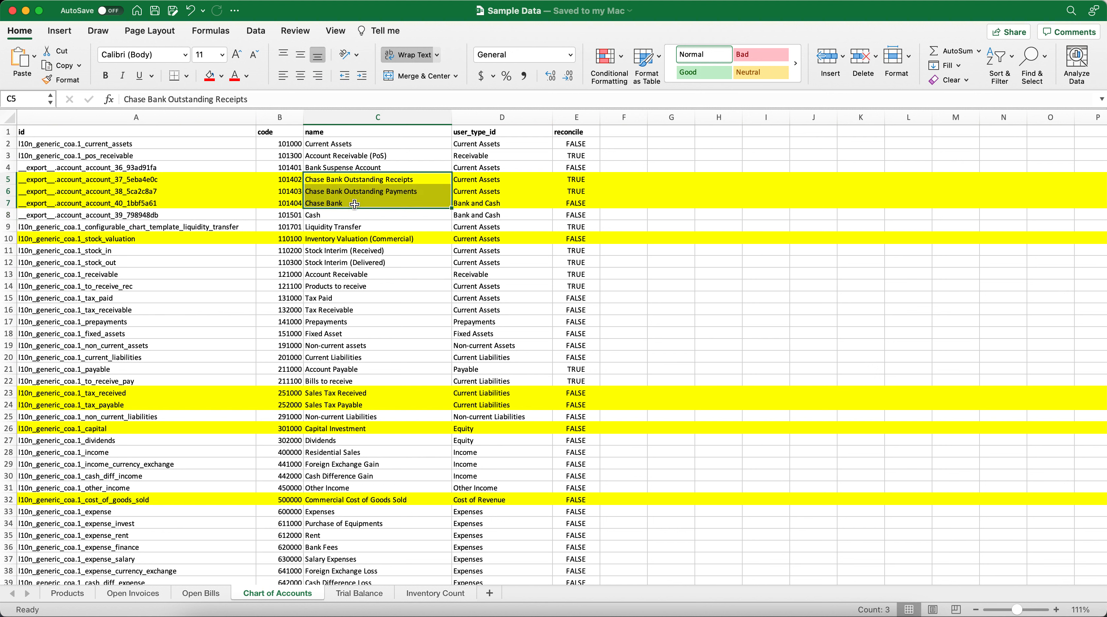
{"action": "left_click", "coordinate": [355, 204]}
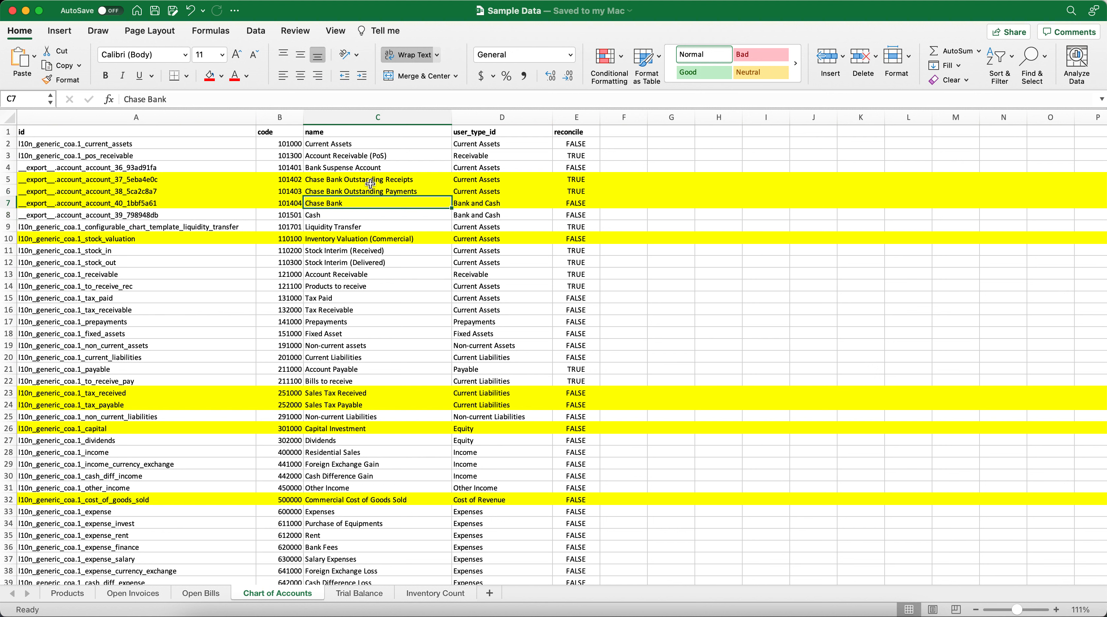
{"action": "left_click_drag", "start_coordinate": [370, 183], "coordinate": [370, 192]}
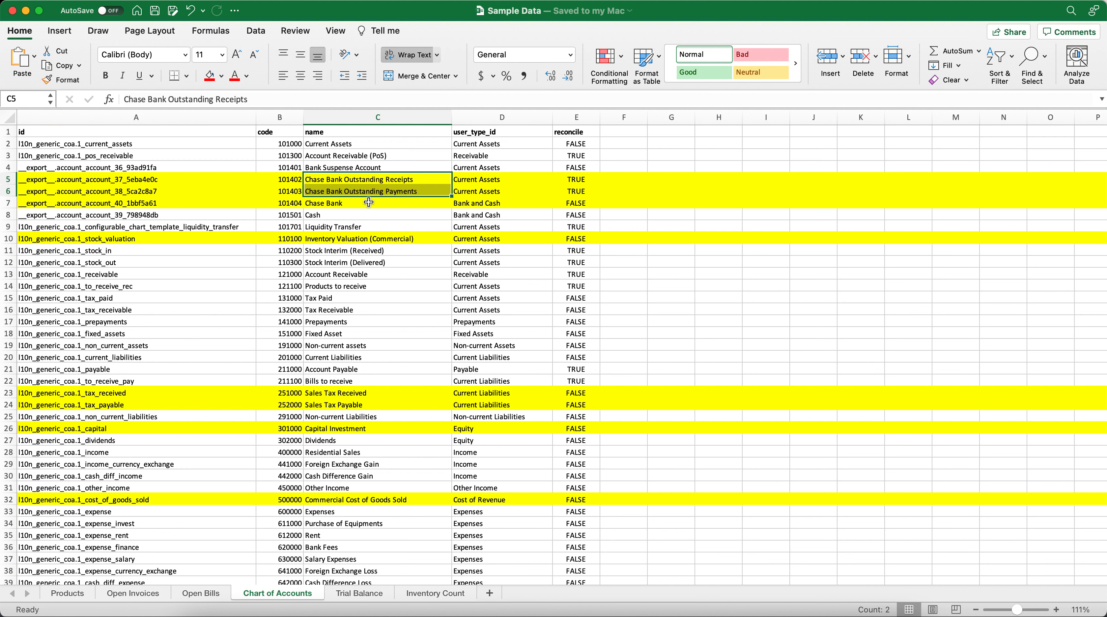
{"action": "left_click", "coordinate": [369, 202]}
Inspect the remaining yellow accounts, from Inventory Valuation (Commercial) through sales tax and Capital Investment to Commercial Cost of Goods Sold.
{"action": "left_click", "coordinate": [367, 239]}
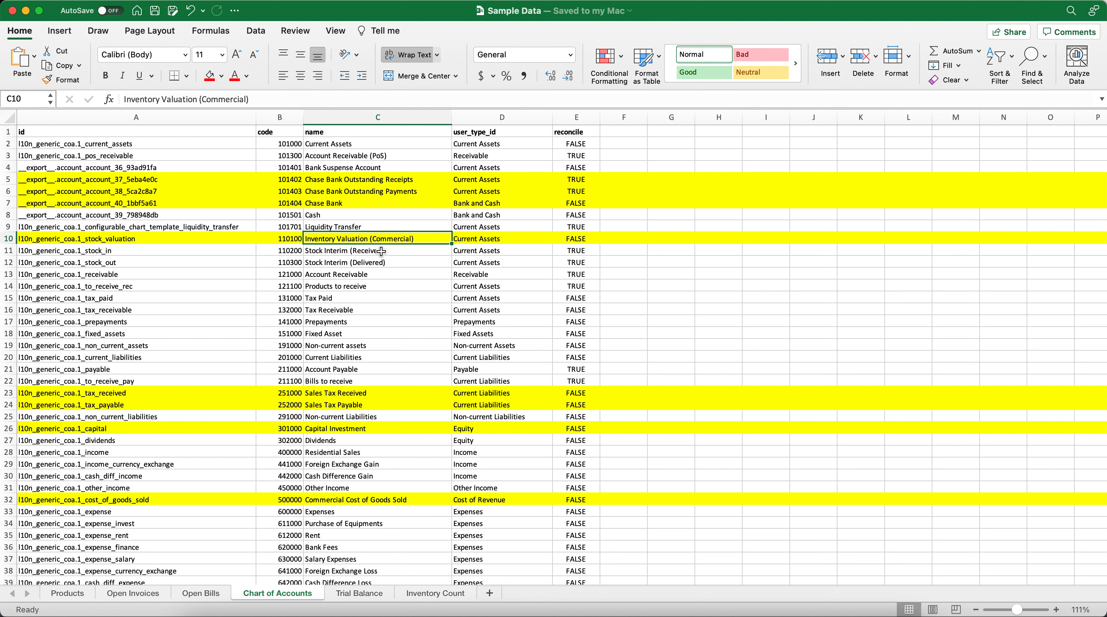
{"action": "scroll", "coordinate": [381, 251], "scroll_direction": "down", "scroll_amount": 5}
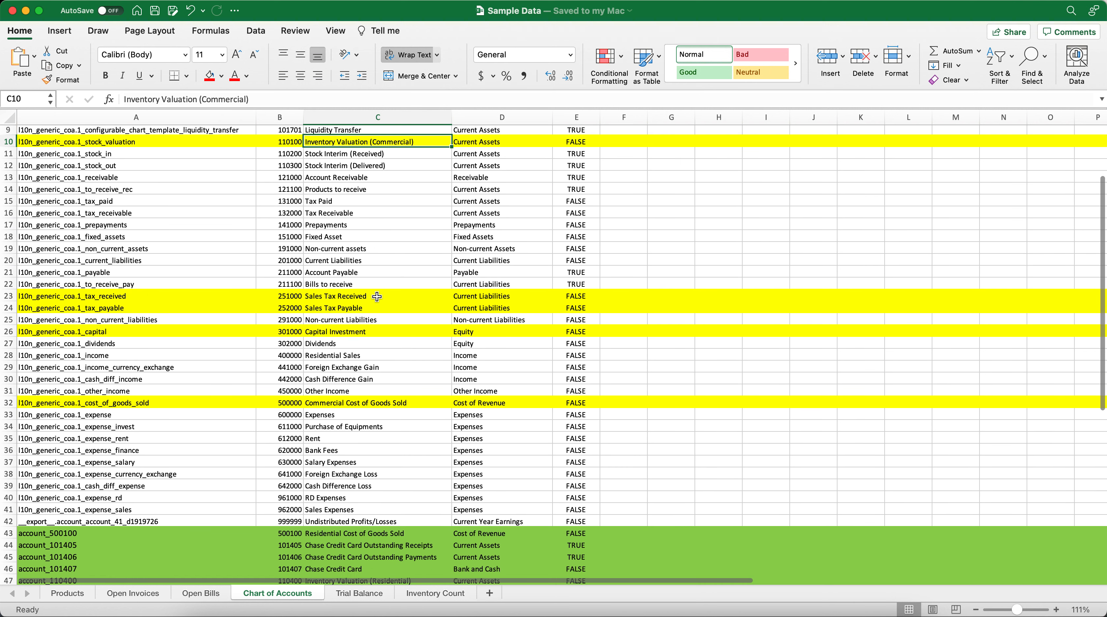
{"action": "scroll", "coordinate": [377, 296], "scroll_direction": "down", "scroll_amount": 1}
{"action": "left_click", "coordinate": [374, 276]}
{"action": "left_click", "coordinate": [374, 285]}
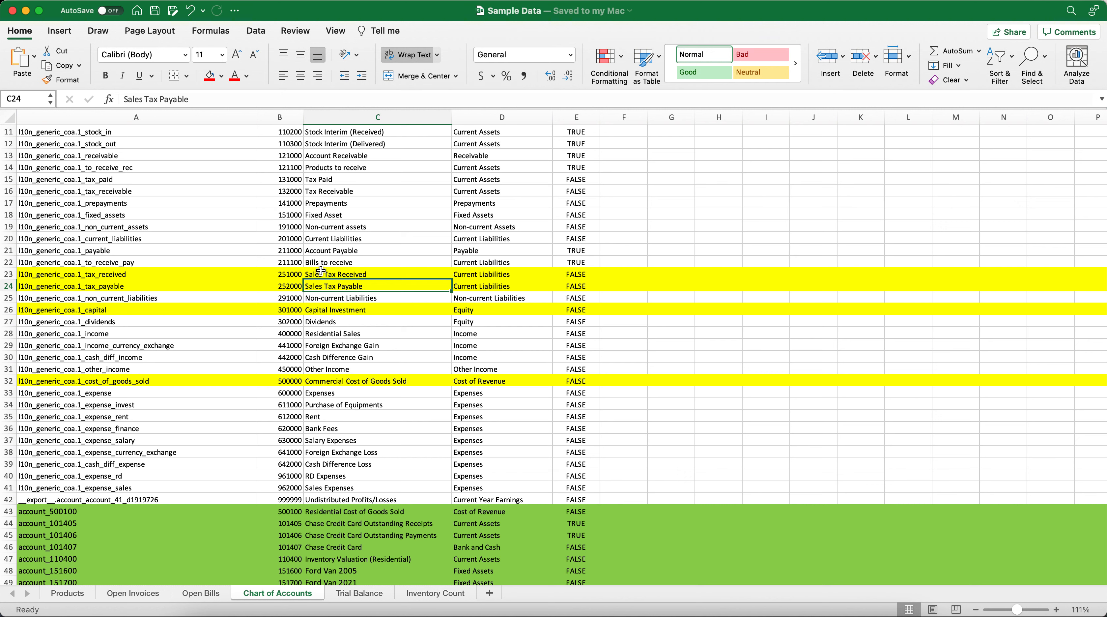
{"action": "left_click", "coordinate": [321, 311]}
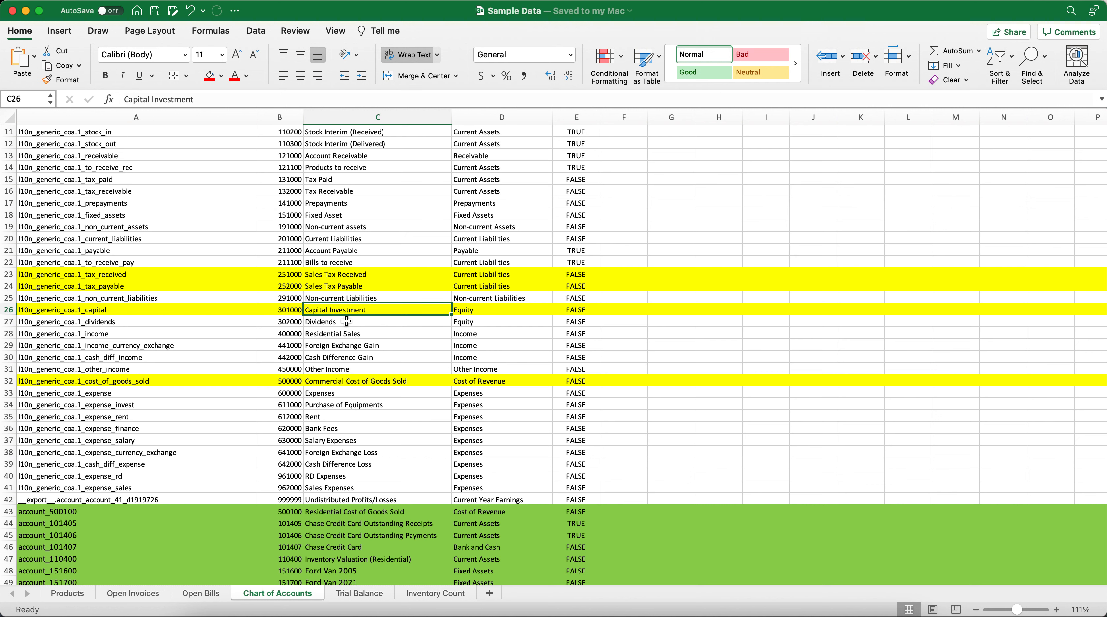
{"action": "scroll", "coordinate": [346, 321], "scroll_direction": "down", "scroll_amount": 6}
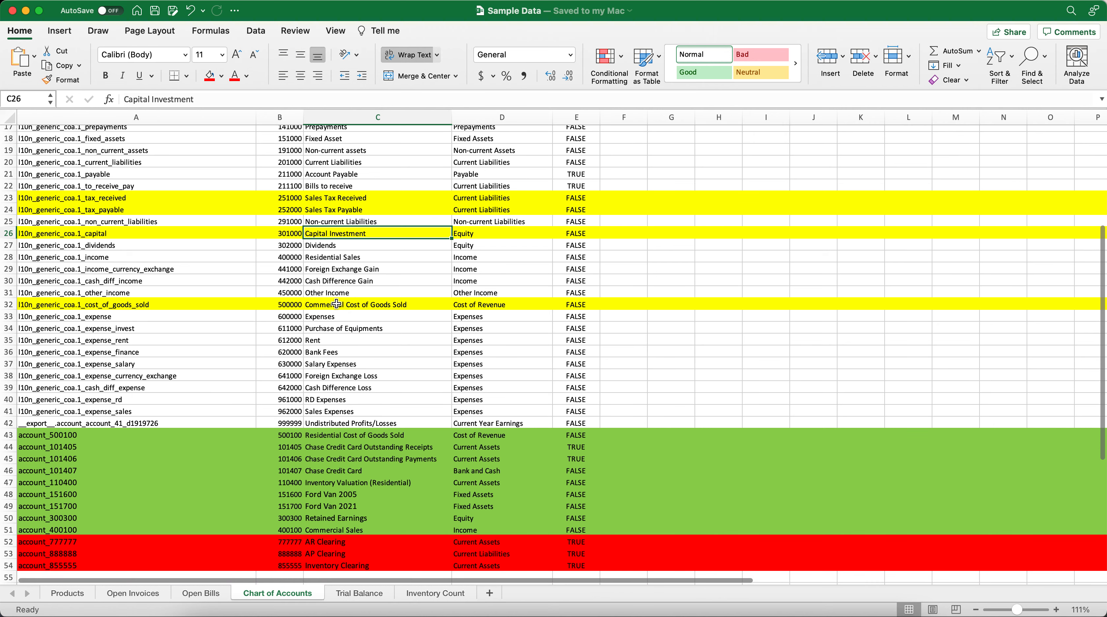
{"action": "left_click", "coordinate": [341, 306]}
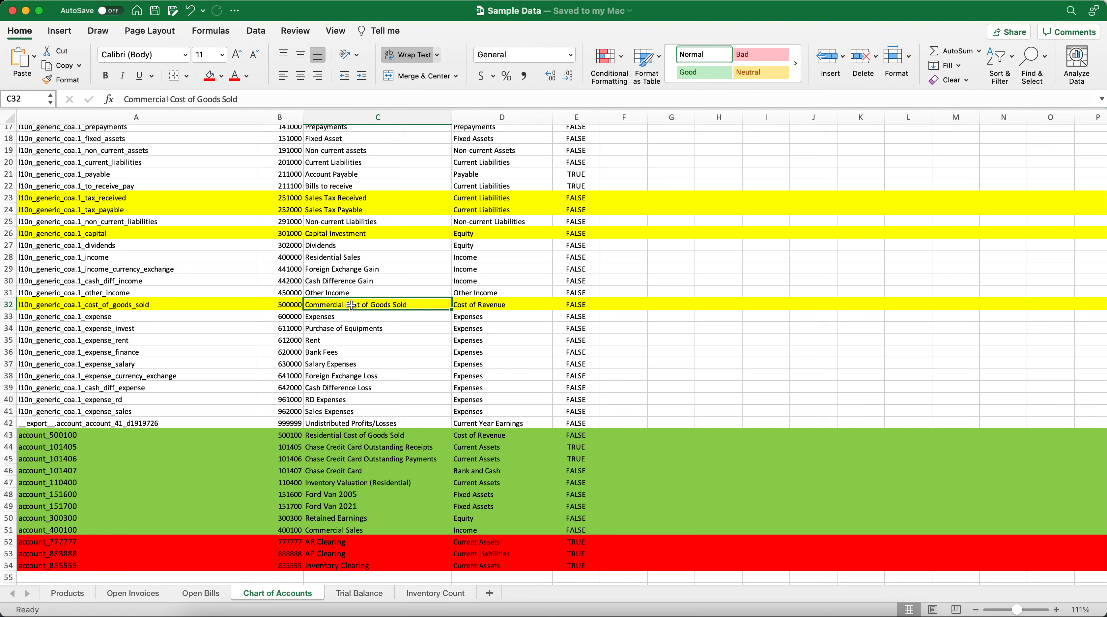
Review the green-highlighted account names in rows 43 to 51, including Residential Cost of Goods Sold and Inventory Valuation (Residential).
{"action": "scroll", "coordinate": [351, 304], "scroll_direction": "down", "scroll_amount": 7}
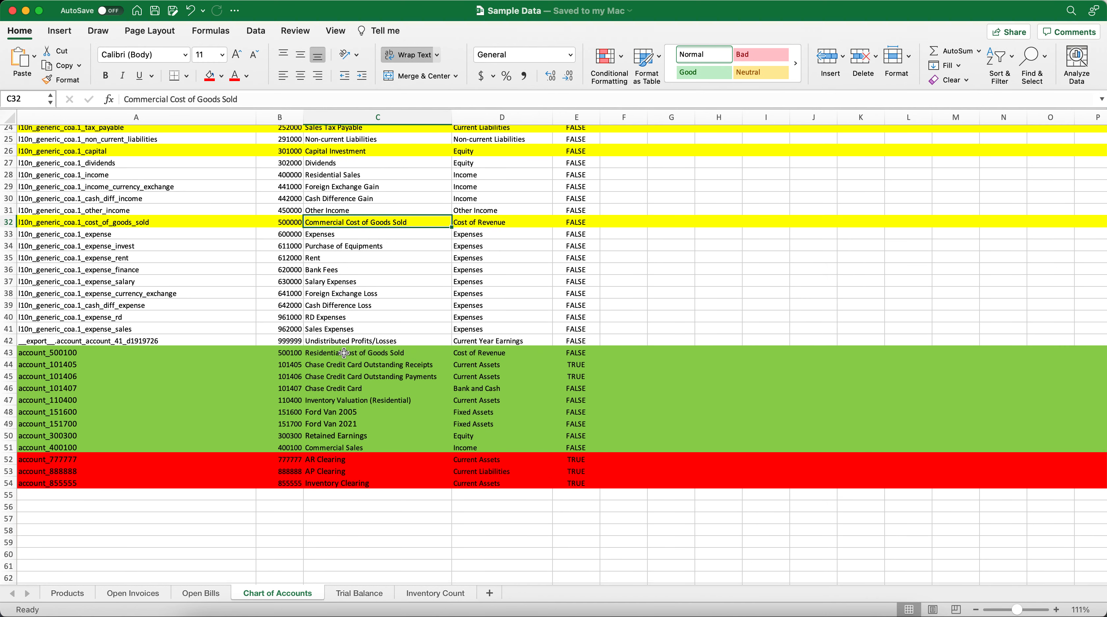
{"action": "left_click_drag", "start_coordinate": [344, 352], "coordinate": [337, 445]}
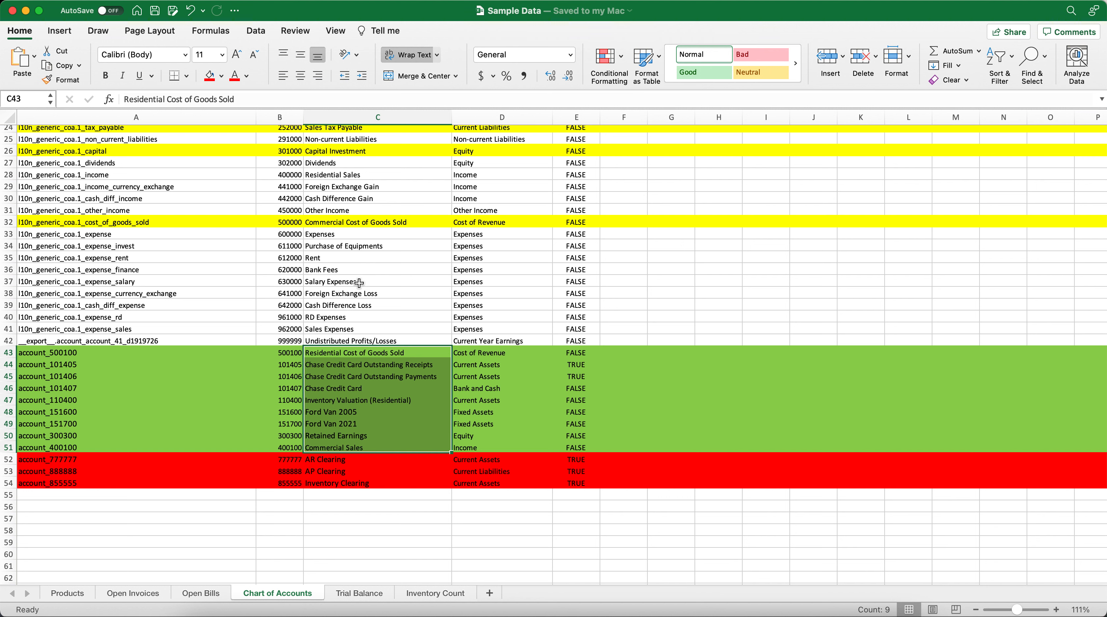
{"action": "left_click", "coordinate": [359, 318]}
{"action": "left_click", "coordinate": [364, 351]}
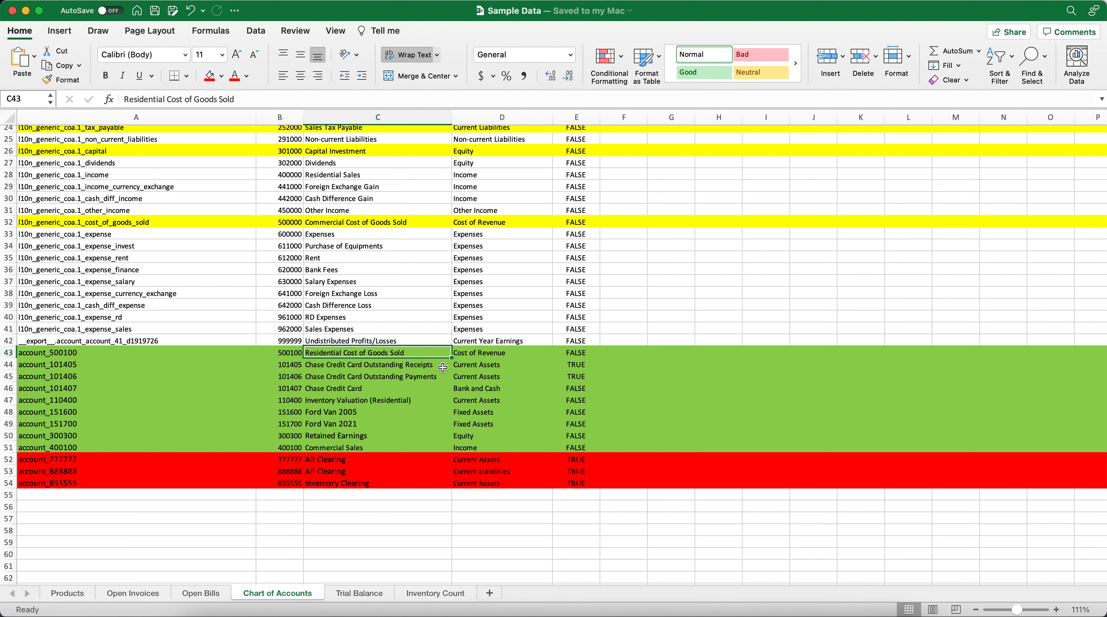
{"action": "left_click", "coordinate": [421, 402]}
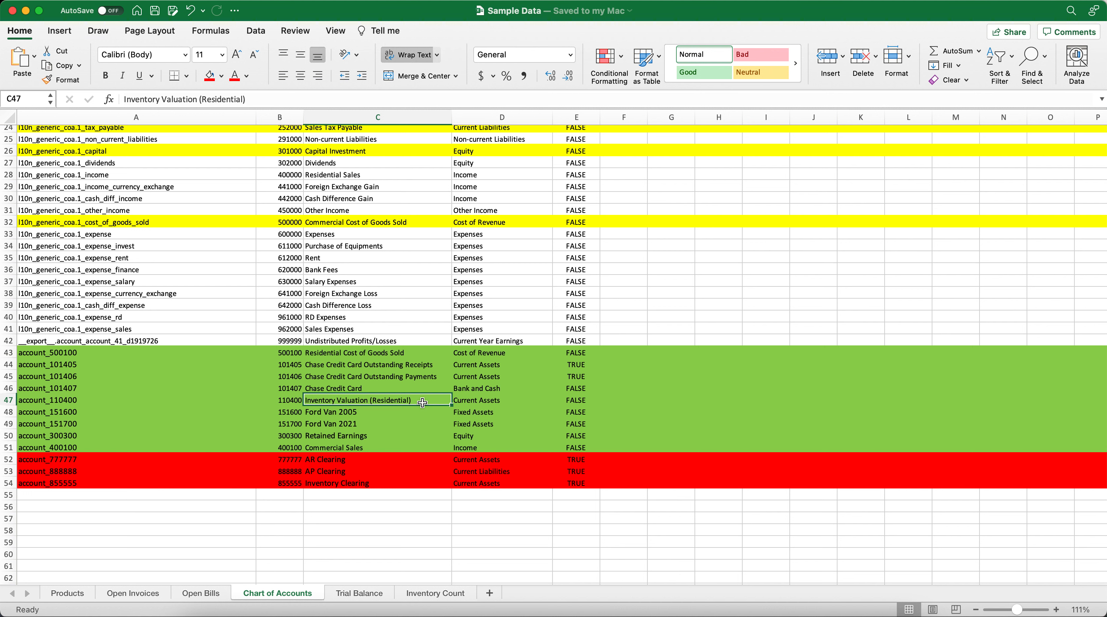
{"action": "left_click", "coordinate": [421, 354]}
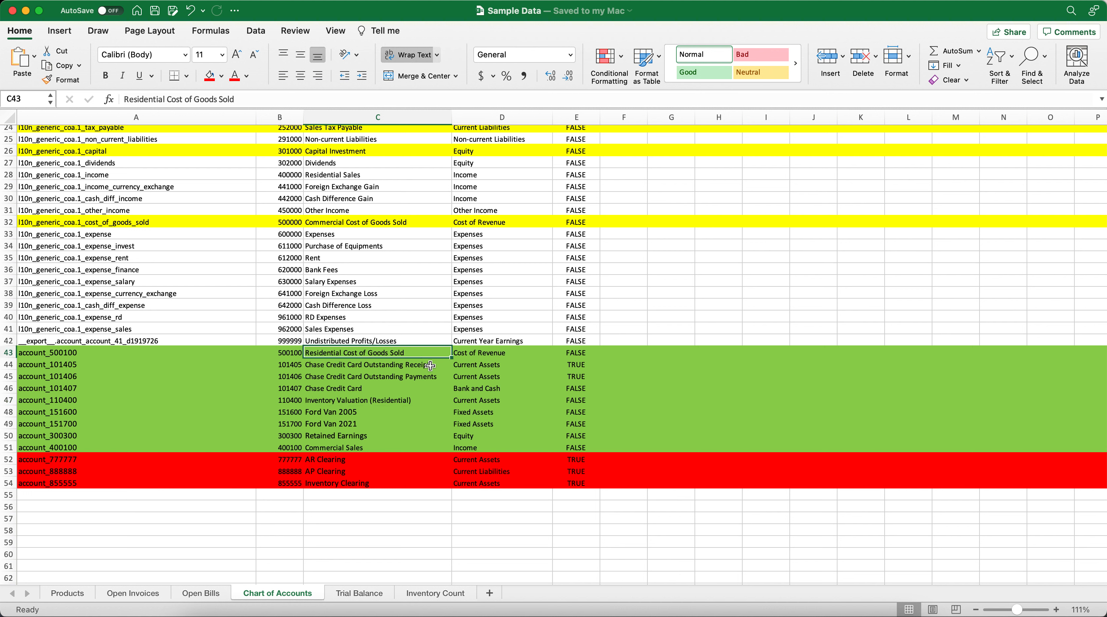
Examine the three Chase Credit Card accounts and the account type assigned to Chase Credit Card.
{"action": "left_click_drag", "start_coordinate": [432, 365], "coordinate": [434, 386]}
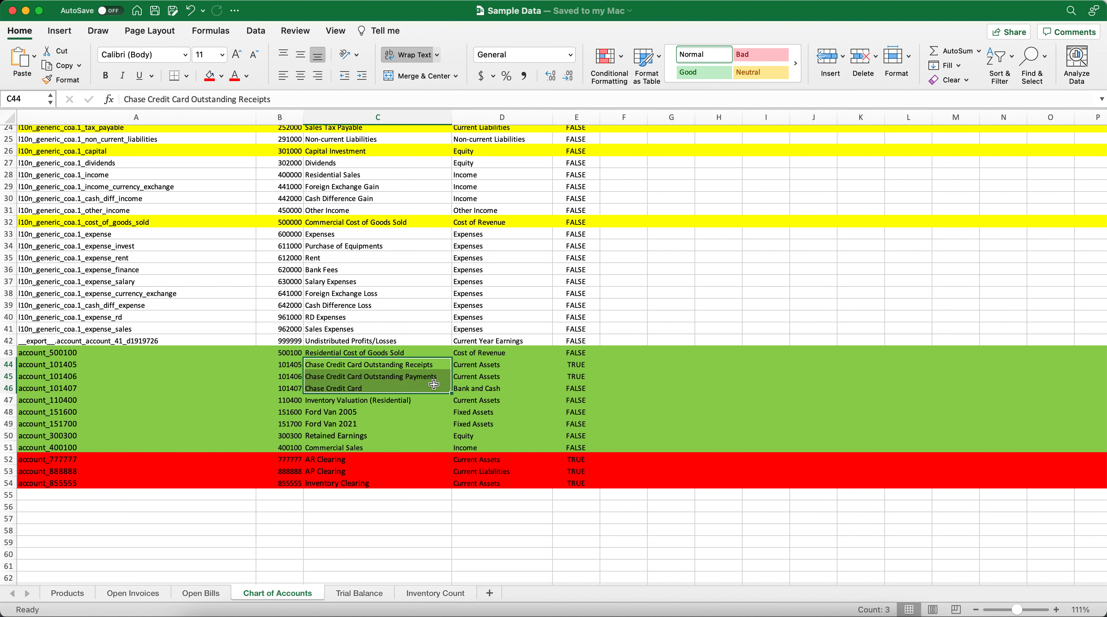
{"action": "left_click", "coordinate": [408, 387]}
{"action": "left_click", "coordinate": [471, 390]}
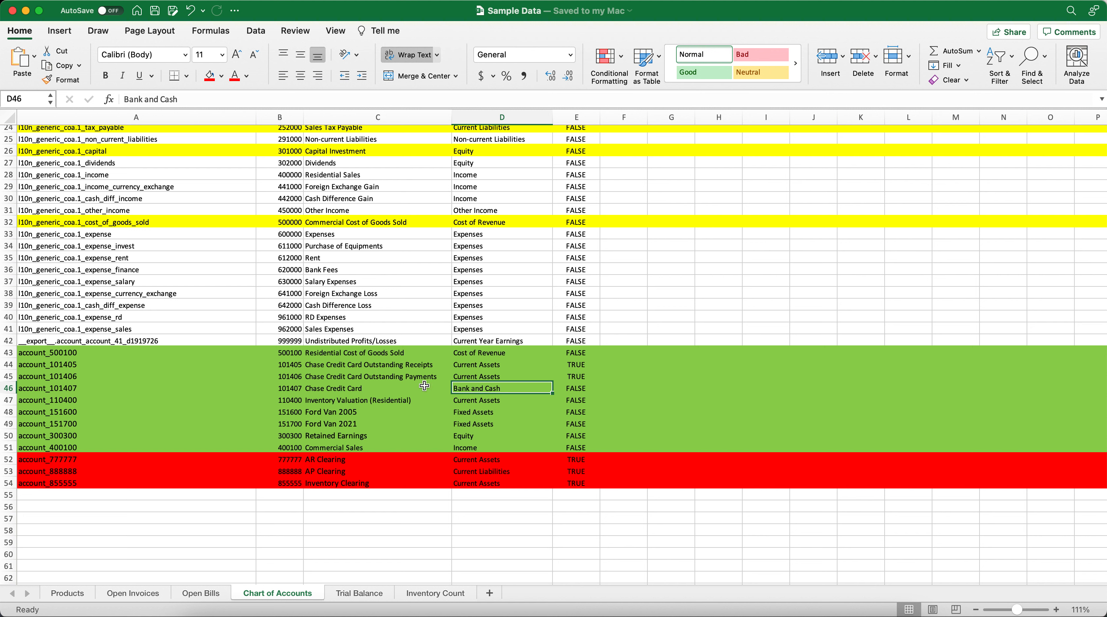
{"action": "left_click", "coordinate": [381, 387]}
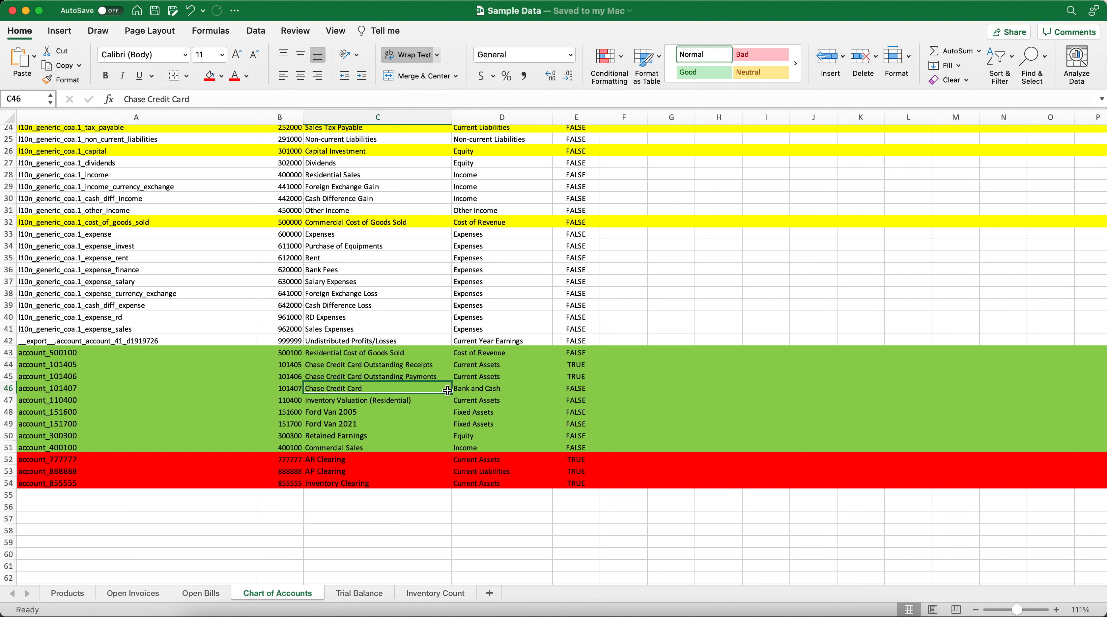
{"action": "left_click", "coordinate": [470, 388]}
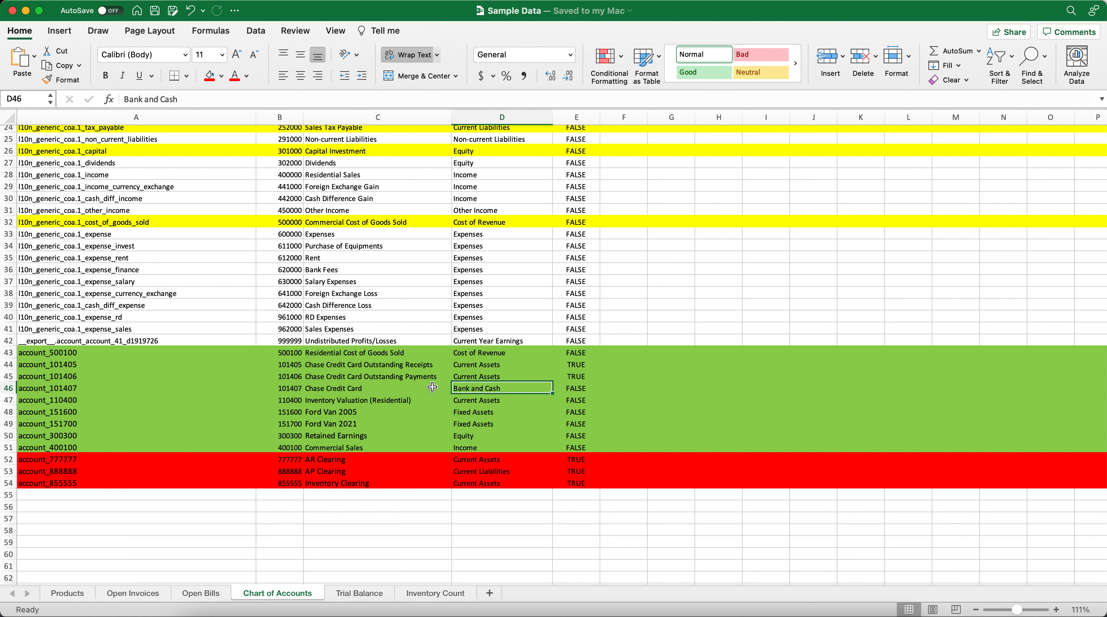
Check the names and types of the green accounts from Ford Van 2005 to Commercial Sales, and look back over the earlier accounts.
{"action": "left_click_drag", "start_coordinate": [388, 410], "coordinate": [479, 442]}
{"action": "left_click", "coordinate": [446, 437]}
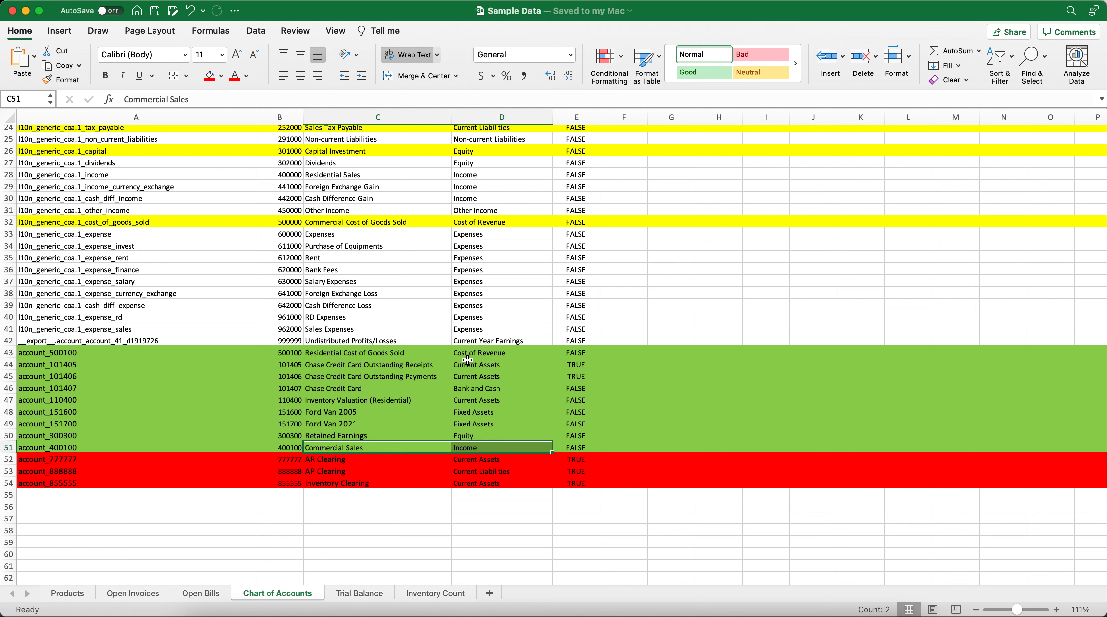
{"action": "scroll", "coordinate": [414, 279], "scroll_direction": "up", "scroll_amount": 5}
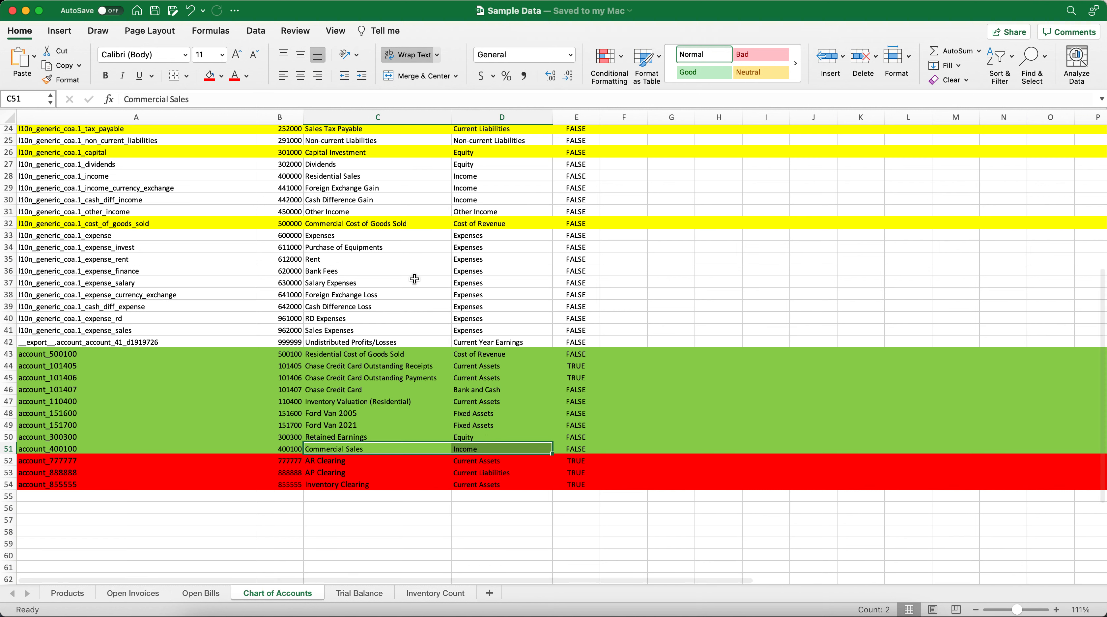
{"action": "scroll", "coordinate": [414, 278], "scroll_direction": "up", "scroll_amount": 10}
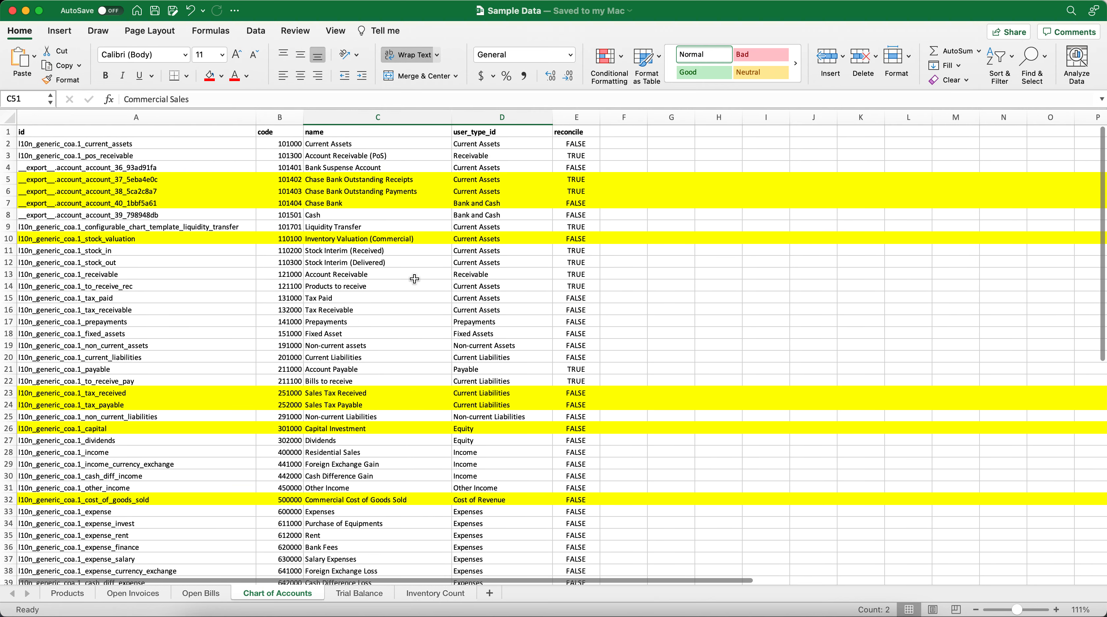
{"action": "scroll", "coordinate": [414, 279], "scroll_direction": "down", "scroll_amount": 2}
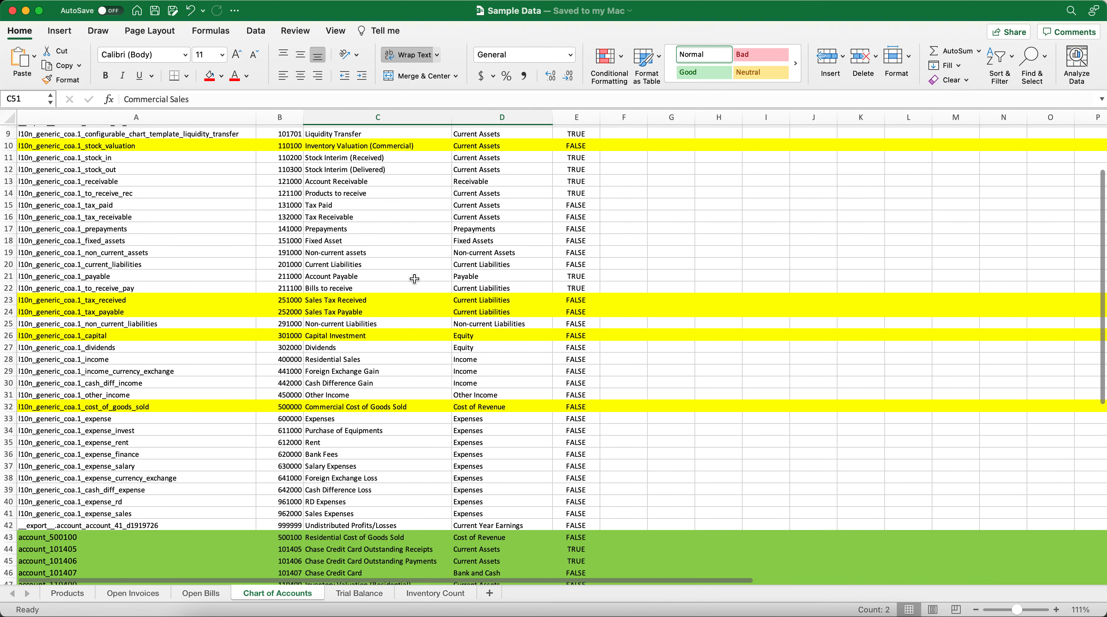
Look over the full chart of accounts again, from the Chase Bank accounts down to the red-highlighted clearing accounts.
{"action": "scroll", "coordinate": [414, 278], "scroll_direction": "down", "scroll_amount": 3}
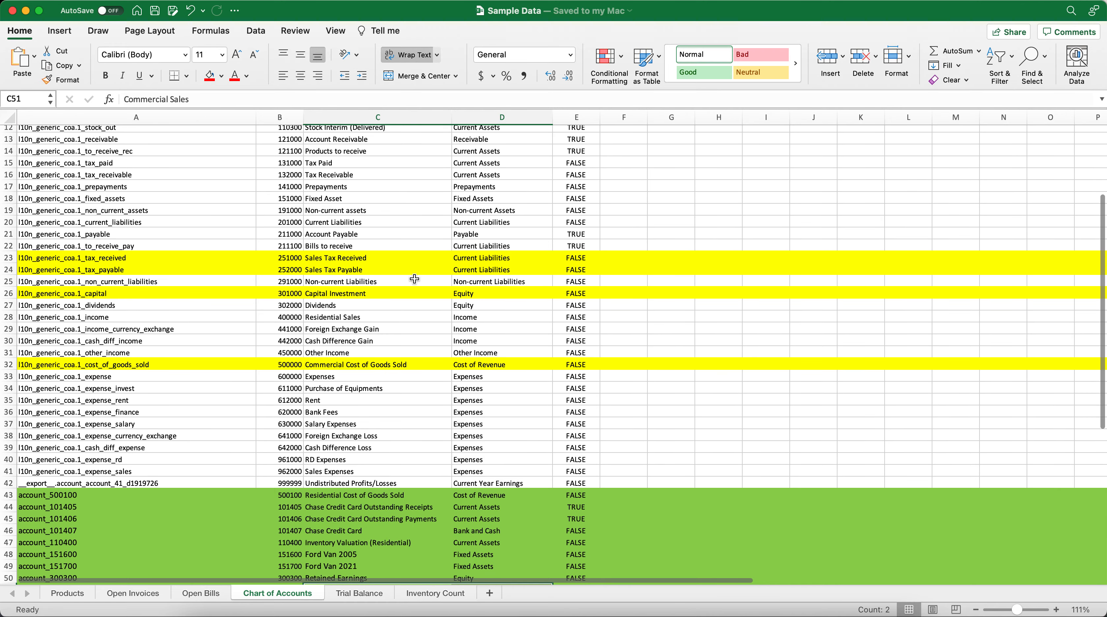
{"action": "scroll", "coordinate": [414, 279], "scroll_direction": "up", "scroll_amount": 3}
{"action": "scroll", "coordinate": [414, 279], "scroll_direction": "up", "scroll_amount": 3}
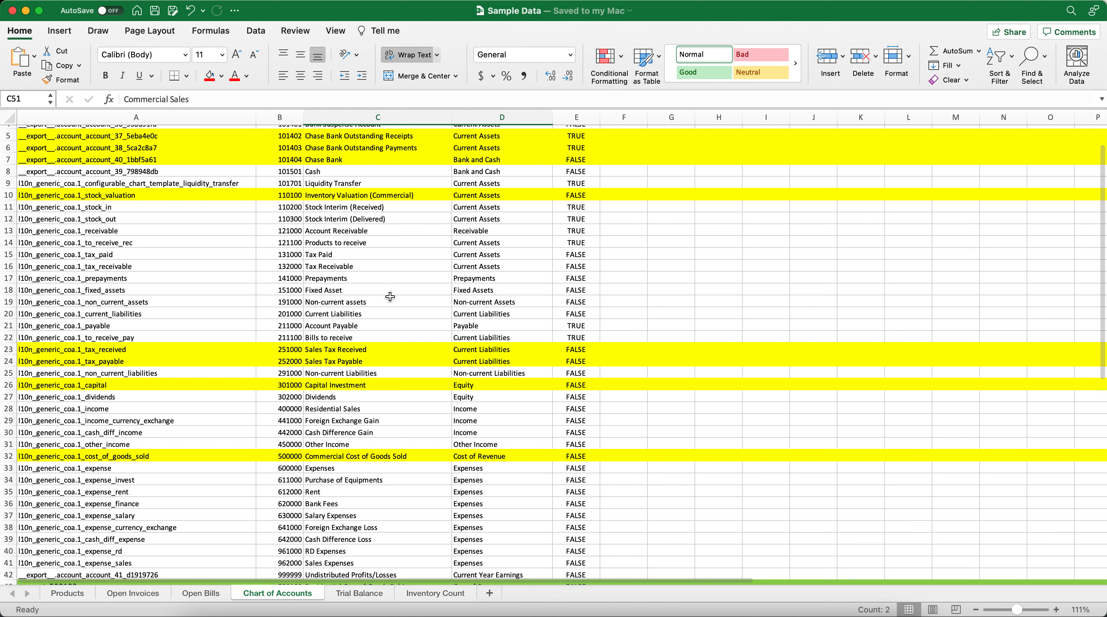
{"action": "scroll", "coordinate": [391, 298], "scroll_direction": "down", "scroll_amount": 8}
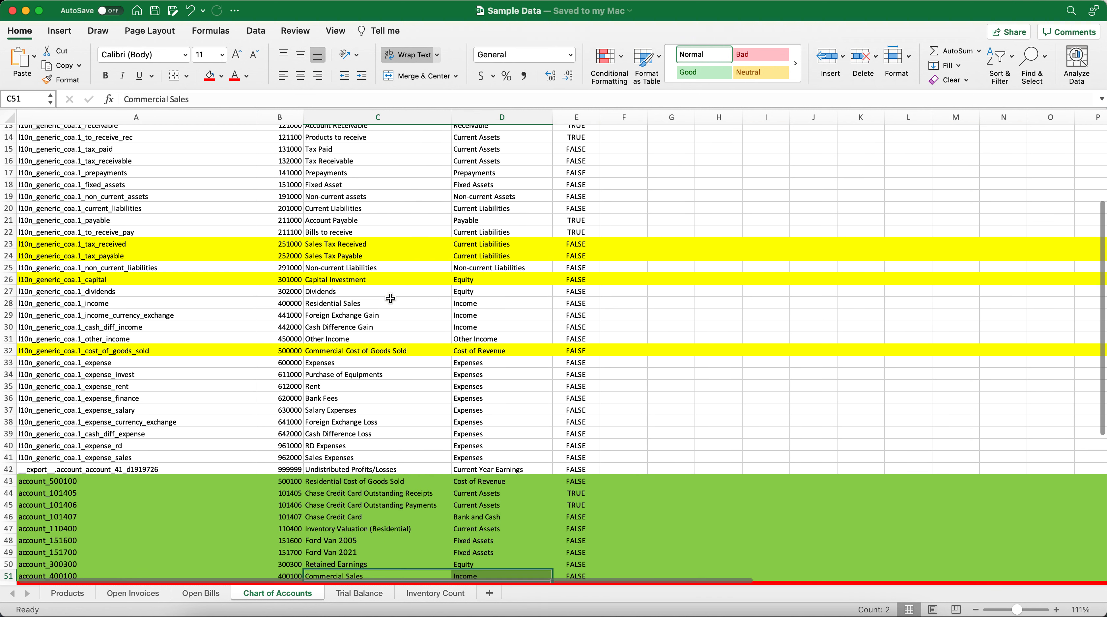
{"action": "scroll", "coordinate": [391, 298], "scroll_direction": "down", "scroll_amount": 2}
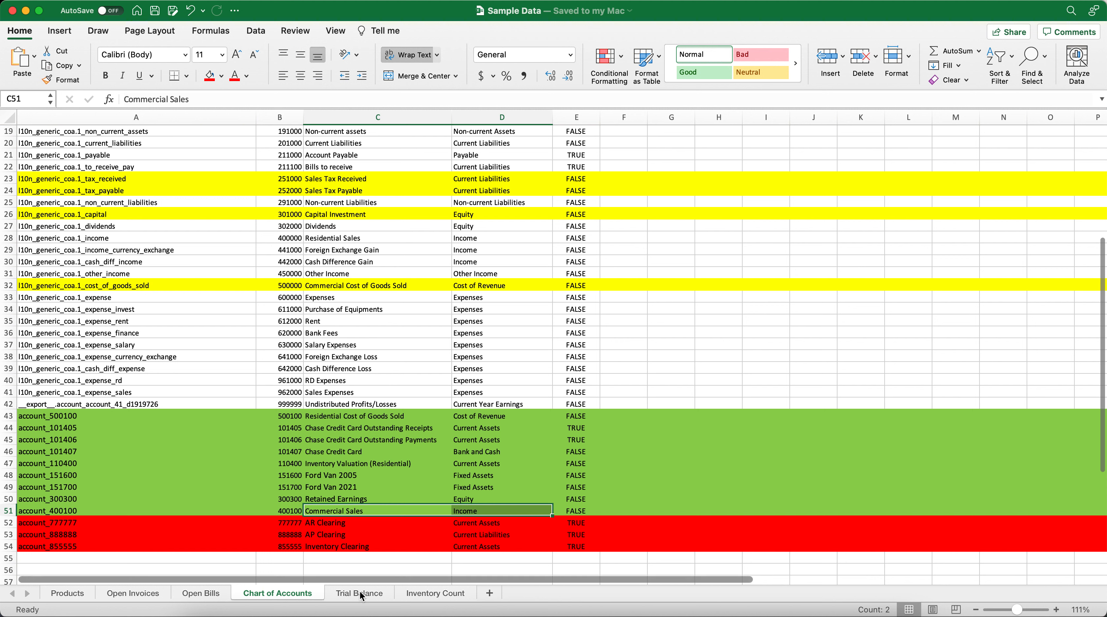
Review the Products sheet, comparing its External ID column with its Product / External ID column.
{"action": "left_click", "coordinate": [69, 593]}
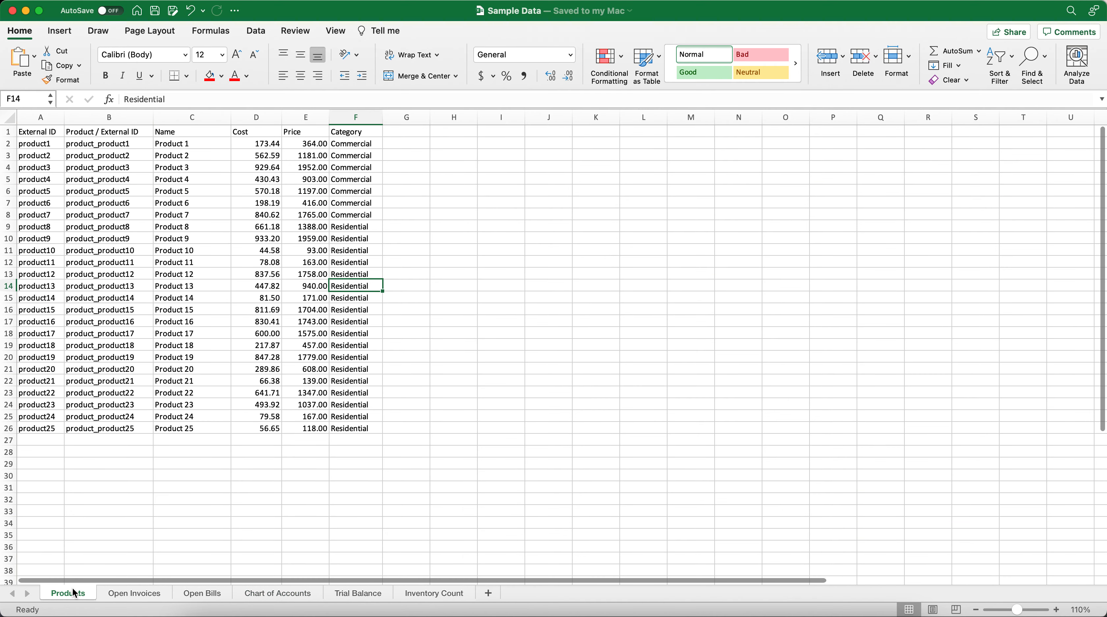
{"action": "left_click", "coordinate": [72, 158]}
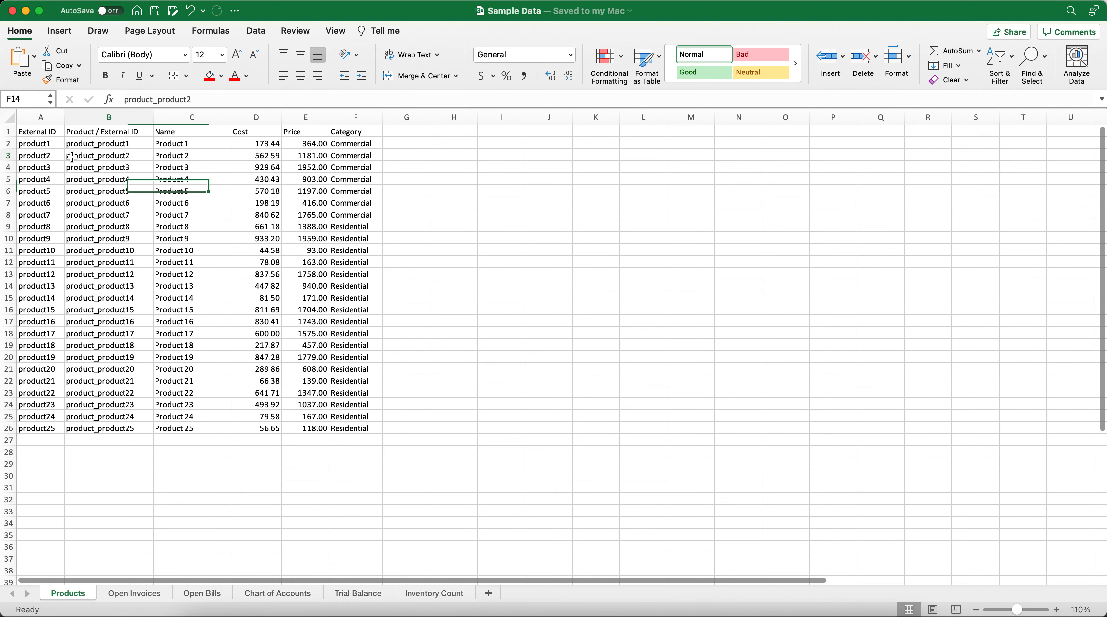
{"action": "left_click", "coordinate": [49, 115]}
{"action": "left_click_drag", "start_coordinate": [49, 115], "coordinate": [340, 245]}
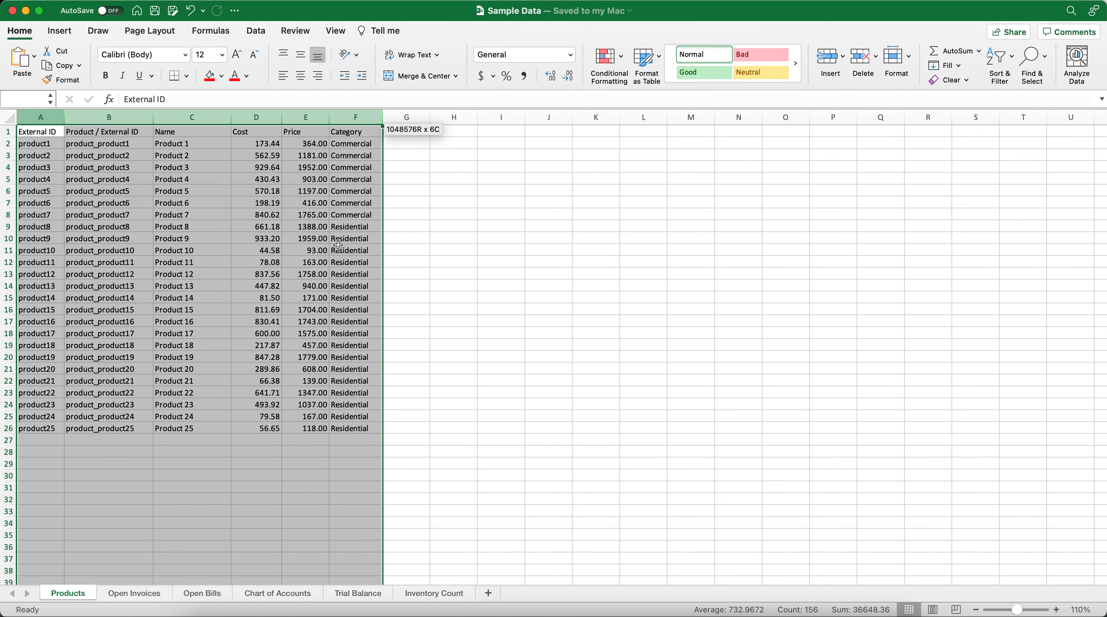
{"action": "left_click", "coordinate": [40, 118]}
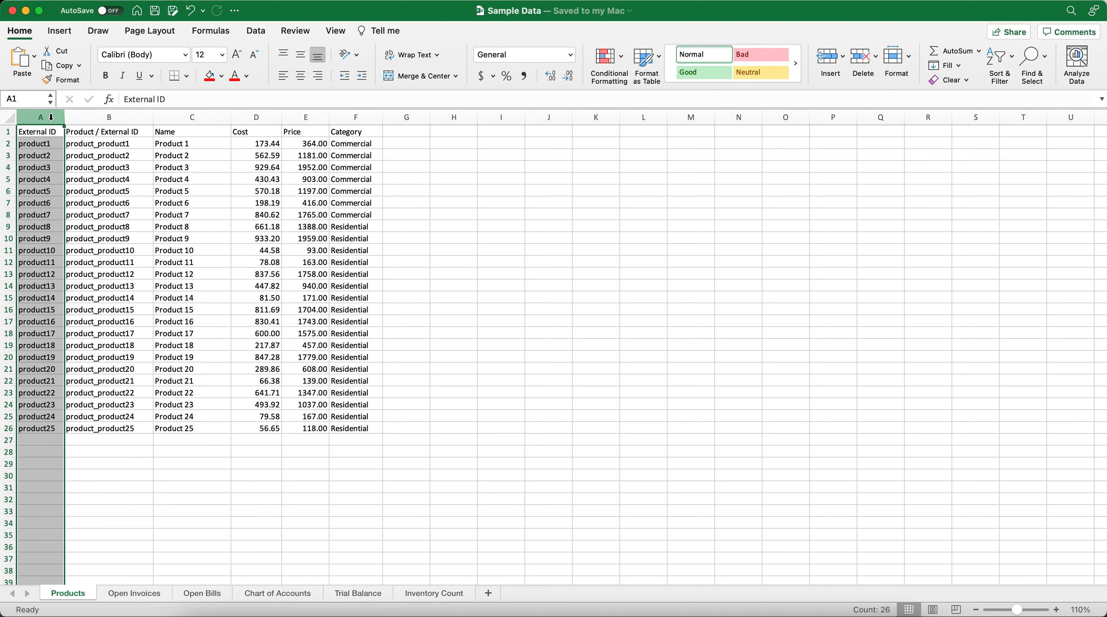
{"action": "left_click", "coordinate": [92, 115]}
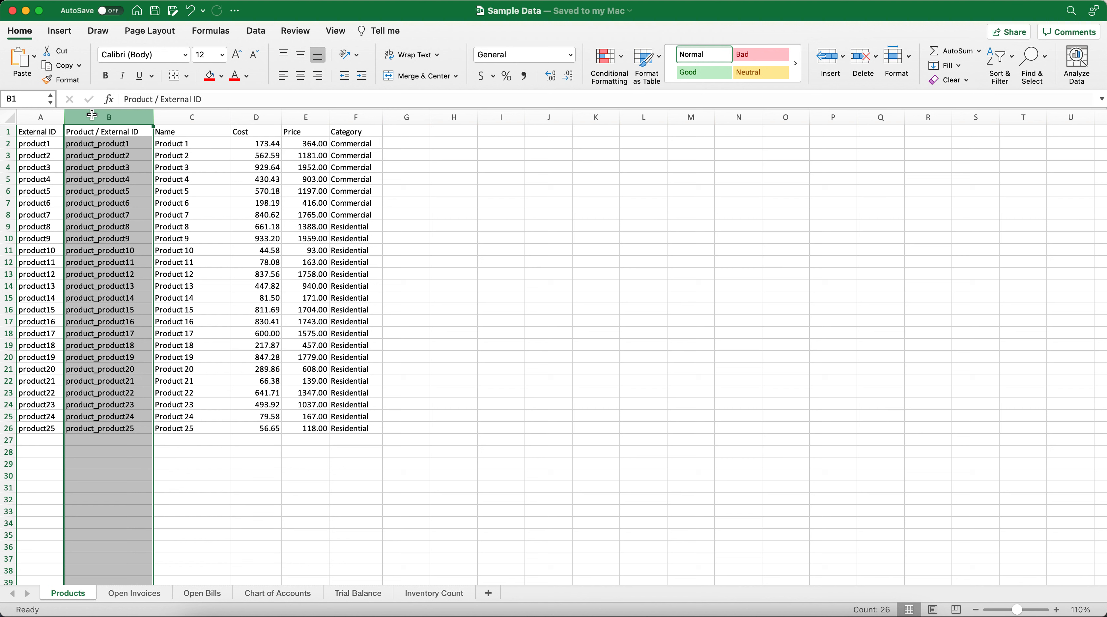
{"action": "left_click", "coordinate": [49, 120]}
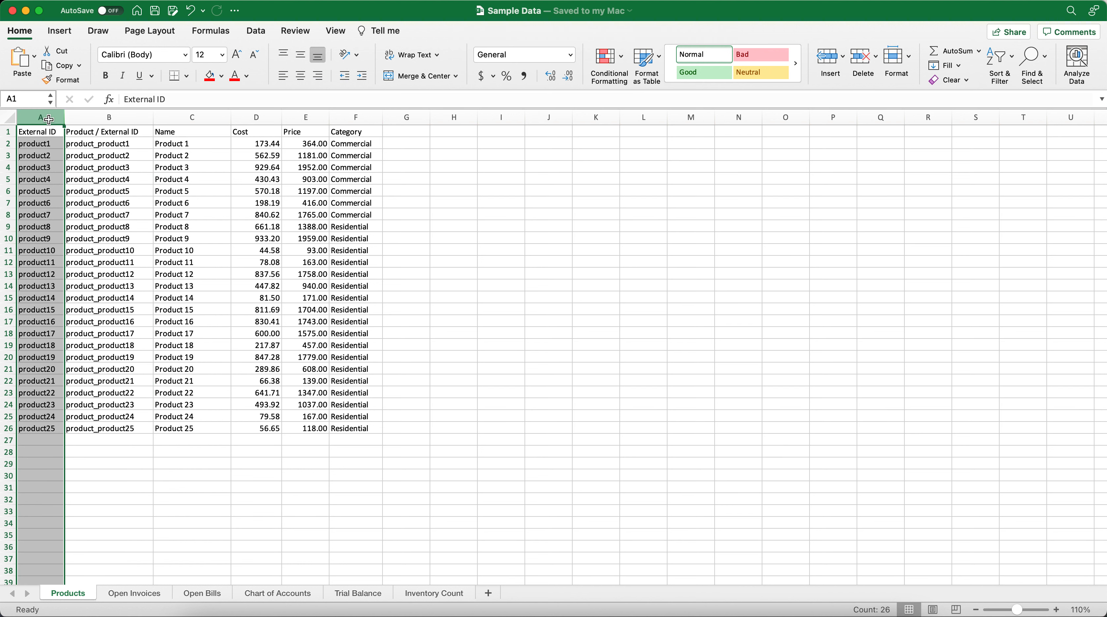
{"action": "left_click", "coordinate": [86, 115]}
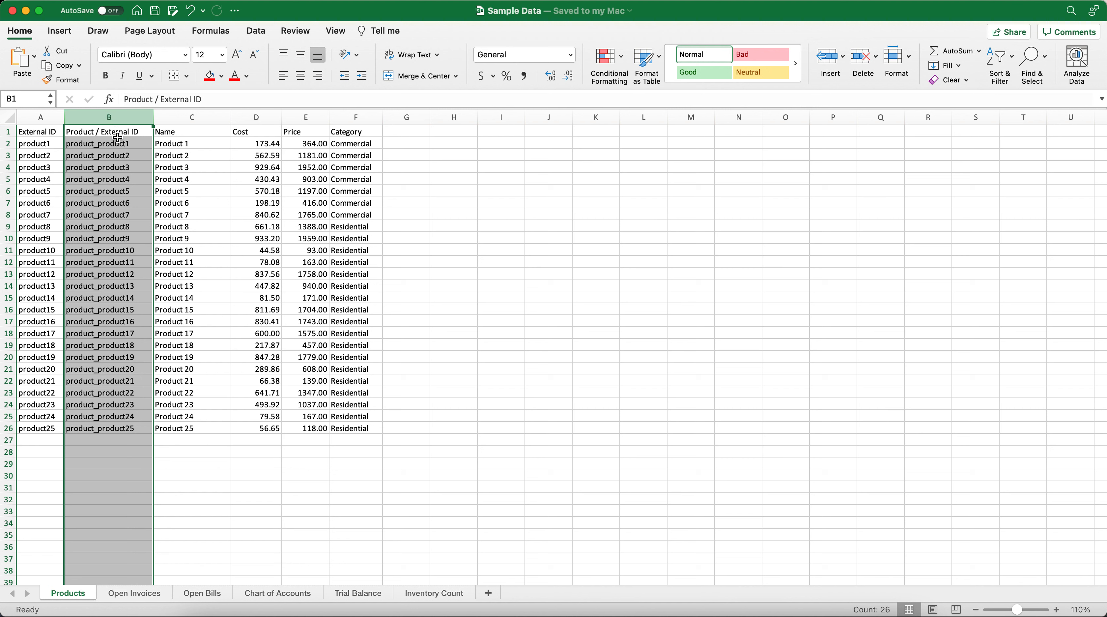
{"action": "left_click", "coordinate": [117, 147]}
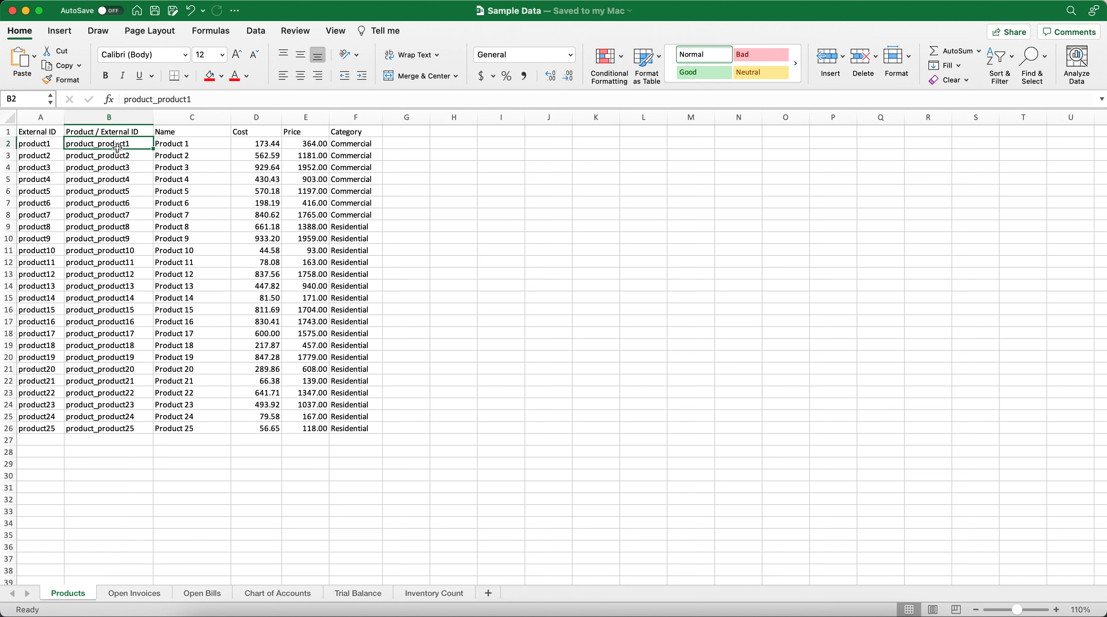
Check the name, cost and price of Product 1, and the Commercial and Residential categories across the product list.
{"action": "left_click", "coordinate": [201, 147]}
{"action": "left_click", "coordinate": [258, 143]}
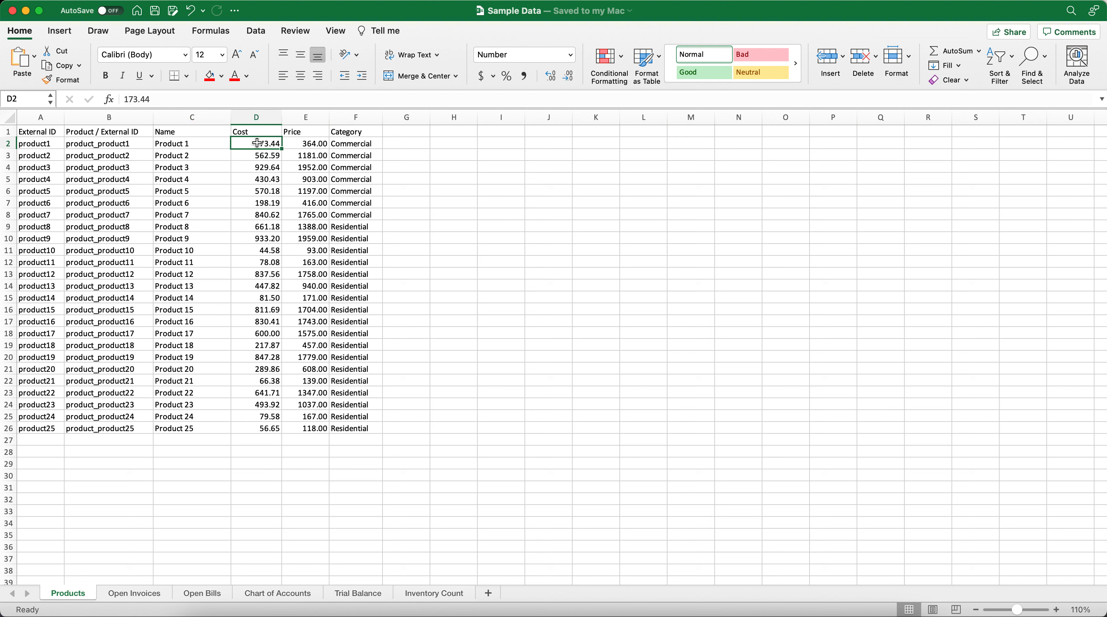
{"action": "left_click", "coordinate": [310, 143]}
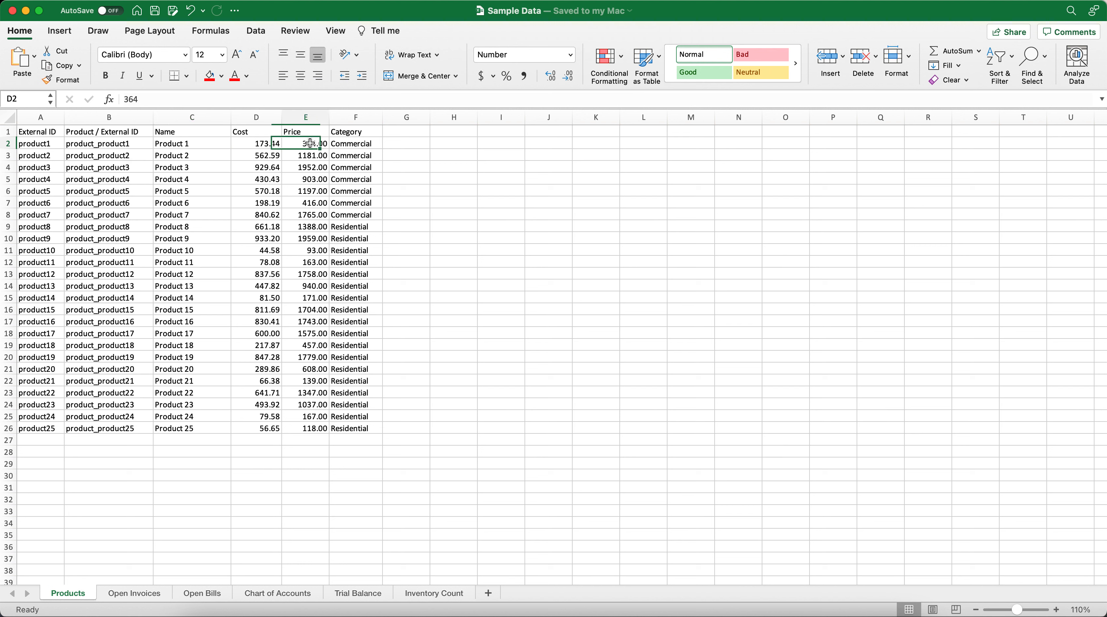
{"action": "left_click", "coordinate": [340, 148]}
{"action": "left_click_drag", "start_coordinate": [341, 148], "coordinate": [350, 214]}
{"action": "left_click", "coordinate": [349, 244]}
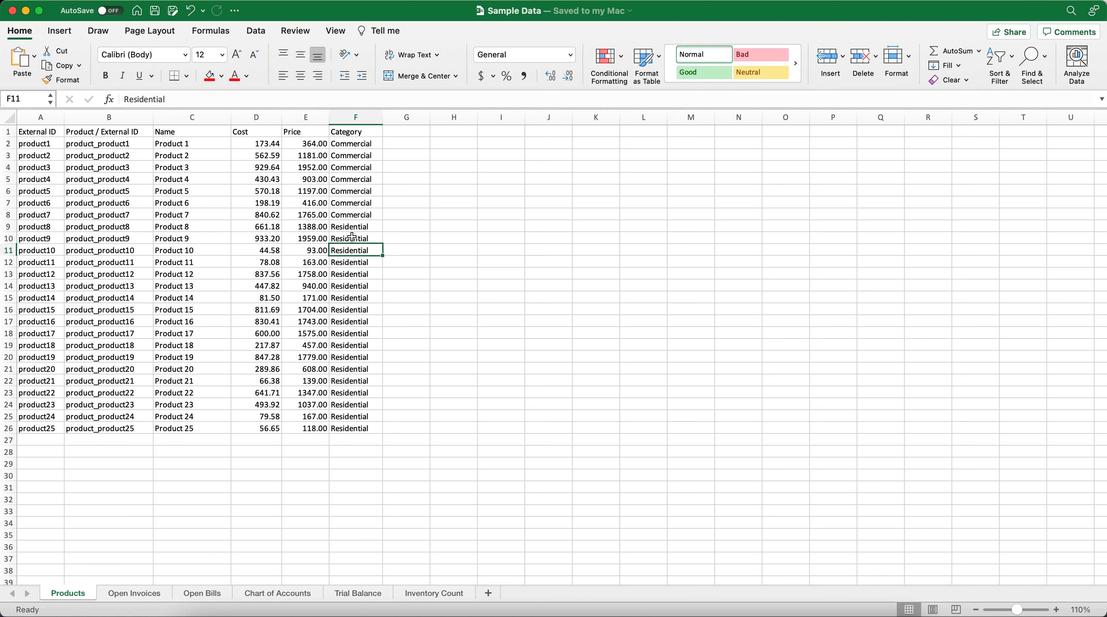
{"action": "left_click_drag", "start_coordinate": [361, 146], "coordinate": [357, 428]}
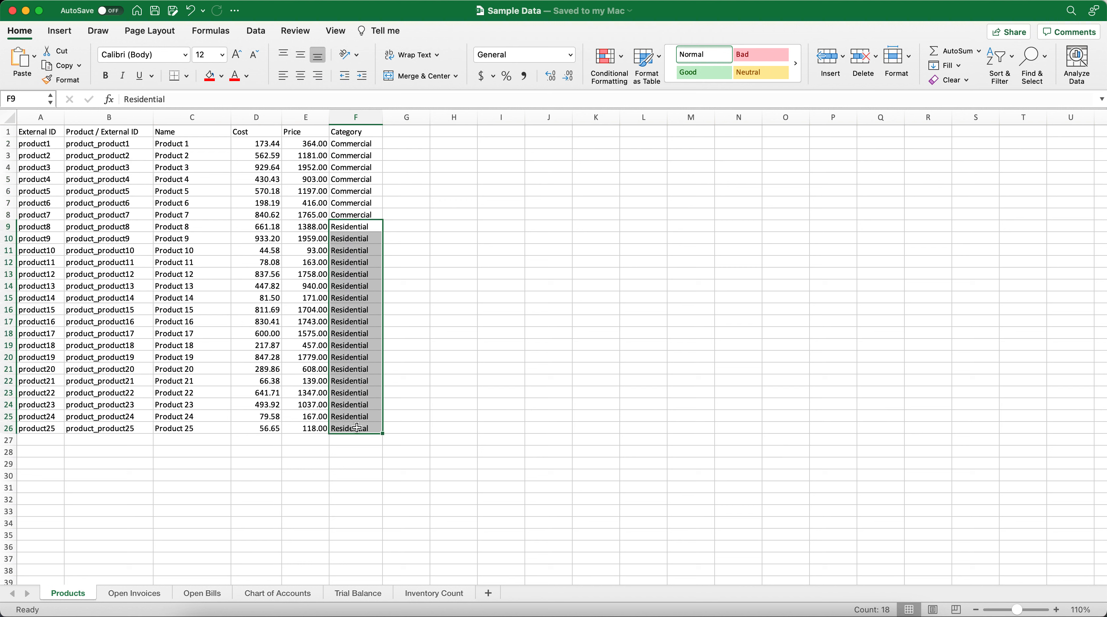
{"action": "left_click", "coordinate": [301, 440]}
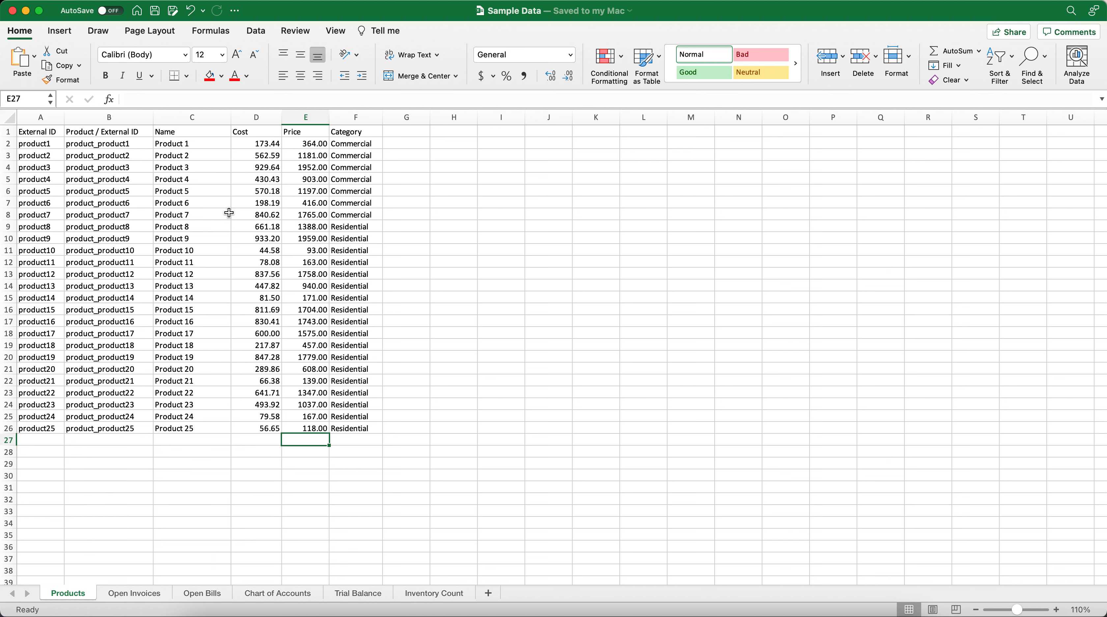
Examine the product costs, and the cost, price and category of the seven Commercial products.
{"action": "left_click_drag", "start_coordinate": [257, 145], "coordinate": [255, 179]}
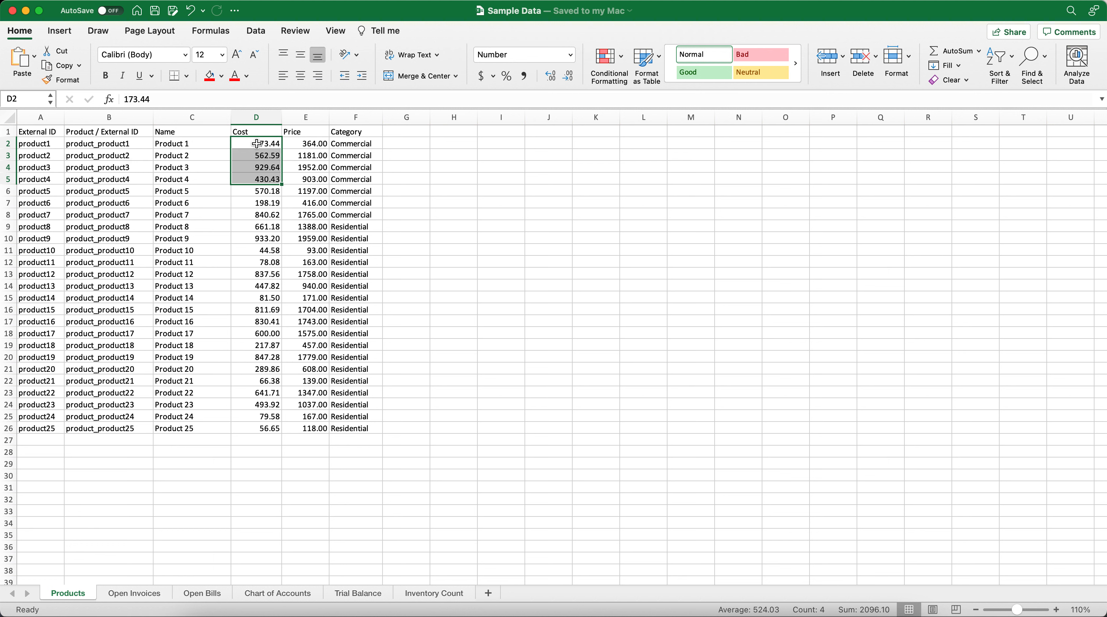
{"action": "left_click_drag", "start_coordinate": [349, 144], "coordinate": [275, 221]}
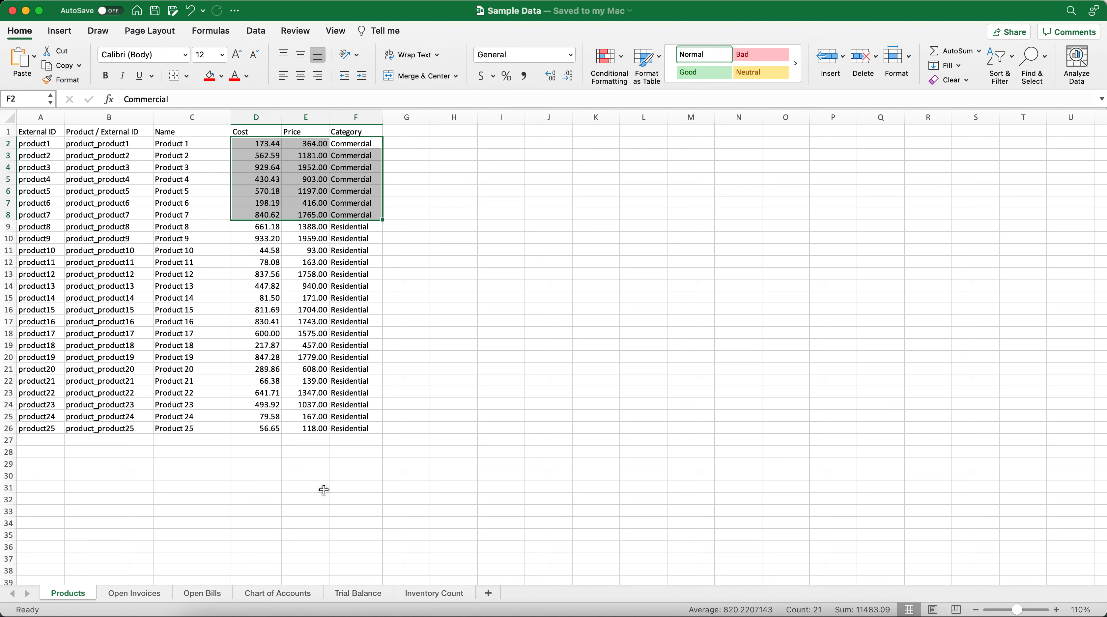
{"action": "left_click", "coordinate": [304, 372]}
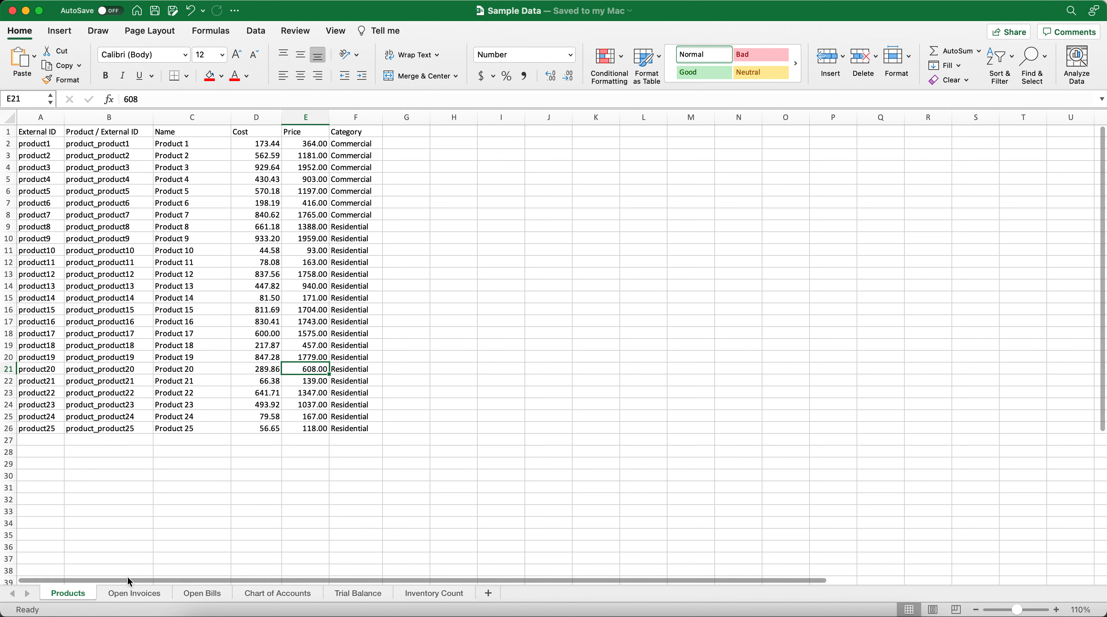
Look over the Open Invoices sheet and the Open Bills sheet.
{"action": "left_click", "coordinate": [129, 595]}
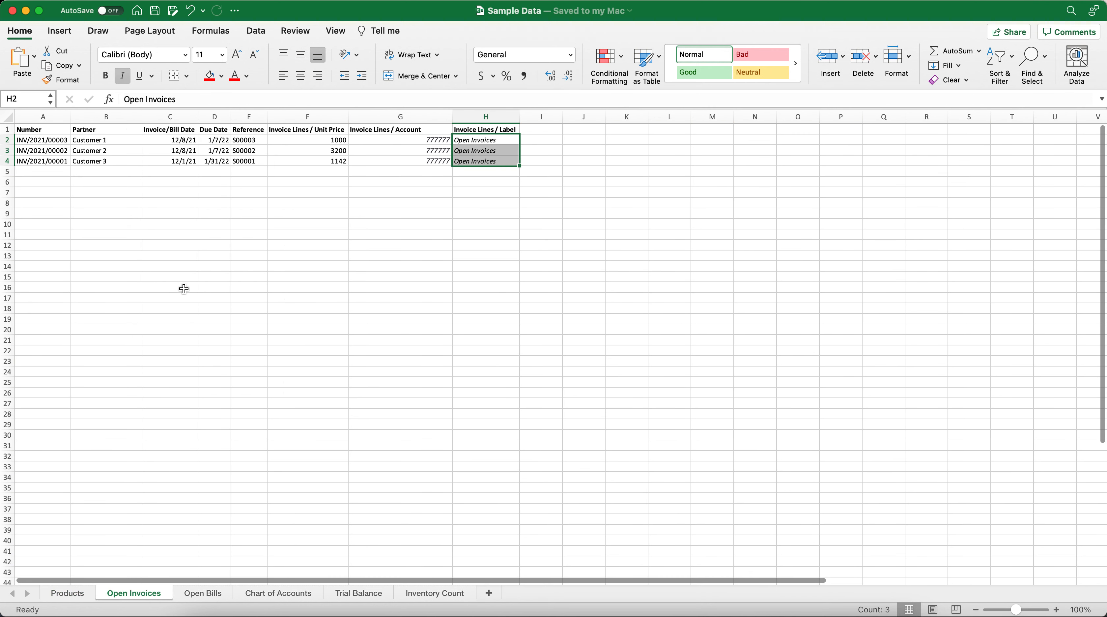
{"action": "left_click", "coordinate": [189, 267]}
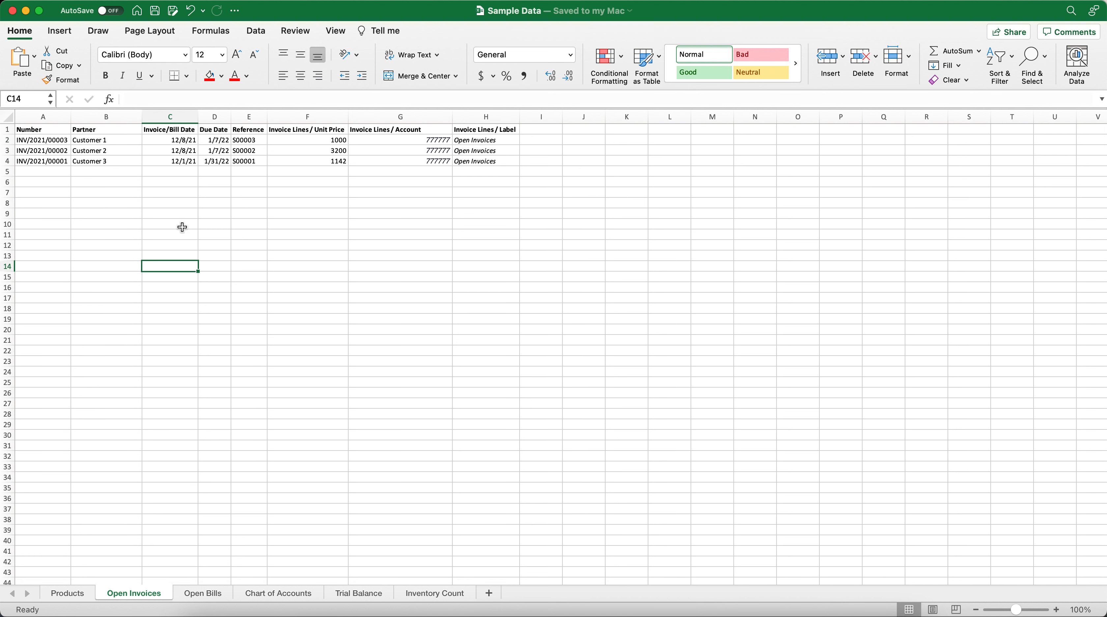
{"action": "left_click", "coordinate": [213, 595]}
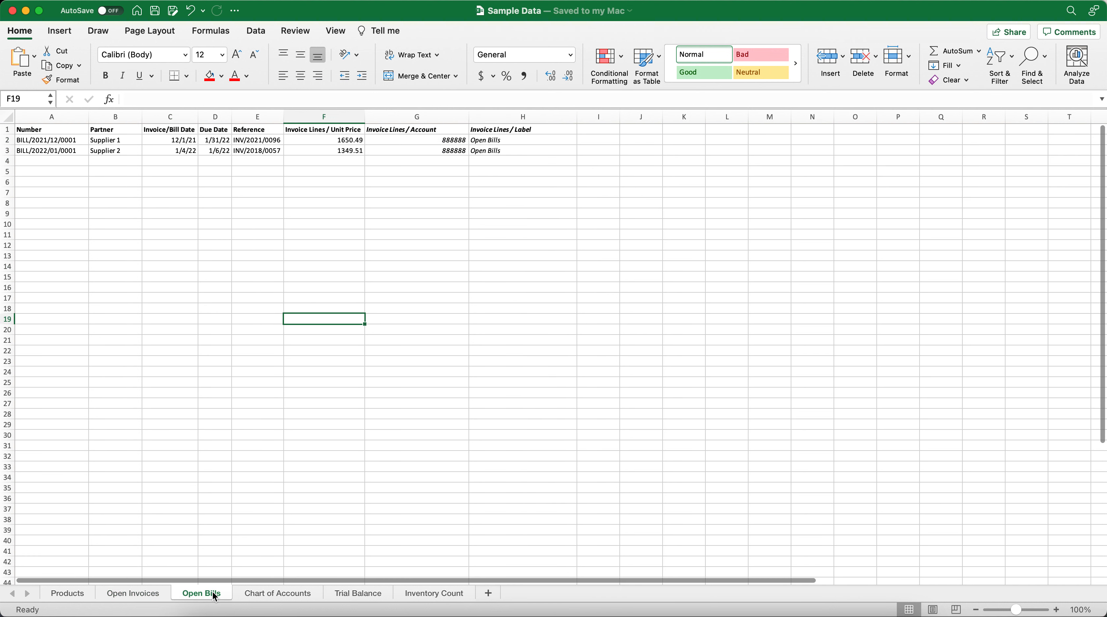
Inspect the red AR Clearing, AP Clearing and Inventory Clearing accounts in the Chart of Accounts sheet.
{"action": "left_click", "coordinate": [276, 594]}
{"action": "scroll", "coordinate": [288, 459], "scroll_direction": "down", "scroll_amount": 2}
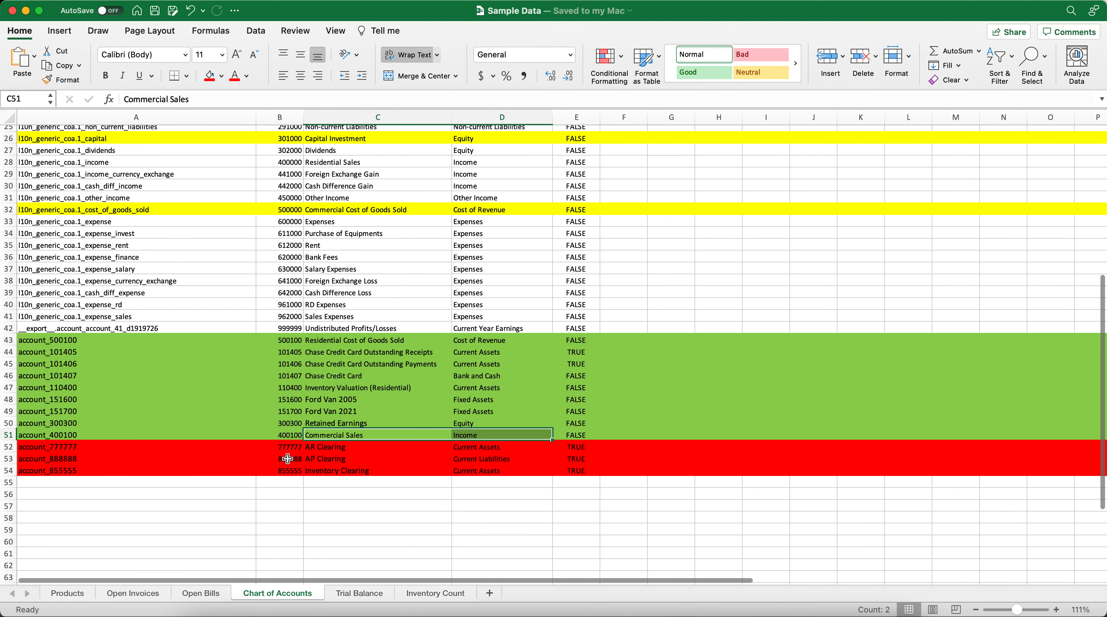
{"action": "left_click_drag", "start_coordinate": [195, 446], "coordinate": [514, 474]}
{"action": "left_click", "coordinate": [404, 506]}
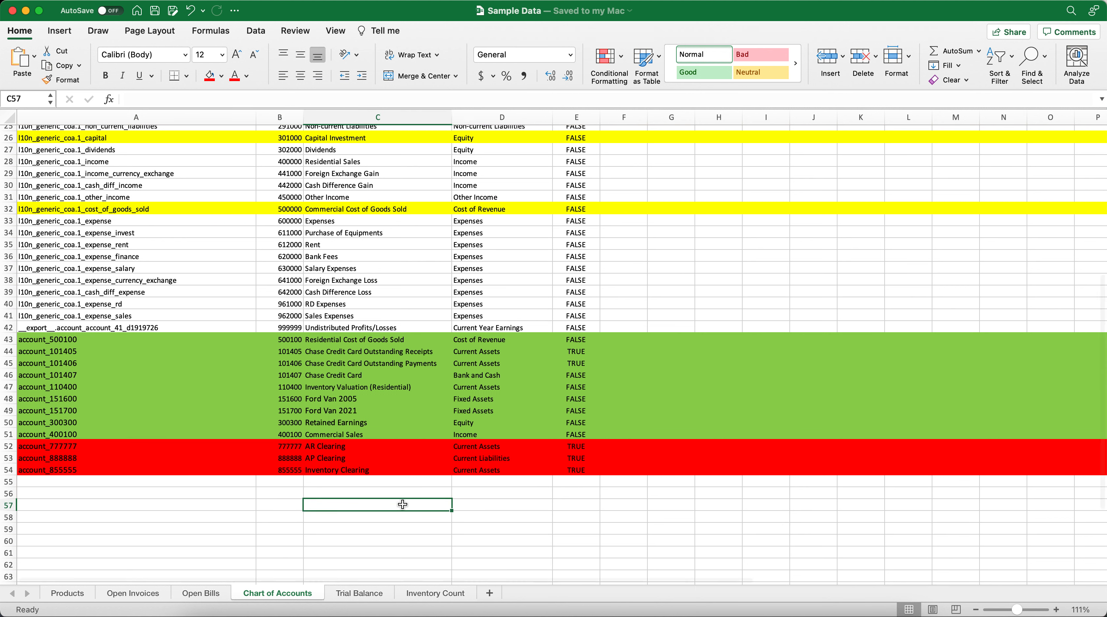
{"action": "scroll", "coordinate": [402, 504], "scroll_direction": "down", "scroll_amount": 2}
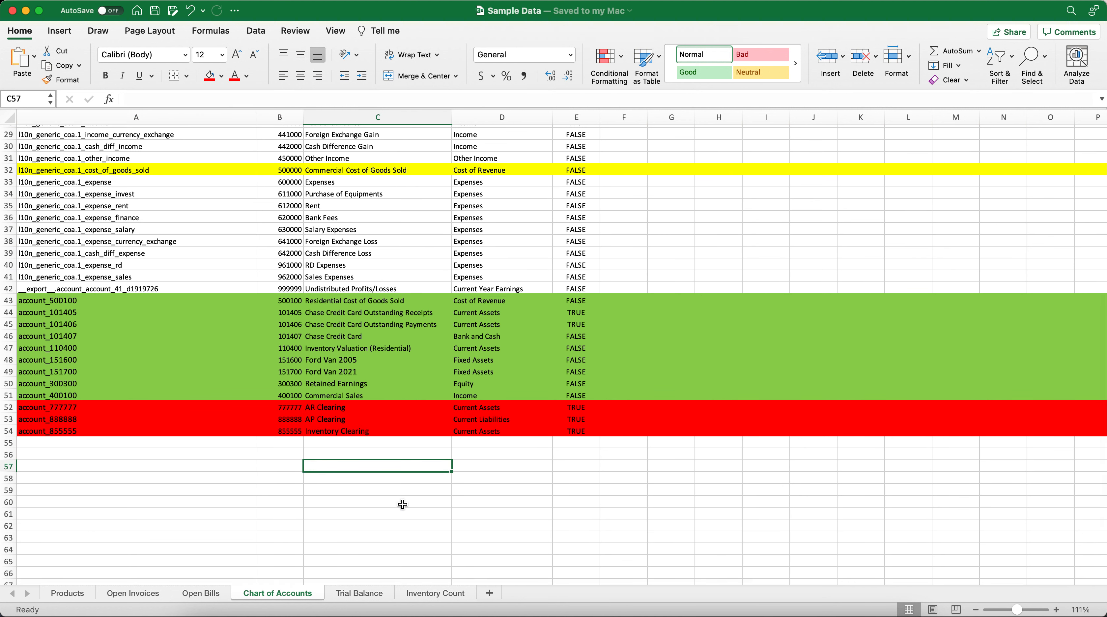
{"action": "left_click_drag", "start_coordinate": [400, 410], "coordinate": [398, 434]}
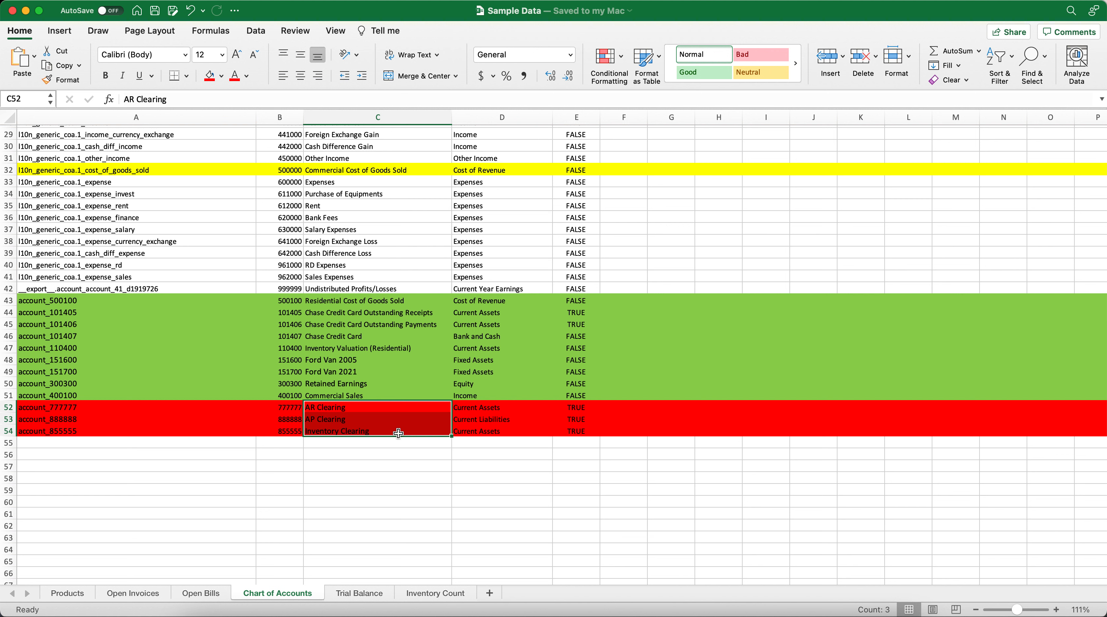
{"action": "left_click", "coordinate": [391, 444]}
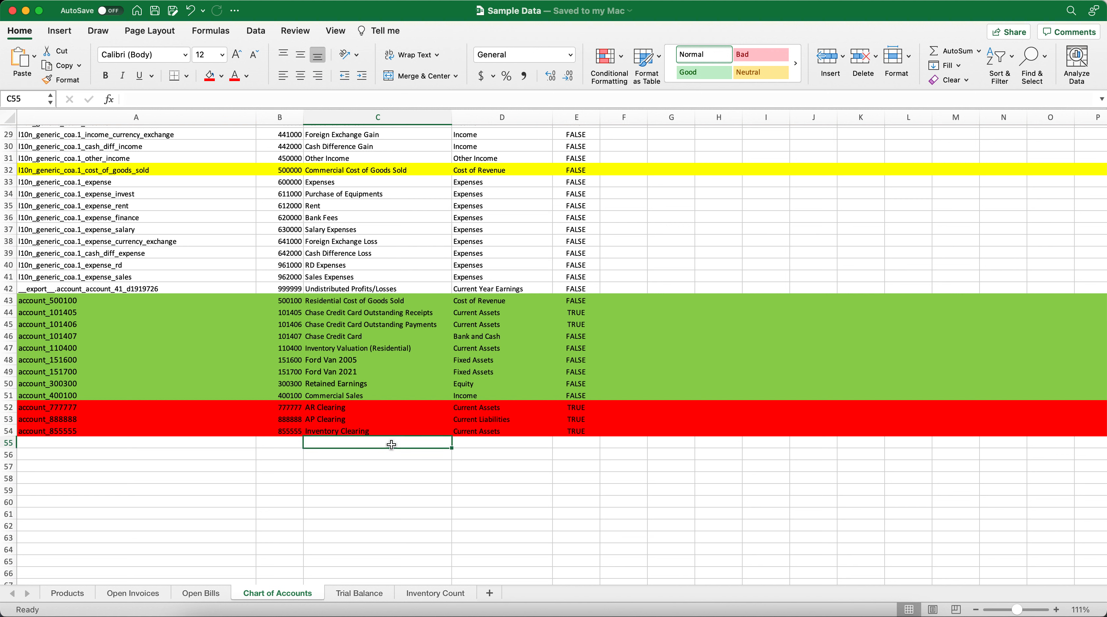
Compare the Invoice Lines / Account values in Open Invoices with the AR Clearing account in the Chart of Accounts.
{"action": "left_click", "coordinate": [134, 593]}
{"action": "left_click_drag", "start_coordinate": [370, 138], "coordinate": [367, 160]}
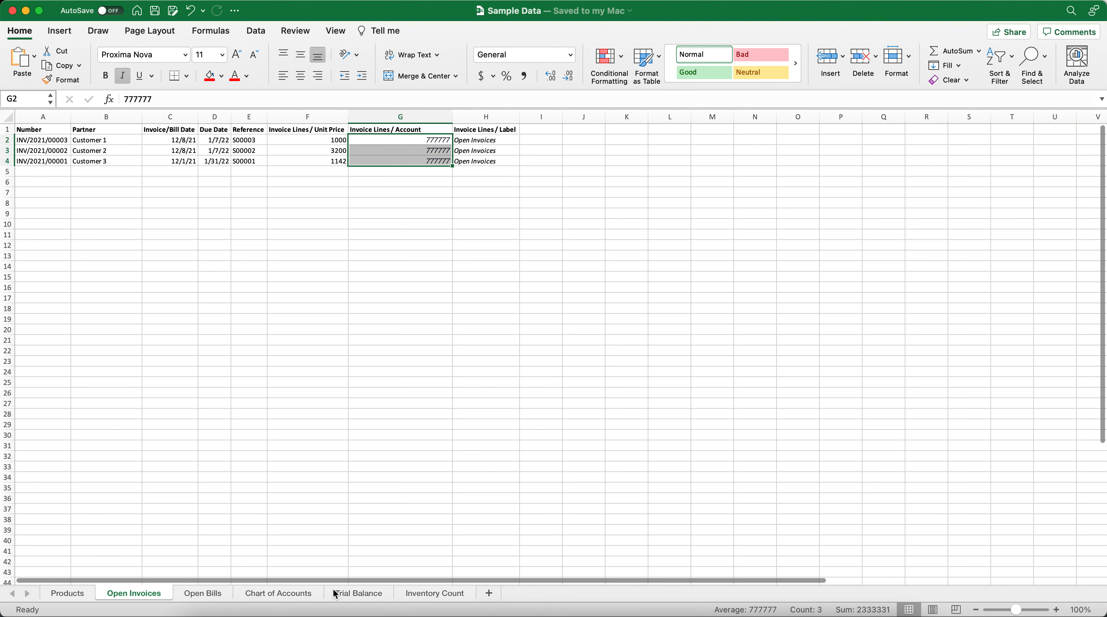
{"action": "left_click", "coordinate": [312, 595]}
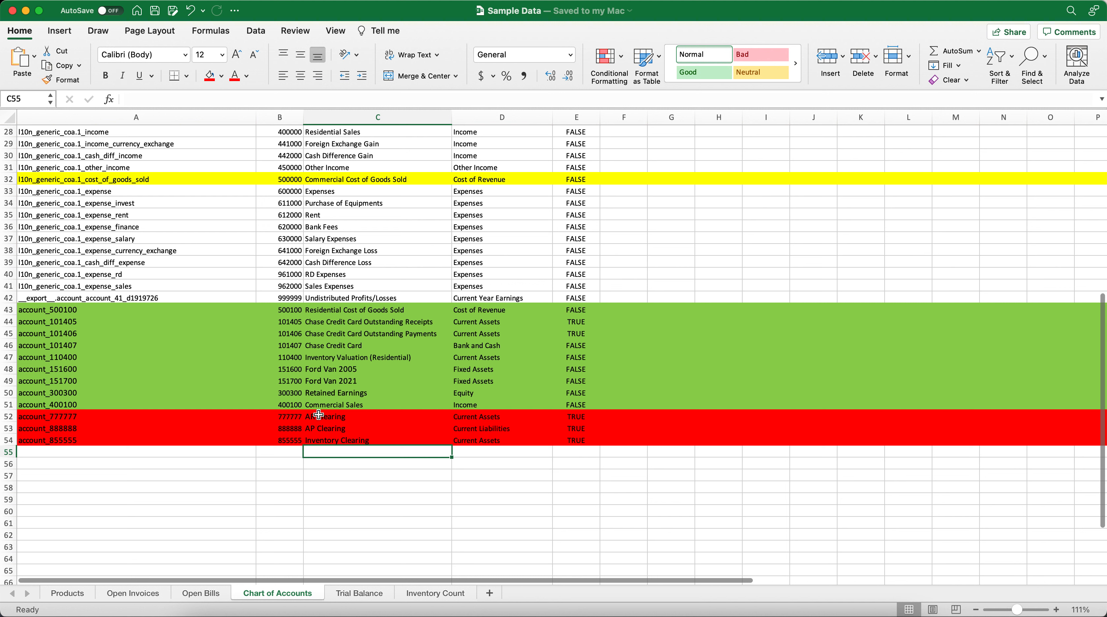
Review the Number, Partner, Invoice/Bill Date, Due Date and Reference columns of the Open Invoices sheet.
{"action": "left_click", "coordinate": [151, 592]}
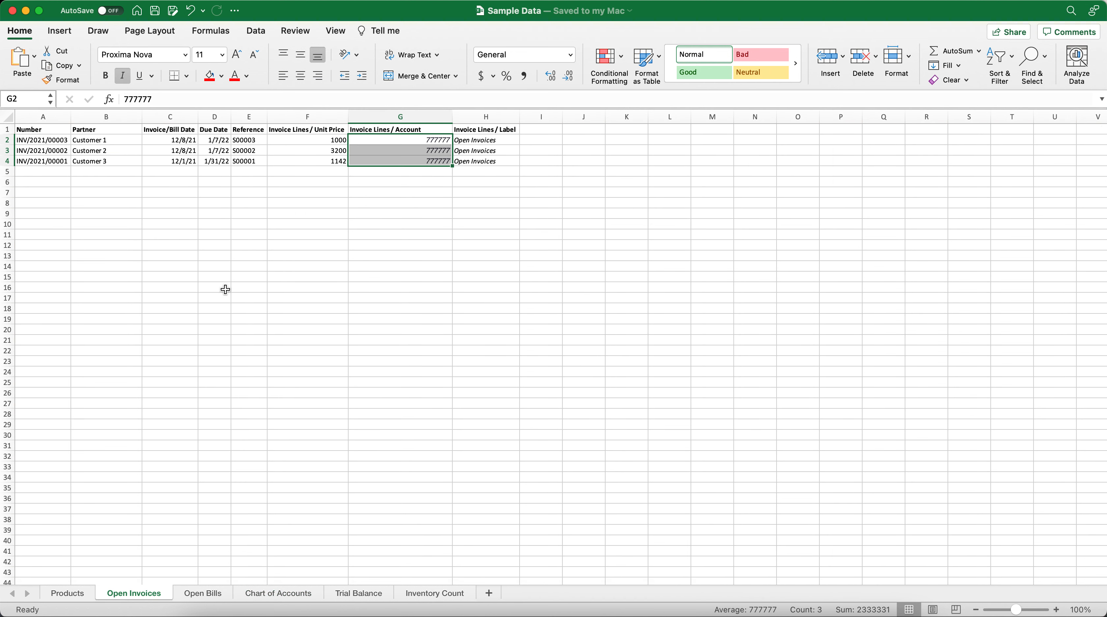
{"action": "left_click", "coordinate": [186, 183]}
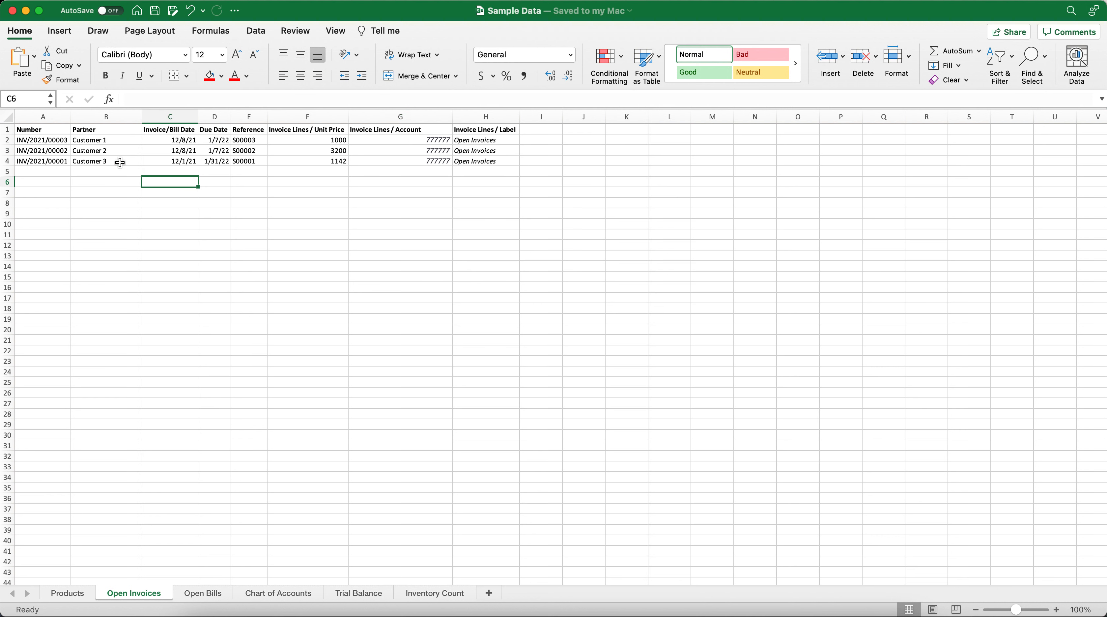
{"action": "left_click_drag", "start_coordinate": [62, 130], "coordinate": [61, 161]}
{"action": "left_click_drag", "start_coordinate": [111, 129], "coordinate": [132, 161]}
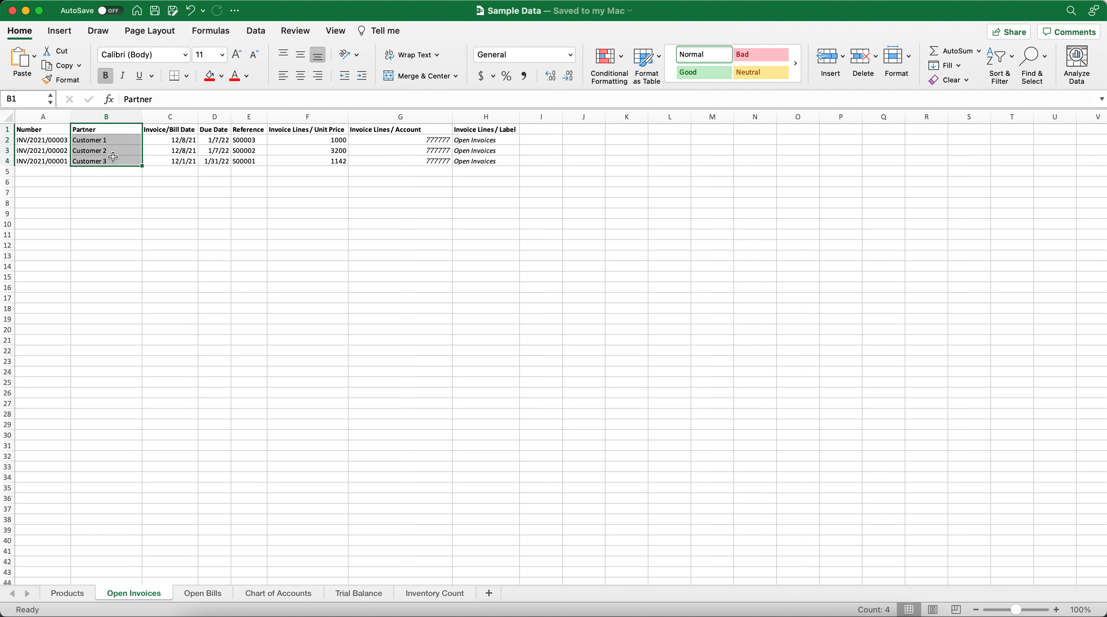
{"action": "left_click", "coordinate": [132, 139]}
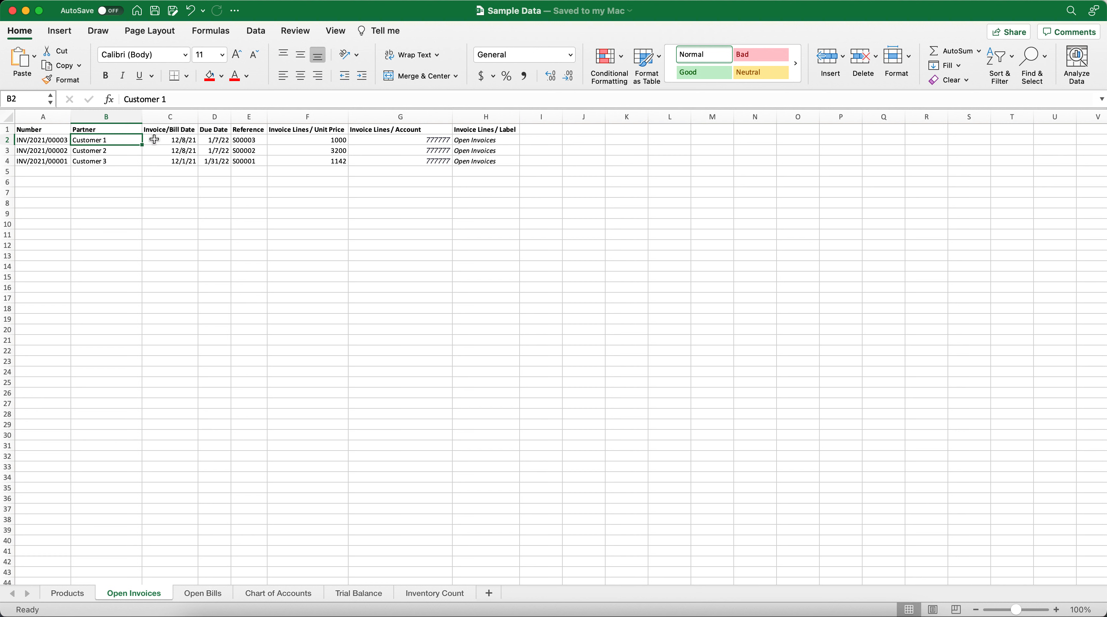
{"action": "left_click_drag", "start_coordinate": [156, 140], "coordinate": [153, 162]}
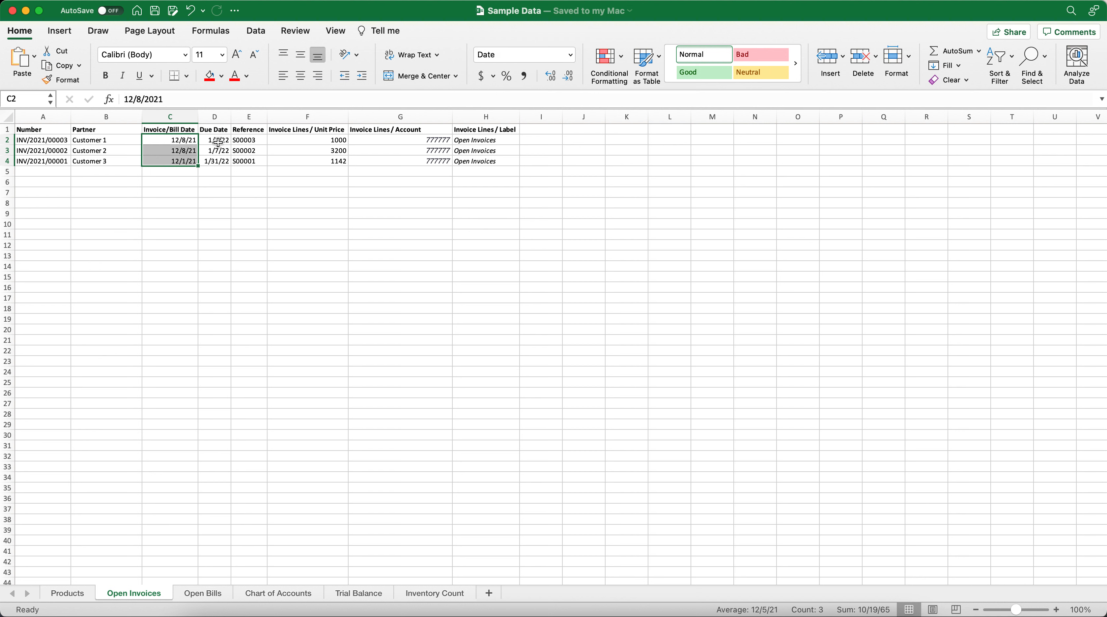
{"action": "left_click_drag", "start_coordinate": [216, 138], "coordinate": [249, 159]}
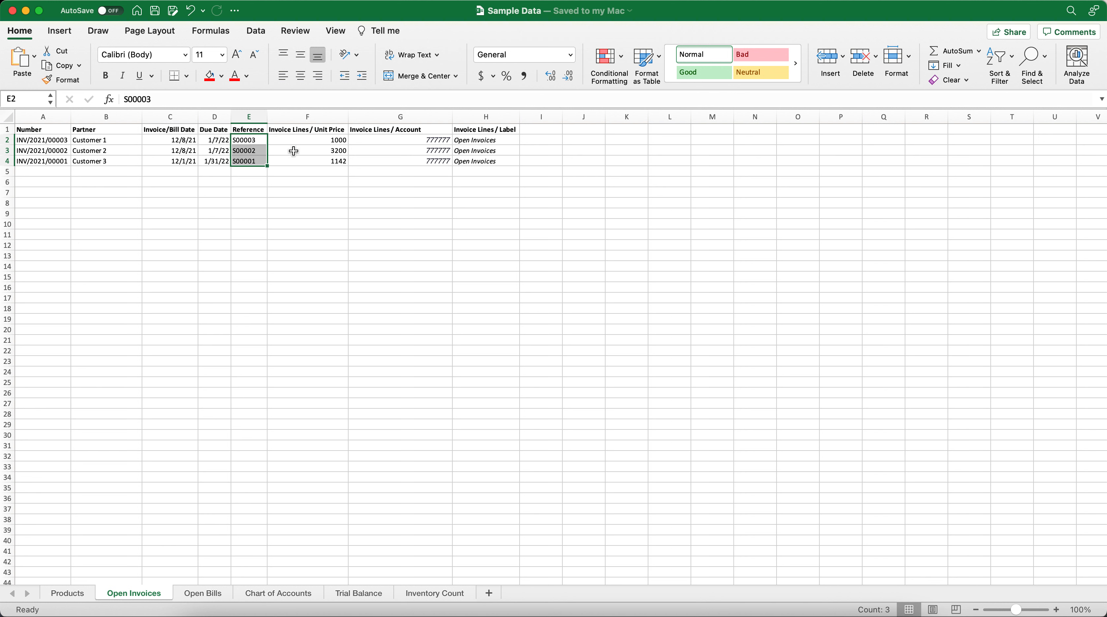
Examine the Invoice Lines / Unit Price, Account and Label values of the three open invoices.
{"action": "left_click_drag", "start_coordinate": [299, 141], "coordinate": [302, 158]}
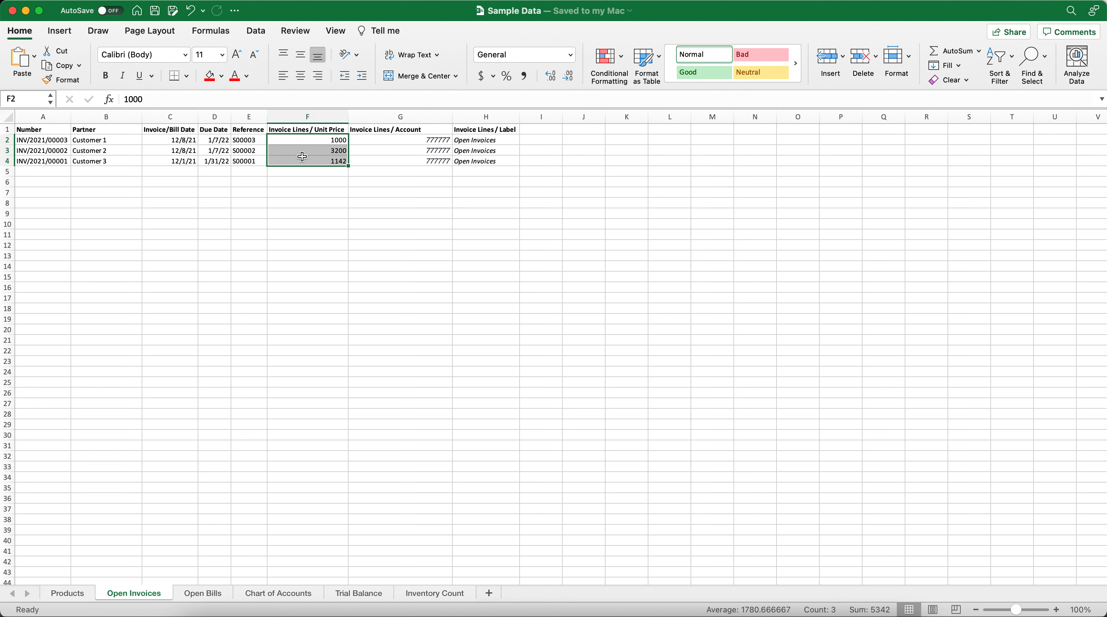
{"action": "left_click", "coordinate": [311, 144]}
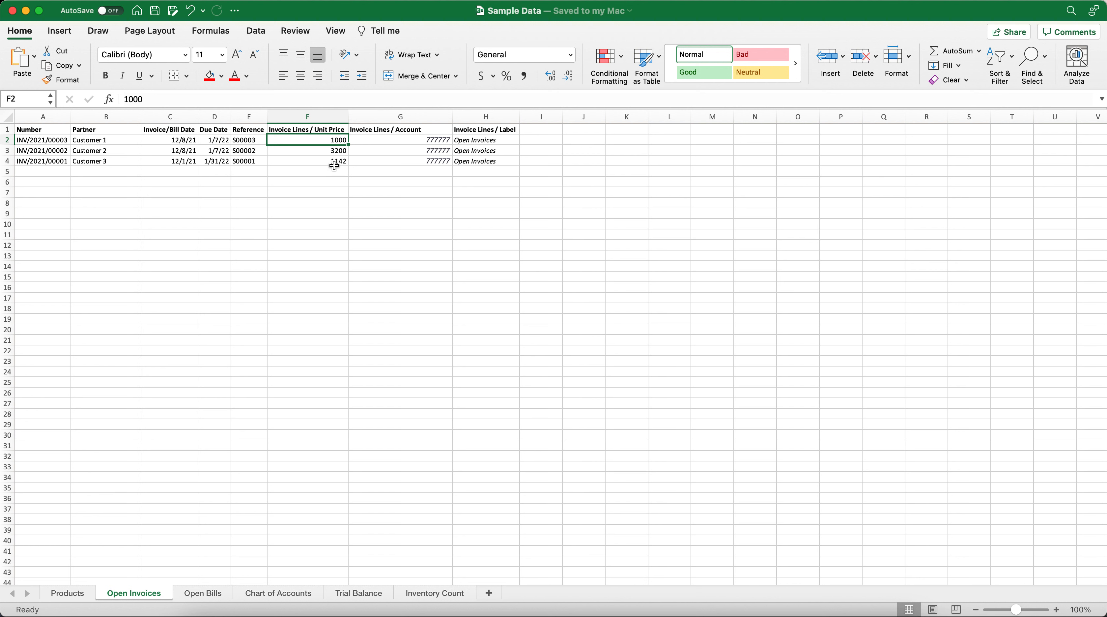
{"action": "left_click", "coordinate": [429, 168]}
{"action": "left_click_drag", "start_coordinate": [419, 140], "coordinate": [421, 160]}
{"action": "left_click_drag", "start_coordinate": [495, 142], "coordinate": [499, 159]}
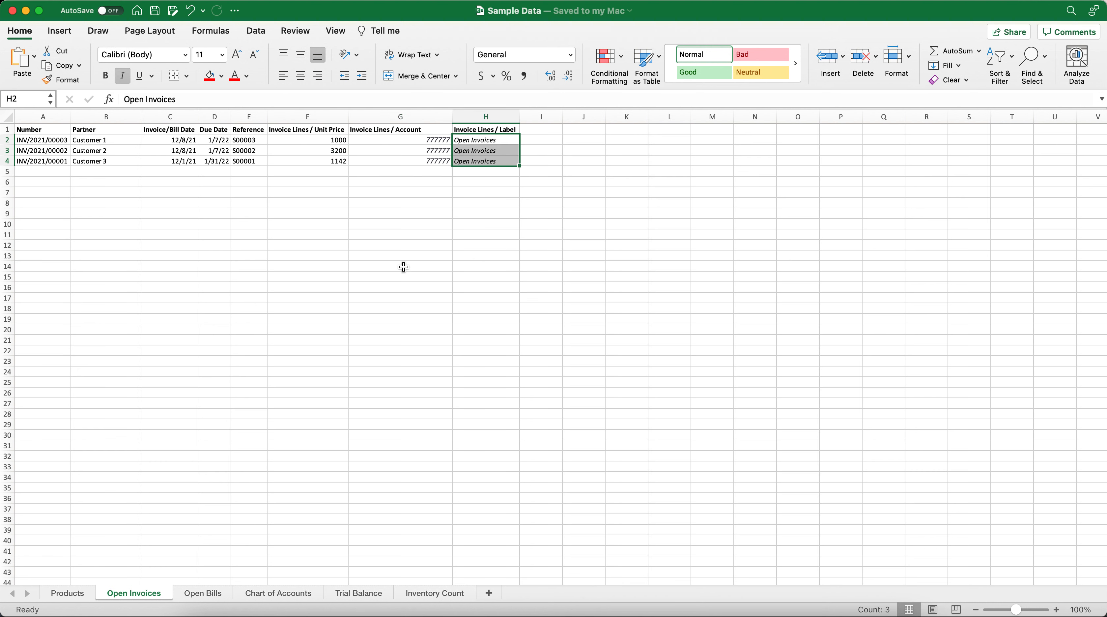
Inspect the Invoice Lines / Account values of the two bills in the Open Bills sheet.
{"action": "left_click", "coordinate": [215, 594]}
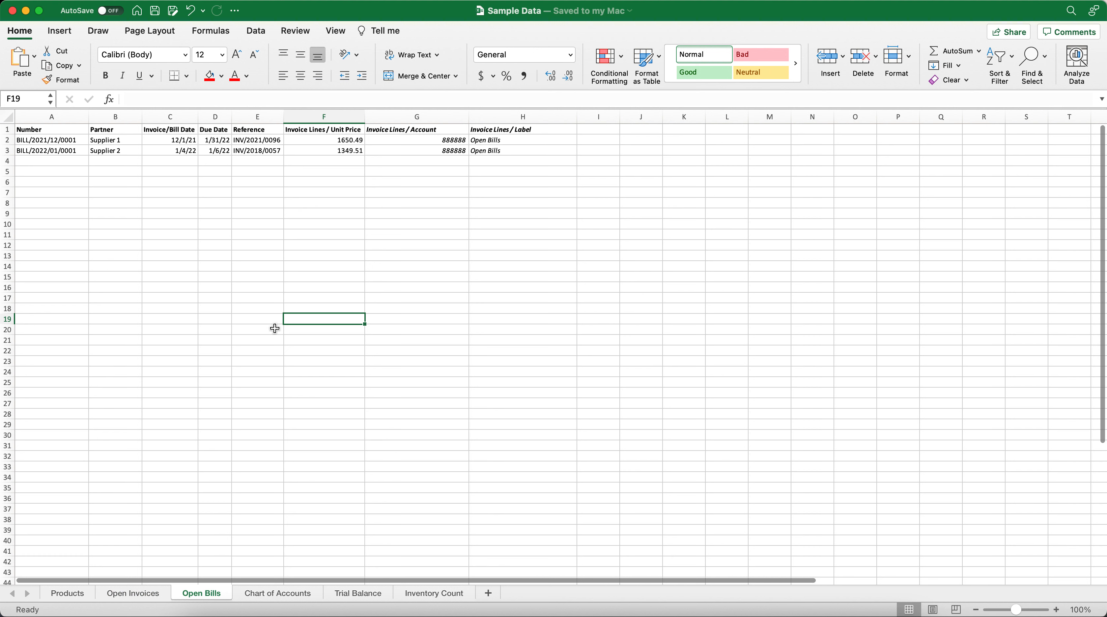
{"action": "left_click", "coordinate": [240, 183]}
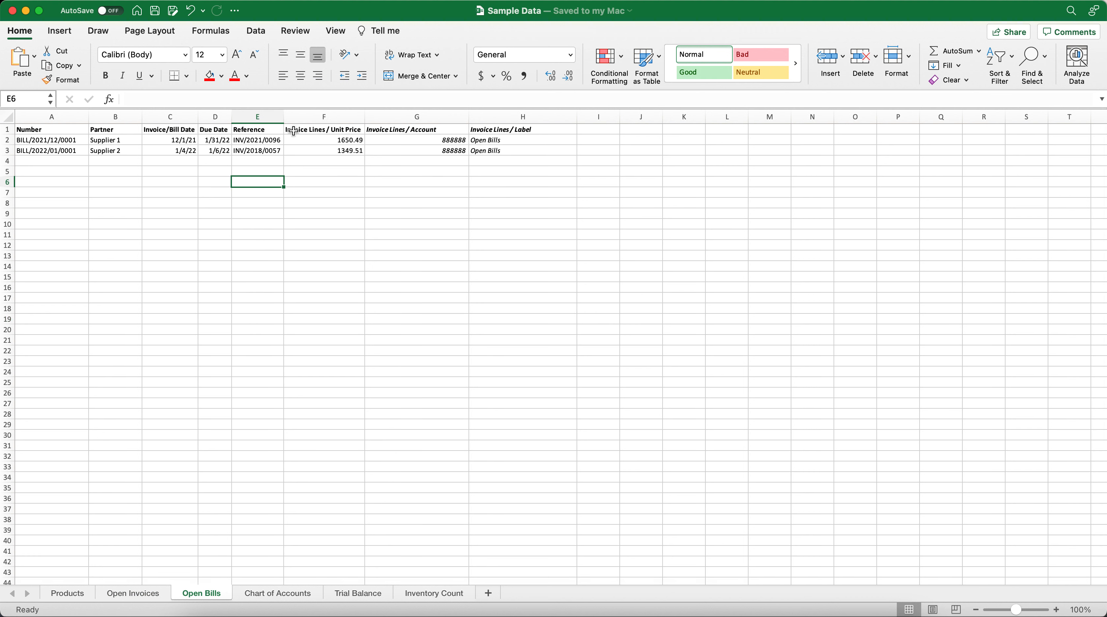
{"action": "left_click_drag", "start_coordinate": [384, 140], "coordinate": [393, 154]}
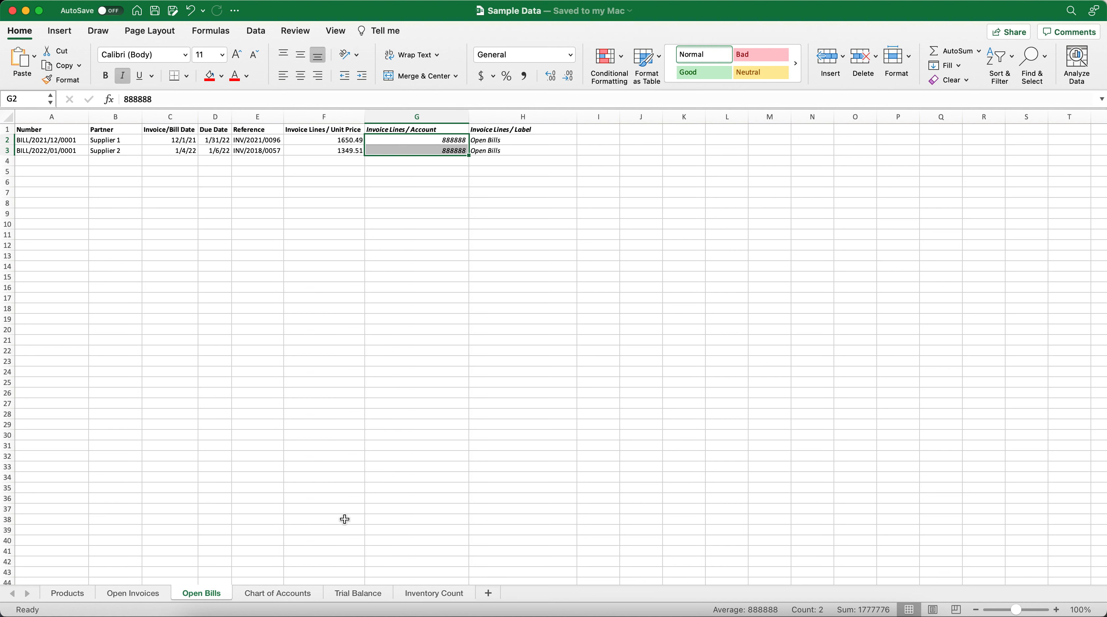
Look over the account names and account numbers listed in the Trial Balance sheet.
{"action": "left_click", "coordinate": [353, 593]}
{"action": "left_click", "coordinate": [195, 318]}
{"action": "scroll", "coordinate": [133, 313], "scroll_direction": "down", "scroll_amount": 2}
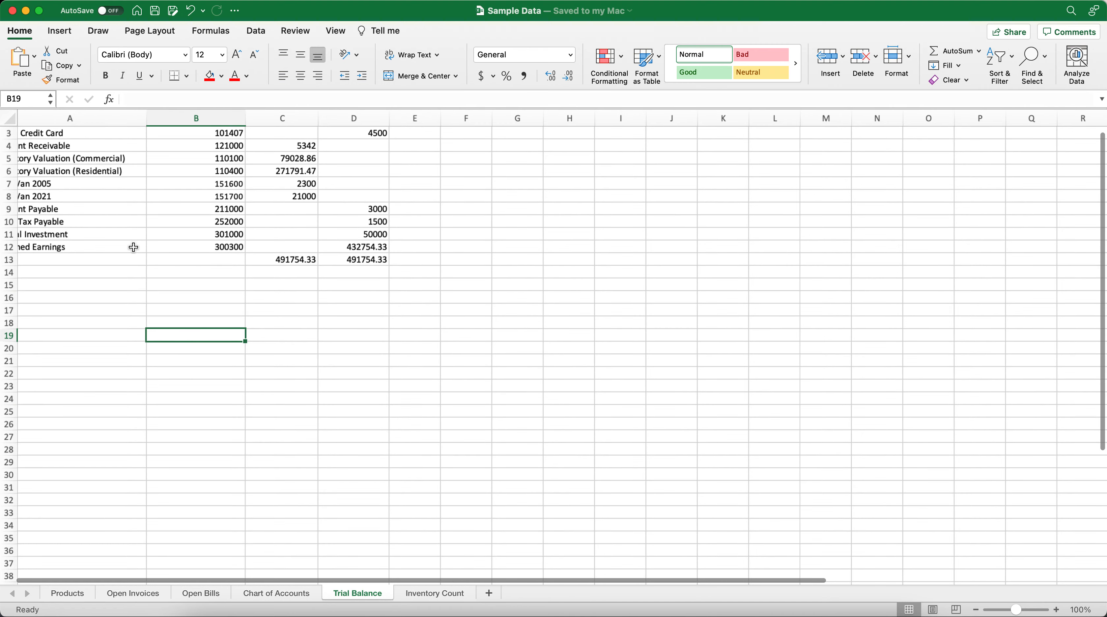
{"action": "scroll", "coordinate": [134, 247], "scroll_direction": "up", "scroll_amount": 3}
{"action": "scroll", "coordinate": [135, 249], "scroll_direction": "down", "scroll_amount": 1}
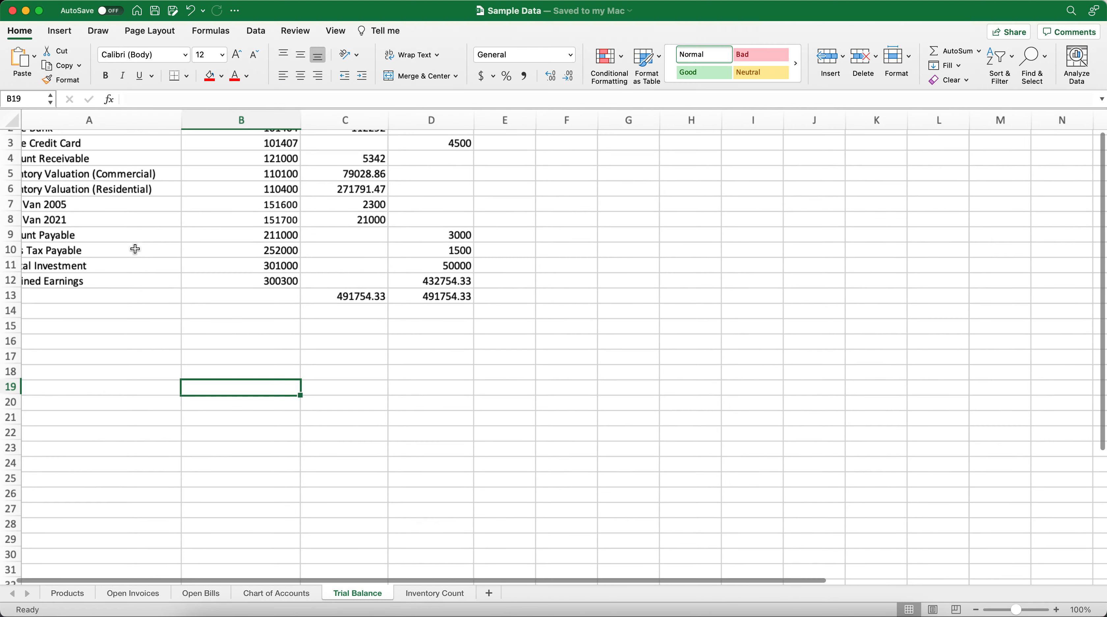
{"action": "left_click", "coordinate": [135, 252]}
{"action": "left_click", "coordinate": [135, 294]}
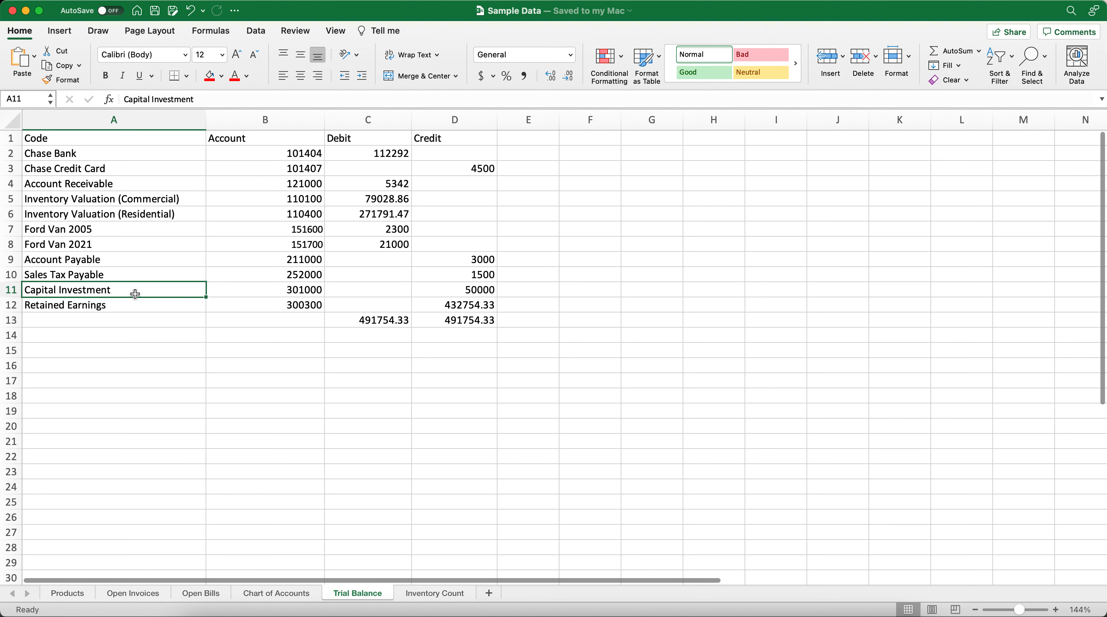
{"action": "left_click", "coordinate": [187, 159]}
{"action": "left_click_drag", "start_coordinate": [187, 159], "coordinate": [185, 303]}
{"action": "left_click_drag", "start_coordinate": [298, 153], "coordinate": [298, 304]}
{"action": "left_click_drag", "start_coordinate": [140, 153], "coordinate": [141, 291]}
Correct the swapped Trial Balance headers by setting cell B1 to Code and cell A1 to Account.
{"action": "left_click", "coordinate": [224, 143]}
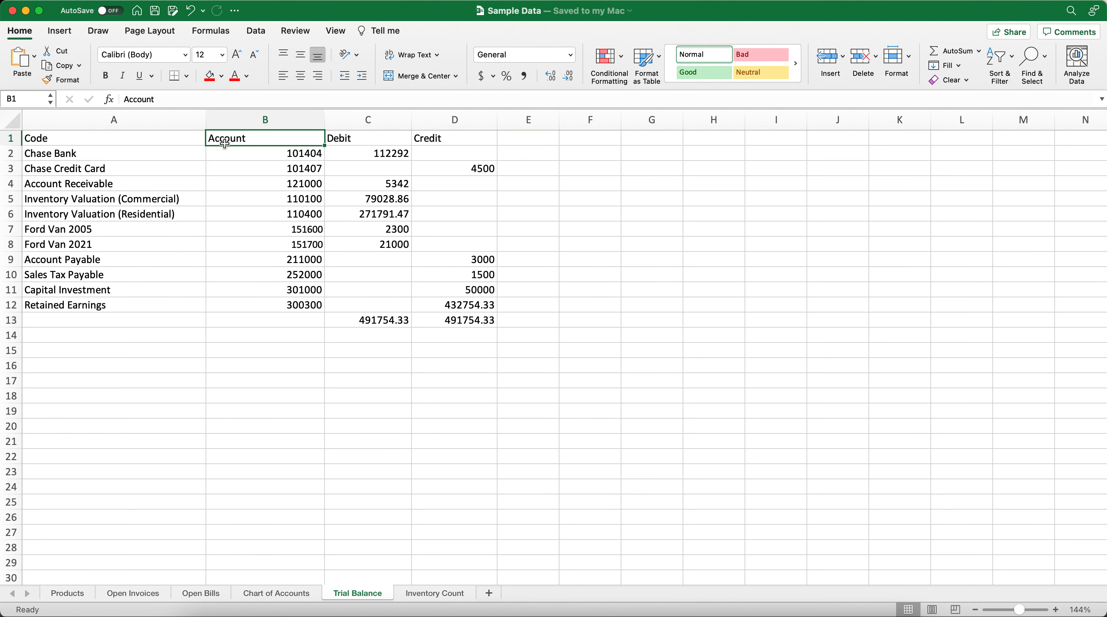
{"action": "type", "text": "Cose"}
{"action": "key", "text": "BackSpace"}
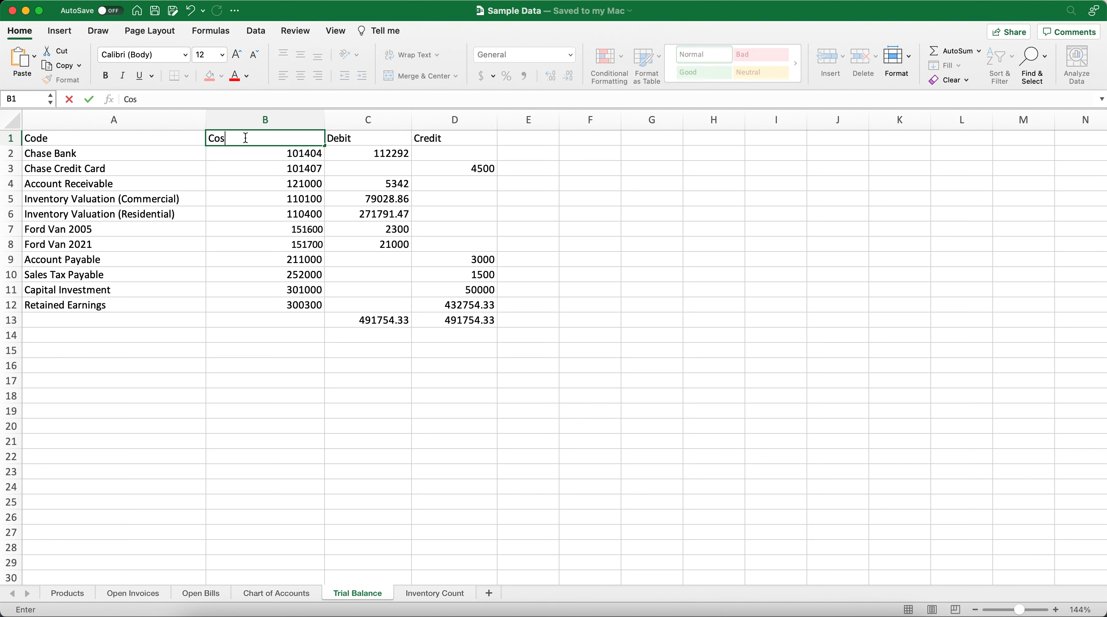
{"action": "key", "text": "Return"}
{"action": "left_click", "coordinate": [185, 139]}
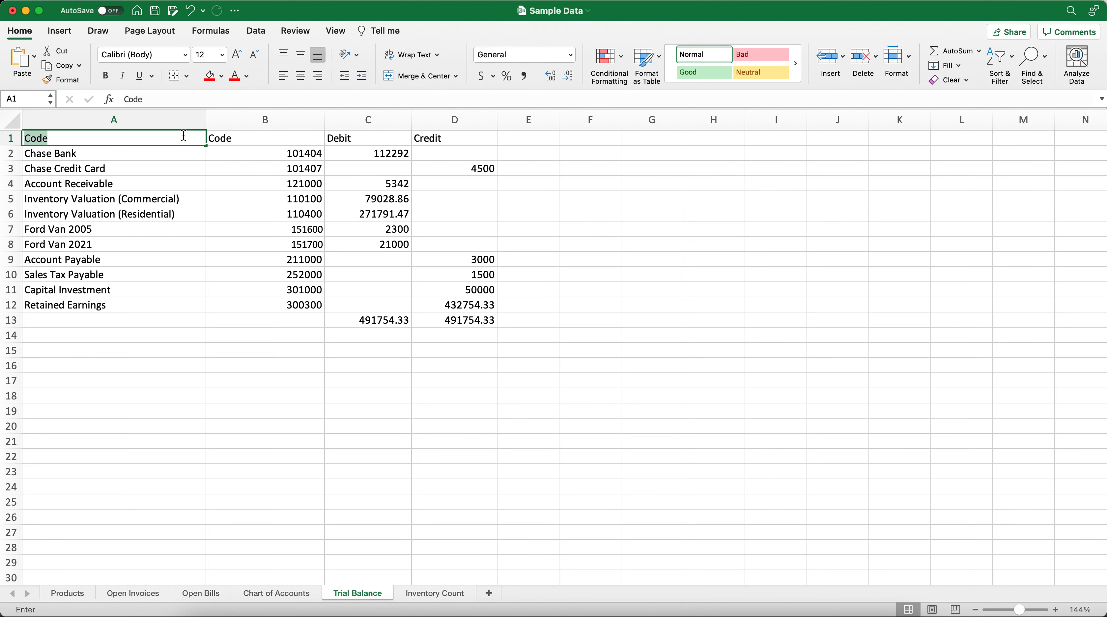
{"action": "type", "text": "Accoun"}
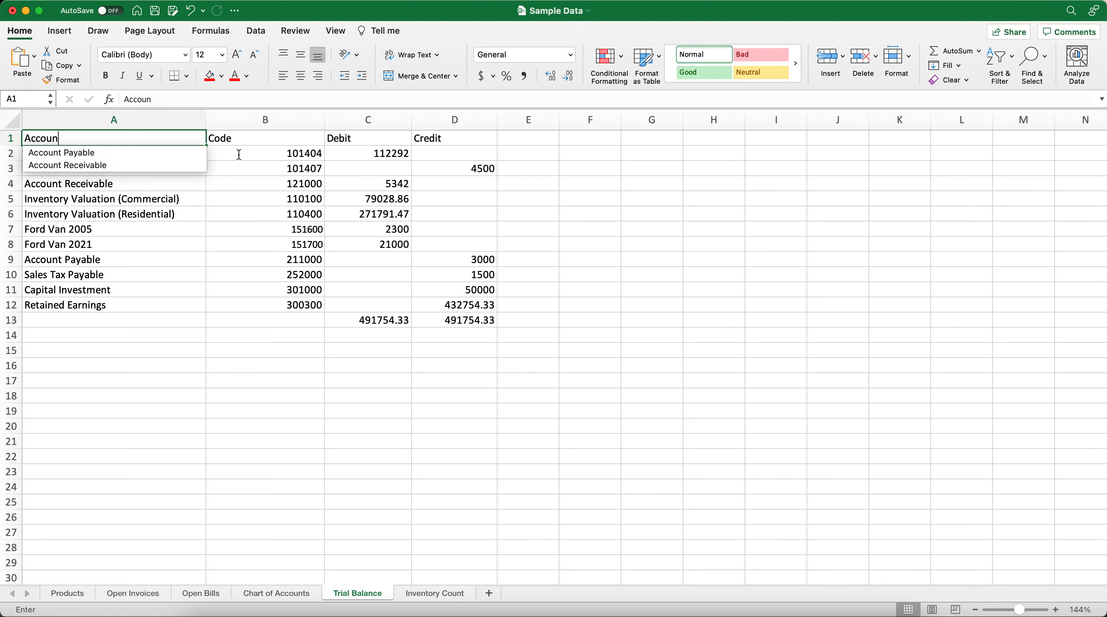
{"action": "type", "text": "t"}
{"action": "key", "text": "Return"}
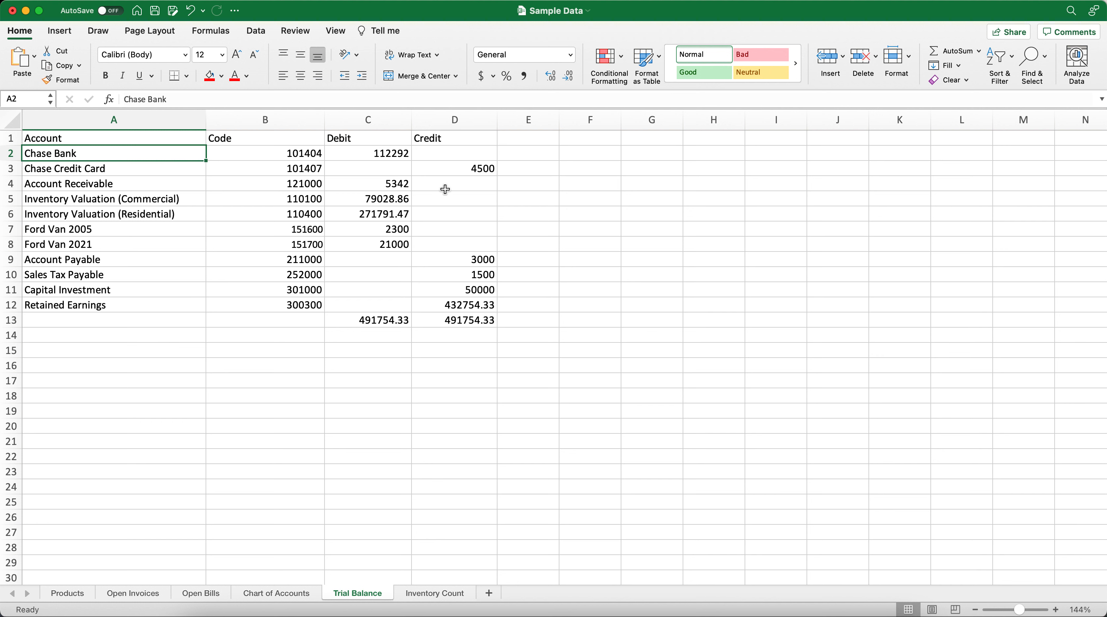
Check the Trial Balance's debit and credit totals, the two Inventory Valuation accounts and the Account Receivable debit.
{"action": "left_click_drag", "start_coordinate": [443, 319], "coordinate": [385, 325]}
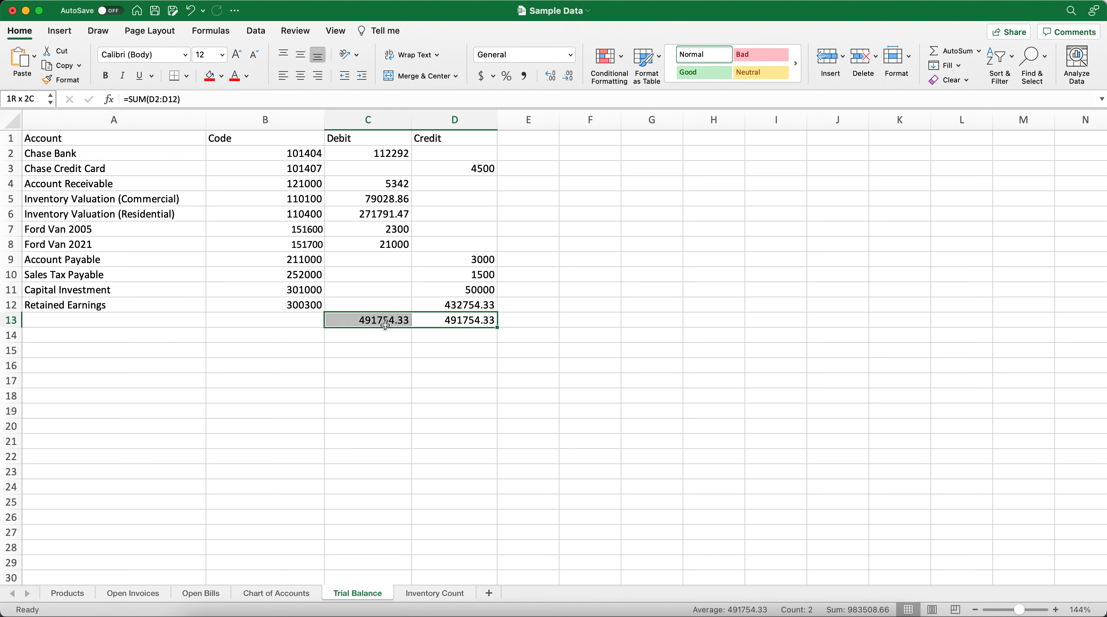
{"action": "left_click", "coordinate": [372, 355]}
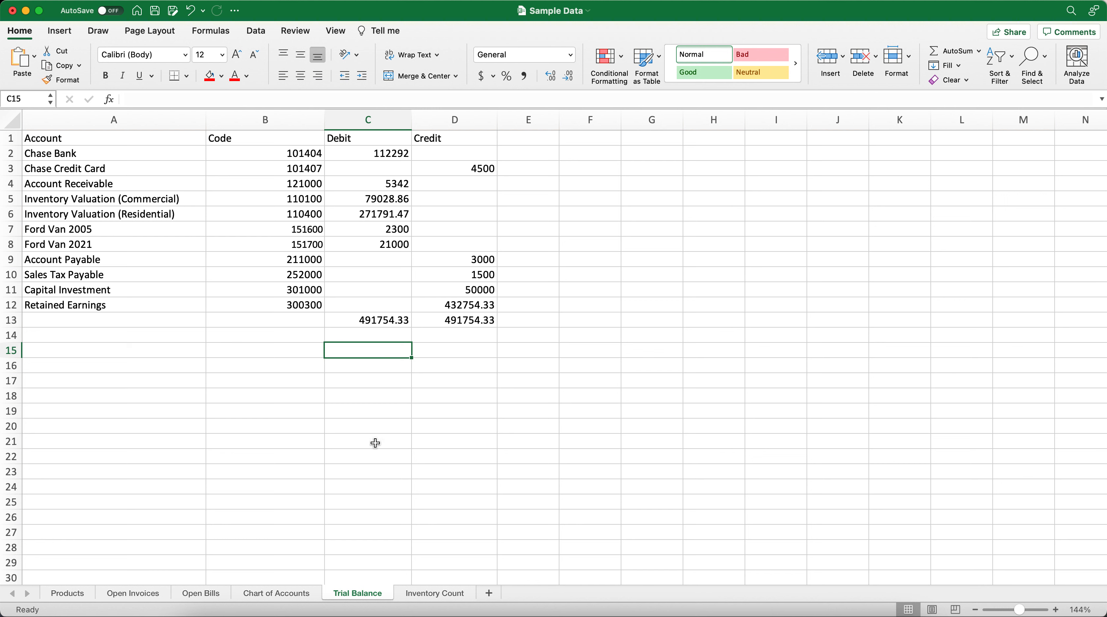
{"action": "left_click_drag", "start_coordinate": [168, 197], "coordinate": [169, 215]}
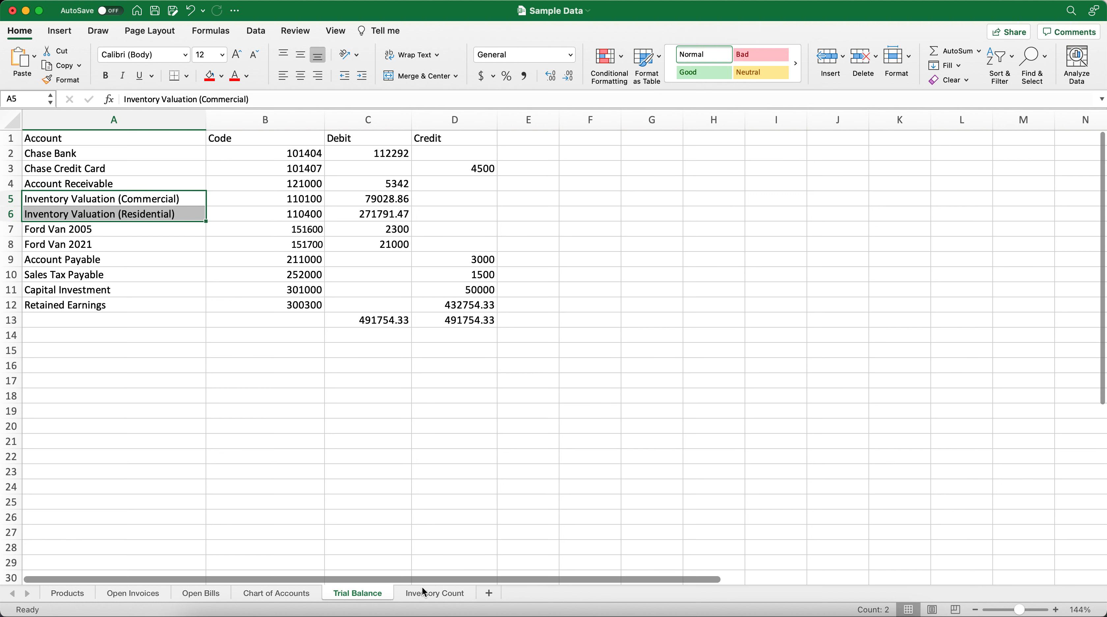
{"action": "left_click", "coordinate": [316, 366]}
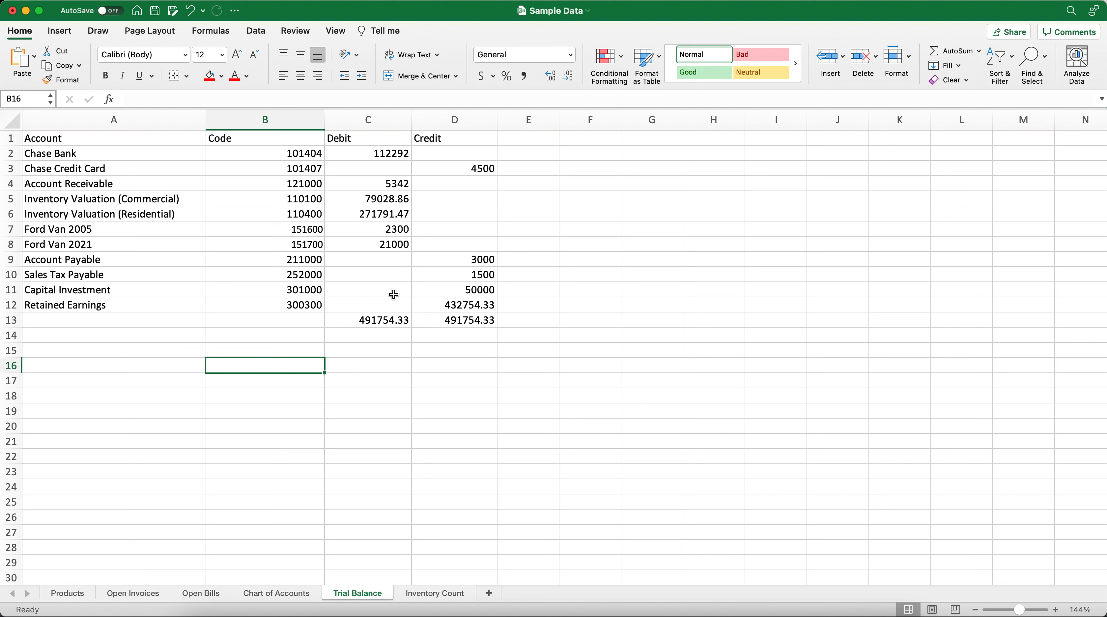
{"action": "left_click", "coordinate": [382, 185]}
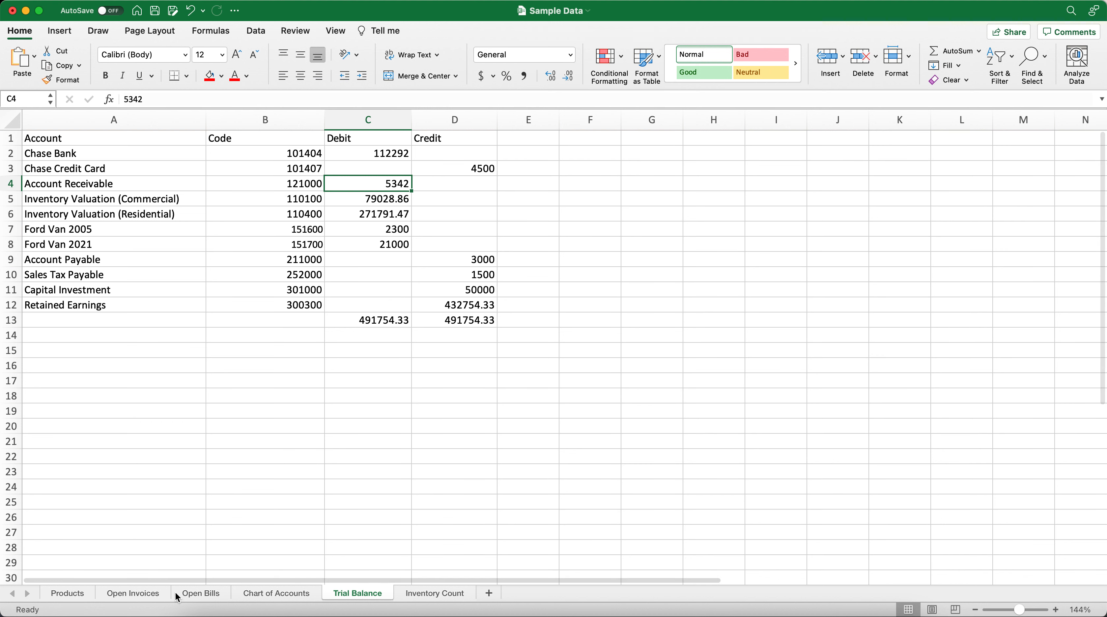
Total the Open Bills unit prices with a temporary =SUM(F2:F4) in F7, clear it, and return to the Trial Balance.
{"action": "left_click", "coordinate": [193, 598]}
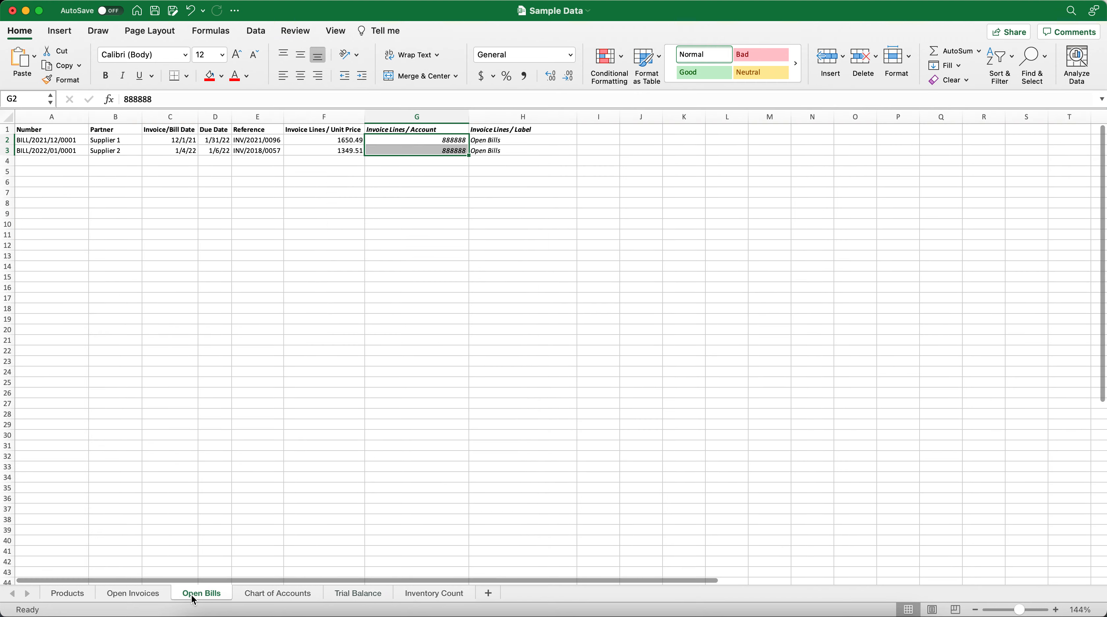
{"action": "left_click", "coordinate": [332, 192]}
{"action": "type", "text": "="}
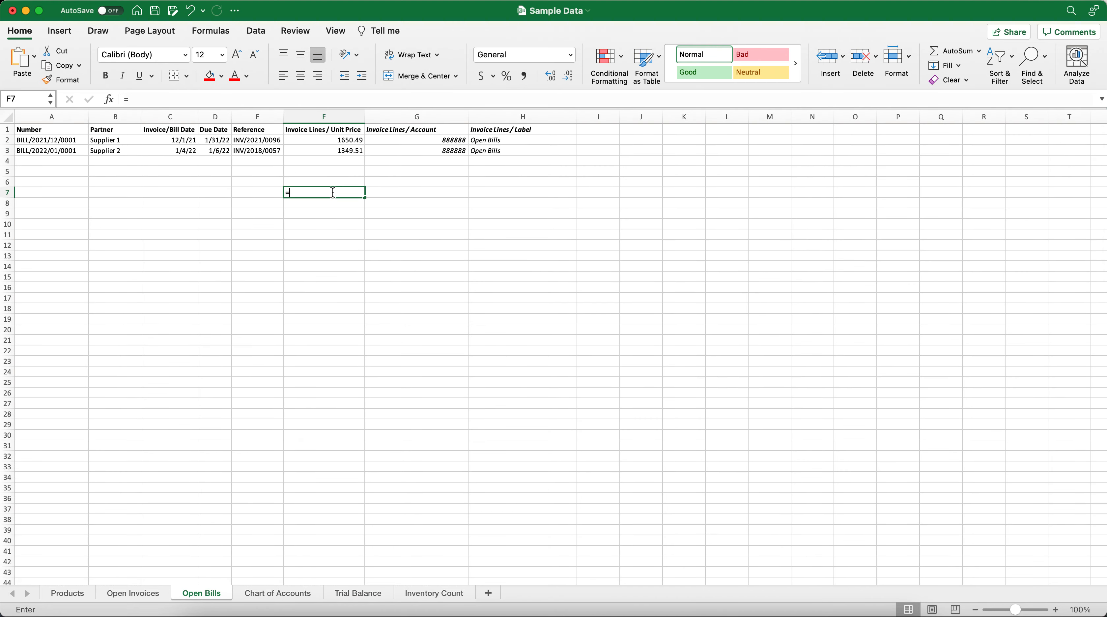
{"action": "type", "text": "sum("}
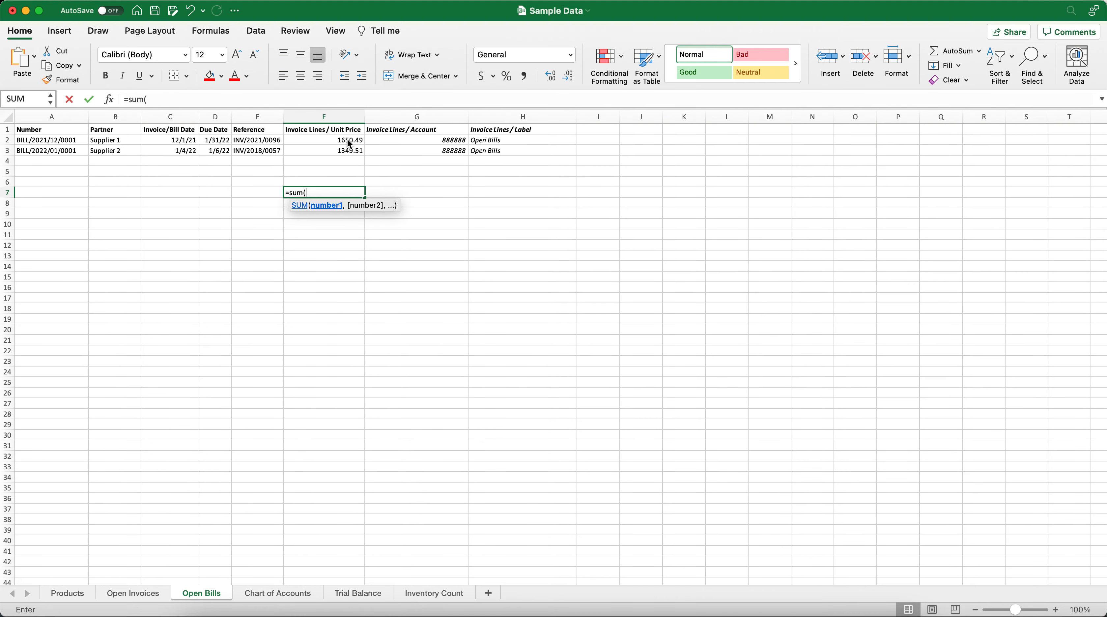
{"action": "left_click_drag", "start_coordinate": [348, 140], "coordinate": [348, 164]}
{"action": "type", "text": ")"}
{"action": "key", "text": "Return"}
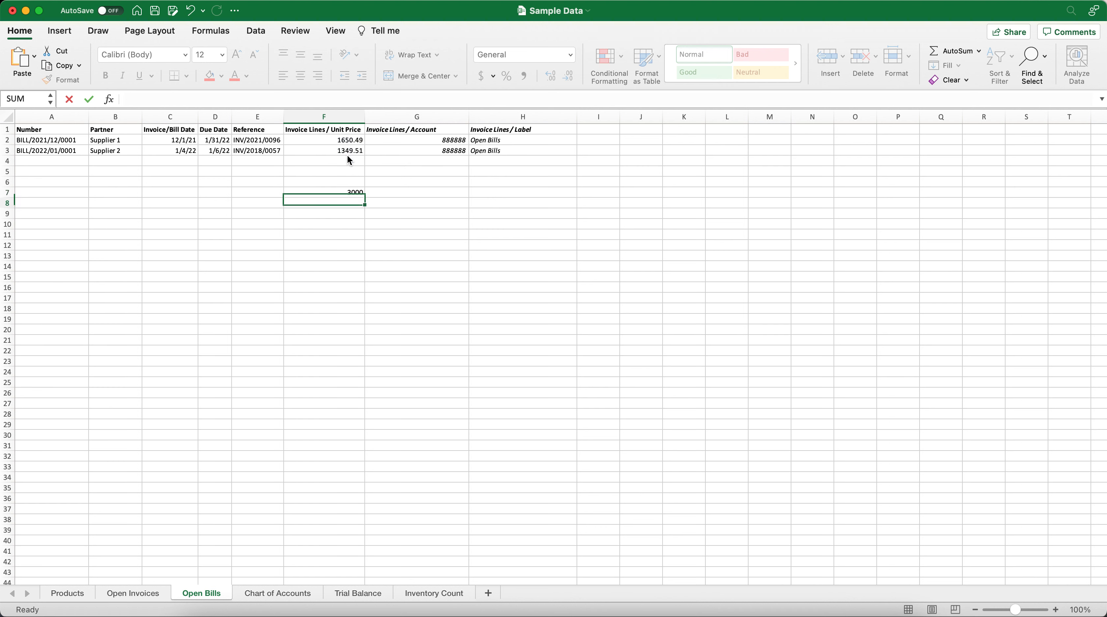
{"action": "left_click", "coordinate": [343, 192]}
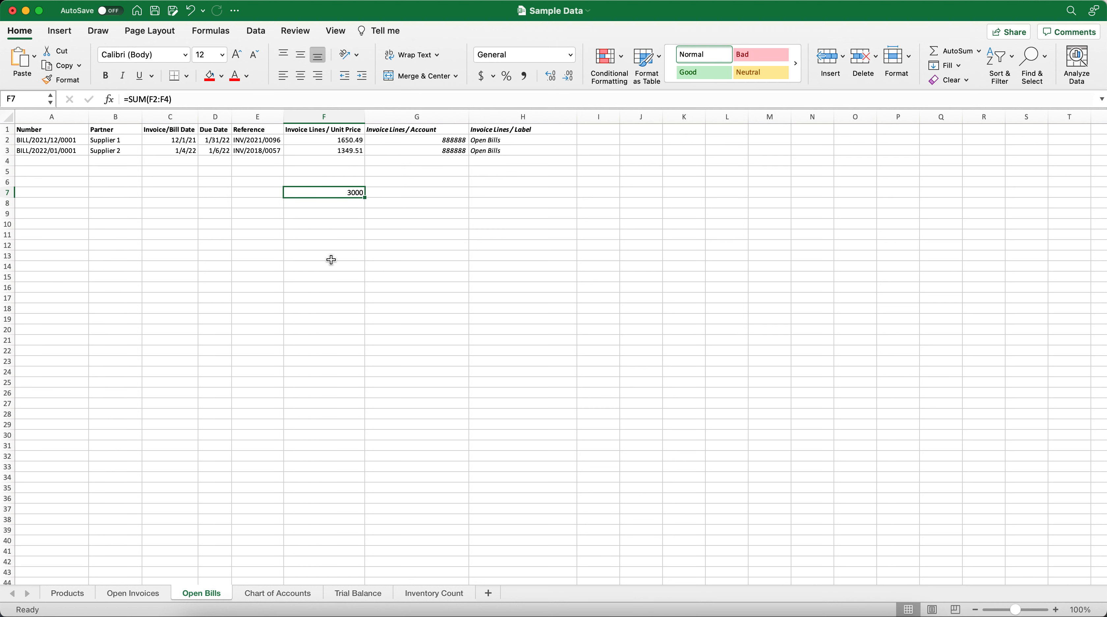
{"action": "key", "text": "Delete"}
{"action": "left_click", "coordinate": [338, 594]}
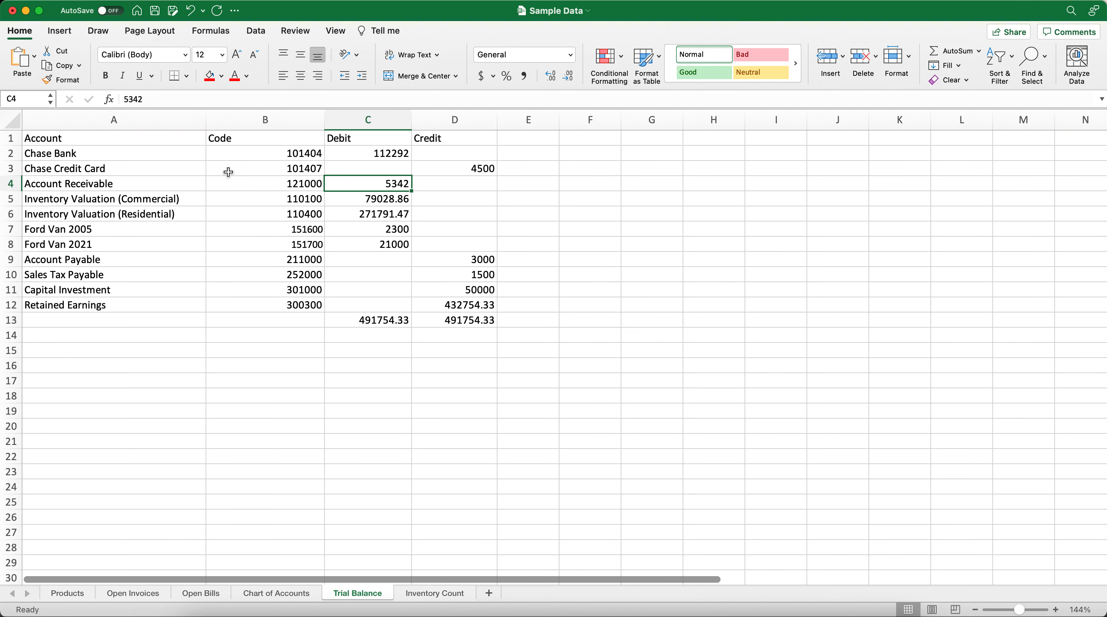
Total the Open Invoices unit prices with a temporary SUM formula in cell F6, then clear the cell.
{"action": "left_click", "coordinate": [151, 596]}
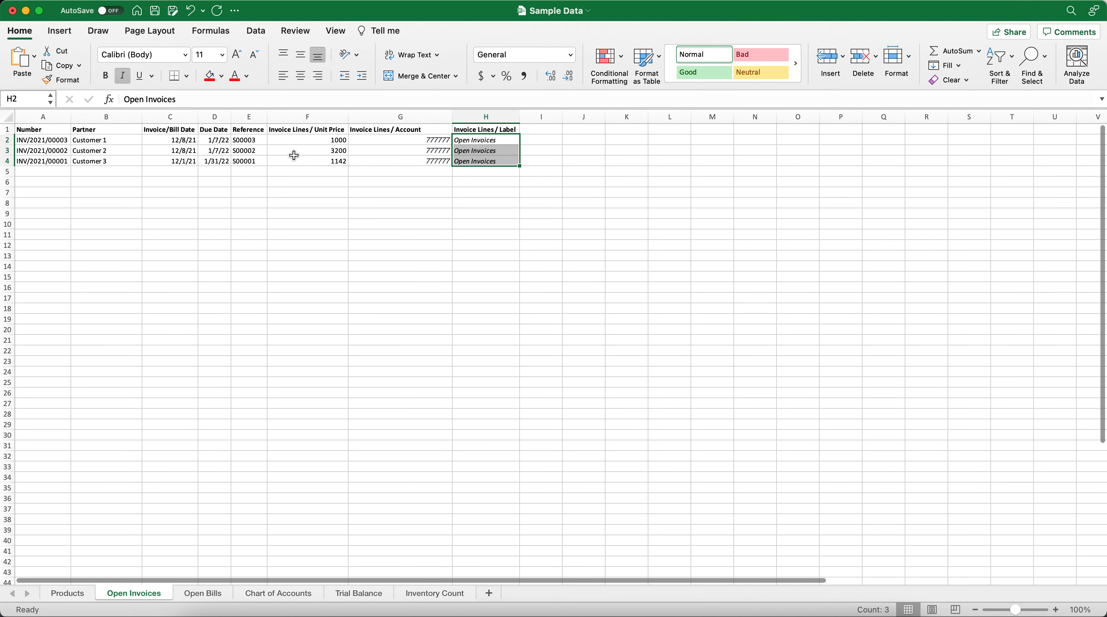
{"action": "left_click", "coordinate": [296, 181]}
{"action": "type", "text": "=su"}
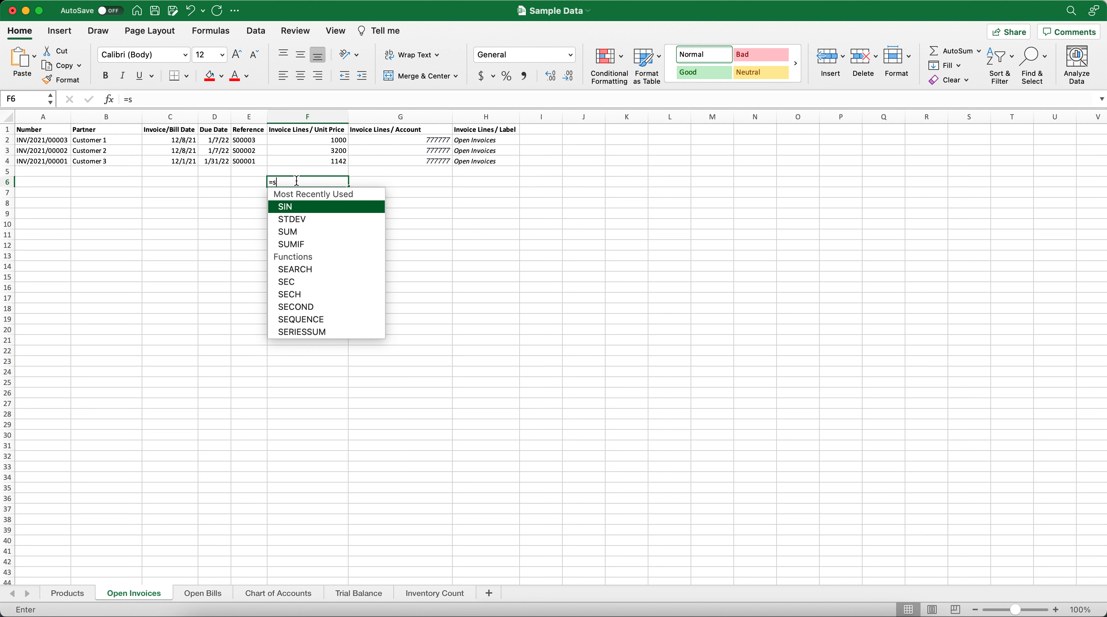
{"action": "key", "text": "Tab"}
{"action": "left_click_drag", "start_coordinate": [308, 140], "coordinate": [311, 161]}
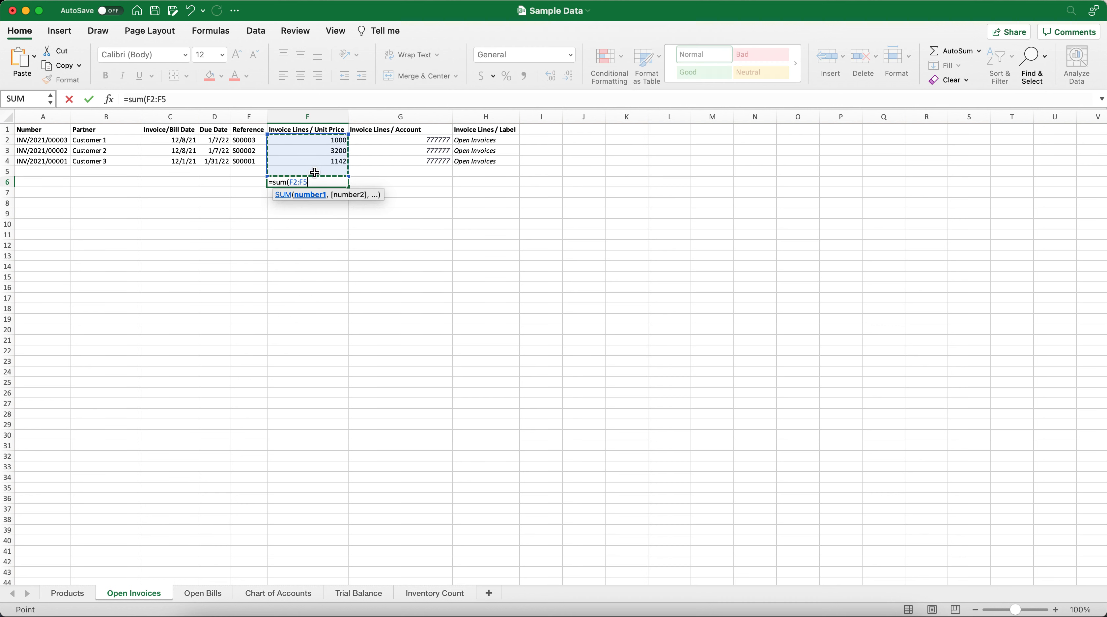
{"action": "key", "text": "Return"}
{"action": "left_click", "coordinate": [316, 179]}
{"action": "key", "text": "Delete"}
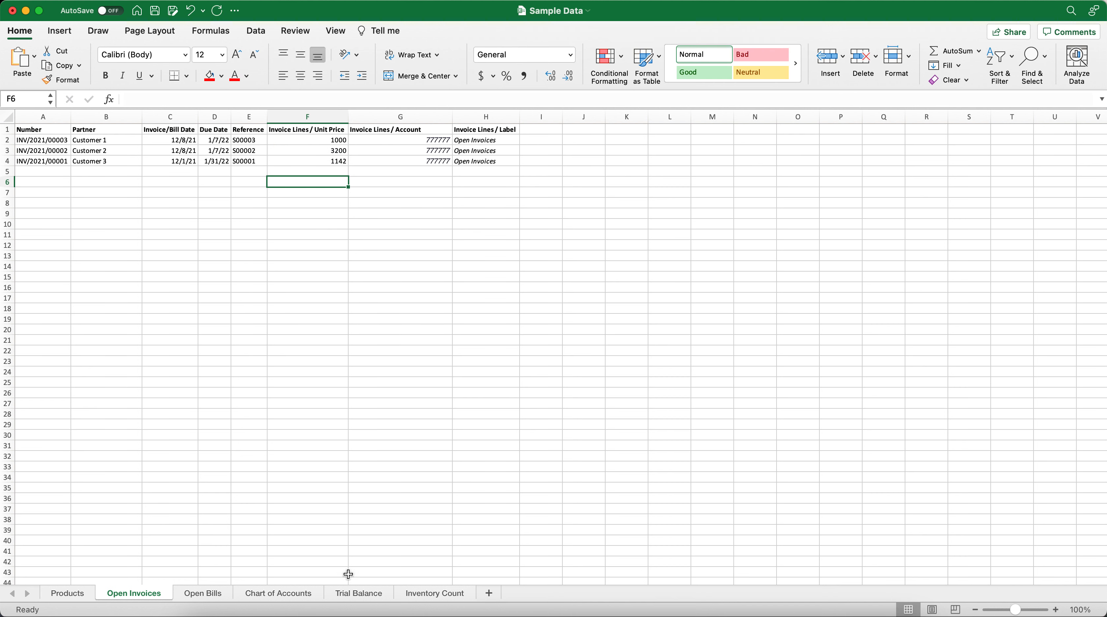
Check the Trial Balance's Account Payable credit and Inventory Valuation debits, then review the Inventory Count quantities and the Products sheet.
{"action": "left_click", "coordinate": [338, 594]}
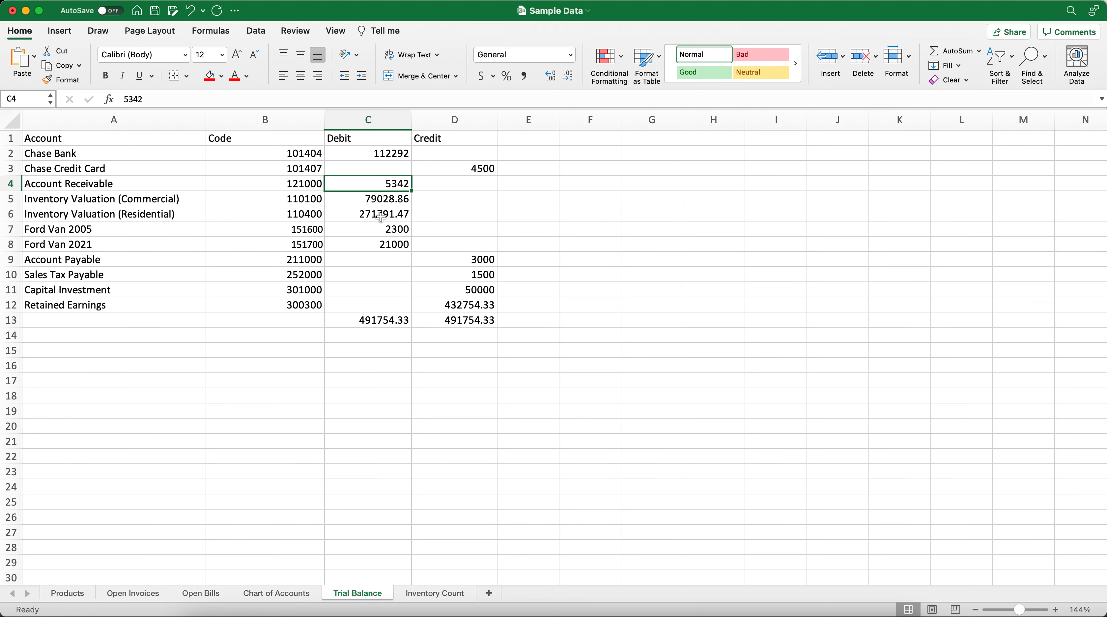
{"action": "left_click", "coordinate": [451, 260]}
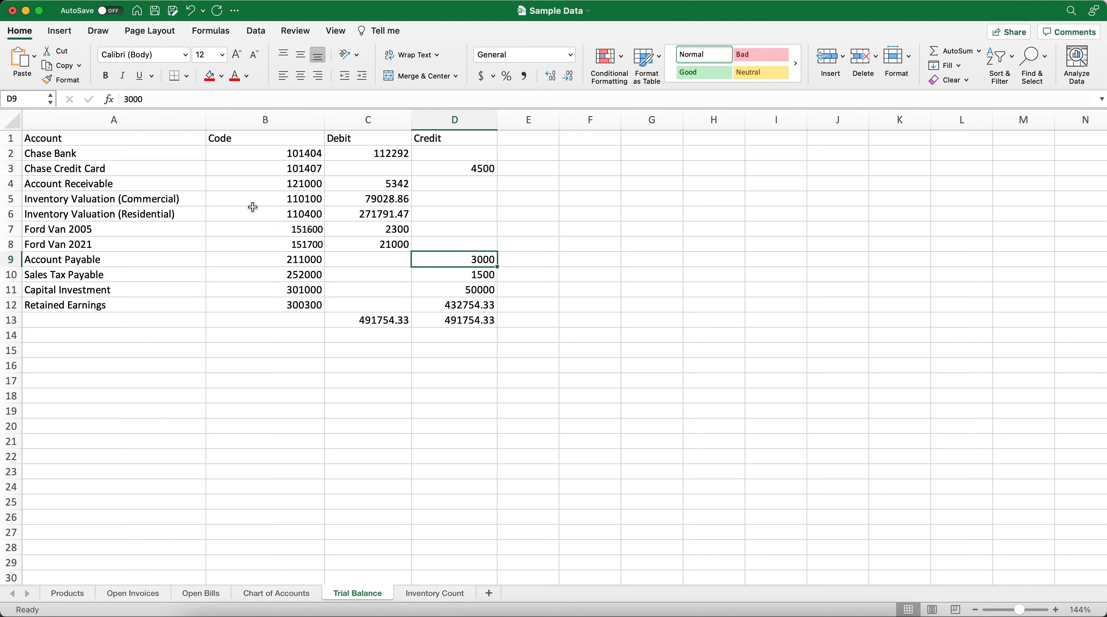
{"action": "left_click_drag", "start_coordinate": [356, 202], "coordinate": [356, 215]}
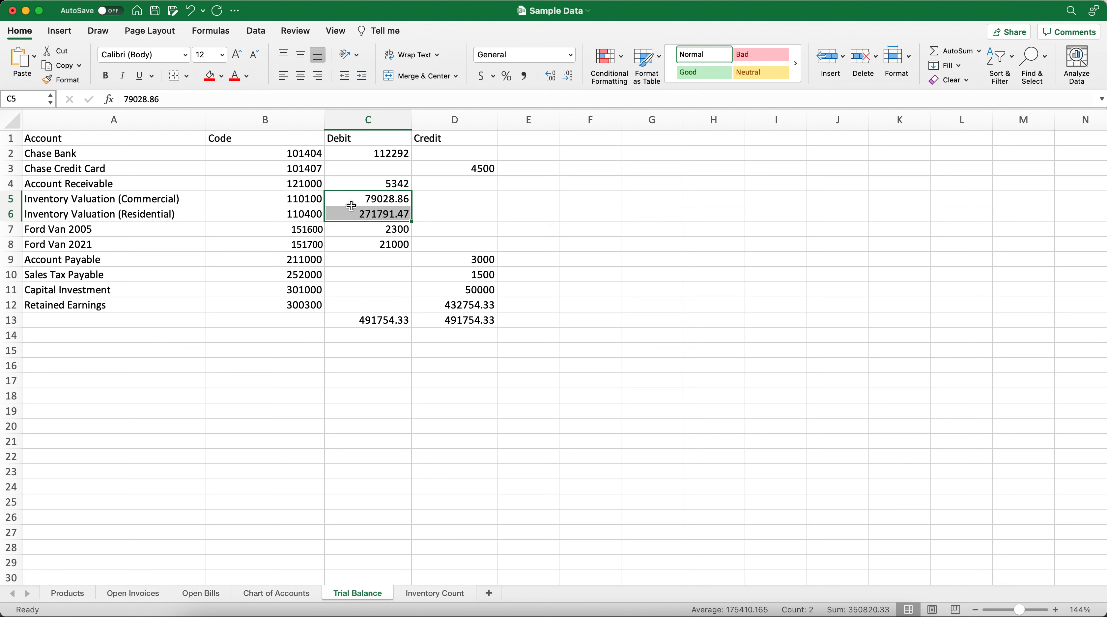
{"action": "left_click", "coordinate": [352, 203]}
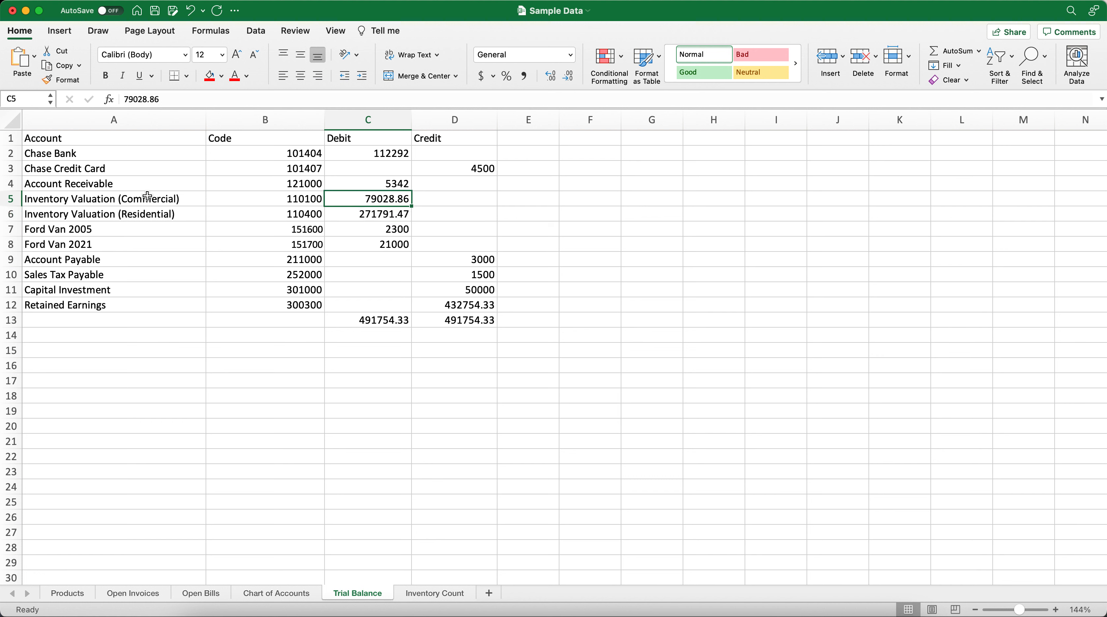
{"action": "left_click", "coordinate": [433, 596]}
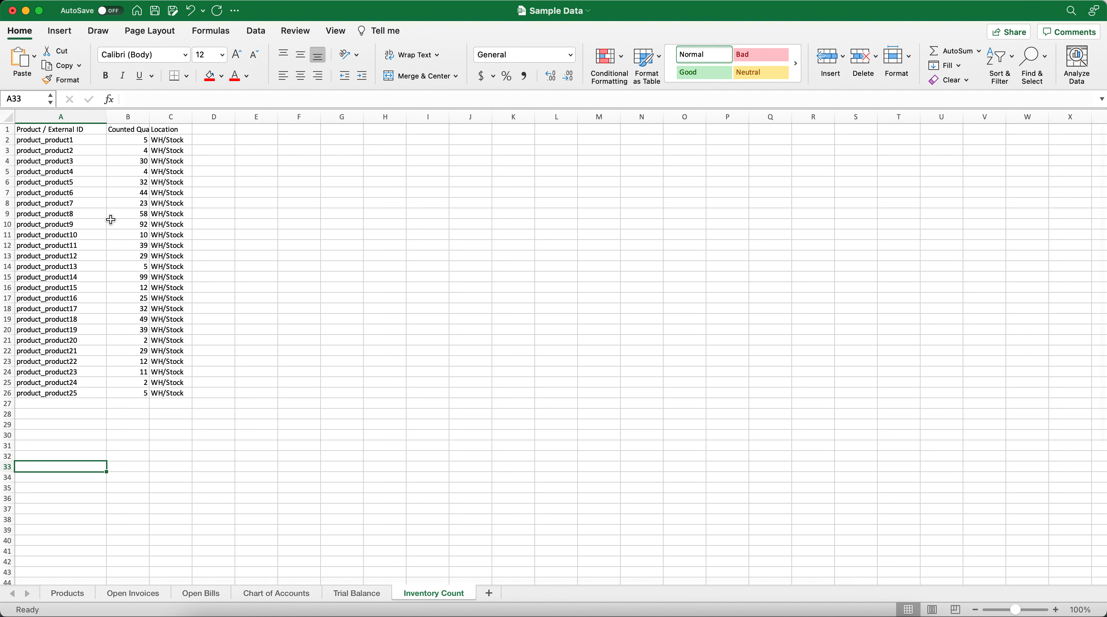
{"action": "left_click_drag", "start_coordinate": [127, 141], "coordinate": [130, 397]}
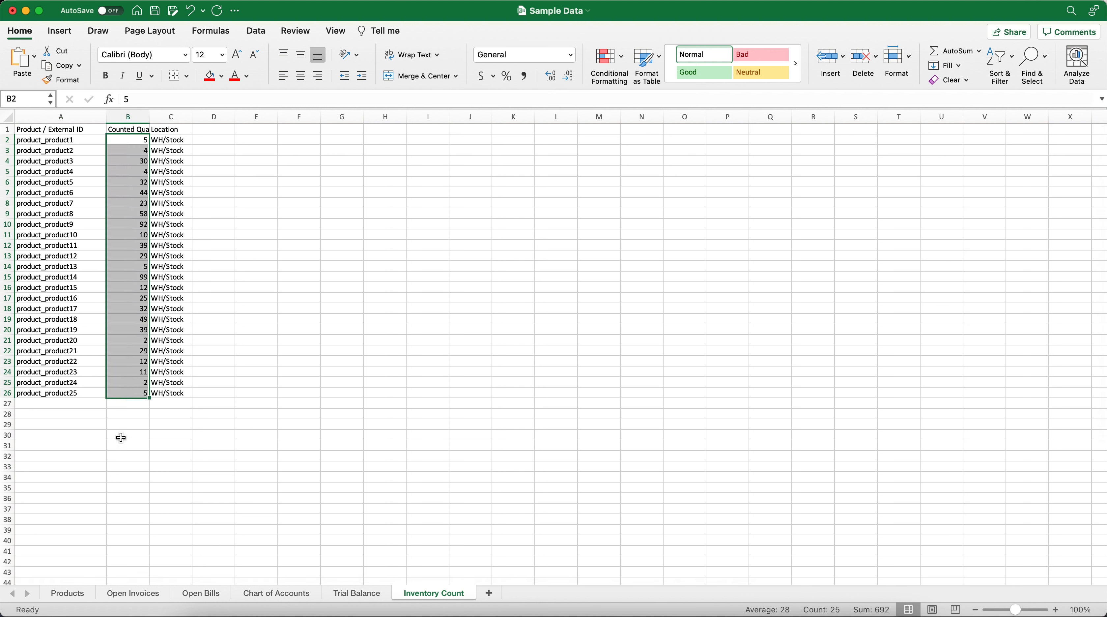
{"action": "left_click", "coordinate": [79, 594]}
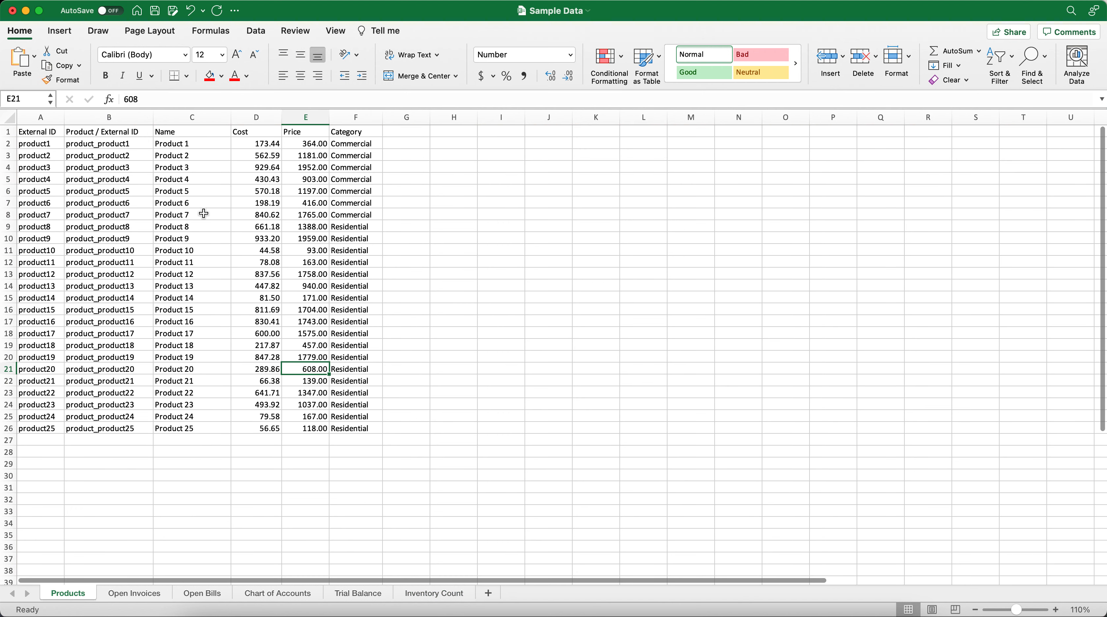
Copy the Counted Quantity column from the Inventory Count sheet into column G of the Products sheet.
{"action": "left_click", "coordinate": [407, 592]}
{"action": "left_click", "coordinate": [128, 117]}
{"action": "key", "text": "super+c"}
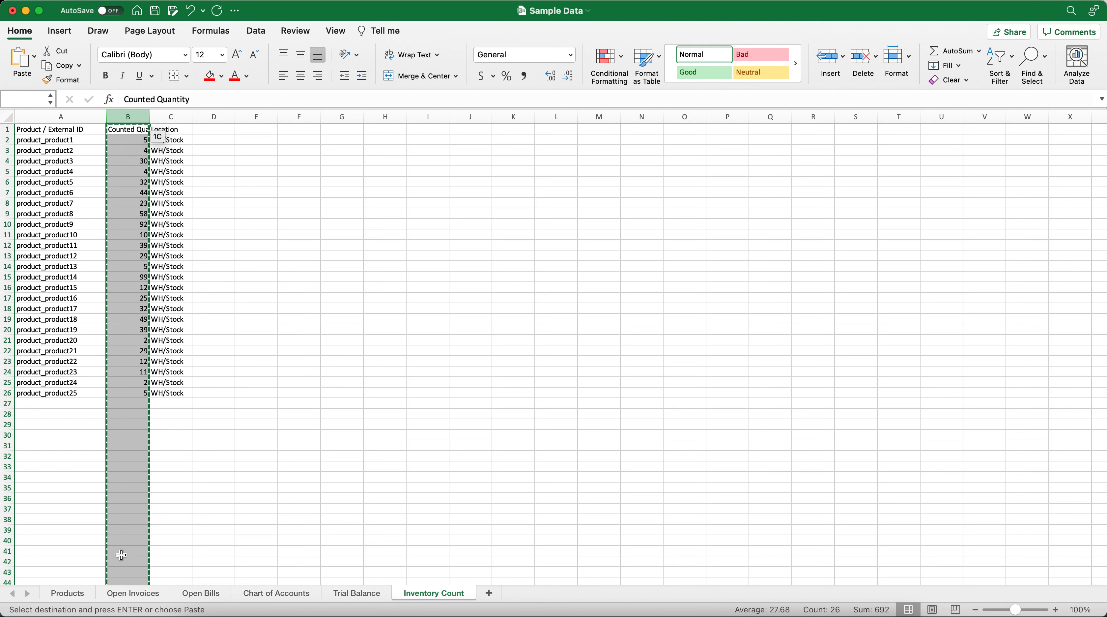
{"action": "left_click", "coordinate": [68, 593]}
{"action": "left_click", "coordinate": [396, 119]}
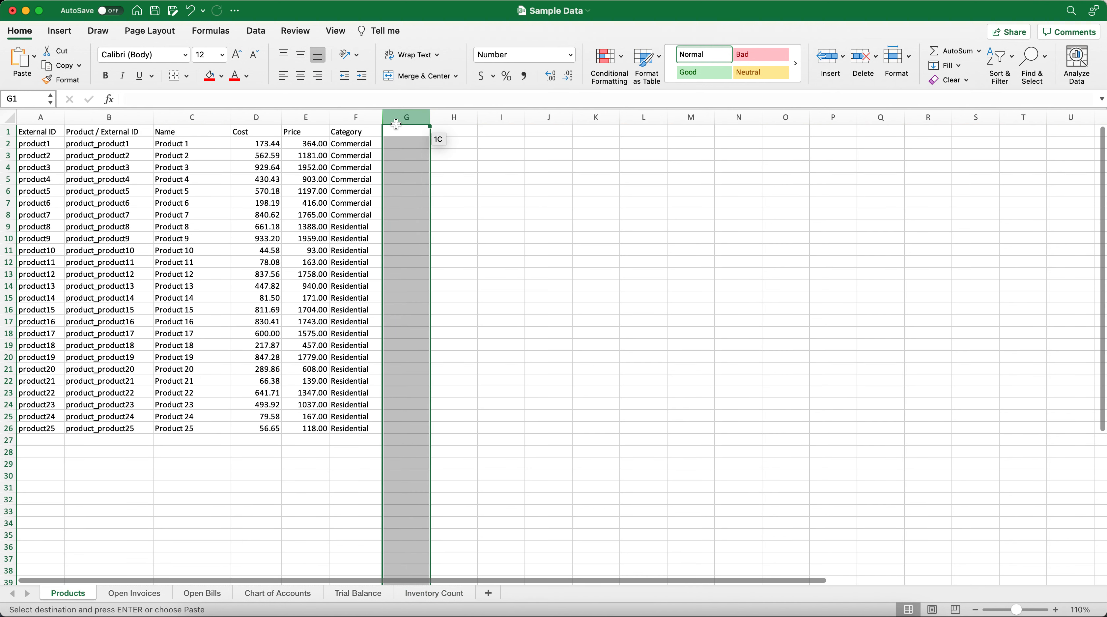
{"action": "key", "text": "super+v"}
{"action": "left_click", "coordinate": [473, 169]}
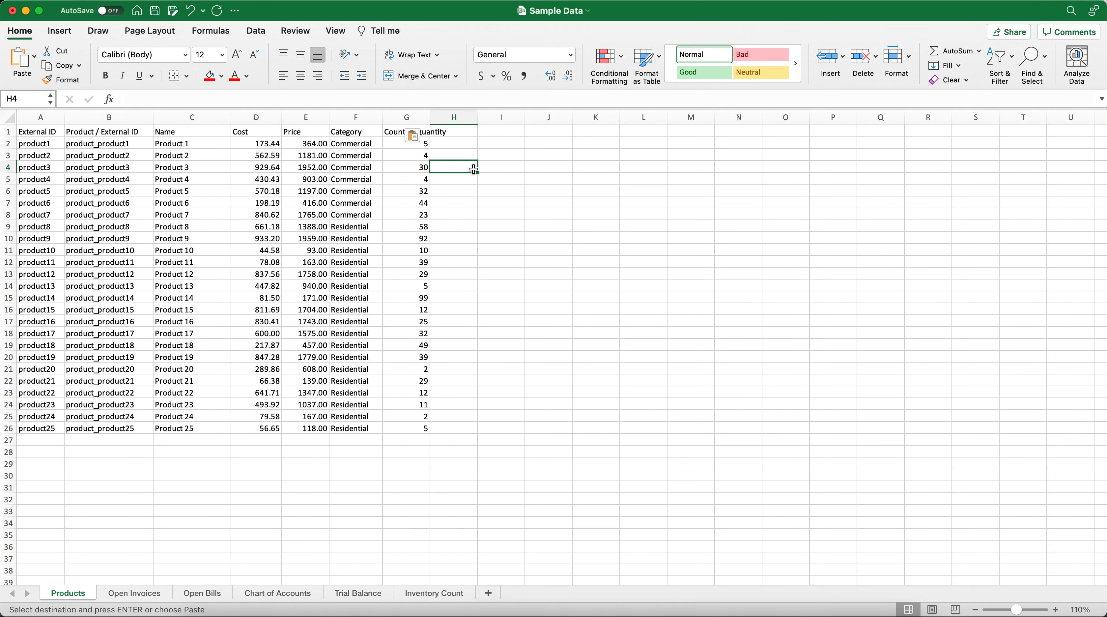
{"action": "left_click", "coordinate": [515, 147]}
{"action": "type", "text": "=su"}
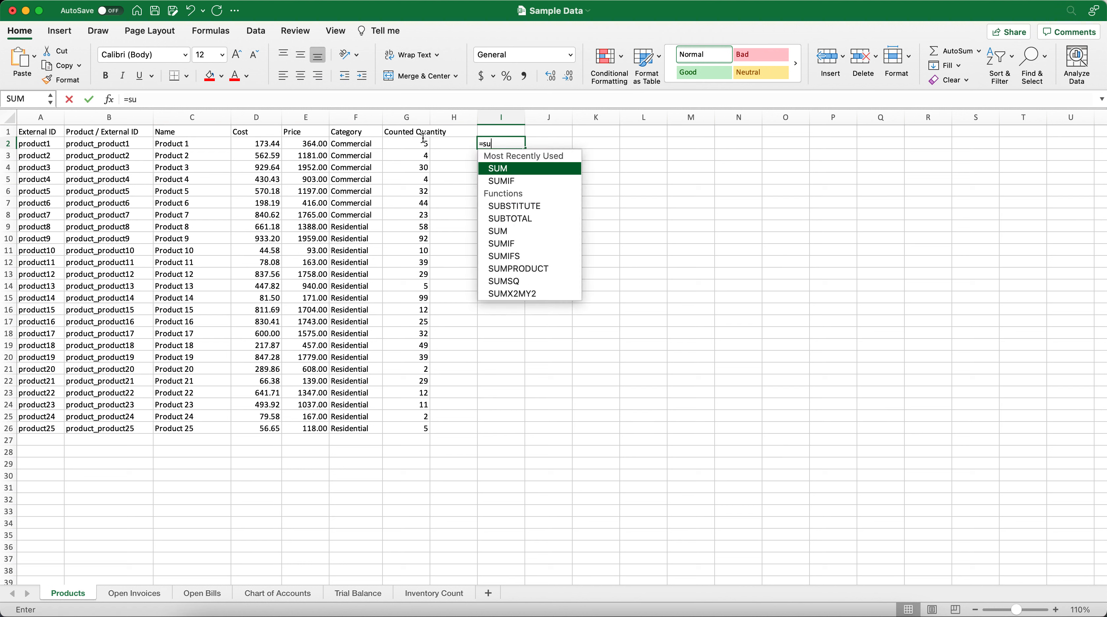
{"action": "type", "text": "m("}
{"action": "left_click_drag", "start_coordinate": [422, 145], "coordinate": [420, 211]}
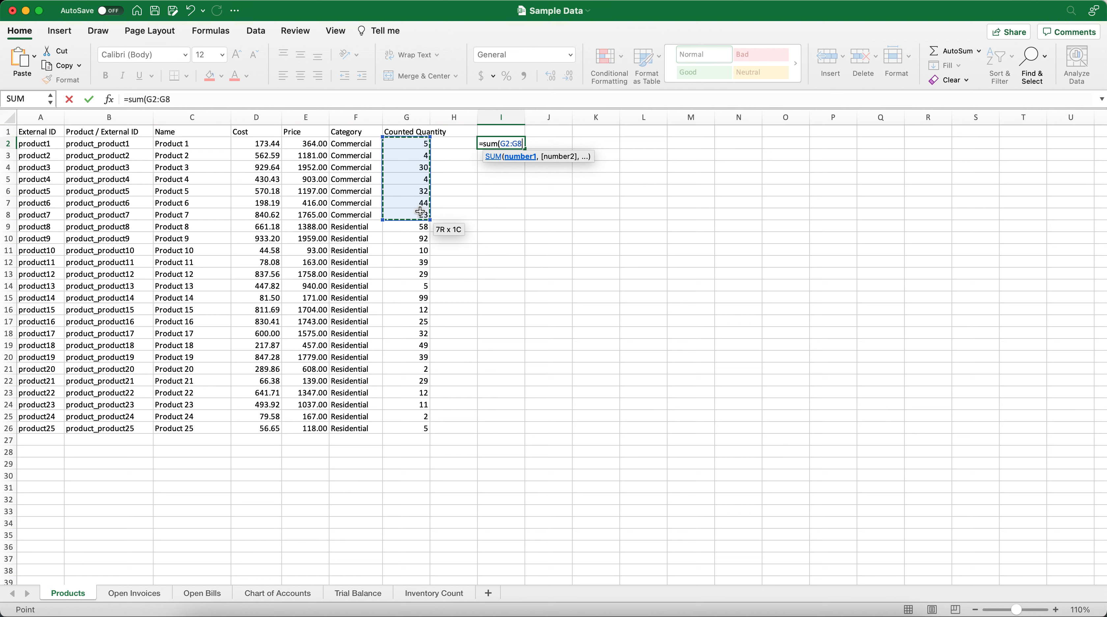
{"action": "key", "text": "Return"}
{"action": "left_click", "coordinate": [503, 143]}
{"action": "key", "text": "ctrl+z"}
Multiply each product's counted quantity by its cost with =G2*D2 in cell H2, filled down to H26.
{"action": "left_click", "coordinate": [475, 142]}
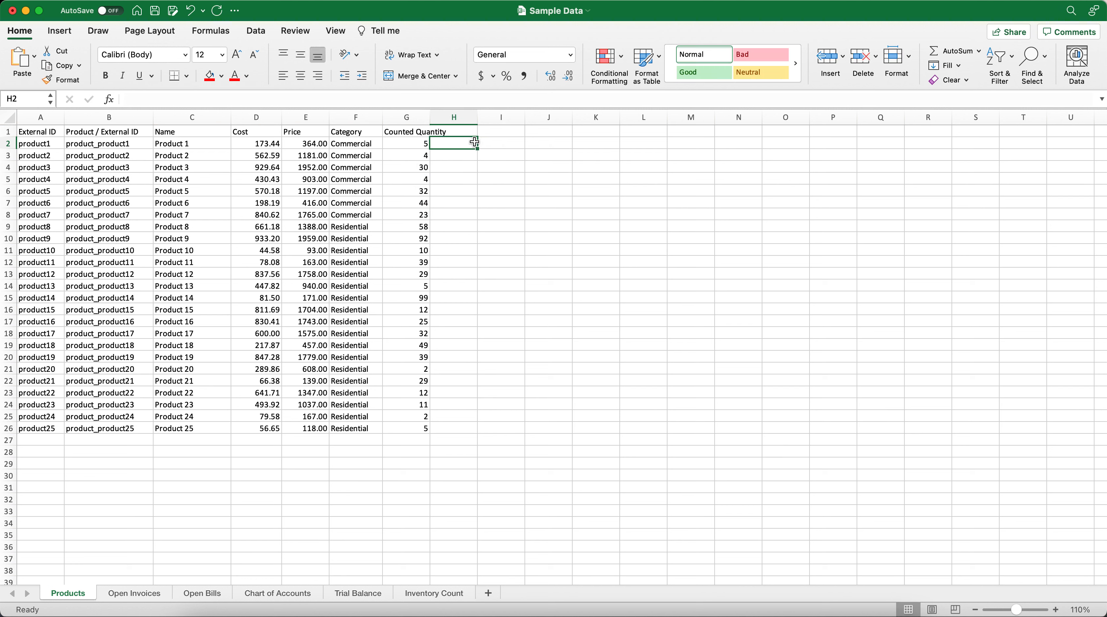
{"action": "type", "text": "="}
{"action": "left_click", "coordinate": [415, 143]}
{"action": "type", "text": "*"}
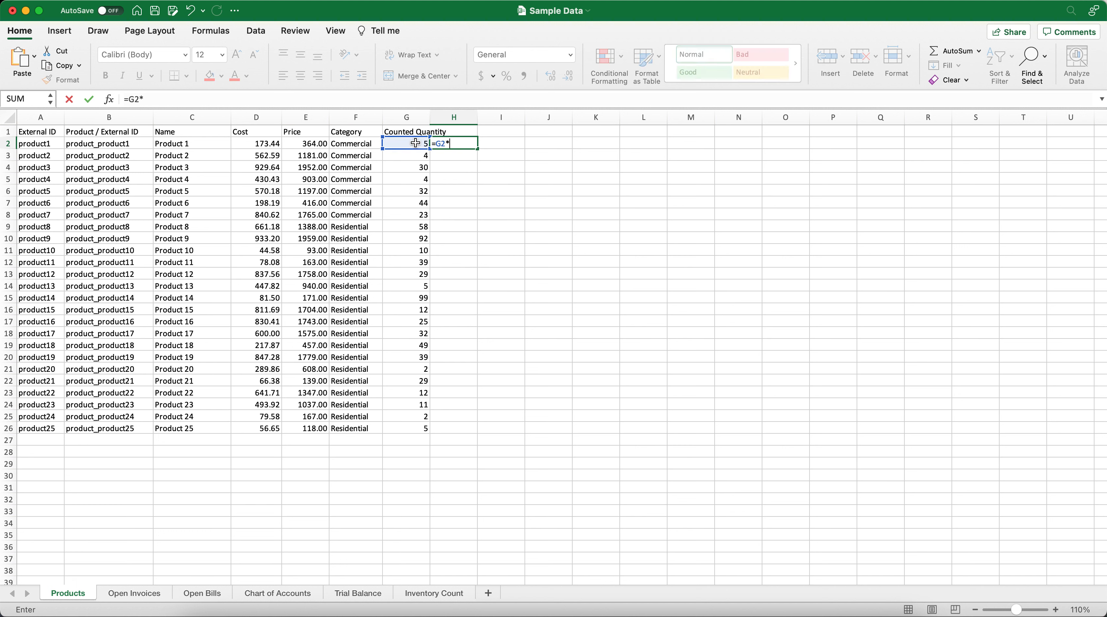
{"action": "left_click", "coordinate": [272, 144]}
{"action": "key", "text": "Return"}
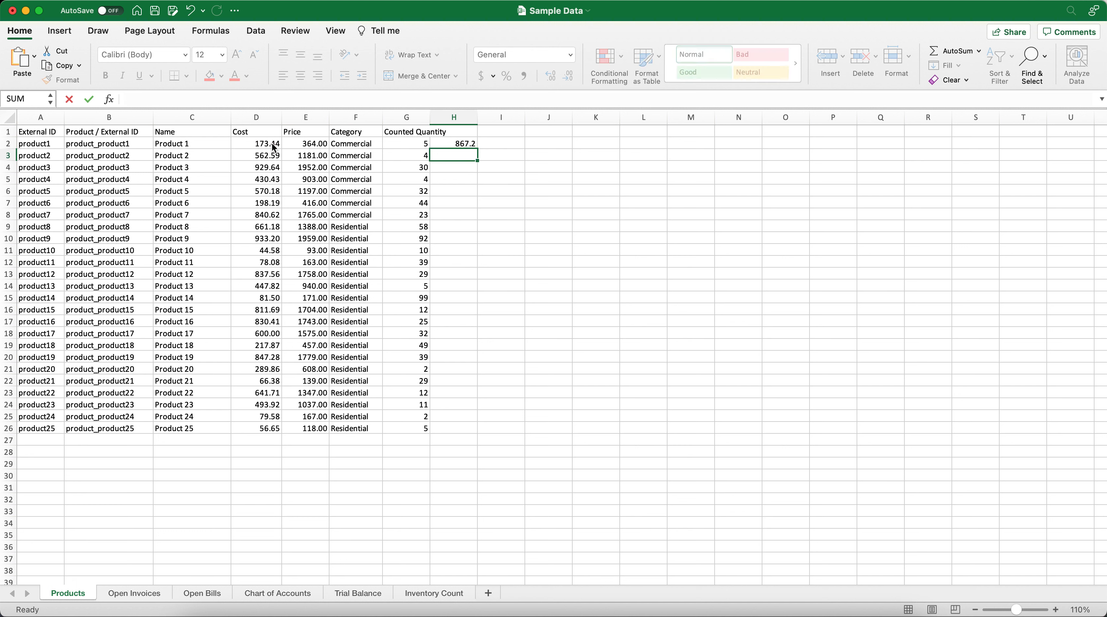
{"action": "left_click", "coordinate": [472, 147]}
{"action": "left_click_drag", "start_coordinate": [477, 150], "coordinate": [474, 432]}
Total the Commercial product values with =SUM(H2:H8) in cell J6 and compare it with the Trial Balance's Commercial Inventory Valuation.
{"action": "left_click", "coordinate": [528, 196]}
{"action": "type", "text": "-"}
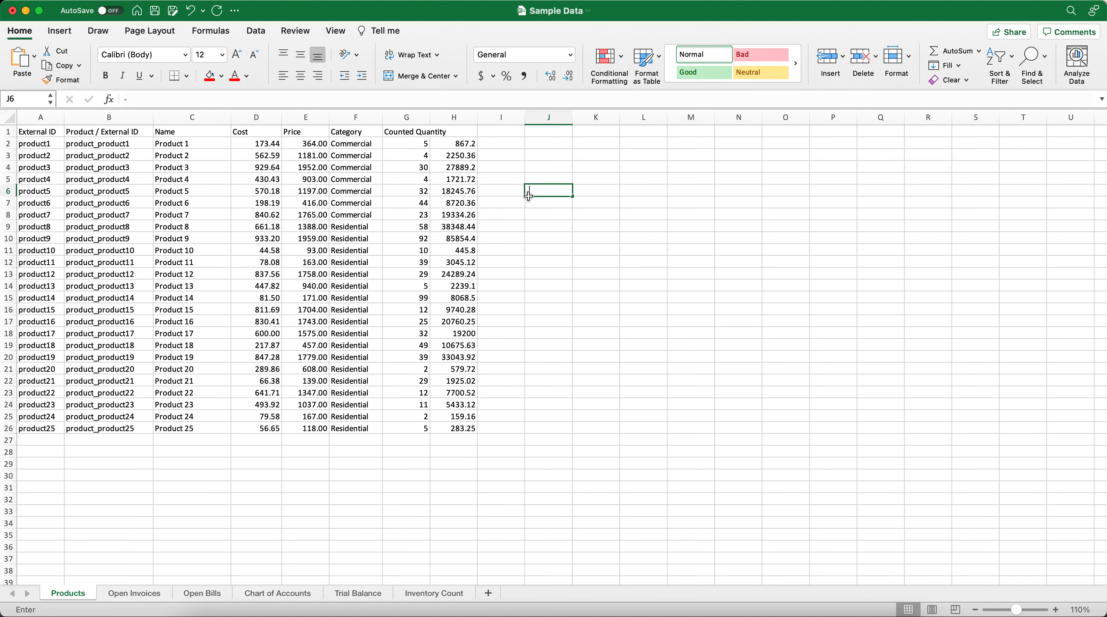
{"action": "type", "text": "sum("}
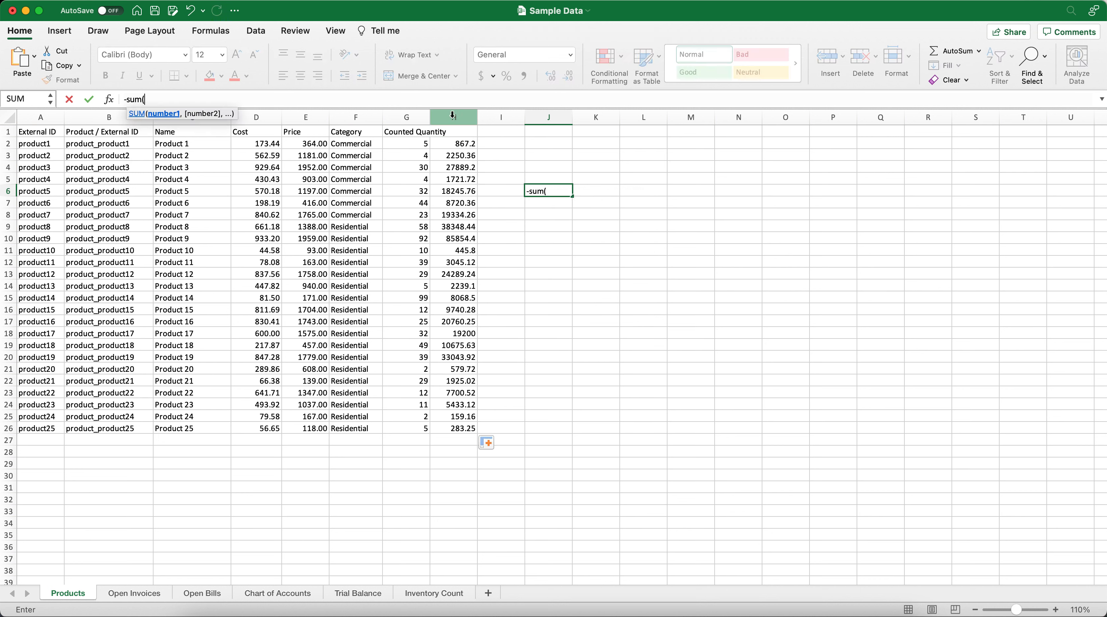
{"action": "key", "text": "BackSpace"}
{"action": "key", "text": "BackSpace"}
{"action": "key", "text": "BackSpace"}
{"action": "key", "text": "BackSpace"}
{"action": "key", "text": "BackSpace"}
{"action": "type", "text": "=sum("}
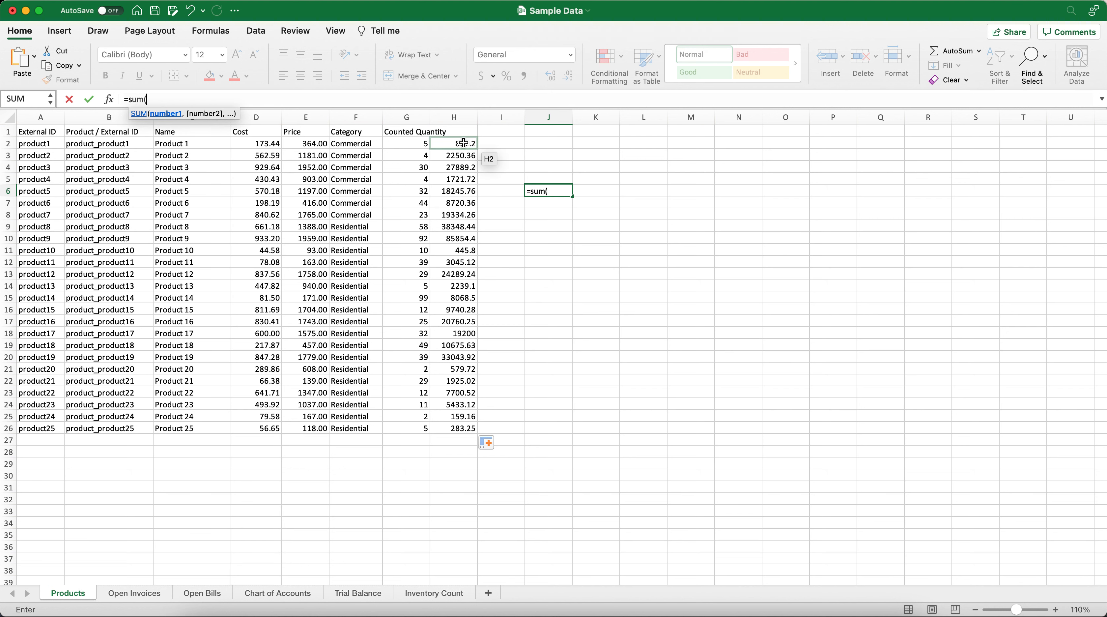
{"action": "left_click_drag", "start_coordinate": [460, 143], "coordinate": [461, 222]}
{"action": "type", "text": ")"}
{"action": "key", "text": "Return"}
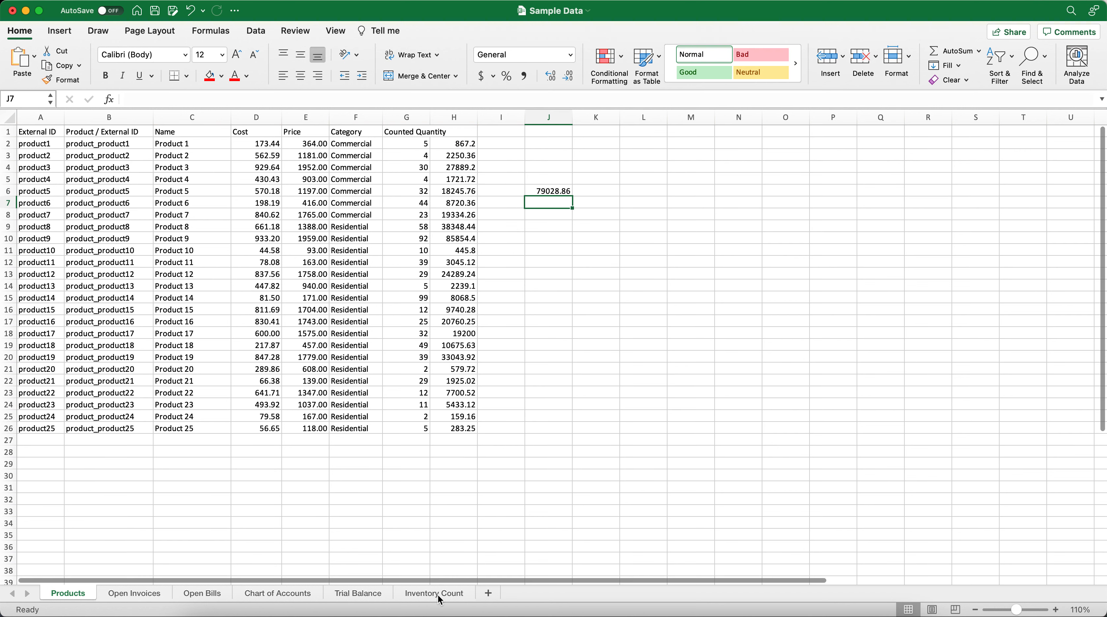
{"action": "left_click", "coordinate": [359, 594]}
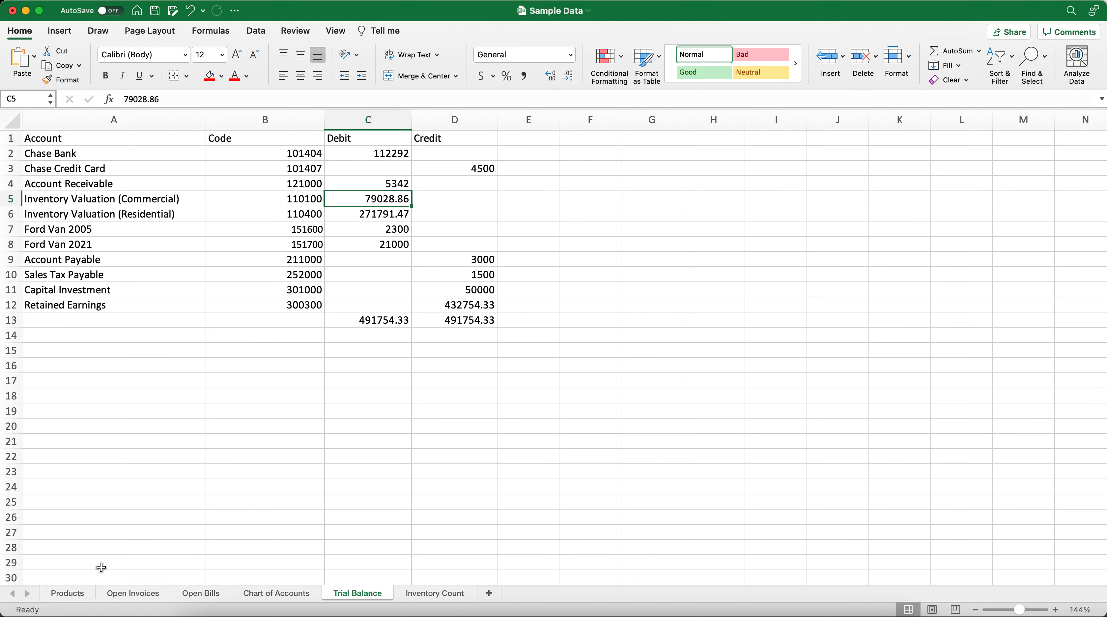
Total the Residential product values with a sum of H9:H26 in J12 on Products and compare it with the Trial Balance's Residential Inventory Valuation.
{"action": "left_click", "coordinate": [73, 594]}
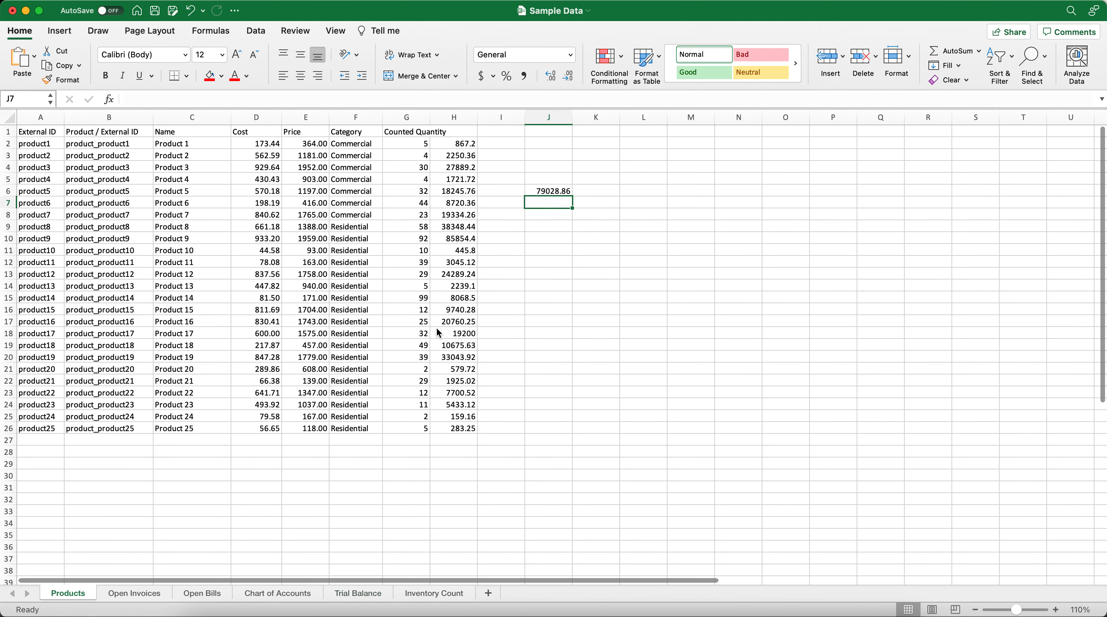
{"action": "left_click", "coordinate": [542, 261]}
{"action": "type", "text": "=sum("}
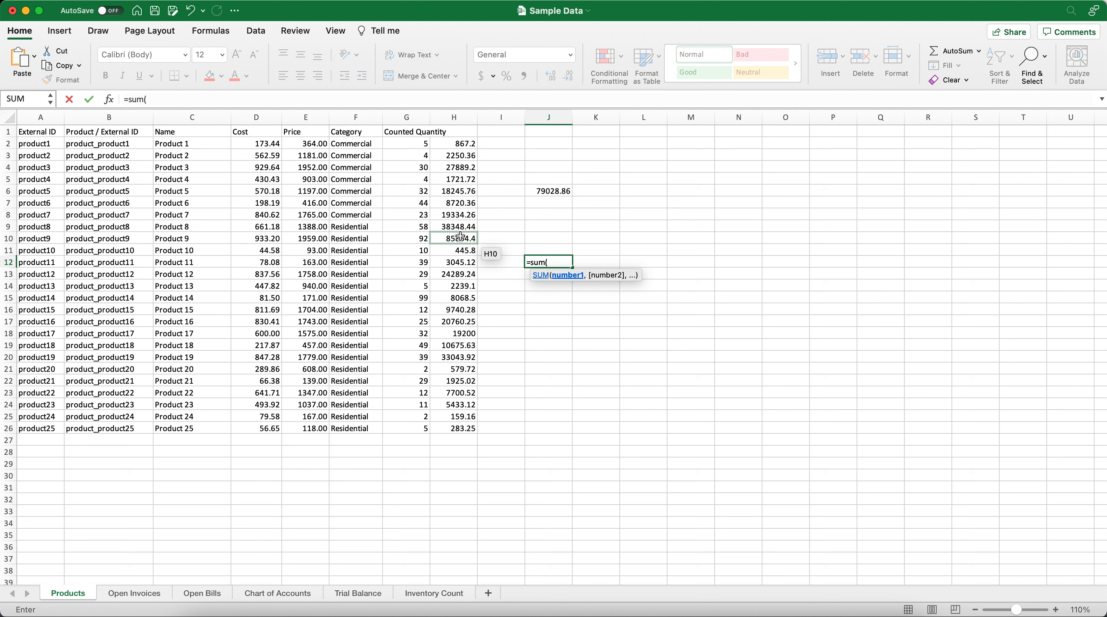
{"action": "left_click_drag", "start_coordinate": [459, 226], "coordinate": [457, 435]}
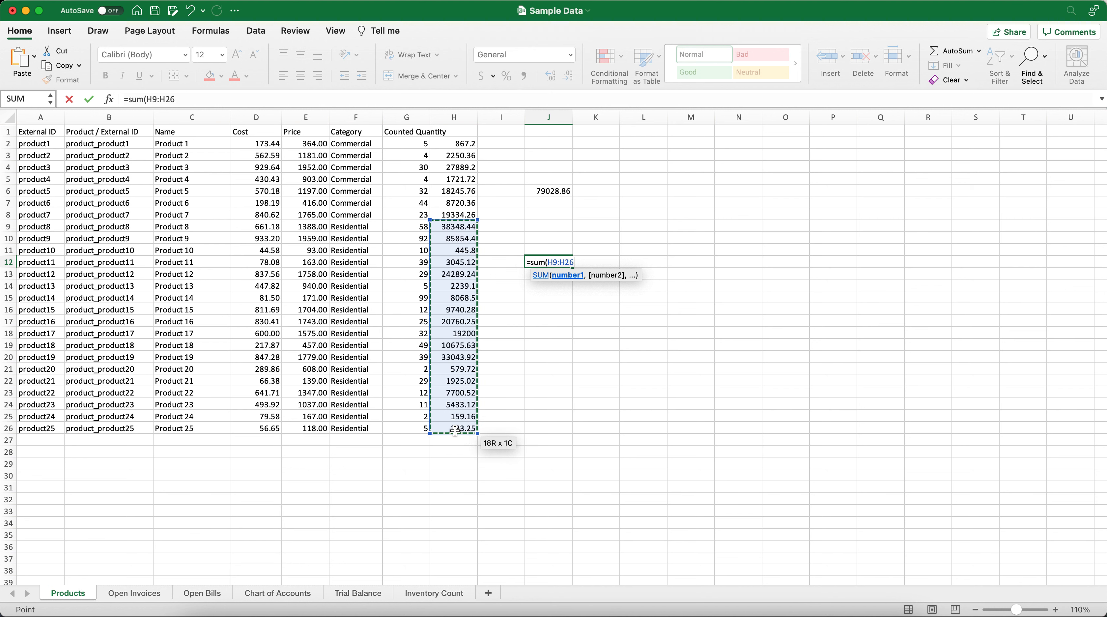
{"action": "key", "text": "Return"}
{"action": "key", "text": "Left"}
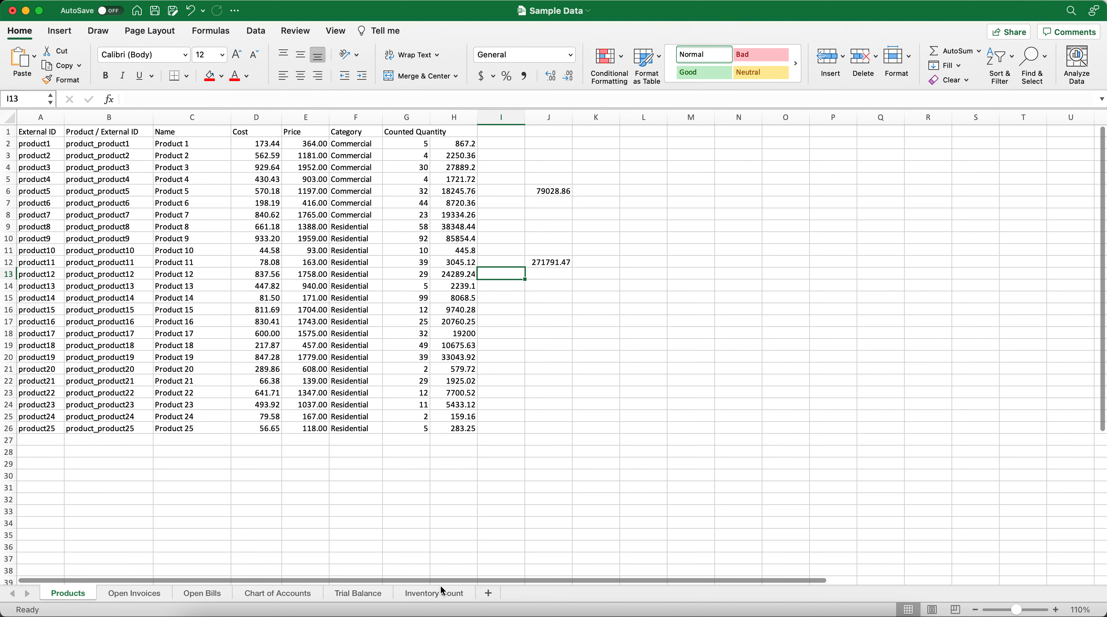
{"action": "left_click", "coordinate": [366, 598]}
{"action": "left_click", "coordinate": [382, 215]}
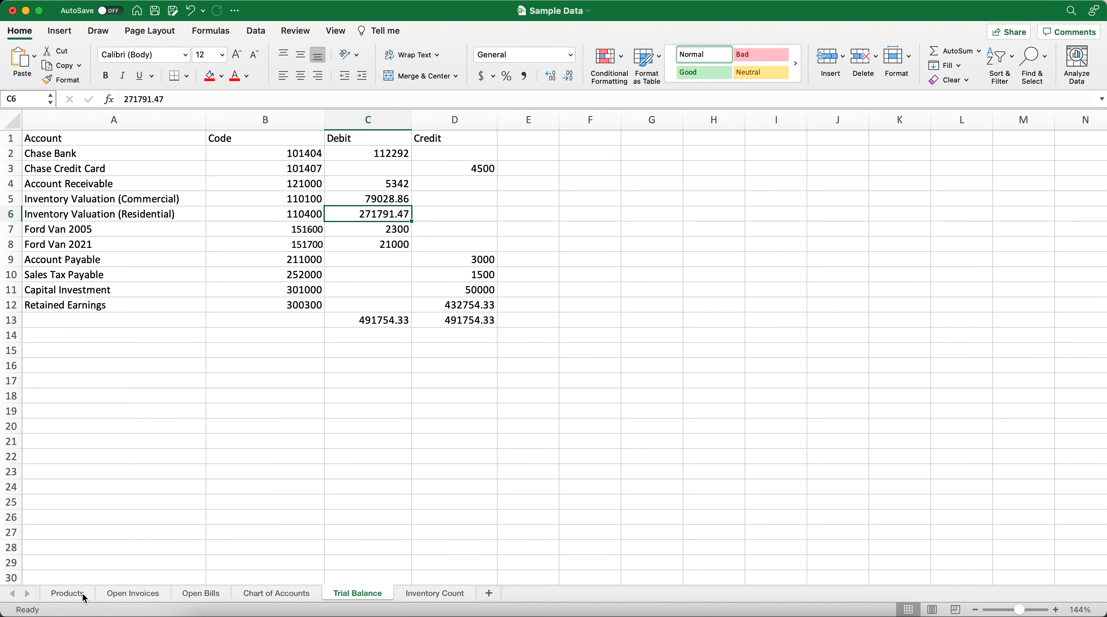
Clear the two temporary category totals in column J of the Products sheet.
{"action": "left_click", "coordinate": [210, 594]}
{"action": "left_click", "coordinate": [147, 594]}
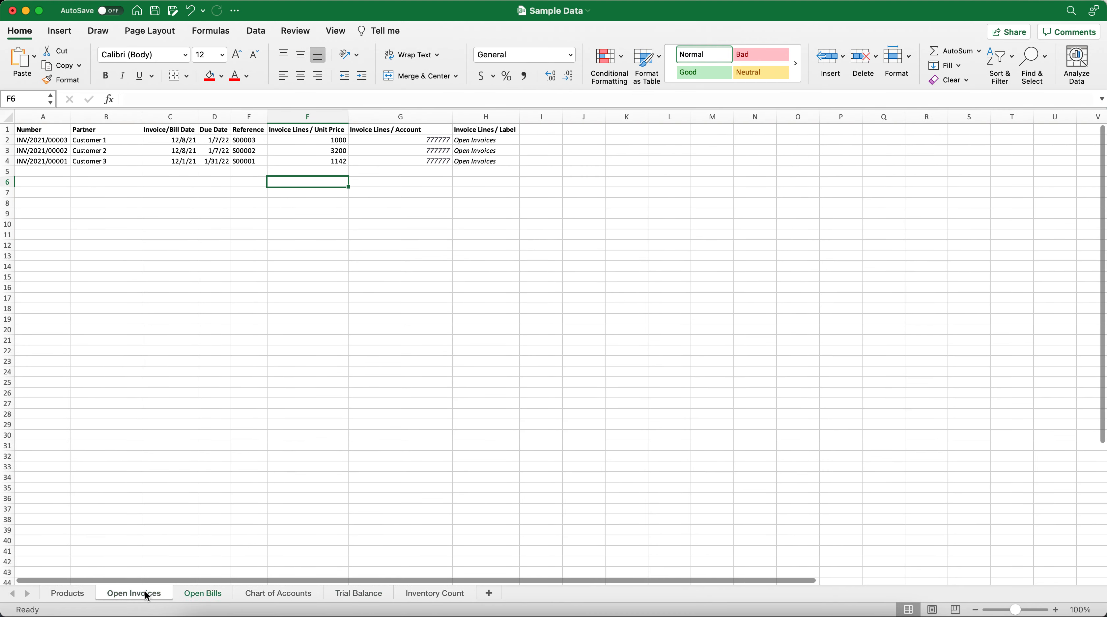
{"action": "left_click", "coordinate": [68, 593]}
{"action": "left_click_drag", "start_coordinate": [637, 310], "coordinate": [513, 177]}
{"action": "key", "text": "Delete"}
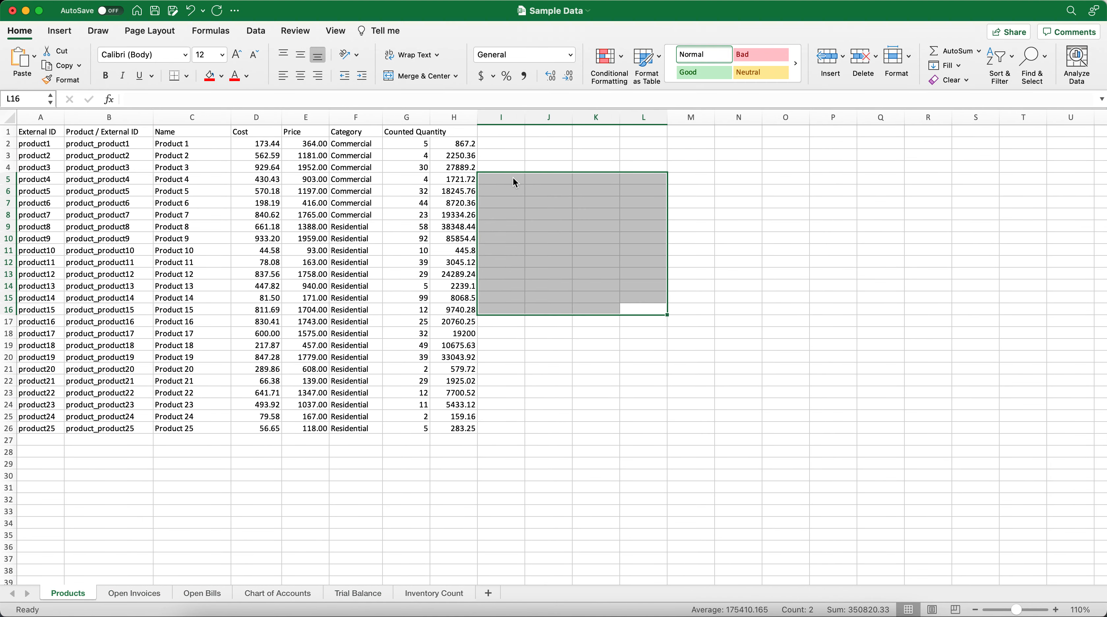
Delete the temporary Counted Quantity and value columns G and H from the Products sheet.
{"action": "left_click", "coordinate": [510, 145]}
{"action": "left_click", "coordinate": [468, 121]}
{"action": "left_click_drag", "start_coordinate": [406, 117], "coordinate": [458, 121]}
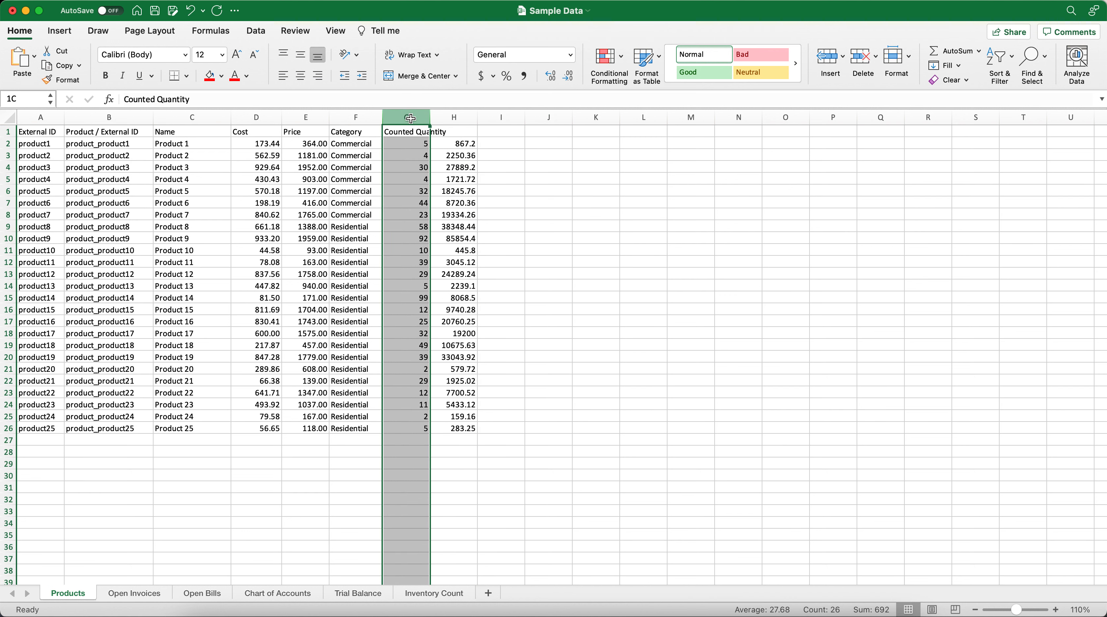
{"action": "right_click", "coordinate": [459, 123]}
{"action": "left_click", "coordinate": [500, 207]}
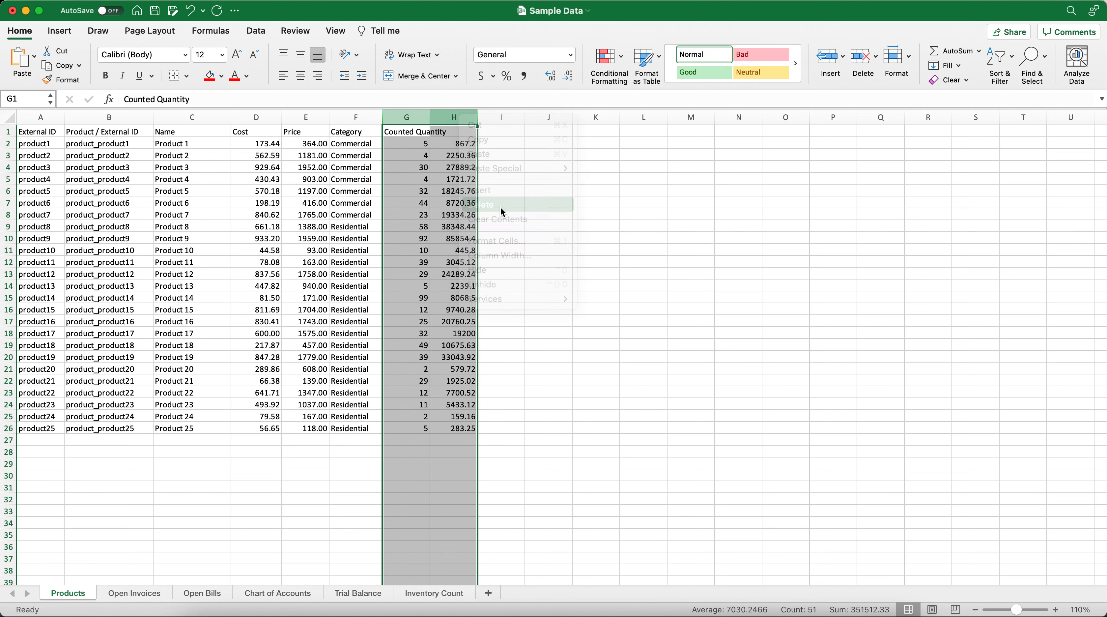
{"action": "left_click", "coordinate": [501, 283]}
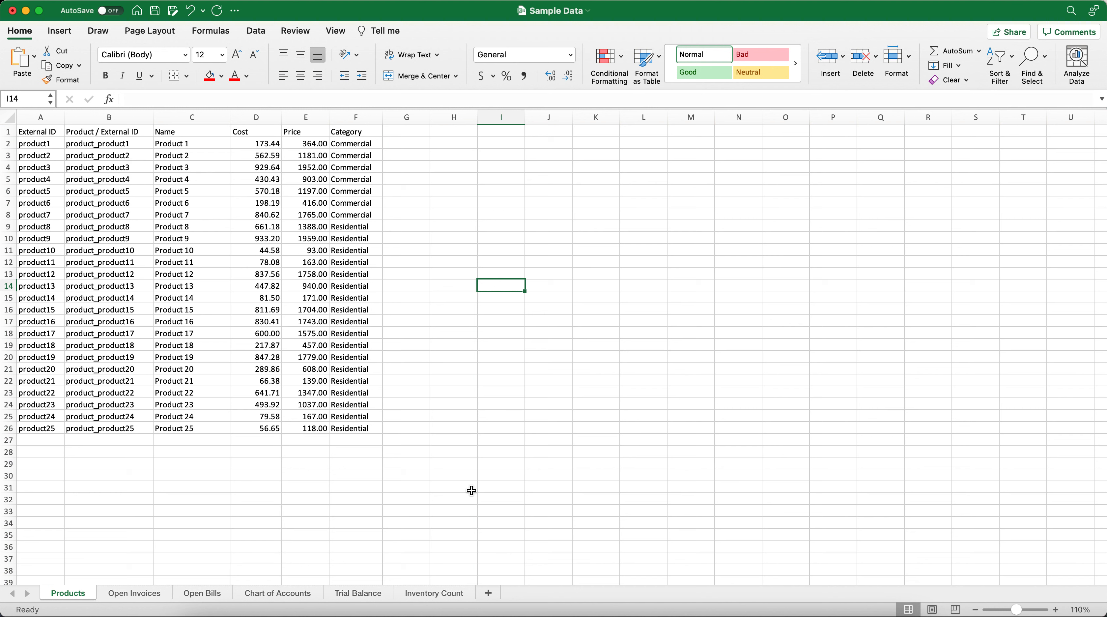
Switch to Odoo and load Sample Data.xlsx into the record import for the Inventory app's products.
{"action": "left_click", "coordinate": [439, 611]}
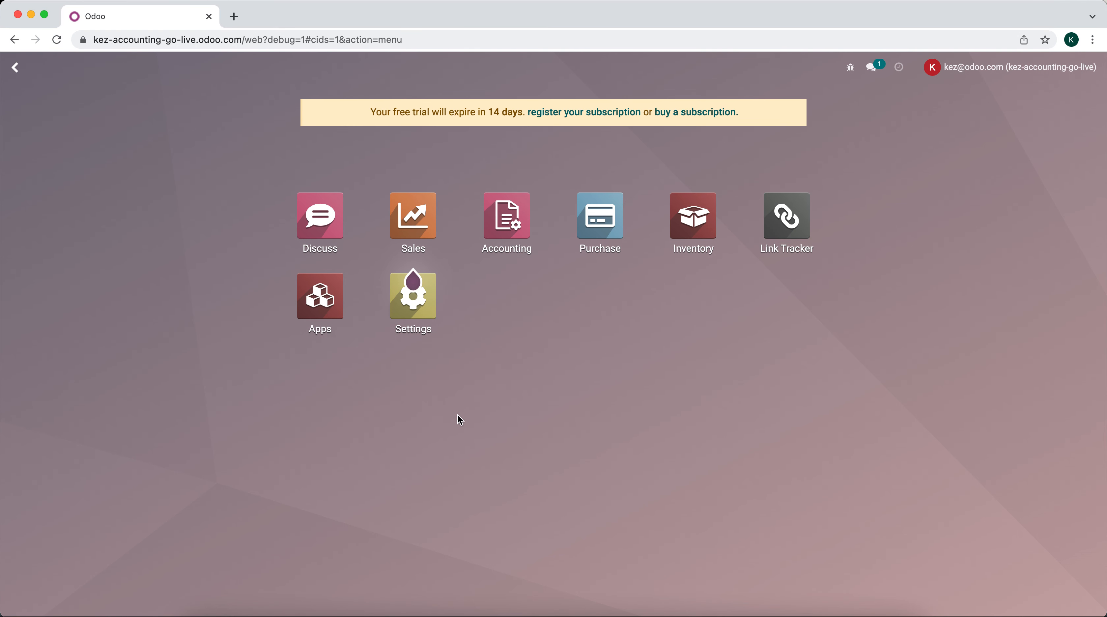
{"action": "left_click", "coordinate": [693, 218]}
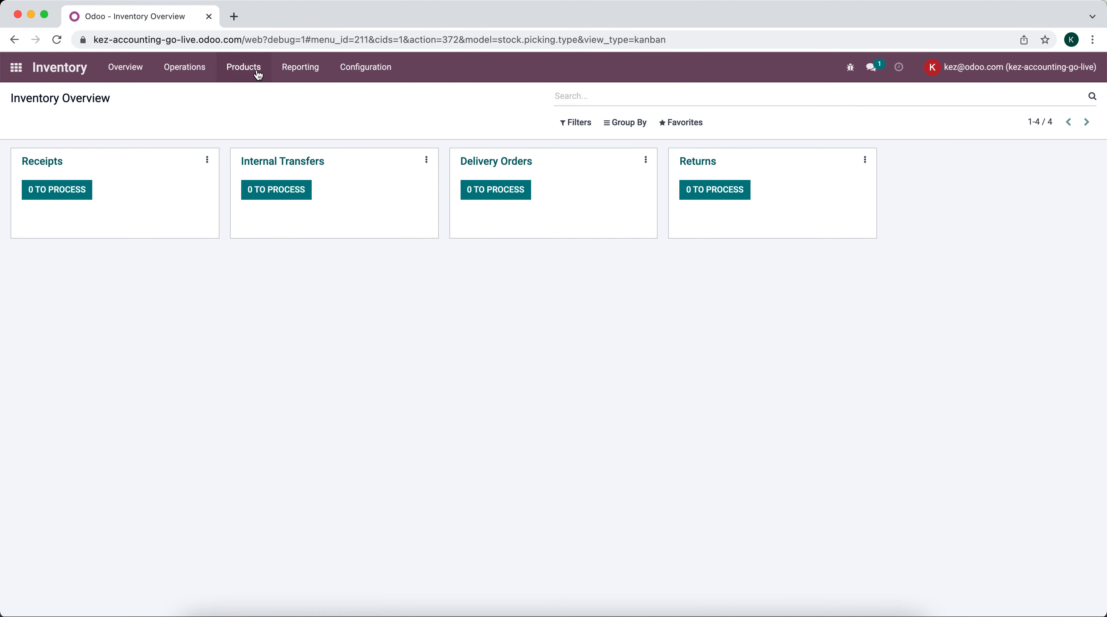
{"action": "left_click", "coordinate": [254, 70]}
{"action": "left_click", "coordinate": [259, 94]}
{"action": "left_click", "coordinate": [681, 122]}
{"action": "left_click", "coordinate": [683, 172]}
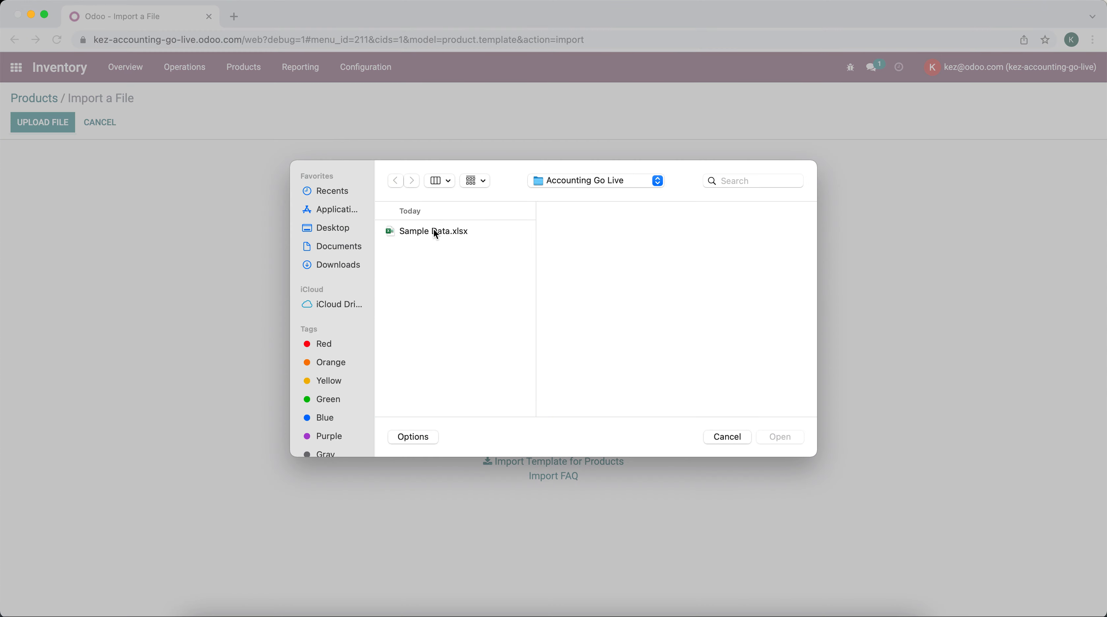
{"action": "double_click", "coordinate": [437, 233]}
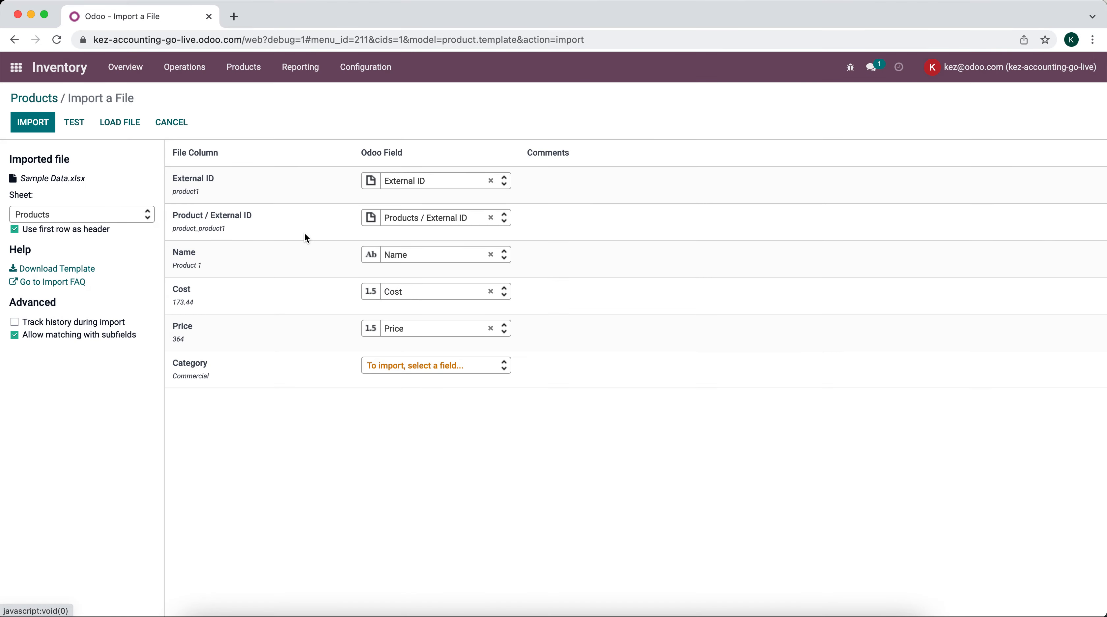
Map the Category column to the Product Category field and test the product import.
{"action": "left_click", "coordinate": [407, 366]}
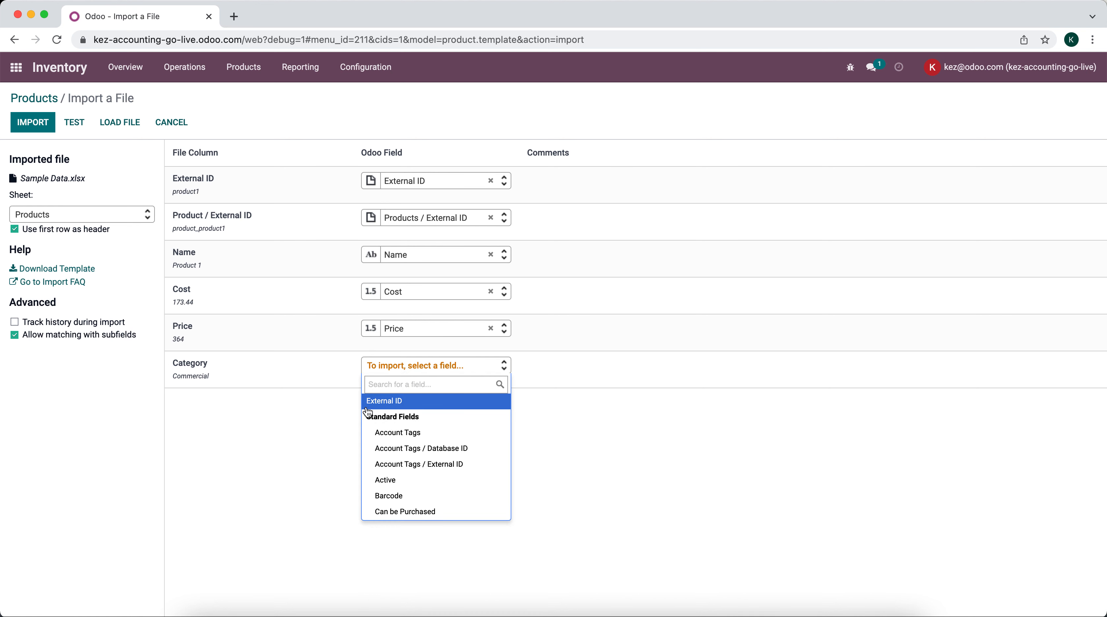
{"action": "type", "text": "cate"}
{"action": "left_click", "coordinate": [406, 415]}
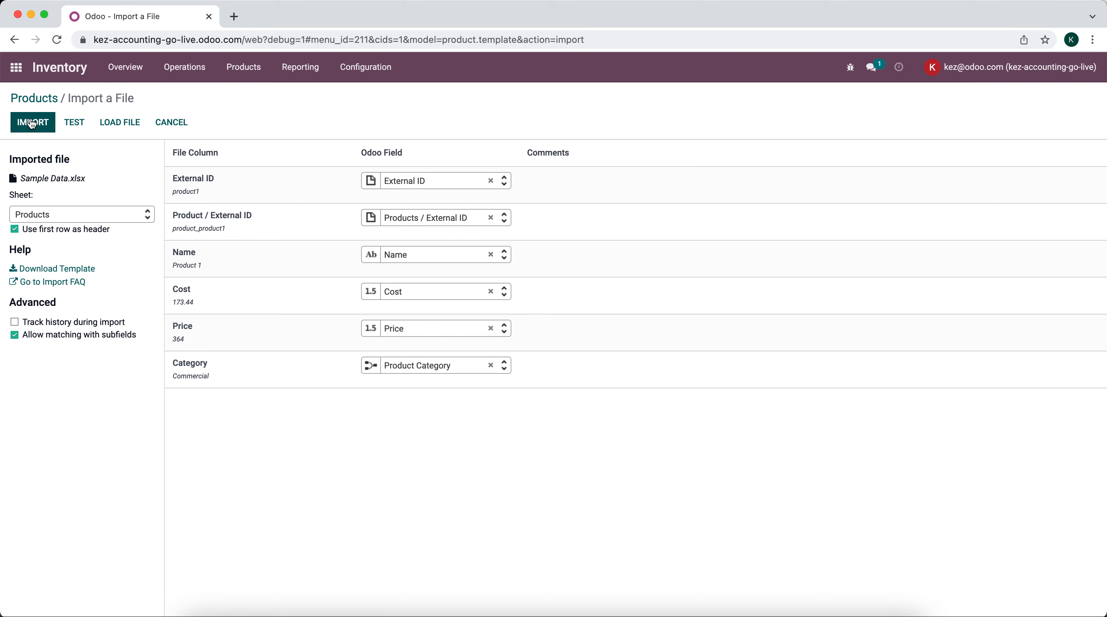
{"action": "left_click", "coordinate": [74, 123]}
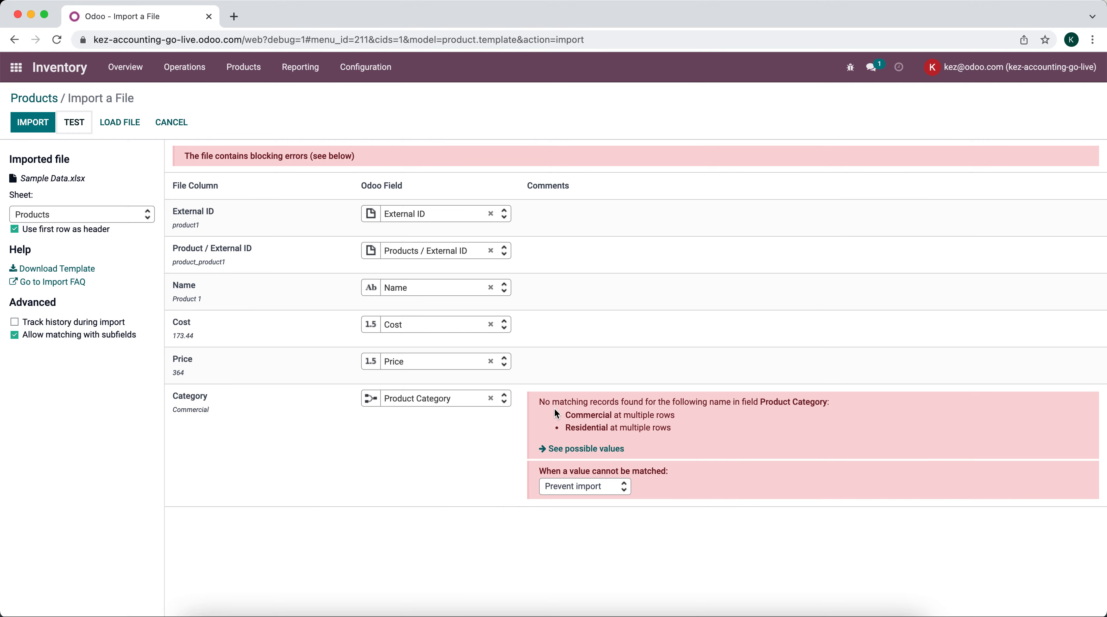
Set unmatched product categories to Create new values and import the products.
{"action": "left_click", "coordinate": [599, 497]}
{"action": "left_click", "coordinate": [596, 501]}
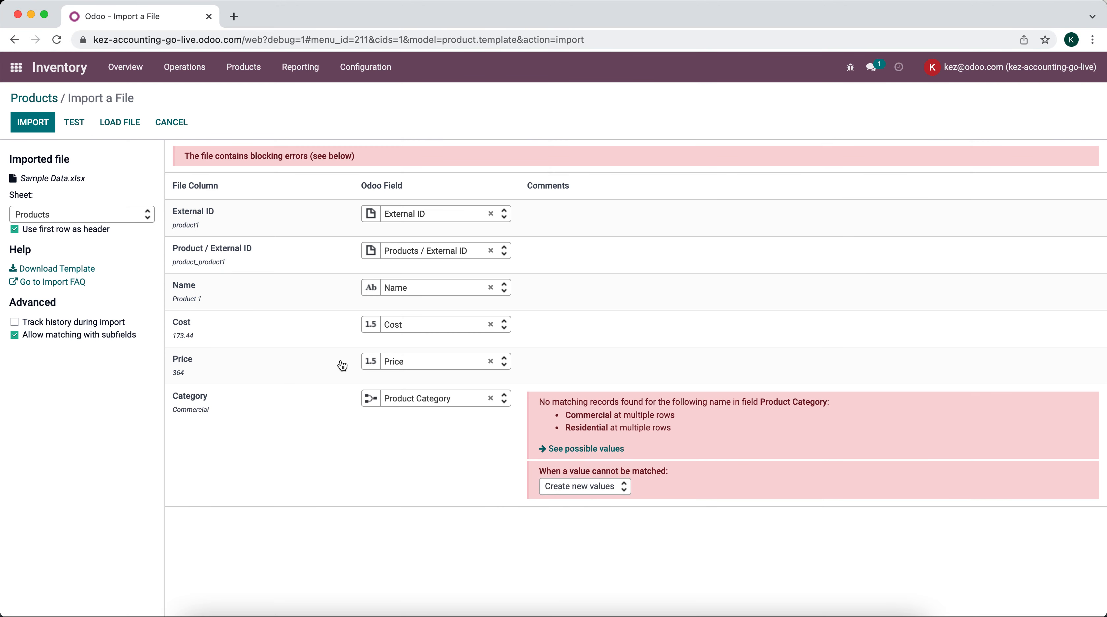
{"action": "left_click", "coordinate": [45, 124]}
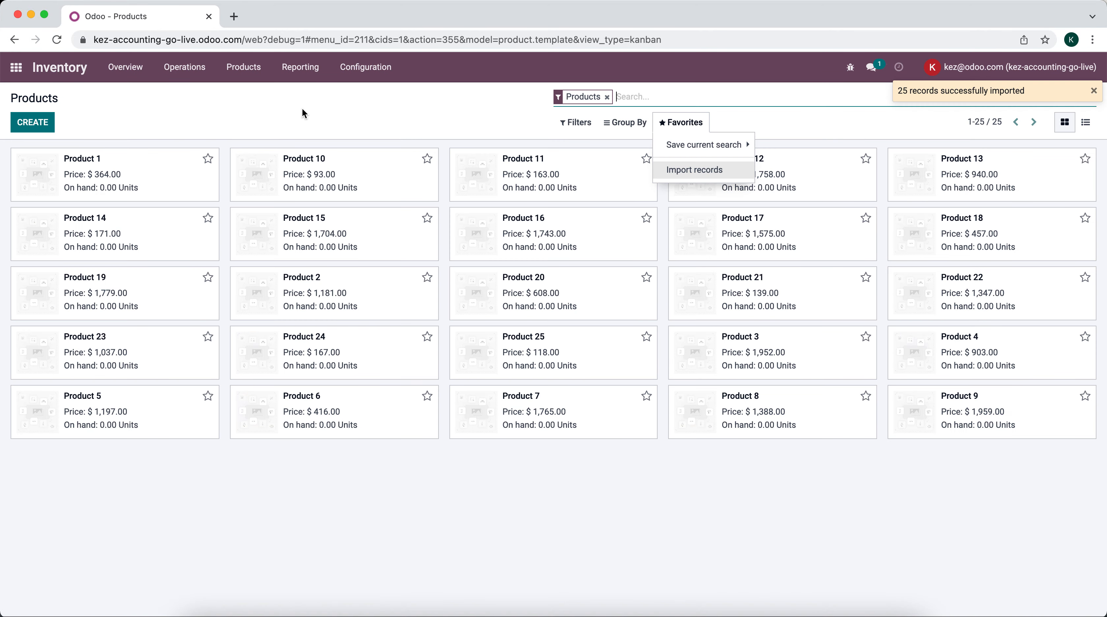
{"action": "left_click", "coordinate": [304, 113]}
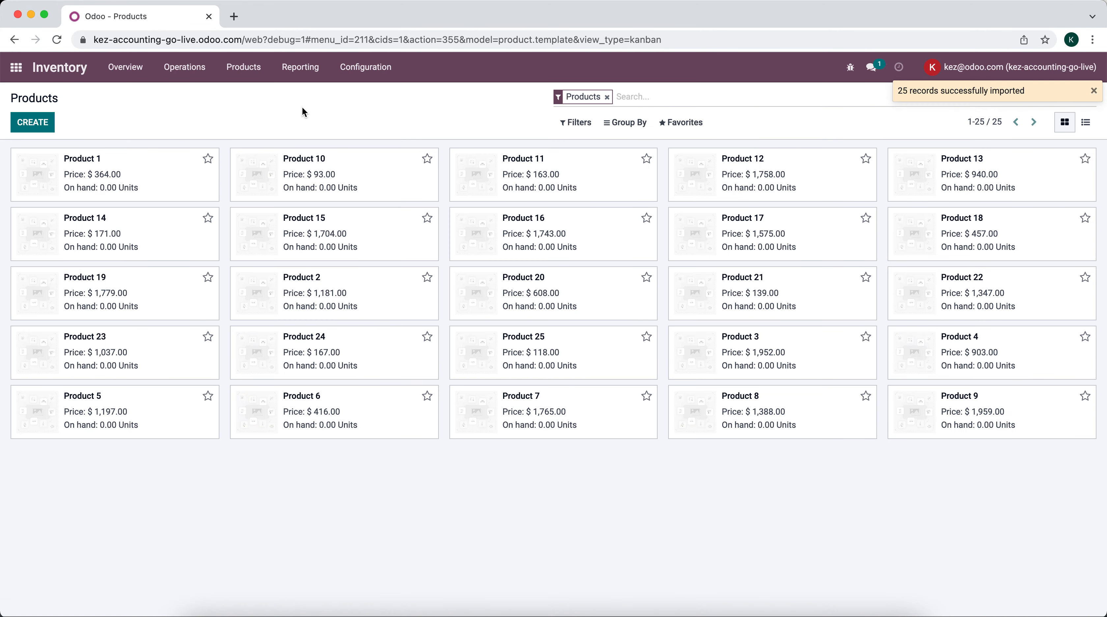
{"action": "left_click", "coordinate": [360, 79]}
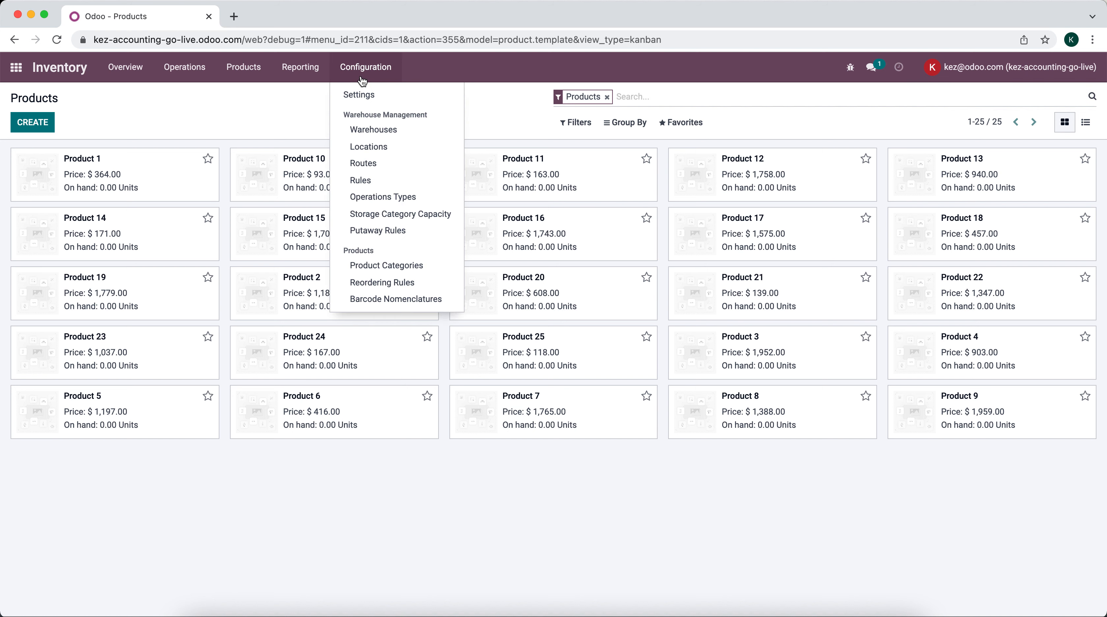
{"action": "left_click", "coordinate": [281, 119]}
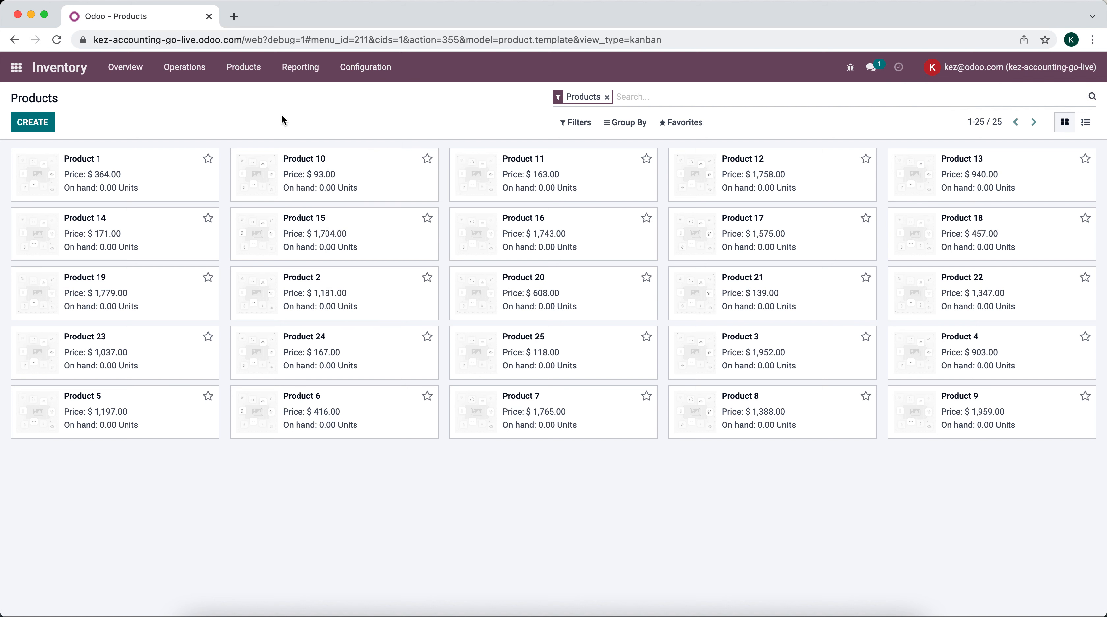
Open the Chart of Accounts in the Accounting app.
{"action": "left_click", "coordinate": [17, 68]}
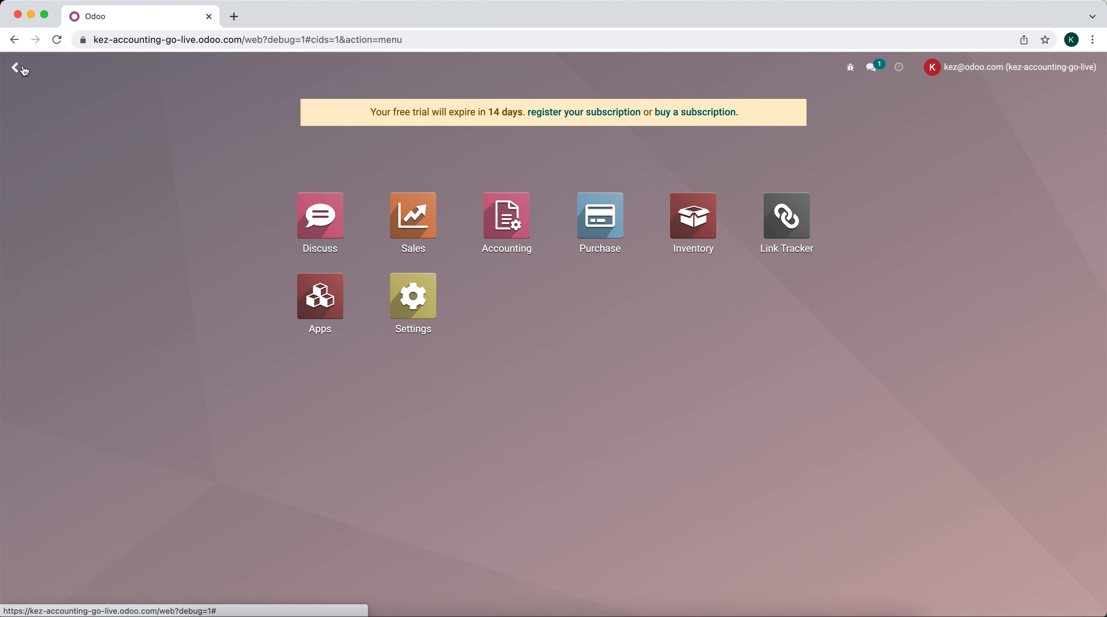
{"action": "left_click", "coordinate": [510, 229]}
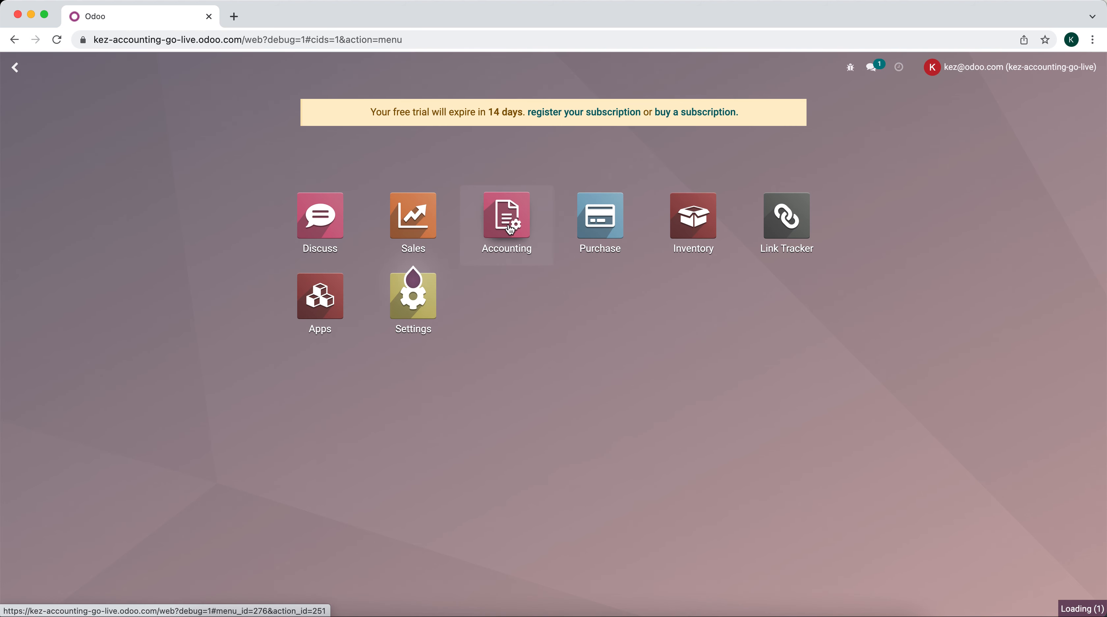
{"action": "left_click", "coordinate": [376, 69]}
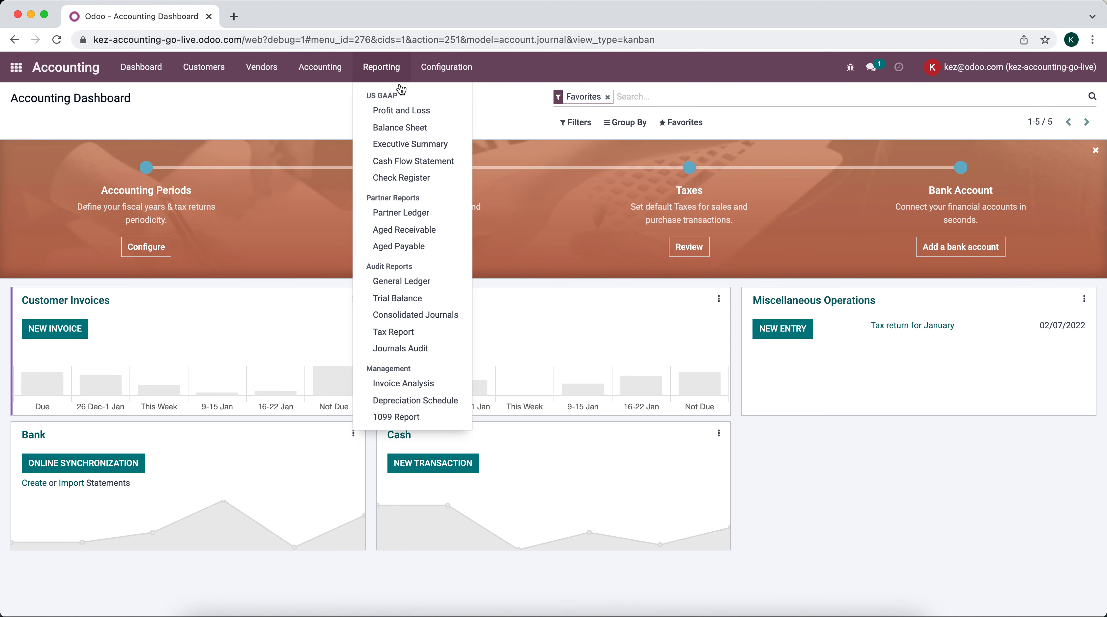
{"action": "mouse_move", "coordinate": [440, 82]}
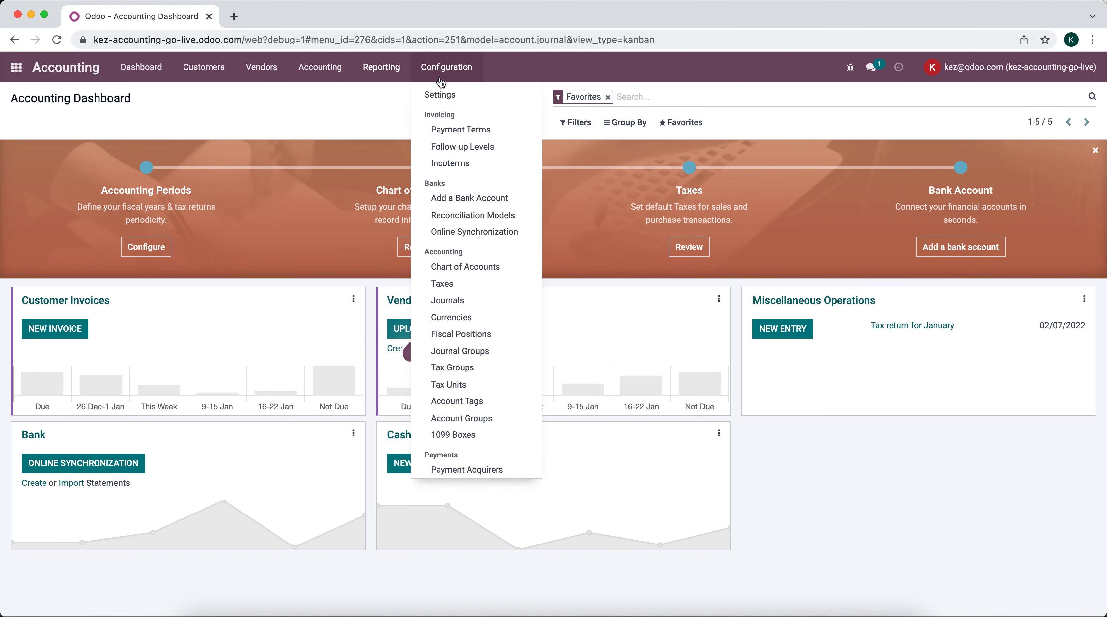
{"action": "left_click", "coordinate": [464, 268]}
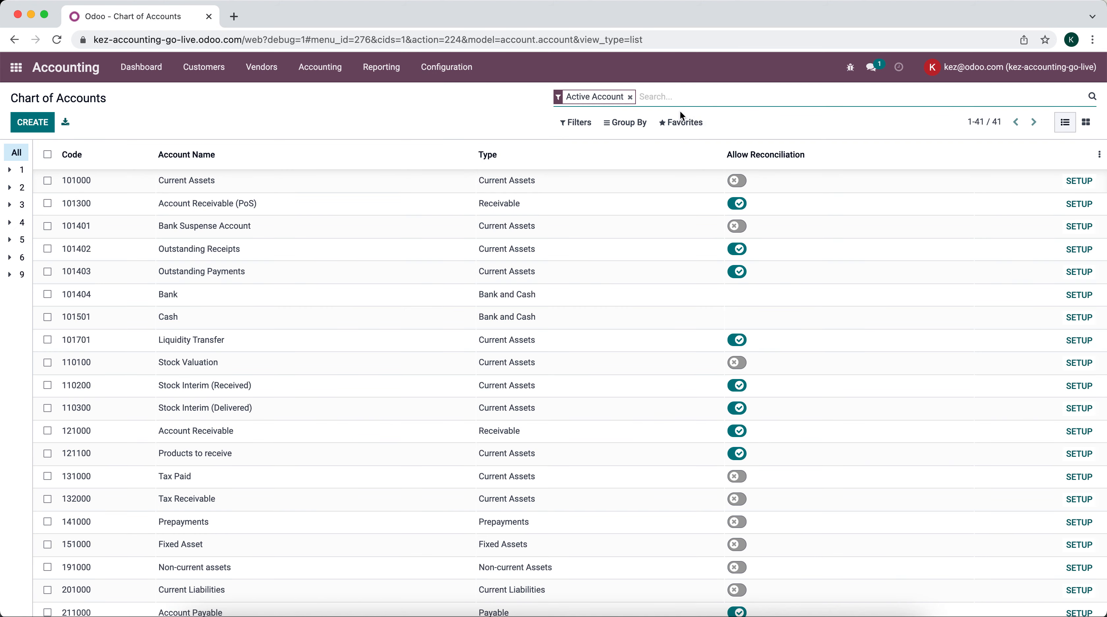
Load Sample Data.xlsx into the record import for the accounts, select its Chart of Accounts sheet and test the import.
{"action": "left_click", "coordinate": [681, 123]}
{"action": "left_click", "coordinate": [682, 169]}
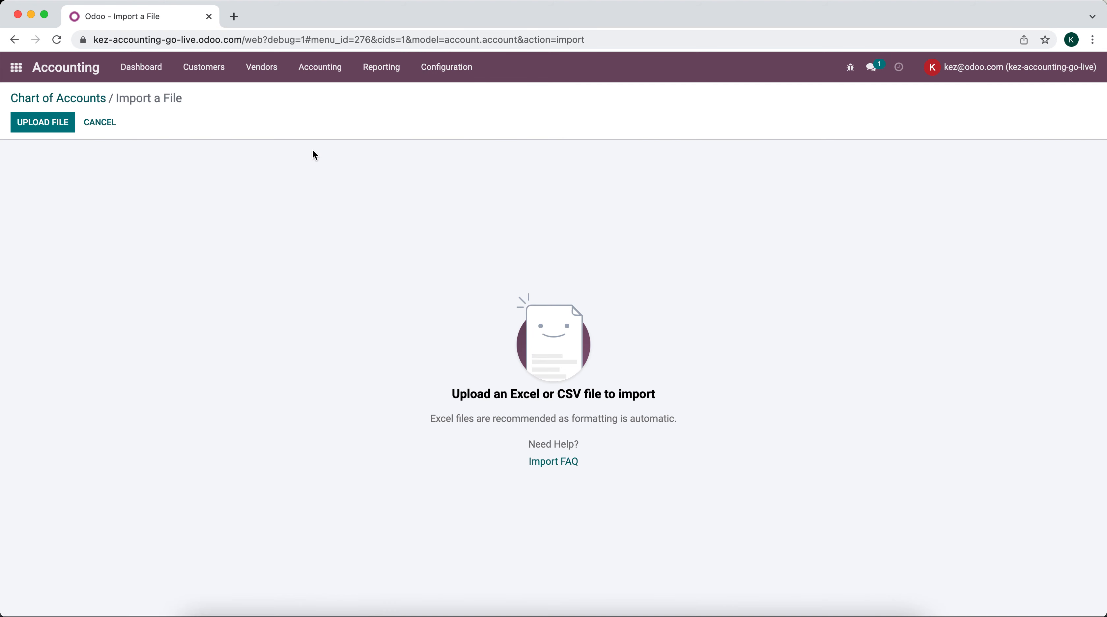
{"action": "left_click", "coordinate": [30, 128]}
{"action": "double_click", "coordinate": [430, 233]}
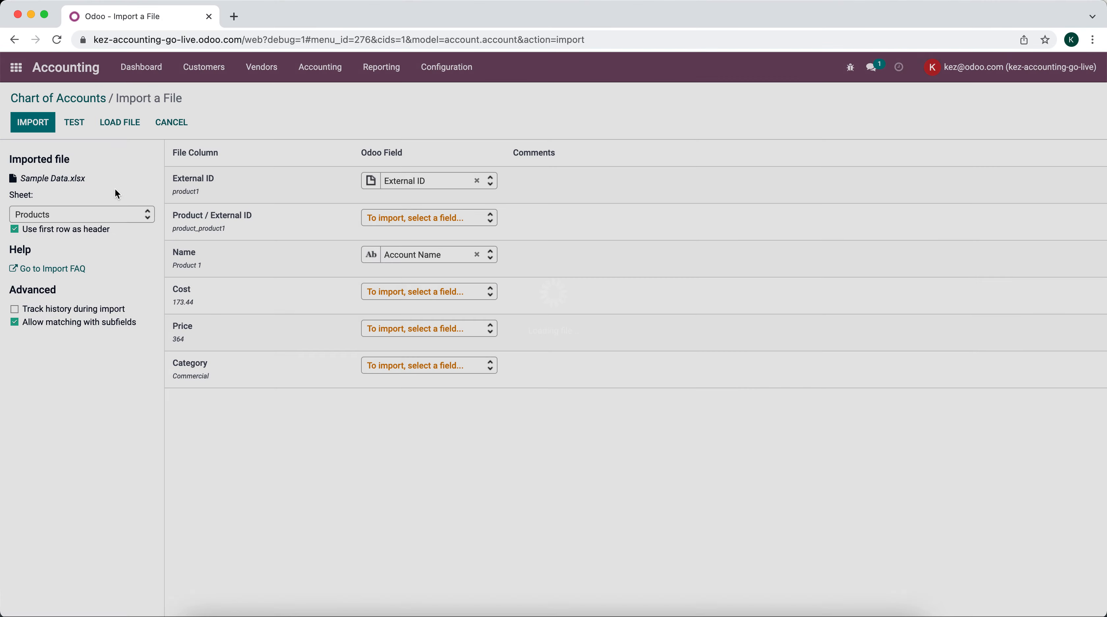
{"action": "left_click", "coordinate": [113, 214]}
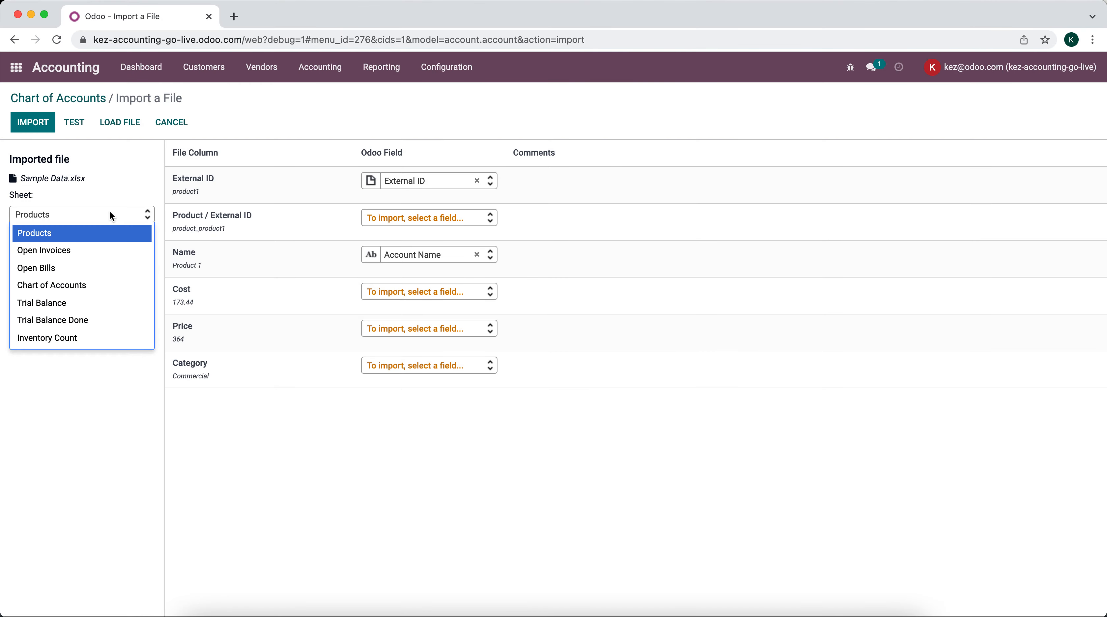
{"action": "left_click", "coordinate": [100, 293]}
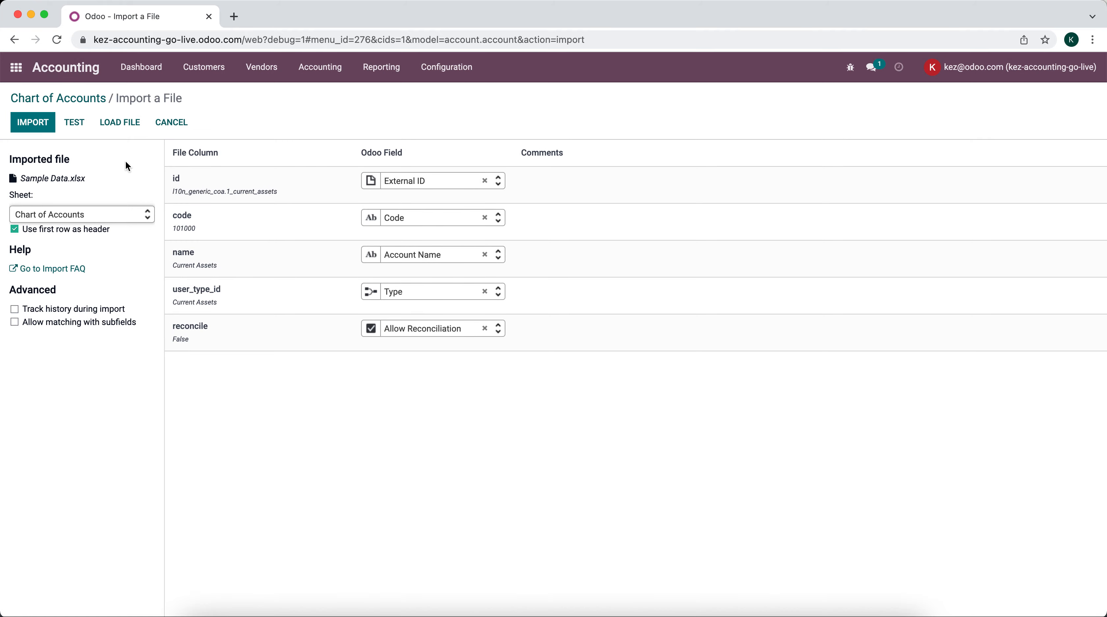
{"action": "left_click", "coordinate": [82, 123]}
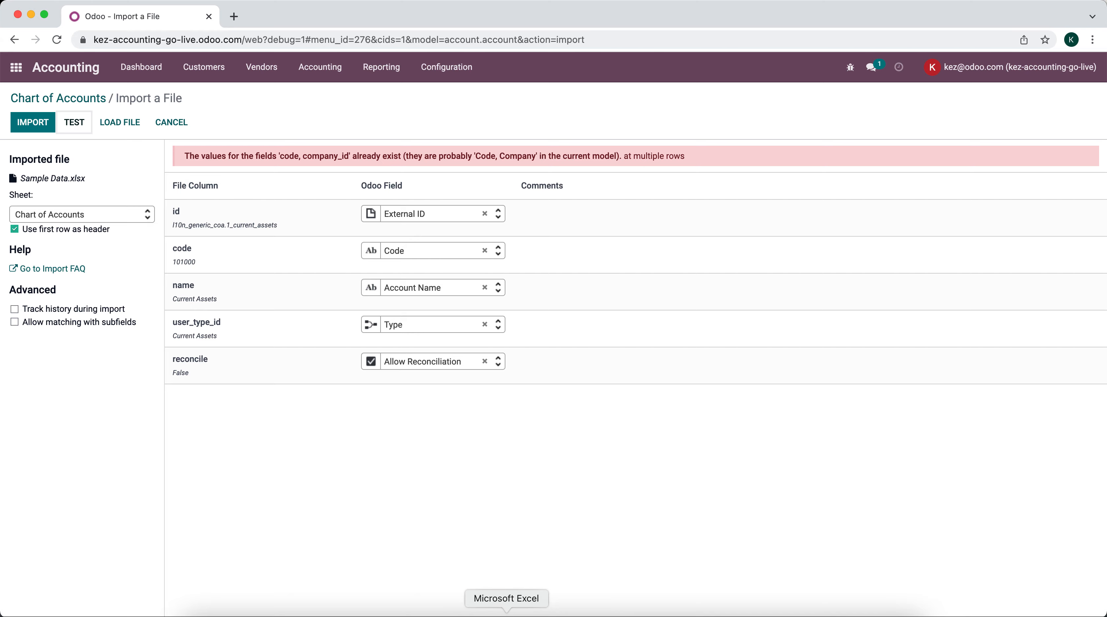
Switch to Excel and examine the external IDs in the id column of the Chart of Accounts sheet.
{"action": "left_click", "coordinate": [506, 614]}
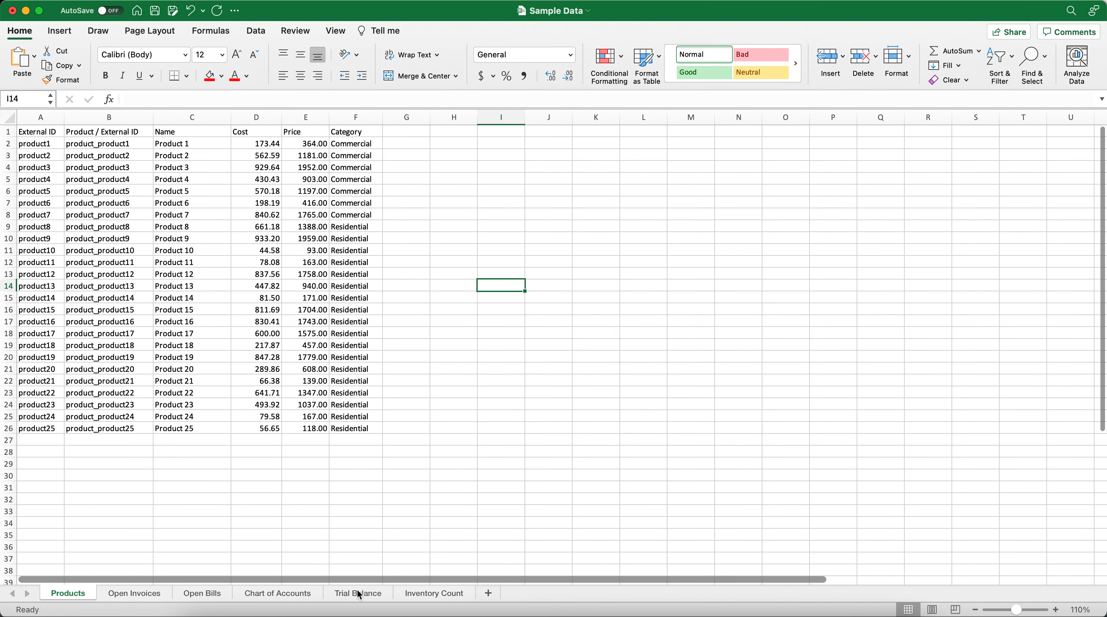
{"action": "left_click", "coordinate": [286, 594]}
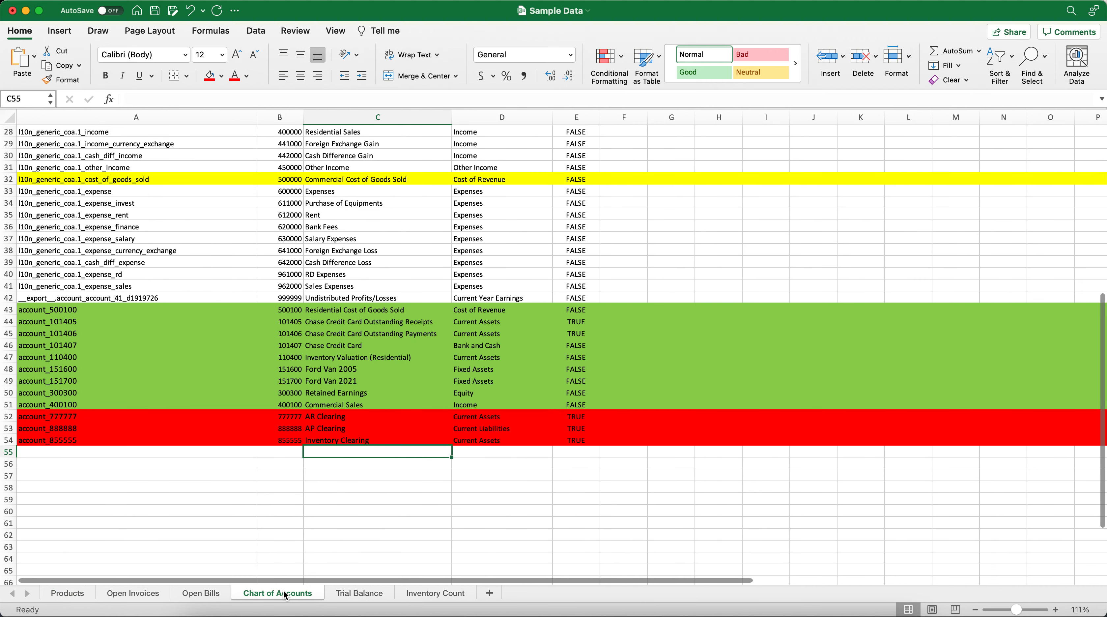
{"action": "scroll", "coordinate": [289, 404], "scroll_direction": "up", "scroll_amount": 5}
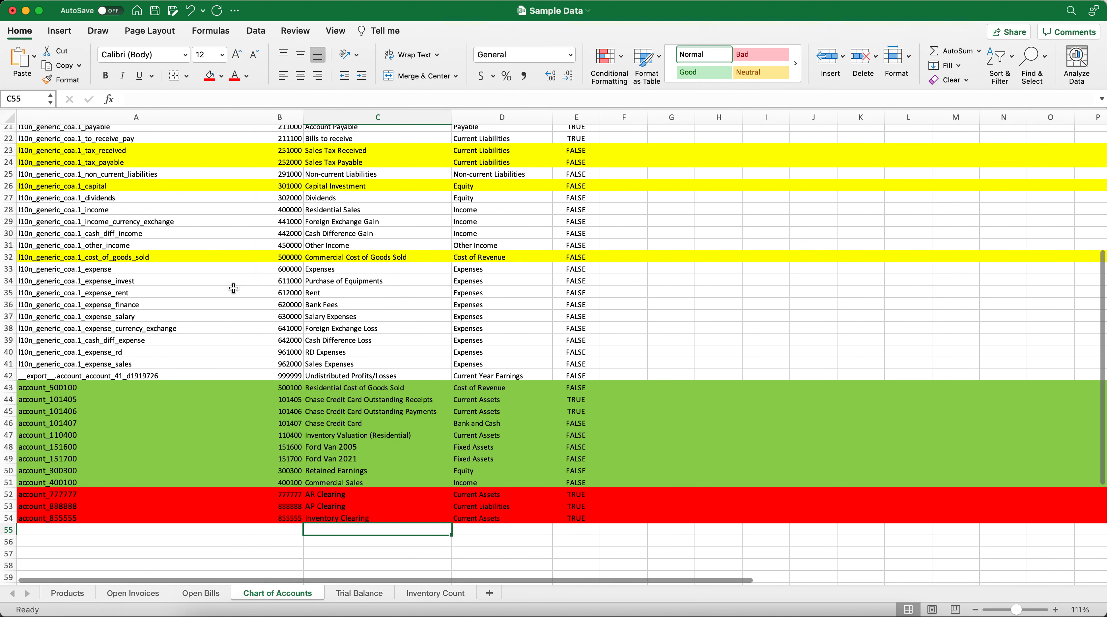
{"action": "scroll", "coordinate": [234, 288], "scroll_direction": "up", "scroll_amount": 4}
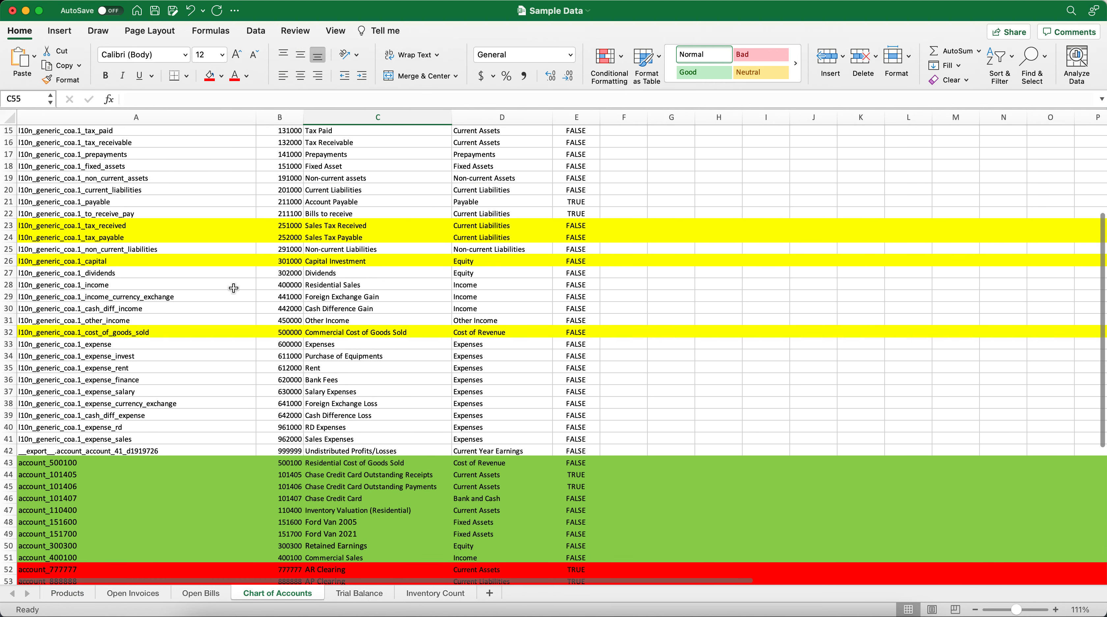
{"action": "left_click", "coordinate": [209, 449]}
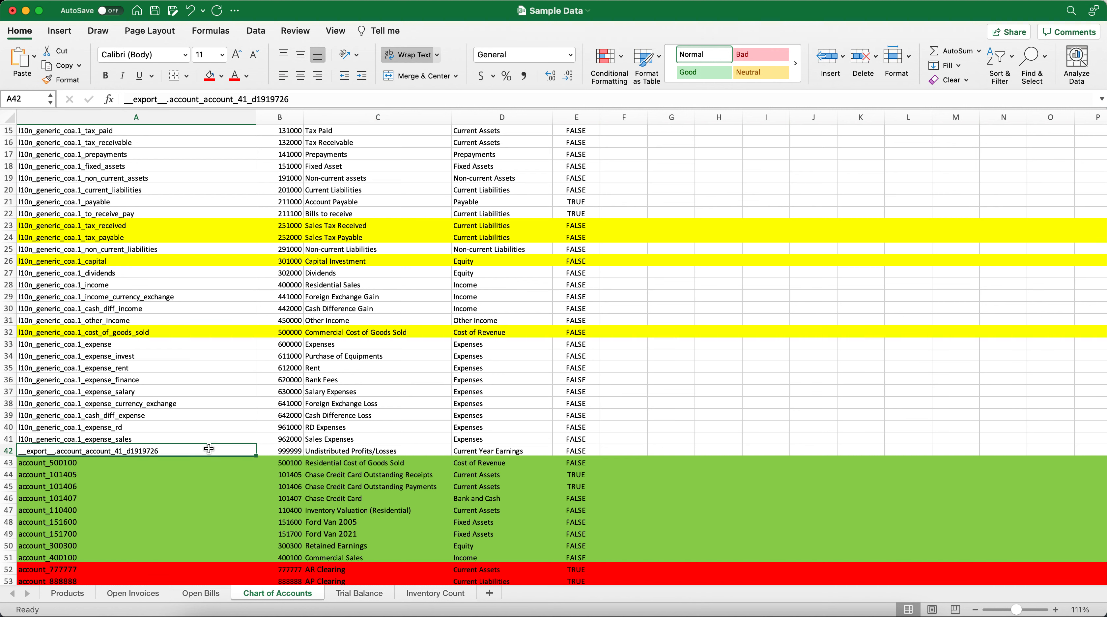
{"action": "scroll", "coordinate": [209, 448], "scroll_direction": "up", "scroll_amount": 8}
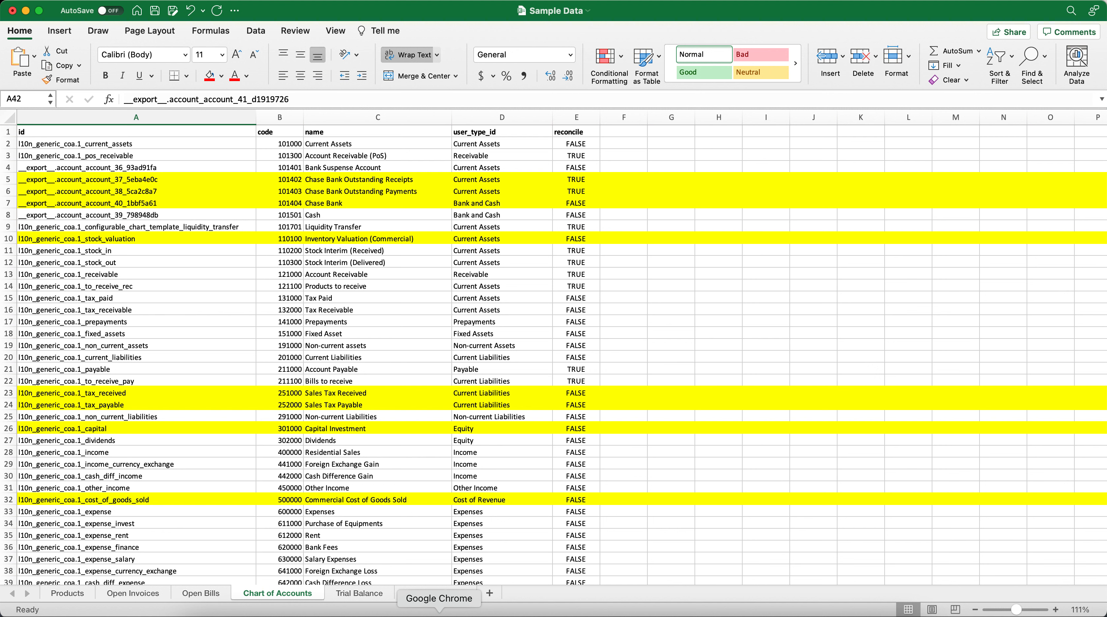
Switch to Odoo and export all accounts in the Chart of Accounts as an import-compatible XLSX file.
{"action": "left_click", "coordinate": [439, 613]}
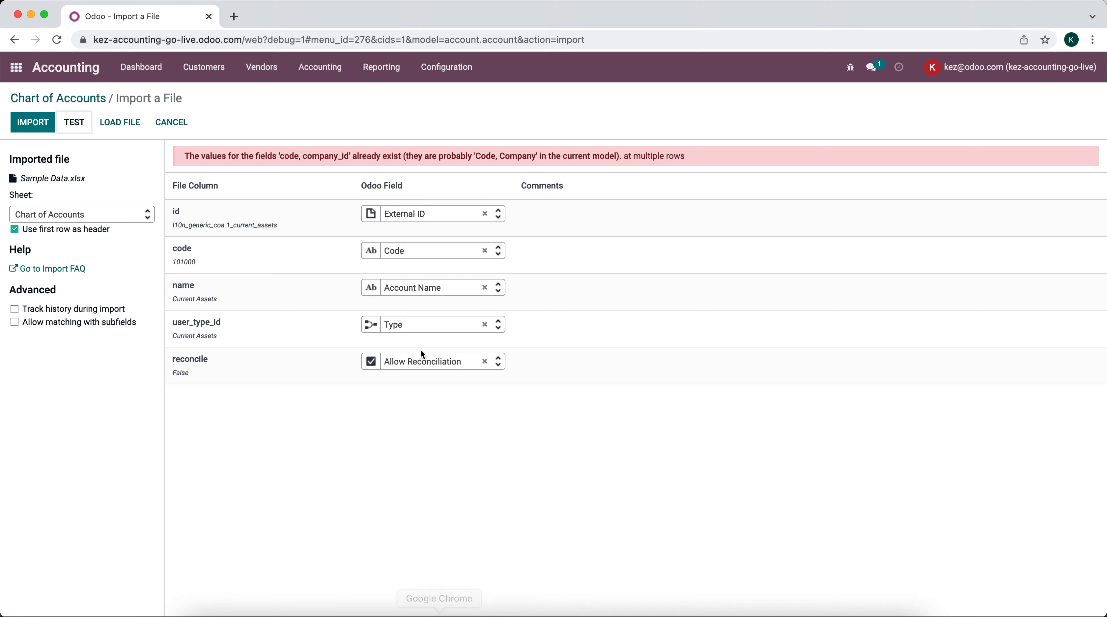
{"action": "left_click", "coordinate": [74, 103]}
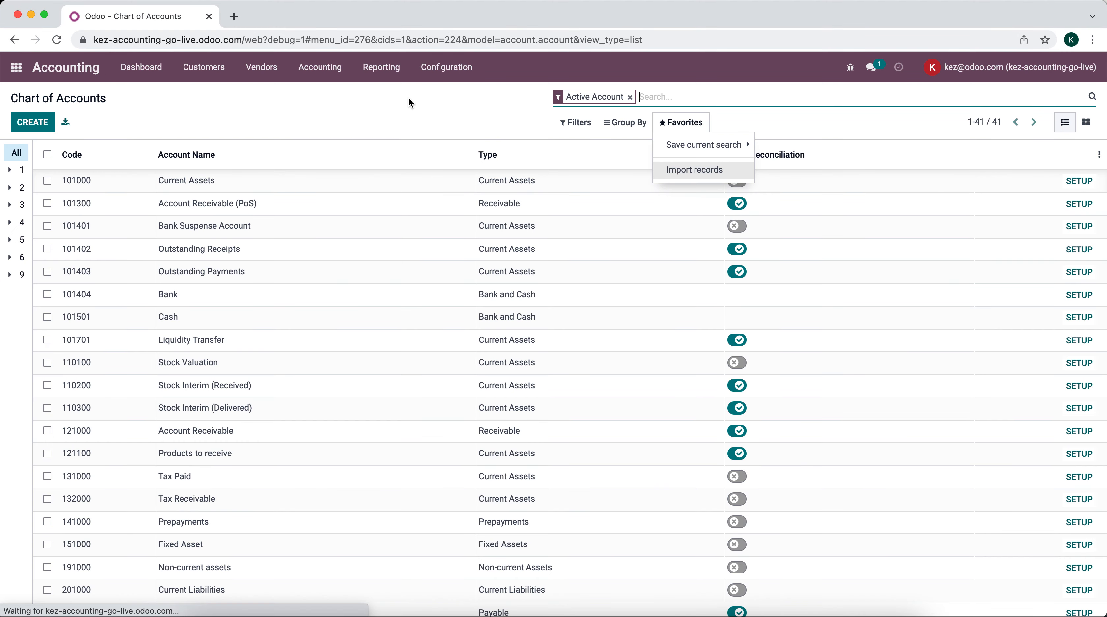
{"action": "left_click", "coordinate": [48, 155]}
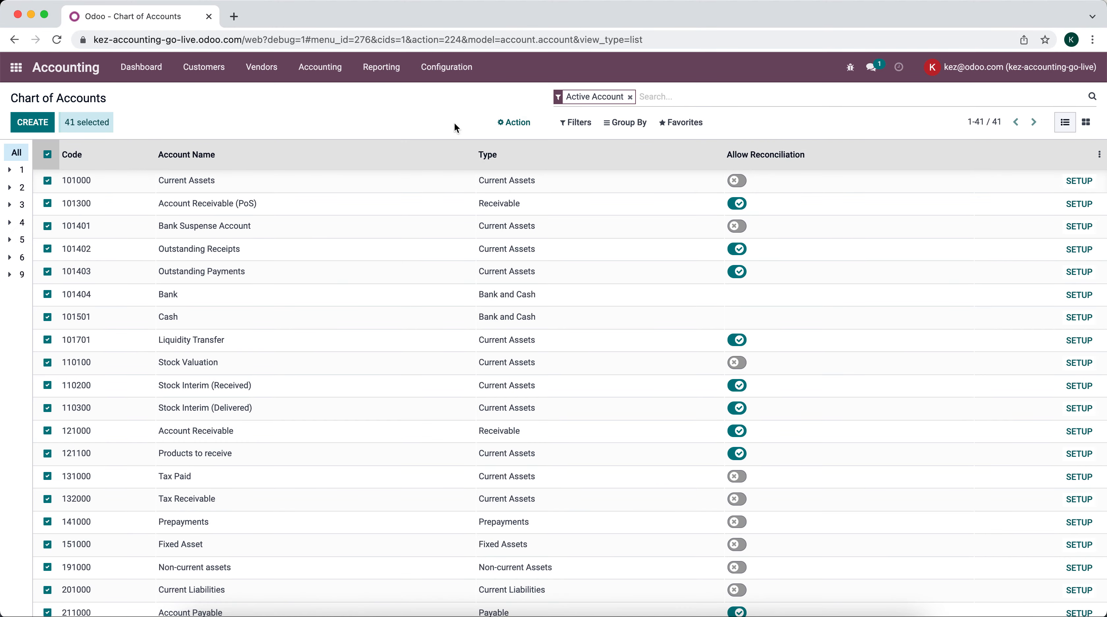
{"action": "left_click", "coordinate": [517, 124]}
{"action": "left_click", "coordinate": [520, 146]}
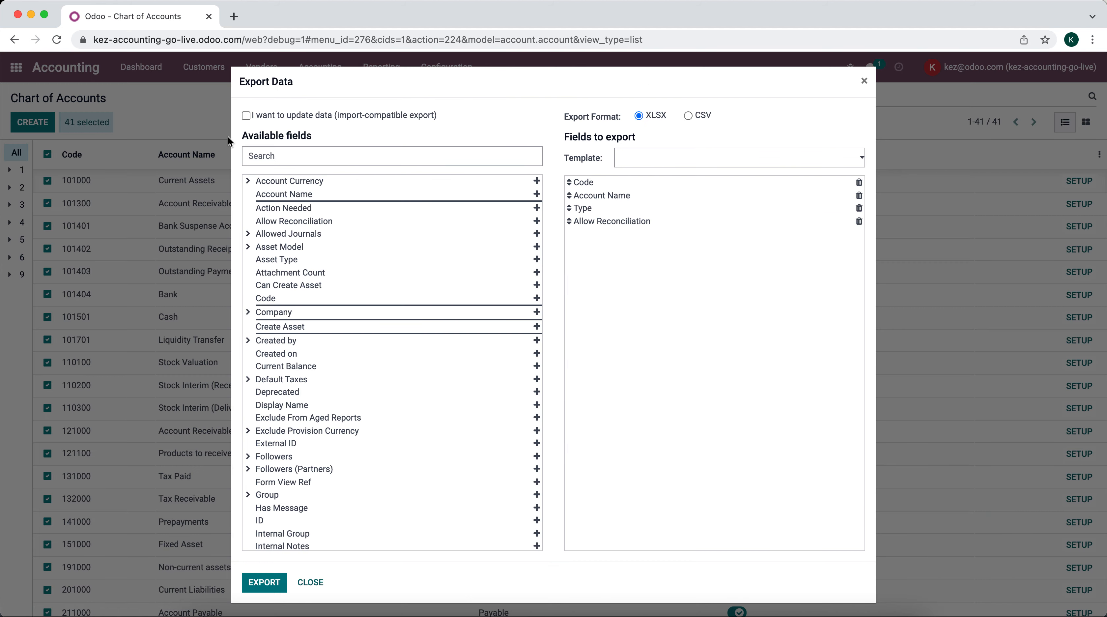
{"action": "left_click", "coordinate": [261, 114]}
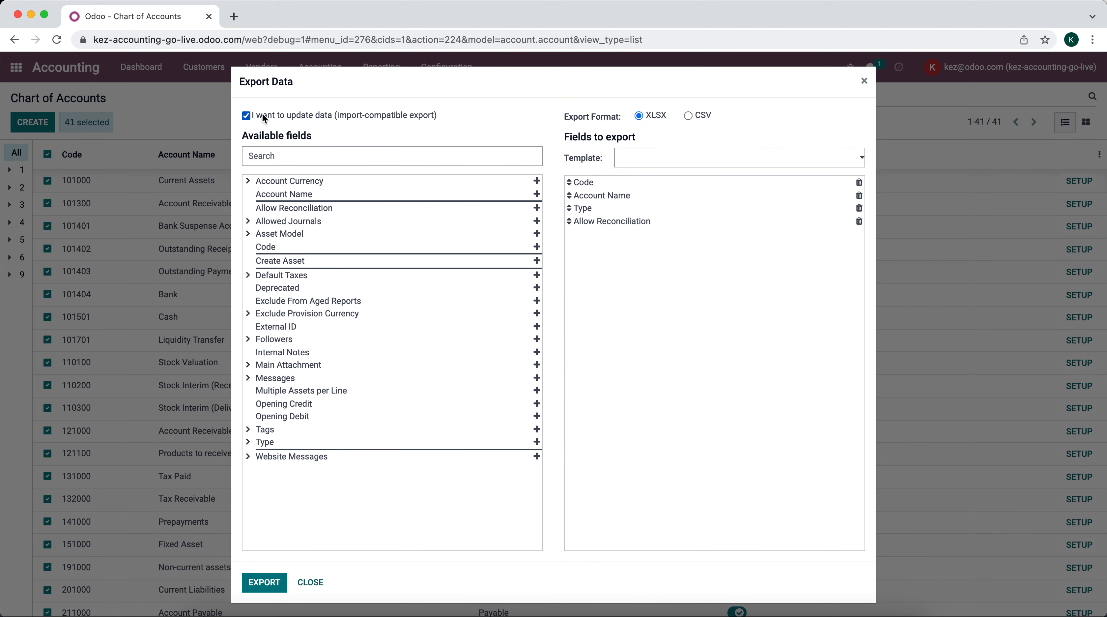
{"action": "left_click", "coordinate": [270, 580]}
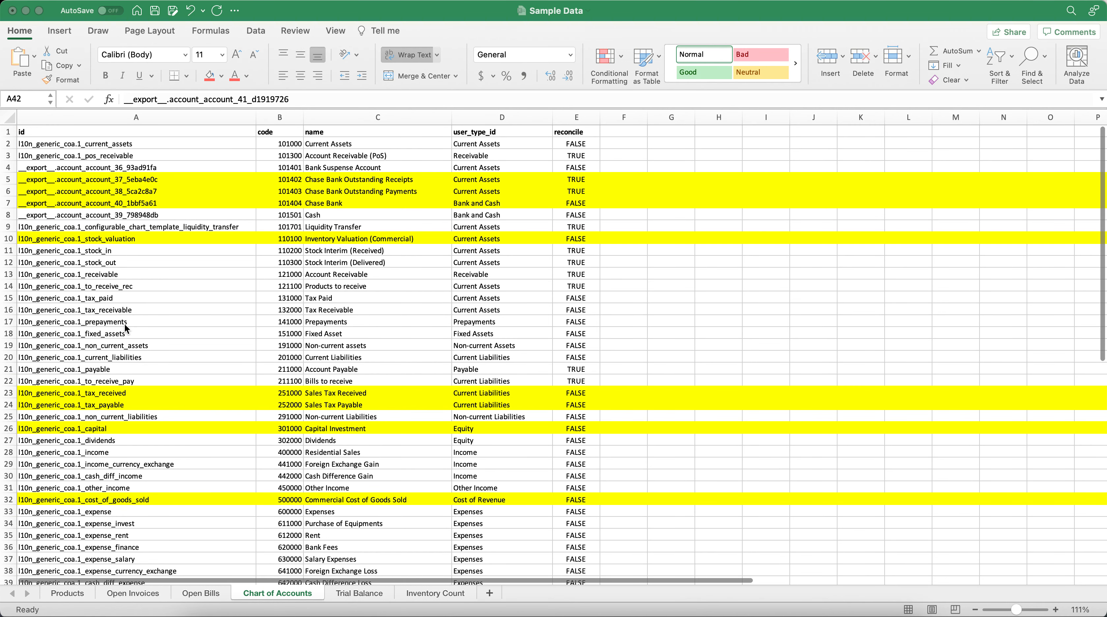
Copy all the exported account data and add a new sheet after Chart of Accounts in the Sample Data workbook.
{"action": "left_click", "coordinate": [138, 210]}
{"action": "key", "text": "super+a"}
{"action": "key", "text": "super+c"}
{"action": "left_click", "coordinate": [514, 605]}
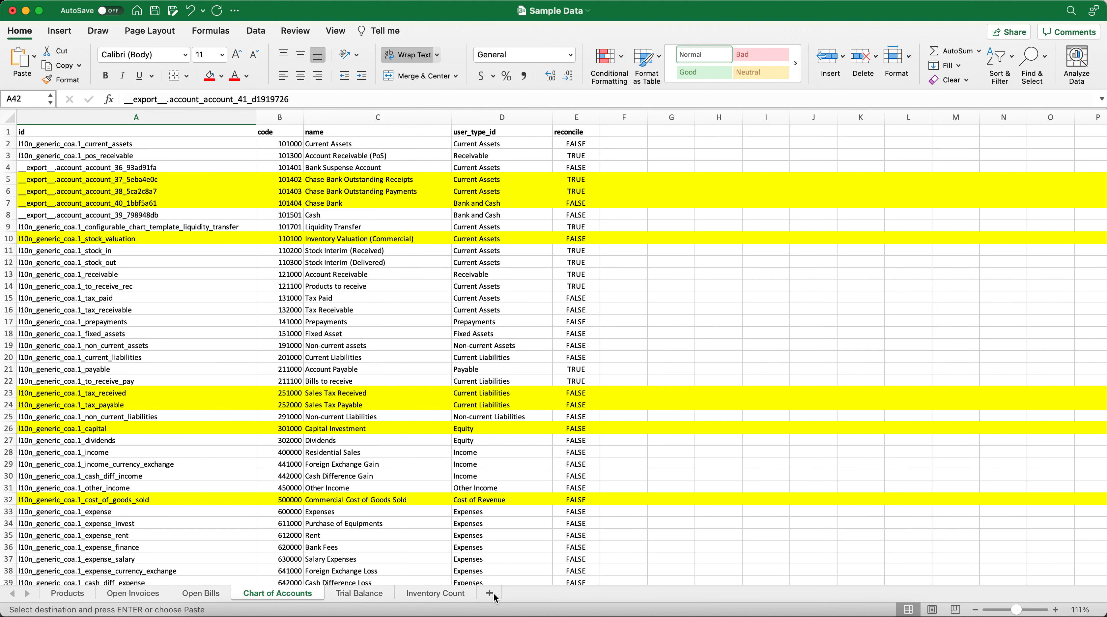
{"action": "left_click", "coordinate": [489, 593]}
Try pasting the exported accounts at A1 of the new sheet with Values and Number Formatting, and undo the paste.
{"action": "key", "text": "super+v"}
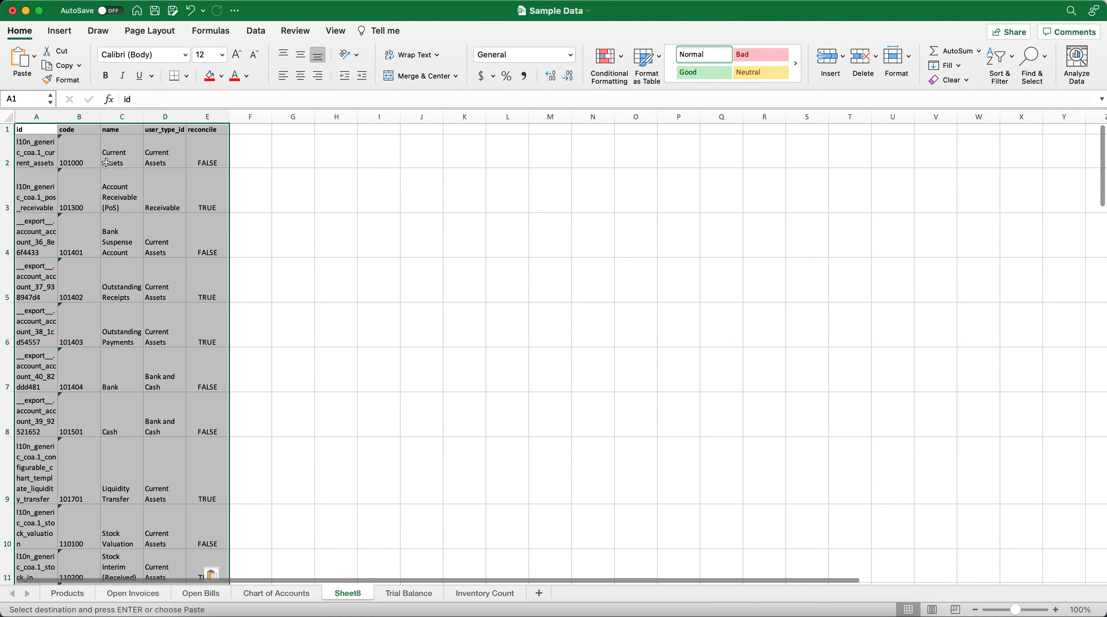
{"action": "left_click", "coordinate": [218, 575]}
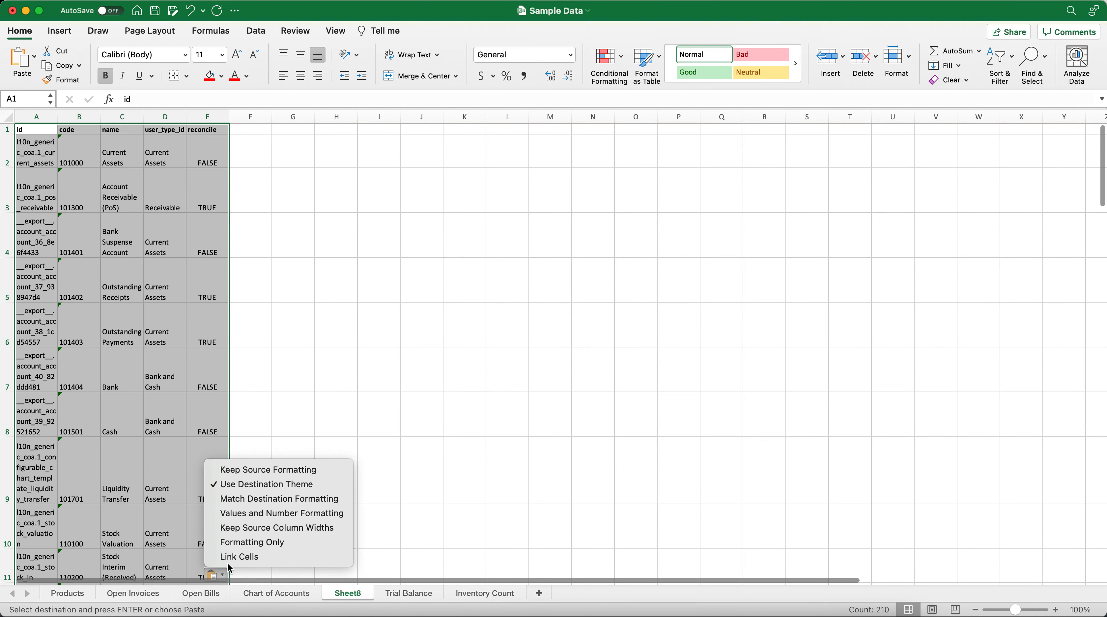
{"action": "left_click", "coordinate": [251, 515]}
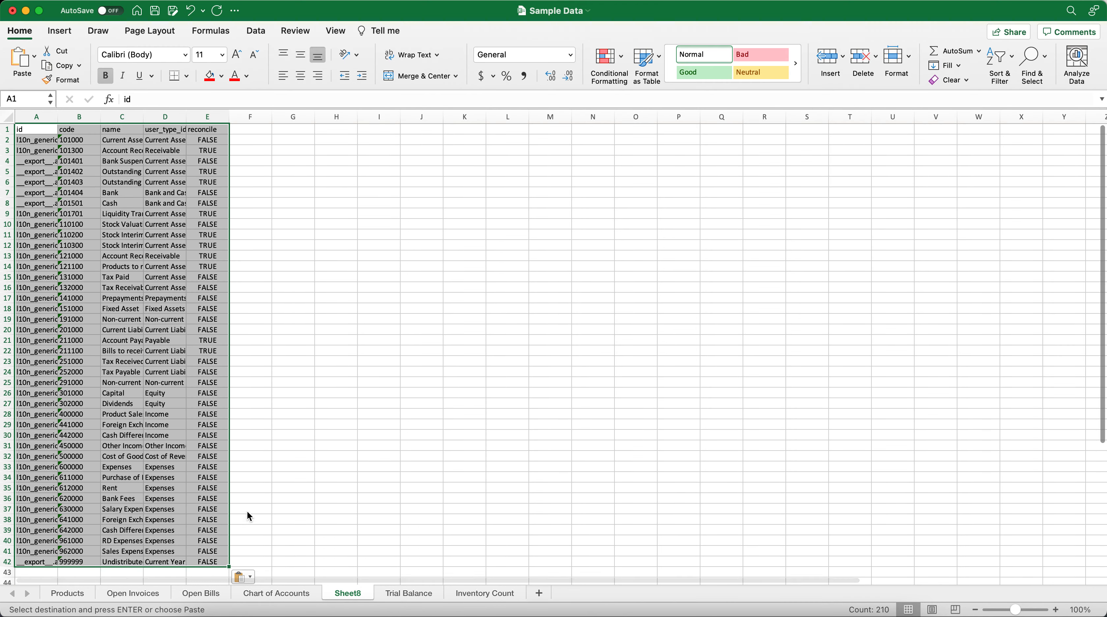
{"action": "key", "text": "super+z"}
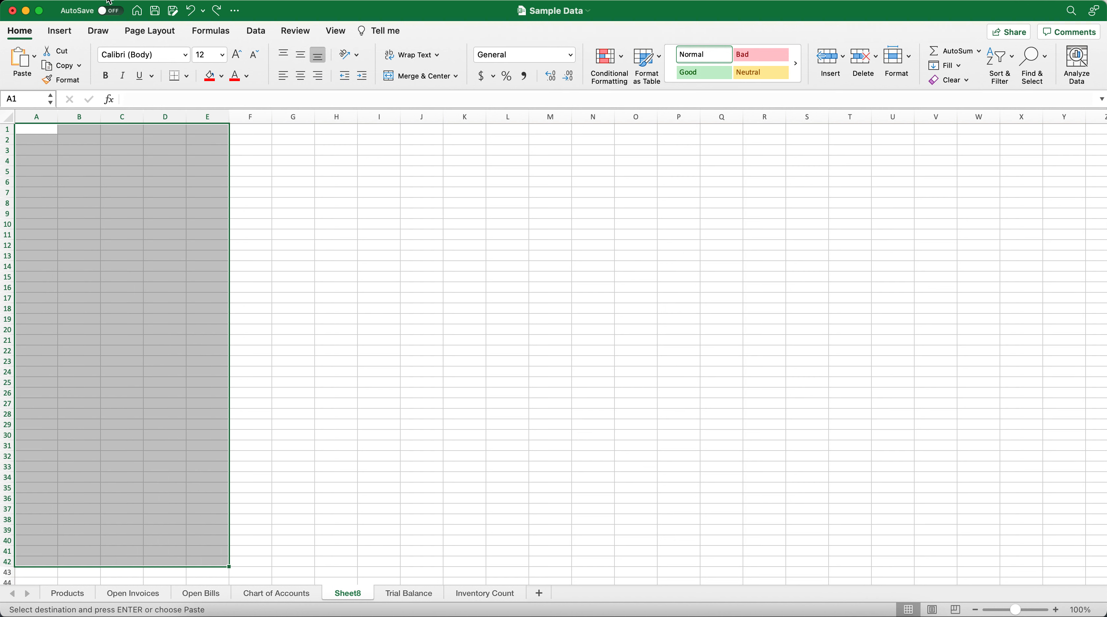
Paste the exported accounts into the new sheet at A1 using Paste Special with Values.
{"action": "left_click", "coordinate": [74, 0]}
{"action": "mouse_move", "coordinate": [103, 0]}
{"action": "left_click", "coordinate": [141, 98]}
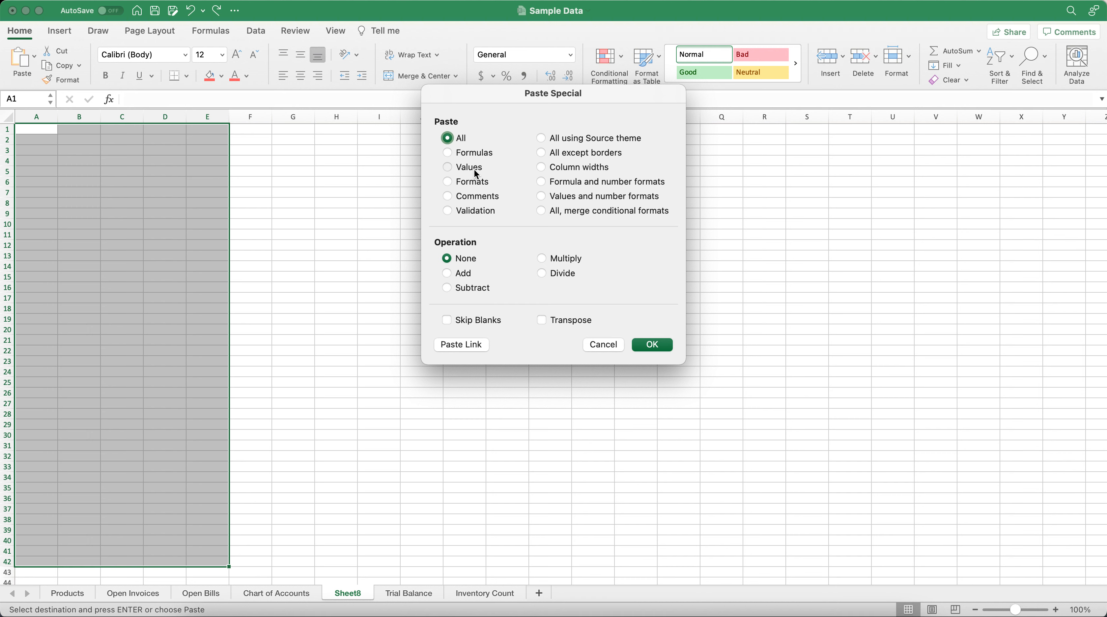
{"action": "left_click", "coordinate": [470, 169]}
{"action": "left_click", "coordinate": [652, 345]}
{"action": "left_click", "coordinate": [314, 270]}
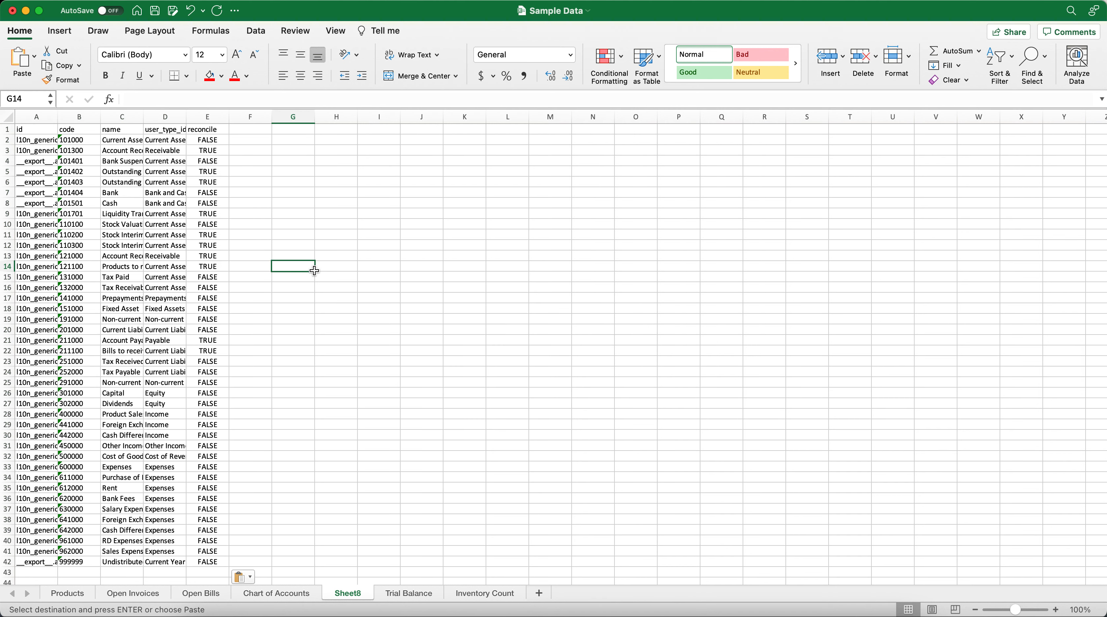
Widen the id column to fit the external IDs and convert the account codes in B2:B42 from text to numbers.
{"action": "left_click_drag", "start_coordinate": [58, 117], "coordinate": [212, 116]}
{"action": "left_click", "coordinate": [233, 140]}
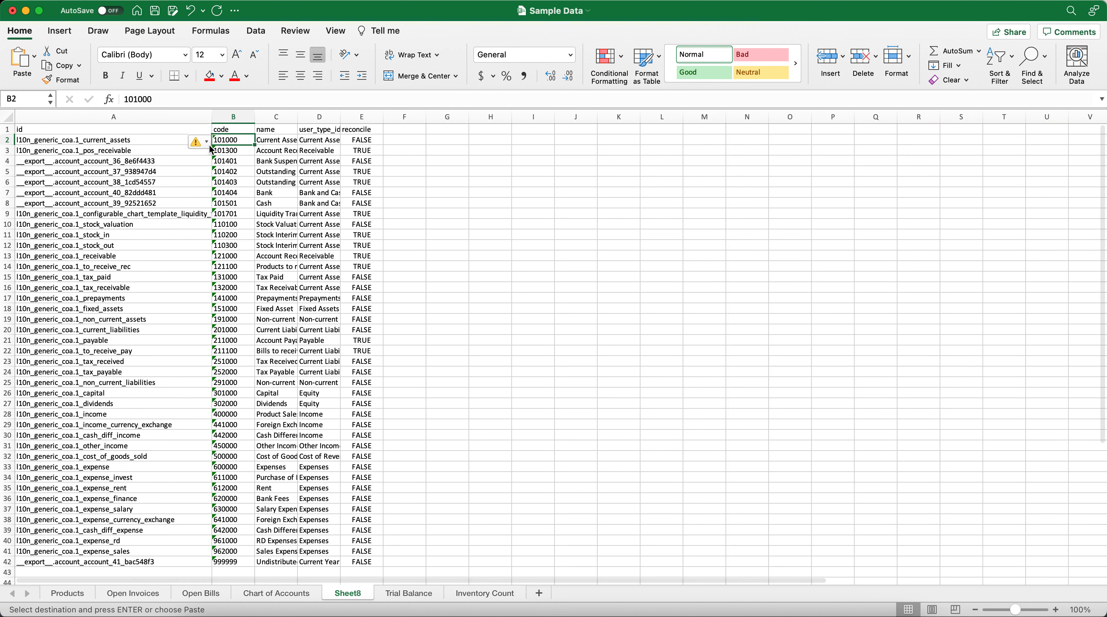
{"action": "key", "text": "shift+Down"}
{"action": "key", "text": "super+shift+Down"}
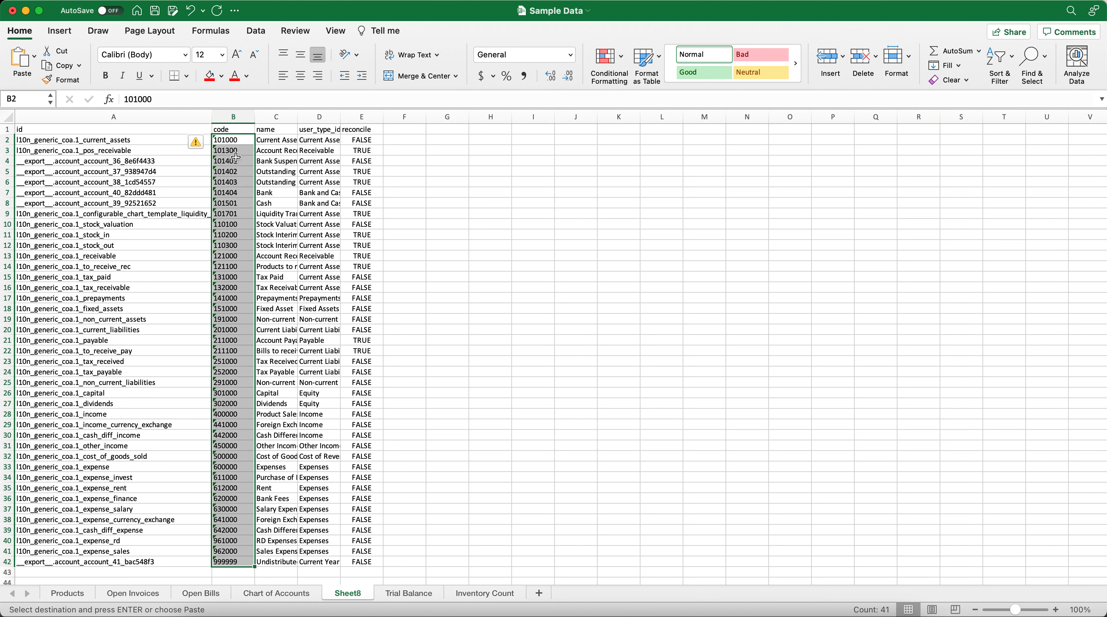
{"action": "left_click", "coordinate": [200, 146]}
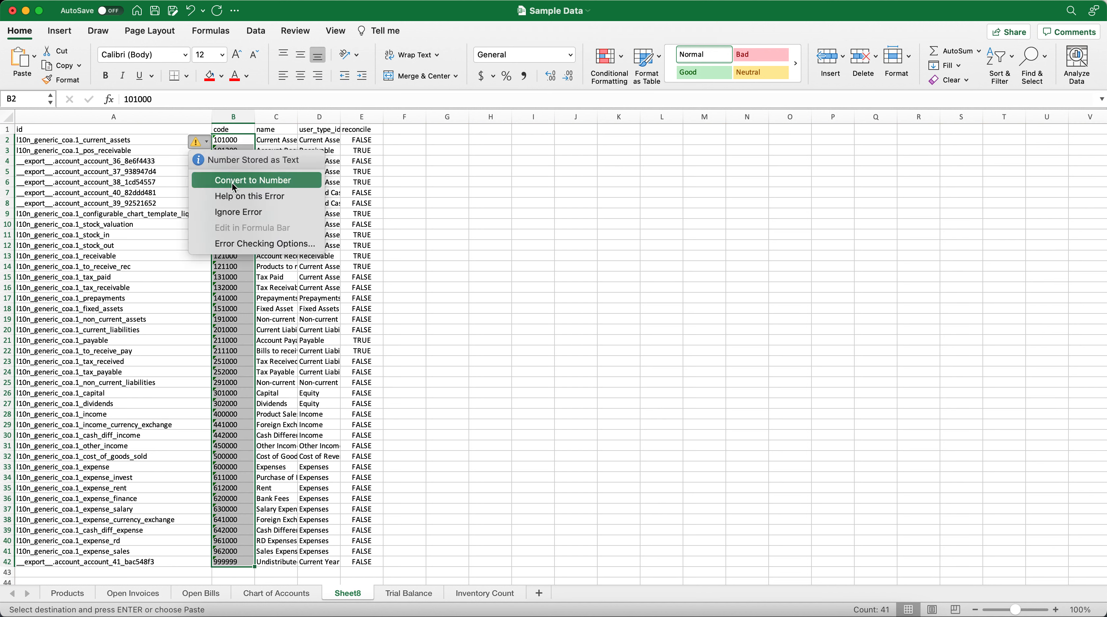
{"action": "left_click", "coordinate": [264, 187]}
{"action": "left_click", "coordinate": [478, 308]}
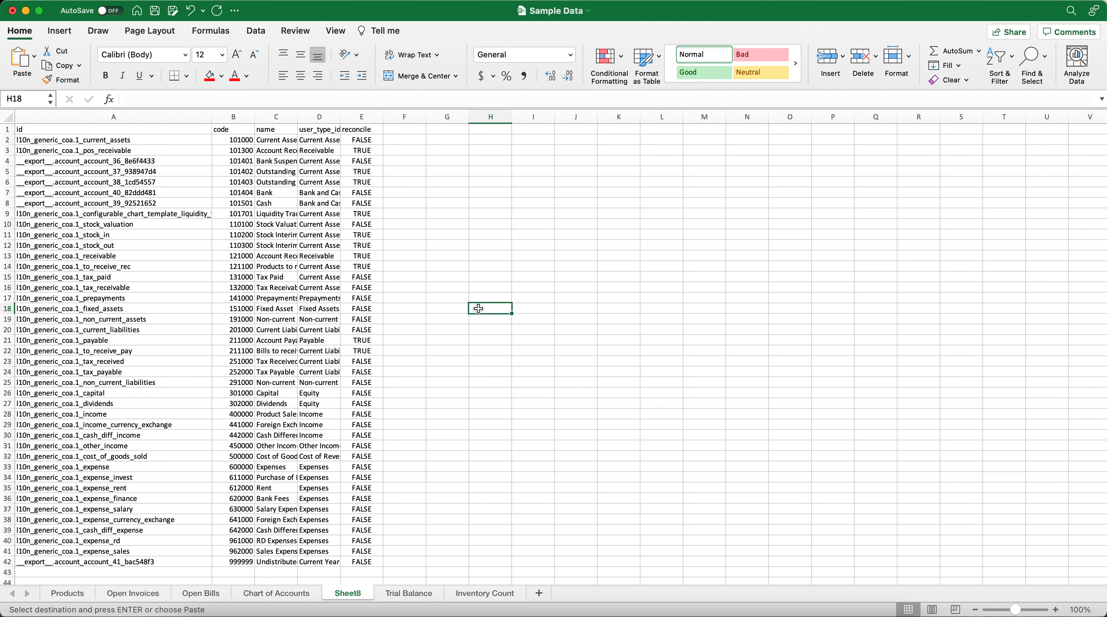
Rename the new sheet as External IDs.
{"action": "double_click", "coordinate": [353, 591]}
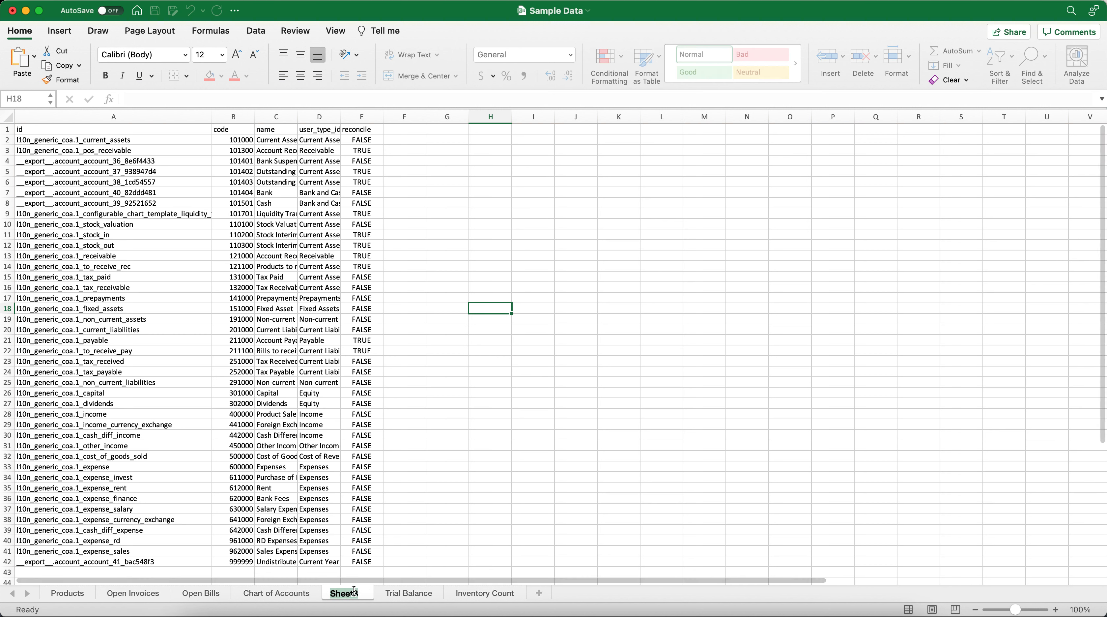
{"action": "type", "text": "External IDs"}
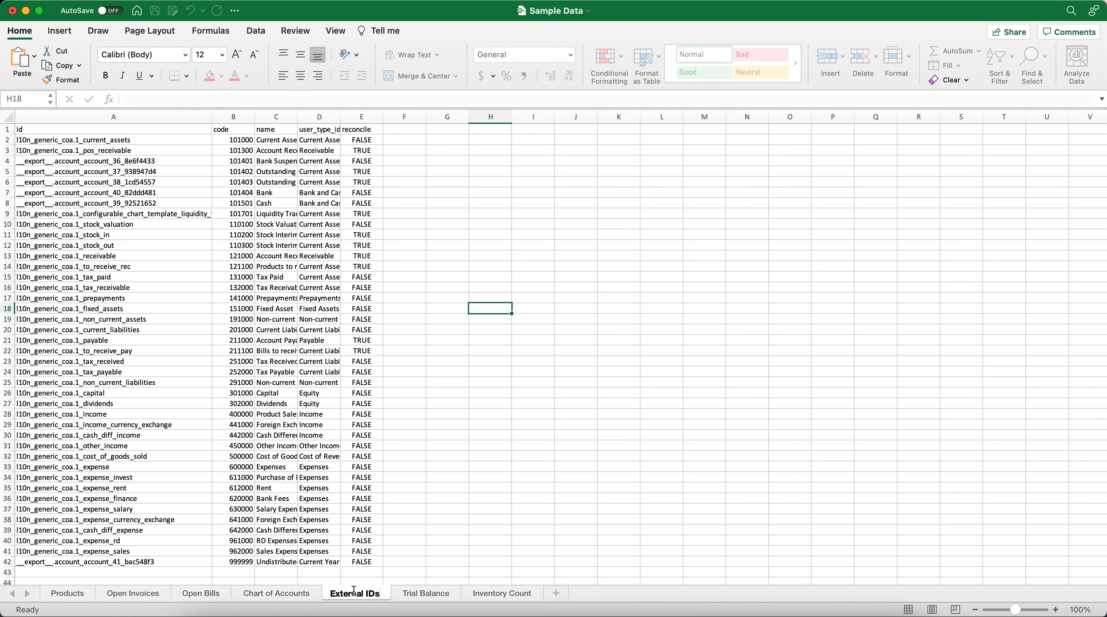
{"action": "key", "text": "Return"}
Move the code column in front of the id column on the External IDs sheet.
{"action": "left_click", "coordinate": [301, 595]}
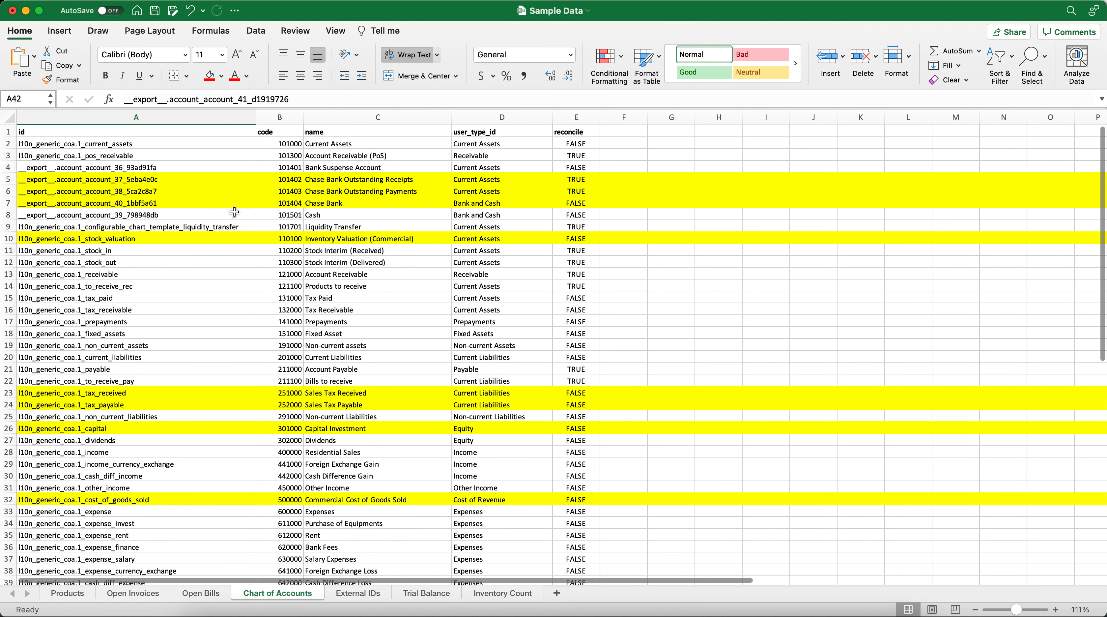
{"action": "left_click", "coordinate": [286, 114]}
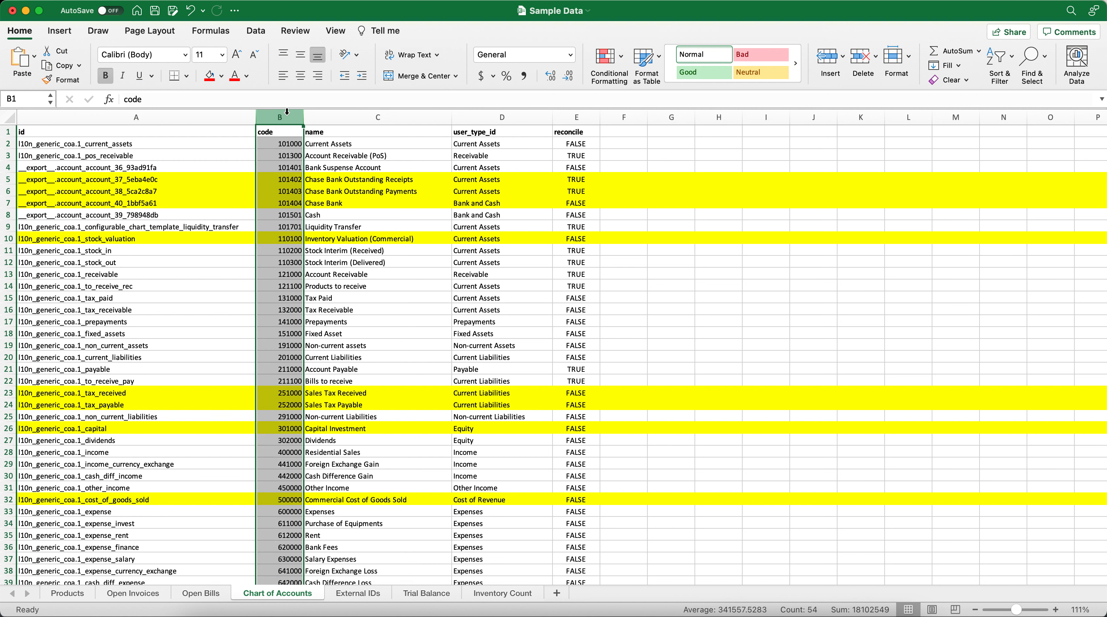
{"action": "left_click", "coordinate": [357, 593]}
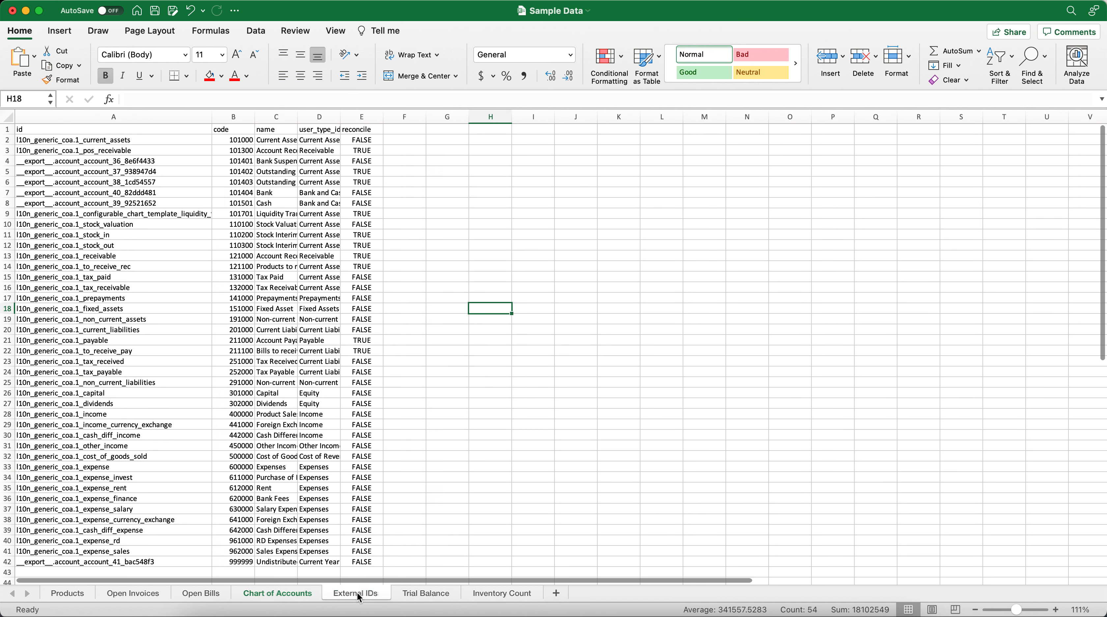
{"action": "left_click", "coordinate": [235, 118]}
{"action": "right_click", "coordinate": [232, 119]}
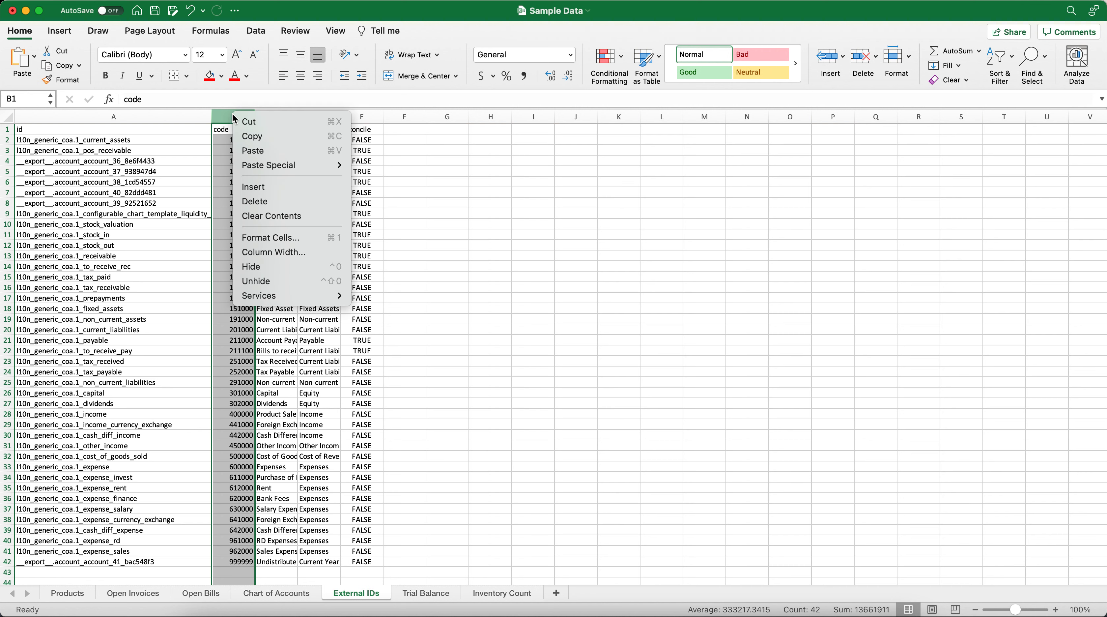
{"action": "left_click", "coordinate": [245, 117]}
{"action": "left_click", "coordinate": [101, 113]}
{"action": "right_click", "coordinate": [101, 112]}
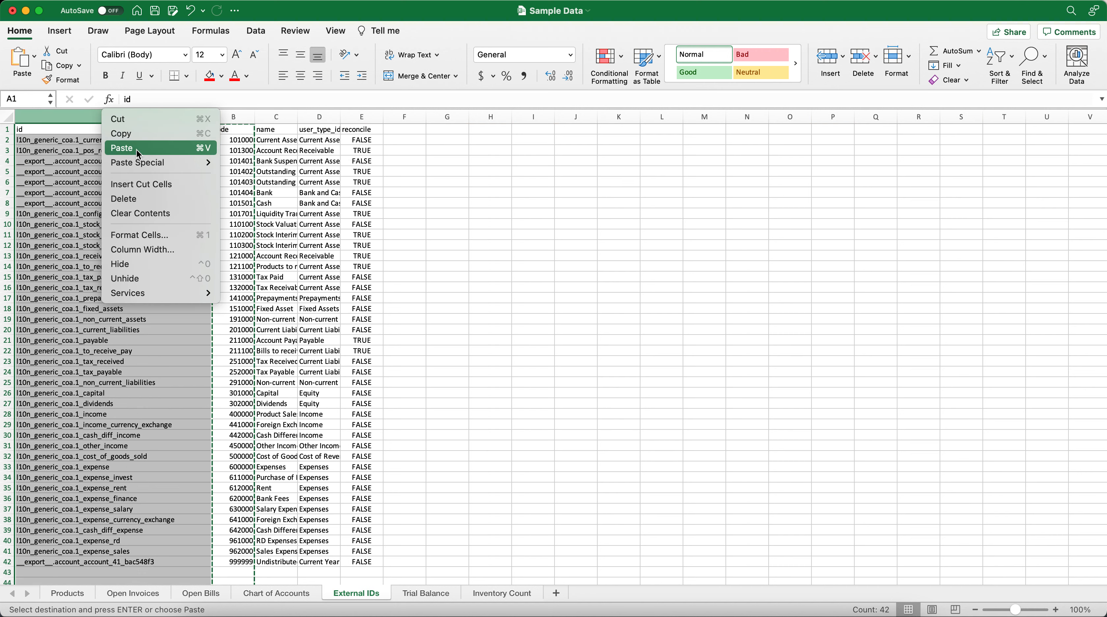
{"action": "left_click", "coordinate": [145, 185]}
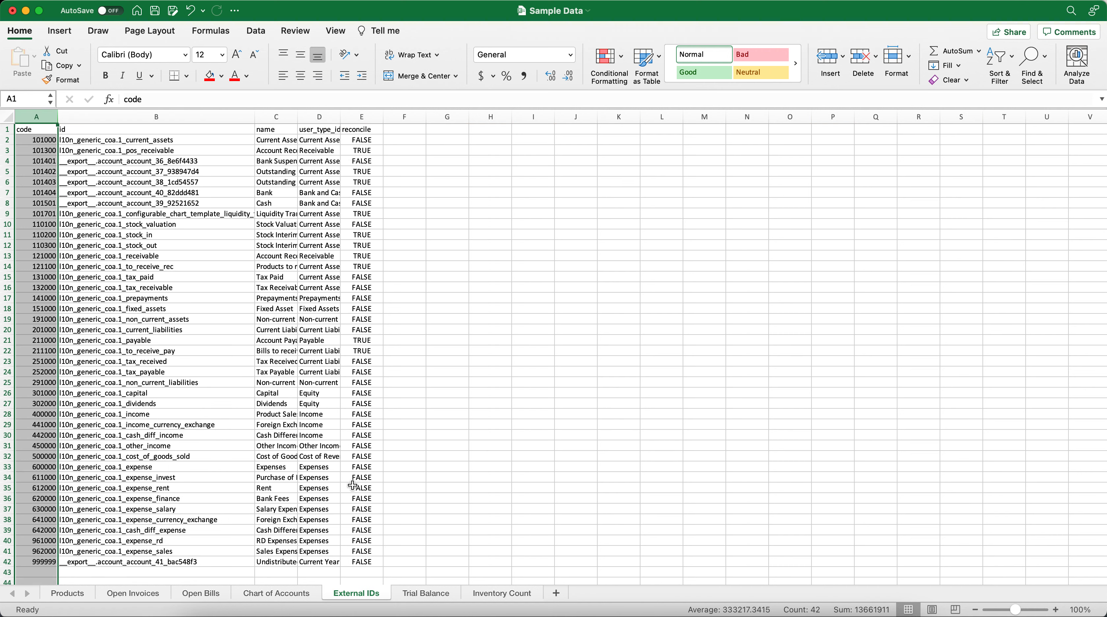
Insert a blank column before the code column on the Chart of Accounts sheet.
{"action": "left_click", "coordinate": [297, 596]}
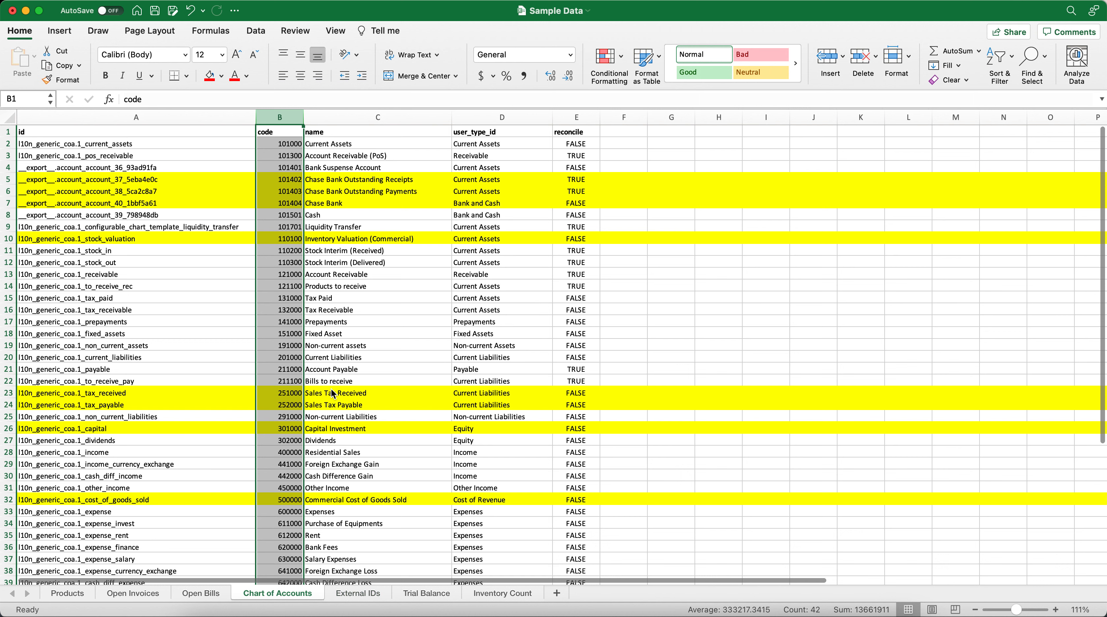
{"action": "right_click", "coordinate": [271, 117]}
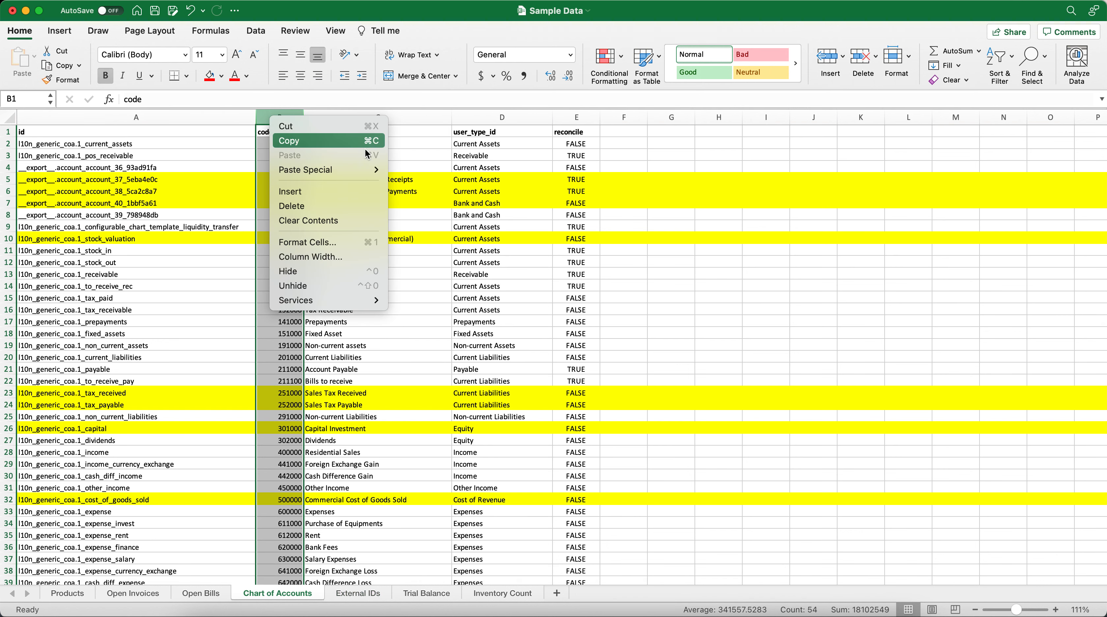
{"action": "left_click", "coordinate": [349, 197]}
Enter =VLOOKUP(C2,'External IDs'!A:B,2,FALSE) in B2 of the Chart of Accounts sheet.
{"action": "left_click", "coordinate": [294, 142]}
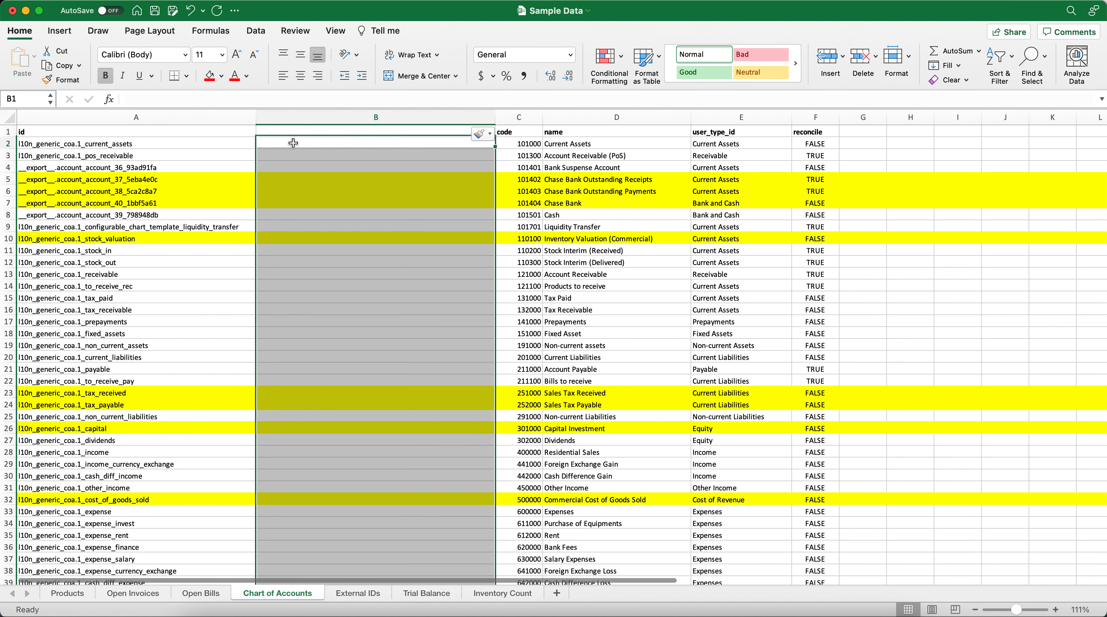
{"action": "type", "text": "=VLOOKUP("}
{"action": "left_click", "coordinate": [520, 143]}
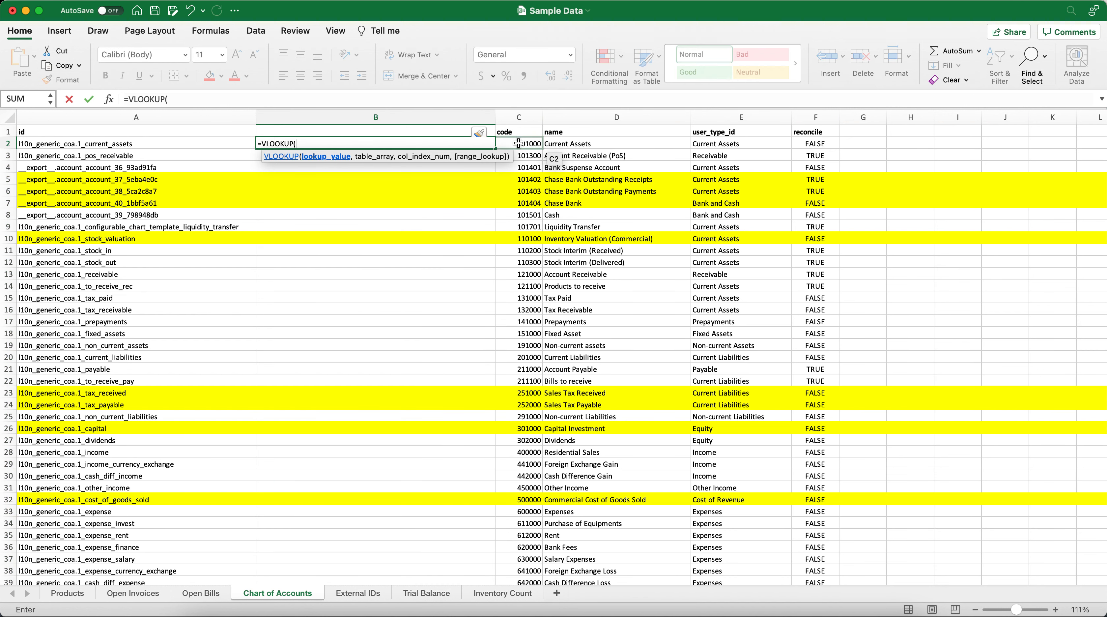
{"action": "type", "text": ","}
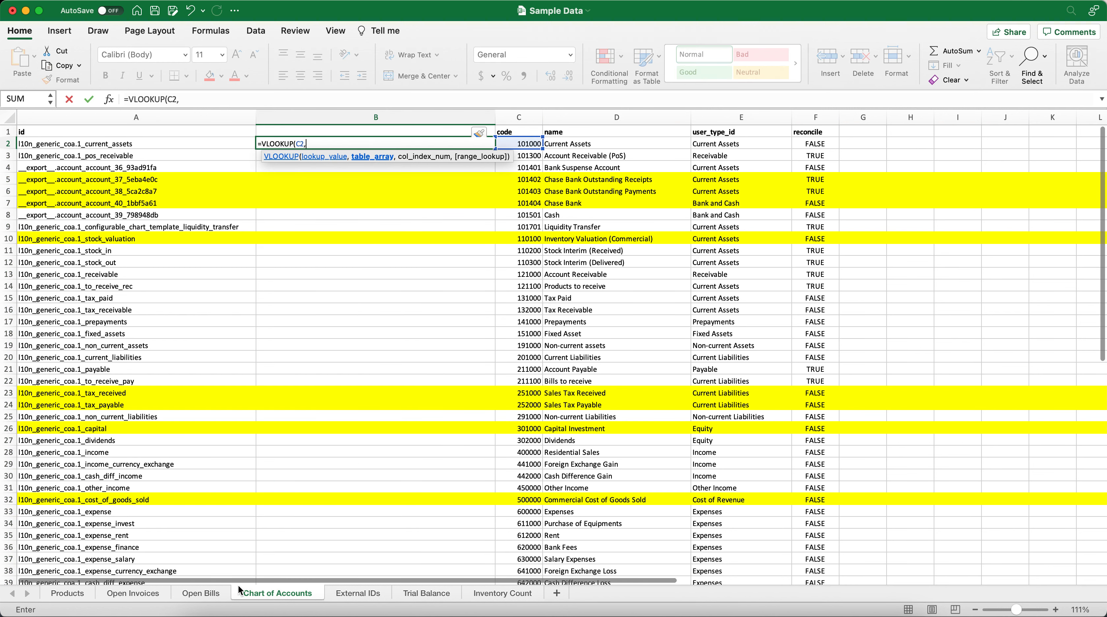
{"action": "left_click", "coordinate": [359, 593]}
{"action": "left_click_drag", "start_coordinate": [36, 117], "coordinate": [95, 119]}
{"action": "type", "text": ","}
{"action": "type", "text": "2,false"}
{"action": "key", "text": "Return"}
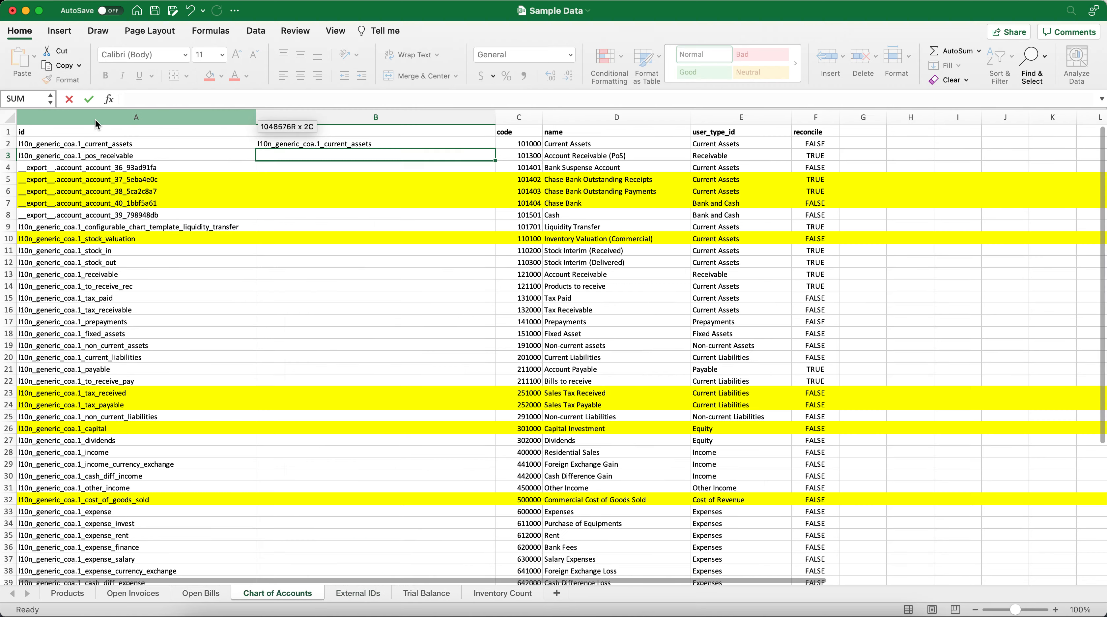
Fill the B2 lookup formula down to row 54 and check the results for the added accounts in rows 43 to 54.
{"action": "left_click", "coordinate": [442, 143]}
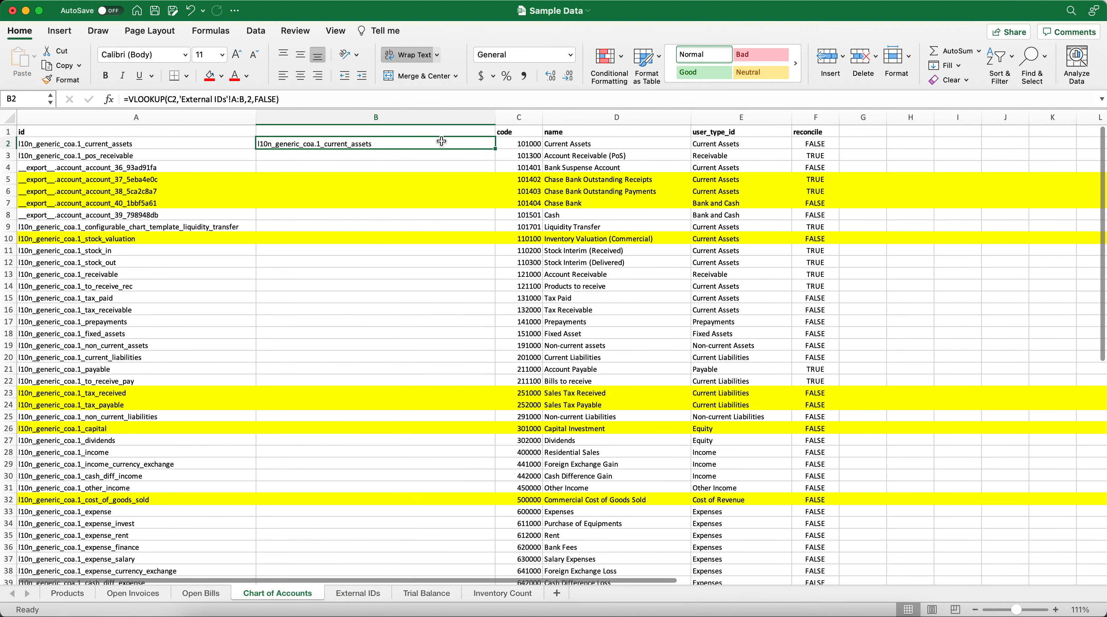
{"action": "double_click", "coordinate": [495, 148]}
{"action": "scroll", "coordinate": [455, 255], "scroll_direction": "down", "scroll_amount": 10}
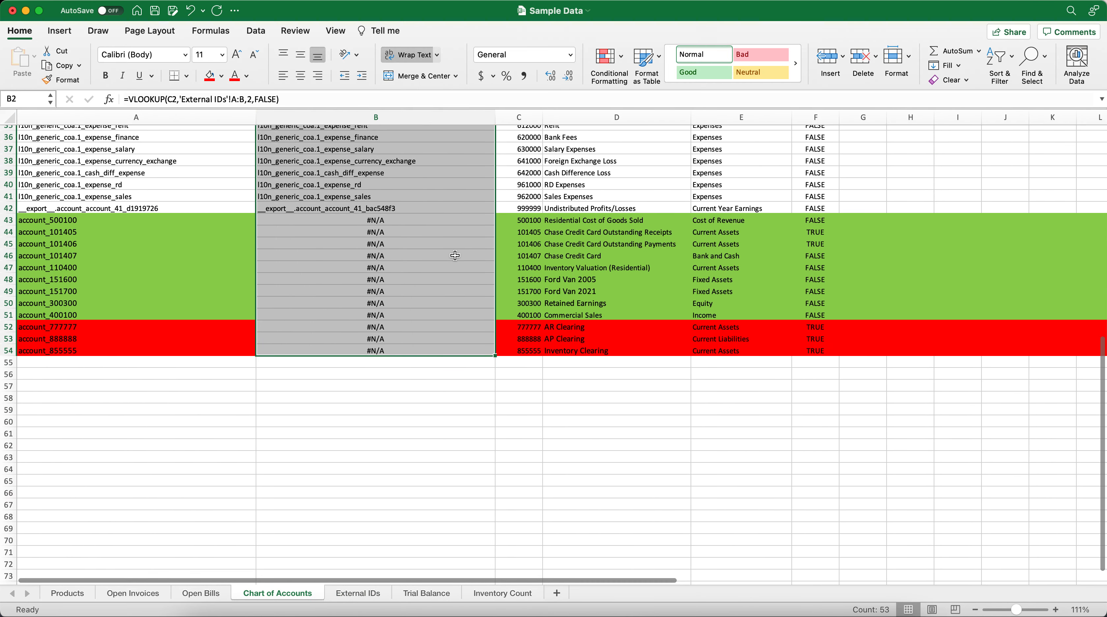
{"action": "left_click", "coordinate": [384, 228]}
{"action": "left_click_drag", "start_coordinate": [384, 228], "coordinate": [392, 368]}
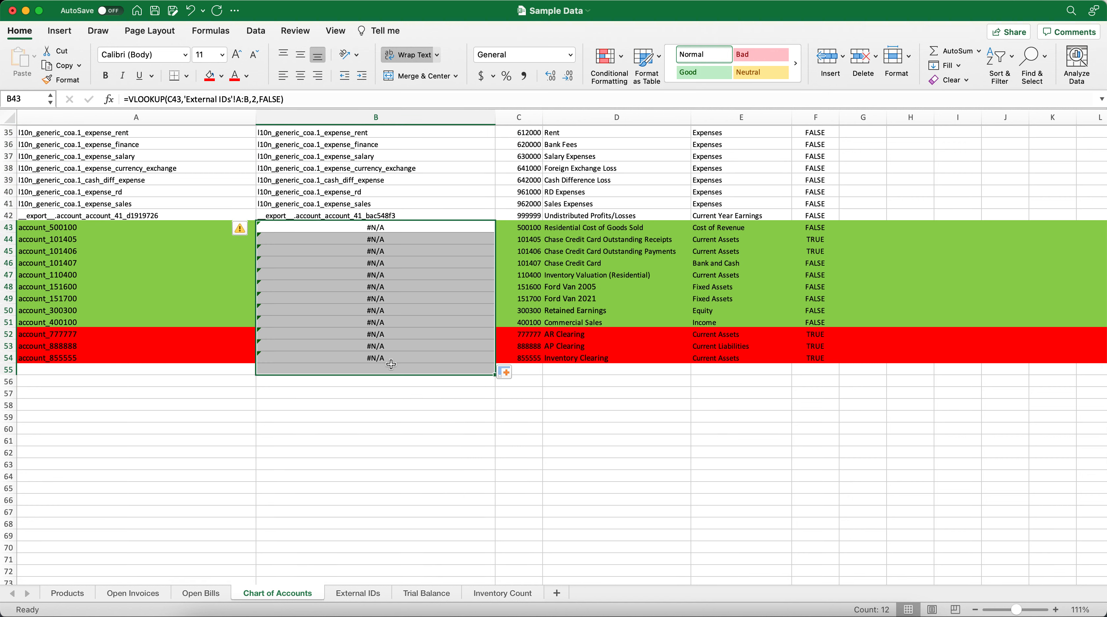
Copy the looked-up external IDs in B2:B42 and paste them over the id column from A2 as values only.
{"action": "left_click", "coordinate": [306, 213]}
{"action": "scroll", "coordinate": [306, 211], "scroll_direction": "up", "scroll_amount": 10}
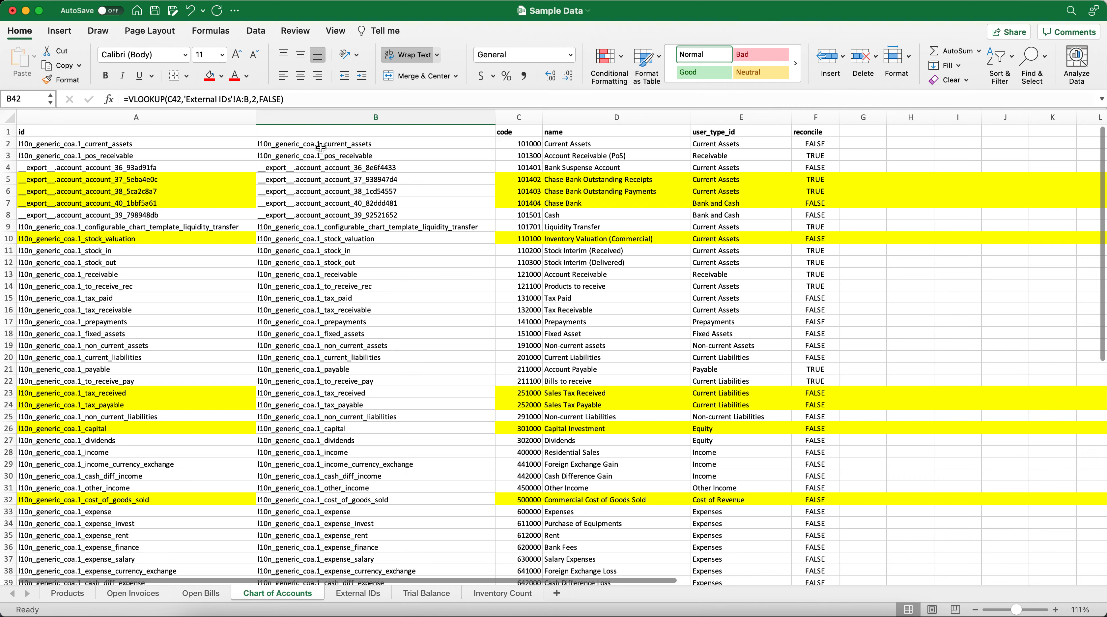
{"action": "left_click", "coordinate": [321, 148], "text": "shift"}
{"action": "key", "text": "super+c"}
{"action": "scroll", "coordinate": [183, 149], "scroll_direction": "down", "scroll_amount": 5}
{"action": "scroll", "coordinate": [183, 149], "scroll_direction": "up", "scroll_amount": 5}
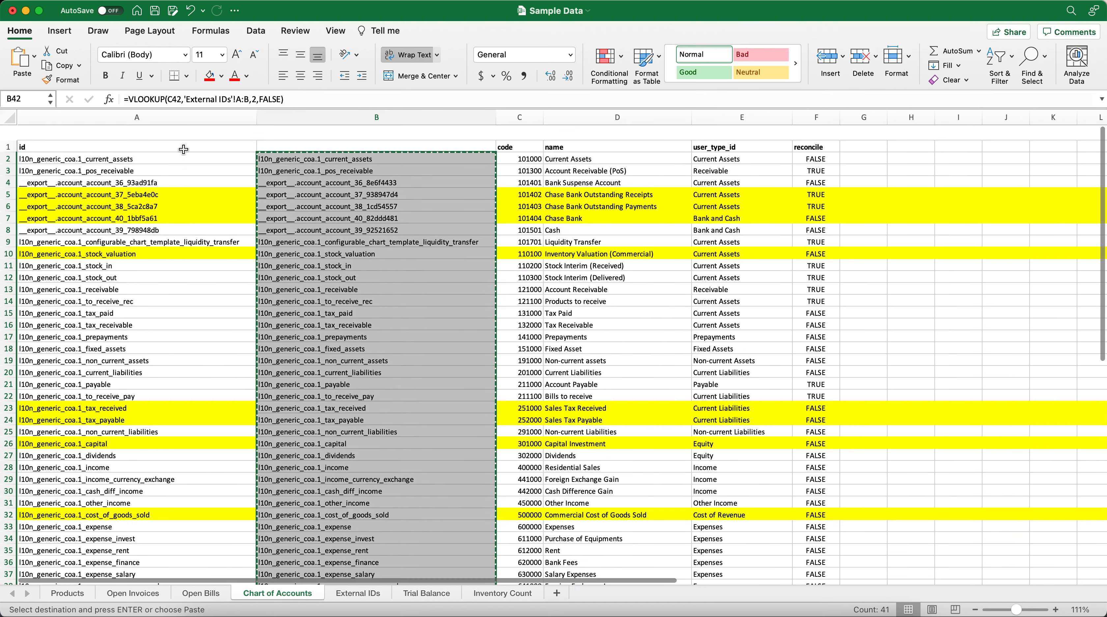
{"action": "left_click", "coordinate": [166, 144]}
{"action": "left_click", "coordinate": [166, 144]}
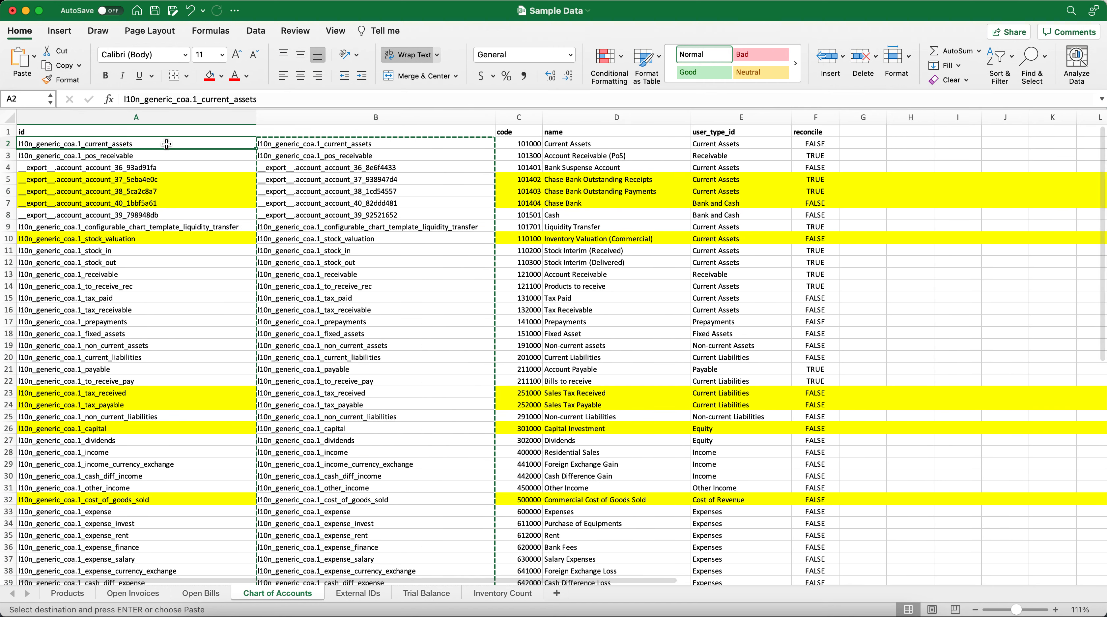
{"action": "key", "text": "super+v"}
{"action": "left_click", "coordinate": [270, 145]}
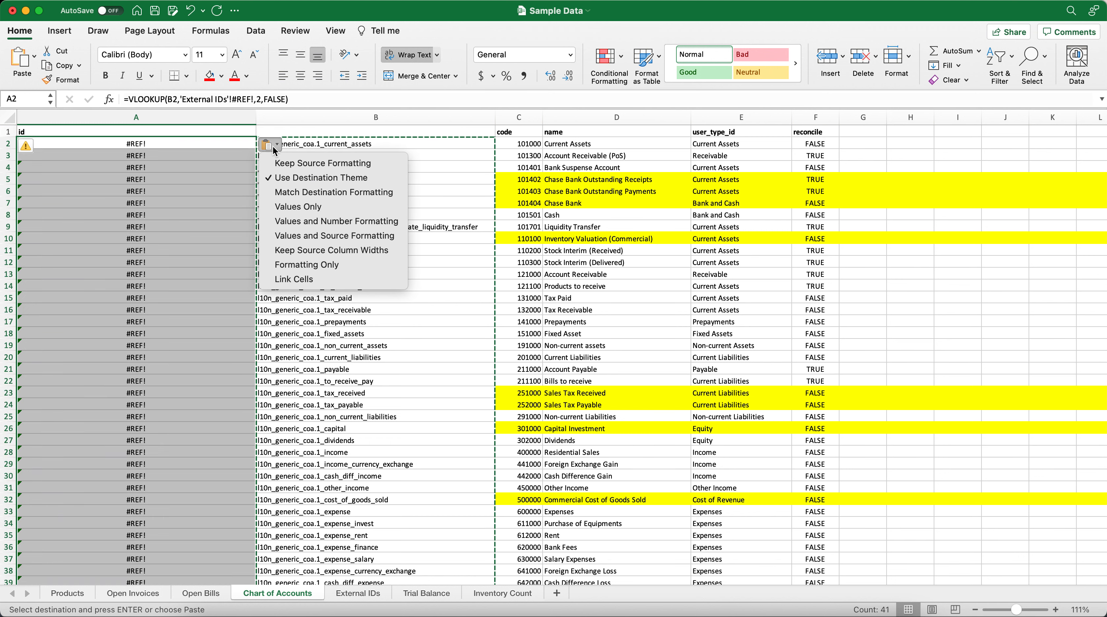
{"action": "left_click", "coordinate": [298, 206]}
{"action": "left_click", "coordinate": [368, 203]}
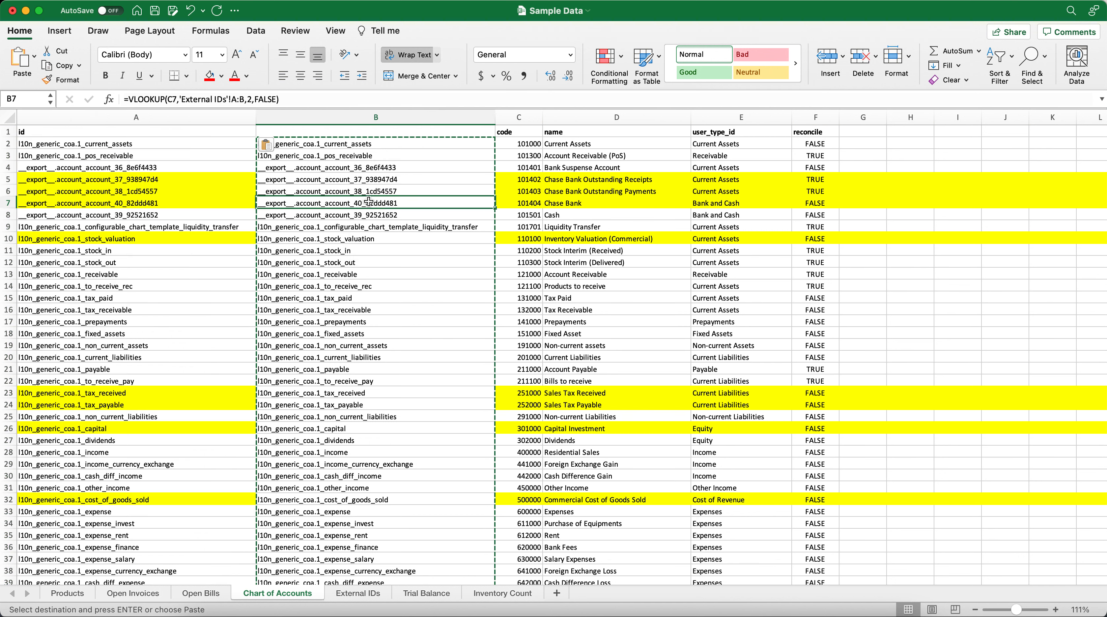
Delete the lookup helper column B from the Chart of Accounts sheet and save the workbook.
{"action": "left_click", "coordinate": [358, 108]}
{"action": "right_click", "coordinate": [359, 124]}
{"action": "left_click", "coordinate": [385, 208]}
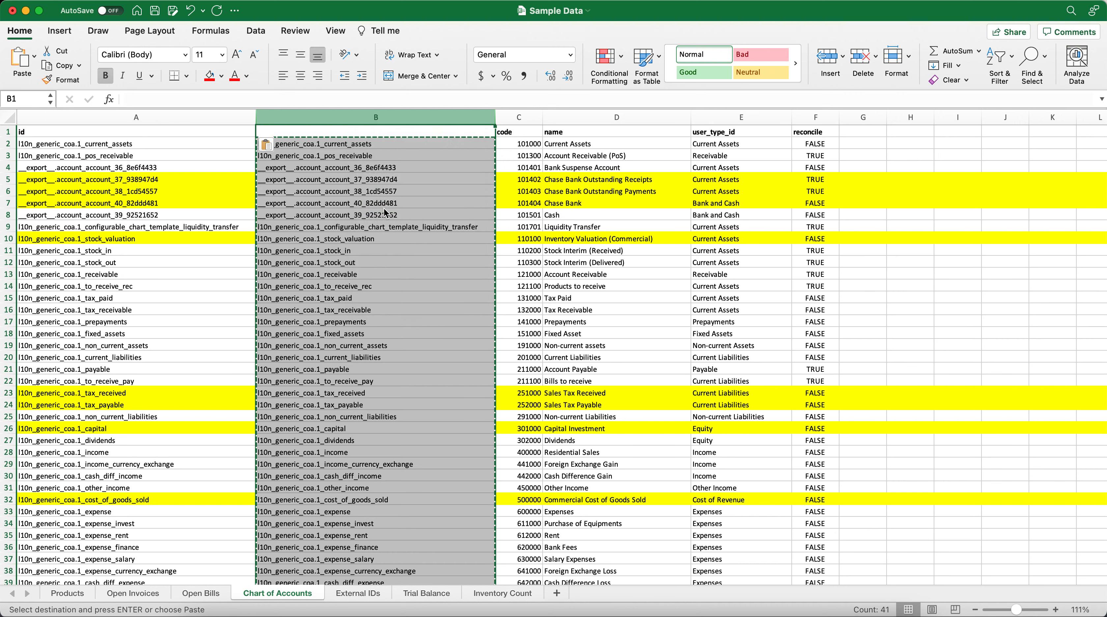
{"action": "key", "text": "super+s"}
Delete the External IDs sheet permanently and return to the Chart of Accounts sheet.
{"action": "left_click", "coordinate": [358, 594]}
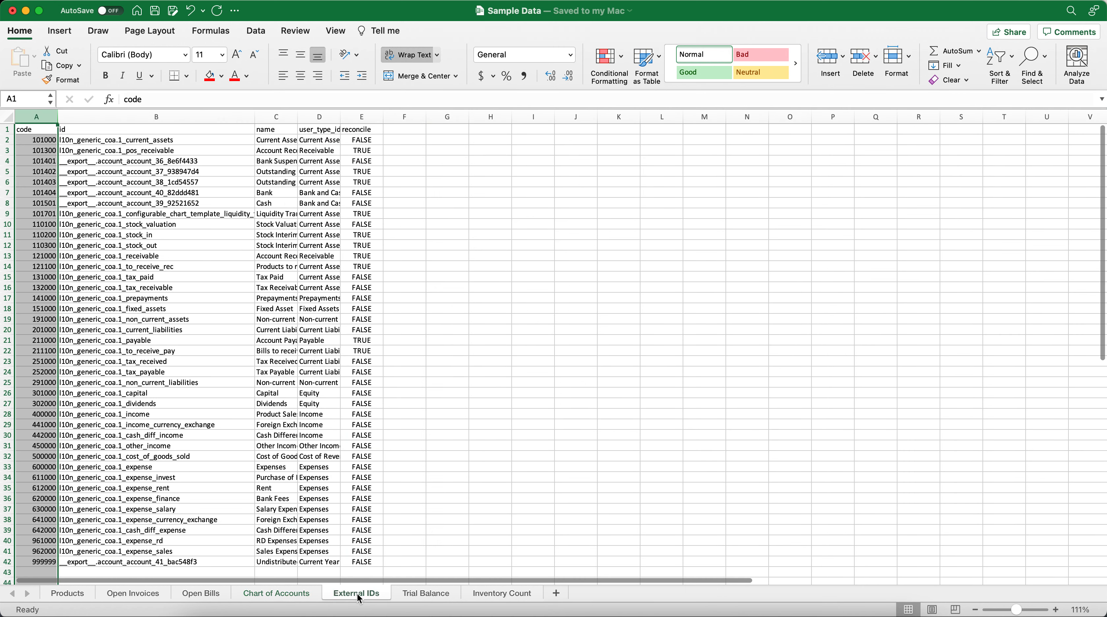
{"action": "right_click", "coordinate": [359, 597]}
{"action": "left_click", "coordinate": [393, 459]}
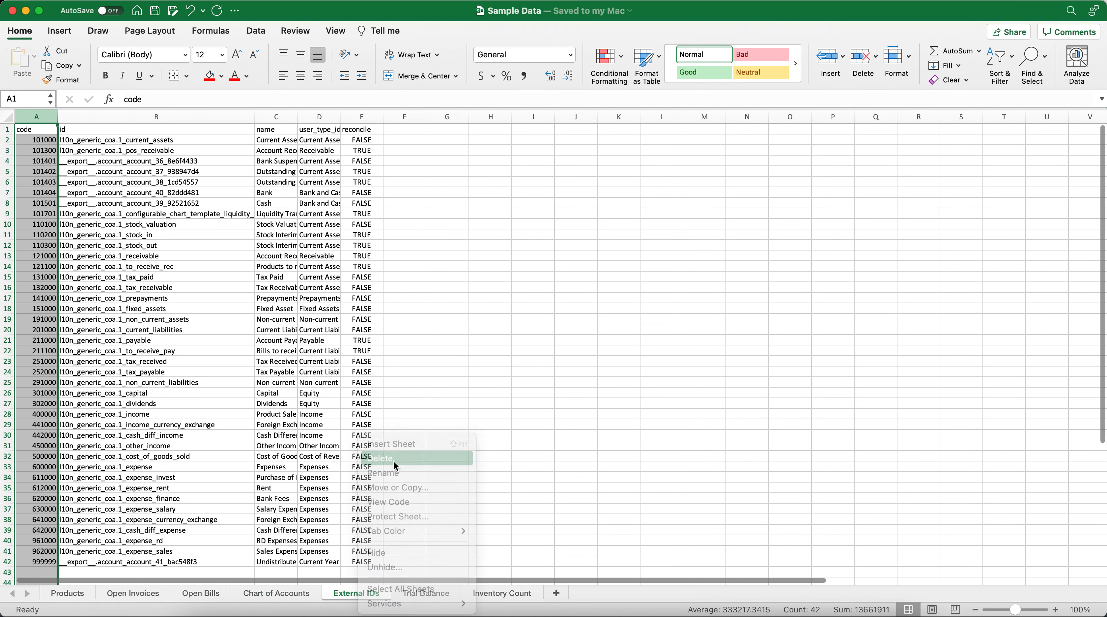
{"action": "left_click", "coordinate": [580, 237]}
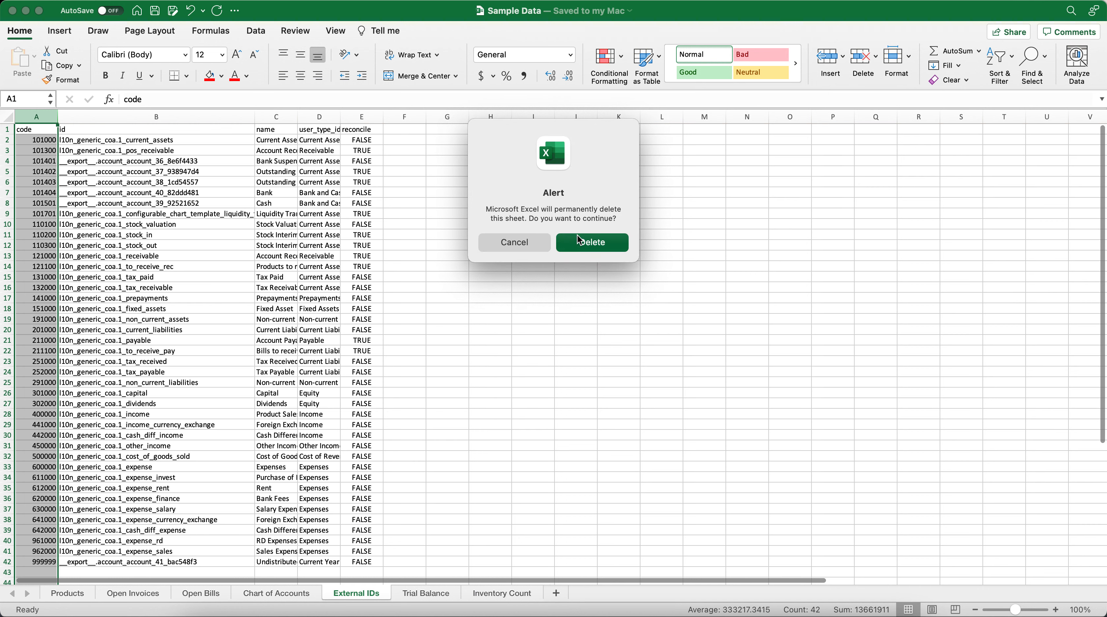
{"action": "left_click", "coordinate": [307, 596]}
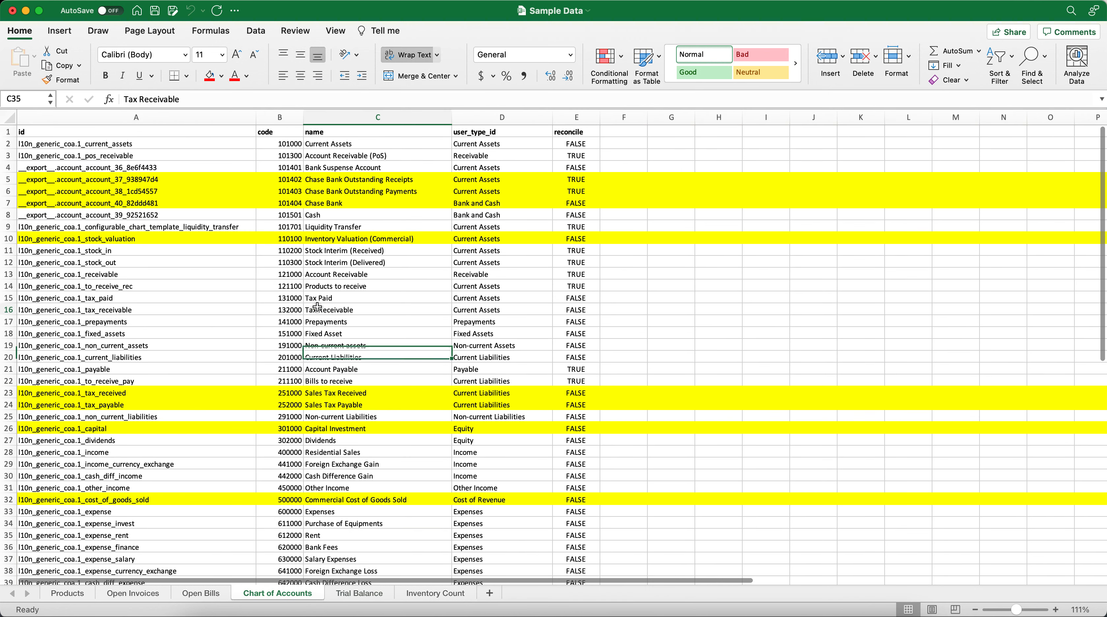
Switch to Odoo and close the Export Data dialog.
{"action": "key", "text": "super+Tab"}
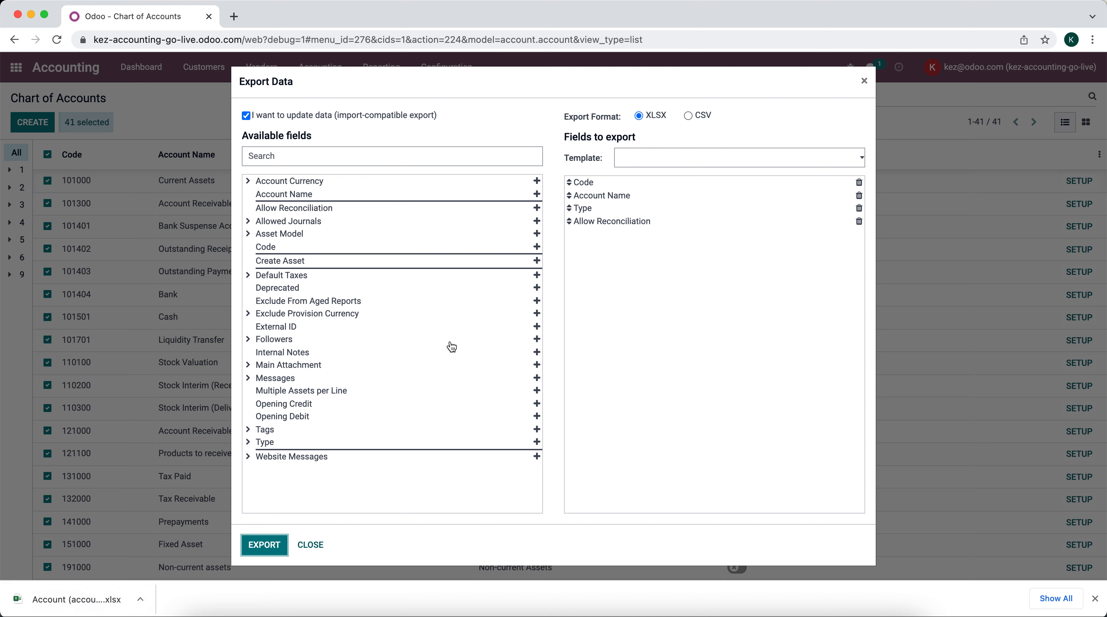
{"action": "left_click", "coordinate": [311, 580]}
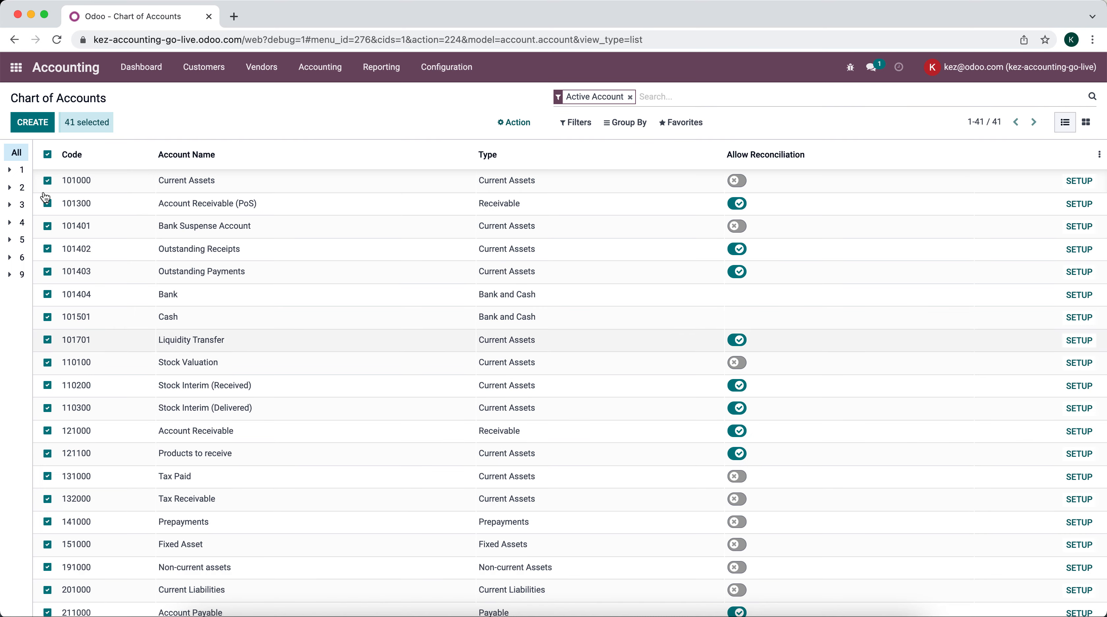
Deselect all accounts and load Sample Data.xlsx into the record import for the chart of accounts.
{"action": "left_click", "coordinate": [48, 154]}
{"action": "left_click", "coordinate": [668, 125]}
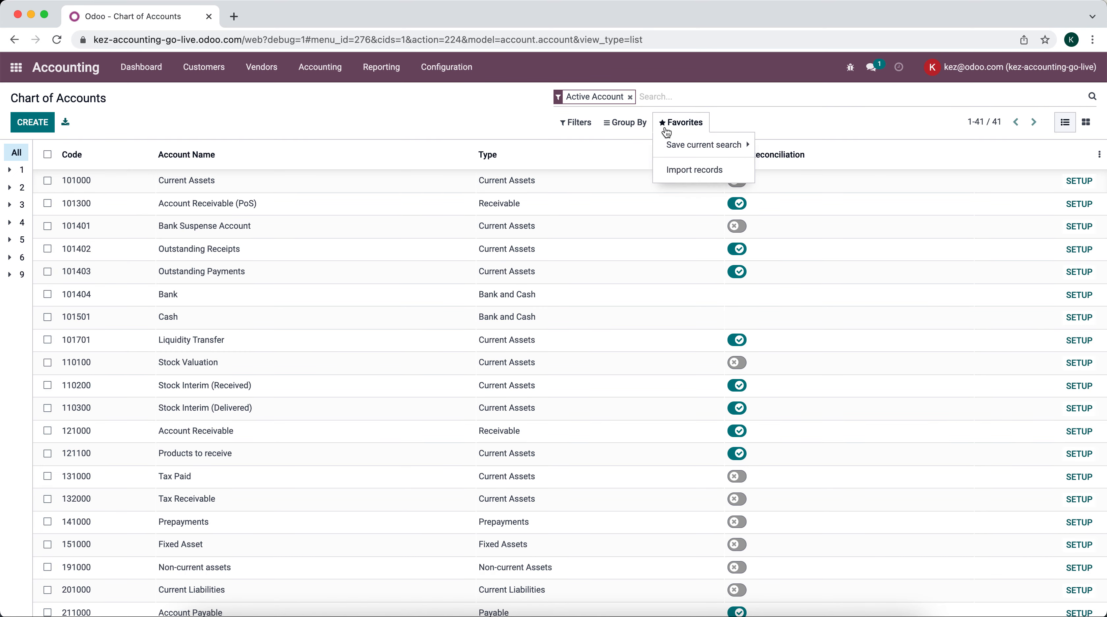
{"action": "left_click", "coordinate": [673, 169]}
{"action": "left_click", "coordinate": [41, 127]}
{"action": "double_click", "coordinate": [437, 231]}
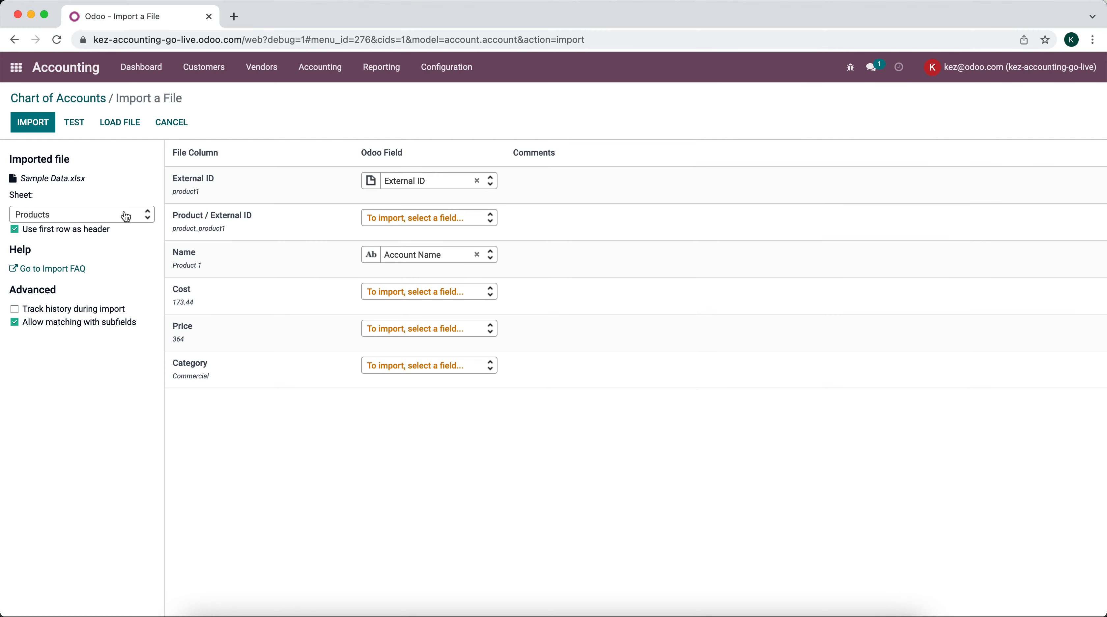
Select the Chart of Accounts sheet of the loaded file, test the import, and import its records.
{"action": "left_click", "coordinate": [129, 214]}
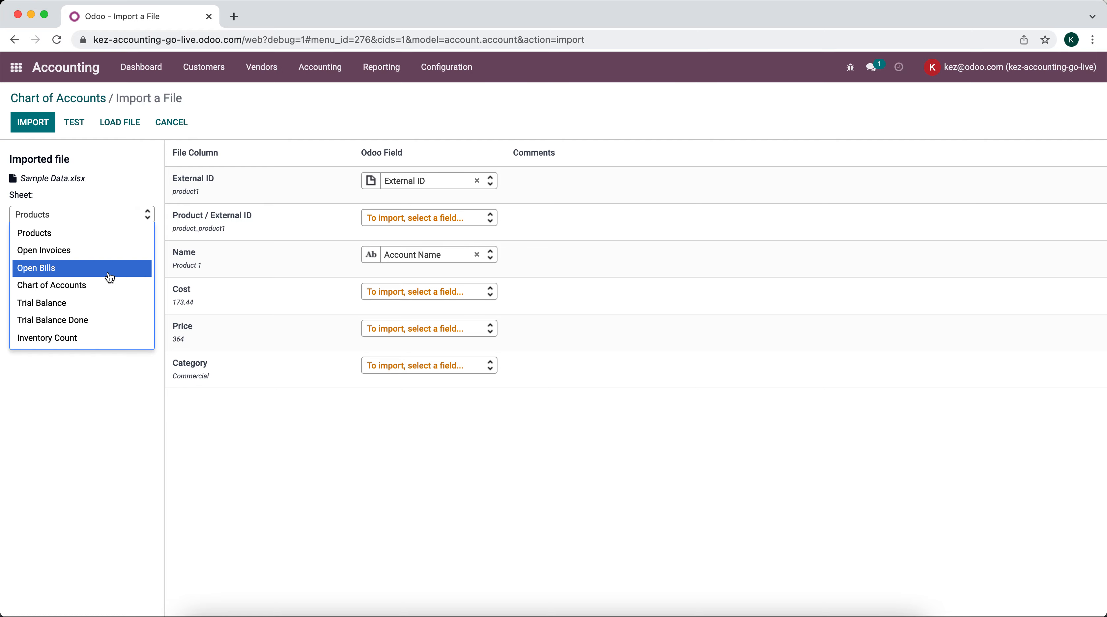
{"action": "left_click", "coordinate": [101, 286]}
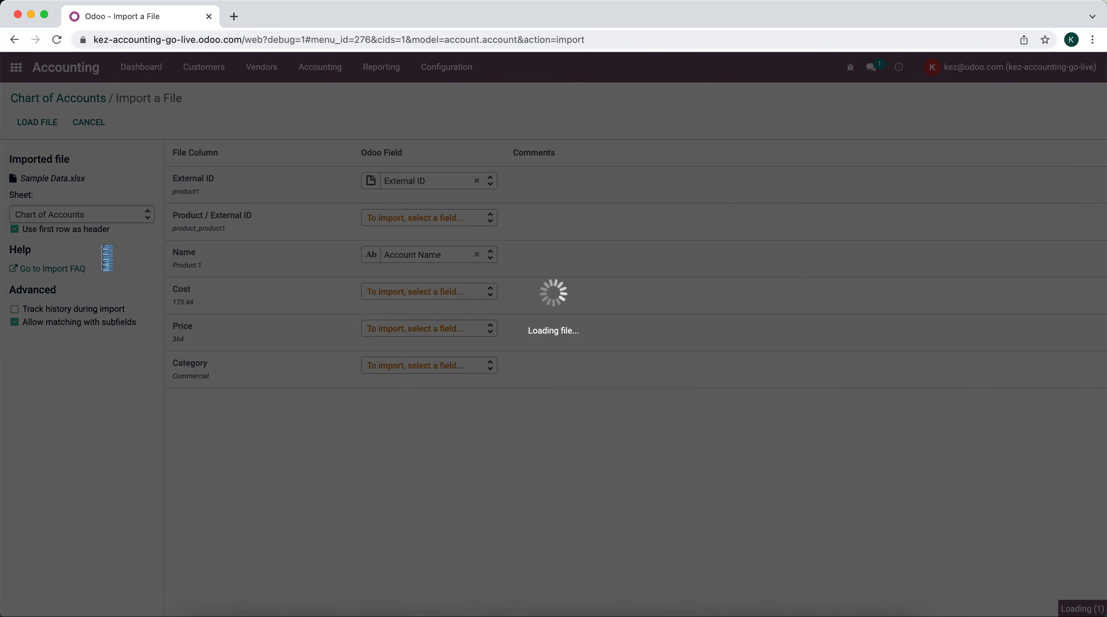
{"action": "left_click", "coordinate": [80, 126]}
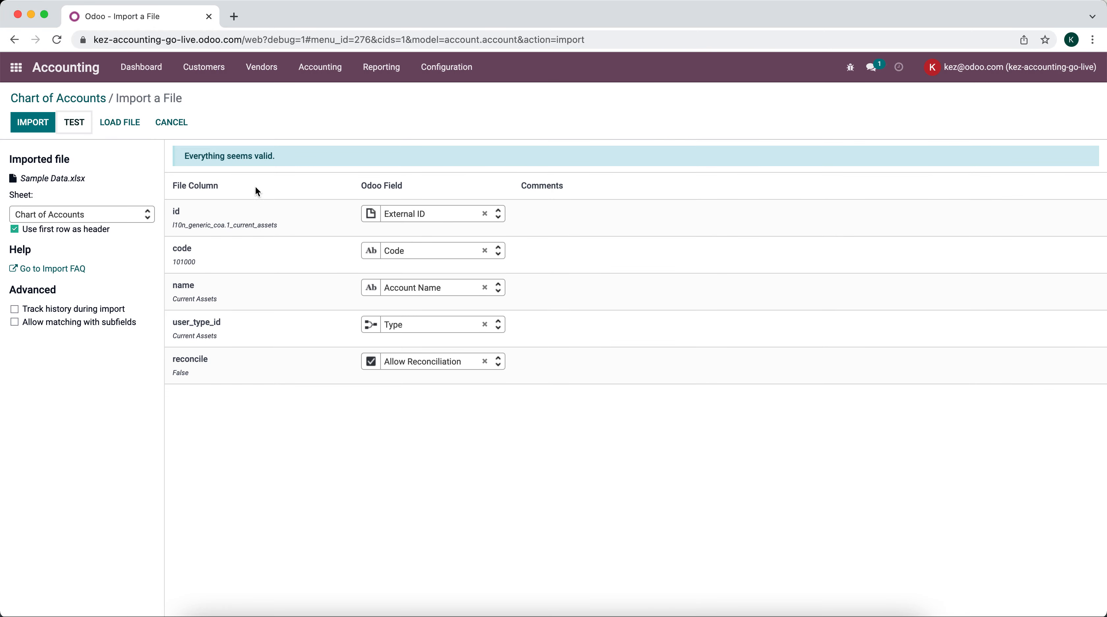
{"action": "left_click", "coordinate": [45, 125]}
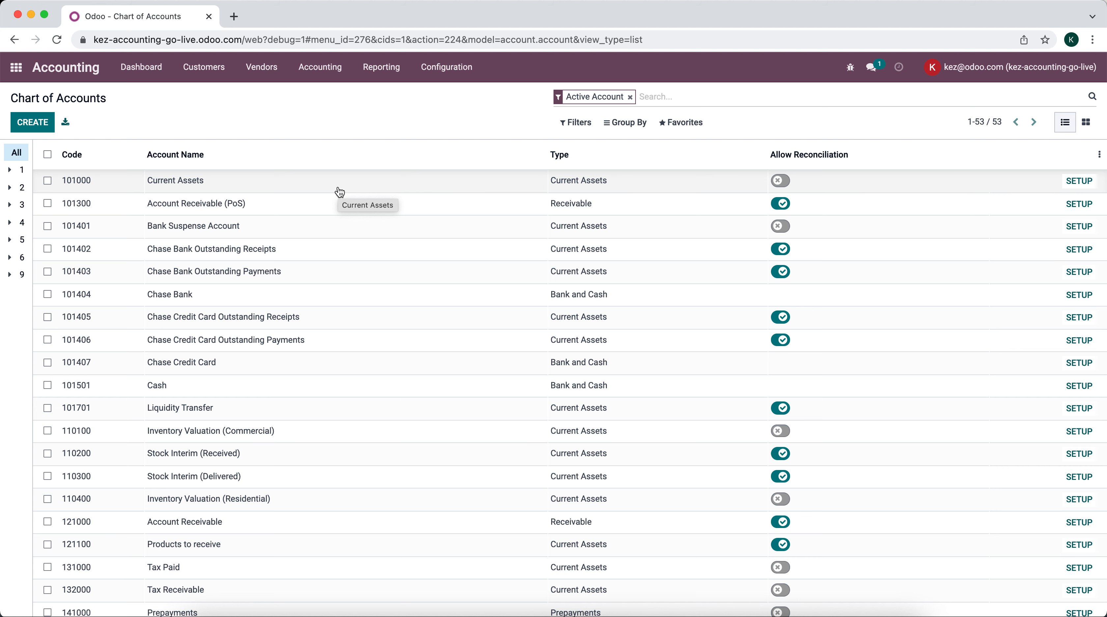
Review the imported accounts through to the clearing accounts, and check the Inventory Count sheet in Excel before returning to Odoo.
{"action": "scroll", "coordinate": [340, 192], "scroll_direction": "down", "scroll_amount": 5}
{"action": "scroll", "coordinate": [340, 192], "scroll_direction": "down", "scroll_amount": 8}
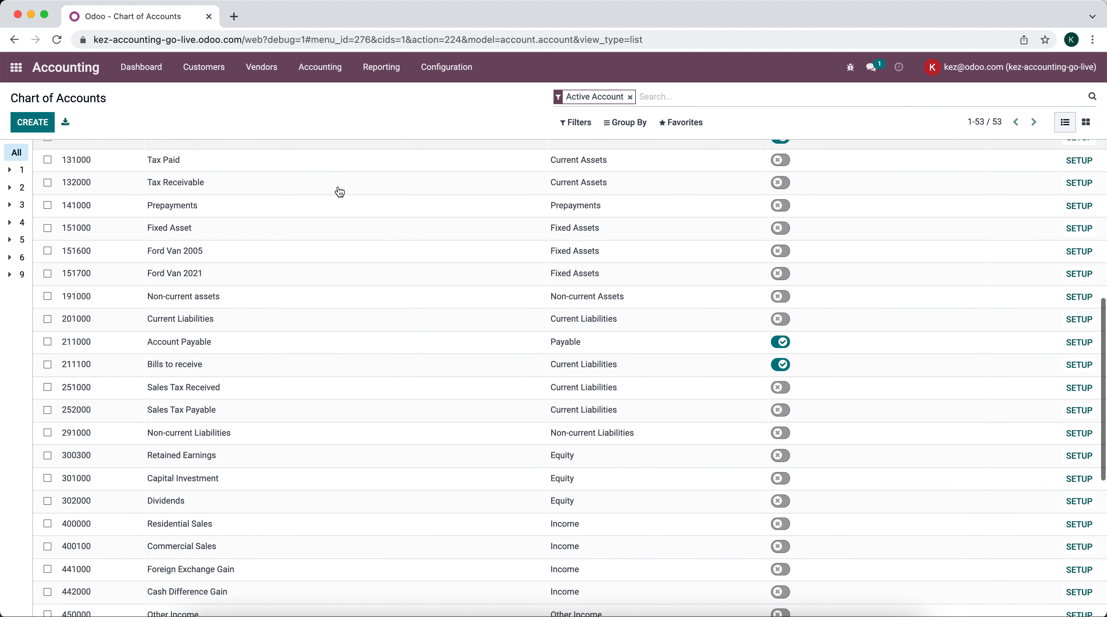
{"action": "scroll", "coordinate": [340, 192], "scroll_direction": "down", "scroll_amount": 3}
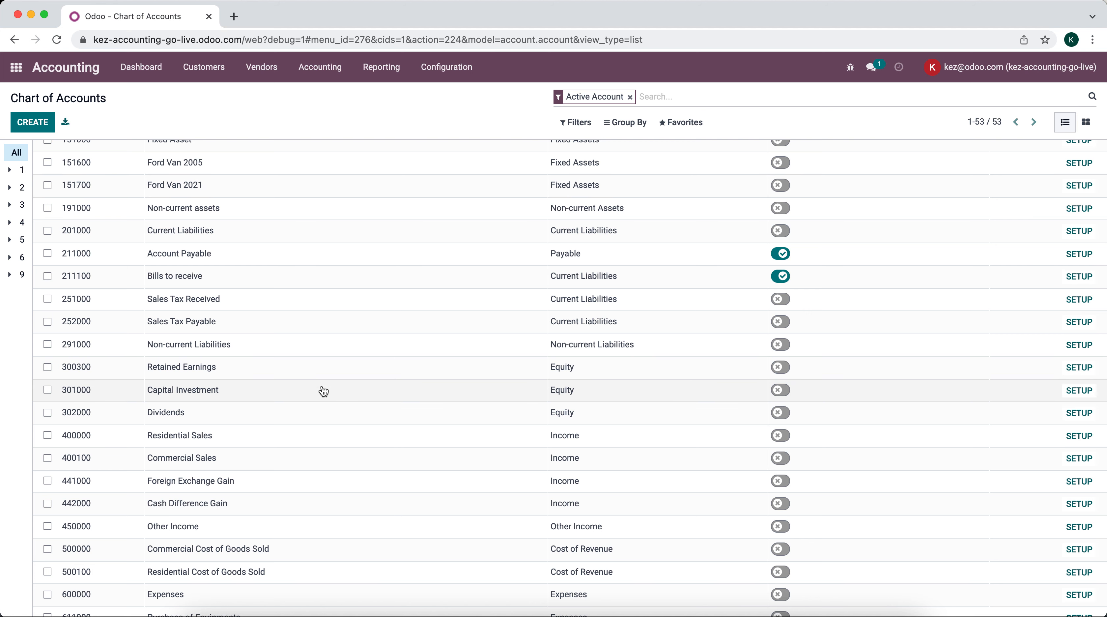
{"action": "scroll", "coordinate": [321, 393], "scroll_direction": "down", "scroll_amount": 6}
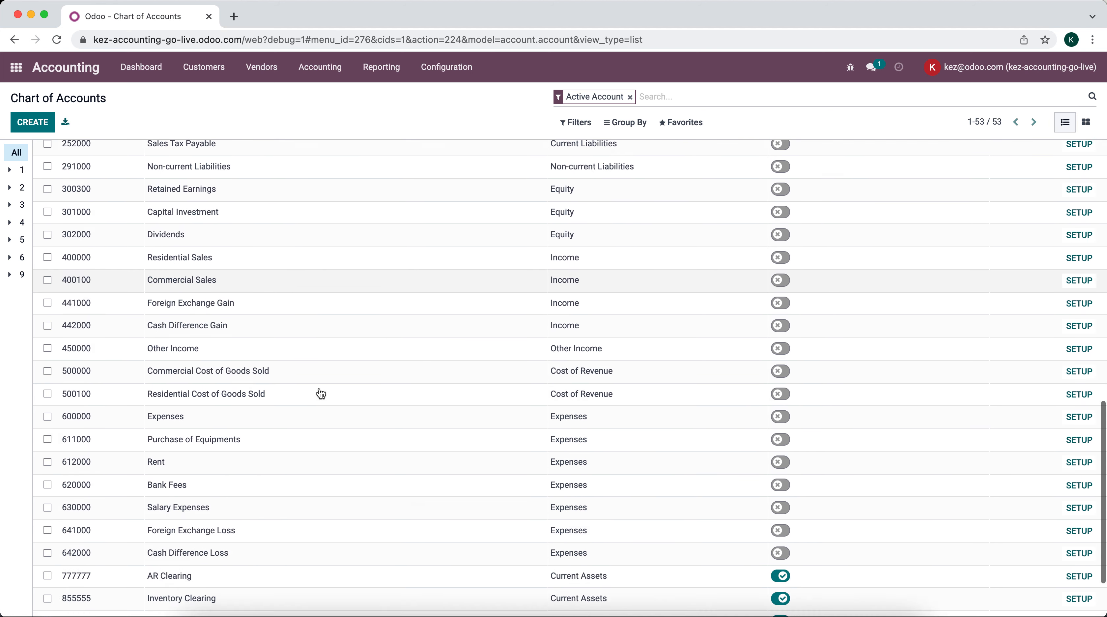
{"action": "scroll", "coordinate": [321, 393], "scroll_direction": "down", "scroll_amount": 3}
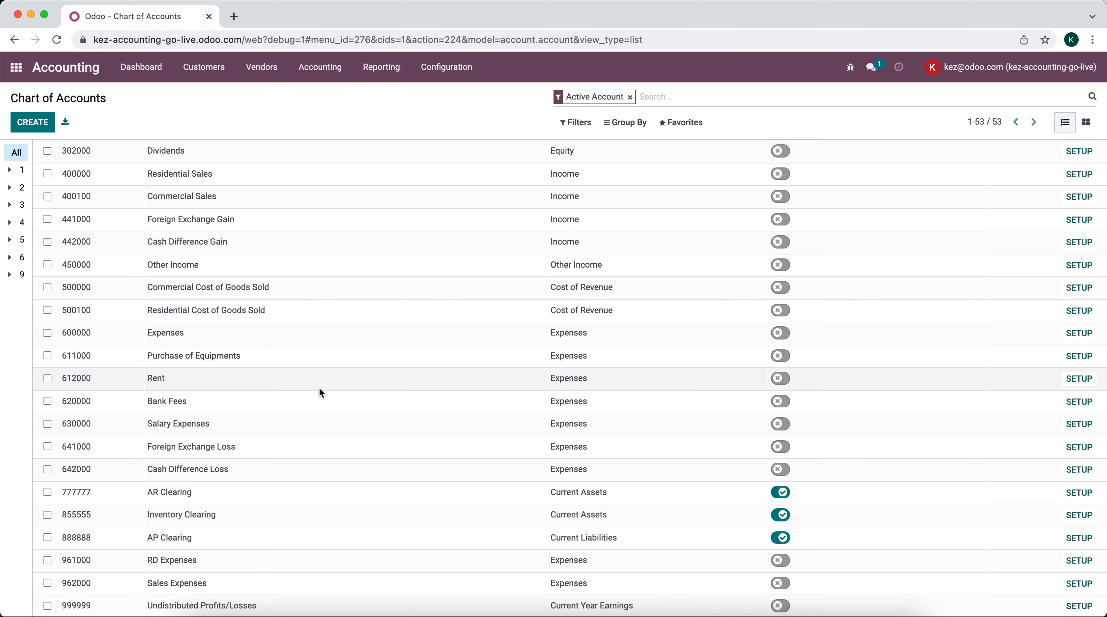
{"action": "key", "text": "super+Tab"}
{"action": "left_click", "coordinate": [351, 336]}
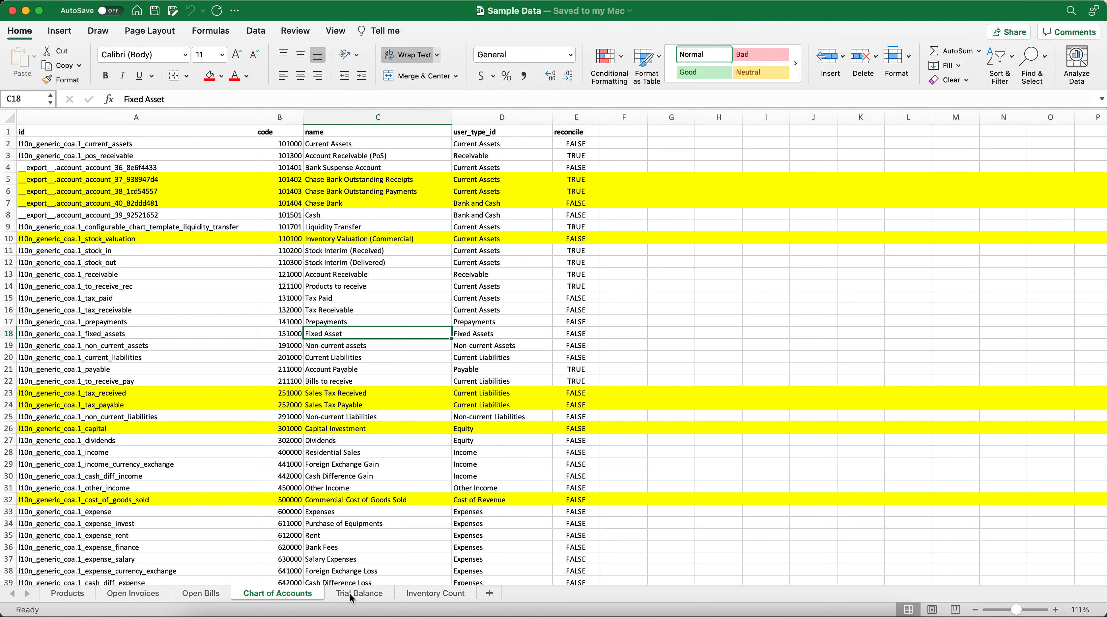
{"action": "left_click", "coordinate": [417, 597]}
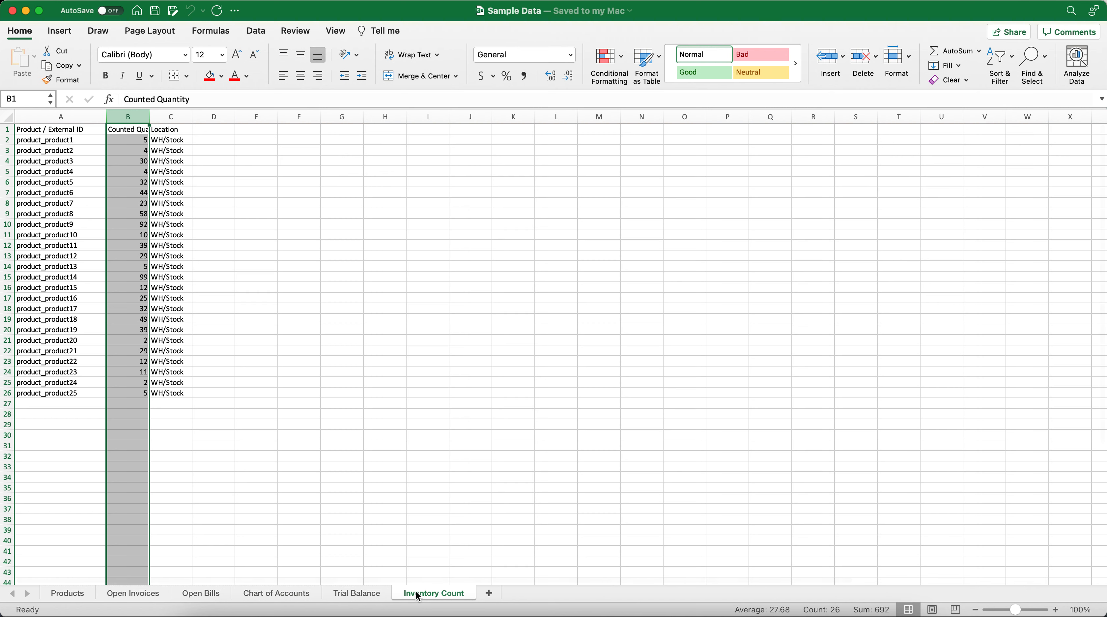
{"action": "key", "text": "super+Tab"}
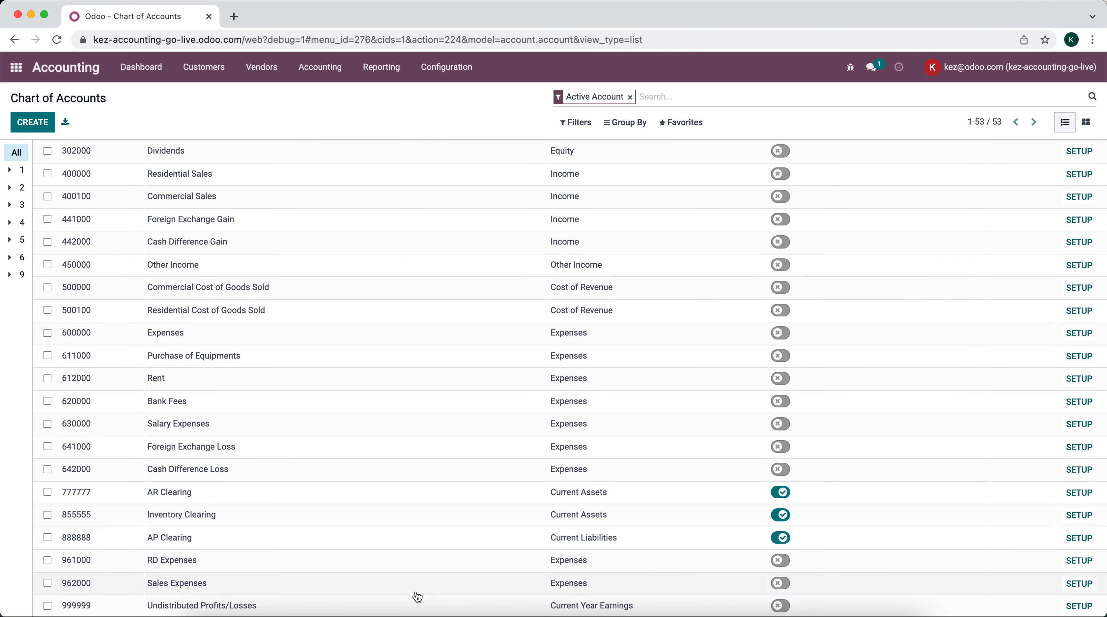
In the Inventory app's locations, remove the Internal filter and open Virtual Locations/Inventory adjustment for editing.
{"action": "left_click", "coordinate": [16, 69]}
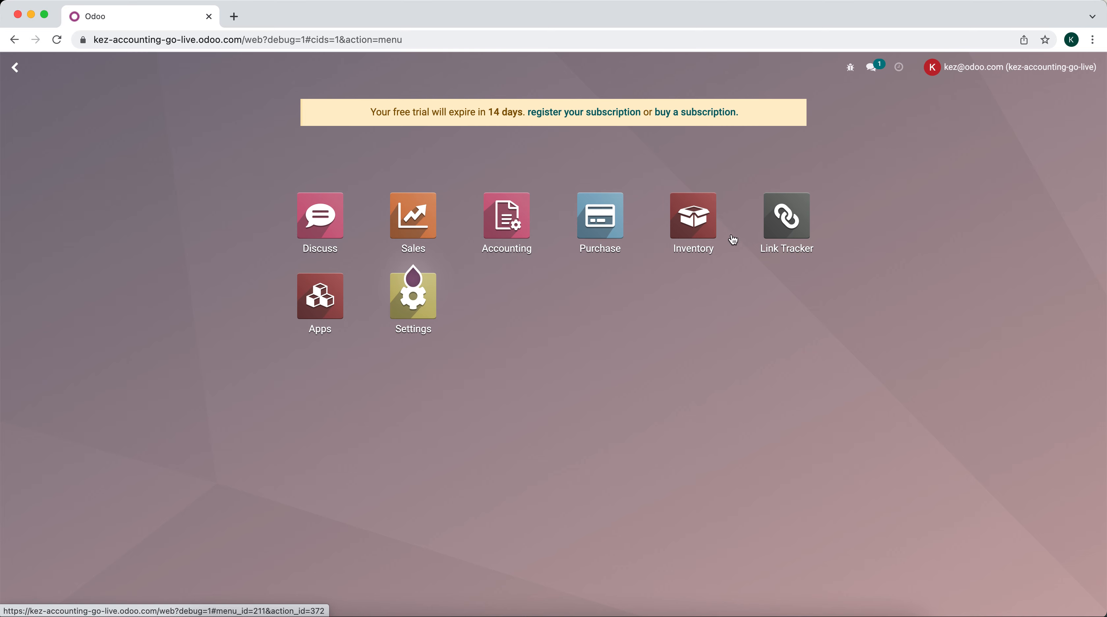
{"action": "left_click", "coordinate": [686, 237]}
{"action": "left_click", "coordinate": [300, 67]}
{"action": "mouse_move", "coordinate": [366, 68]}
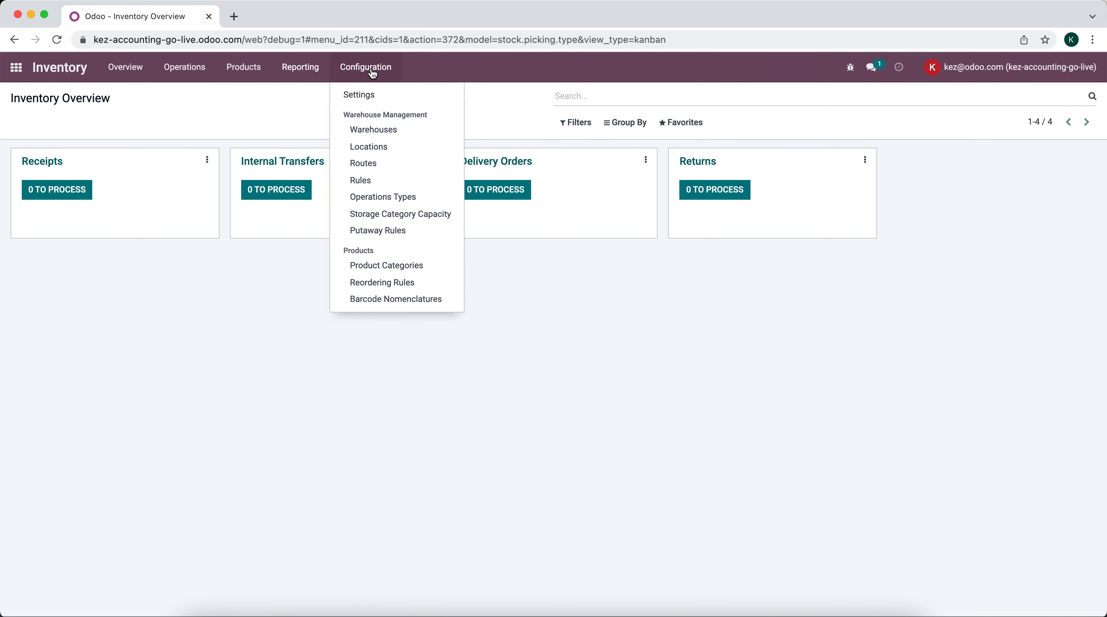
{"action": "left_click", "coordinate": [385, 145]}
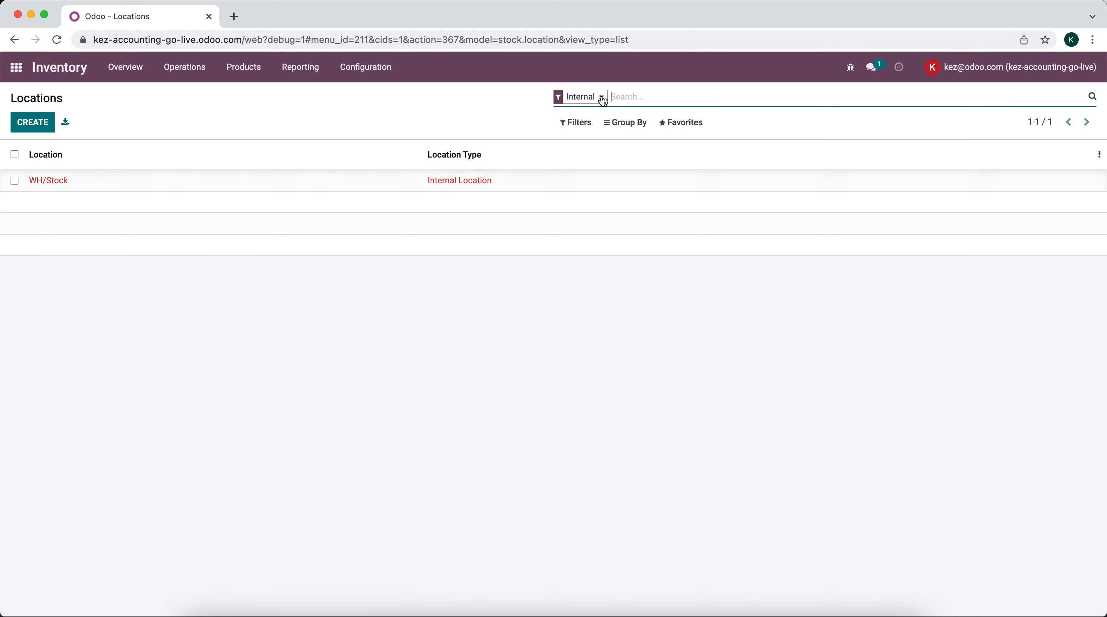
{"action": "left_click", "coordinate": [602, 99]}
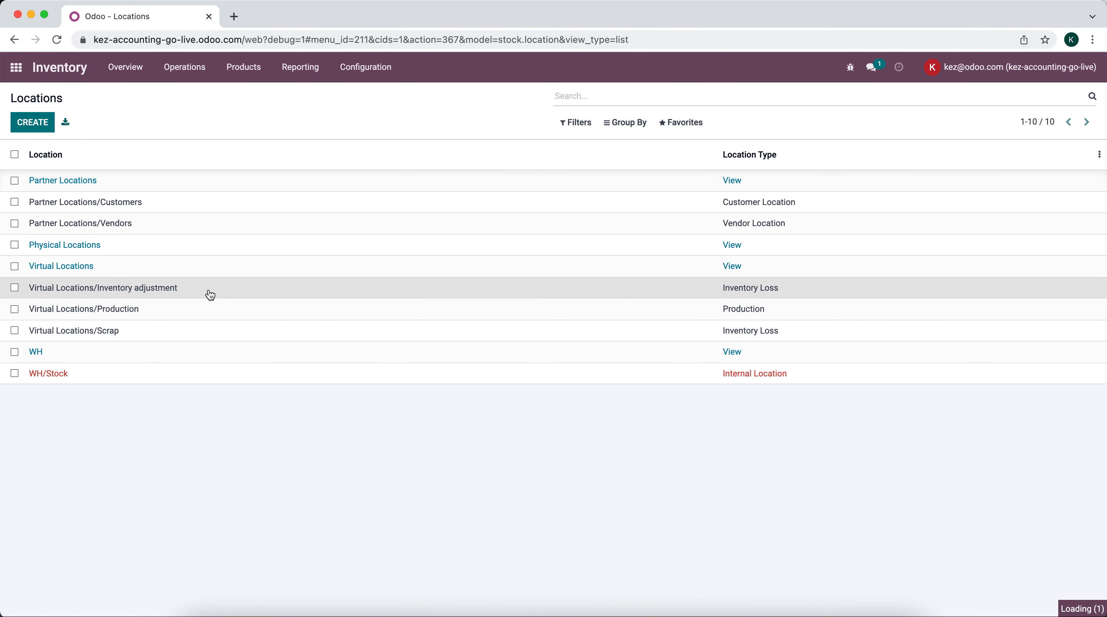
{"action": "left_click", "coordinate": [209, 291]}
{"action": "left_click", "coordinate": [27, 122]}
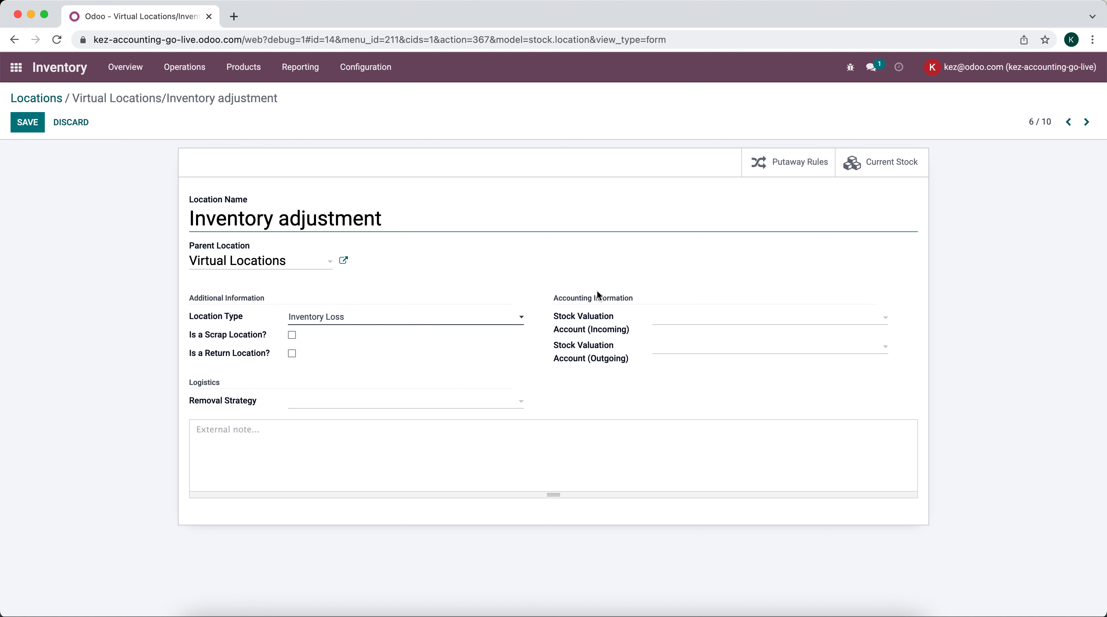
Set both the incoming and outgoing stock valuation accounts to 855555 Inventory Clearing and save the location.
{"action": "left_click", "coordinate": [704, 319]}
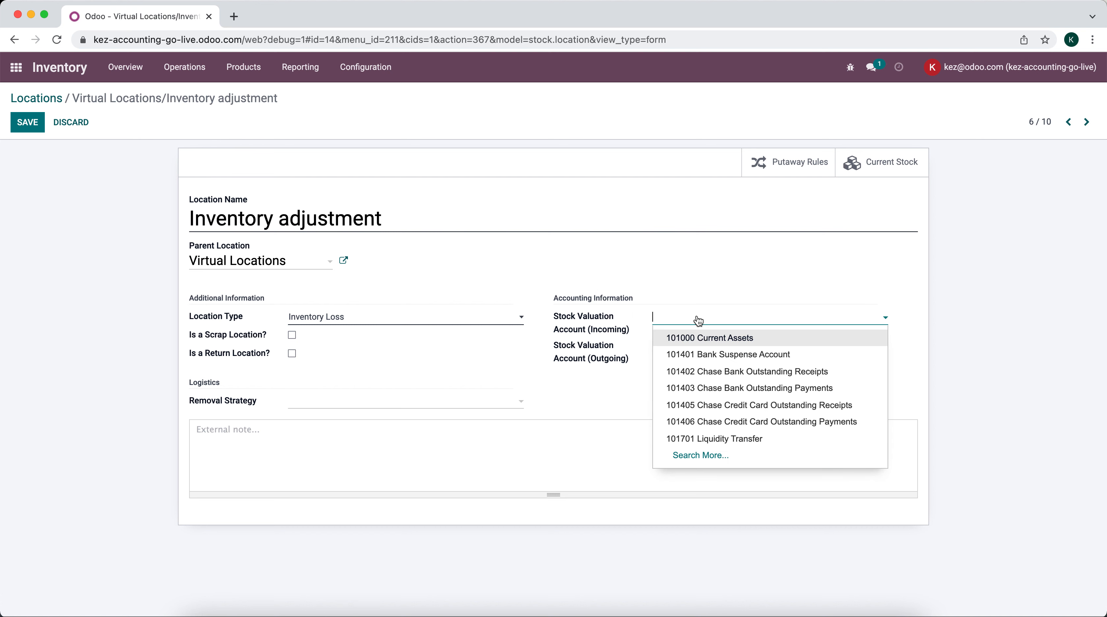
{"action": "type", "text": "855"}
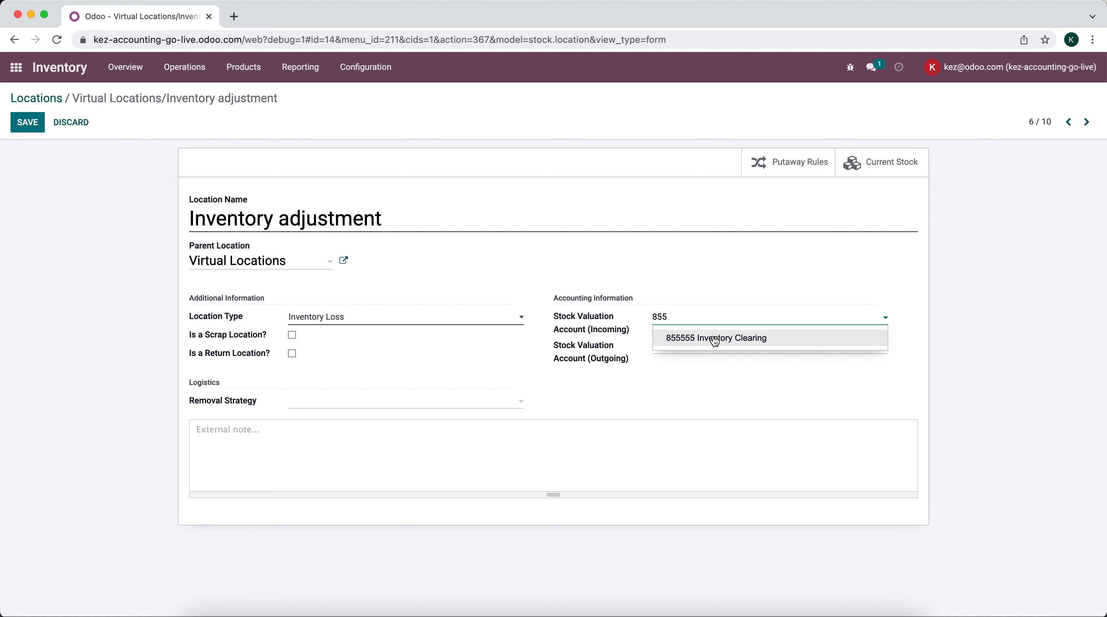
{"action": "left_click", "coordinate": [715, 339]}
{"action": "left_click", "coordinate": [712, 349]}
{"action": "type", "text": "855"}
{"action": "left_click", "coordinate": [715, 367]}
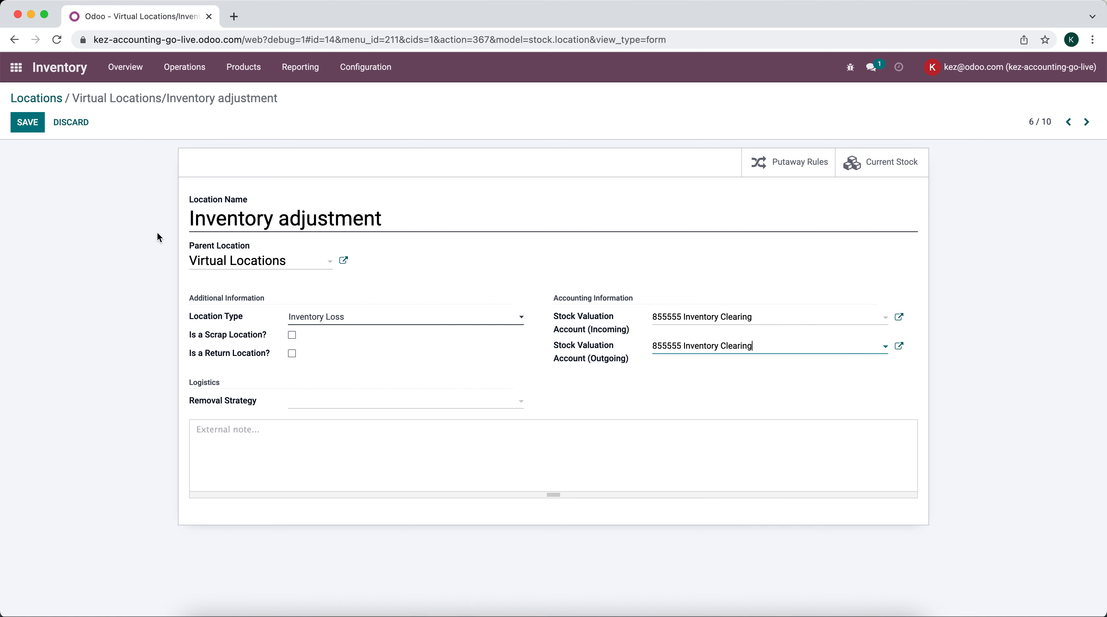
{"action": "left_click", "coordinate": [29, 124]}
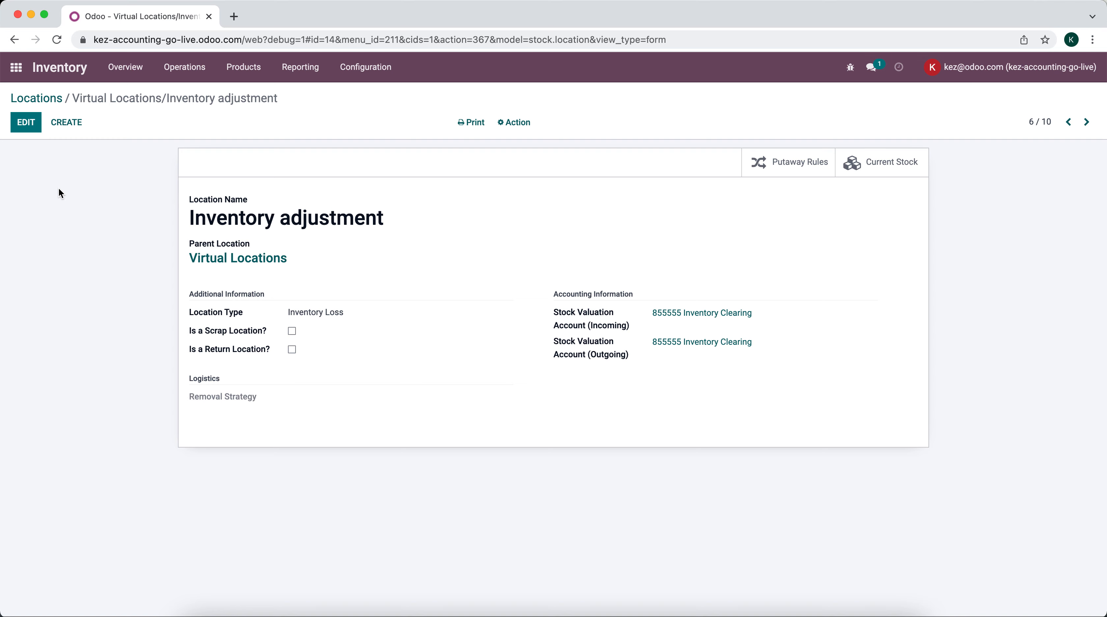
Open the Commercial product category from the Inventory app's configuration for editing.
{"action": "left_click", "coordinate": [17, 67]}
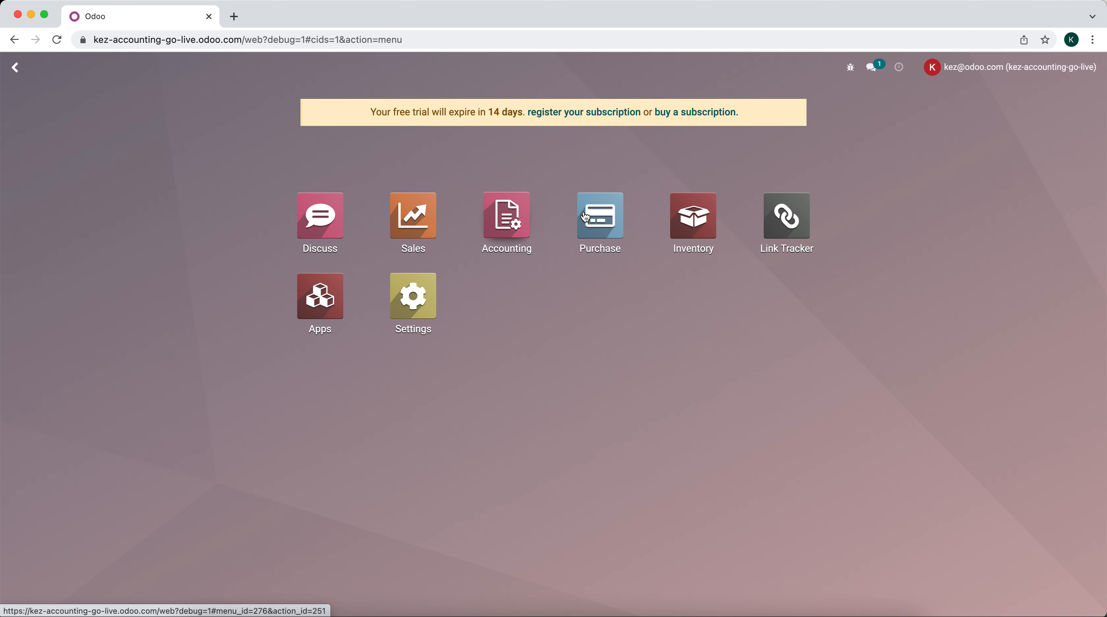
{"action": "left_click", "coordinate": [664, 230]}
{"action": "left_click", "coordinate": [354, 68]}
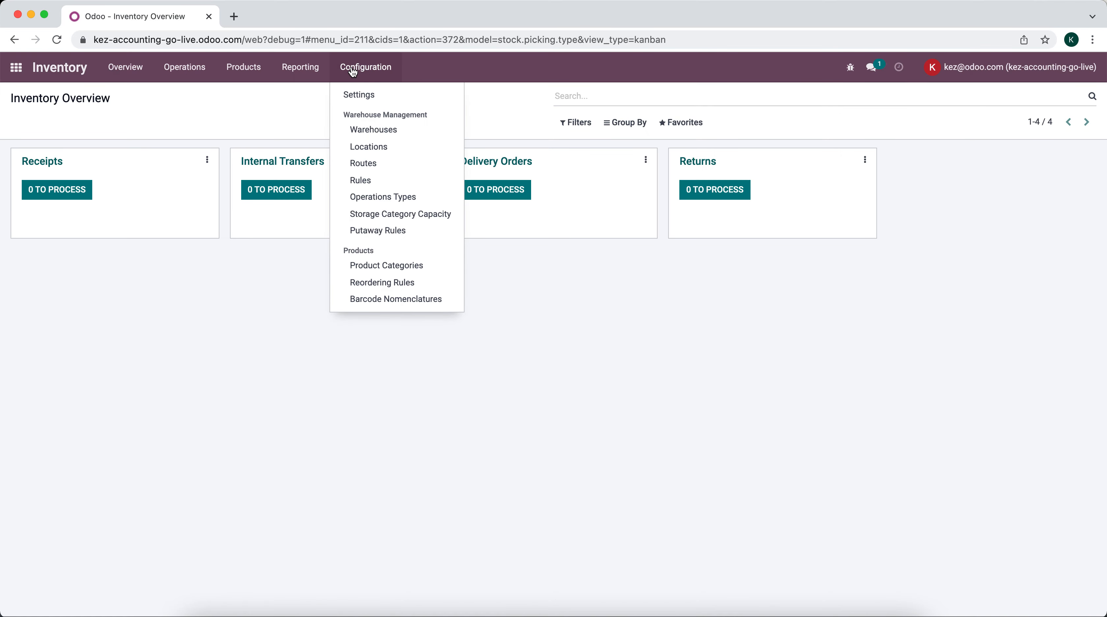
{"action": "left_click", "coordinate": [386, 265]}
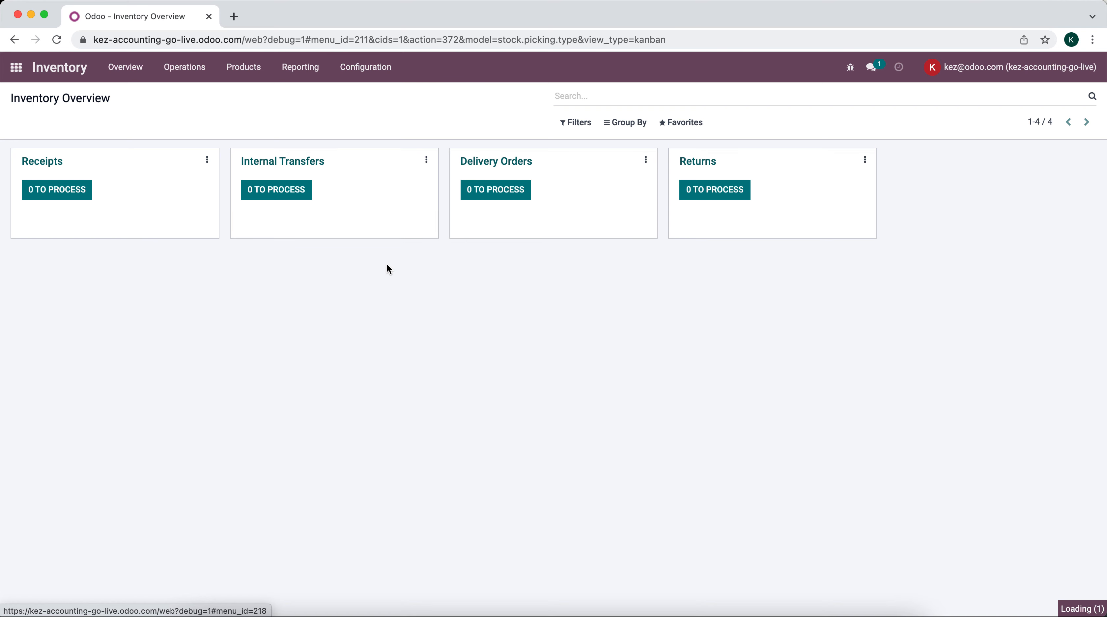
{"action": "left_click", "coordinate": [192, 245]}
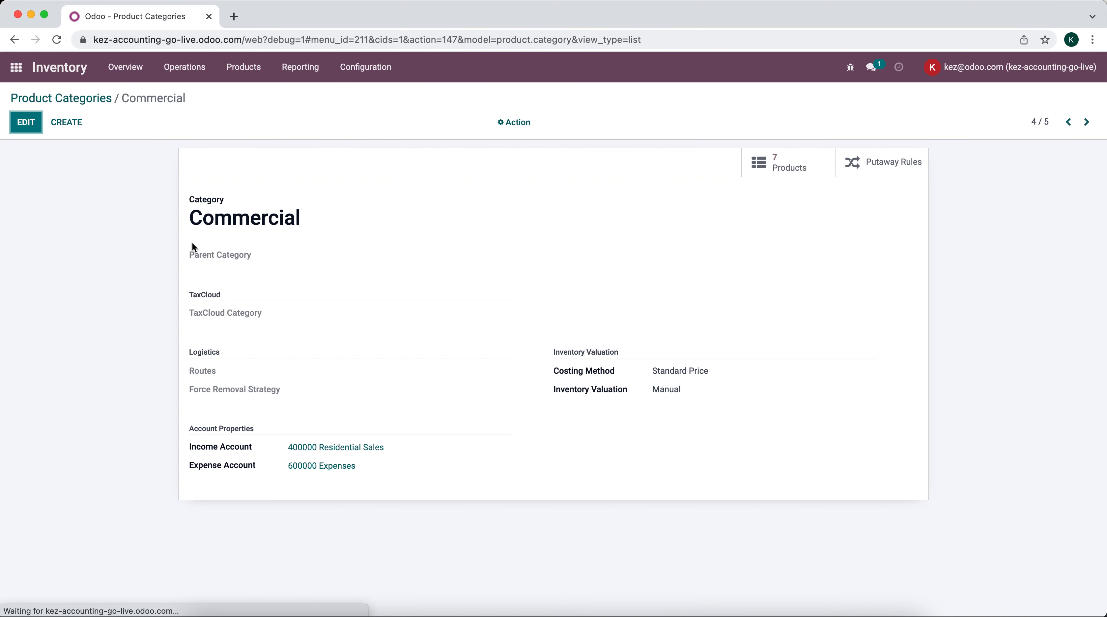
{"action": "left_click", "coordinate": [26, 122]}
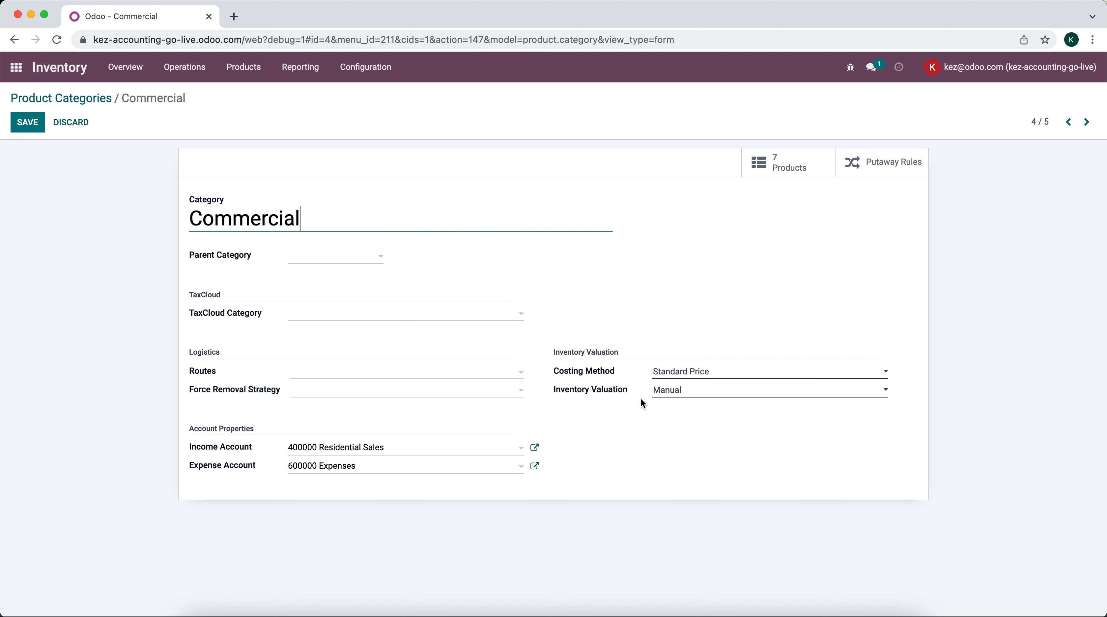
Set the Commercial category's inventory valuation to Automated and its force removal strategy to First In First Out (FIFO).
{"action": "left_click", "coordinate": [697, 390]}
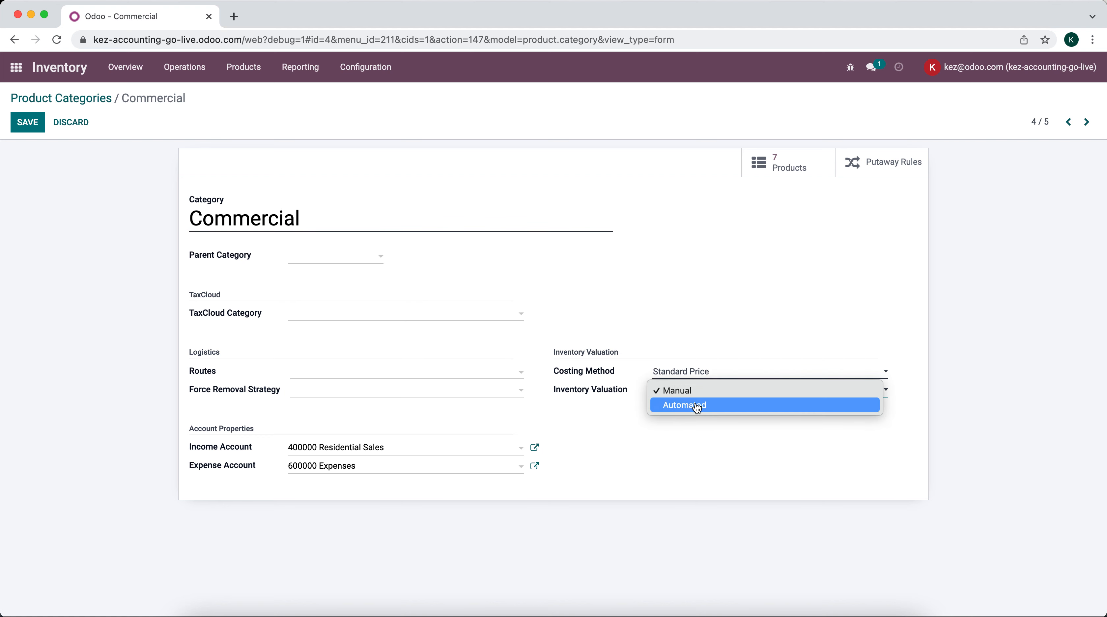
{"action": "left_click", "coordinate": [696, 405]}
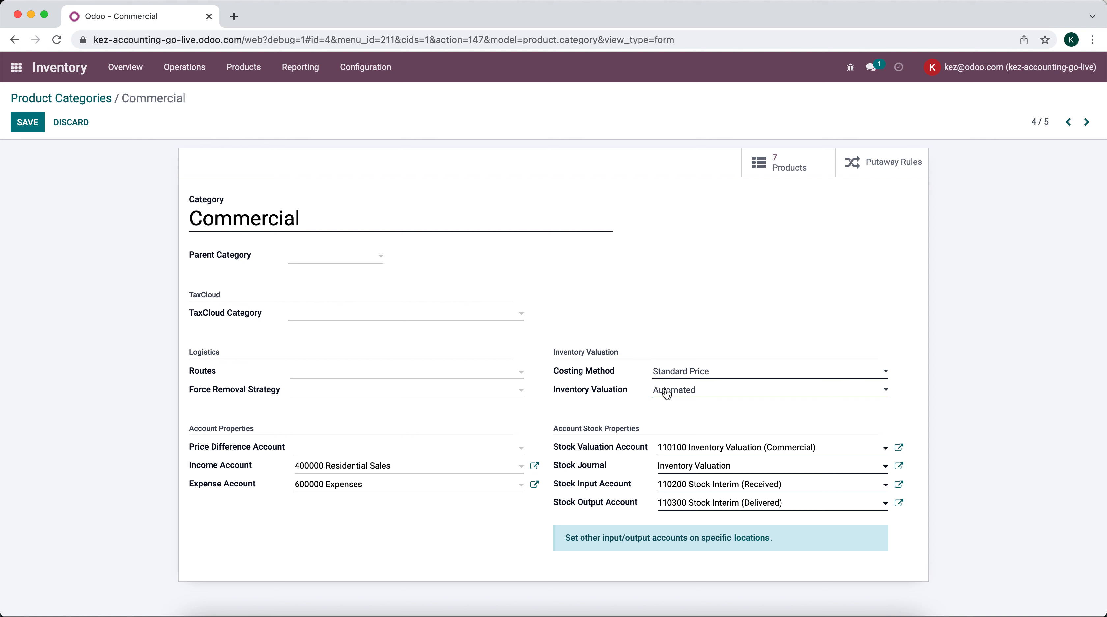
{"action": "left_click", "coordinate": [390, 391]}
{"action": "left_click", "coordinate": [391, 409]}
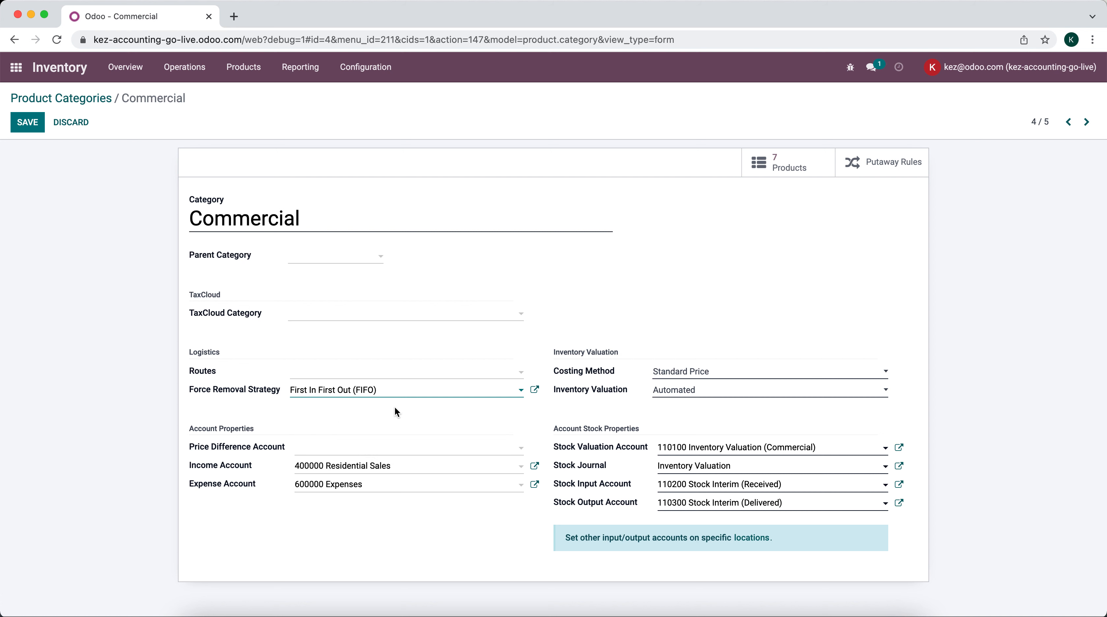
Set the category's income account to 400100 Commercial Sales and its expense account to 500000 Commercial Cost of Goods Sold.
{"action": "left_click", "coordinate": [406, 469]}
{"action": "type", "text": "co"}
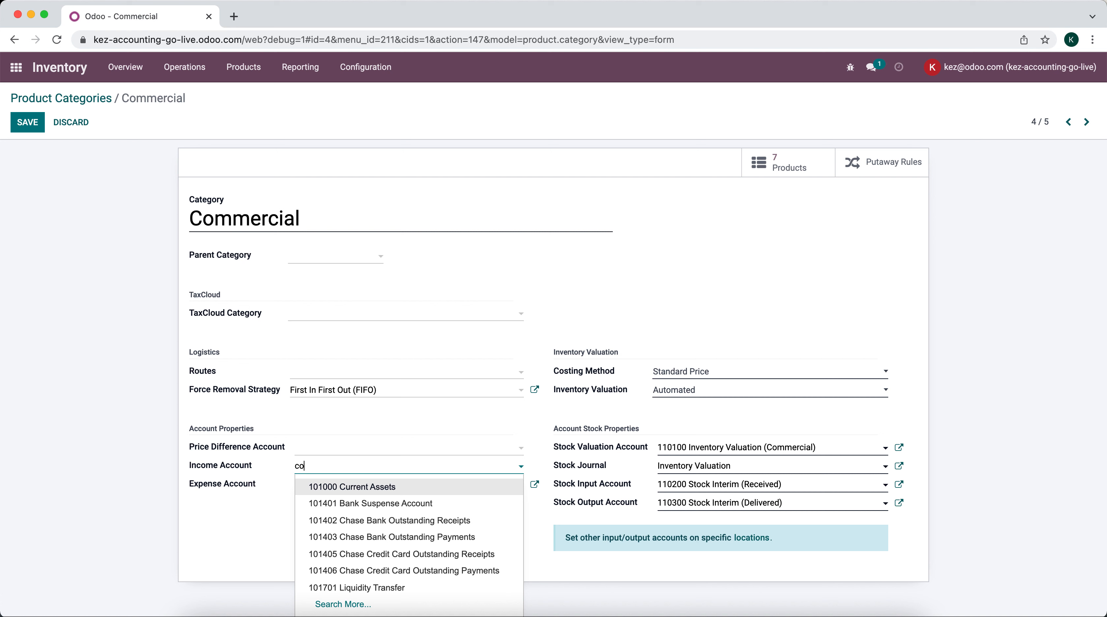
{"action": "type", "text": "mmer"}
{"action": "left_click", "coordinate": [410, 502]}
{"action": "left_click", "coordinate": [410, 494]}
{"action": "key", "text": "BackSpace"}
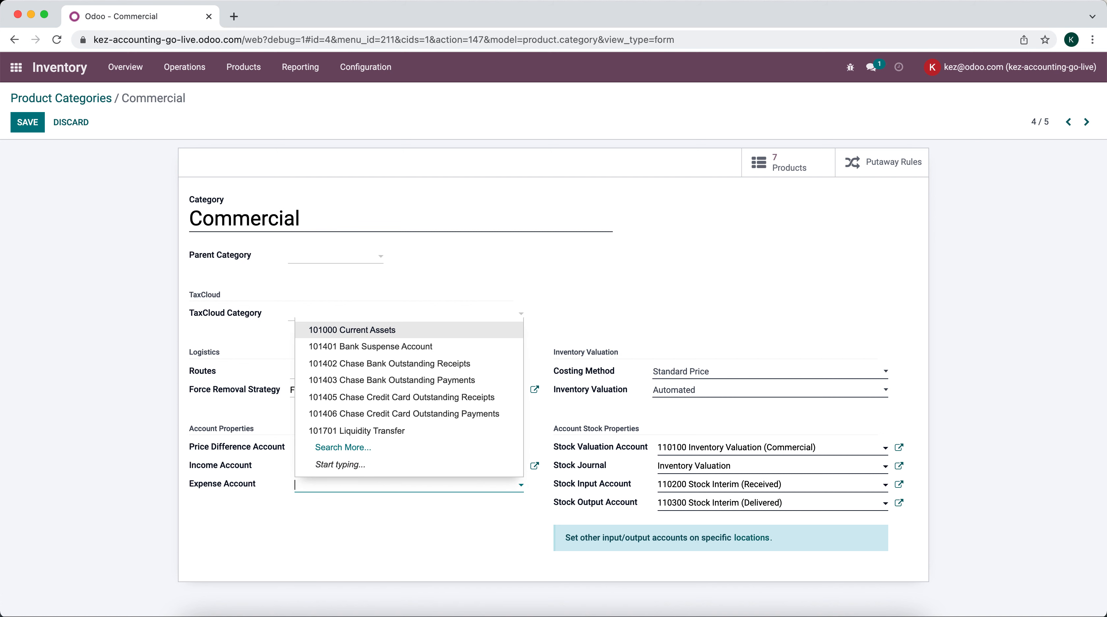
{"action": "type", "text": "commer"}
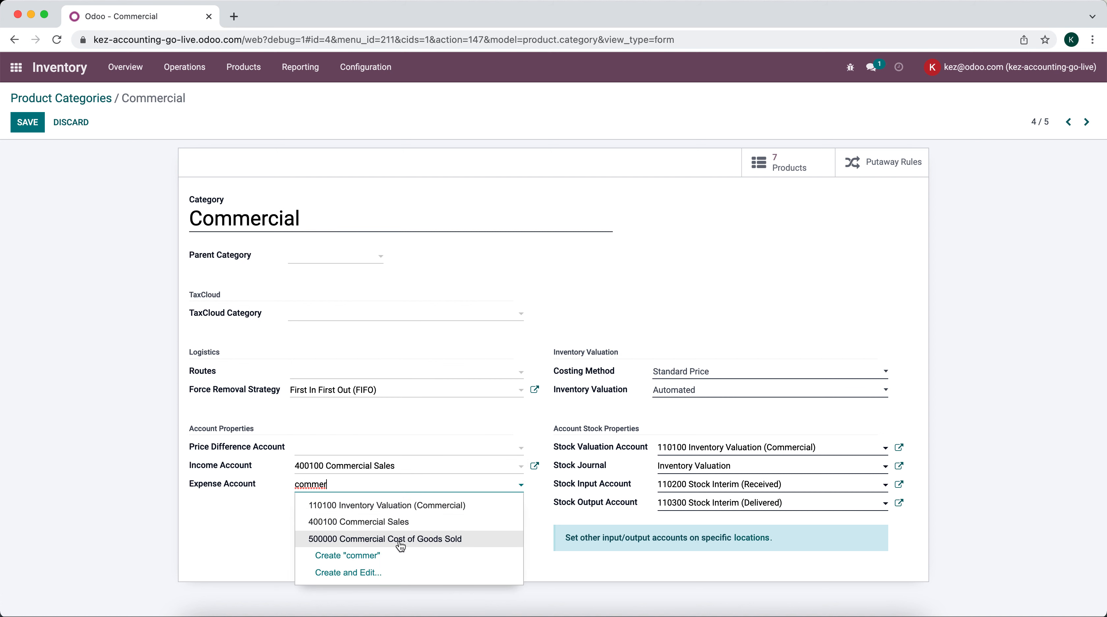
{"action": "left_click", "coordinate": [431, 547]}
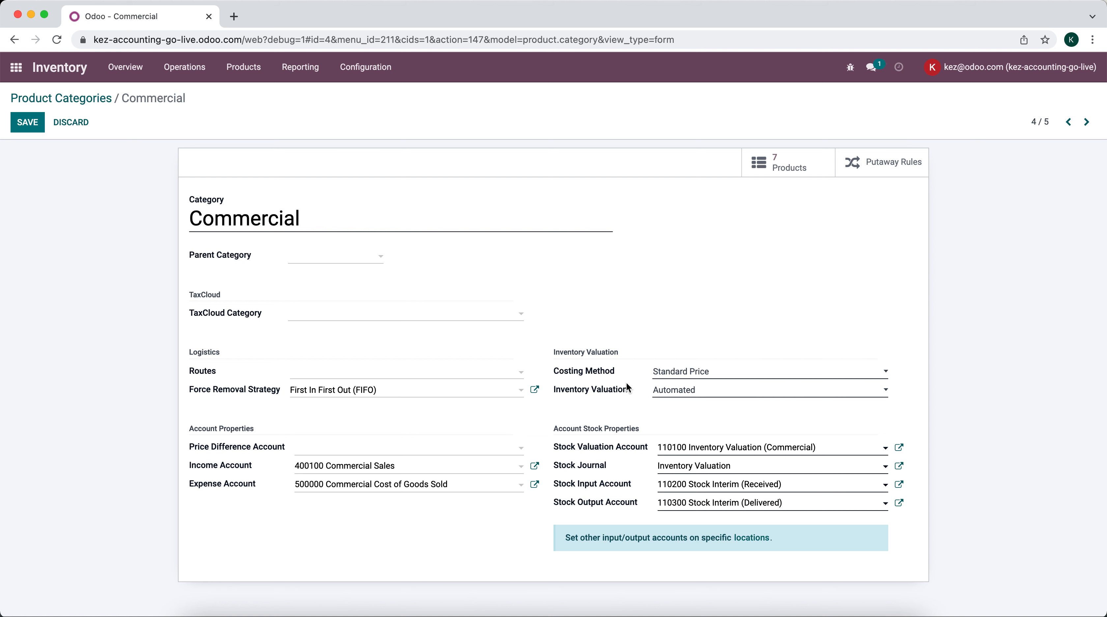
Set the Commercial category's costing method to Average Cost (AVCO), accept the cost method change, and save the category.
{"action": "left_click", "coordinate": [687, 377]}
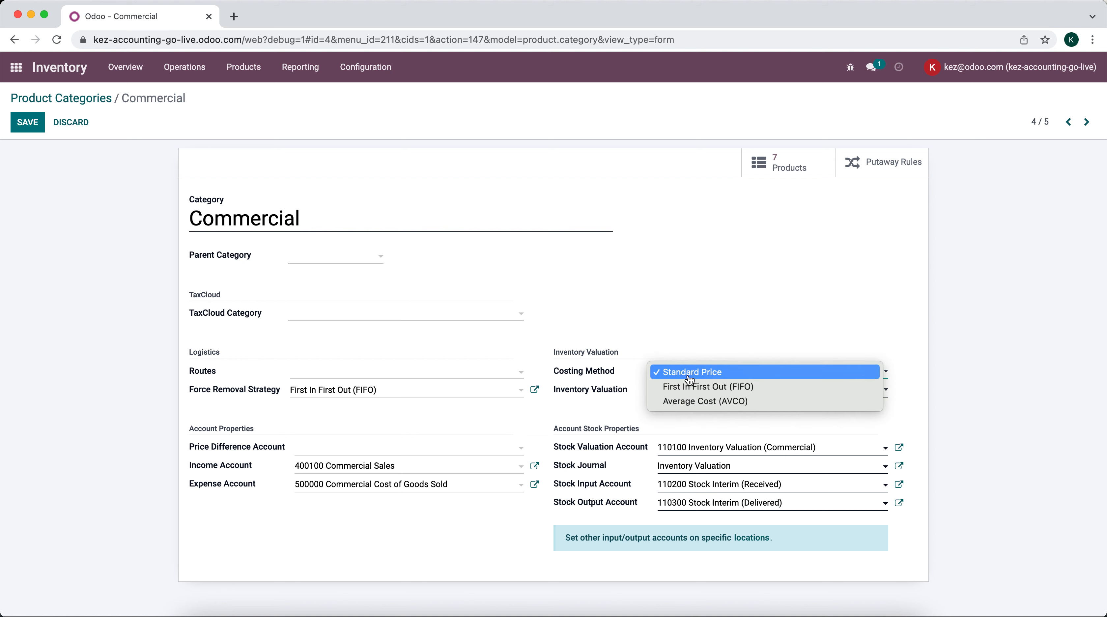
{"action": "left_click", "coordinate": [695, 401]}
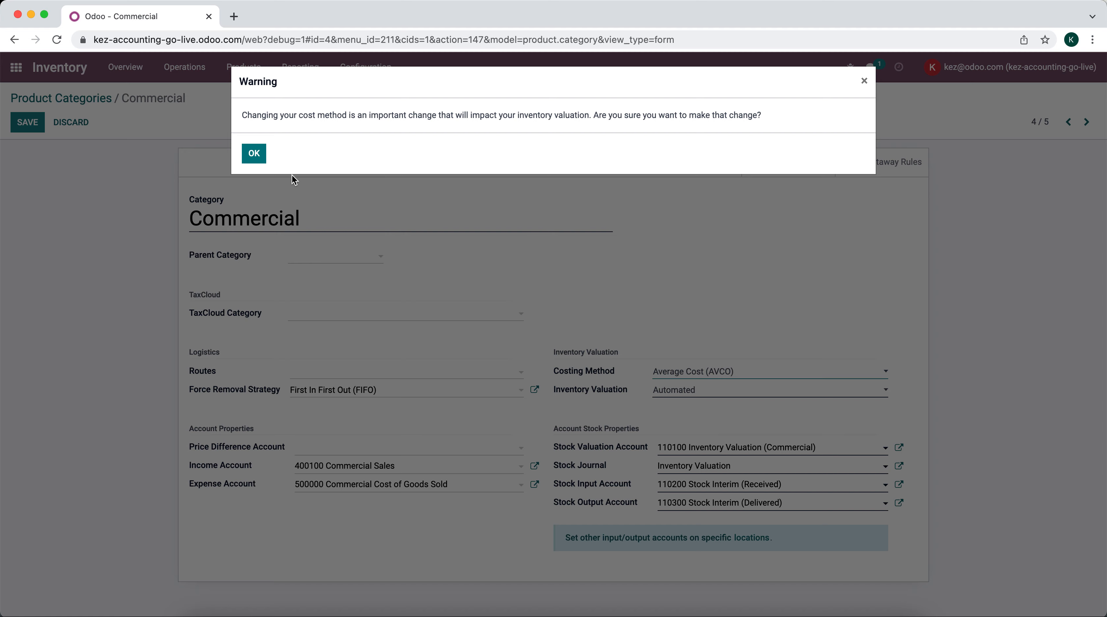
{"action": "left_click", "coordinate": [259, 157]}
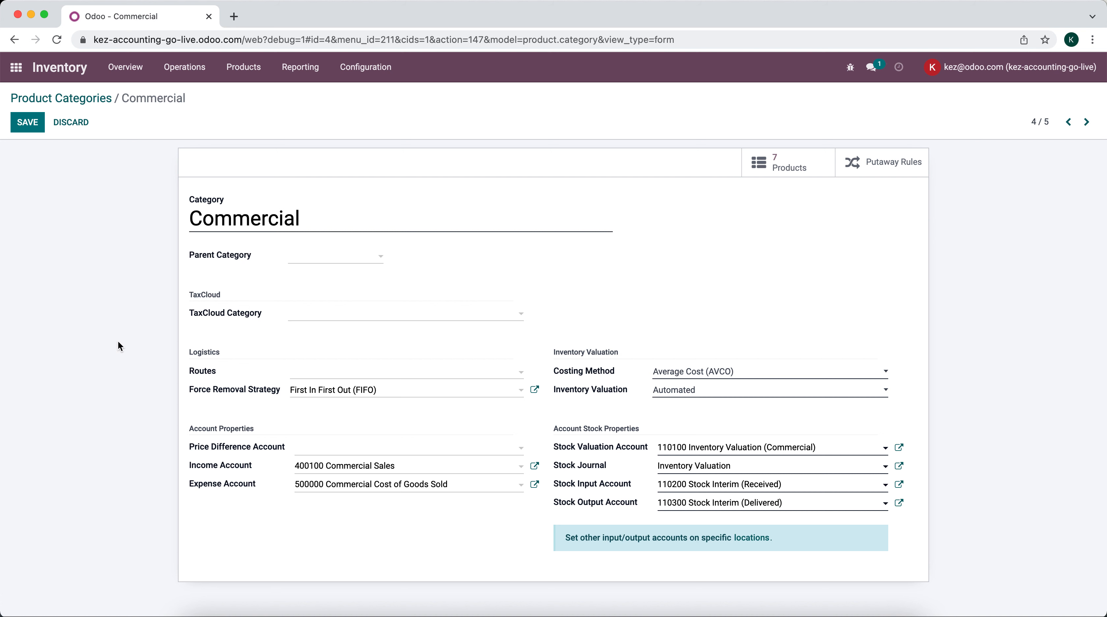
{"action": "left_click", "coordinate": [25, 128]}
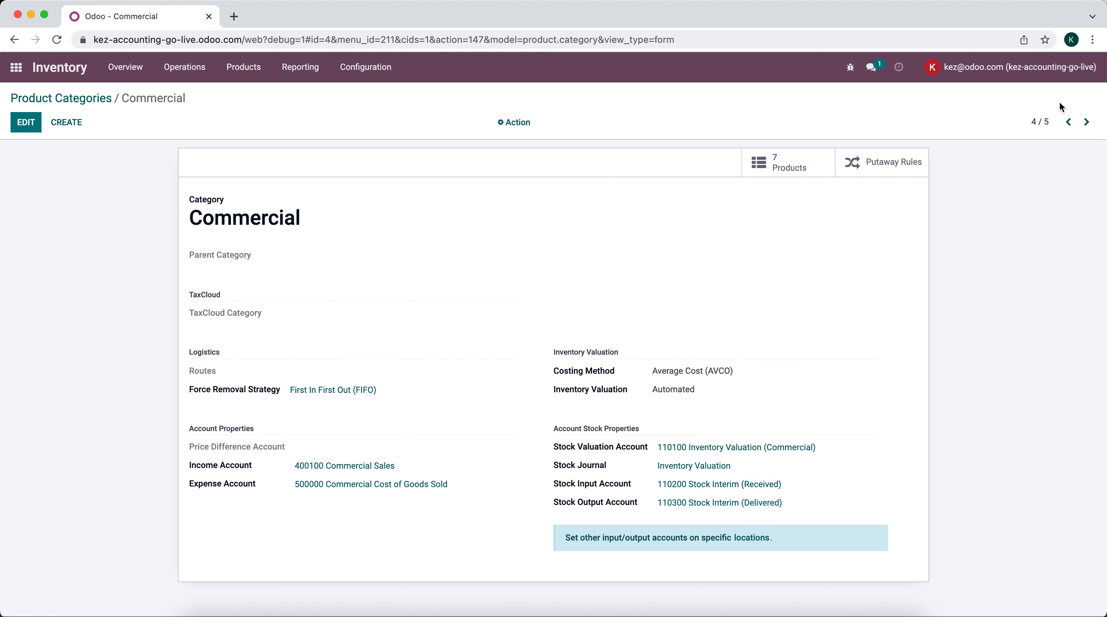
Edit the Residential product category, setting its costing method to Average Cost (AVCO) and its inventory valuation to Automated.
{"action": "left_click", "coordinate": [1087, 124]}
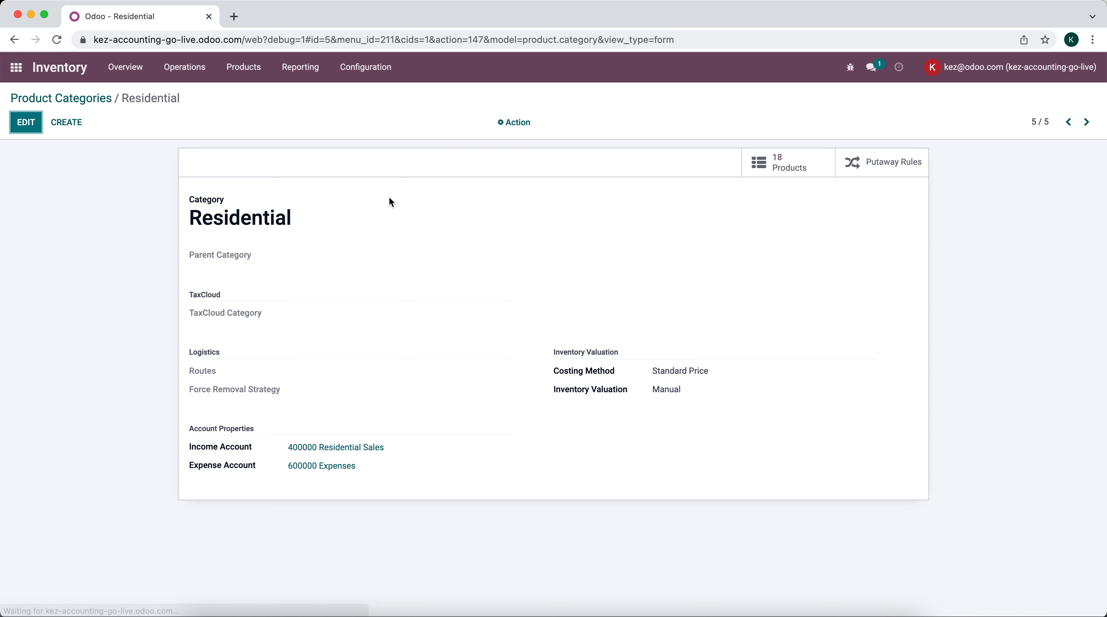
{"action": "left_click", "coordinate": [25, 125]}
{"action": "left_click", "coordinate": [708, 371]}
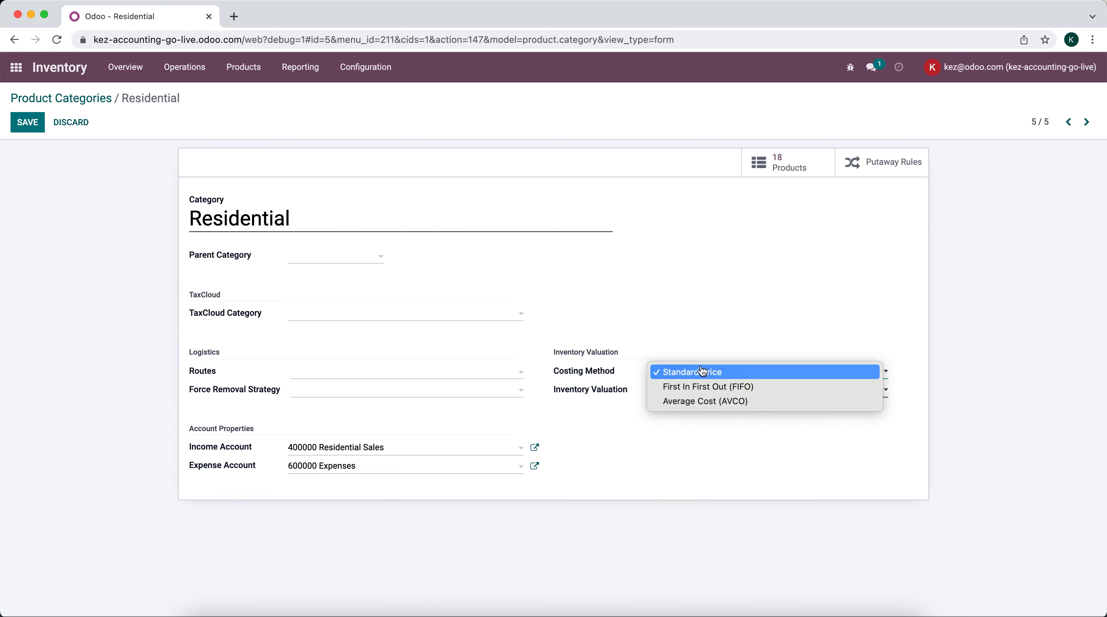
{"action": "key", "text": "Escape"}
{"action": "left_click", "coordinate": [707, 402]}
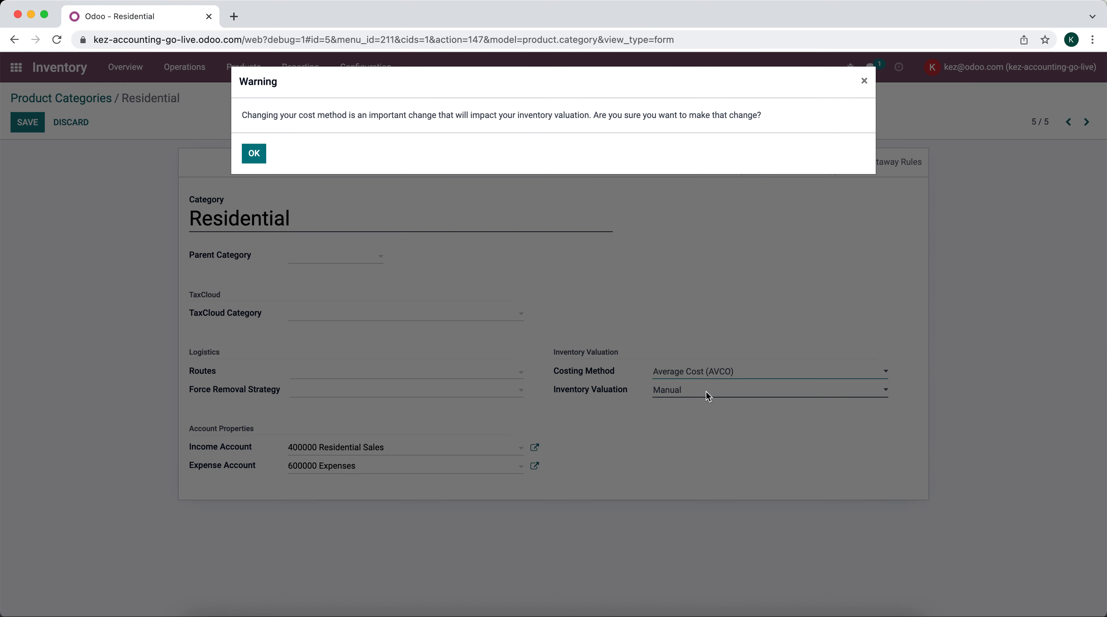
{"action": "key", "text": "Return"}
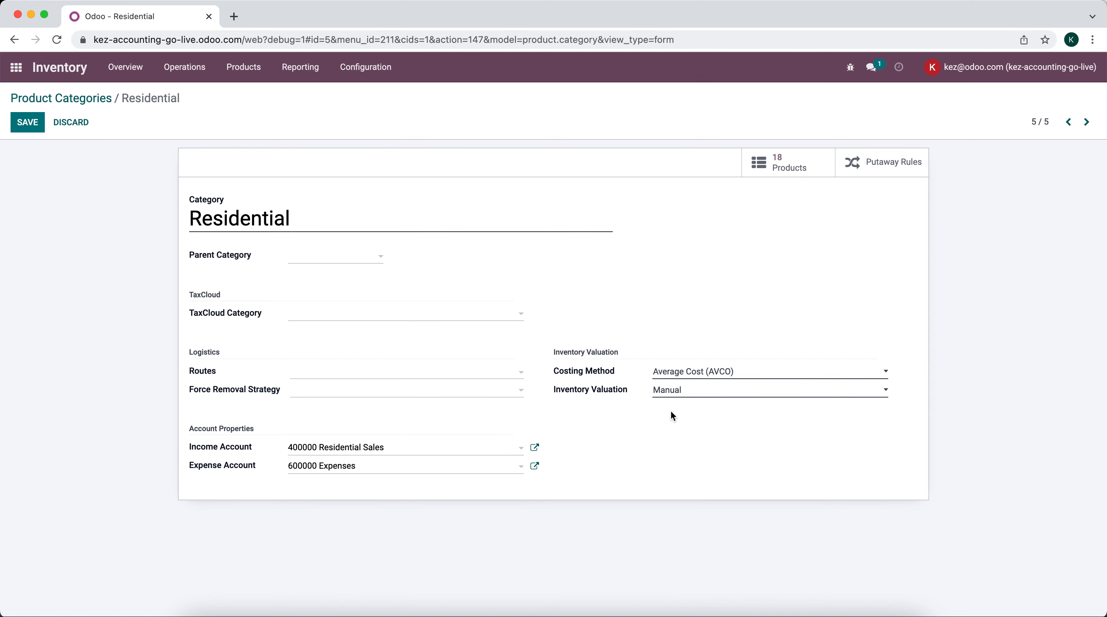
{"action": "left_click", "coordinate": [669, 390]}
{"action": "left_click", "coordinate": [669, 405]}
Set the Residential category's force removal strategy to First In First Out (FIFO).
{"action": "left_click", "coordinate": [390, 377]}
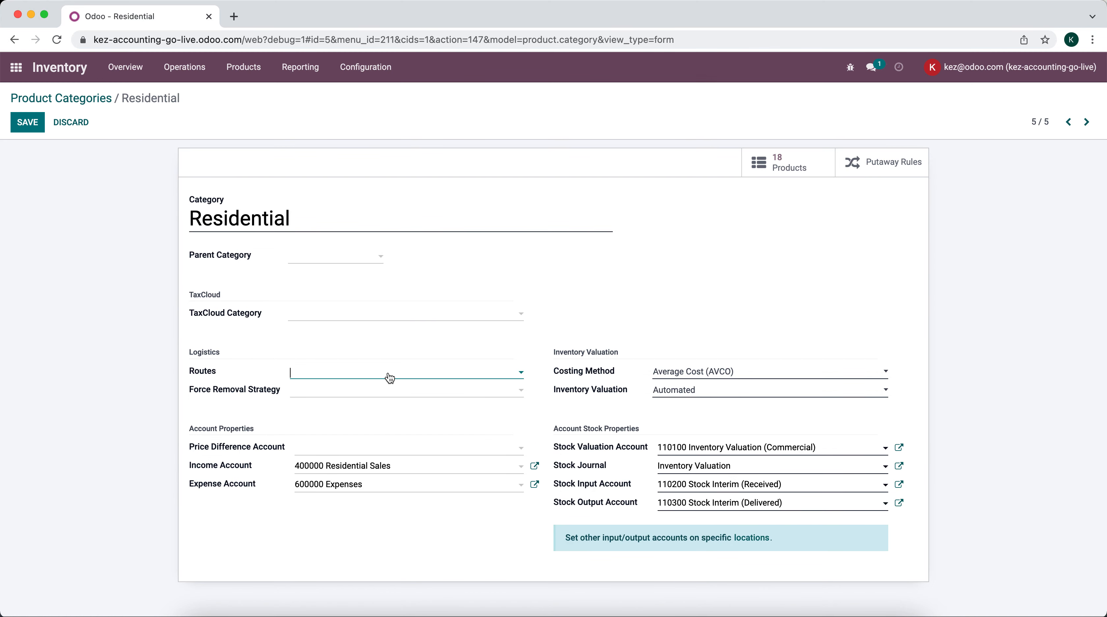
{"action": "left_click", "coordinate": [384, 347]}
{"action": "left_click", "coordinate": [383, 390]}
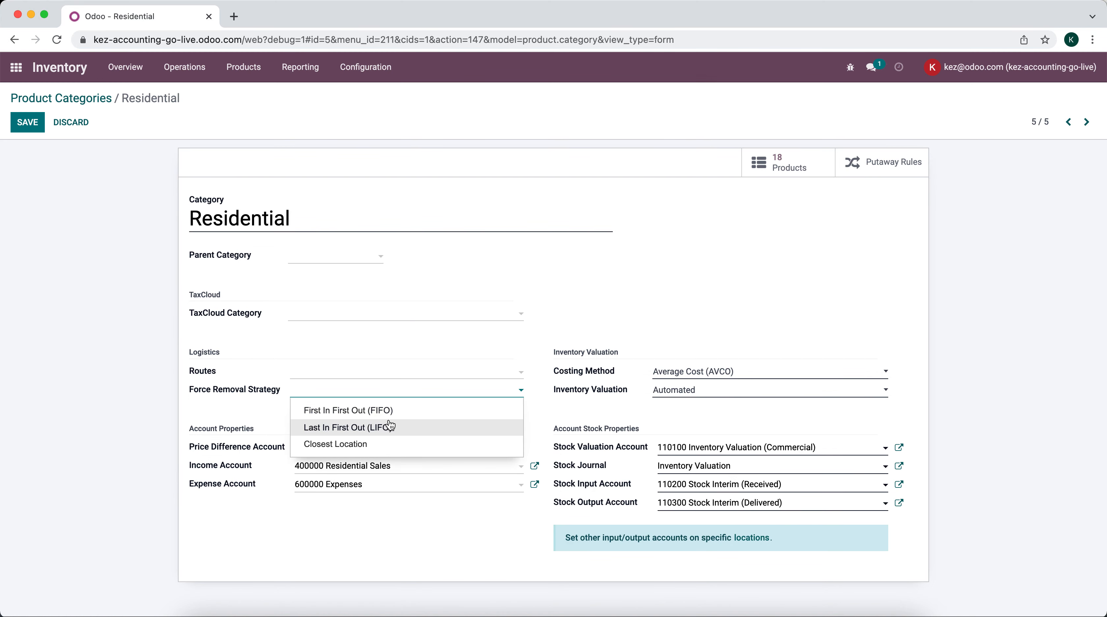
{"action": "left_click", "coordinate": [399, 411]}
Set the Residential category's income account to 400000 Residential Sales and its expense account to 500100 Residential Cost of Goods Sold.
{"action": "left_click", "coordinate": [445, 470]}
{"action": "type", "text": "resi"}
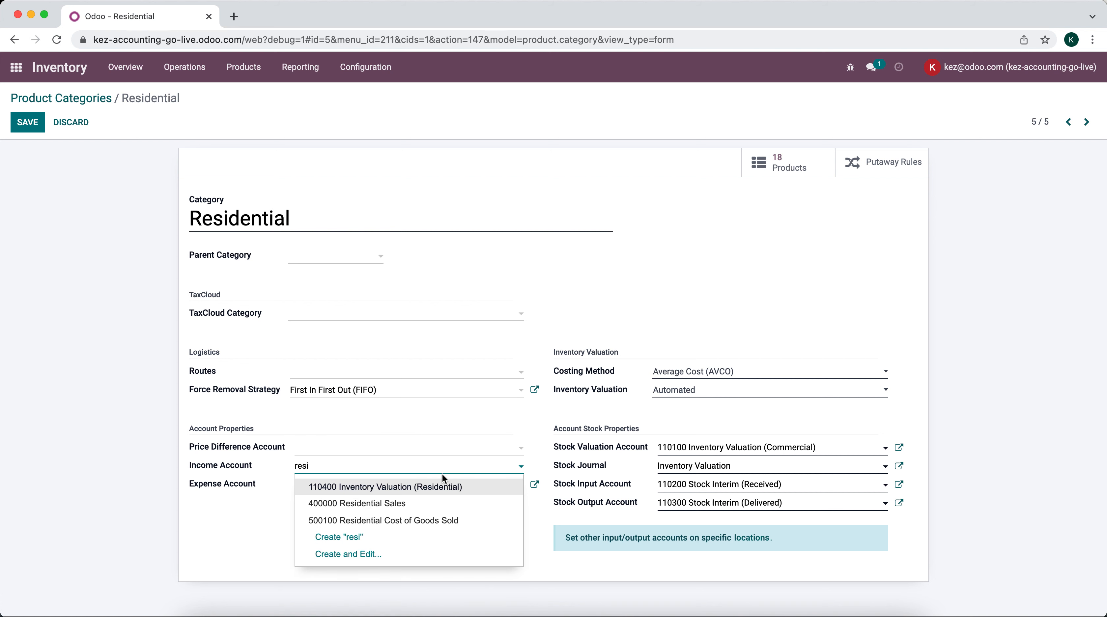
{"action": "left_click", "coordinate": [437, 509]}
{"action": "left_click", "coordinate": [416, 489]}
{"action": "type", "text": "cog"}
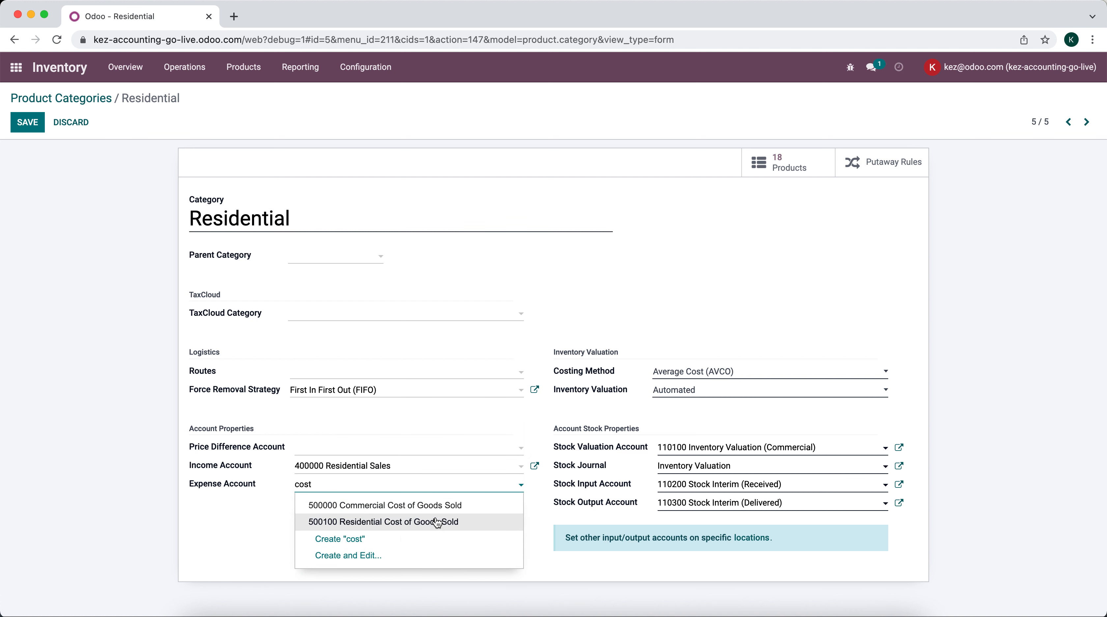
{"action": "left_click", "coordinate": [437, 520]}
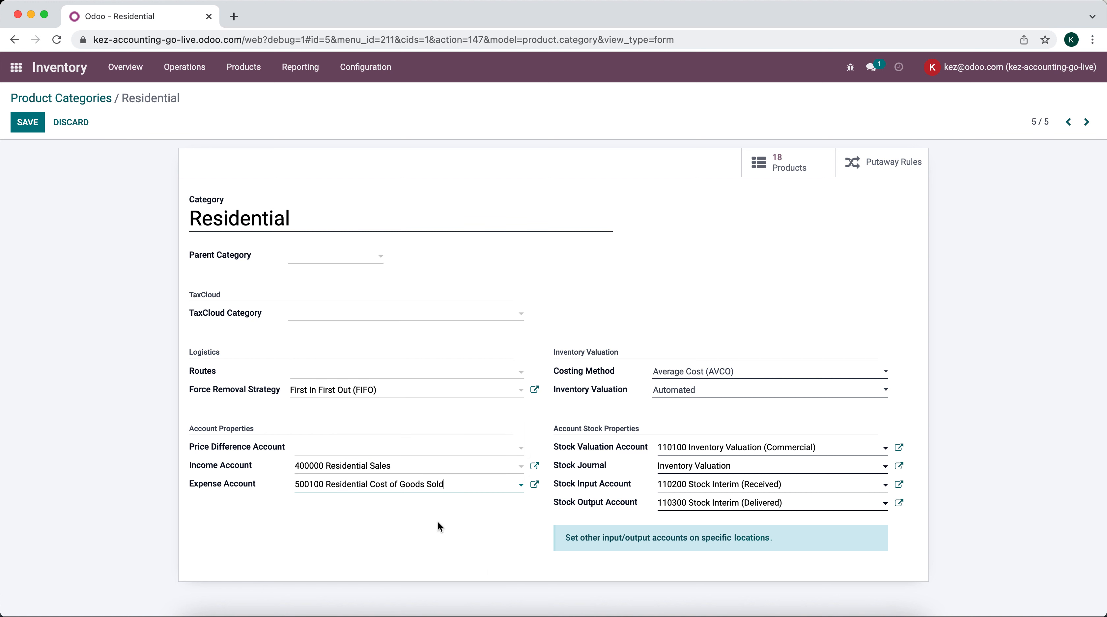
Set the Residential category's stock valuation account to 110400 Inventory Valuation (Residential) and save the category.
{"action": "left_click", "coordinate": [743, 447]}
{"action": "type", "text": "res"}
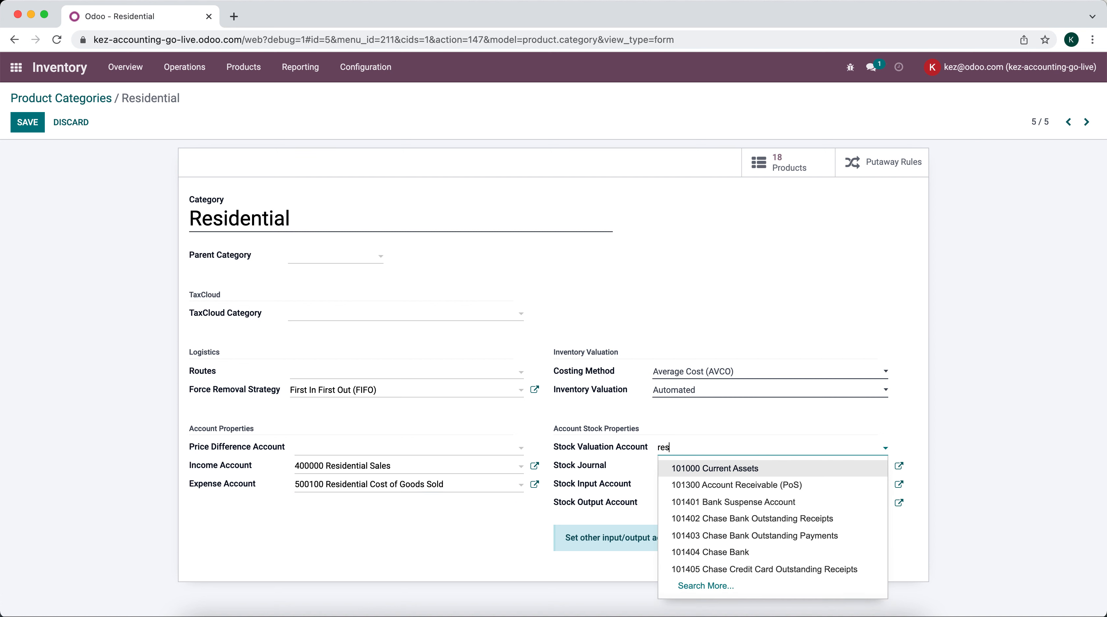
{"action": "left_click", "coordinate": [753, 473]}
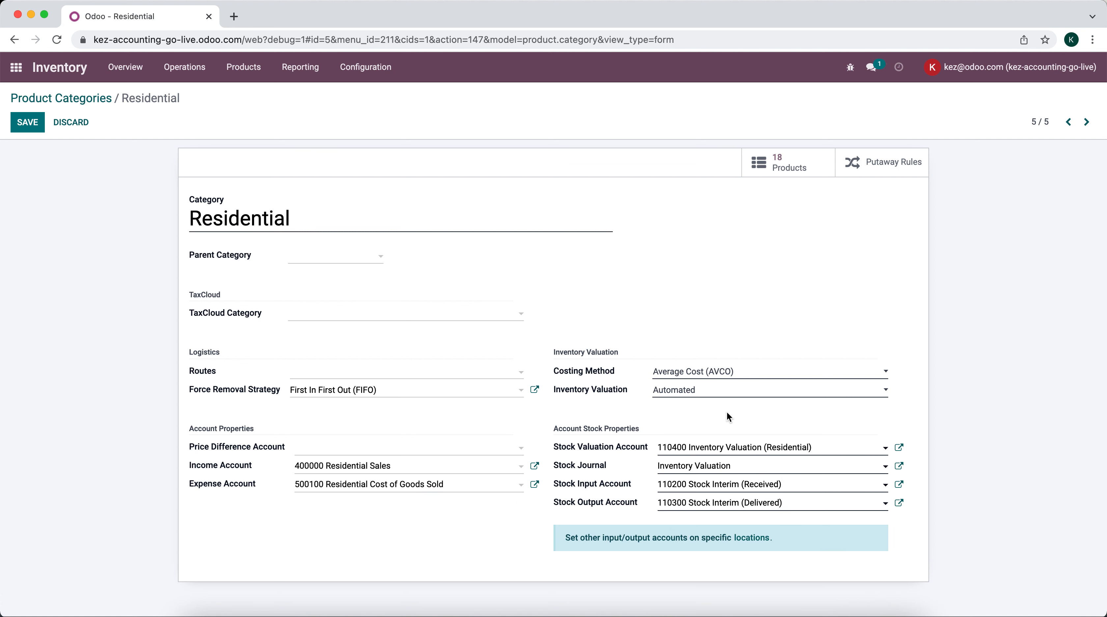
{"action": "left_click", "coordinate": [28, 124]}
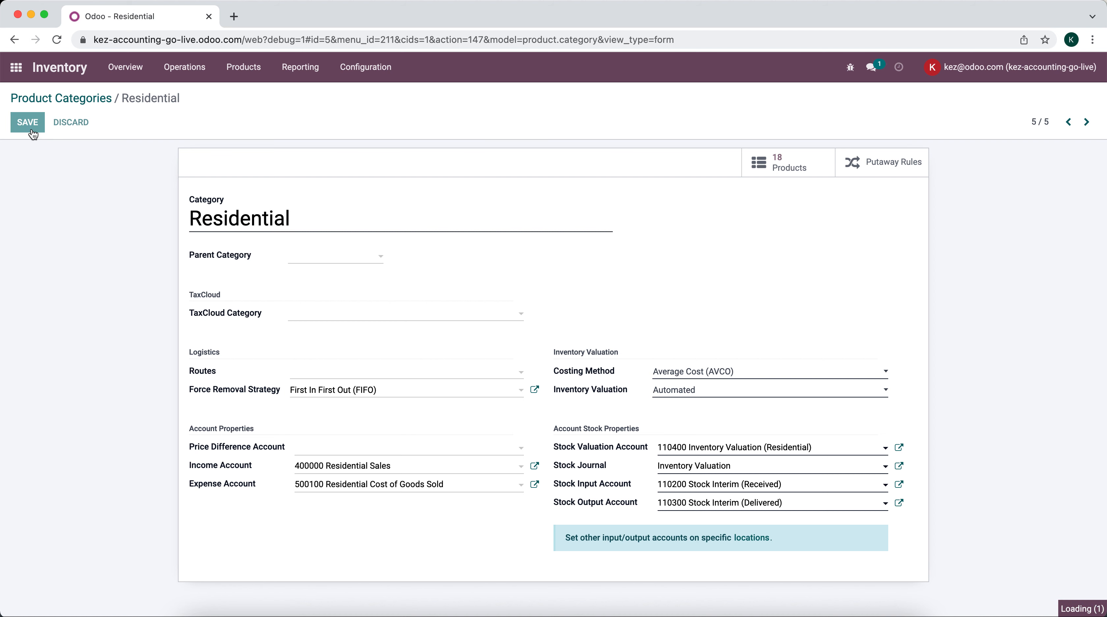
Start a record import for Inventory Adjustments and upload the file Sample Data.xlsx.
{"action": "left_click", "coordinate": [261, 81]}
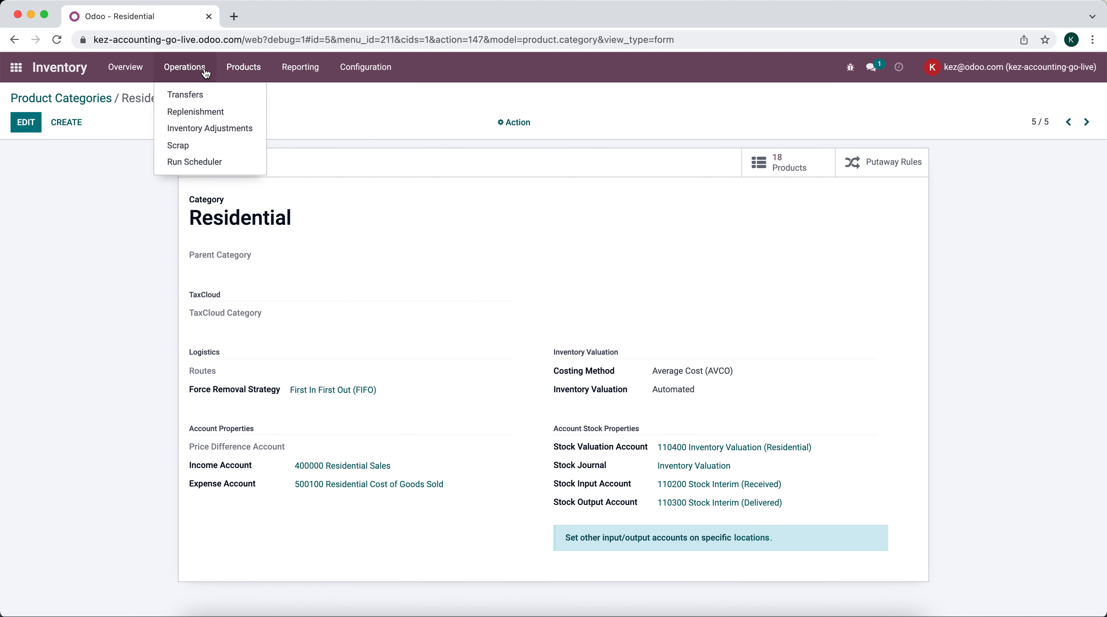
{"action": "left_click", "coordinate": [208, 129]}
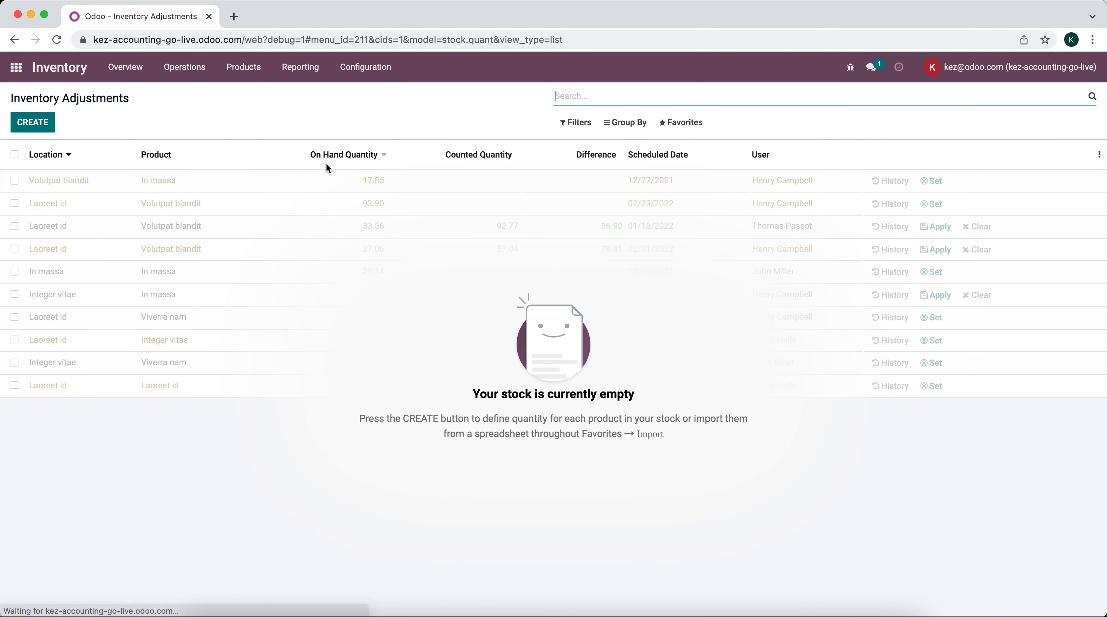
{"action": "left_click", "coordinate": [695, 124]}
{"action": "left_click", "coordinate": [695, 167]}
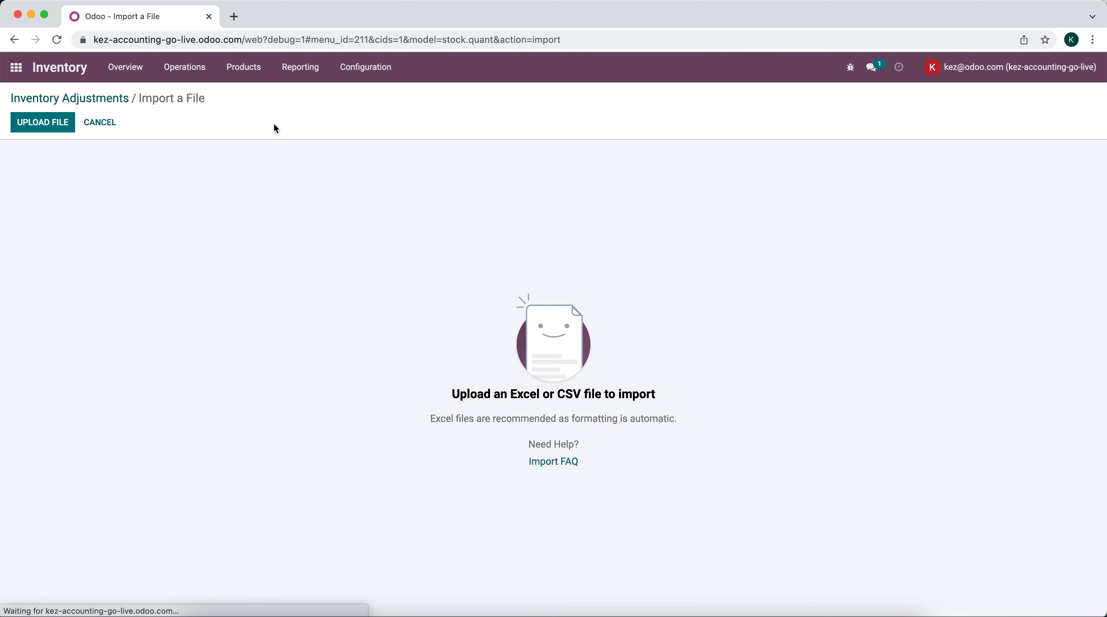
{"action": "left_click", "coordinate": [51, 129]}
{"action": "double_click", "coordinate": [458, 232]}
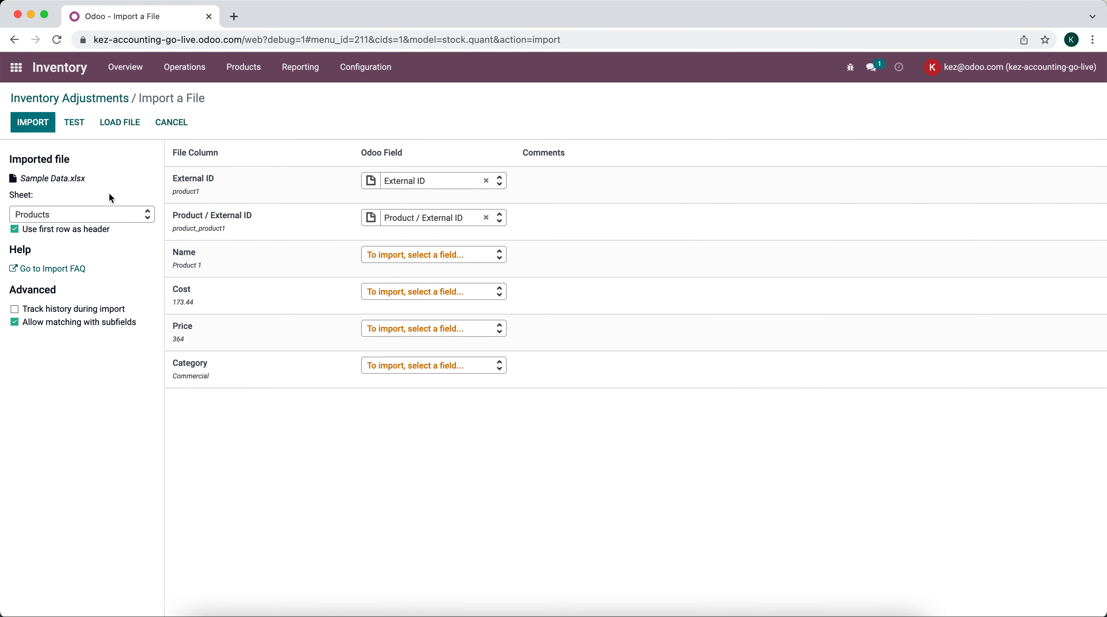
Choose the Inventory Count sheet of the uploaded file, test the import, and import its records.
{"action": "left_click", "coordinate": [114, 215]}
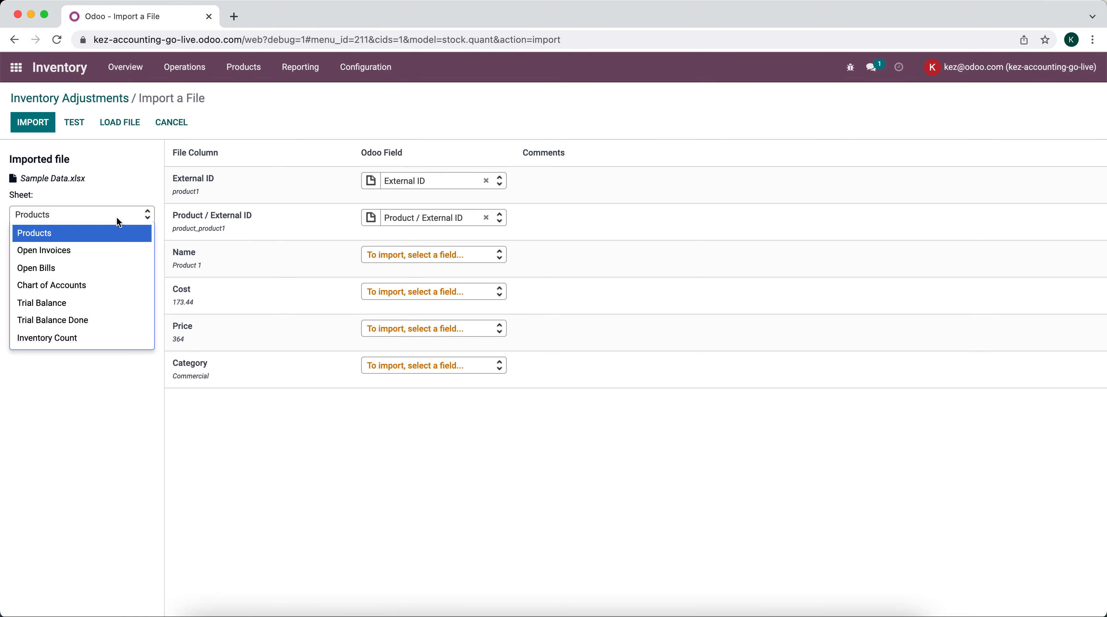
{"action": "left_click", "coordinate": [95, 340]}
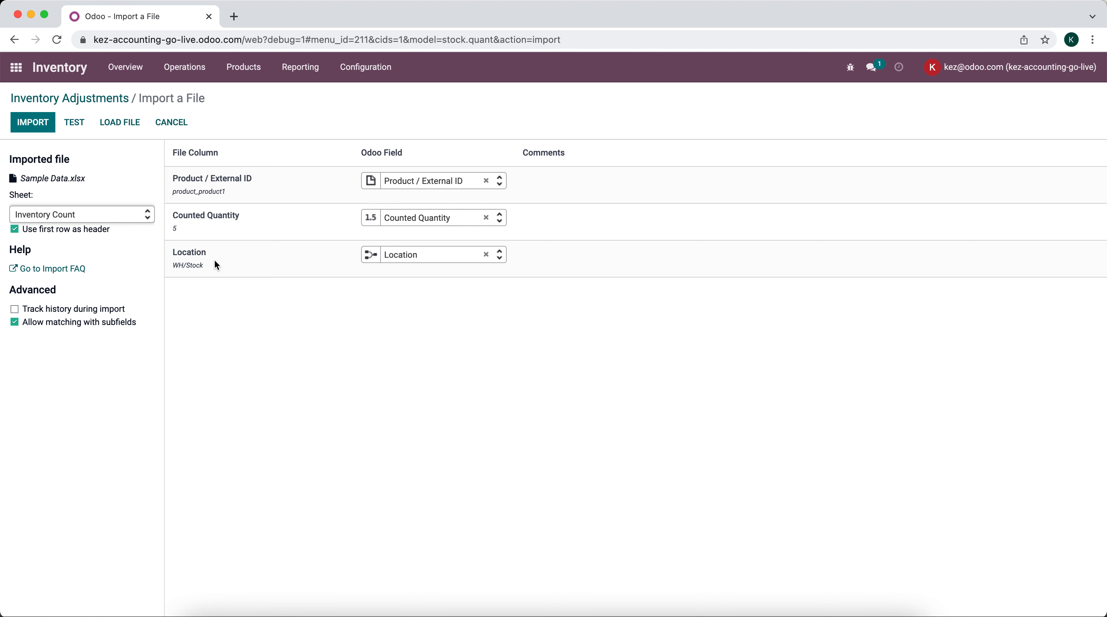
{"action": "mouse_move", "coordinate": [200, 262]}
{"action": "left_click", "coordinate": [60, 121]}
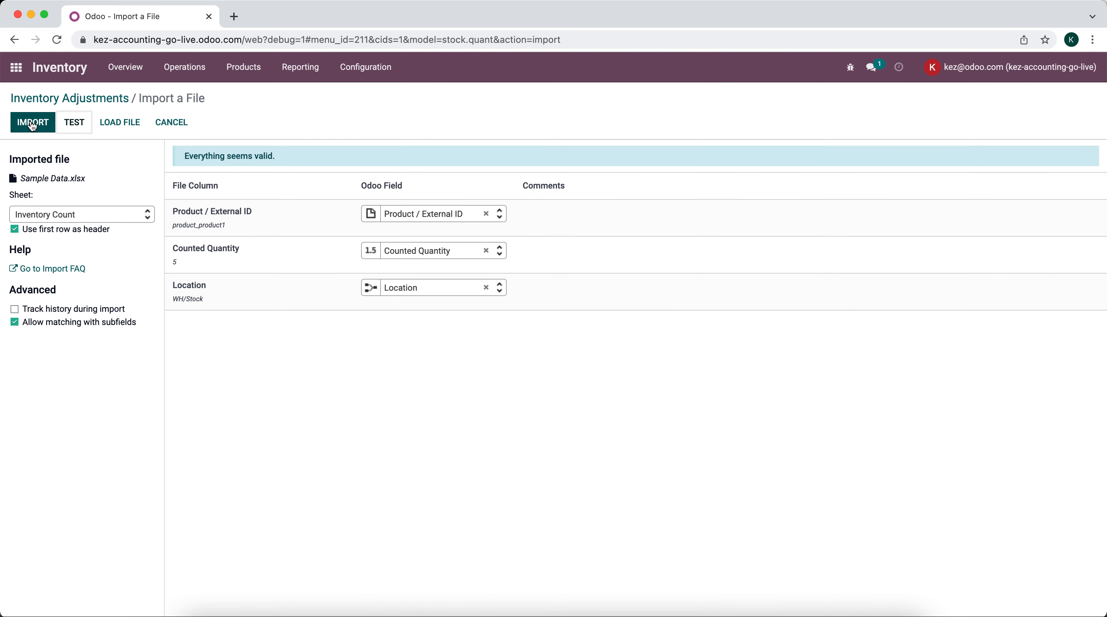
{"action": "left_click", "coordinate": [33, 124]}
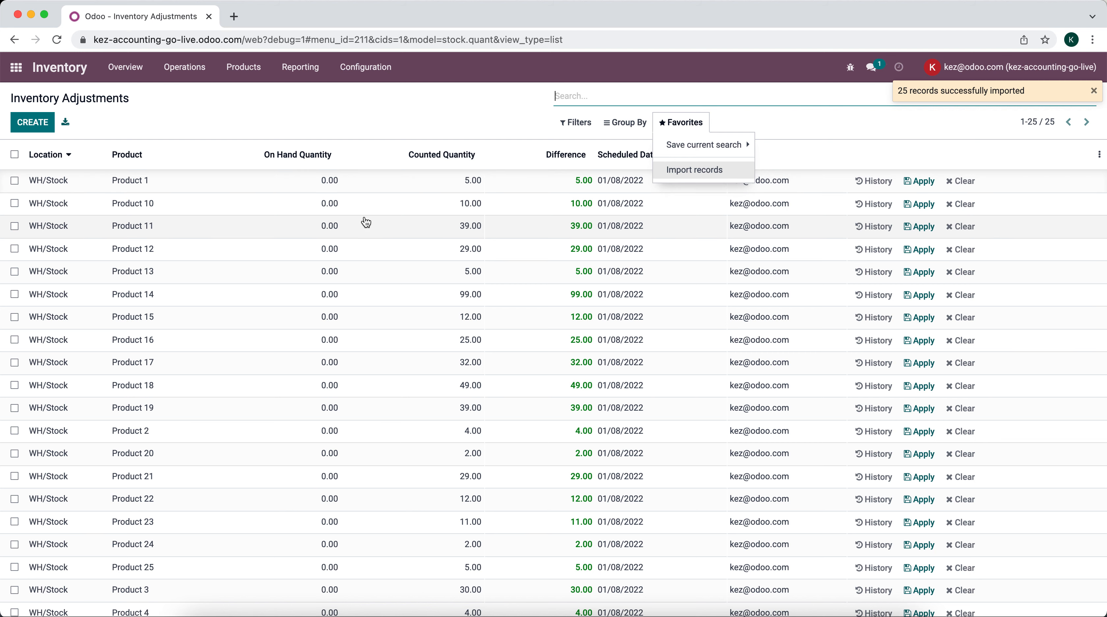
Review the imported inventory adjustment lines, select all of them, and apply their counted quantities.
{"action": "scroll", "coordinate": [531, 506], "scroll_direction": "down", "scroll_amount": 3}
{"action": "scroll", "coordinate": [531, 506], "scroll_direction": "down", "scroll_amount": 1}
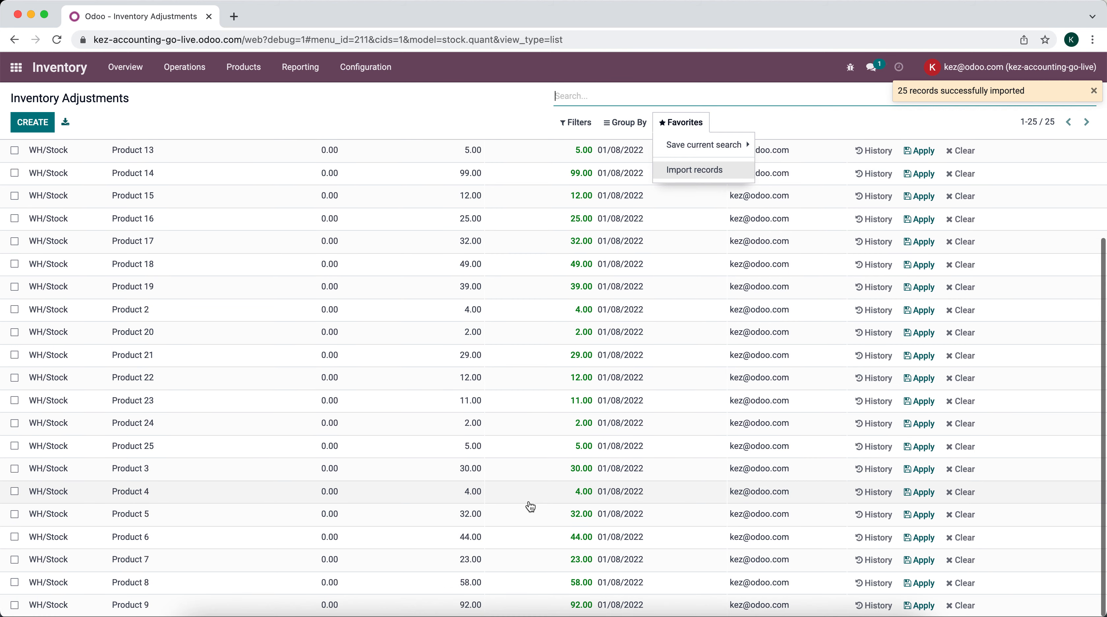
{"action": "scroll", "coordinate": [519, 222], "scroll_direction": "up", "scroll_amount": 5}
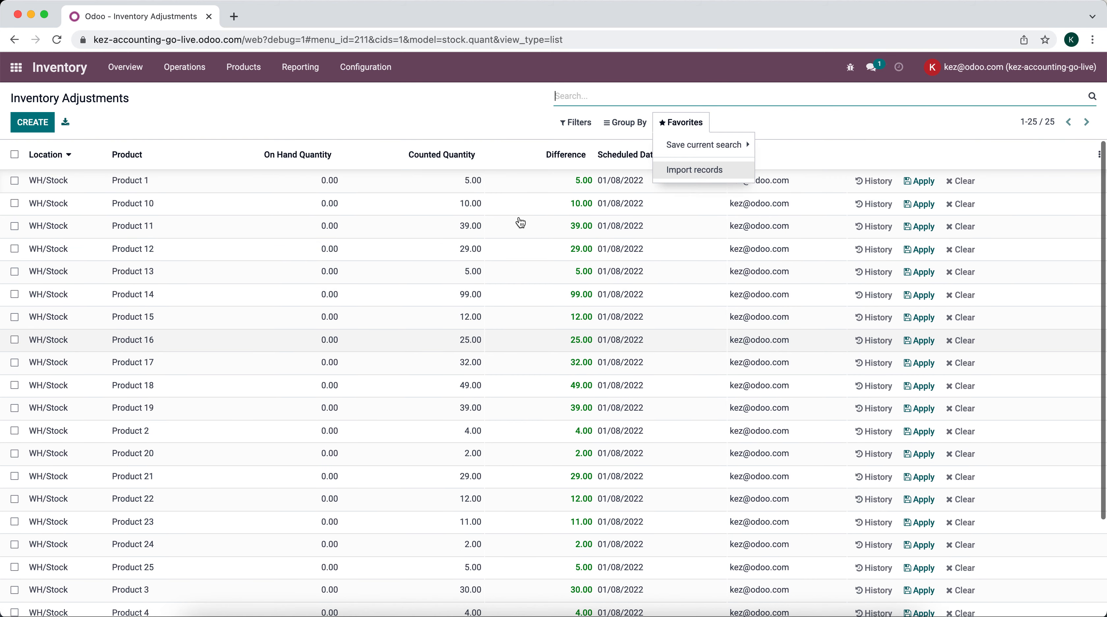
{"action": "left_click", "coordinate": [15, 153]}
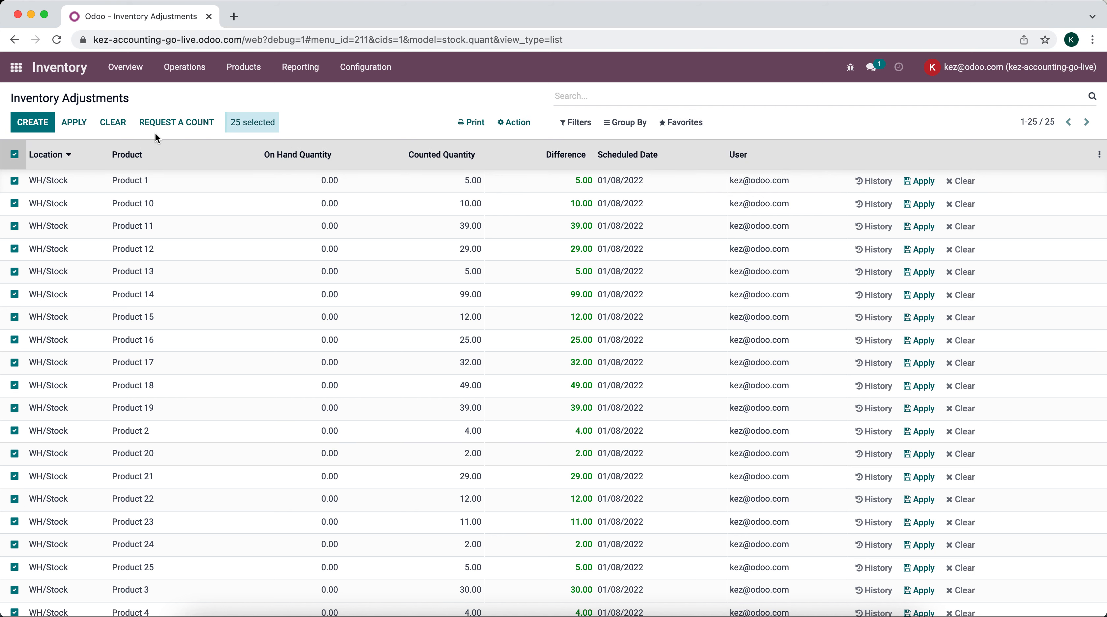
{"action": "left_click", "coordinate": [81, 122]}
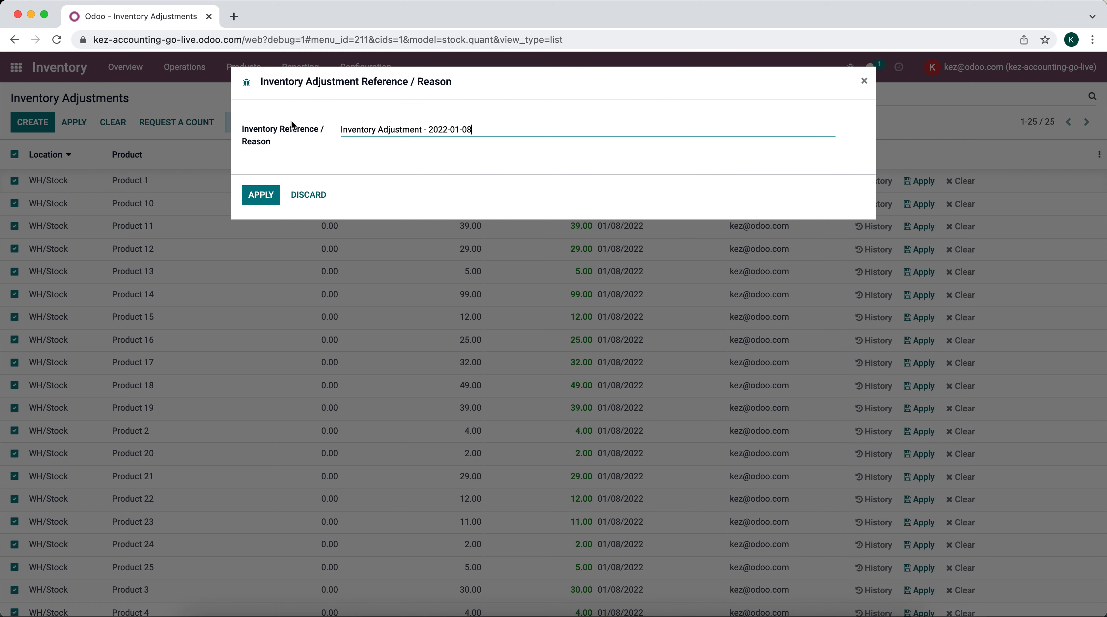
Apply the counted quantities with the reason "Inventory Adjustment - 2022-01-08" and check the total value in the Inventory Valuation report.
{"action": "left_click", "coordinate": [264, 195]}
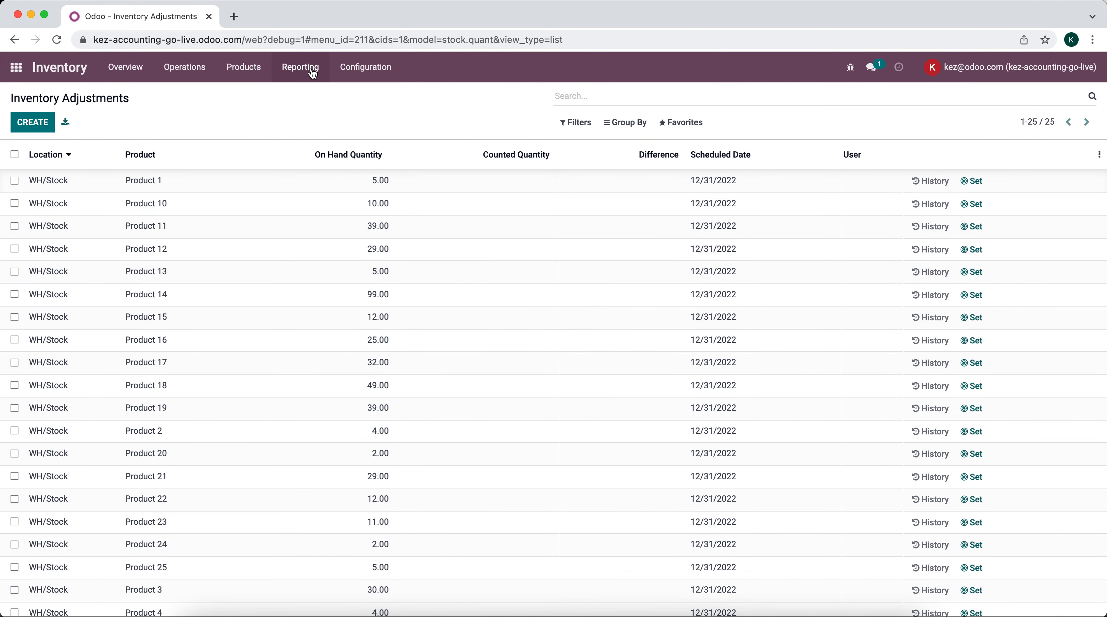
{"action": "left_click", "coordinate": [313, 74]}
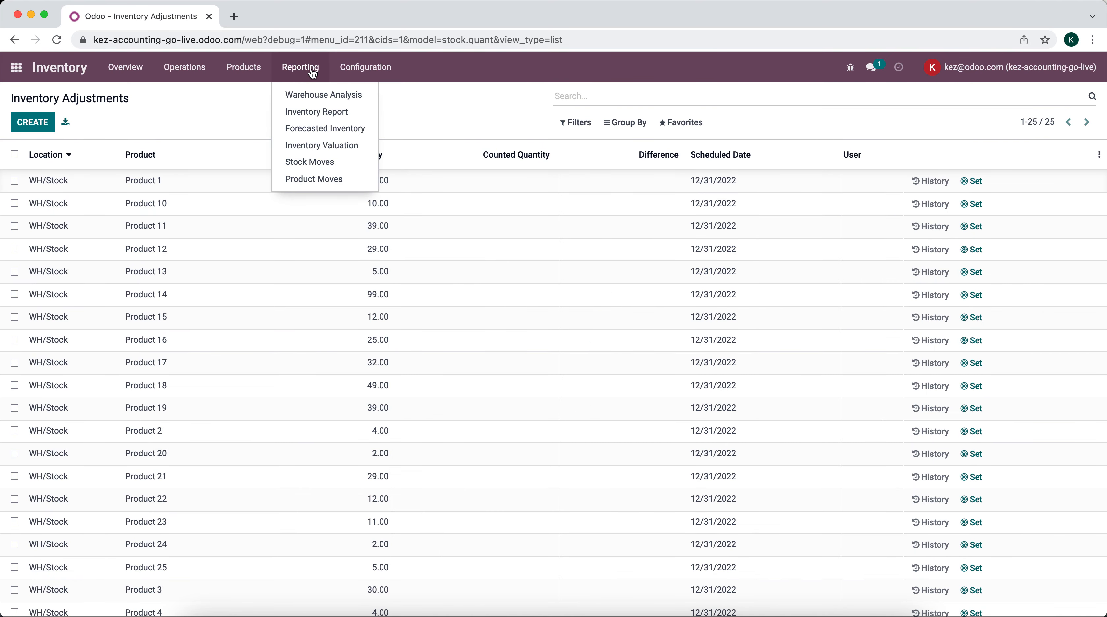
{"action": "left_click", "coordinate": [337, 145]}
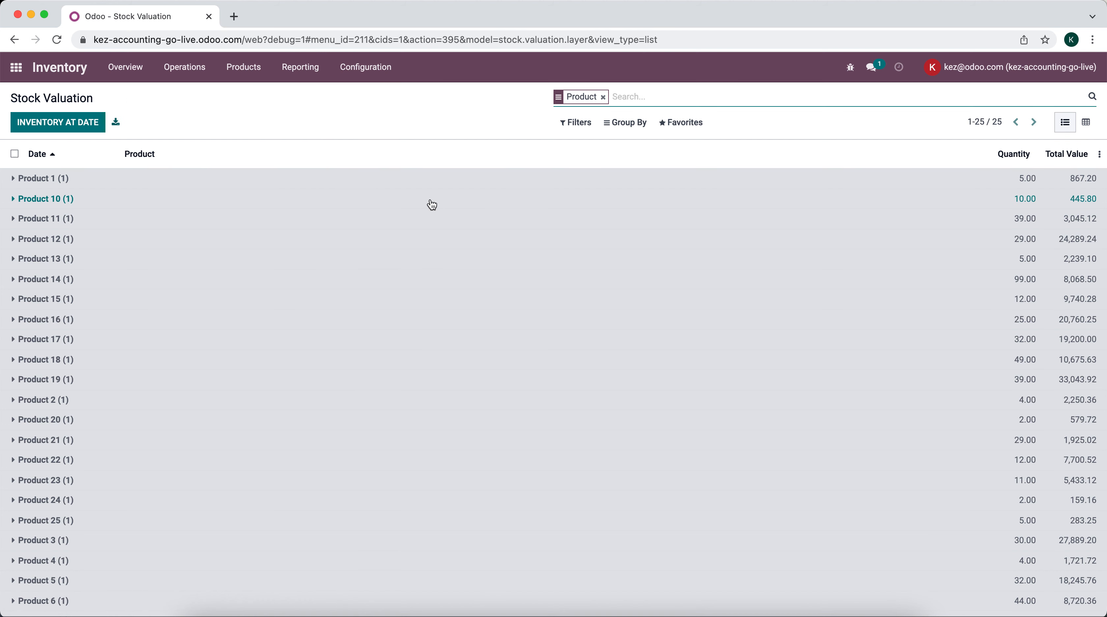
{"action": "scroll", "coordinate": [432, 205], "scroll_direction": "down", "scroll_amount": 2}
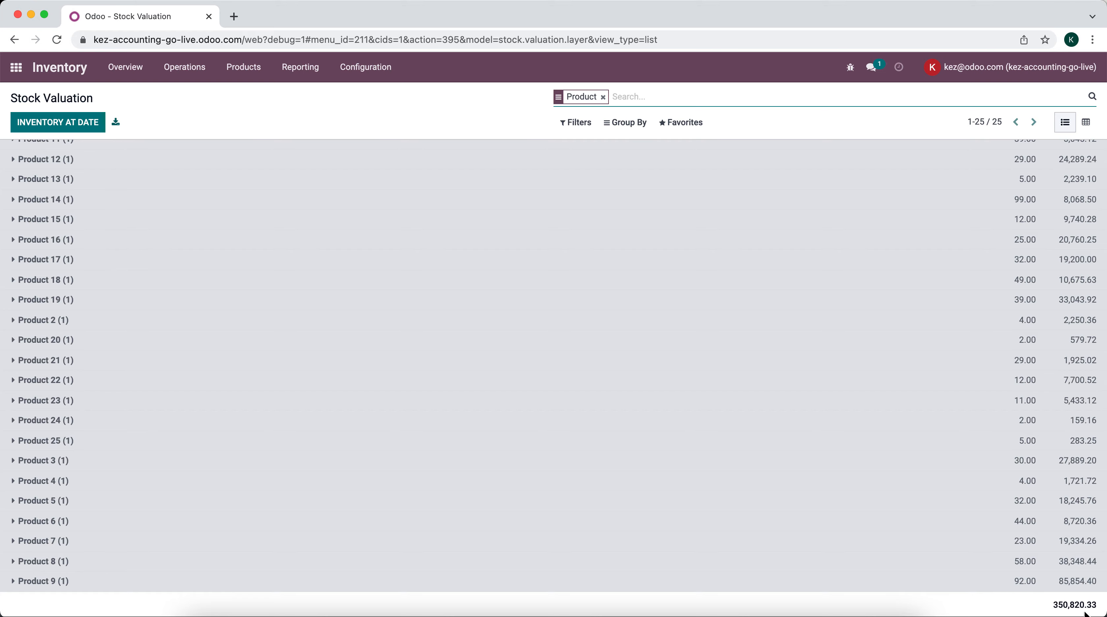
{"action": "key", "text": "super+Tab"}
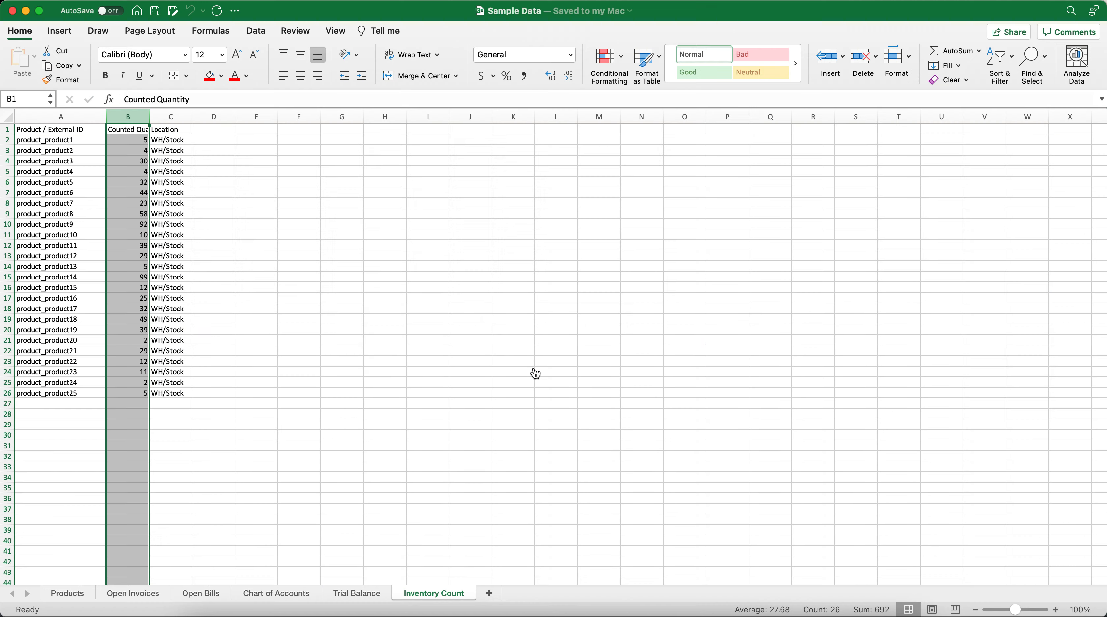
{"action": "key", "text": "super+Tab"}
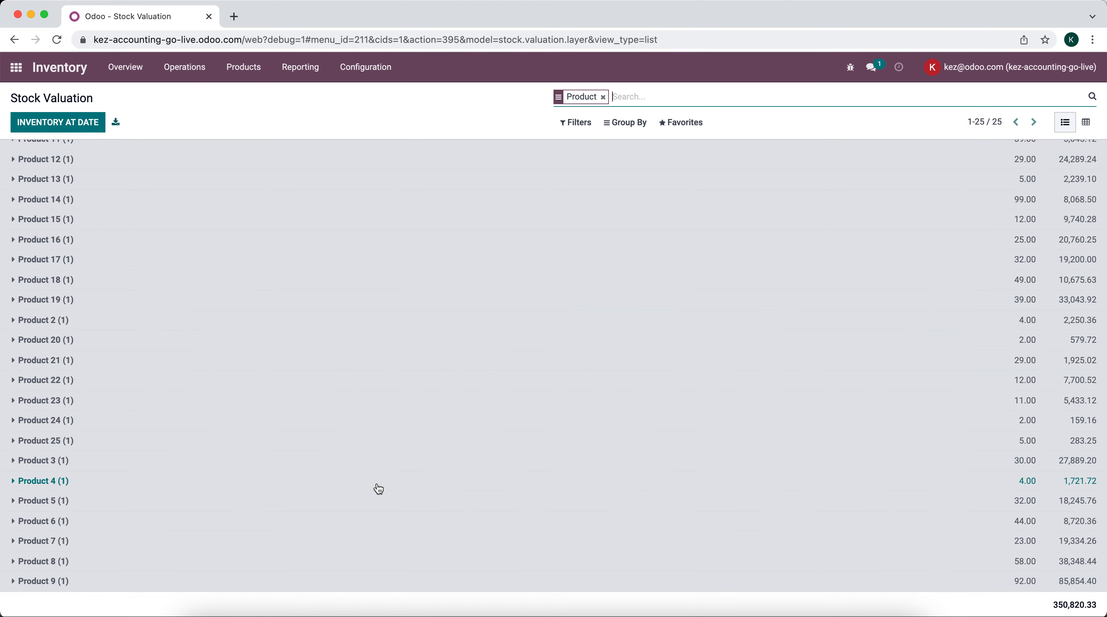
Open the Accounting app, and switch to Excel to view the Trial Balance sheet of the Sample Data workbook.
{"action": "left_click", "coordinate": [15, 67]}
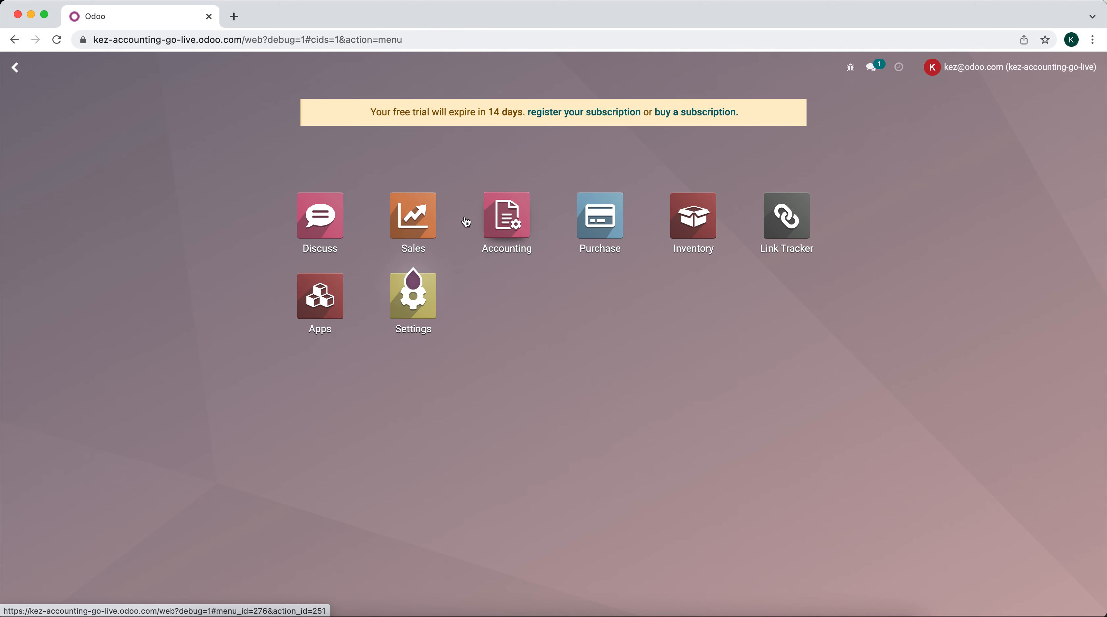
{"action": "left_click", "coordinate": [492, 226]}
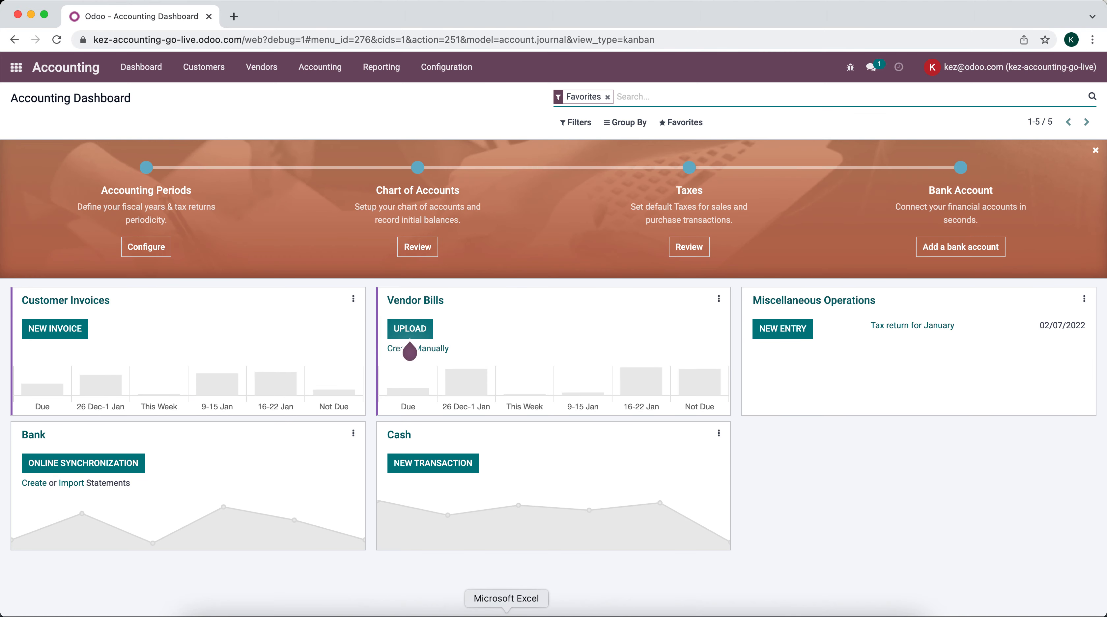
{"action": "left_click", "coordinate": [514, 608]}
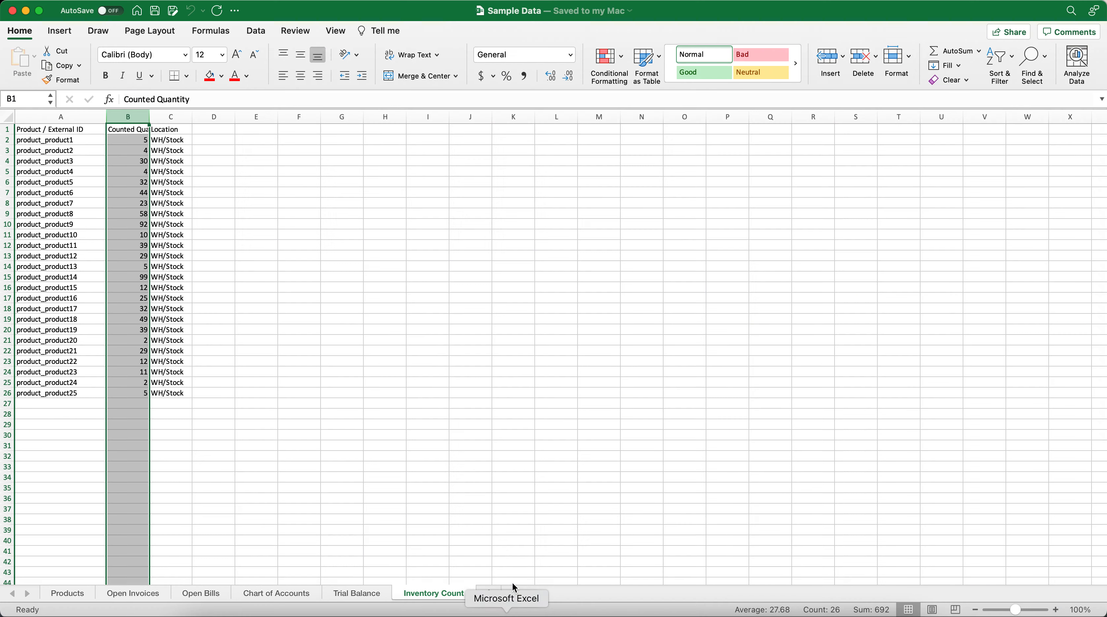
{"action": "left_click", "coordinate": [355, 592]}
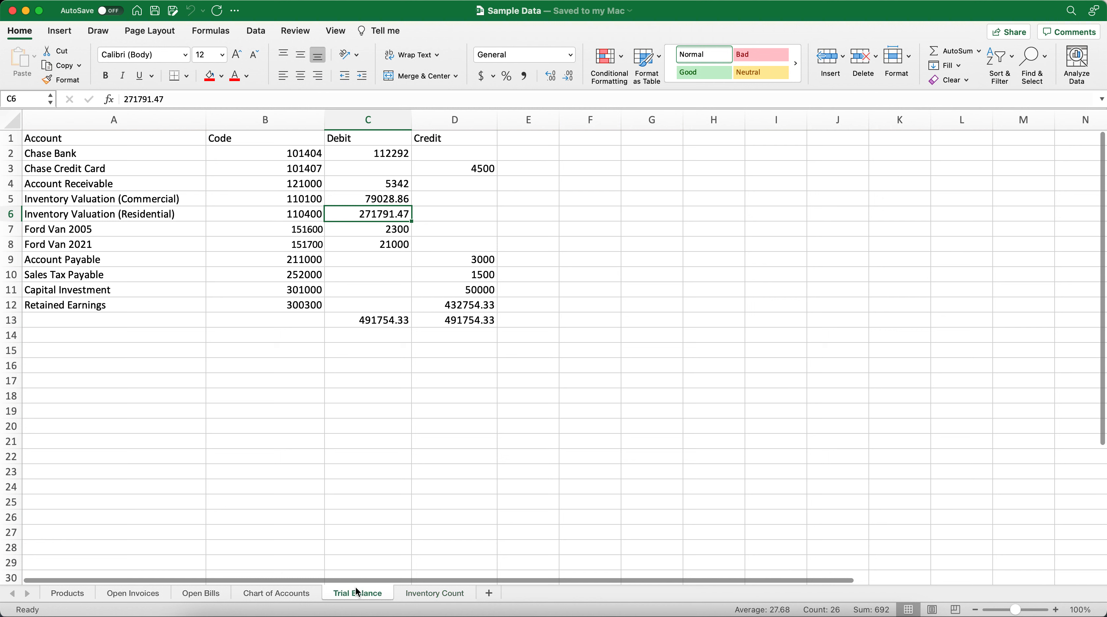
Sum the Commercial and Residential Inventory Valuation debits (C5:C6) in cell F5, clear that cell and return to Odoo.
{"action": "left_click", "coordinate": [561, 194]}
{"action": "type", "text": "=sum("}
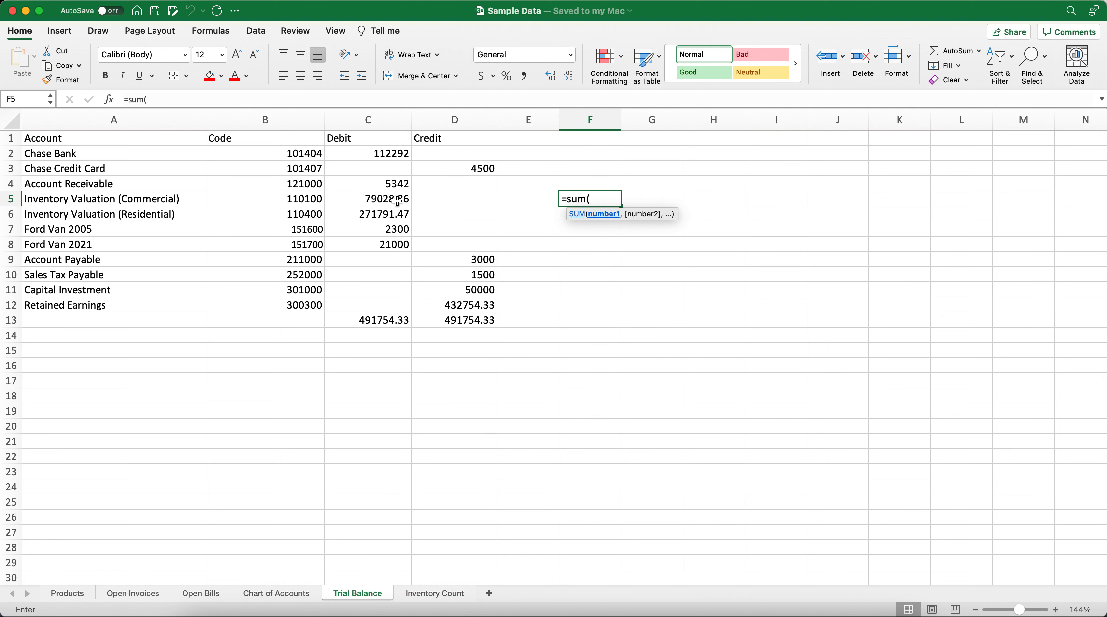
{"action": "left_click_drag", "start_coordinate": [397, 199], "coordinate": [397, 212]}
{"action": "type", "text": ")"}
{"action": "key", "text": "Return"}
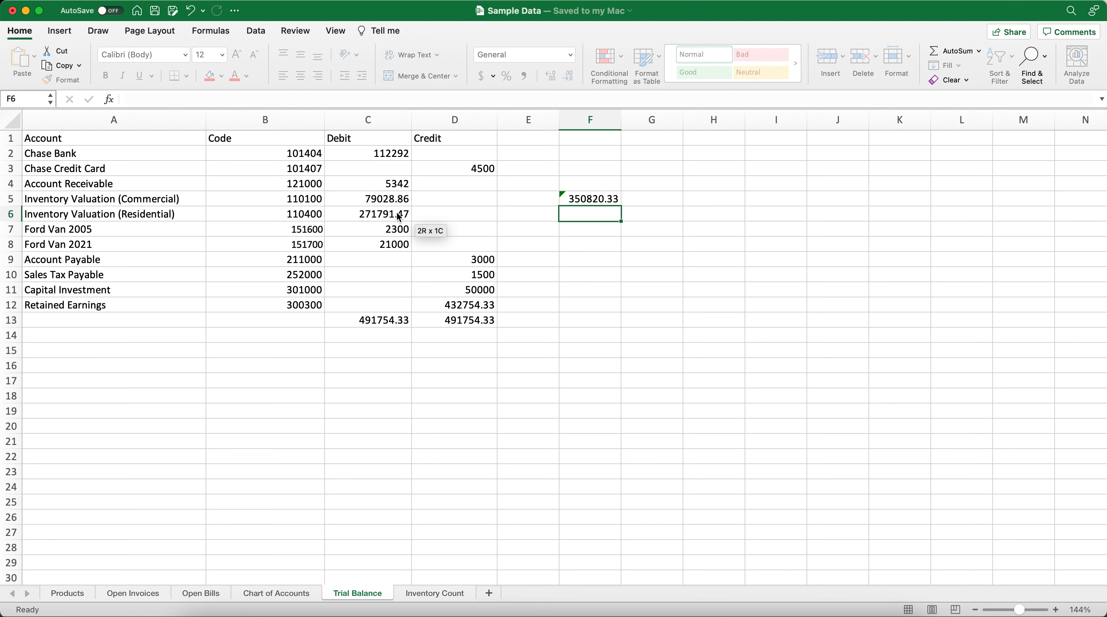
{"action": "key", "text": "Up"}
{"action": "key", "text": "Delete"}
{"action": "left_click", "coordinate": [423, 409]}
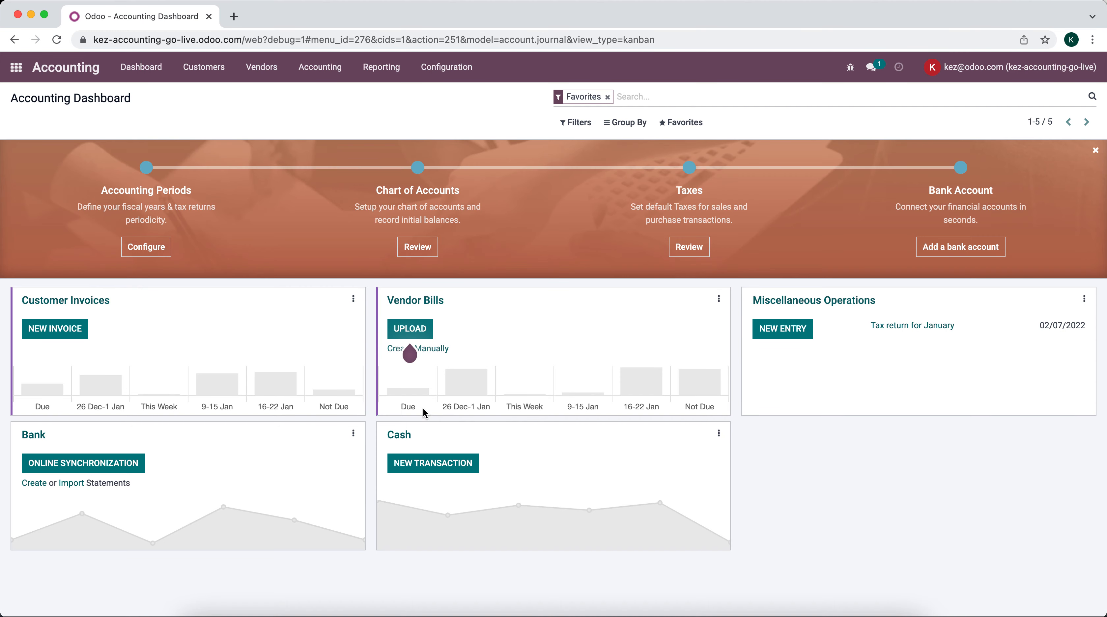
Open the customer invoices list, bring up a blank new invoice form and discard it.
{"action": "left_click", "coordinate": [204, 77]}
{"action": "left_click", "coordinate": [204, 94]}
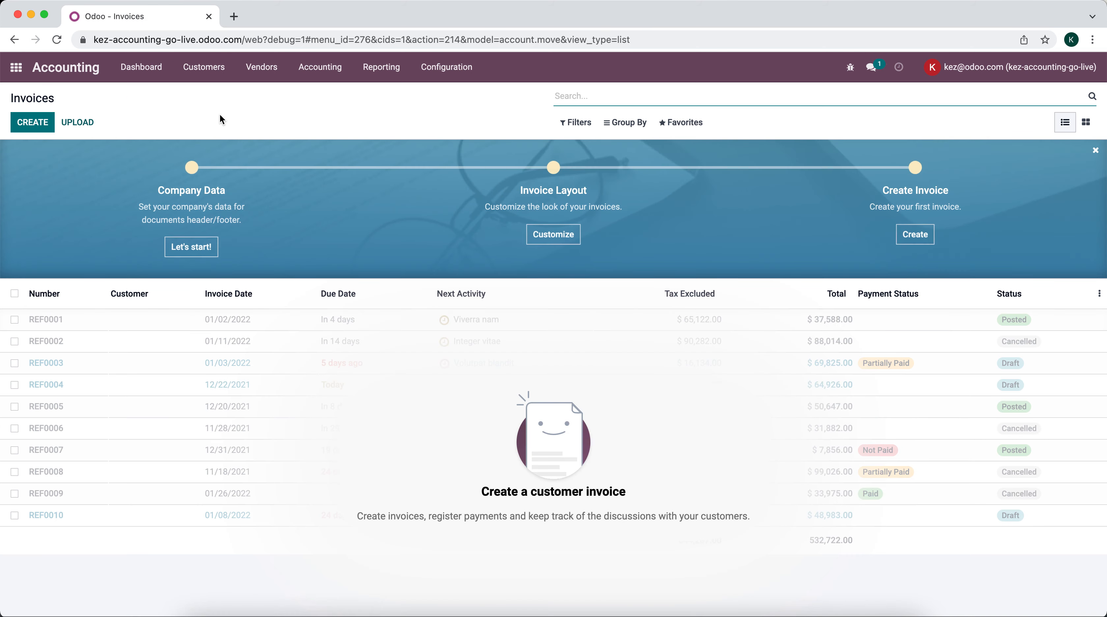
{"action": "left_click", "coordinate": [40, 122]}
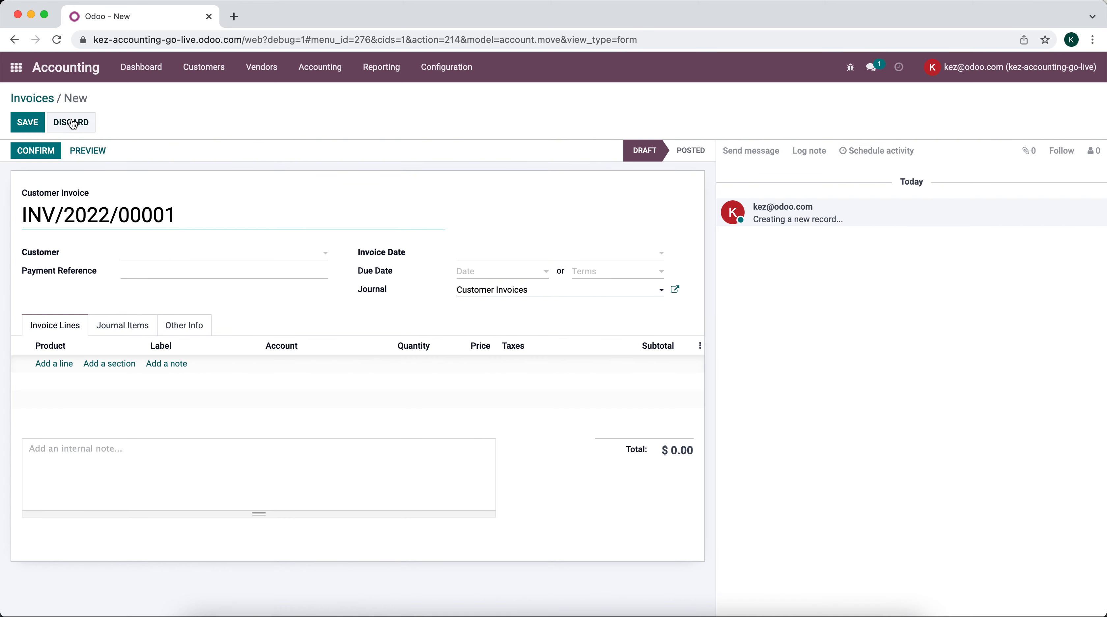
{"action": "left_click", "coordinate": [72, 123]}
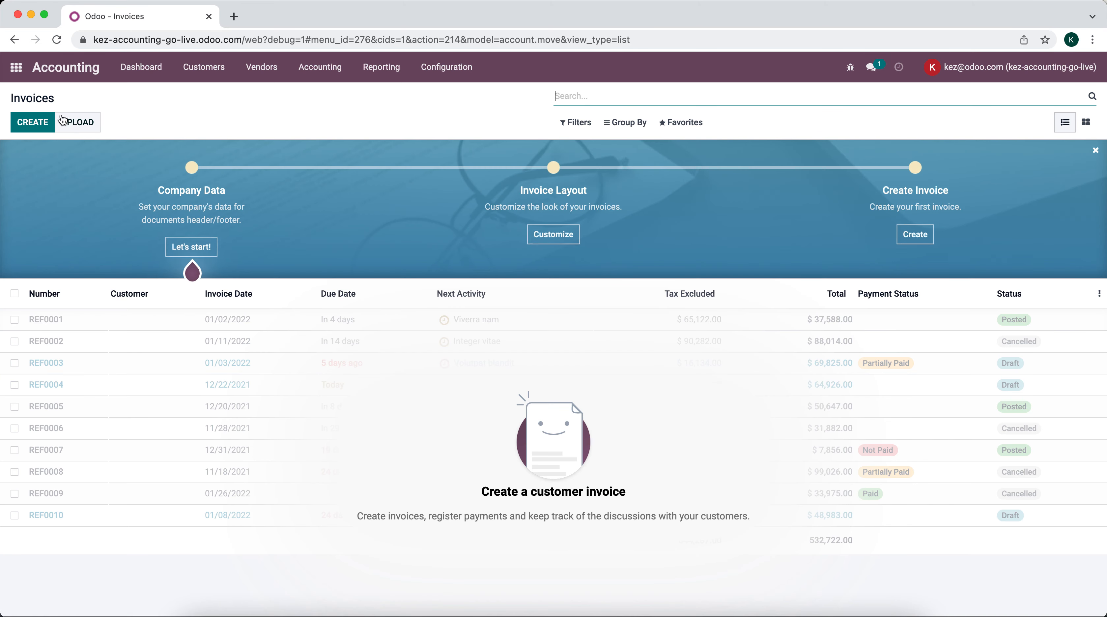
Start a customer invoice import from Sample Data.xlsx and choose the Open Invoices sheet.
{"action": "left_click", "coordinate": [681, 123]}
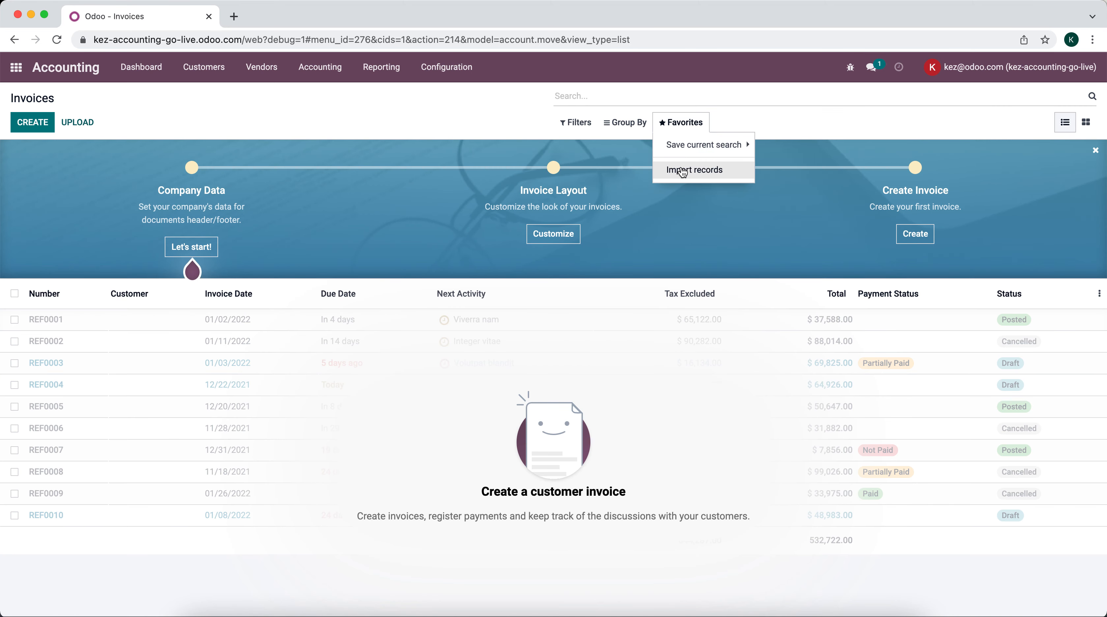
{"action": "left_click", "coordinate": [691, 169]}
{"action": "left_click", "coordinate": [23, 130]}
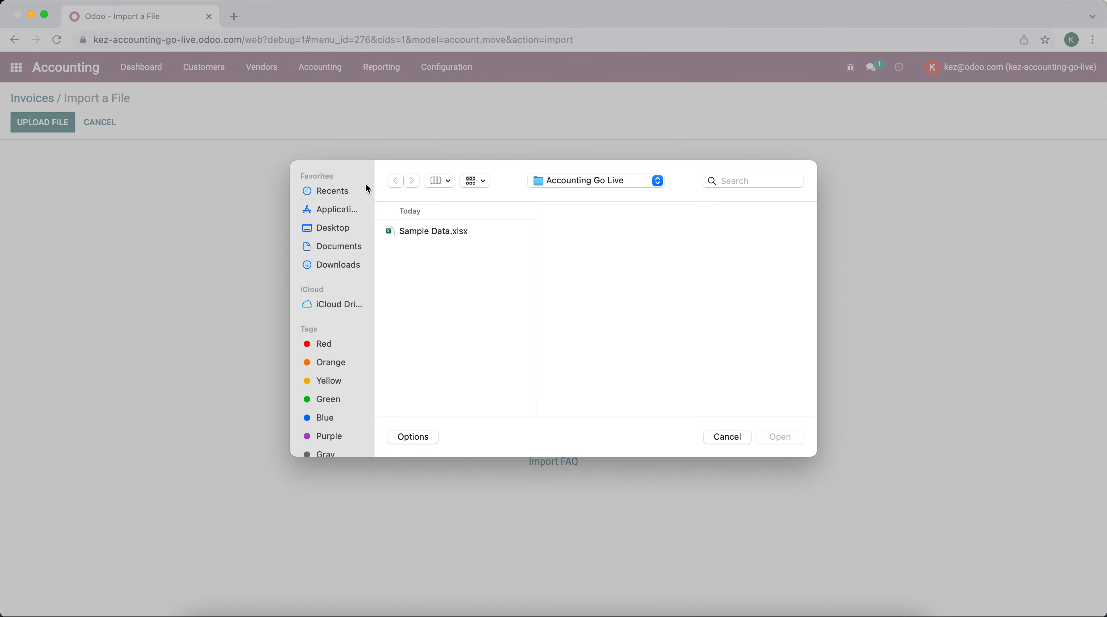
{"action": "double_click", "coordinate": [469, 229]}
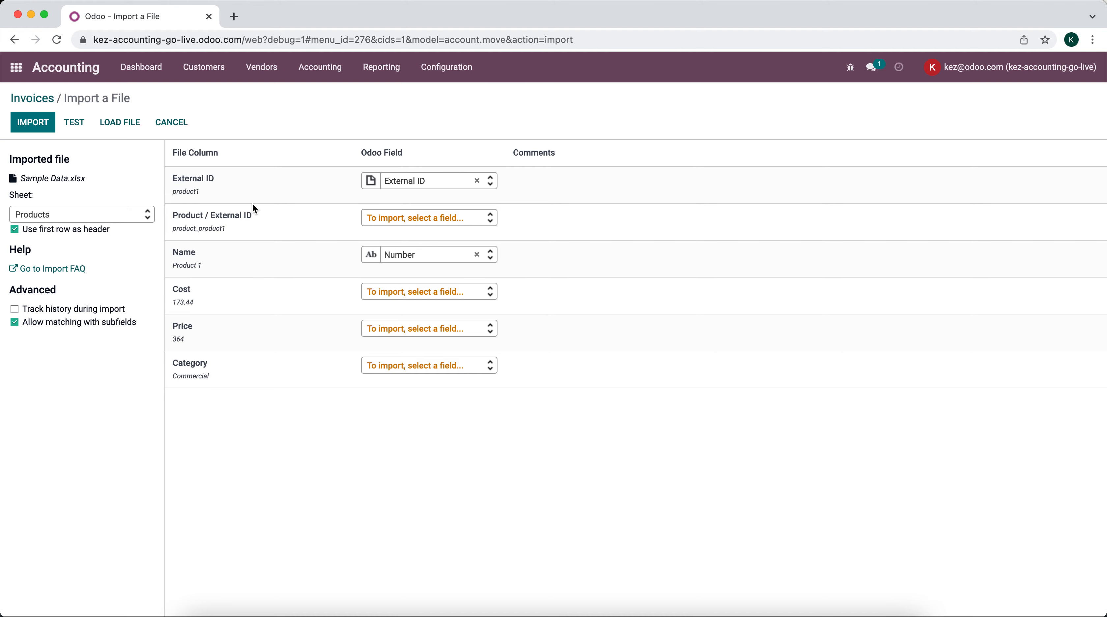
{"action": "left_click", "coordinate": [103, 213]}
{"action": "left_click", "coordinate": [101, 249]}
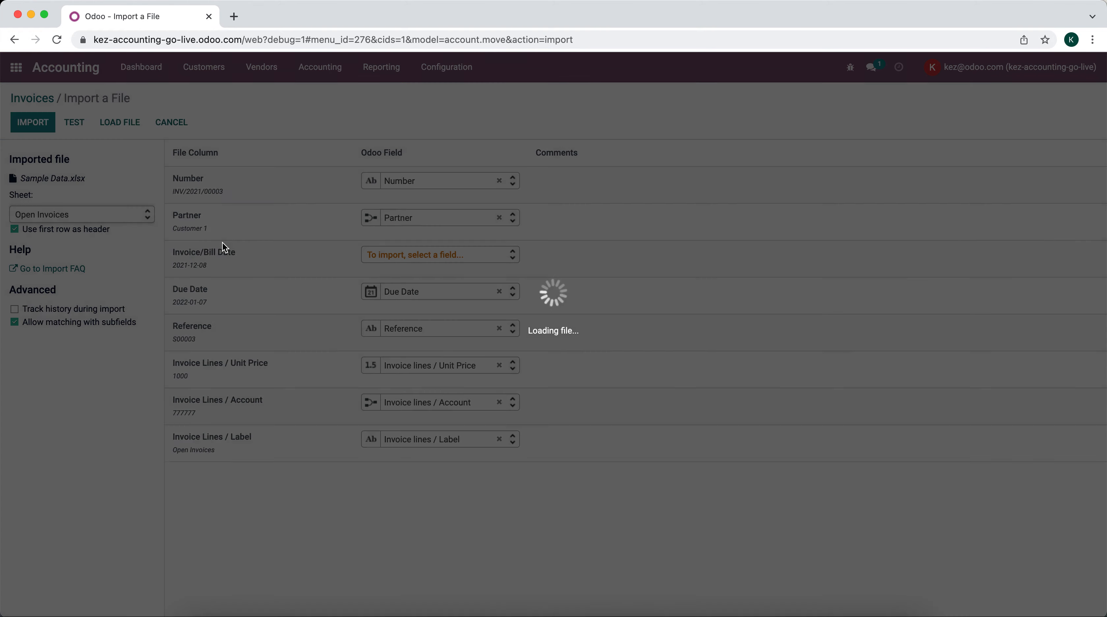
Map the Invoice/Bill Date file column to the Invoice/Bill Date field.
{"action": "left_click", "coordinate": [397, 255]}
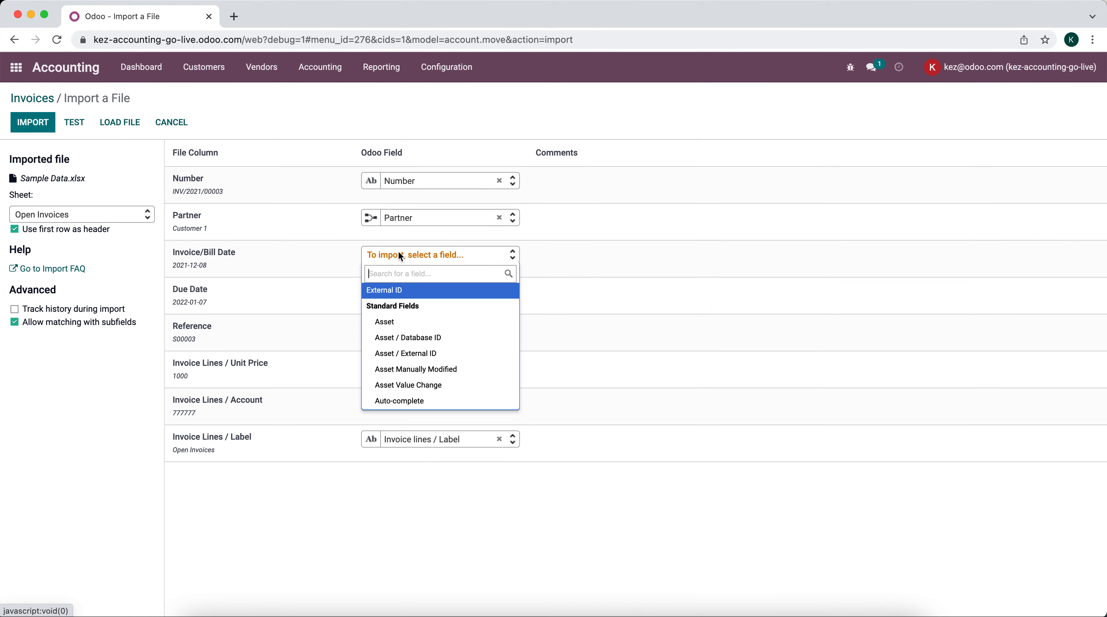
{"action": "type", "text": "villbill"}
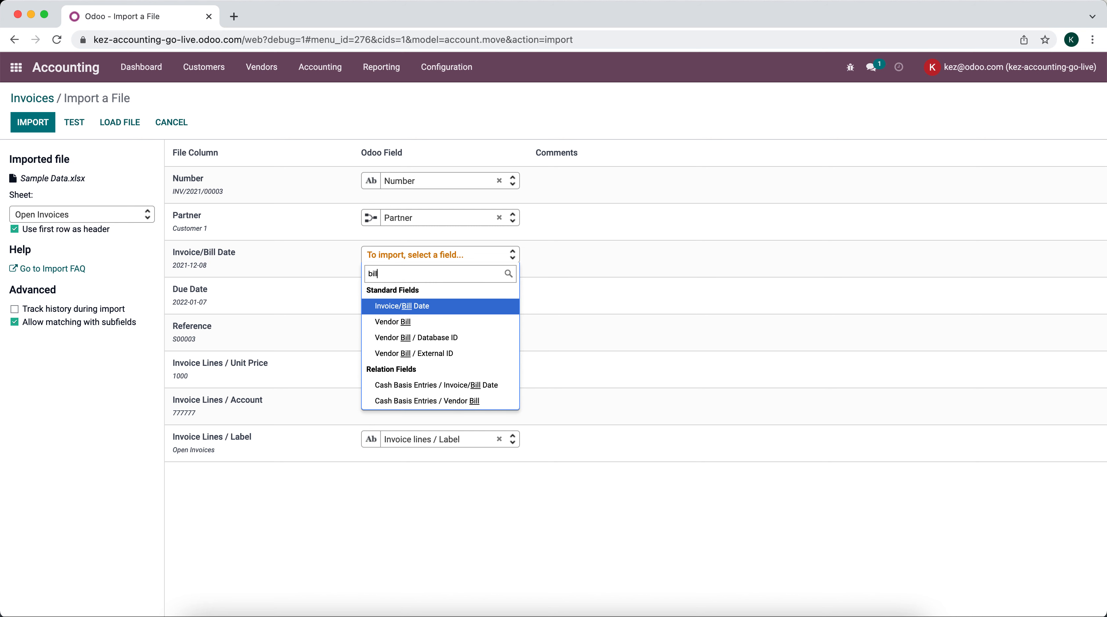
{"action": "left_click", "coordinate": [446, 312]}
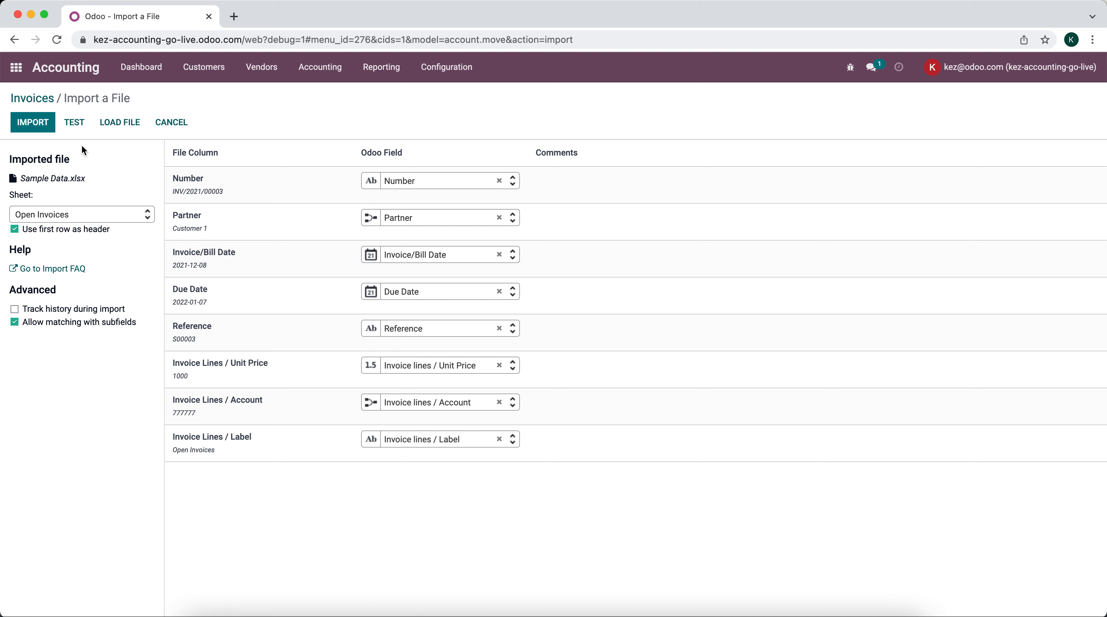
Test the invoice import, set unmatched Partner values to Create new values, retest and import the records.
{"action": "left_click", "coordinate": [74, 123]}
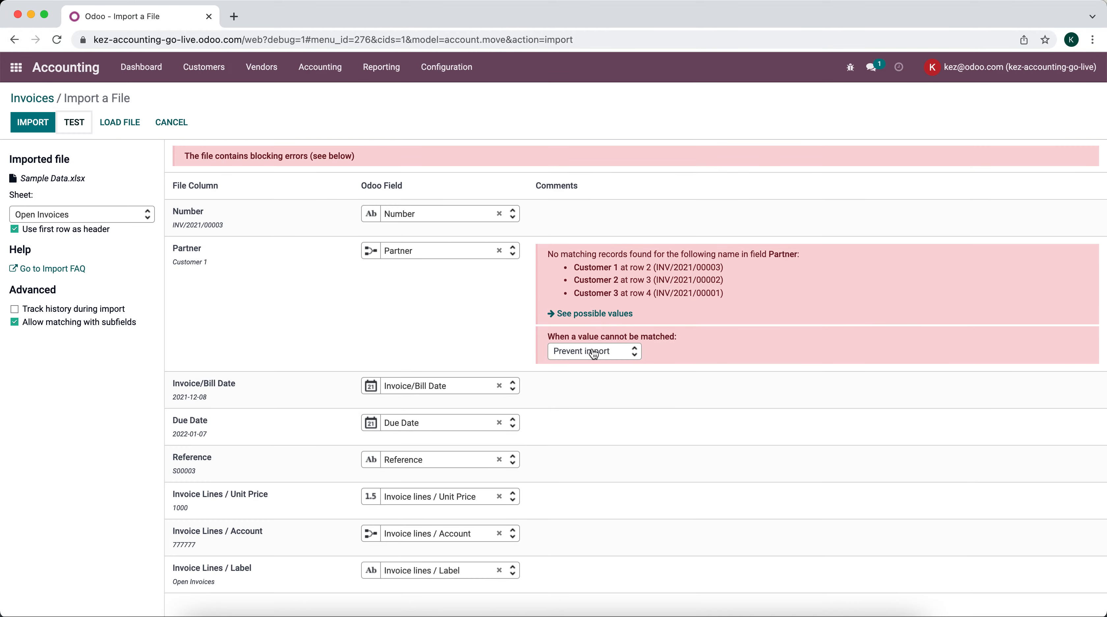
{"action": "left_click", "coordinate": [594, 352]}
{"action": "left_click", "coordinate": [596, 396]}
{"action": "left_click", "coordinate": [74, 124]}
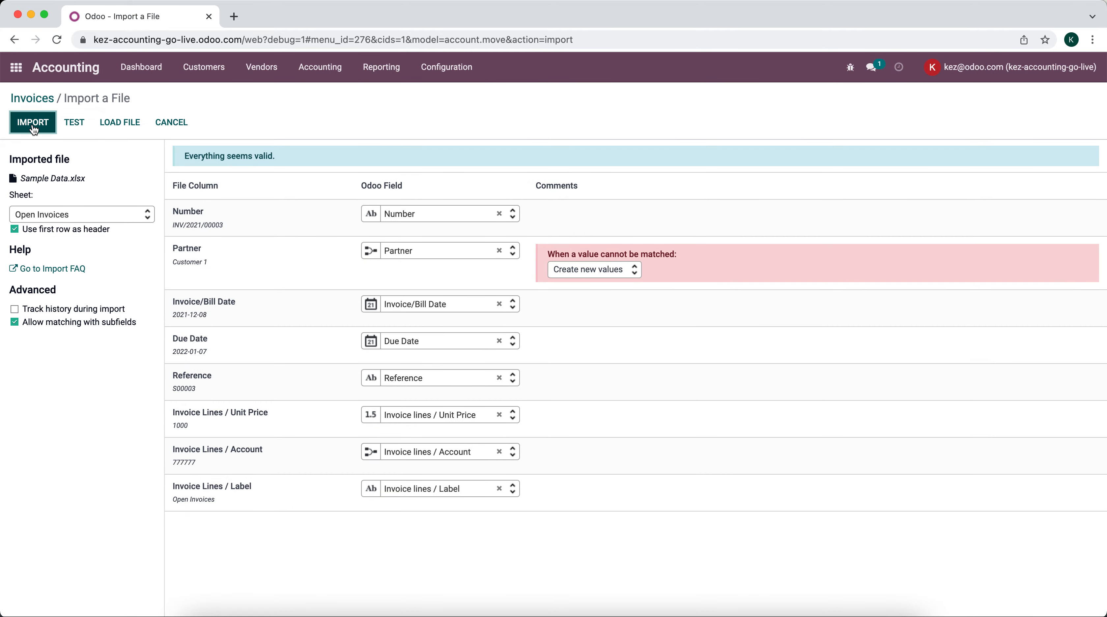
{"action": "left_click", "coordinate": [34, 124]}
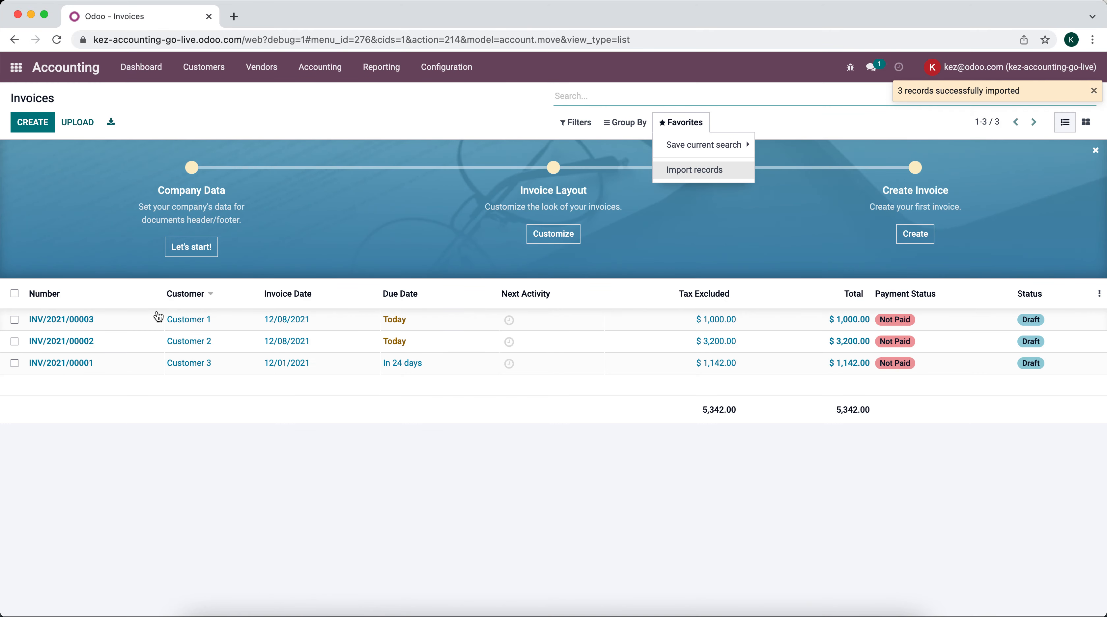
Review the invoice lines and journal items of Customer 1's imported draft invoice, and return to the invoices list.
{"action": "left_click", "coordinate": [138, 325]}
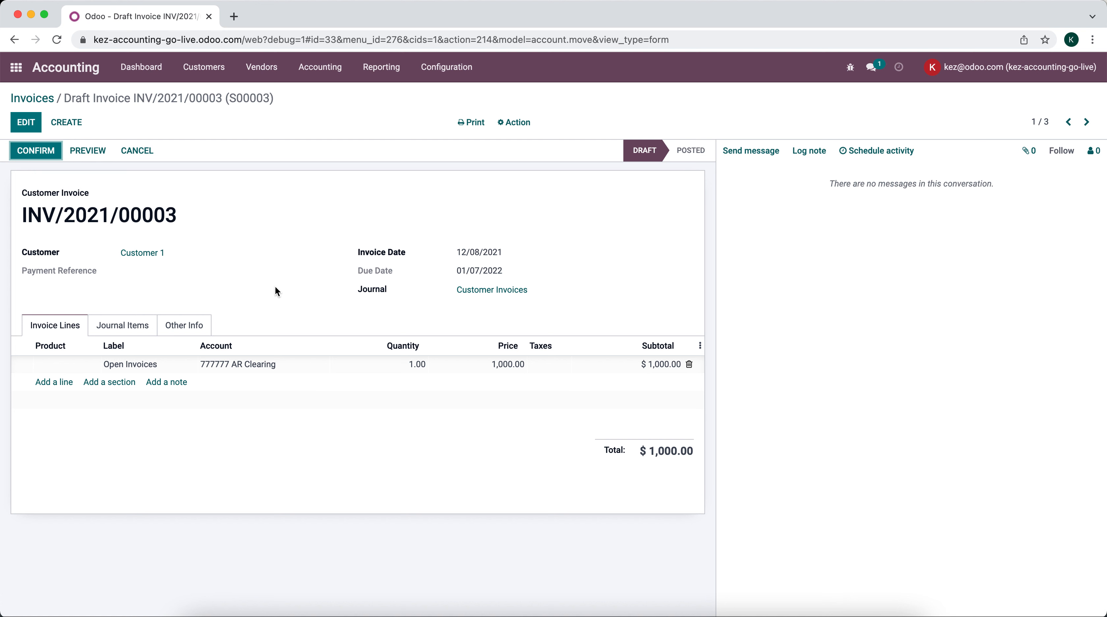
{"action": "left_click", "coordinate": [122, 326]}
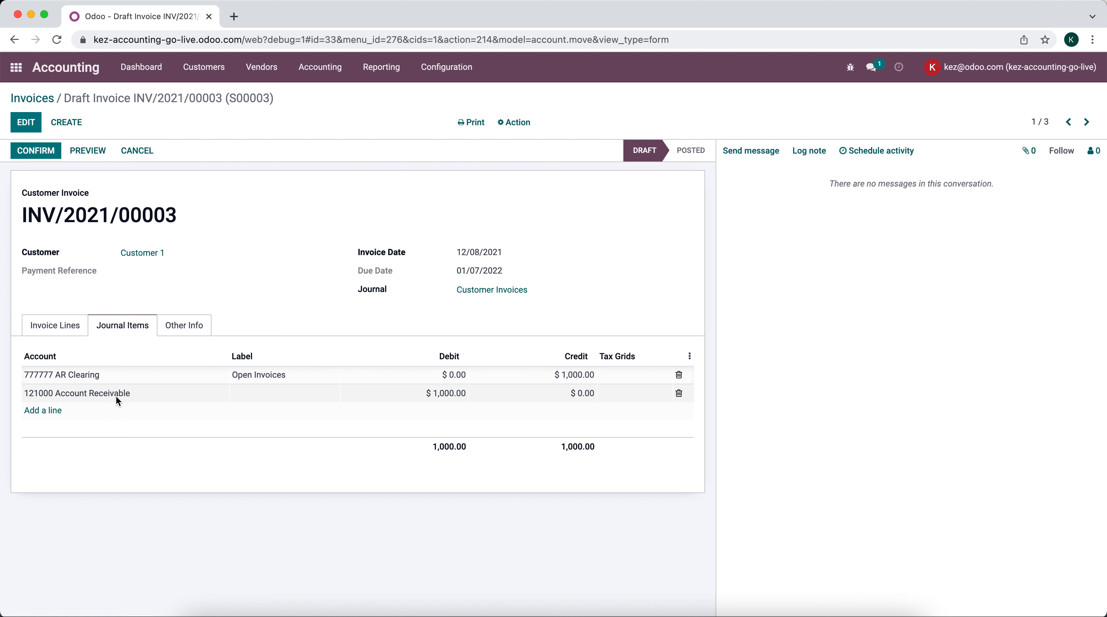
{"action": "left_click", "coordinate": [40, 105]}
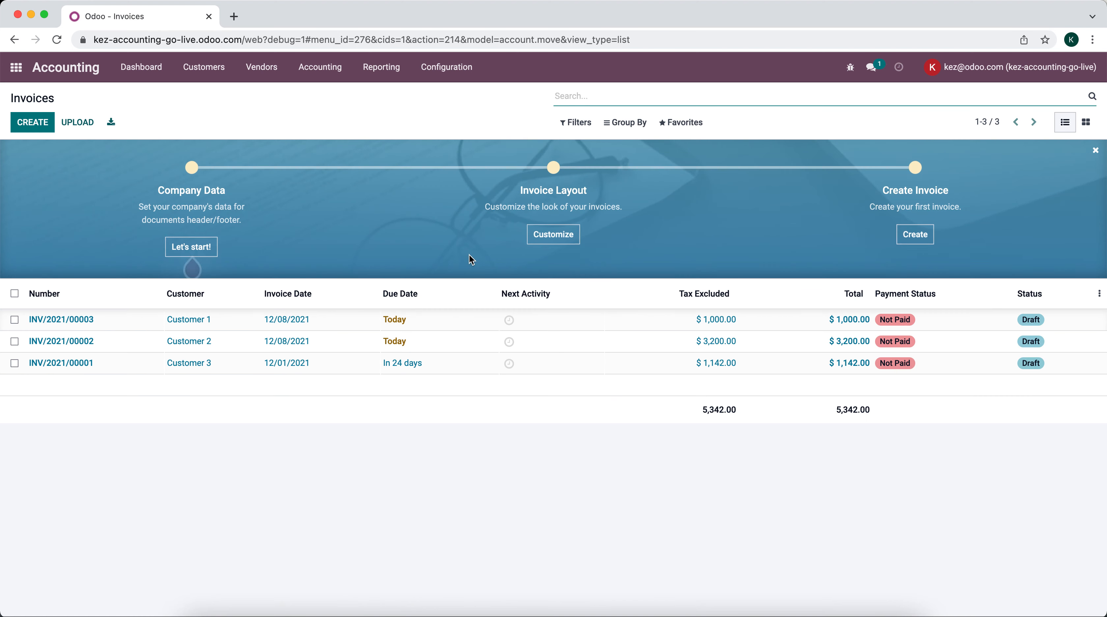
Select all imported draft invoices and post their journal entries with the Force option enabled.
{"action": "left_click", "coordinate": [14, 293]}
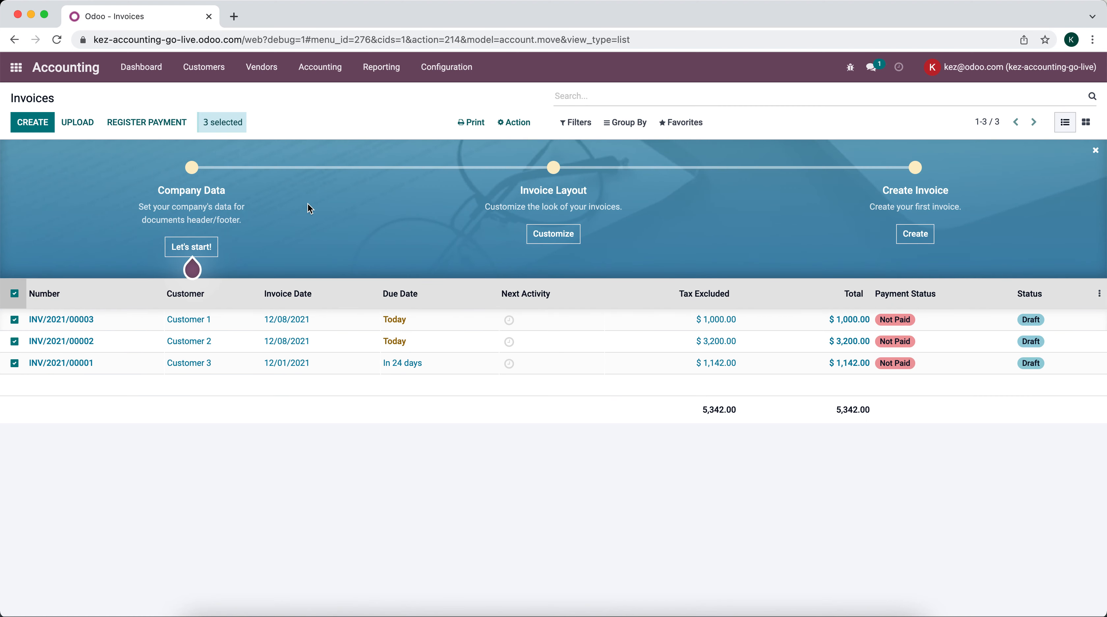
{"action": "left_click", "coordinate": [514, 122]}
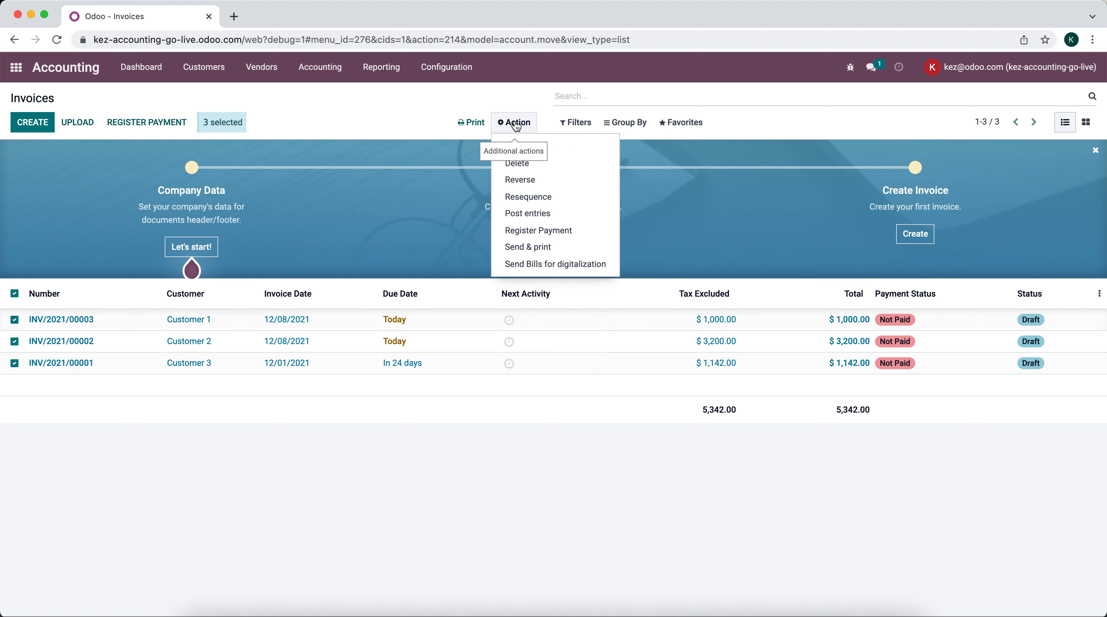
{"action": "left_click", "coordinate": [574, 213]}
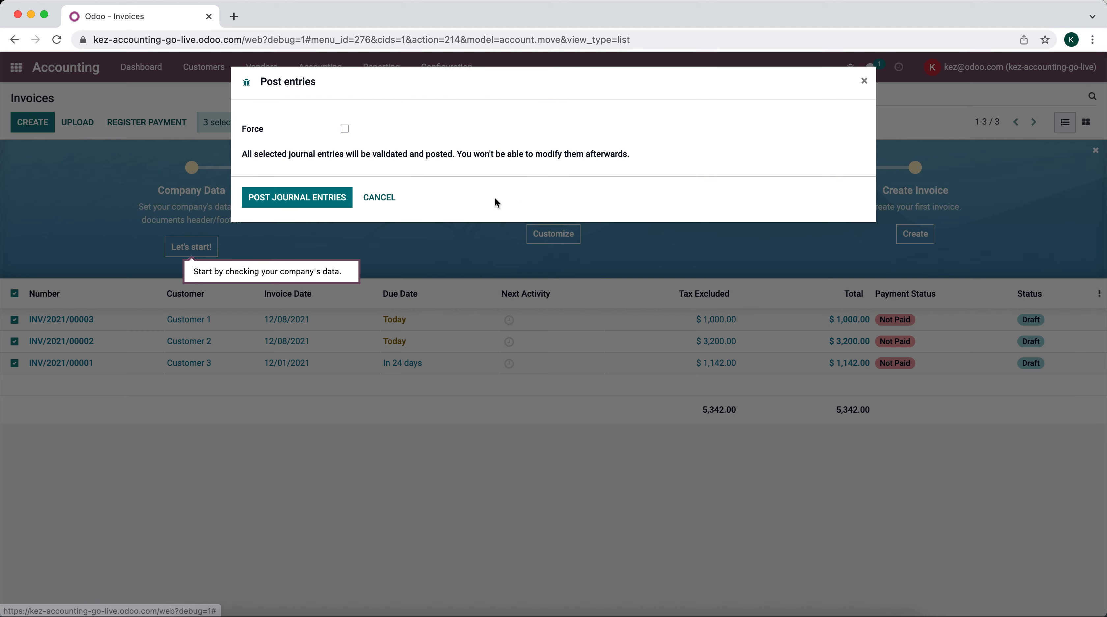
{"action": "left_click", "coordinate": [344, 128]}
{"action": "left_click", "coordinate": [335, 199]}
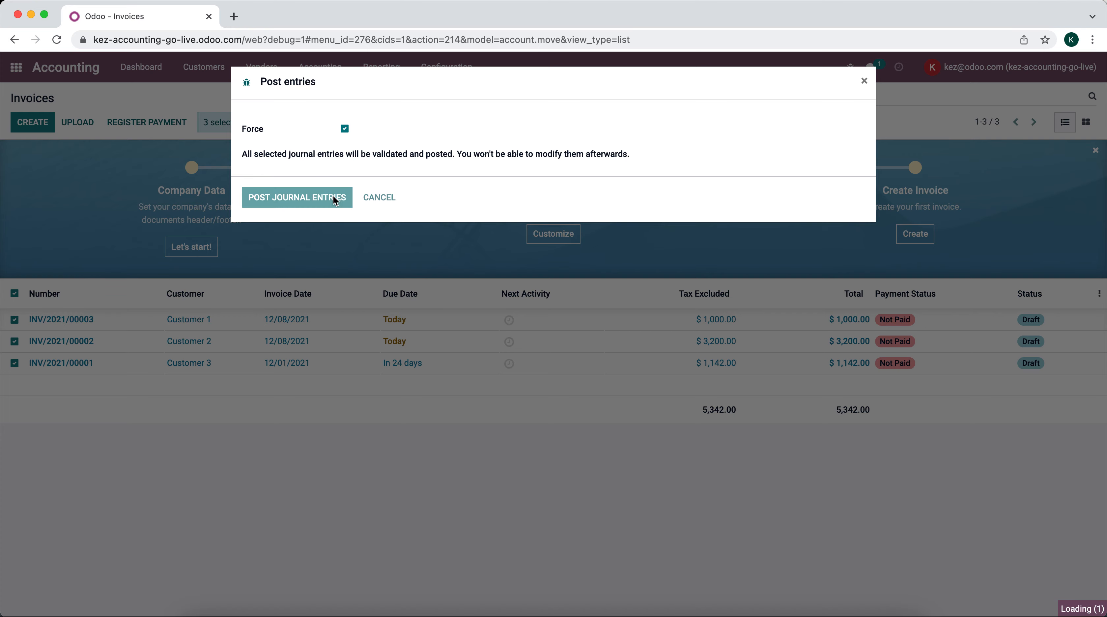
Start a vendor bills record import with the file Sample Data.xlsx and choose its Open Bills sheet.
{"action": "left_click", "coordinate": [261, 68]}
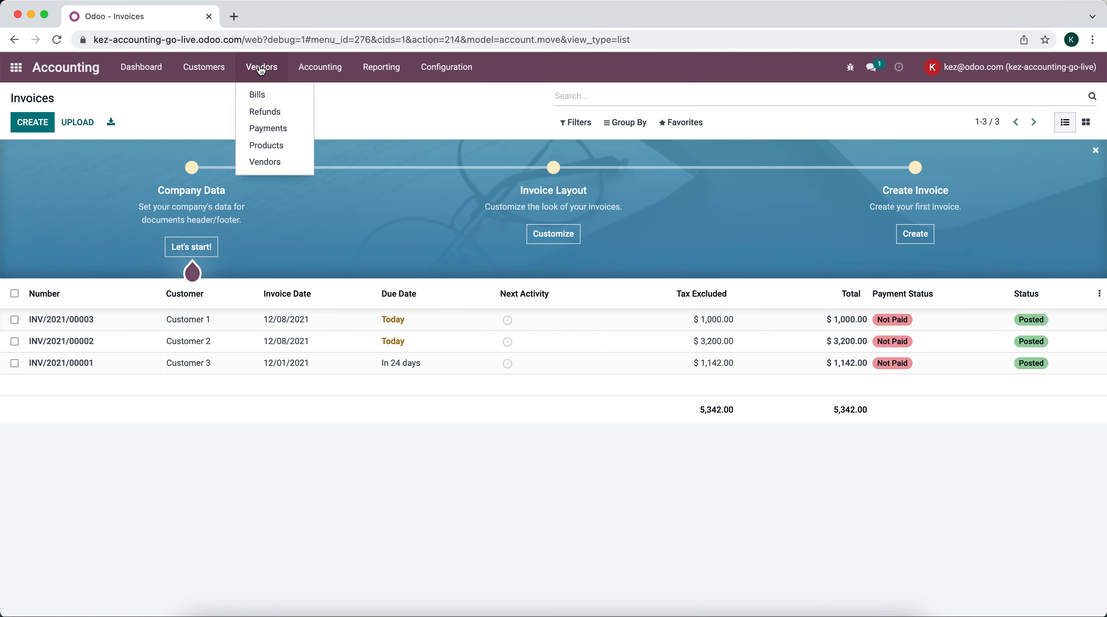
{"action": "left_click", "coordinate": [259, 93]}
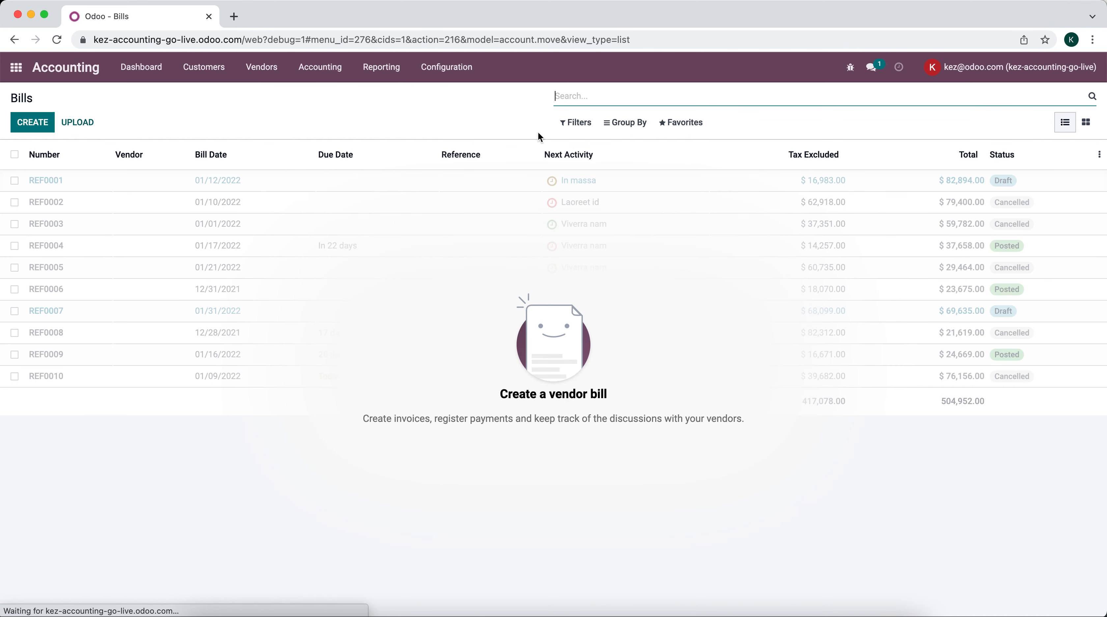
{"action": "left_click", "coordinate": [687, 123]}
{"action": "left_click", "coordinate": [686, 168]}
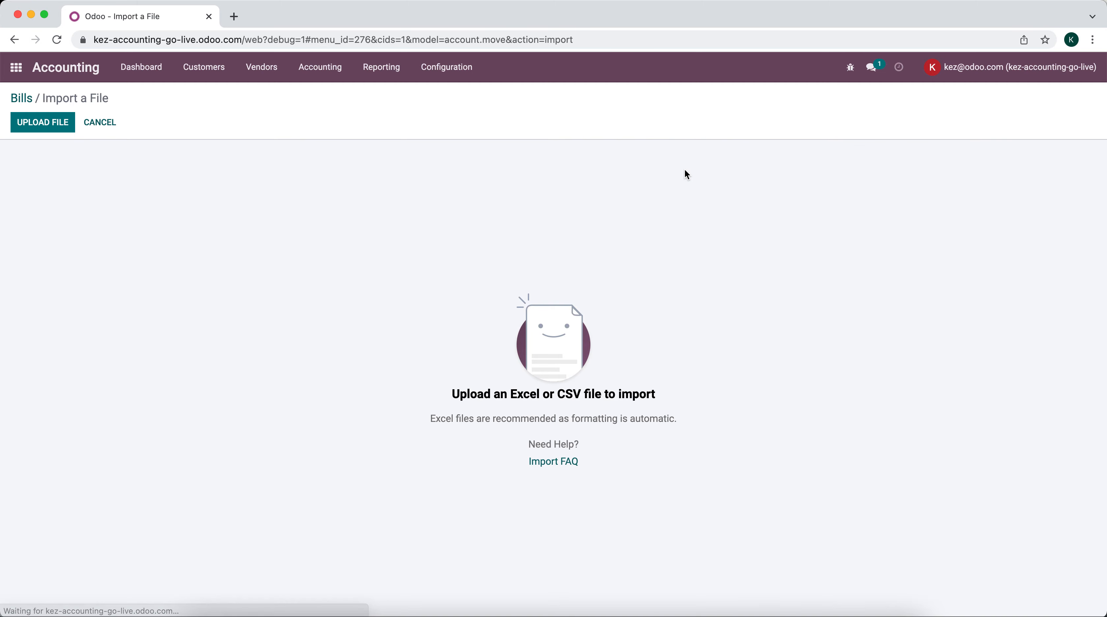
{"action": "left_click", "coordinate": [45, 128]}
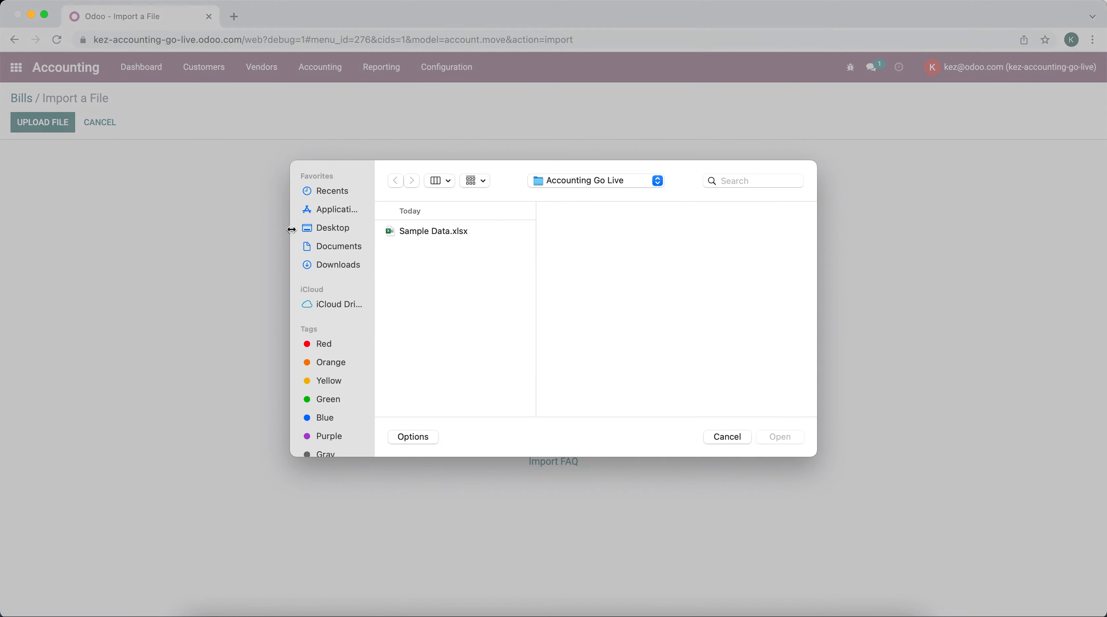
{"action": "double_click", "coordinate": [438, 230]}
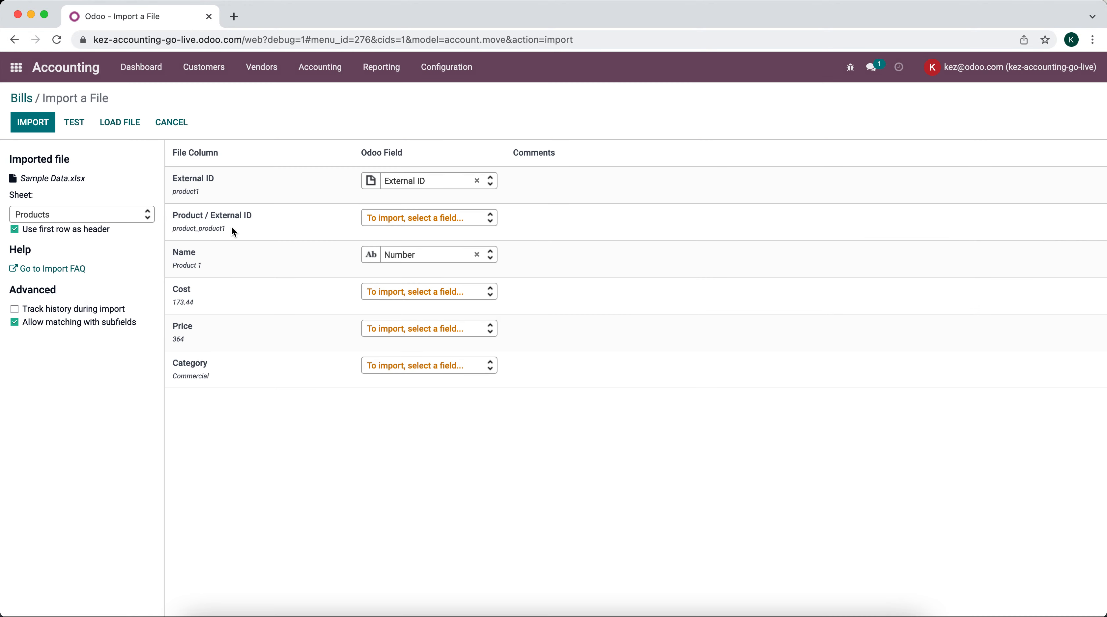
{"action": "left_click", "coordinate": [75, 215]}
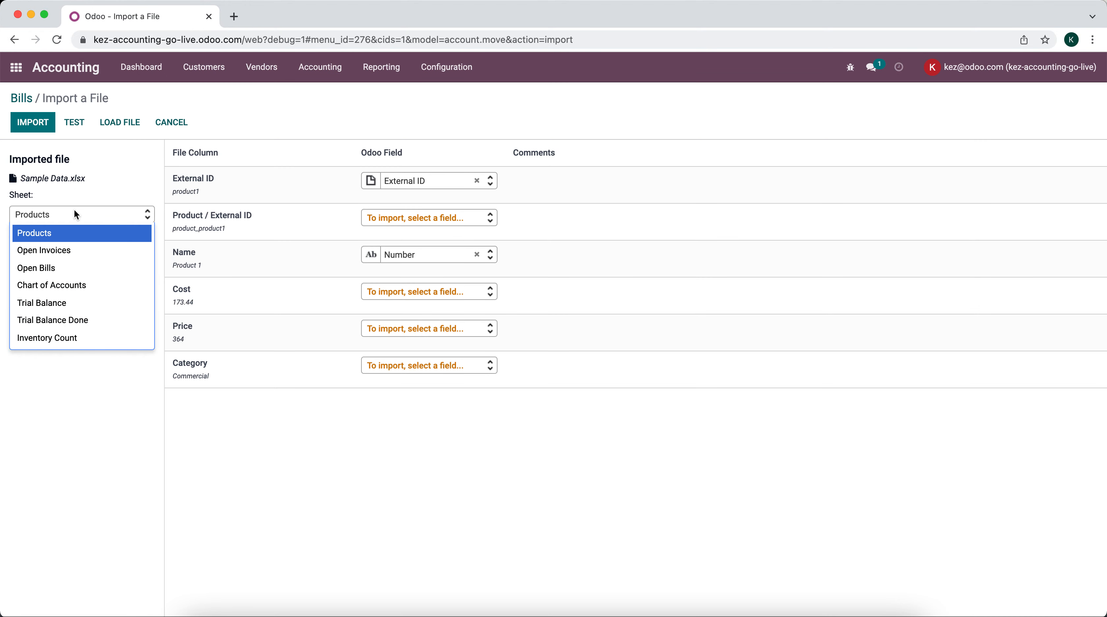
{"action": "left_click", "coordinate": [88, 270]}
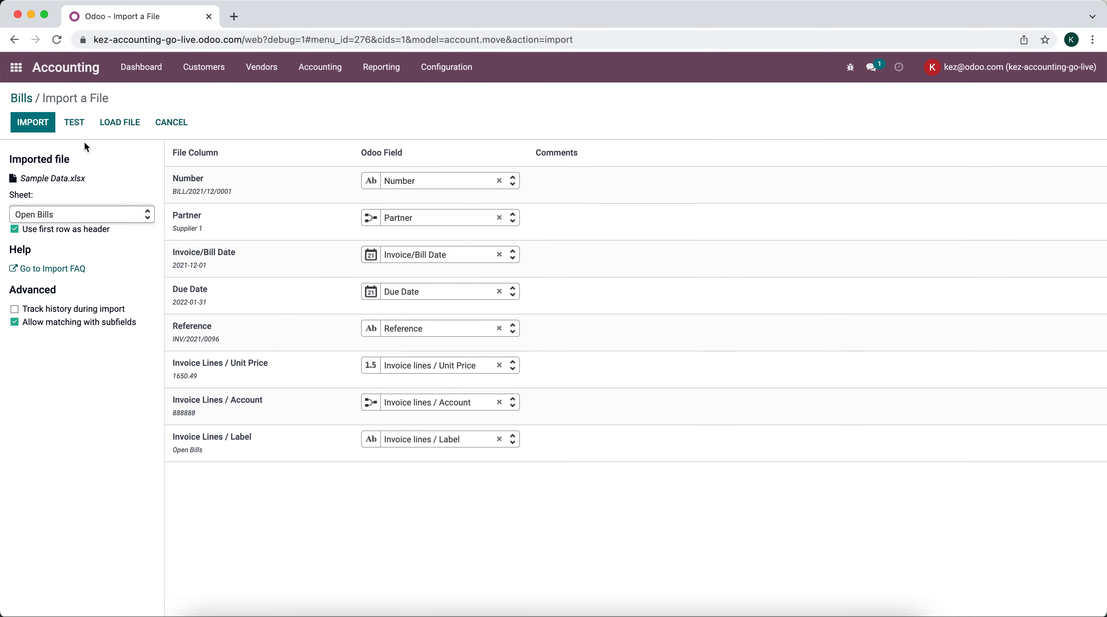
Test the bills import, set unmatched Partner values to Create new values, retest and import the records.
{"action": "left_click", "coordinate": [74, 123]}
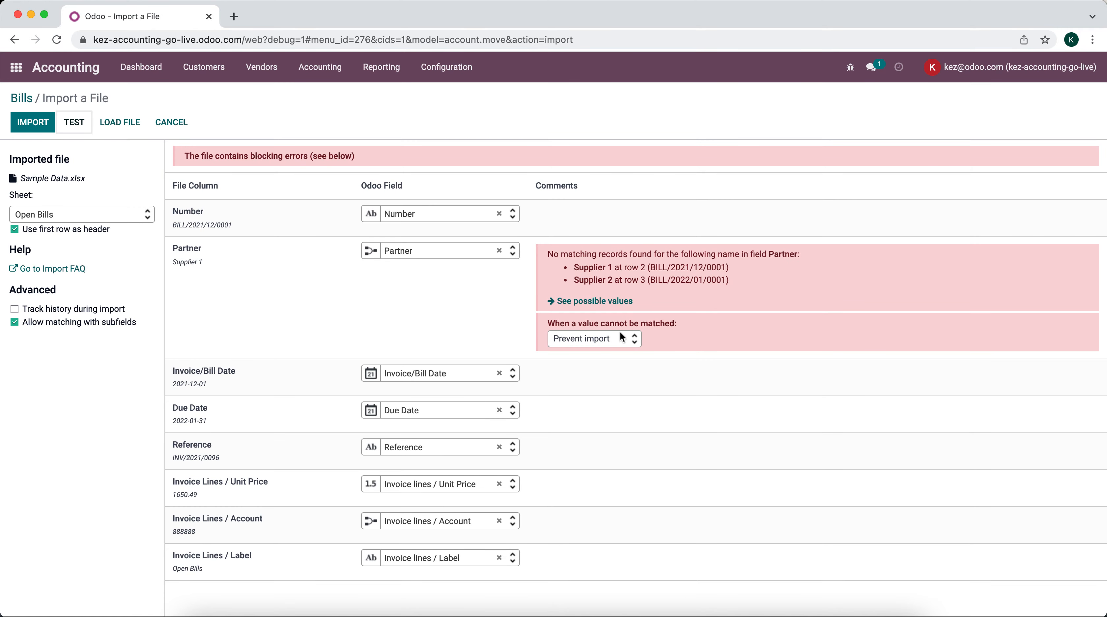
{"action": "left_click", "coordinate": [621, 337]}
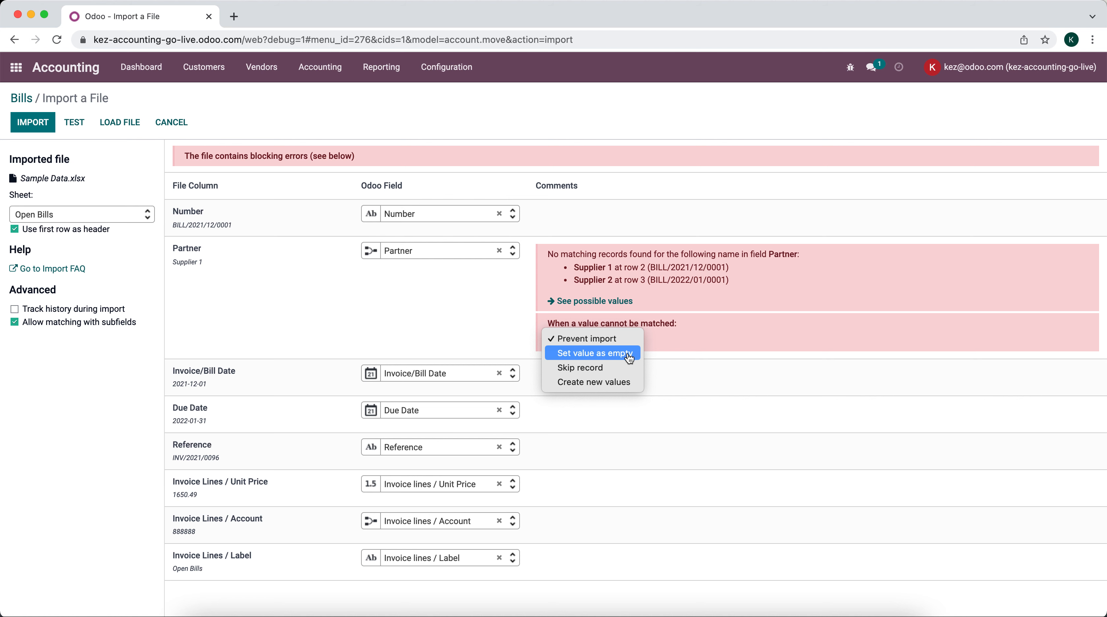
{"action": "left_click", "coordinate": [624, 383]}
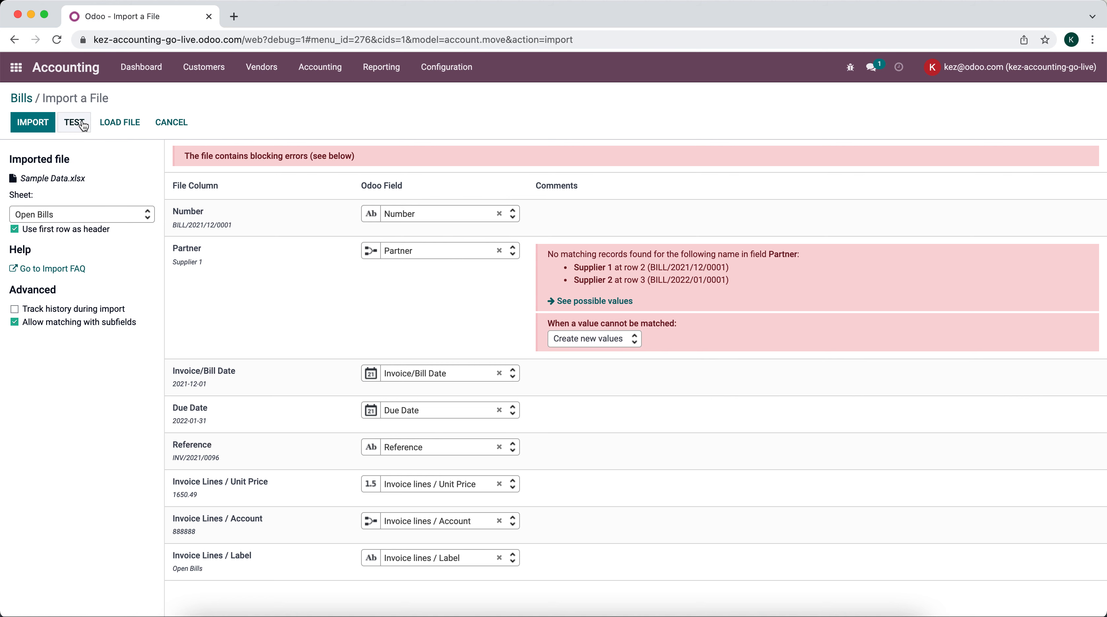
{"action": "left_click", "coordinate": [82, 122]}
{"action": "left_click", "coordinate": [33, 122]}
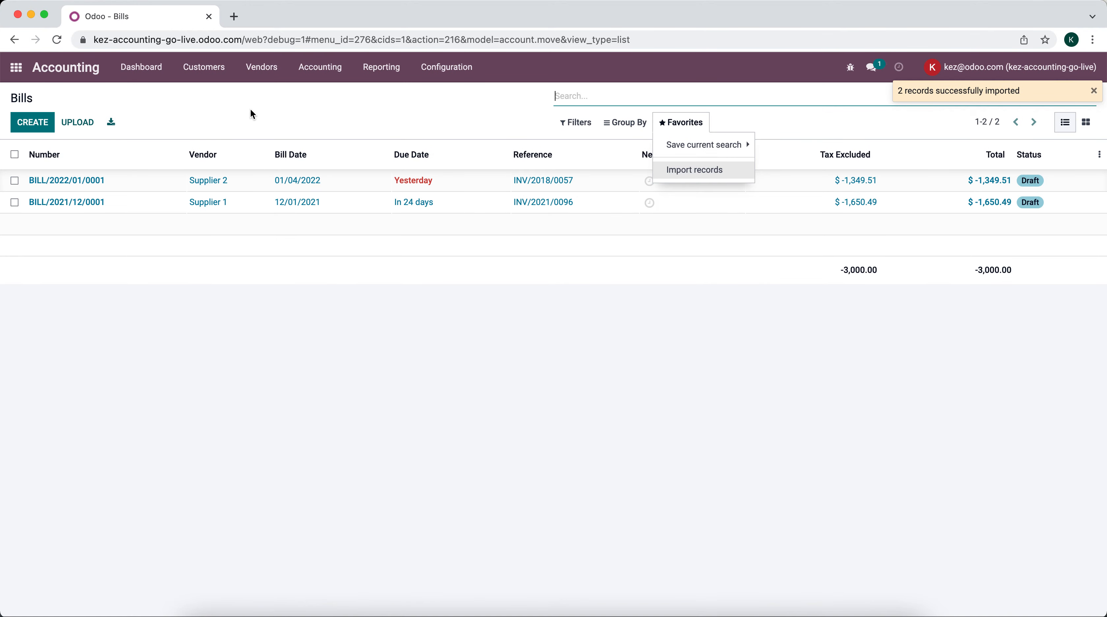
Review the invoice lines and journal items of Supplier 2's imported draft bill, and return to the bills list.
{"action": "left_click", "coordinate": [250, 110]}
{"action": "left_click", "coordinate": [116, 185]}
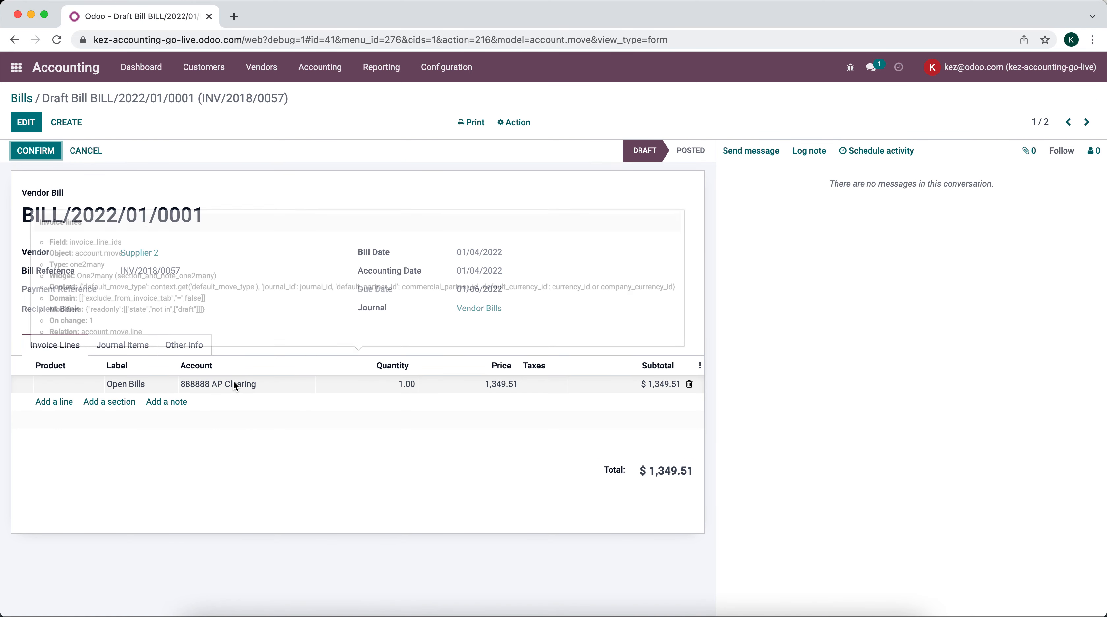
{"action": "left_click", "coordinate": [123, 345]}
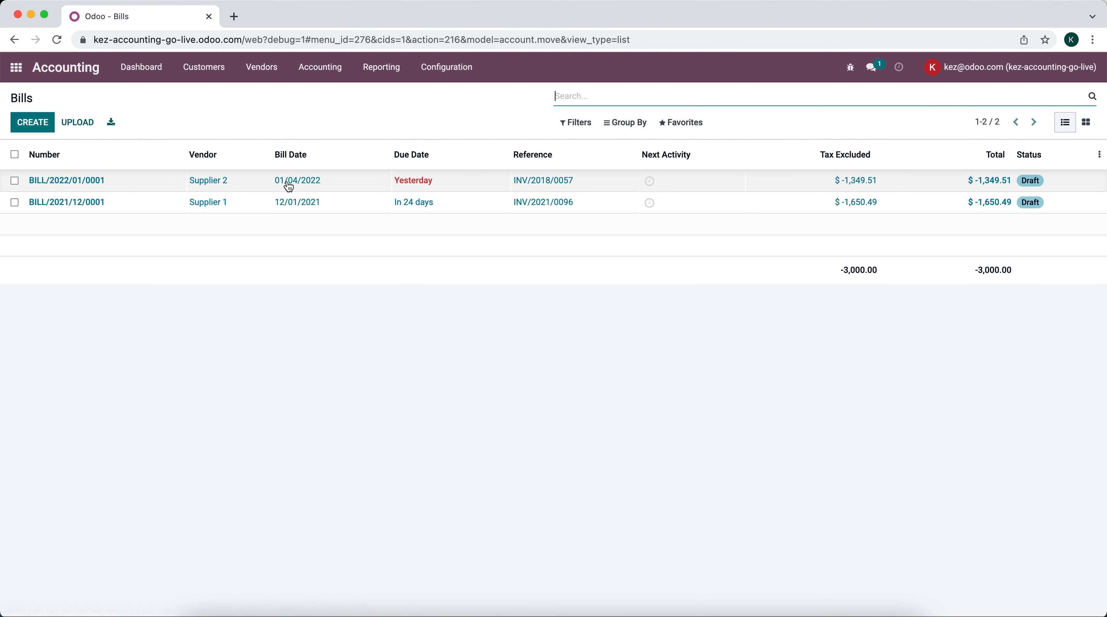
Select all imported draft bills and post their journal entries.
{"action": "left_click", "coordinate": [14, 155]}
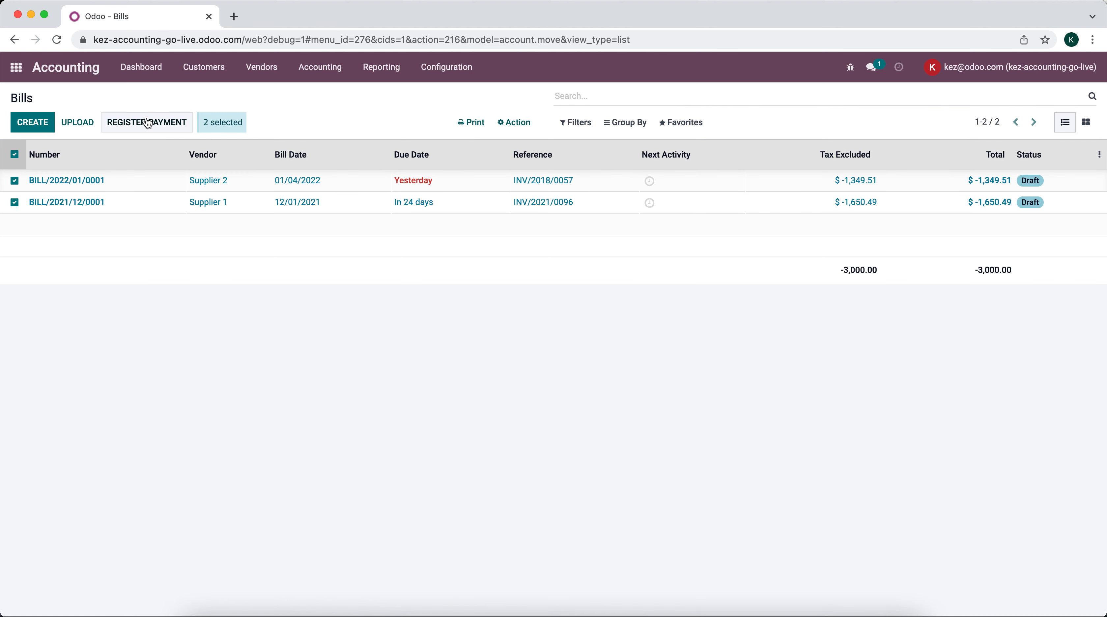
{"action": "left_click", "coordinate": [519, 123]}
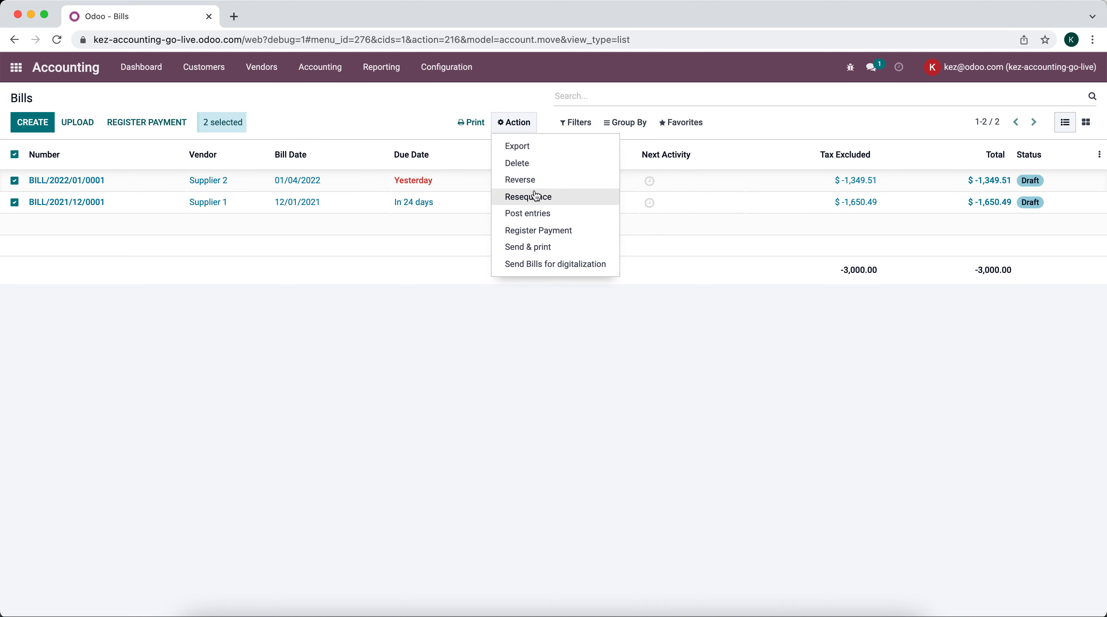
{"action": "left_click", "coordinate": [529, 214]}
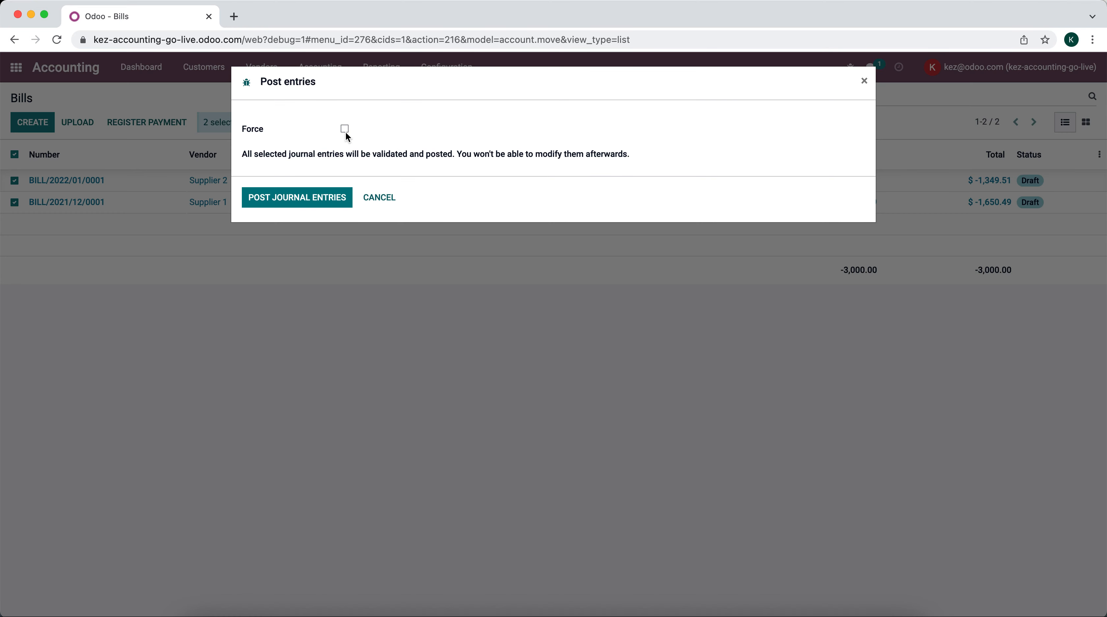
{"action": "left_click", "coordinate": [341, 197]}
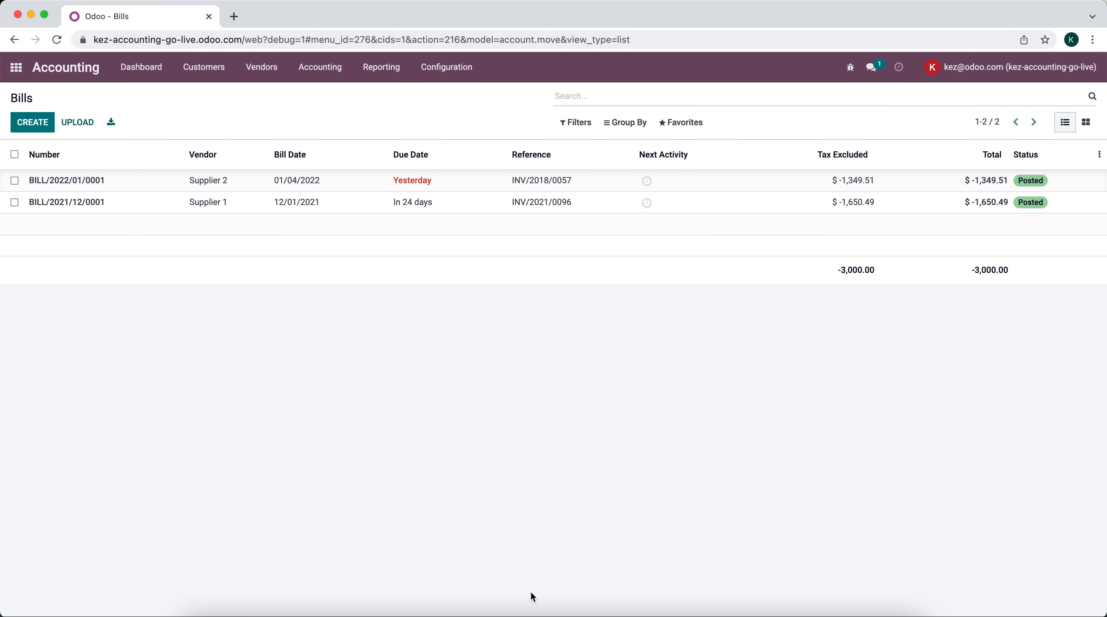
Switch to the Sample Data workbook in Excel and create a copy of the Trial Balance sheet before the Products sheet.
{"action": "left_click", "coordinate": [507, 613]}
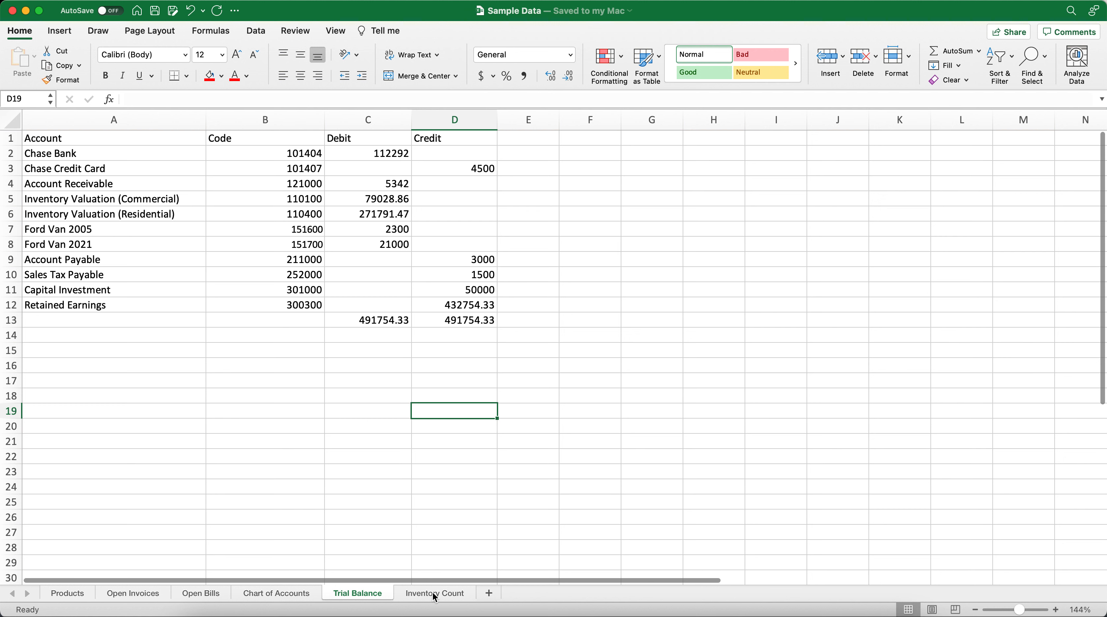
{"action": "left_click", "coordinate": [308, 424]}
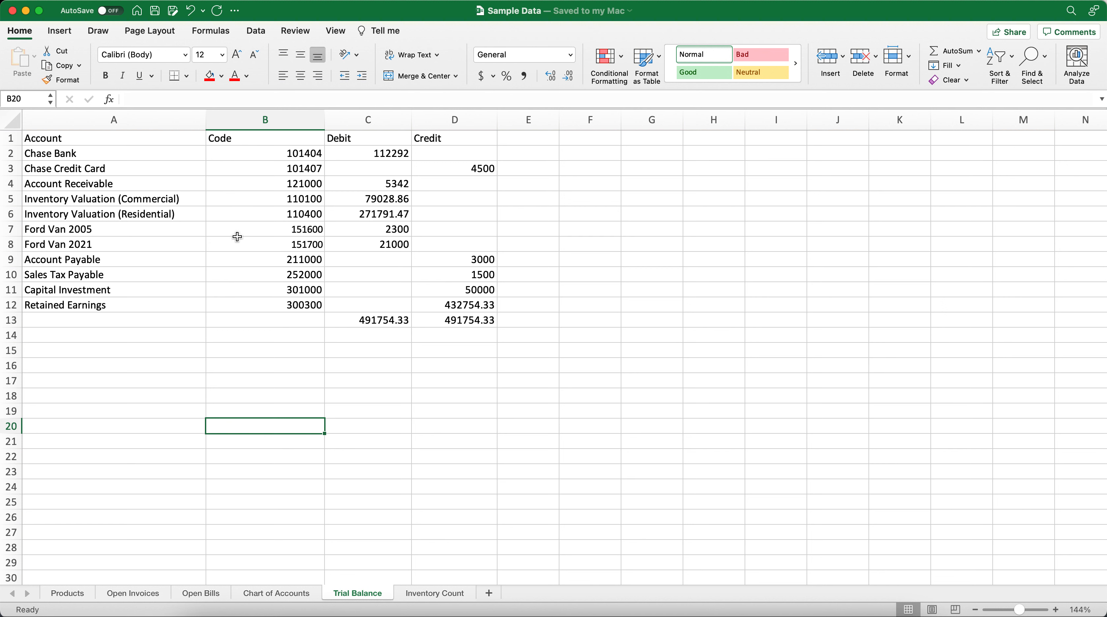
{"action": "left_click", "coordinate": [200, 168]}
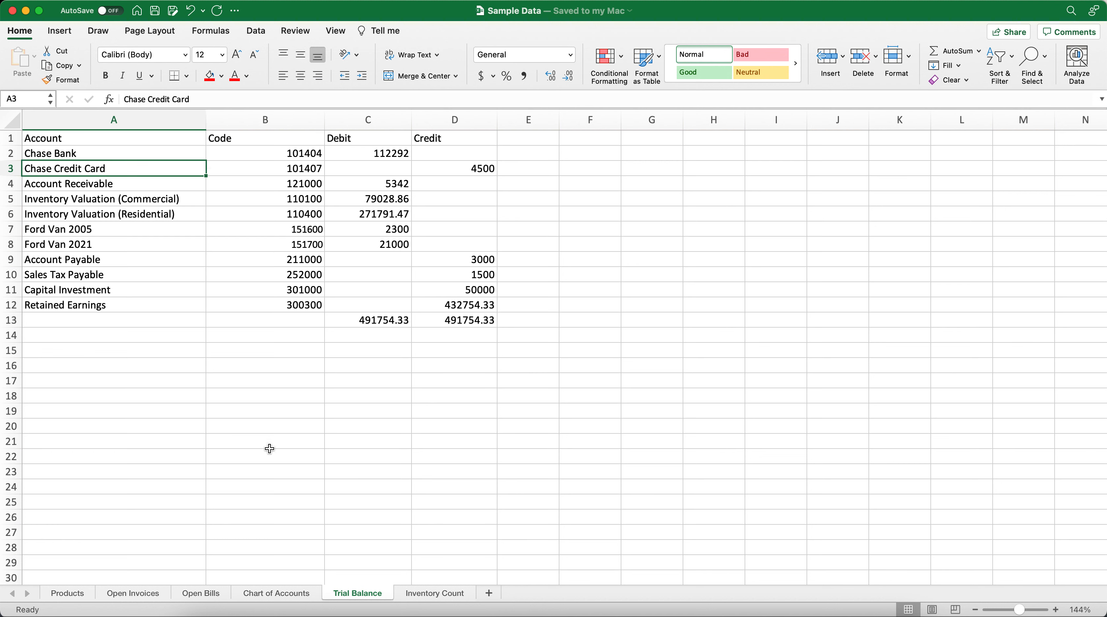
{"action": "right_click", "coordinate": [350, 596]}
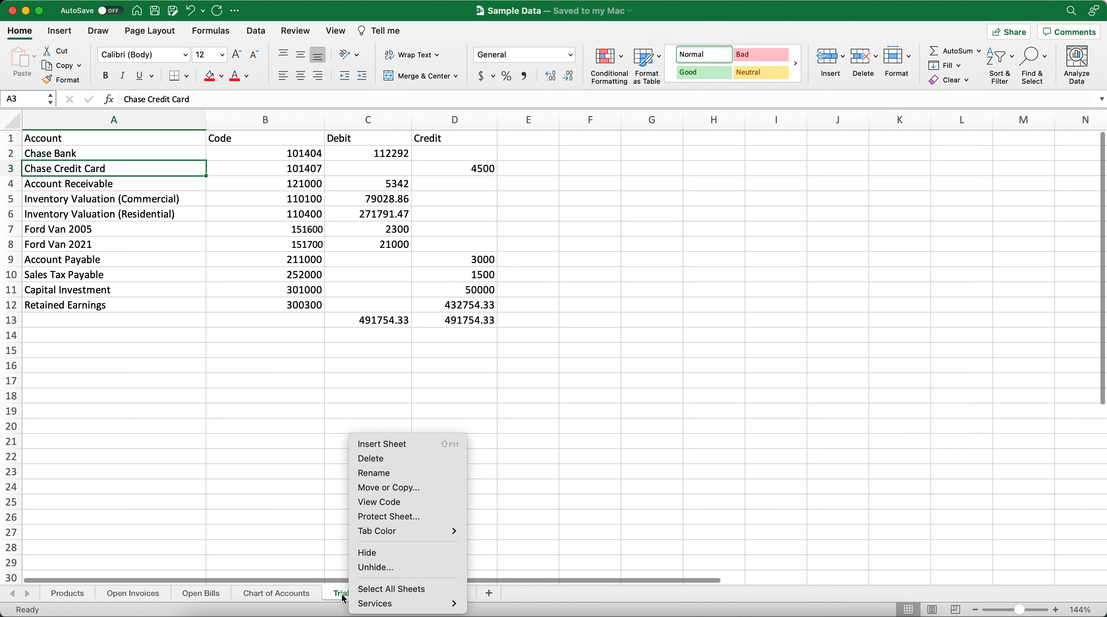
{"action": "left_click", "coordinate": [399, 489]}
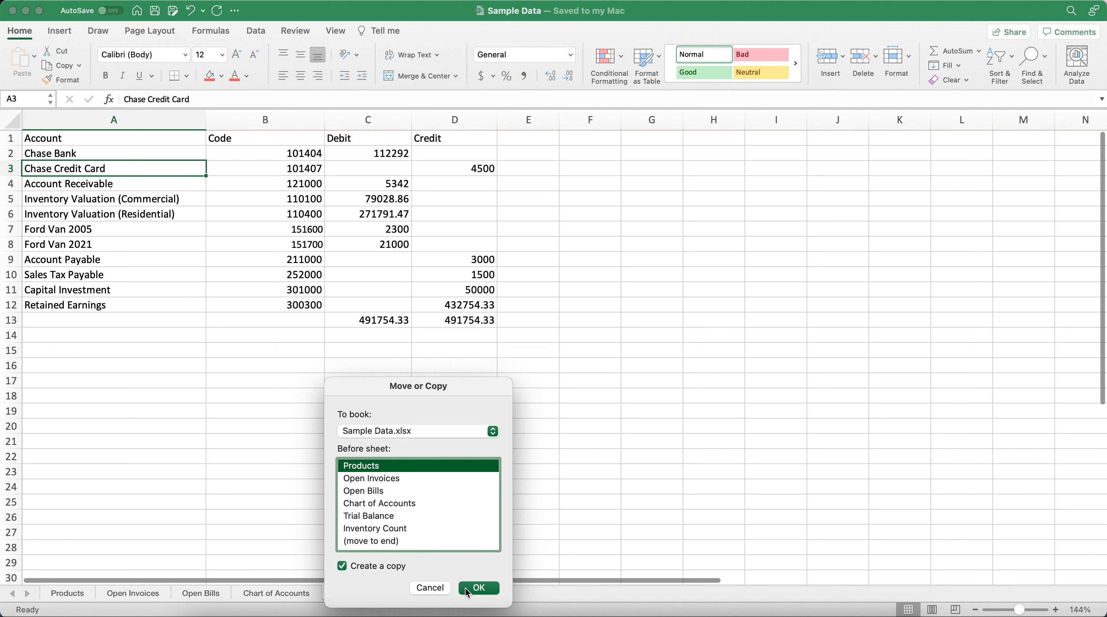
{"action": "left_click", "coordinate": [478, 587]}
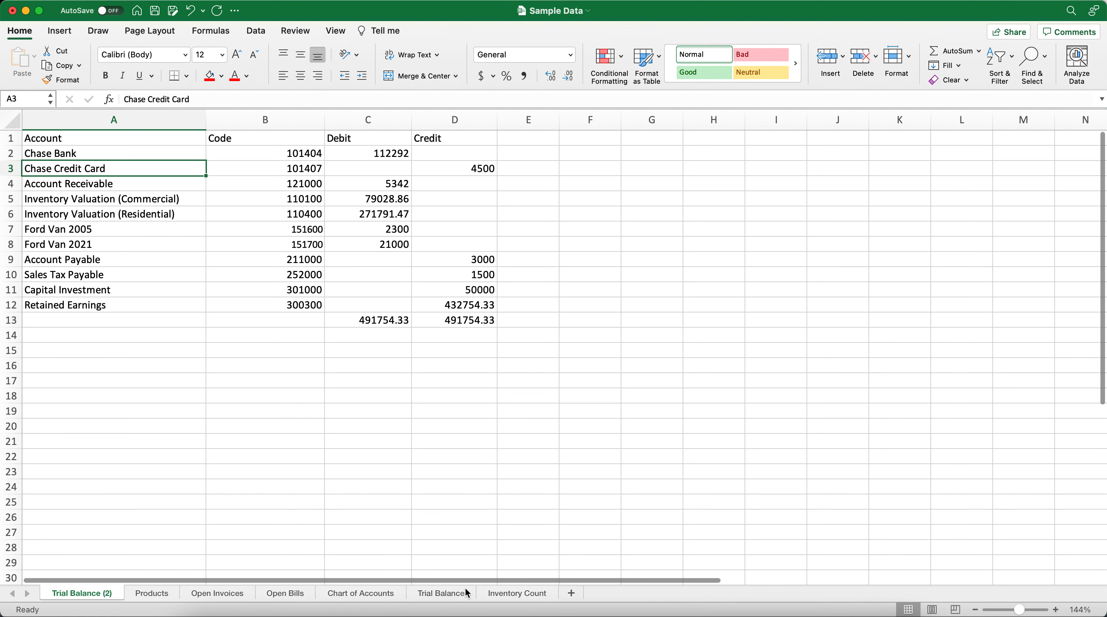
Rename the copied trial balance sheet as Trial Balance Upload.
{"action": "double_click", "coordinate": [88, 593]}
{"action": "key", "text": "BackSpace"}
{"action": "key", "text": "BackSpace"}
{"action": "key", "text": "BackSpace"}
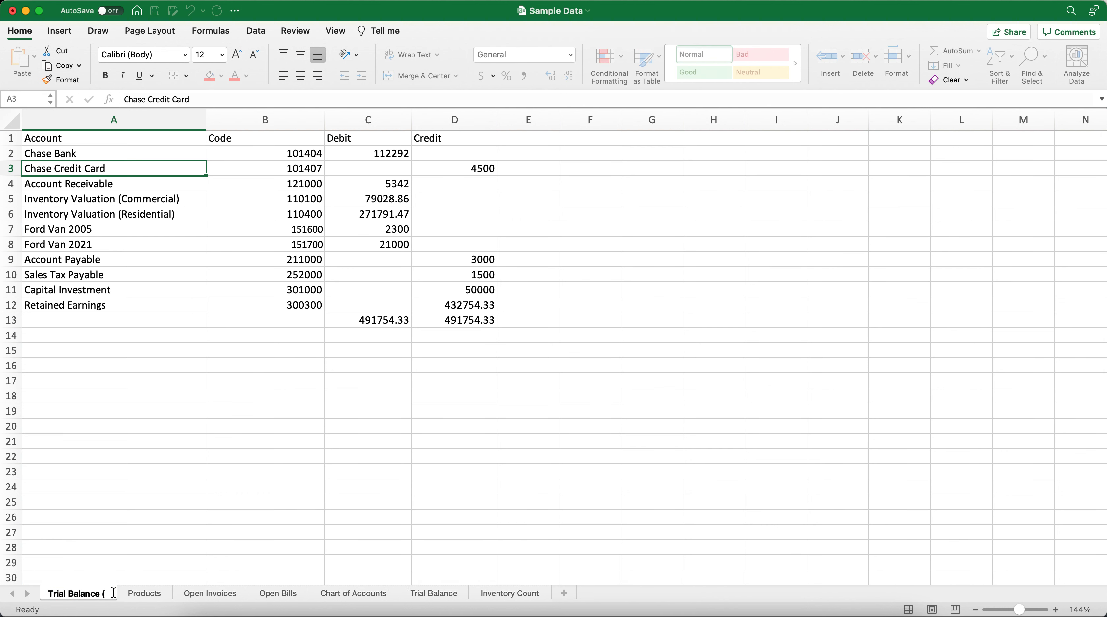
{"action": "type", "text": "Upload"}
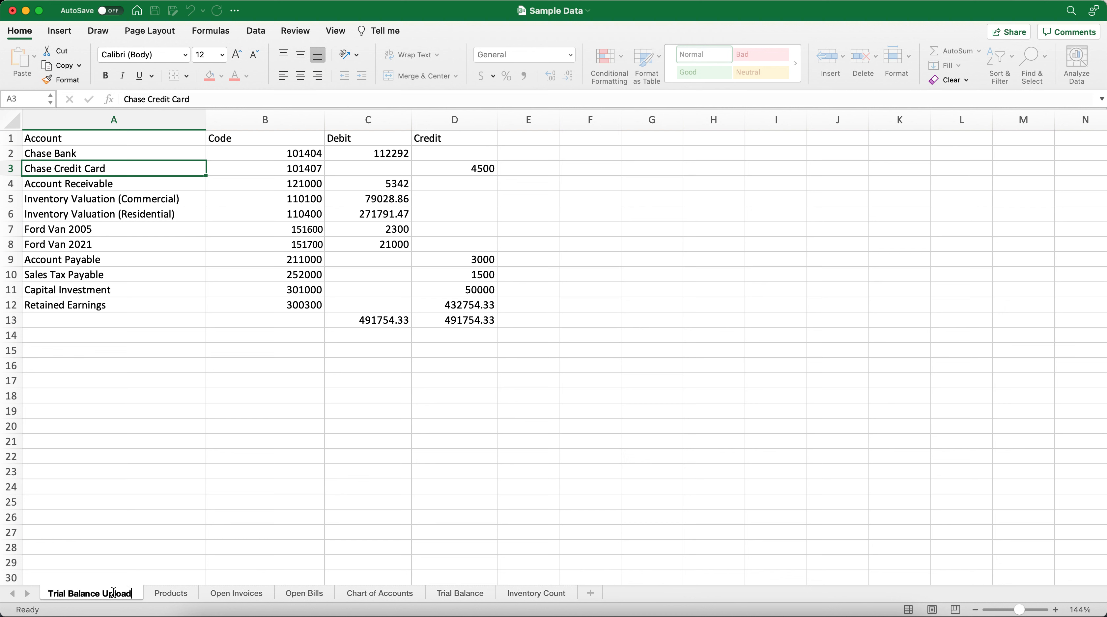
{"action": "left_click", "coordinate": [115, 465]}
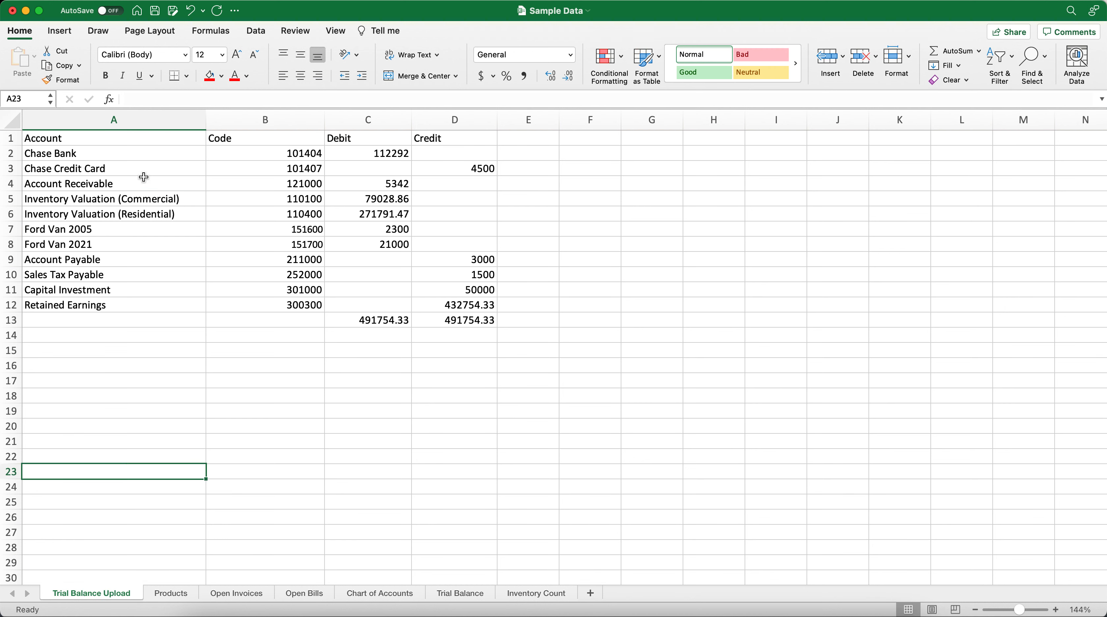
Examine the account, code and debit cells of the Chase Bank row in the Trial Balance Upload sheet.
{"action": "left_click", "coordinate": [225, 157]}
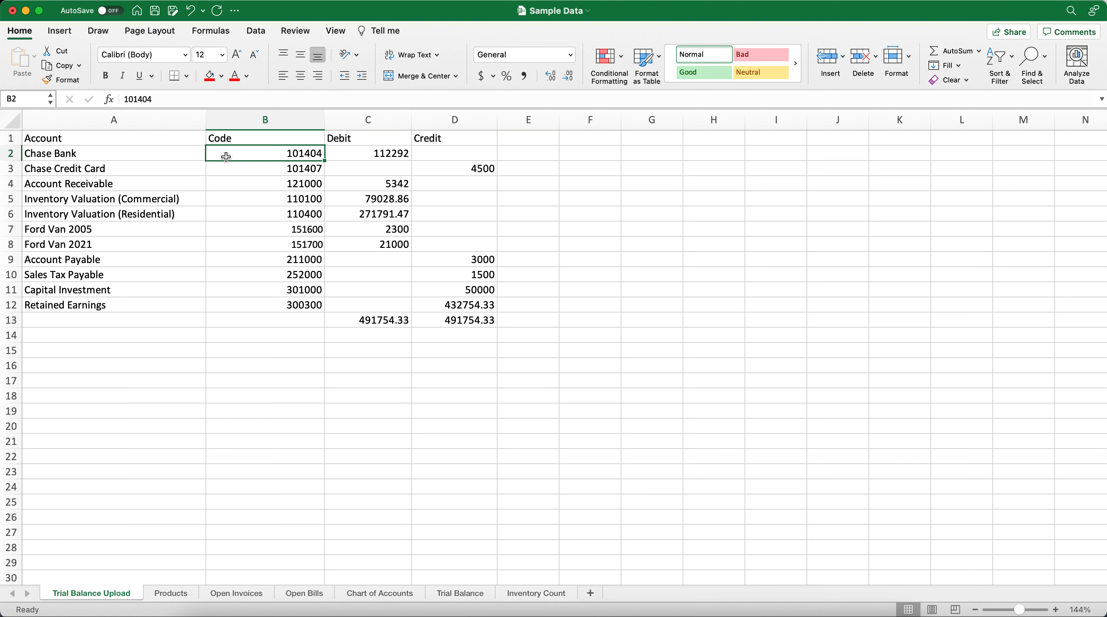
{"action": "left_click", "coordinate": [155, 157]}
{"action": "left_click", "coordinate": [239, 157]}
{"action": "left_click", "coordinate": [384, 156]}
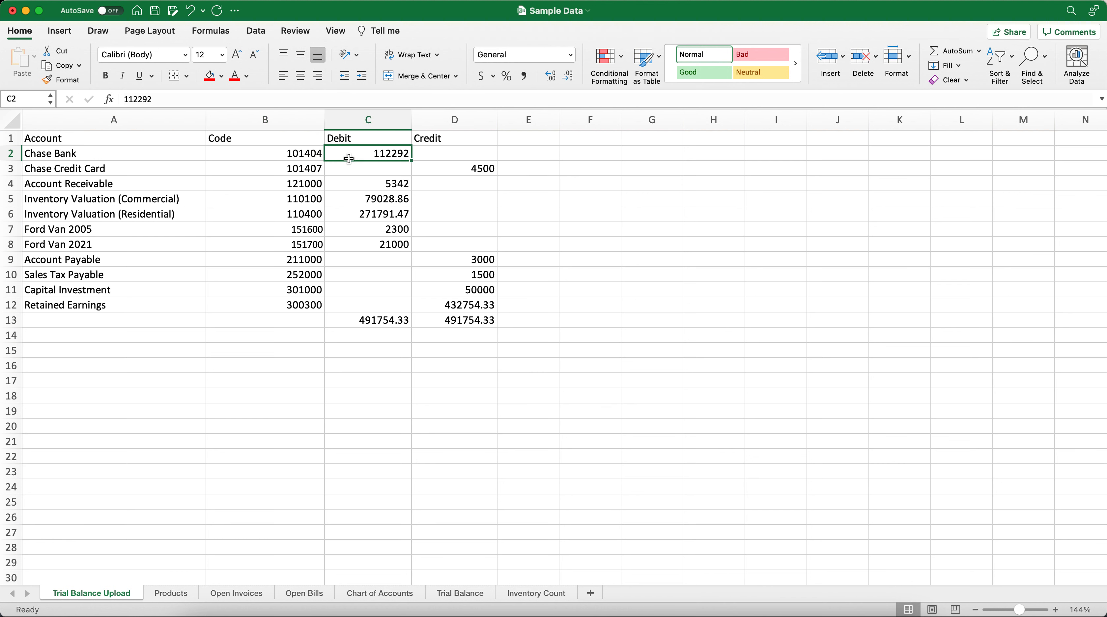
{"action": "left_click", "coordinate": [288, 158]}
{"action": "left_click", "coordinate": [344, 156]}
{"action": "left_click", "coordinate": [308, 155]}
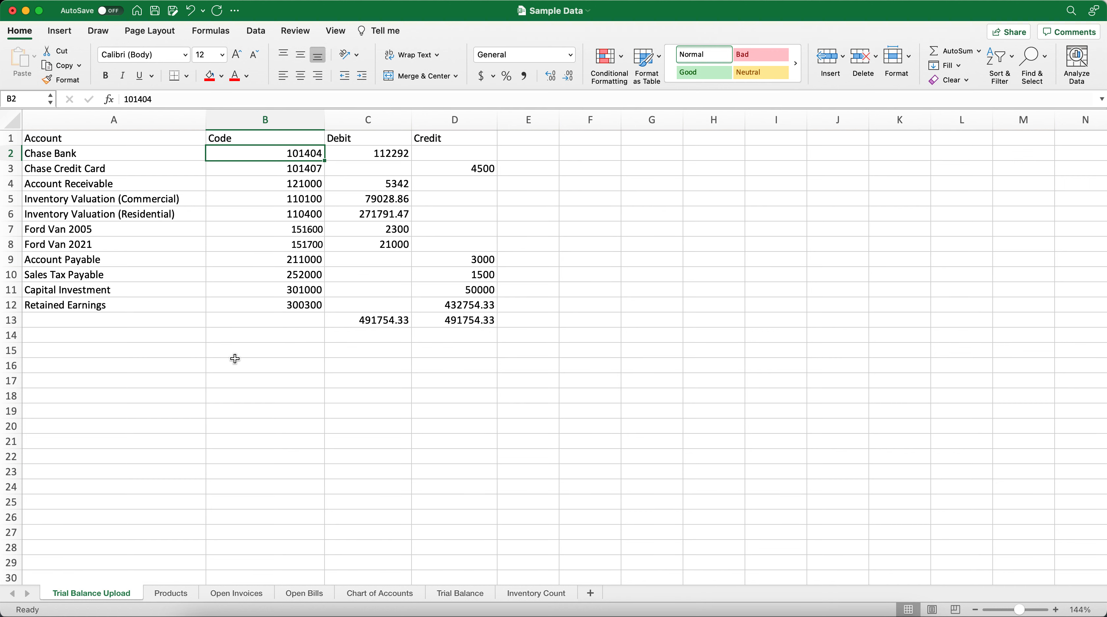
Copy the account code 101402 of Chase Bank Outstanding Receipts from the Chart of Accounts sheet.
{"action": "left_click", "coordinate": [359, 599]}
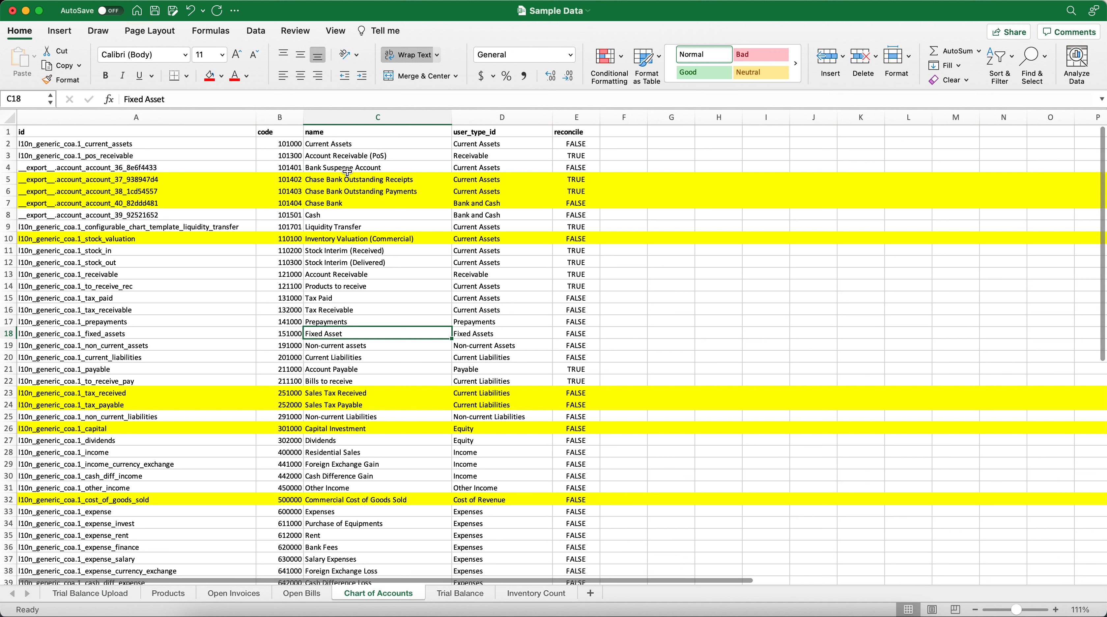
{"action": "left_click", "coordinate": [381, 181]}
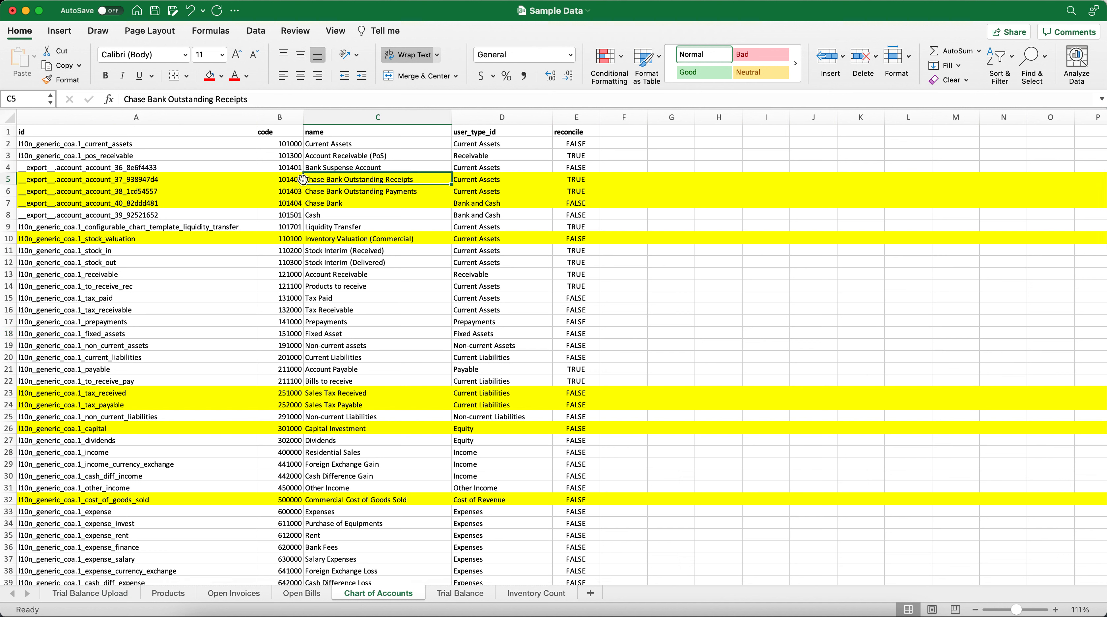
{"action": "left_click", "coordinate": [288, 179]}
{"action": "double_click", "coordinate": [289, 179]}
{"action": "key", "text": "Return"}
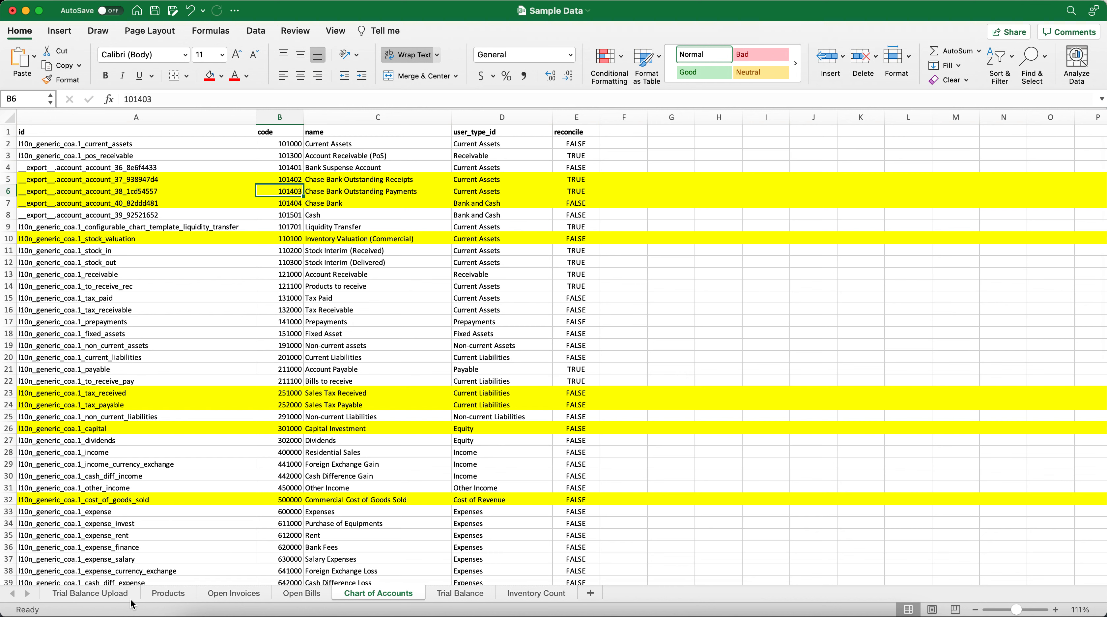
Move the Chart of Accounts sheet directly after Trial Balance Upload and replace Chase Bank's code in the upload sheet with 101402.
{"action": "left_click", "coordinate": [102, 598]}
{"action": "left_click_drag", "start_coordinate": [347, 591], "coordinate": [151, 594]}
{"action": "left_click", "coordinate": [91, 592]}
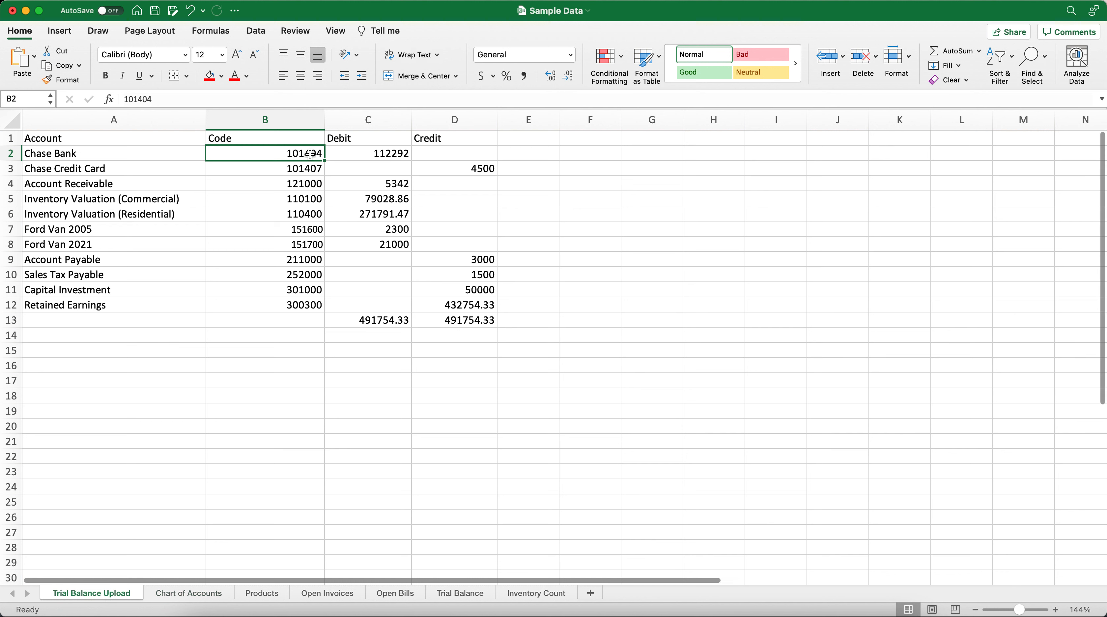
{"action": "key", "text": "super+v"}
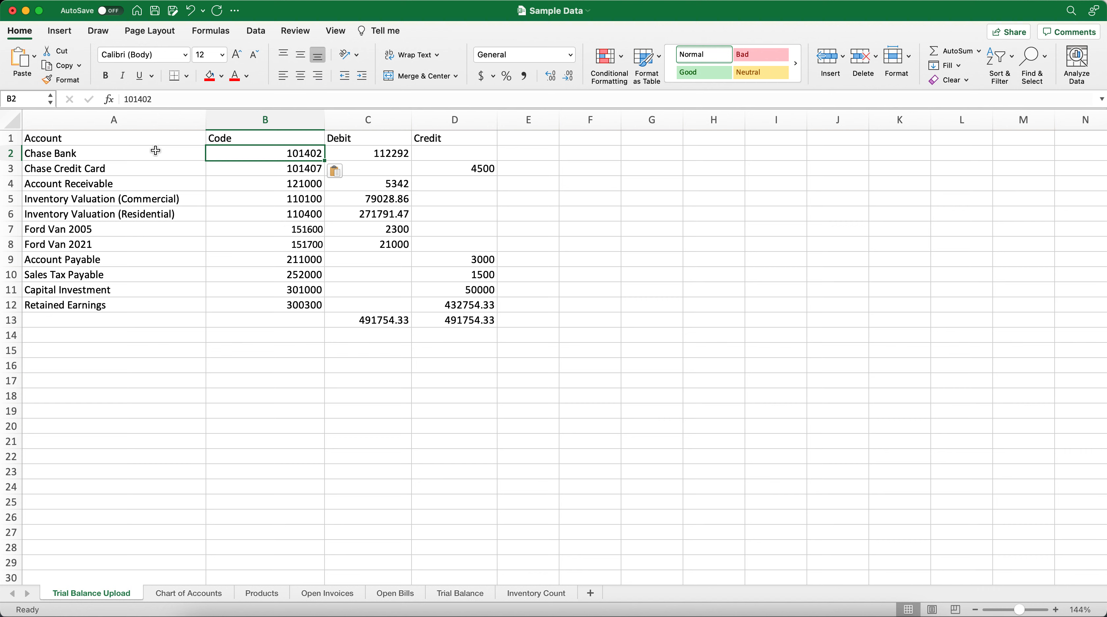
Compare Chase Bank's code in the Trial Balance Upload sheet with the Chase Bank accounts in the Chart of Accounts sheet.
{"action": "left_click", "coordinate": [189, 593]}
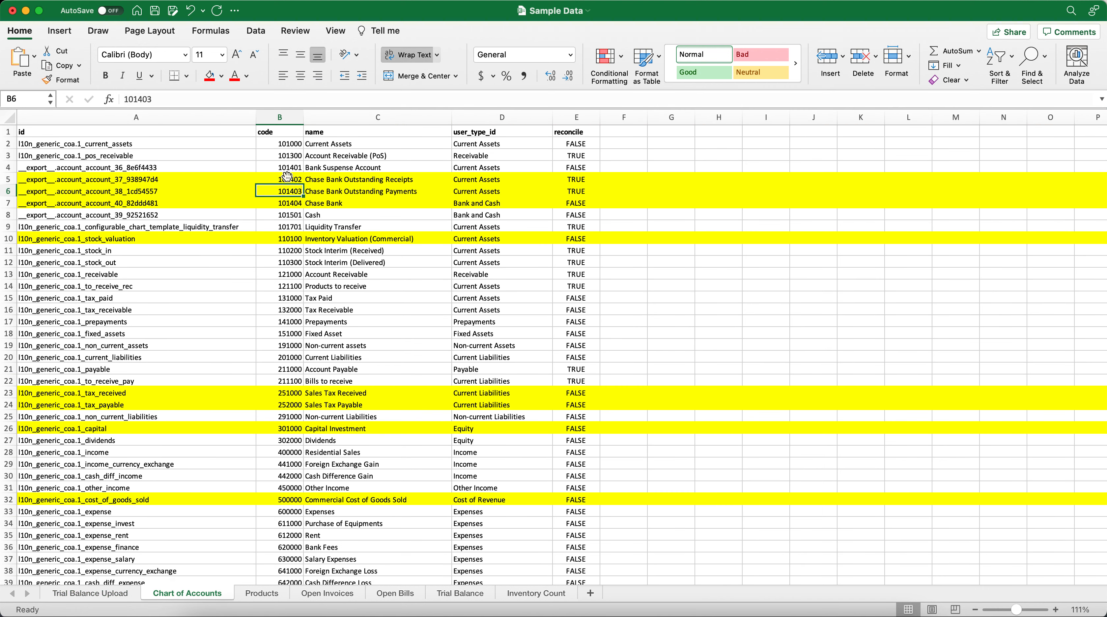
{"action": "left_click", "coordinate": [116, 595]}
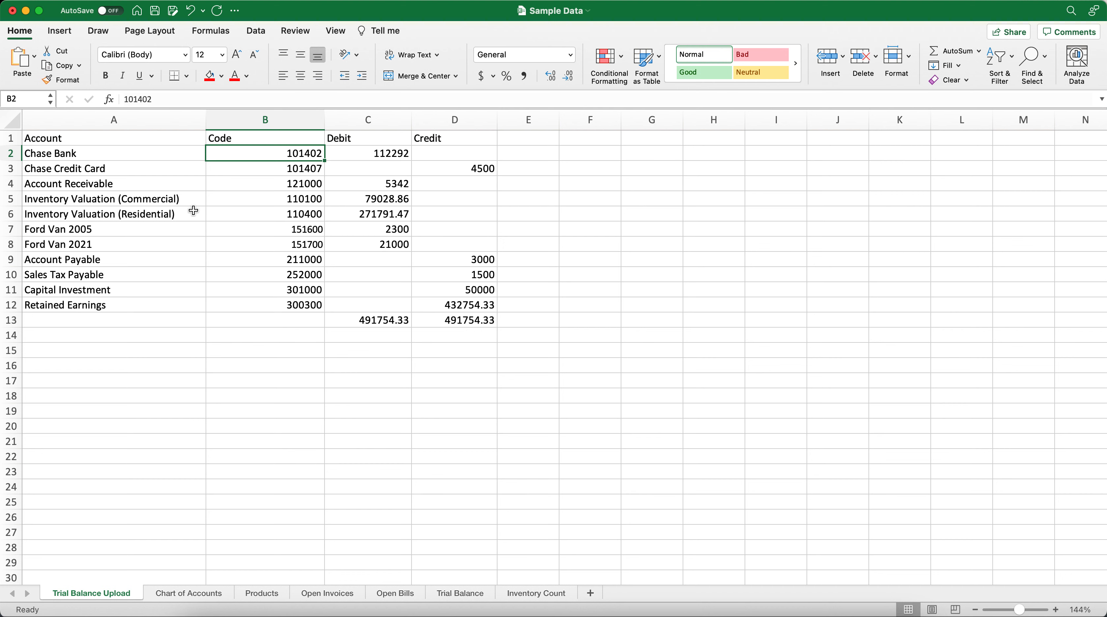
{"action": "left_click", "coordinate": [190, 593]}
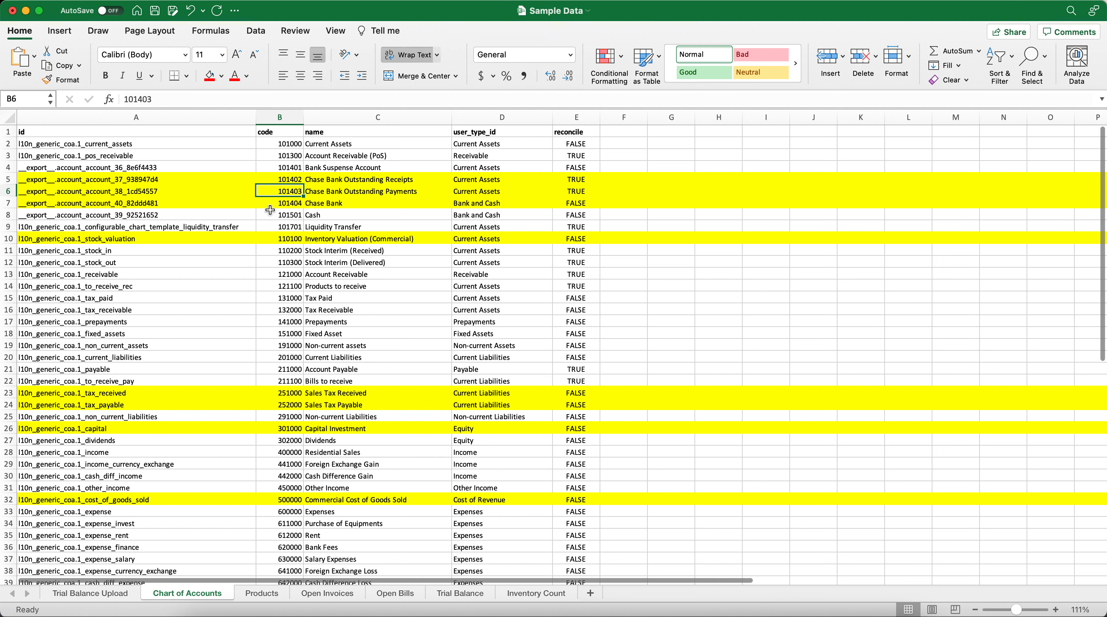
{"action": "left_click", "coordinate": [104, 596]}
Replace Chase Credit Card's code in Trial Balance Upload with 101406, copied from Chase Credit Card Outstanding Payments in the Chart of Accounts sheet.
{"action": "left_click", "coordinate": [241, 169]}
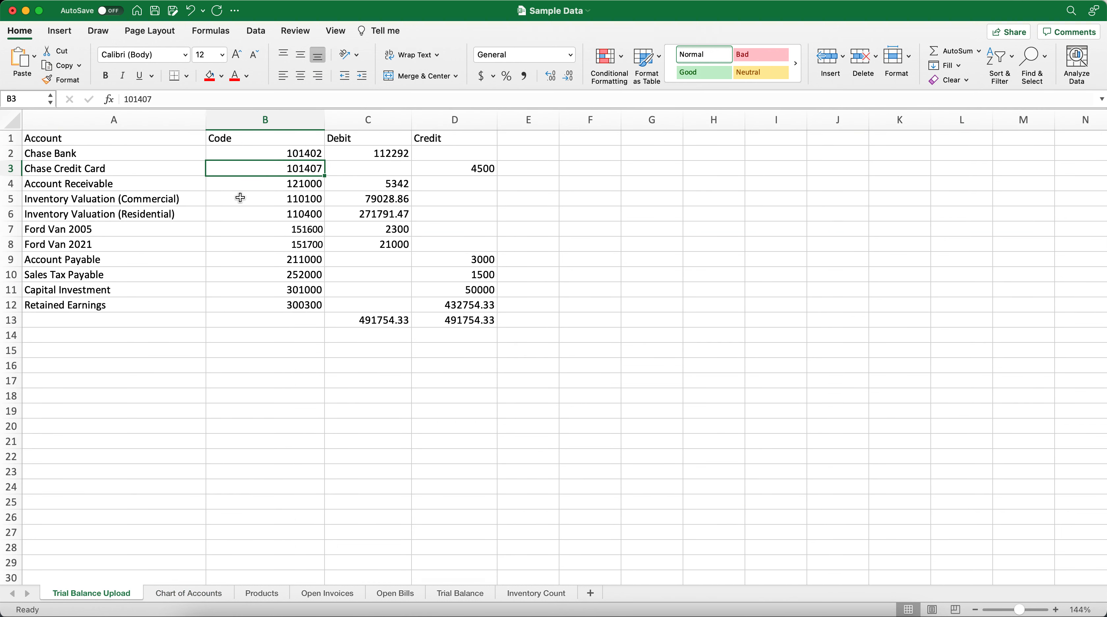
{"action": "left_click", "coordinate": [189, 594]}
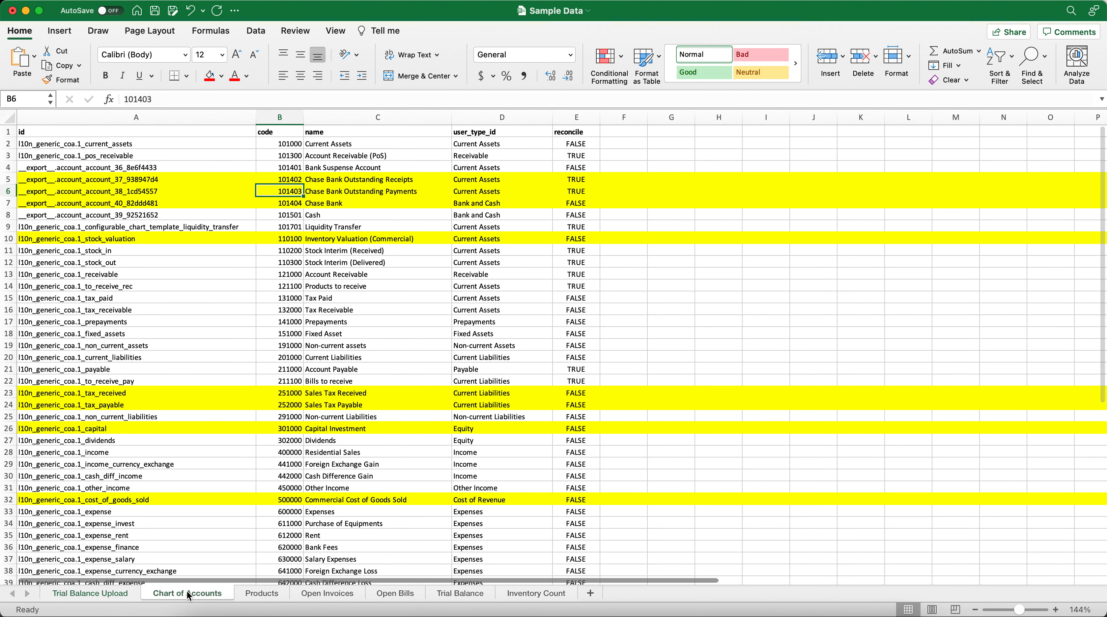
{"action": "scroll", "coordinate": [315, 402], "scroll_direction": "down", "scroll_amount": 8}
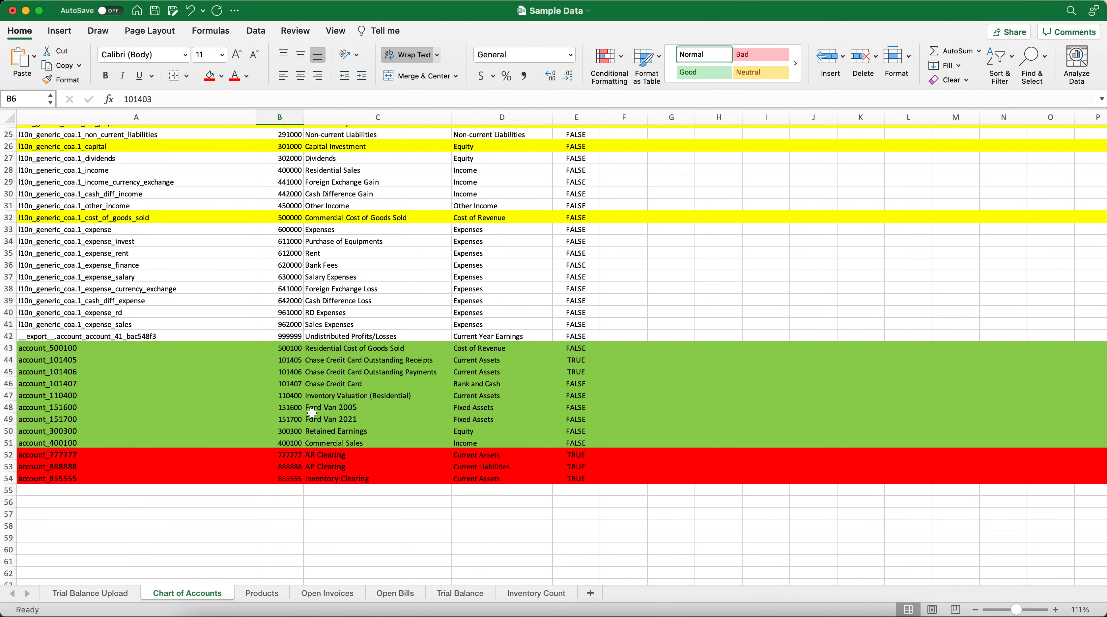
{"action": "left_click", "coordinate": [286, 370]}
{"action": "key", "text": "super+c"}
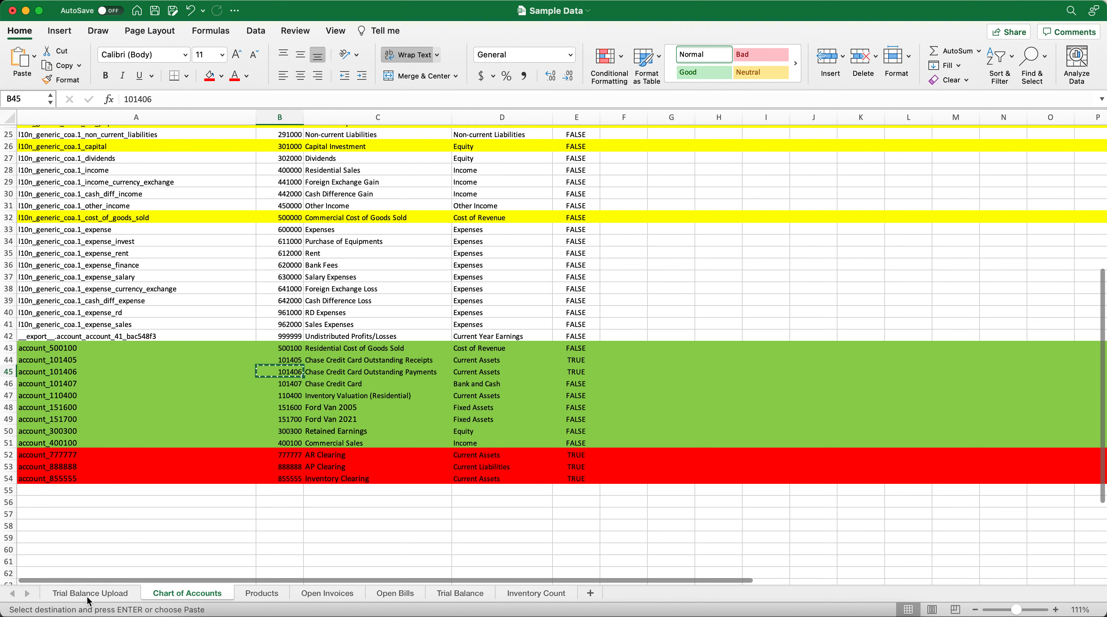
{"action": "left_click", "coordinate": [94, 593]}
{"action": "double_click", "coordinate": [276, 168]}
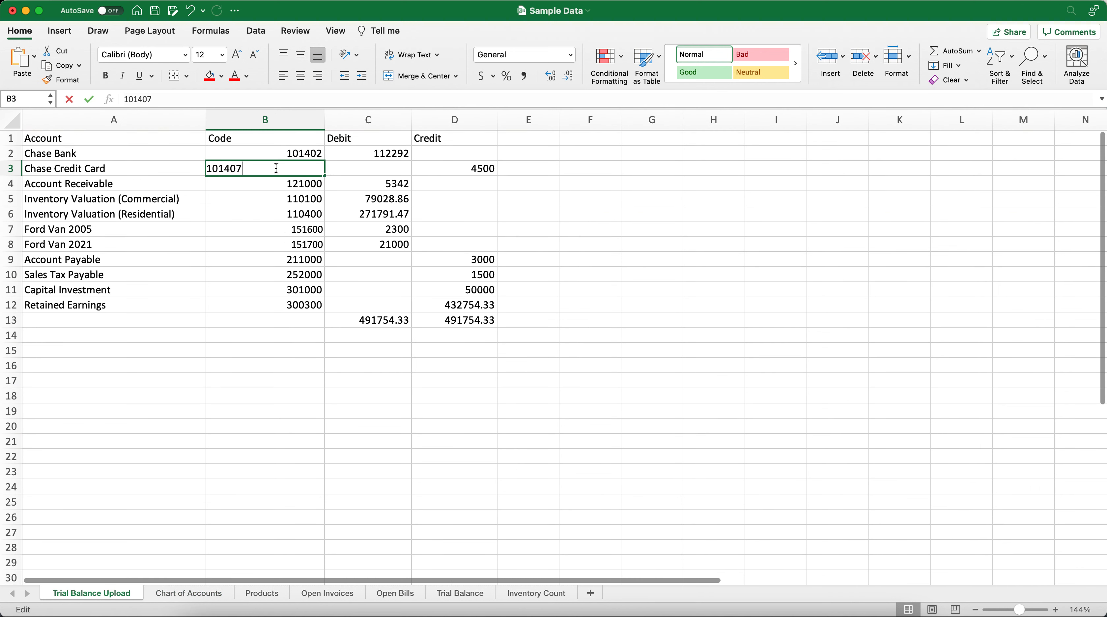
{"action": "key", "text": "super+v"}
{"action": "key", "text": "Return"}
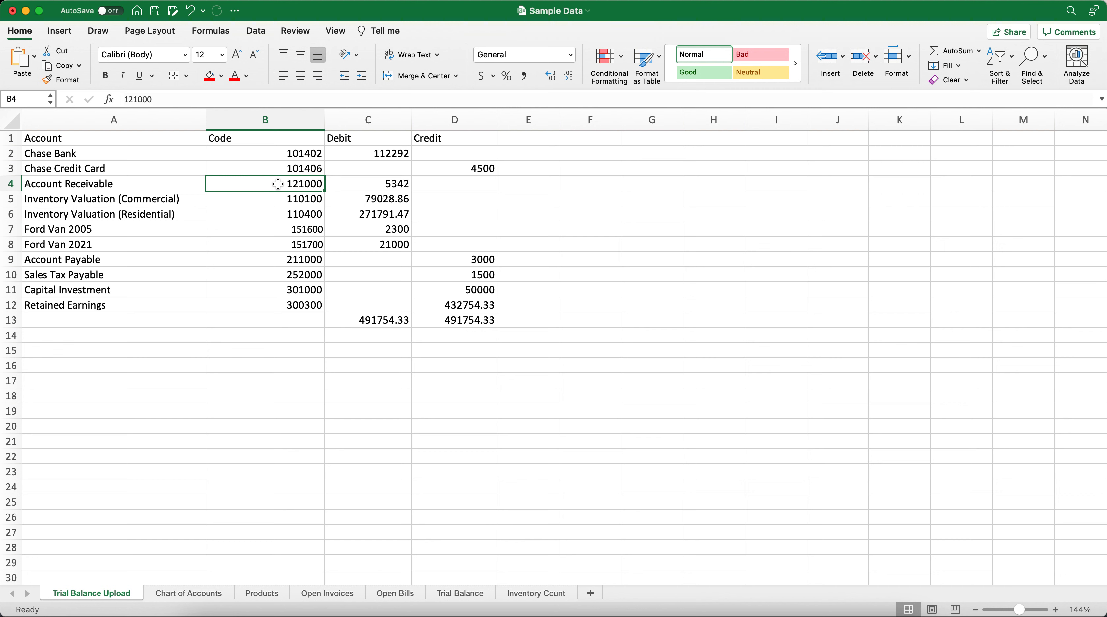
Replace Account Receivable's code in Trial Balance Upload with 777777, copied from AR Clearing in the Chart of Accounts sheet.
{"action": "left_click", "coordinate": [220, 599]}
{"action": "left_click", "coordinate": [287, 464]}
{"action": "key", "text": "super+c"}
{"action": "left_click", "coordinate": [108, 598]}
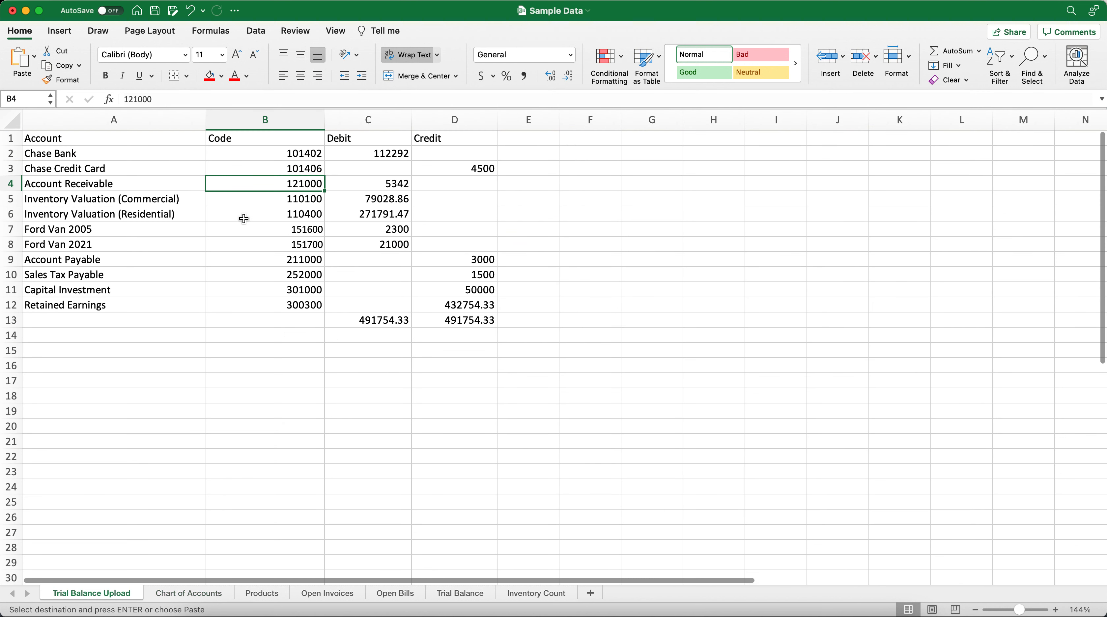
{"action": "double_click", "coordinate": [275, 181]}
{"action": "key", "text": "super+v"}
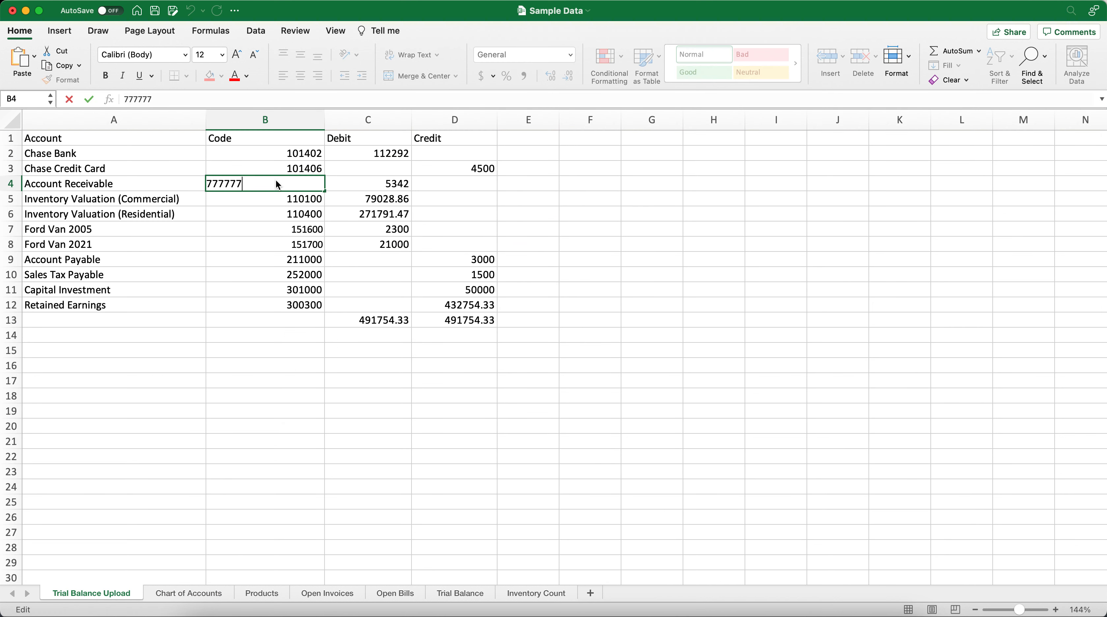
{"action": "key", "text": "Return"}
{"action": "left_click", "coordinate": [274, 185]}
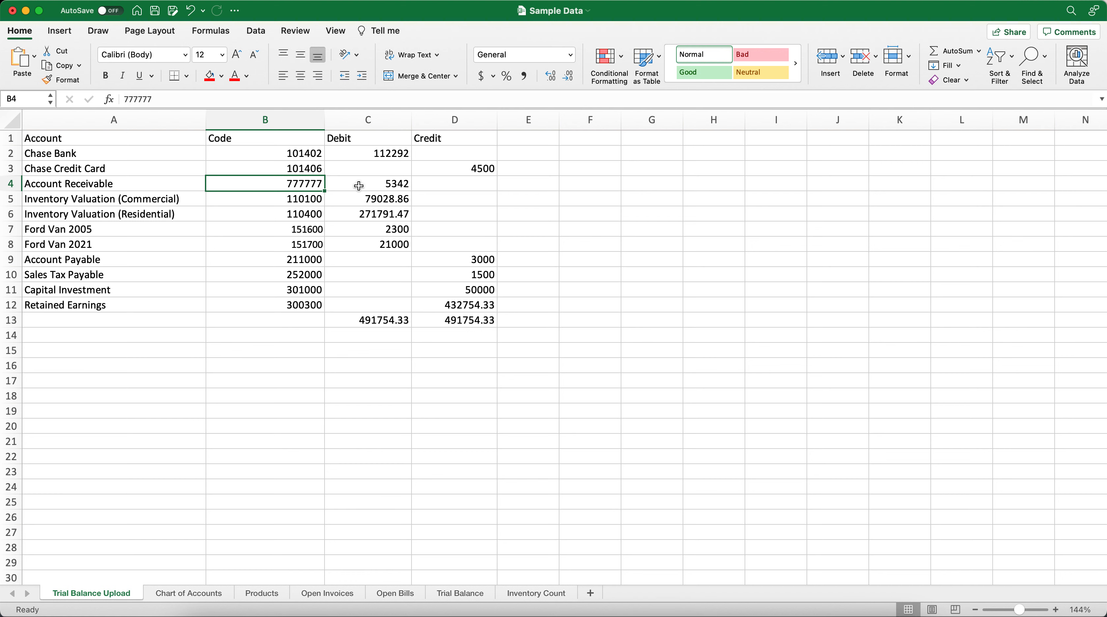
Replace the codes of the commercial and residential Inventory Valuation rows with 855555, copied from Inventory Clearing in the Chart of Accounts sheet.
{"action": "left_click", "coordinate": [198, 596]}
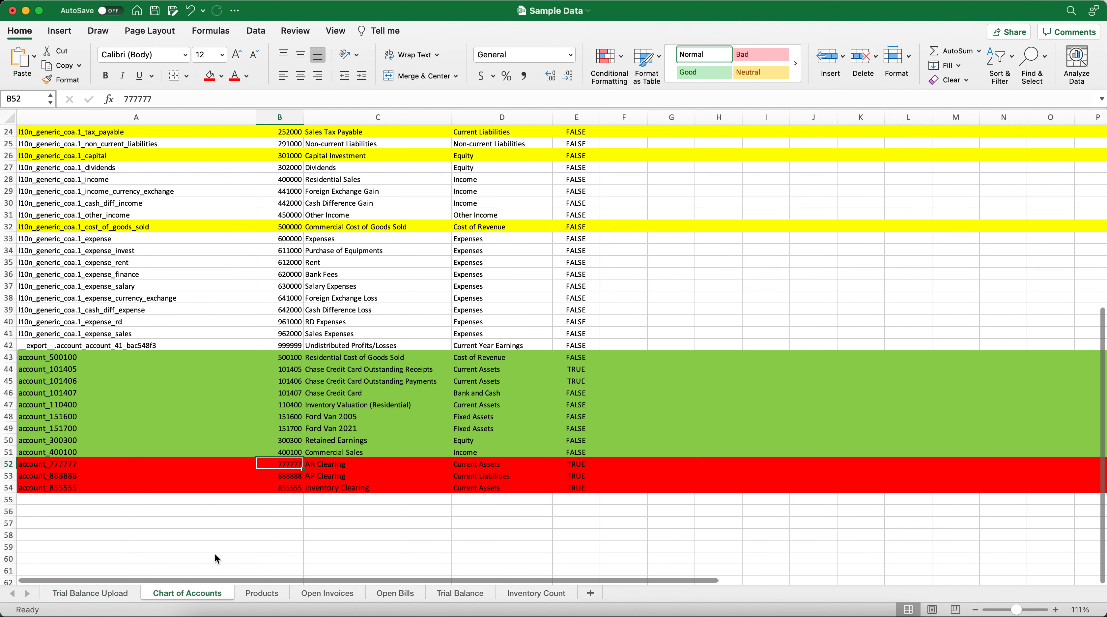
{"action": "left_click", "coordinate": [291, 487]}
{"action": "key", "text": "super+c"}
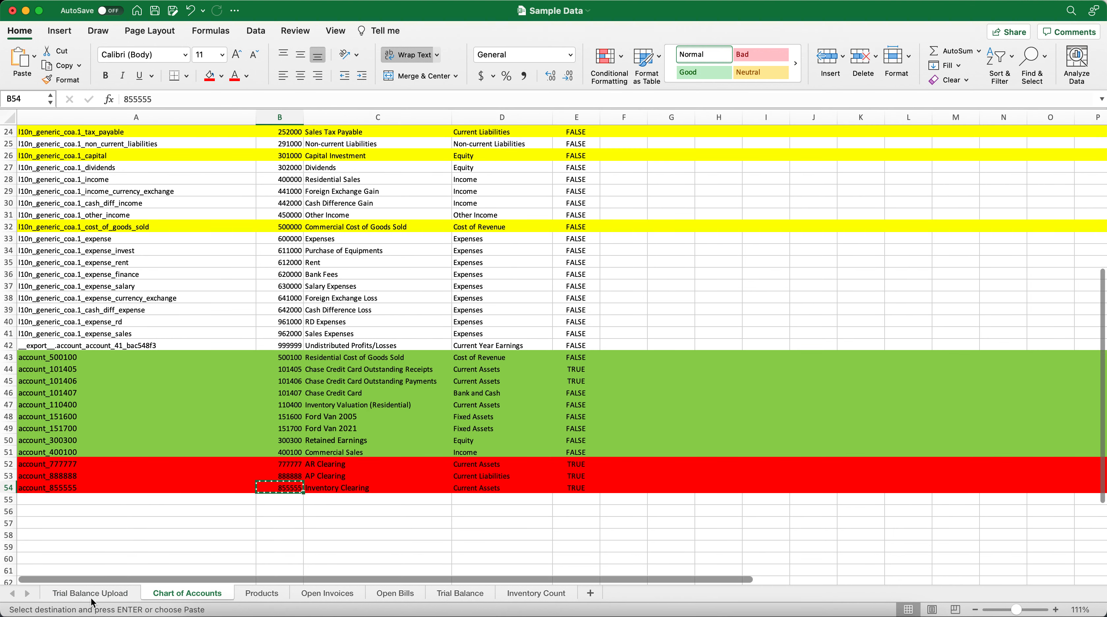
{"action": "left_click", "coordinate": [80, 595]}
{"action": "left_click", "coordinate": [306, 198]}
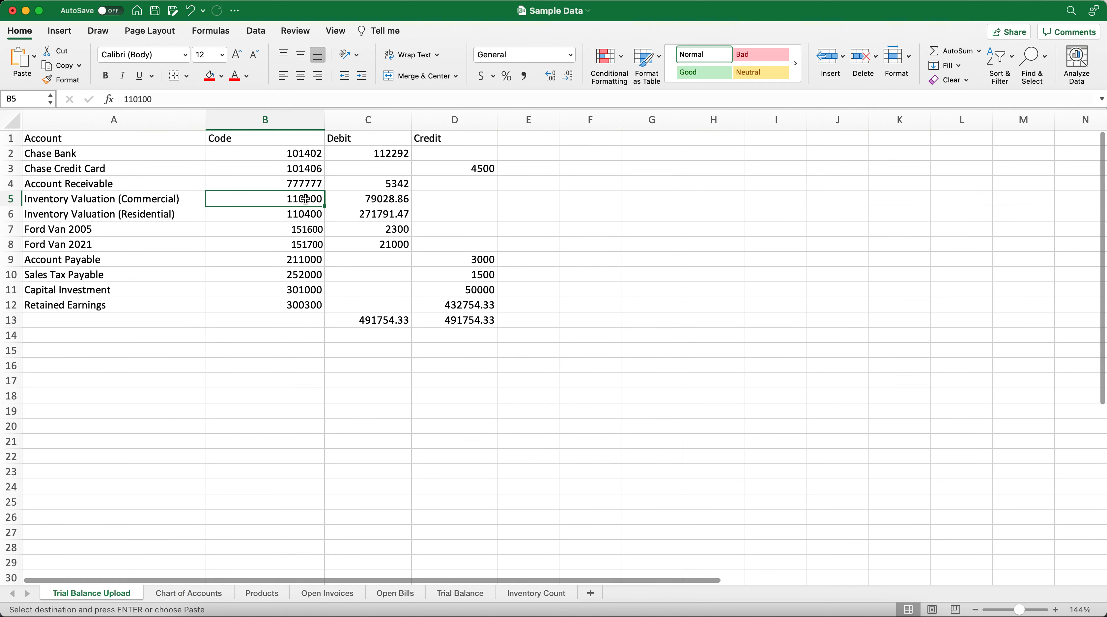
{"action": "key", "text": "super+v"}
{"action": "key", "text": "super+z"}
{"action": "double_click", "coordinate": [305, 197]}
{"action": "type", "text": "855555"}
{"action": "key", "text": "Return"}
{"action": "double_click", "coordinate": [305, 210]}
{"action": "key", "text": "super+v"}
{"action": "key", "text": "Return"}
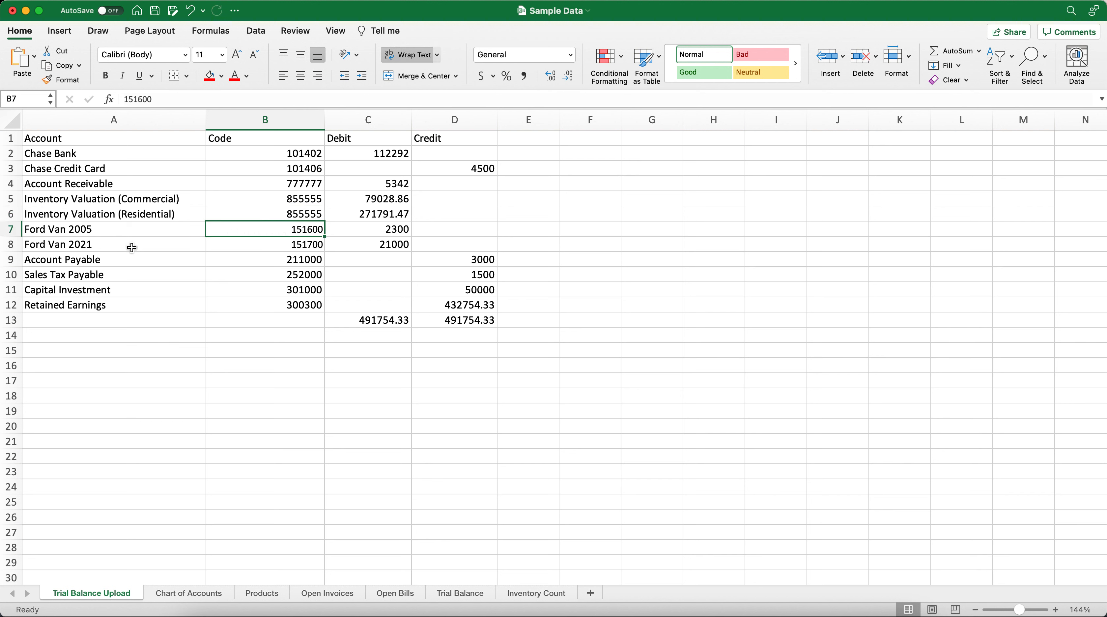
Replace Account Payable's code in Trial Balance Upload with 888888, the AP Clearing code from the Chart of Accounts sheet.
{"action": "left_click", "coordinate": [265, 263]}
{"action": "left_click", "coordinate": [206, 596]}
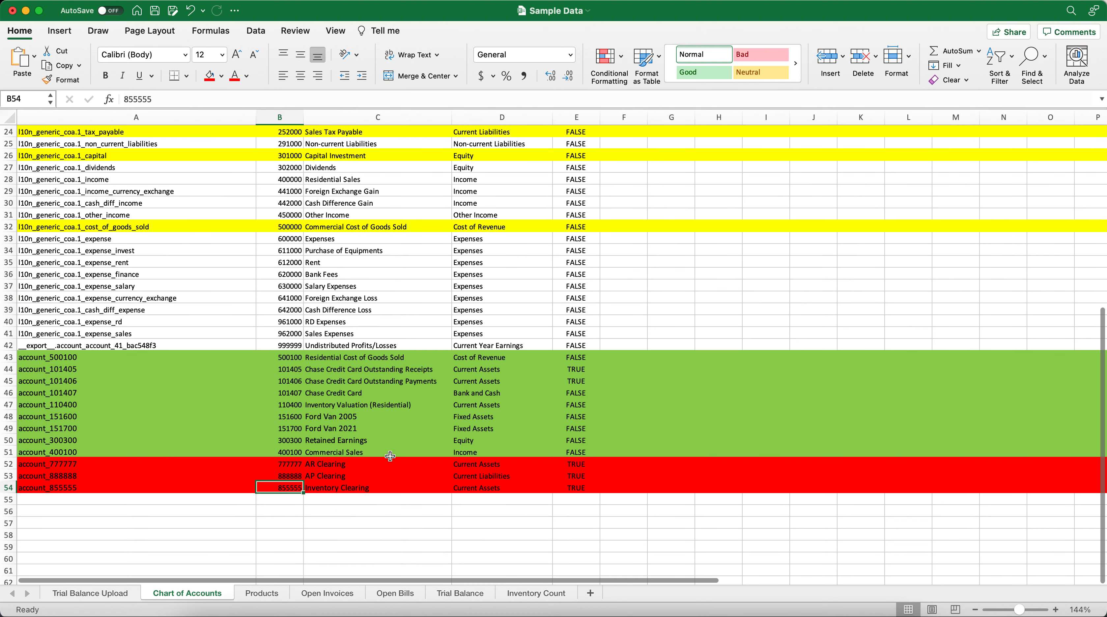
{"action": "double_click", "coordinate": [288, 478]}
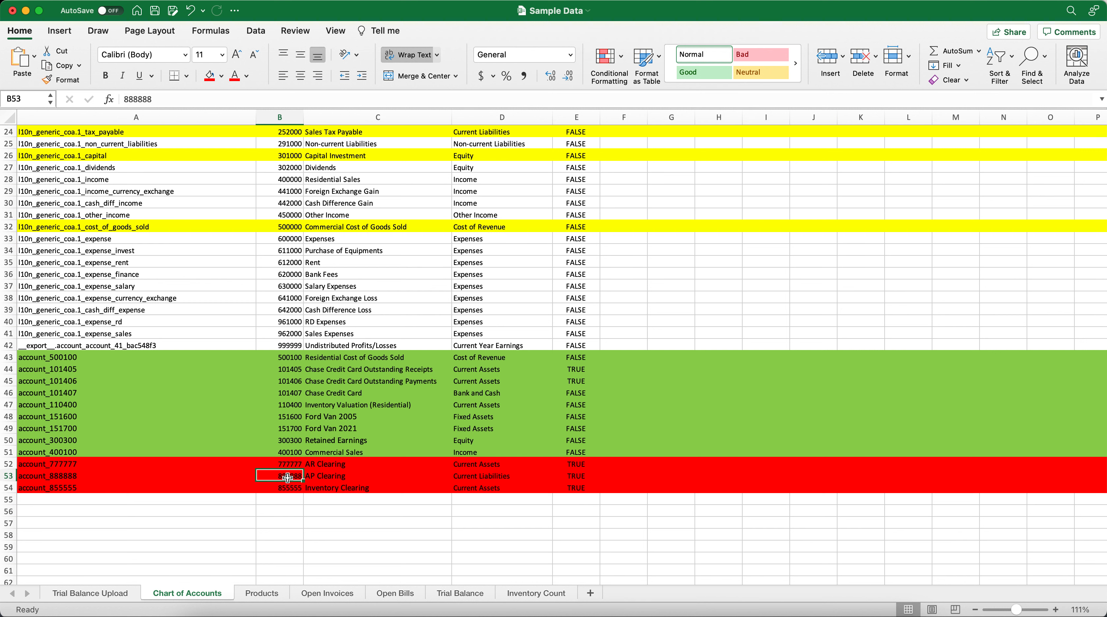
{"action": "double_click", "coordinate": [286, 477]}
{"action": "left_click", "coordinate": [288, 487]}
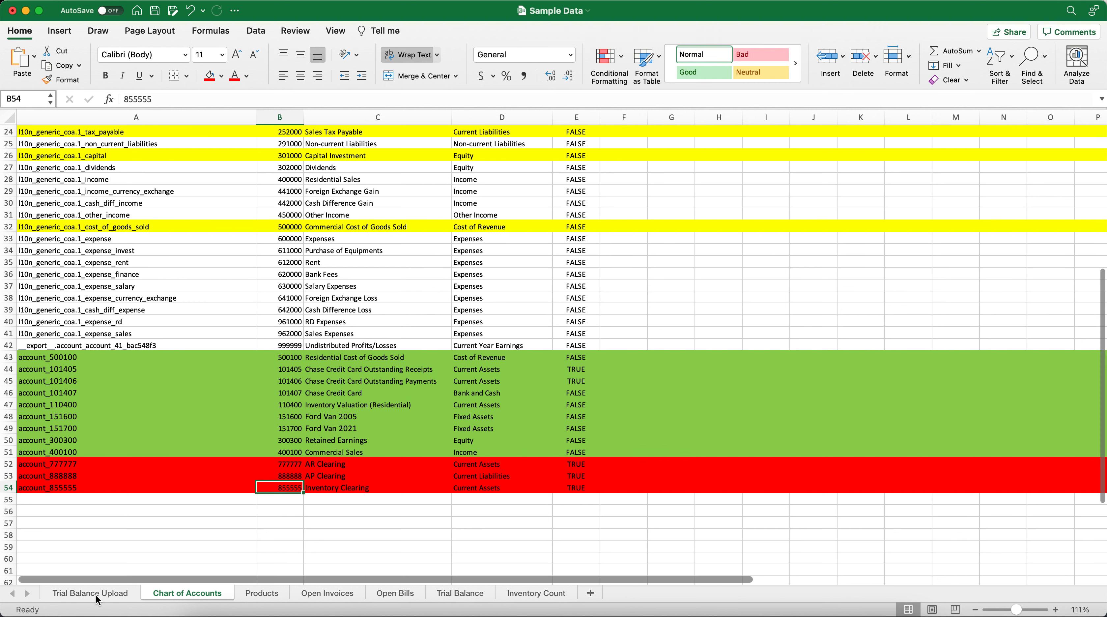
{"action": "left_click", "coordinate": [90, 593]}
{"action": "double_click", "coordinate": [297, 260]}
{"action": "double_click", "coordinate": [296, 260]}
{"action": "key", "text": "super+v"}
{"action": "key", "text": "Return"}
{"action": "left_click", "coordinate": [306, 339]}
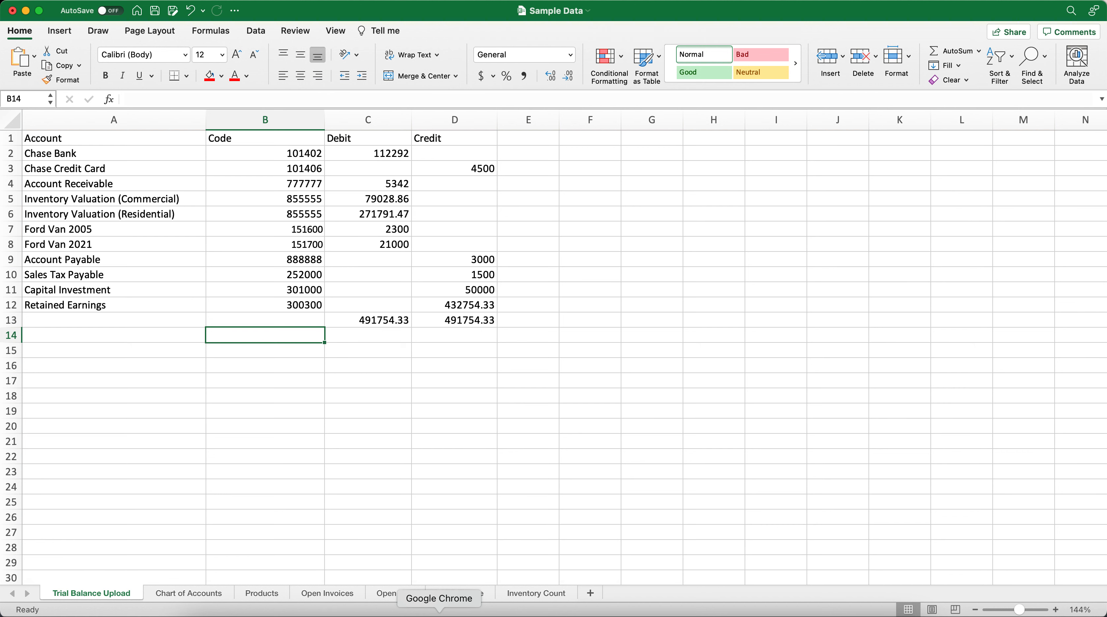
Switch to Odoo in Google Chrome and create a new entry in the accounting Journal Entries.
{"action": "left_click", "coordinate": [439, 614]}
{"action": "left_click", "coordinate": [407, 65]}
{"action": "mouse_move", "coordinate": [326, 81]}
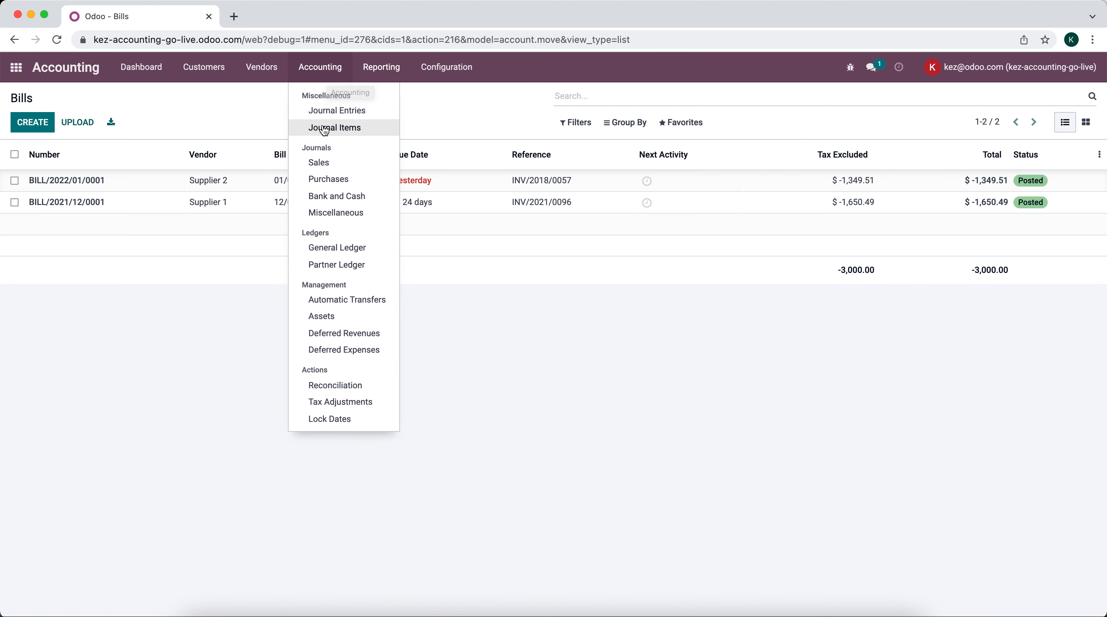
{"action": "left_click", "coordinate": [326, 113]}
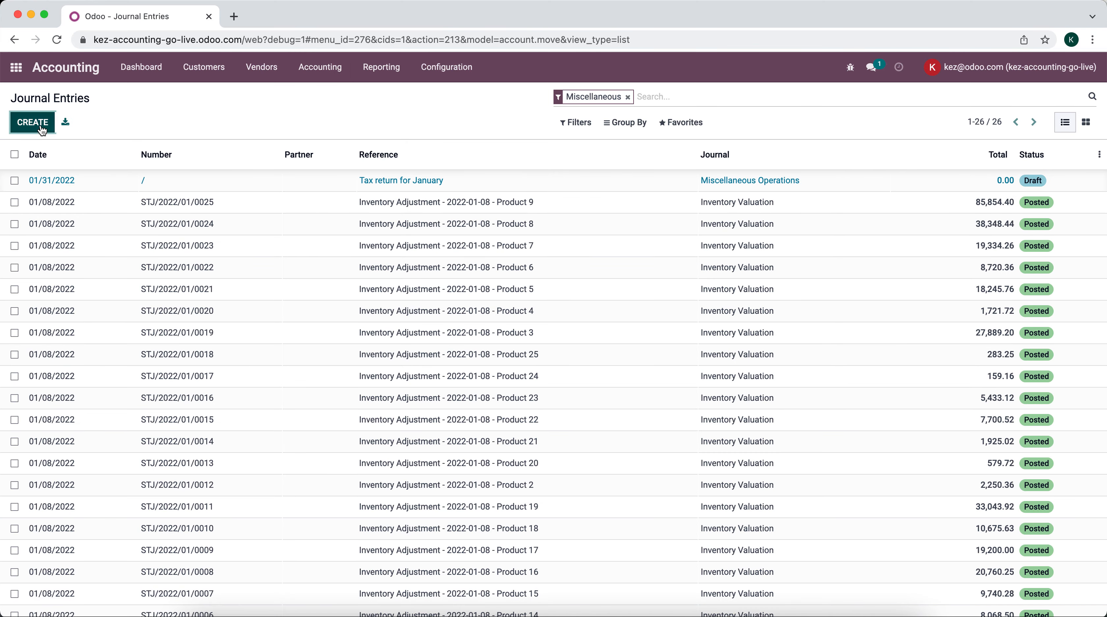
{"action": "left_click", "coordinate": [33, 123]}
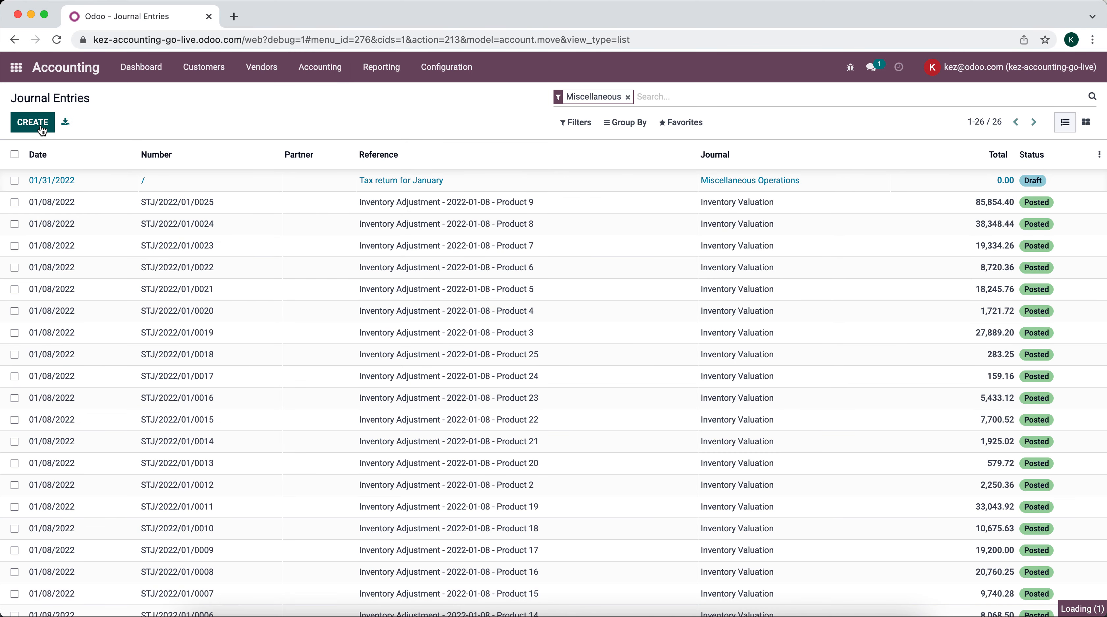
{"action": "key", "text": "super+a"}
{"action": "type", "text": "Opening"}
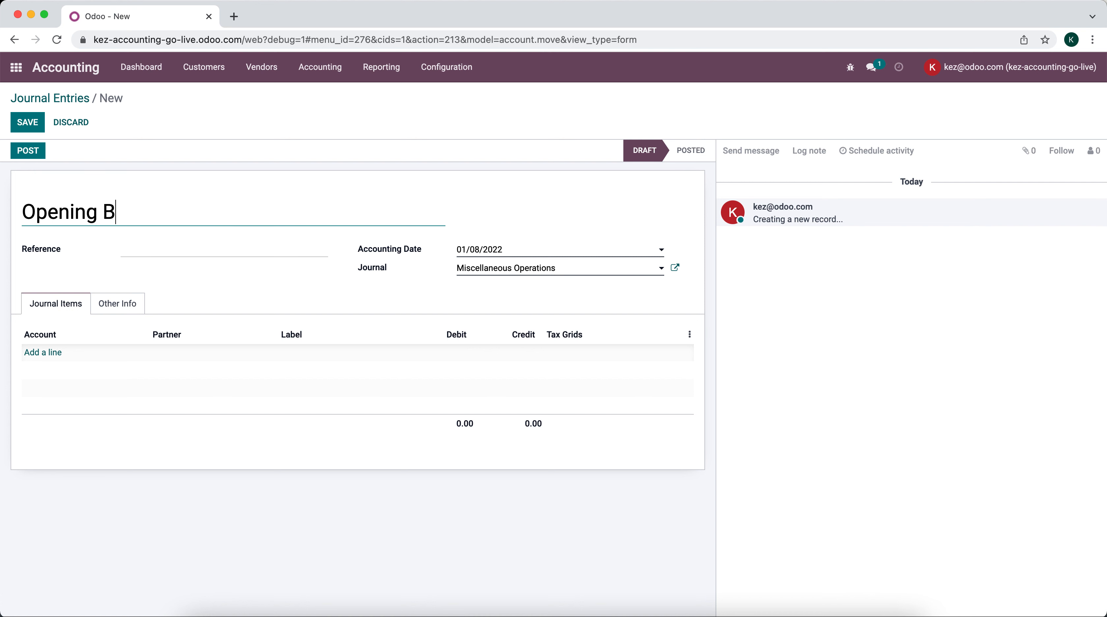
{"action": "key", "text": "super+z"}
Set the journal entry's reference to Opening Balance and resize the browser window so the trial balance spreadsheet shows beside it.
{"action": "left_click", "coordinate": [213, 245]}
{"action": "left_click", "coordinate": [209, 246]}
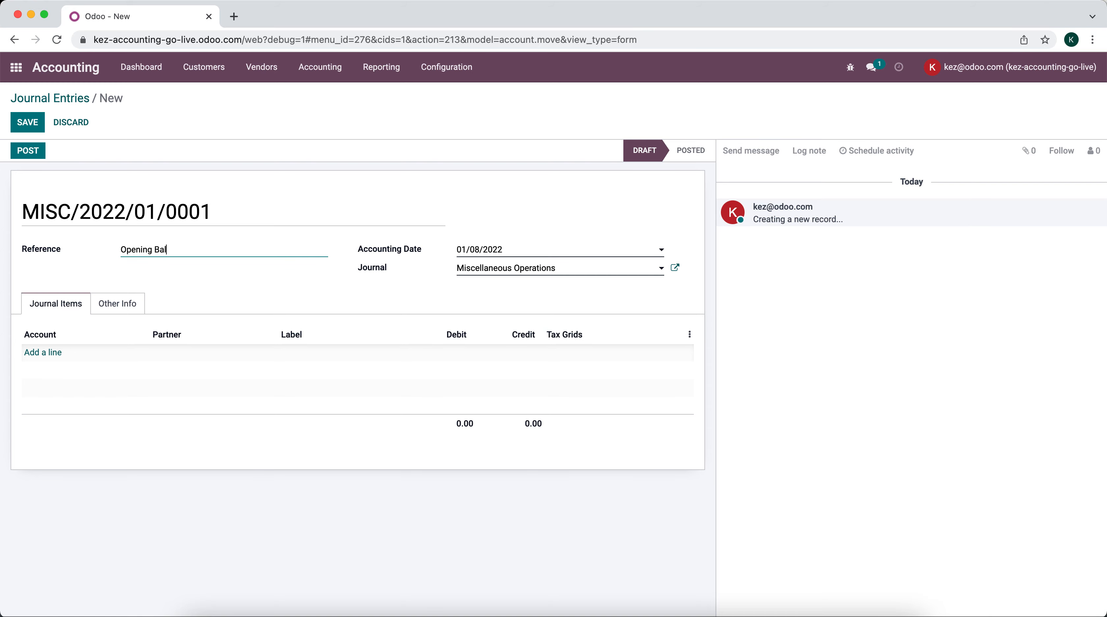
{"action": "left_click", "coordinate": [201, 294]}
{"action": "left_click_drag", "start_coordinate": [2, 225], "coordinate": [521, 210]}
{"action": "scroll", "coordinate": [608, 368], "scroll_direction": "down", "scroll_amount": 1}
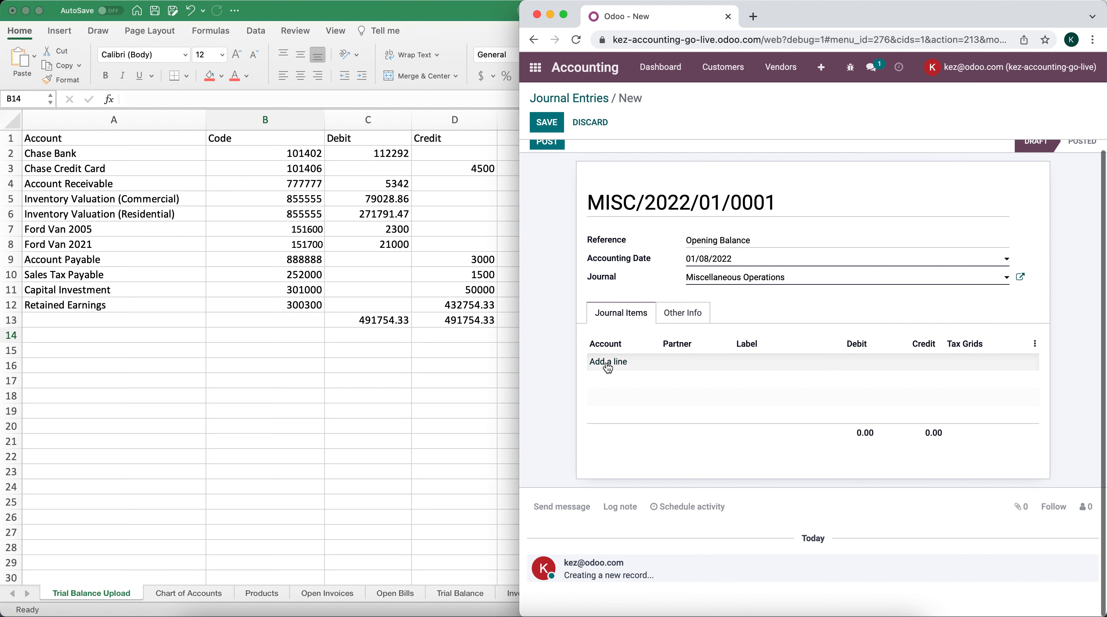
Add journal item lines for accounts 101402 Chase Bank Outstanding Receipts and 101406, leaving their amounts empty.
{"action": "left_click", "coordinate": [608, 366]}
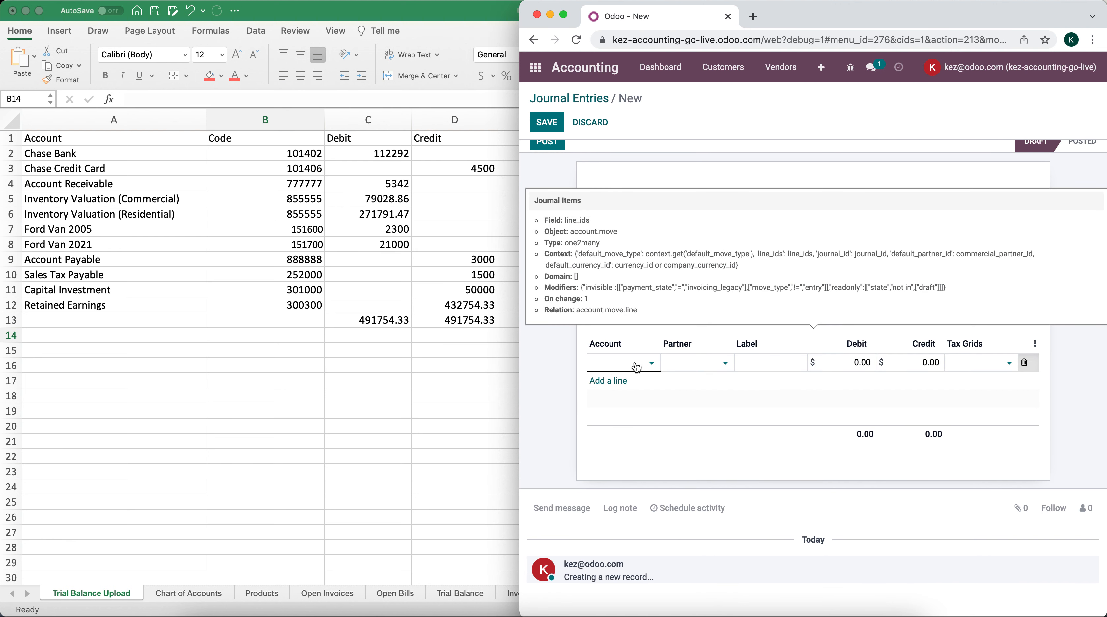
{"action": "type", "text": "101"}
{"action": "type", "text": "402"}
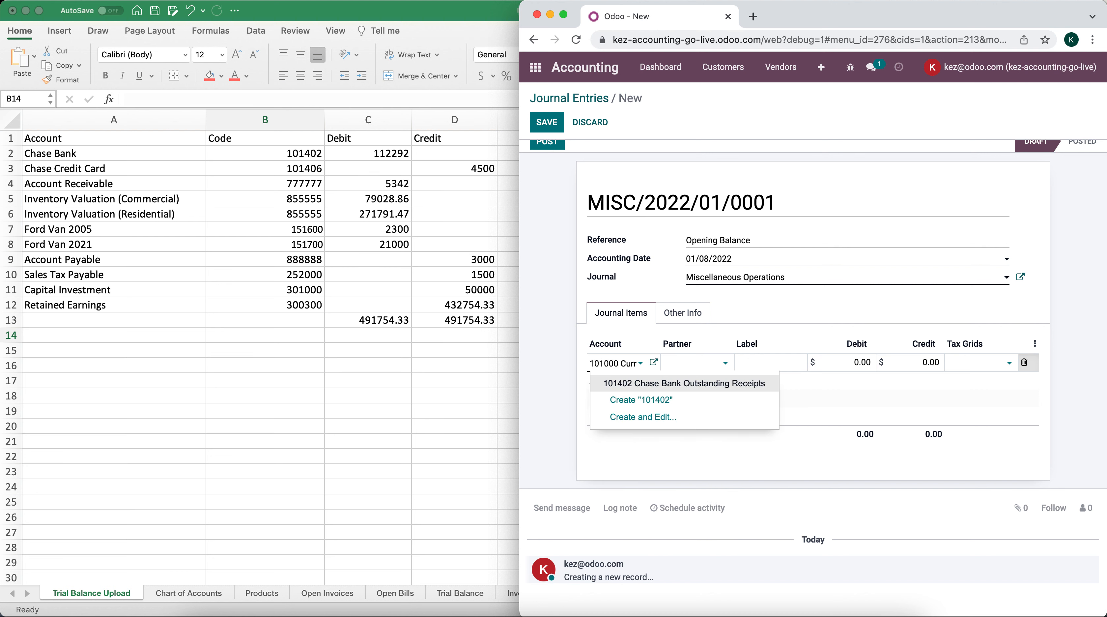
{"action": "left_click", "coordinate": [641, 385]}
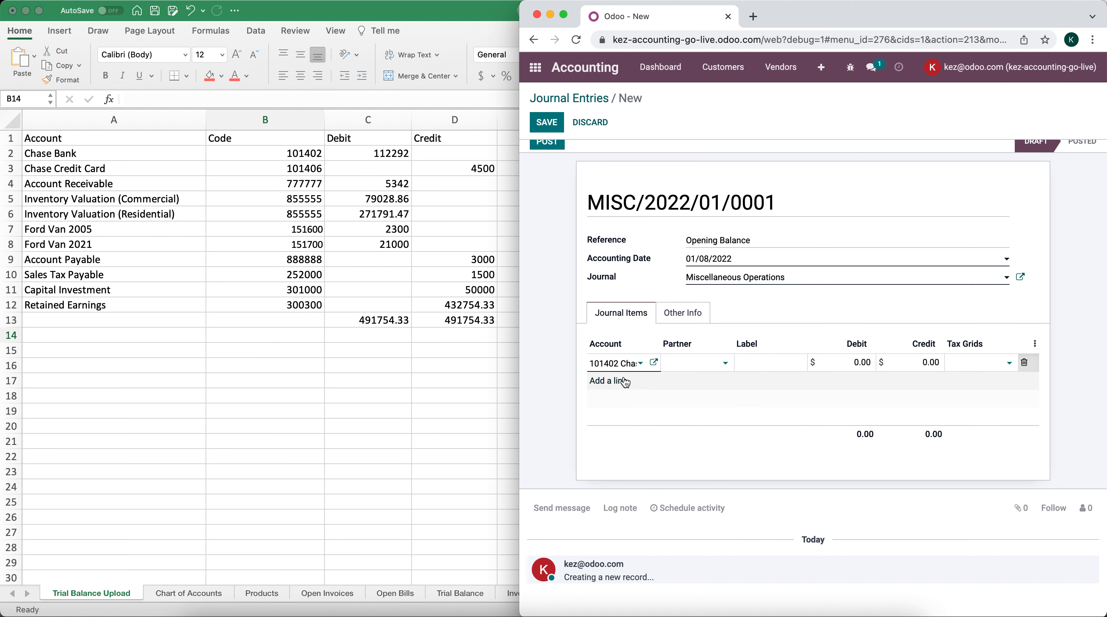
{"action": "left_click", "coordinate": [622, 382]}
{"action": "type", "text": "10"}
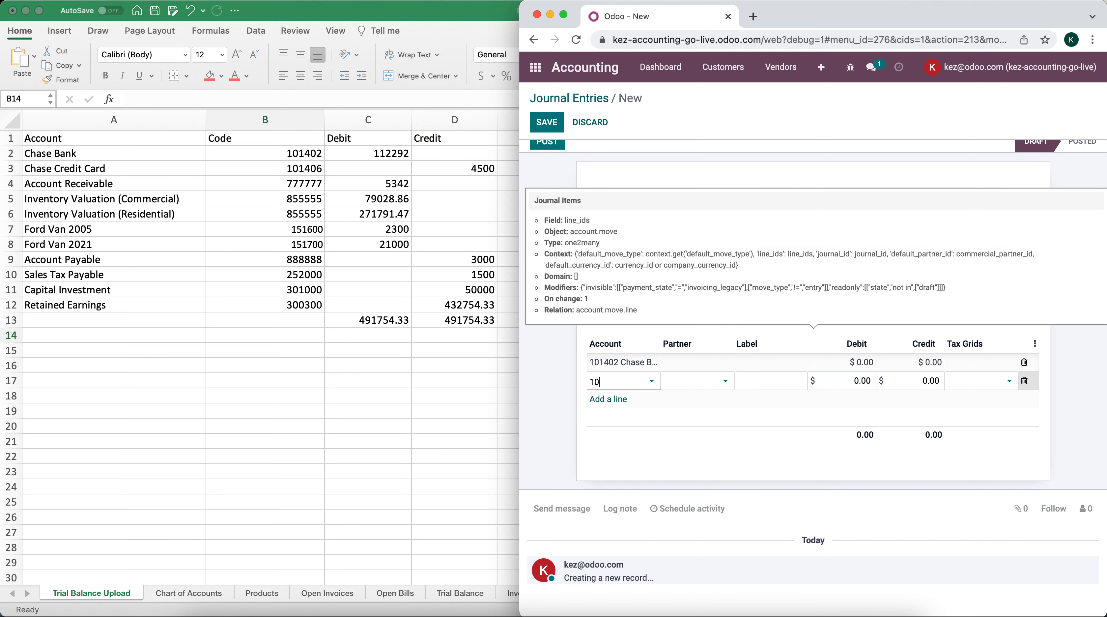
{"action": "type", "text": "1406"}
{"action": "left_click", "coordinate": [629, 401]}
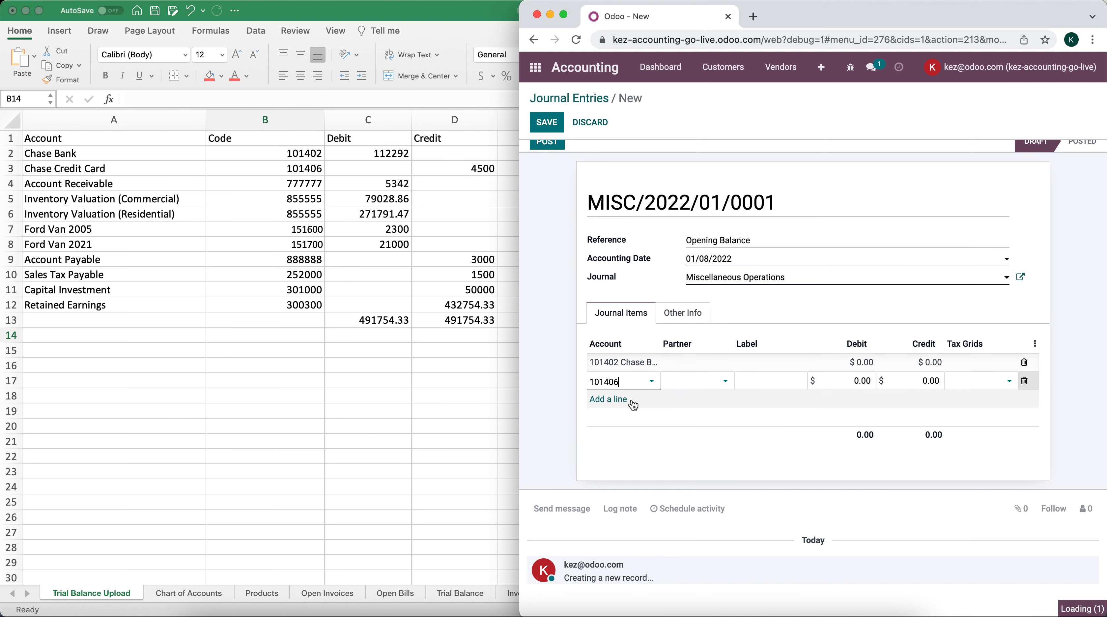
Add journal item lines for the clearing accounts 777777 AR Clearing and 855555 Inventory Clearing, leaving their amounts empty.
{"action": "left_click", "coordinate": [620, 407]}
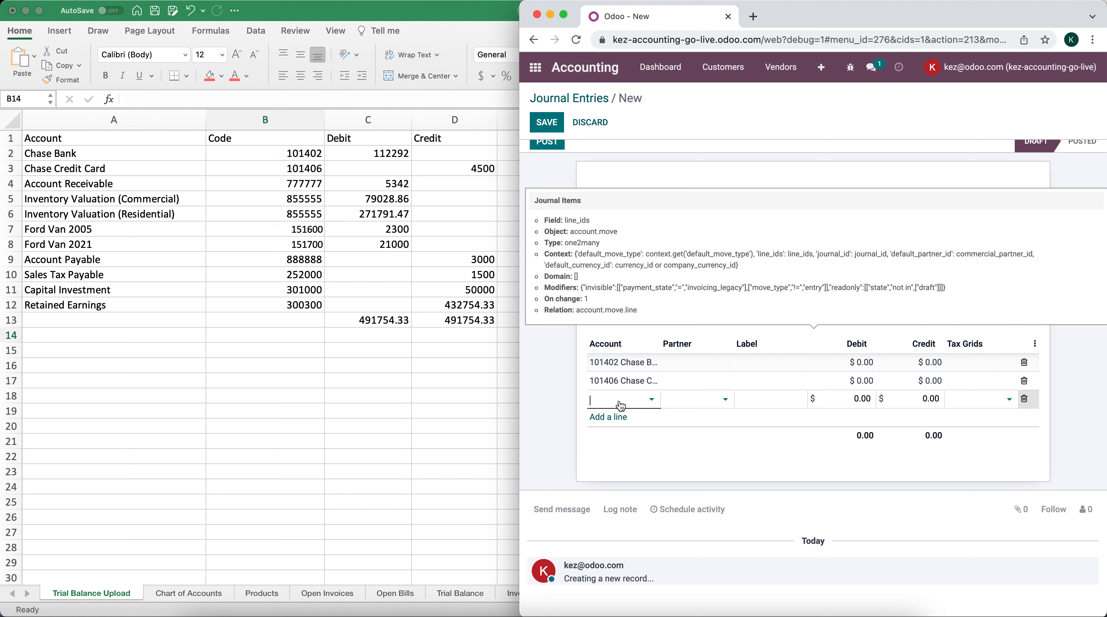
{"action": "type", "text": "777"}
{"action": "left_click", "coordinate": [622, 417]}
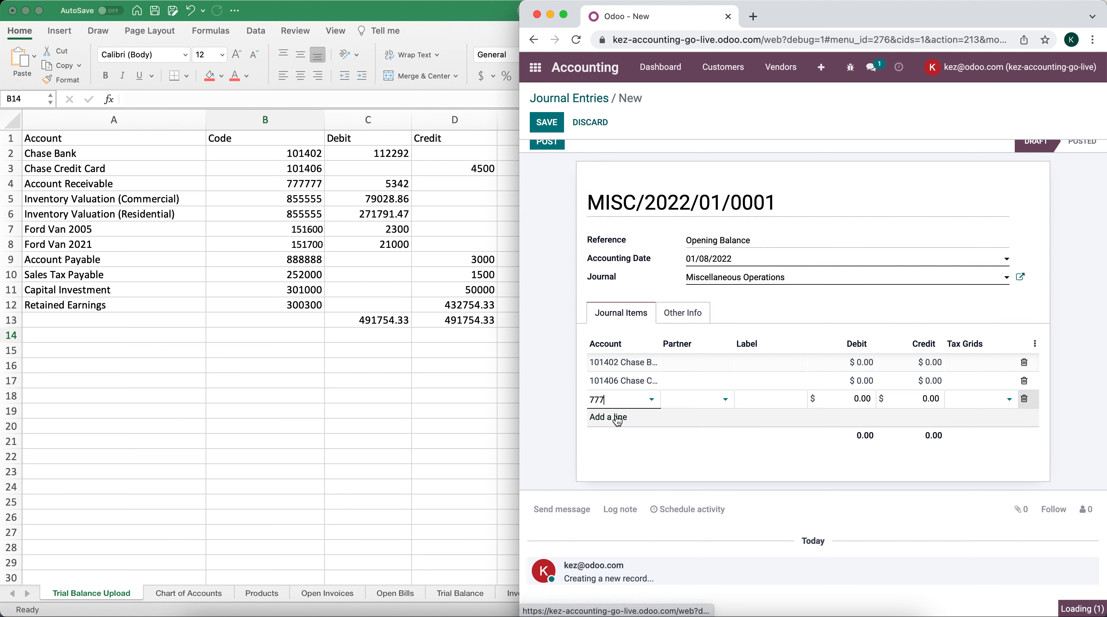
{"action": "left_click", "coordinate": [616, 417]}
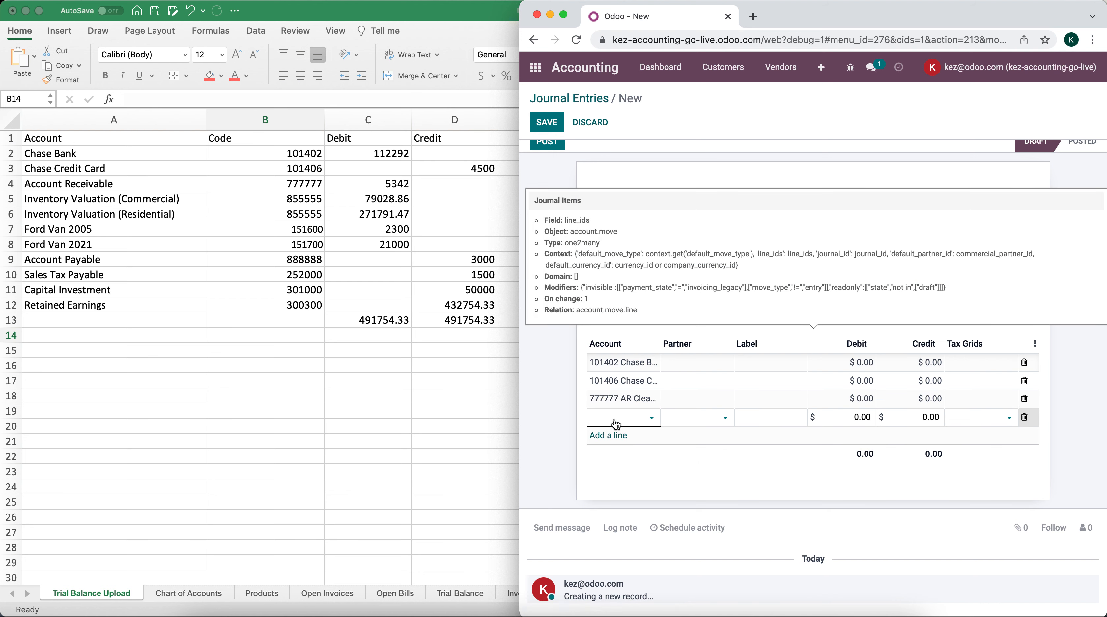
{"action": "type", "text": "855"}
{"action": "left_click", "coordinate": [615, 436]}
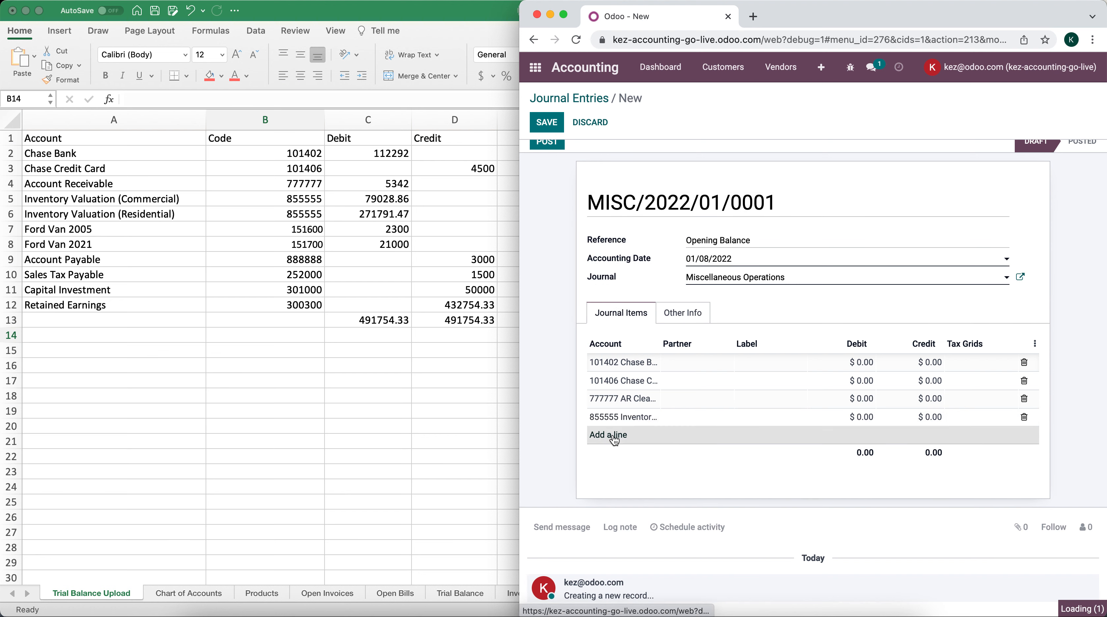
Add journal item lines for a second 855555 Inventory Clearing and for 151600 Ford Van 2005, leaving their amounts empty.
{"action": "left_click", "coordinate": [615, 436]}
{"action": "type", "text": "855555 Inve"}
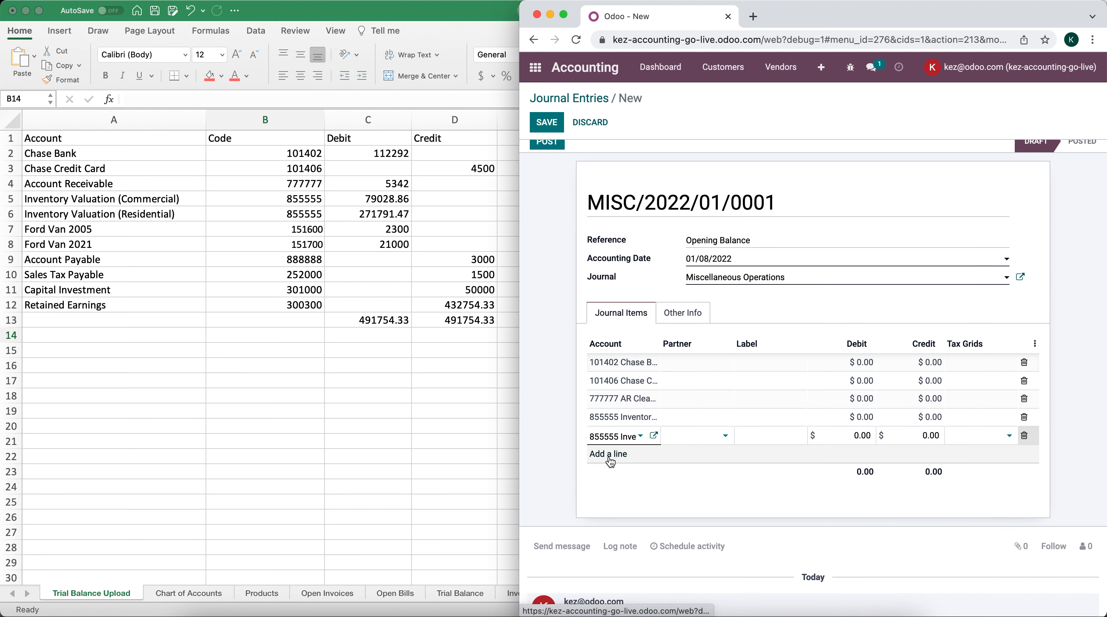
{"action": "left_click", "coordinate": [613, 455]}
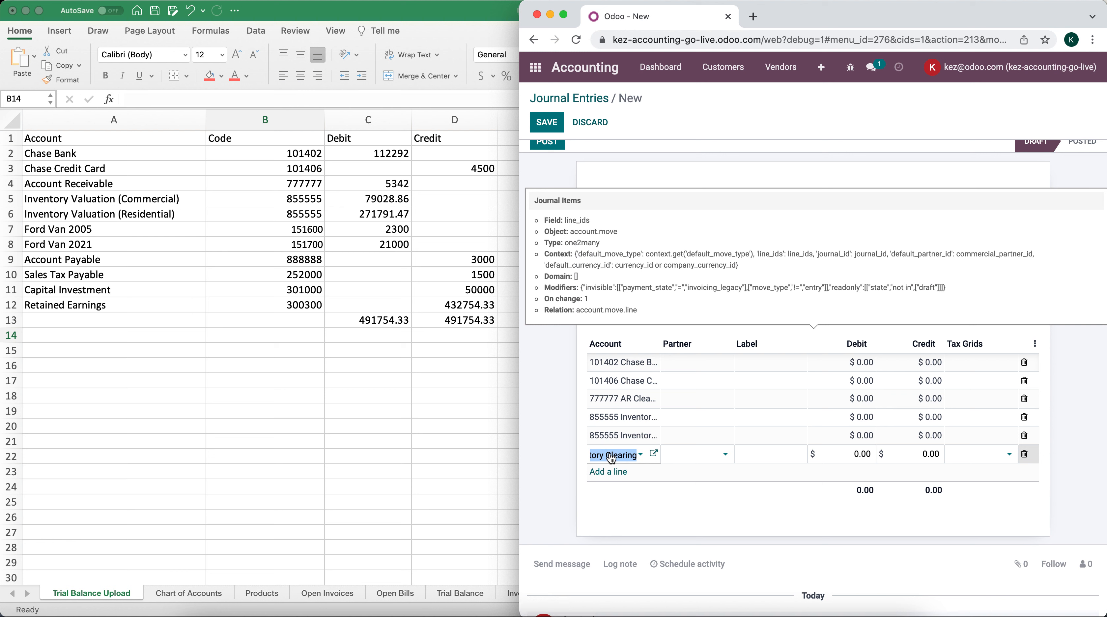
{"action": "type", "text": "151600"}
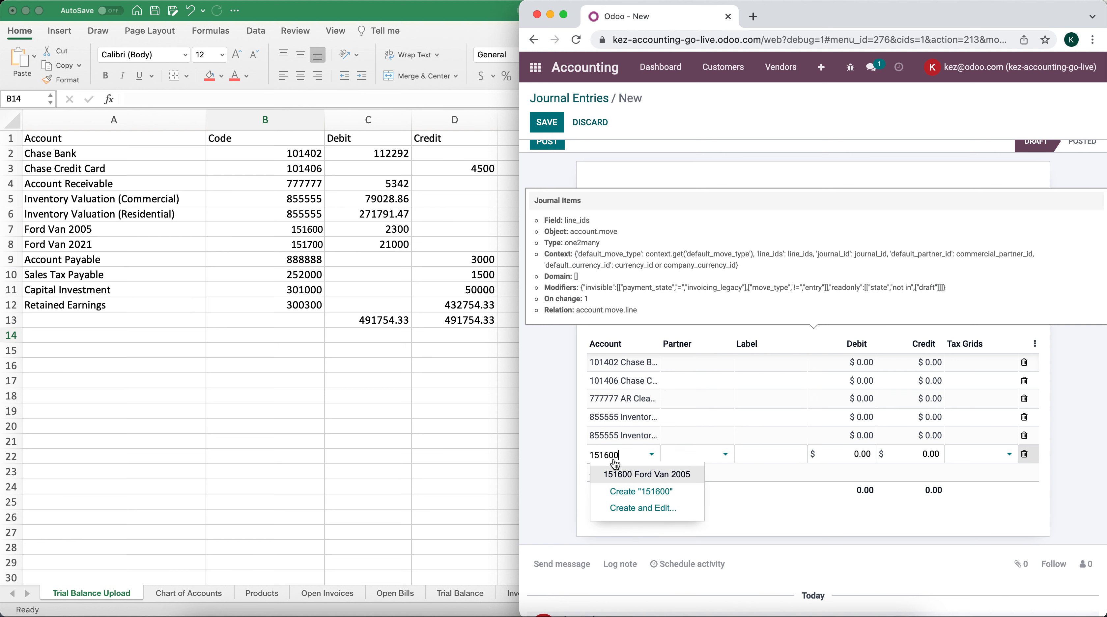
{"action": "left_click", "coordinate": [613, 473]}
Add journal item lines for accounts 151700 Ford Van 2021 and 888888 AP Clearing, leaving their amounts empty.
{"action": "left_click", "coordinate": [613, 471]}
{"action": "type", "text": "161"}
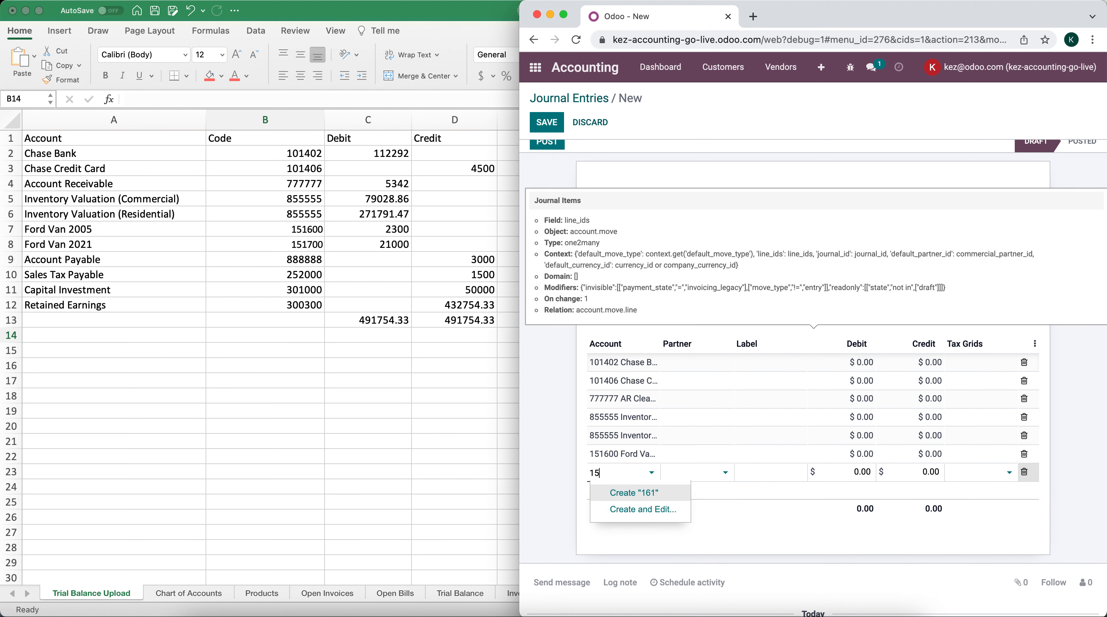
{"action": "type", "text": "170"}
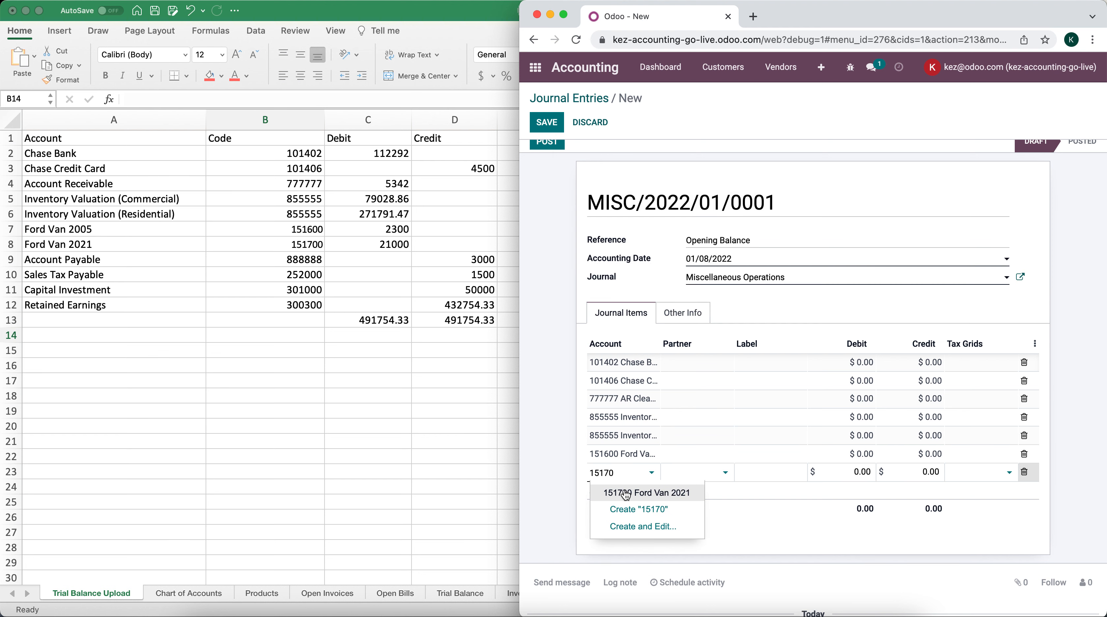
{"action": "left_click", "coordinate": [626, 492]}
{"action": "left_click", "coordinate": [625, 492]}
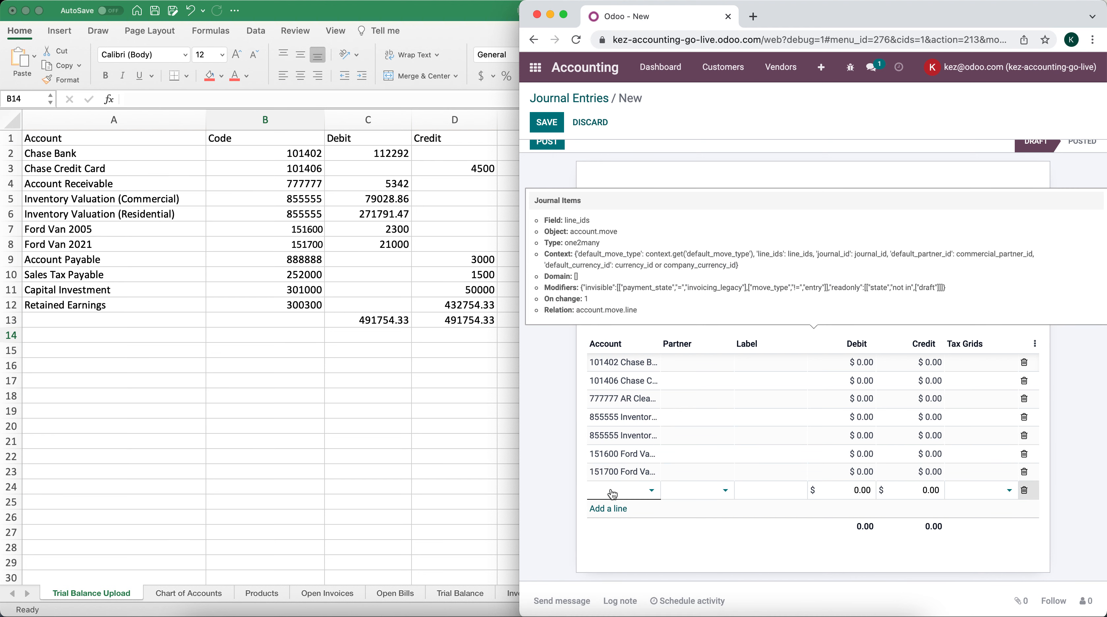
{"action": "left_click", "coordinate": [617, 506]}
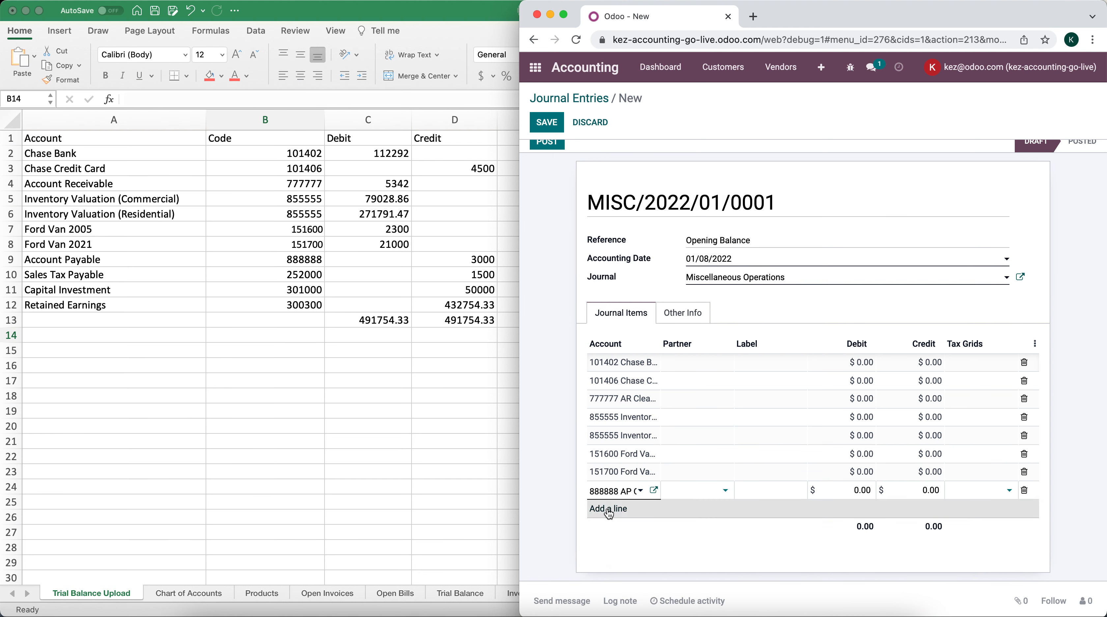
Add journal item lines for accounts 252000 Sales Tax Payable and 301000 Capital Investment, leaving their amounts empty.
{"action": "left_click", "coordinate": [609, 511]}
{"action": "type", "text": "252"}
{"action": "left_click", "coordinate": [610, 524]}
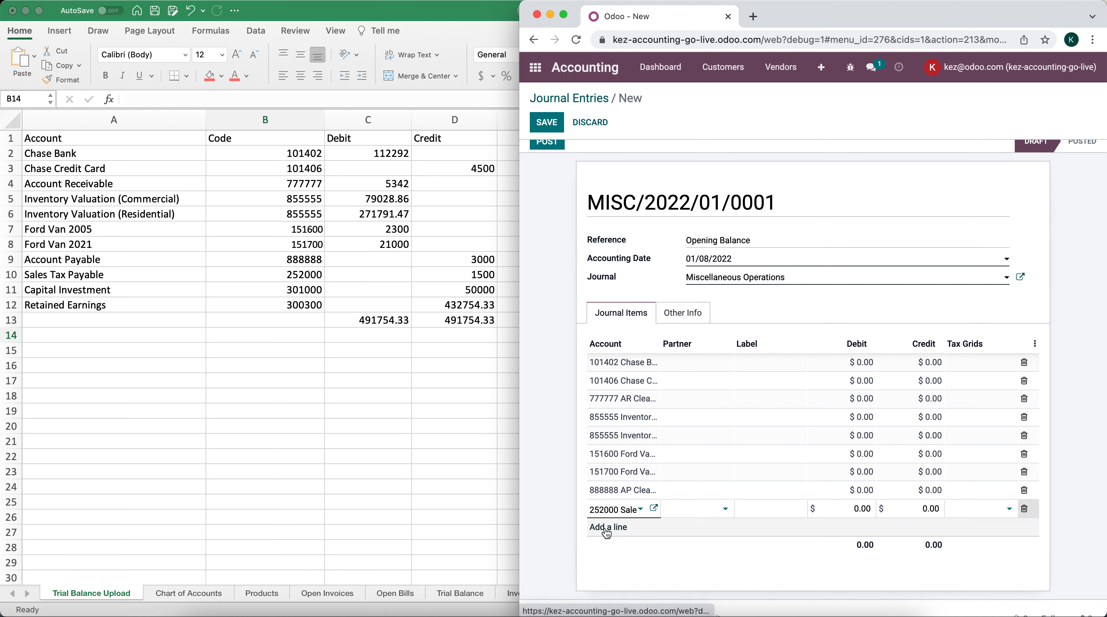
{"action": "left_click", "coordinate": [606, 531]}
{"action": "type", "text": "301"}
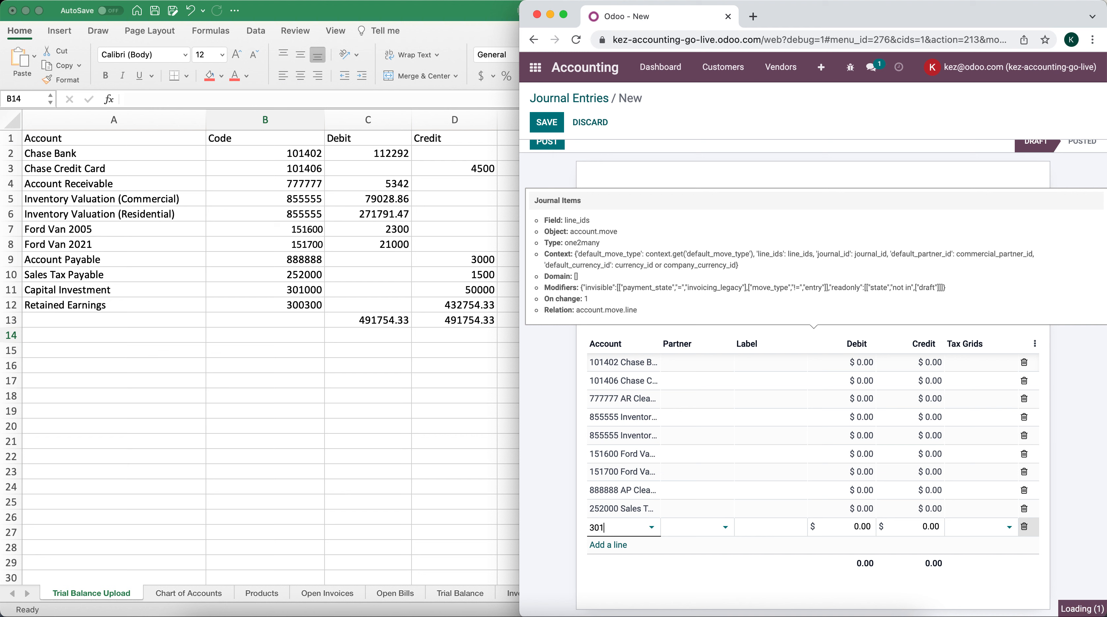
{"action": "left_click", "coordinate": [609, 549]}
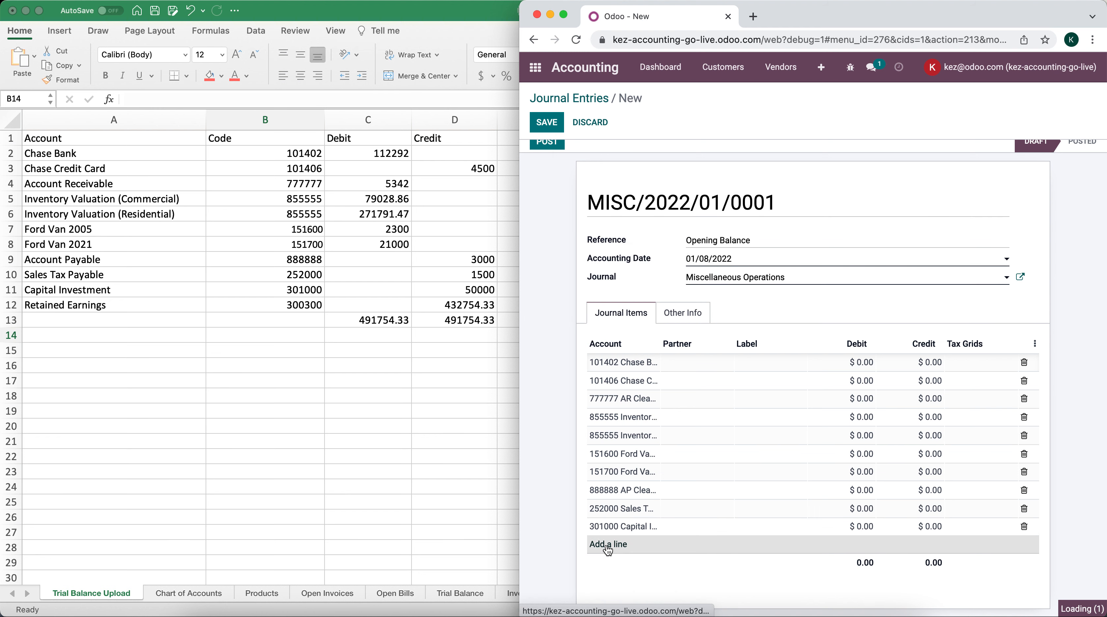
Add a journal item line for account 300300 Retained Earnings, leaving its amounts empty.
{"action": "left_click", "coordinate": [609, 547]}
{"action": "type", "text": "30"}
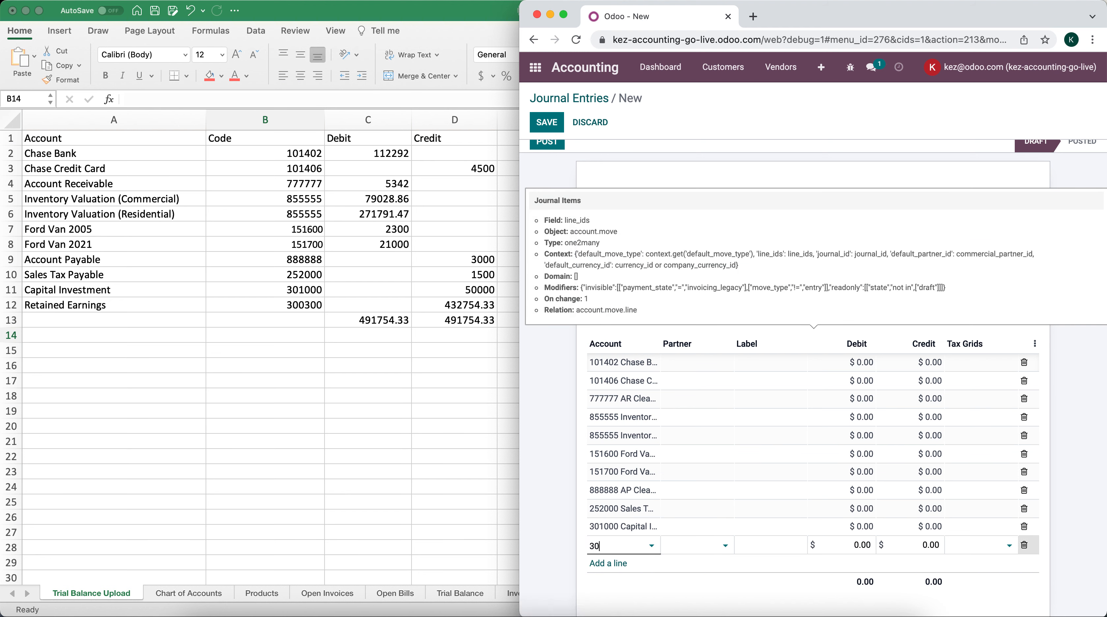
{"action": "type", "text": "0"}
{"action": "key", "text": "Return"}
Copy the Chase Bank debit of 112292 from the Excel trial balance into the debit of the 101402 line in Odoo.
{"action": "left_click", "coordinate": [860, 364]}
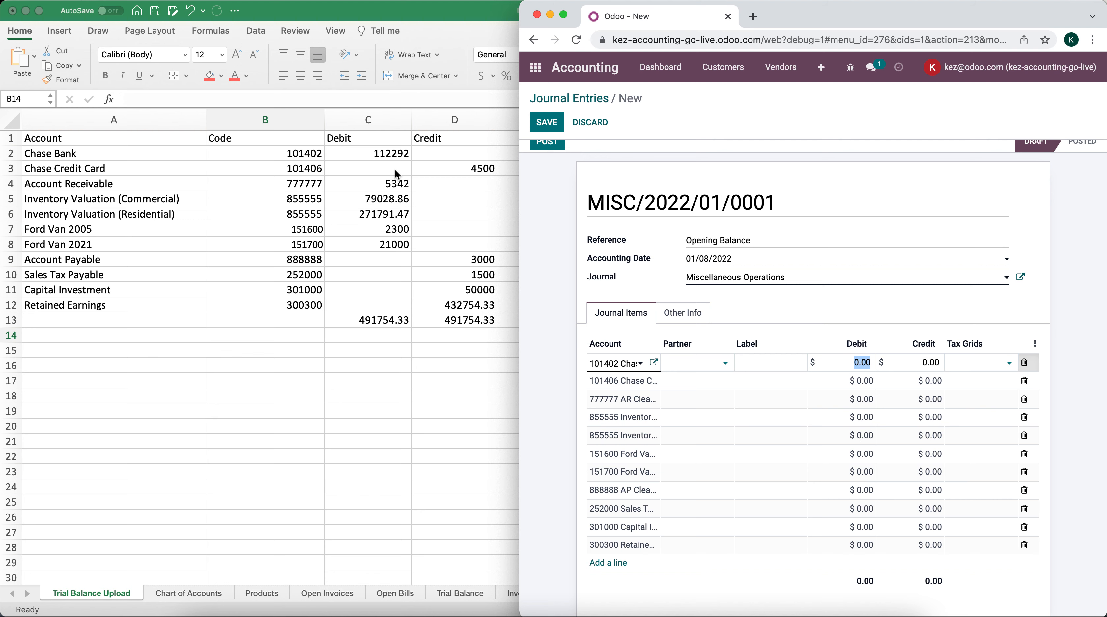
{"action": "left_click", "coordinate": [388, 158]}
{"action": "double_click", "coordinate": [386, 153]}
{"action": "left_click", "coordinate": [389, 184]}
{"action": "left_click", "coordinate": [387, 158]}
{"action": "key", "text": "super+c"}
{"action": "key", "text": "super+Tab"}
{"action": "key", "text": "super+v"}
Copy the Chase Credit Card credit of 4500 from the Excel trial balance into the credit of the 101406 line in Odoo.
{"action": "left_click", "coordinate": [475, 175]}
{"action": "left_click", "coordinate": [477, 169]}
{"action": "key", "text": "super+c"}
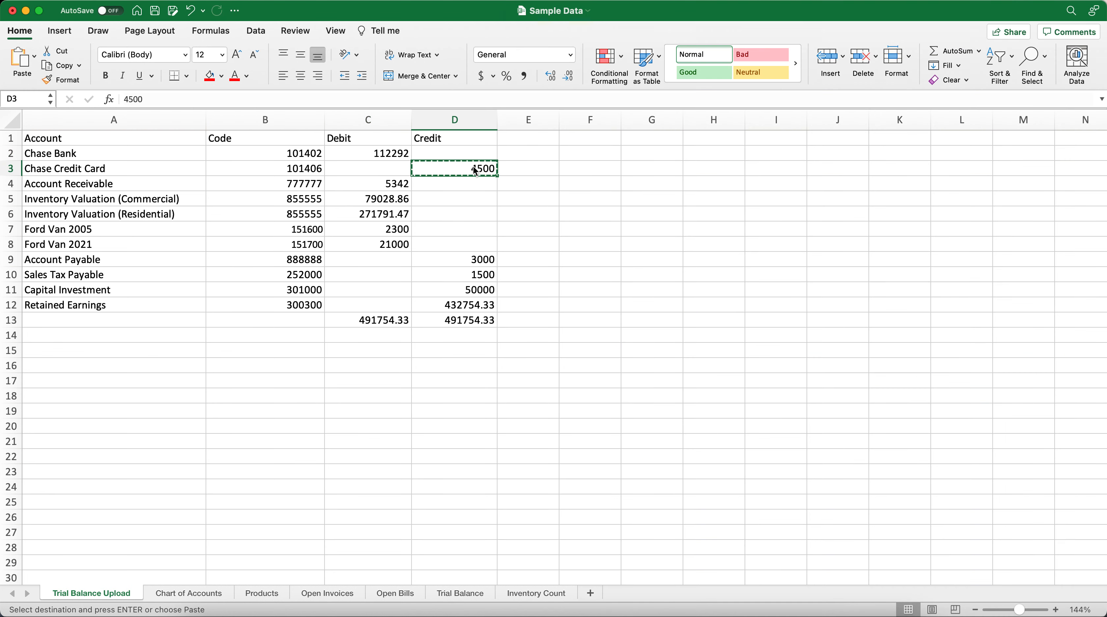
{"action": "key", "text": "super+Tab"}
{"action": "left_click", "coordinate": [925, 382]}
Copy the Account Receivable debit of 5342 from Excel into the debit of the 777777 AR Clearing line in Odoo.
{"action": "left_click", "coordinate": [457, 241]}
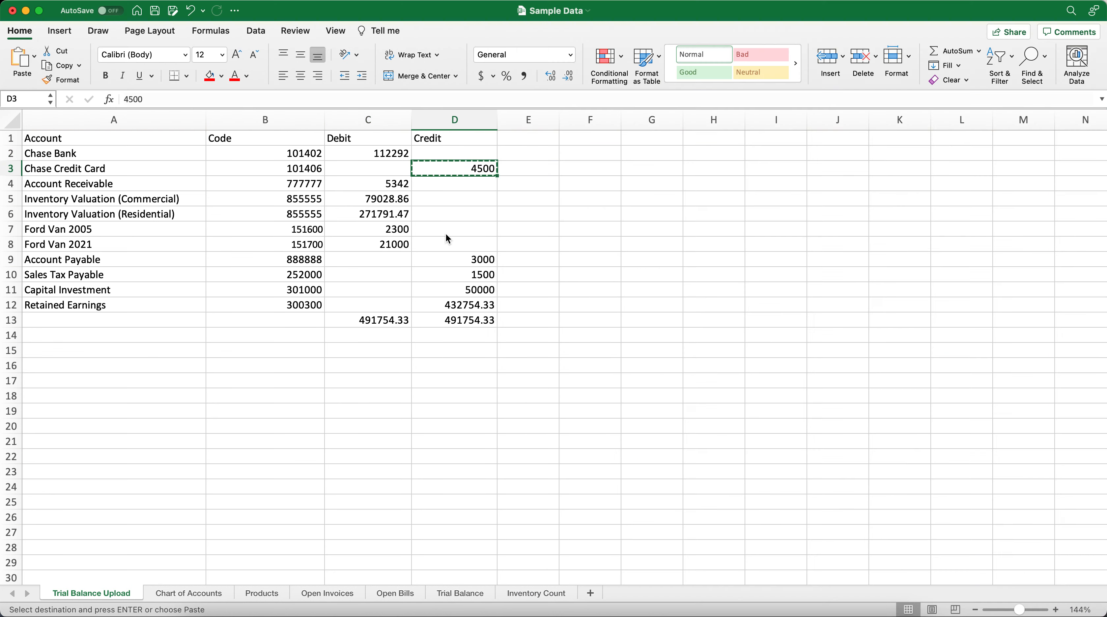
{"action": "left_click", "coordinate": [383, 185]}
{"action": "key", "text": "super+c"}
{"action": "key", "text": "super+Tab"}
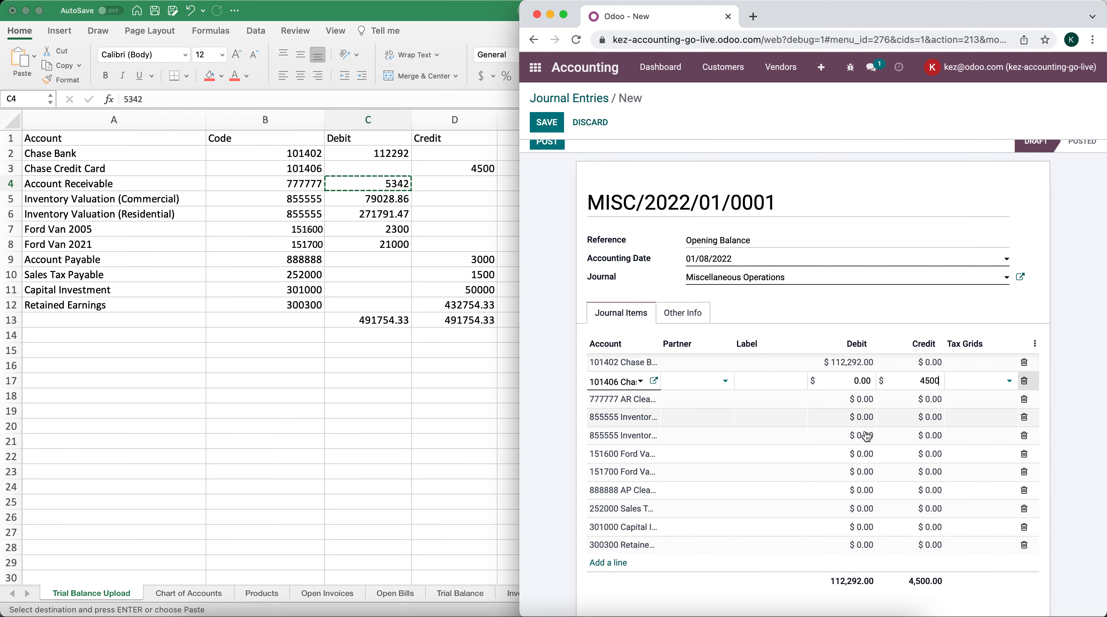
{"action": "left_click", "coordinate": [855, 402]}
{"action": "key", "text": "super+v"}
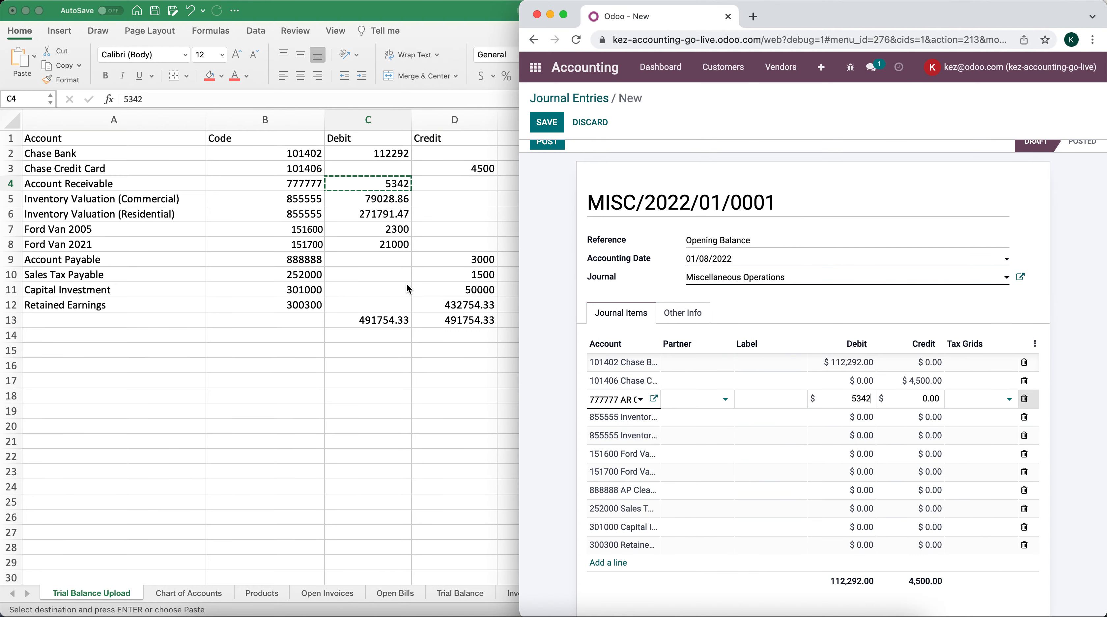
Copy the commercial inventory valuation of 79028.86 from Excel into the debit of the first 855555 Inventory Clearing line in Odoo.
{"action": "key", "text": "super+Tab"}
{"action": "left_click", "coordinate": [381, 203]}
{"action": "key", "text": "super+c"}
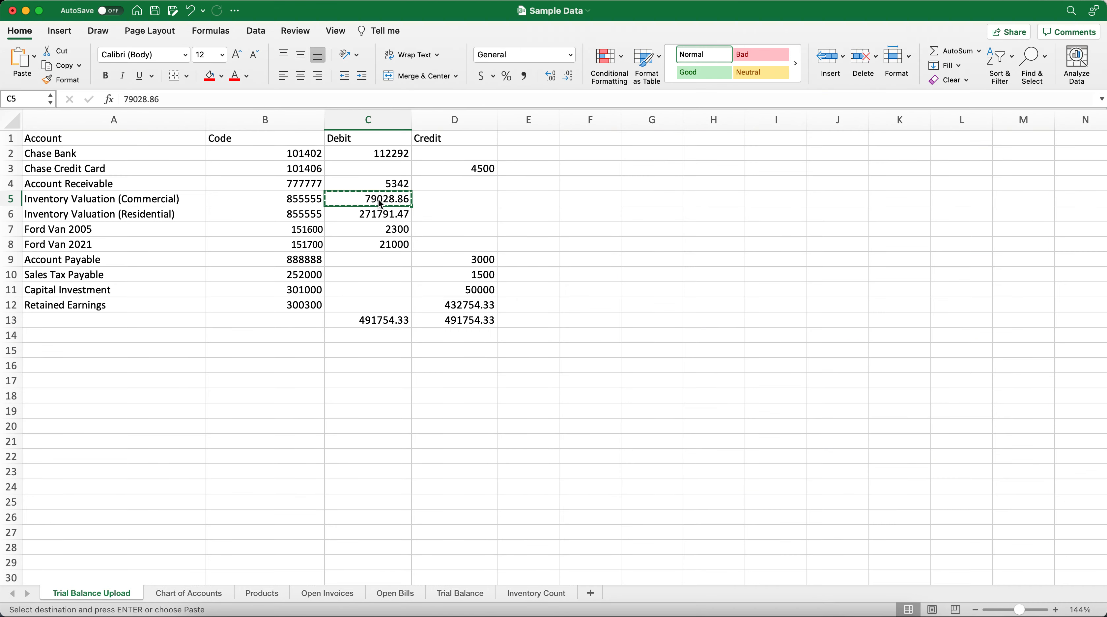
{"action": "key", "text": "super+Tab"}
{"action": "left_click", "coordinate": [854, 418]}
{"action": "key", "text": "super+v"}
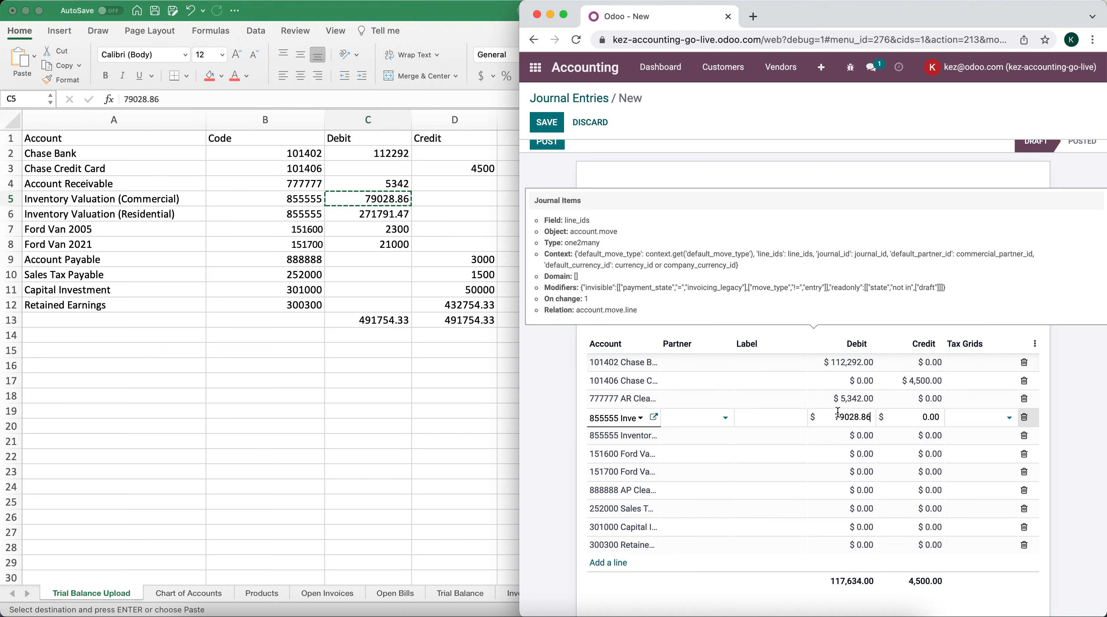
Copy the residential inventory valuation of 271791.47 from Excel into the debit of the second 855555 Inventory Clearing line in Odoo.
{"action": "key", "text": "super+Tab"}
{"action": "left_click", "coordinate": [379, 215]}
{"action": "key", "text": "super+c"}
{"action": "key", "text": "super+Tab"}
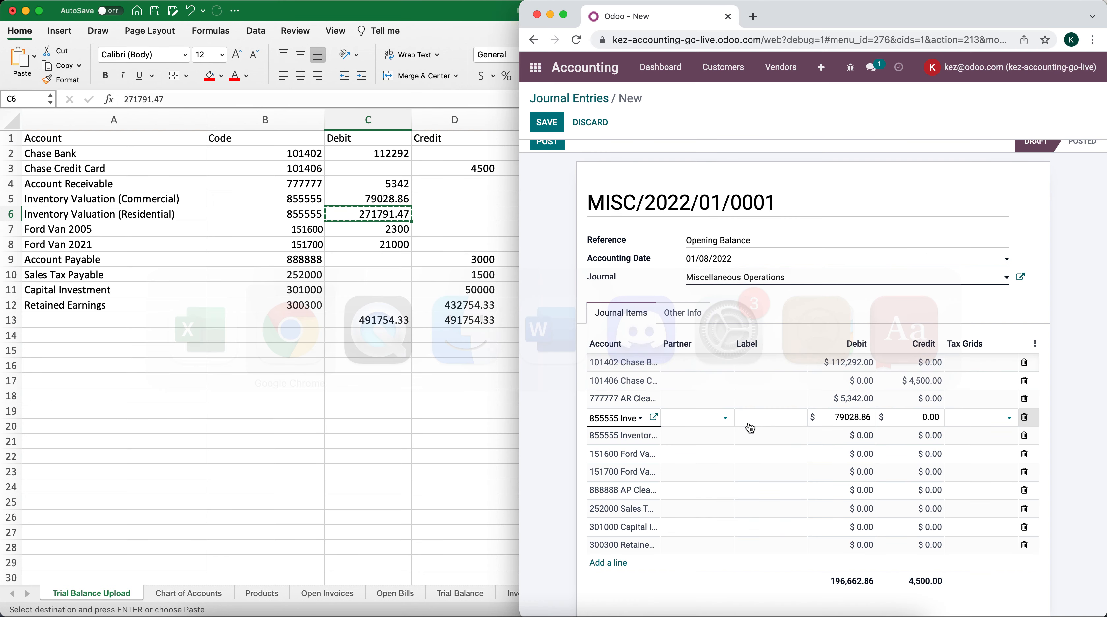
{"action": "left_click", "coordinate": [859, 436]}
{"action": "key", "text": "super+v"}
Copy the Ford Van 2005 debit of 2300 from Excel into the debit of the 151600 line in Odoo.
{"action": "key", "text": "super+Tab"}
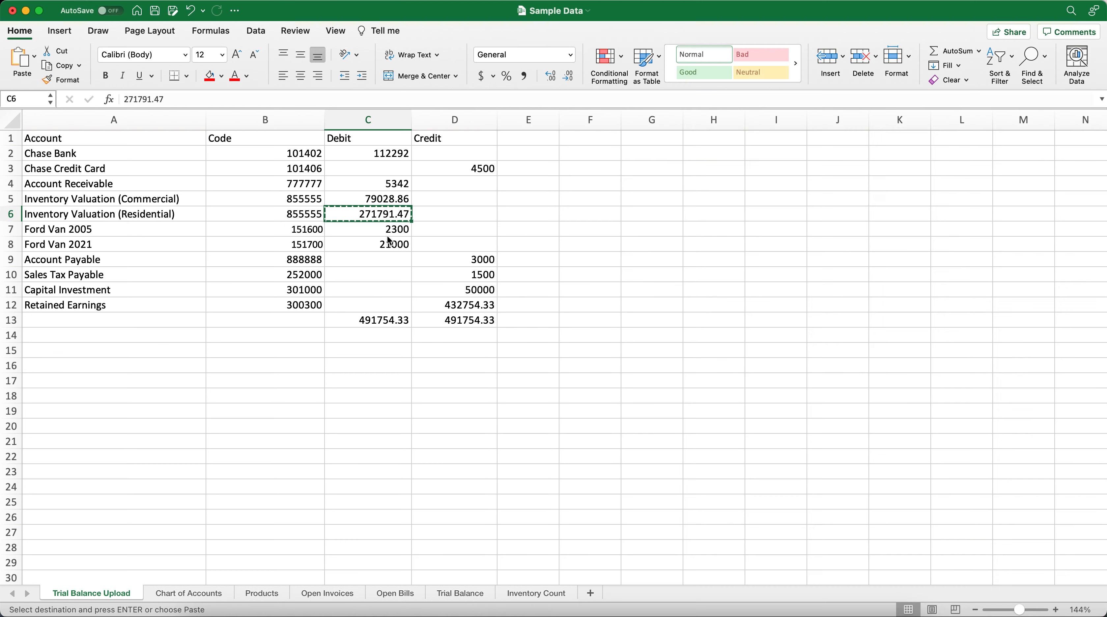
{"action": "left_click", "coordinate": [382, 230]}
{"action": "key", "text": "super+c"}
{"action": "key", "text": "super+Tab"}
{"action": "left_click", "coordinate": [856, 452]}
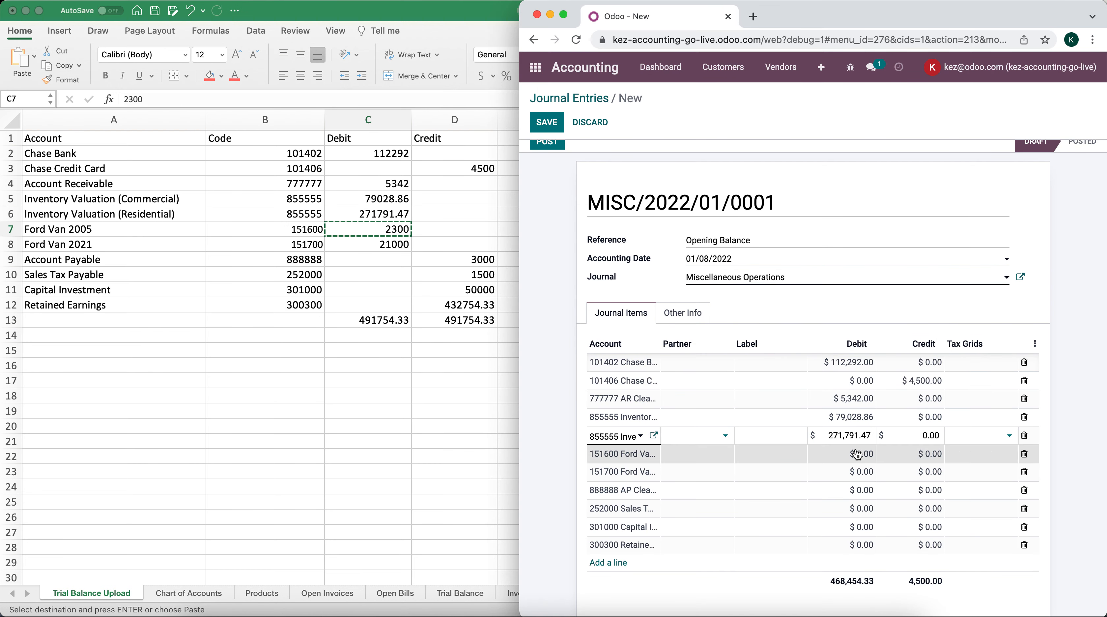
{"action": "key", "text": "super+v"}
Copy the Ford Van 2021 debit of 21000 from Excel into the debit of the 151700 line in Odoo.
{"action": "key", "text": "super+Tab"}
{"action": "left_click", "coordinate": [380, 245]}
{"action": "key", "text": "super+c"}
{"action": "key", "text": "super+Tab"}
{"action": "left_click", "coordinate": [847, 473]}
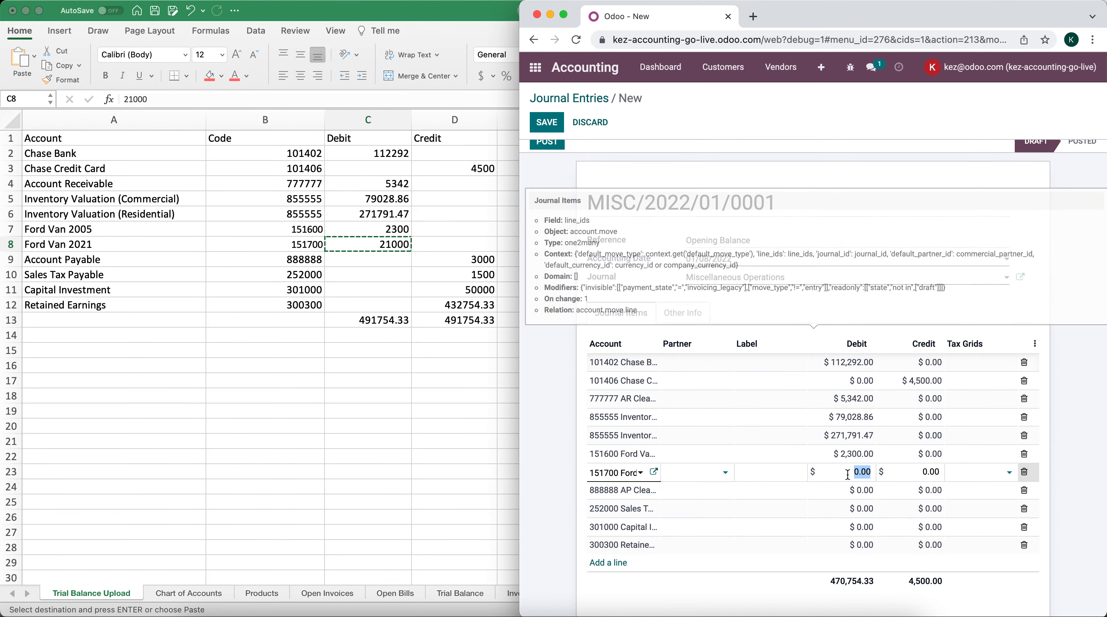
Copy the Account Payable credit of 3000 from Excel into the credit of the 888888 AP Clearing line in Odoo.
{"action": "key", "text": "super+Tab"}
{"action": "left_click", "coordinate": [441, 254]}
{"action": "key", "text": "super+c"}
{"action": "key", "text": "super+Tab"}
{"action": "left_click", "coordinate": [923, 492]}
{"action": "key", "text": "super+v"}
Copy the Sales Tax Payable credit of 1500 from Excel into the credit of the 252000 line in Odoo.
{"action": "key", "text": "super+Tab"}
{"action": "left_click", "coordinate": [453, 275]}
{"action": "key", "text": "super+c"}
{"action": "key", "text": "super+Tab"}
{"action": "left_click", "coordinate": [922, 509]}
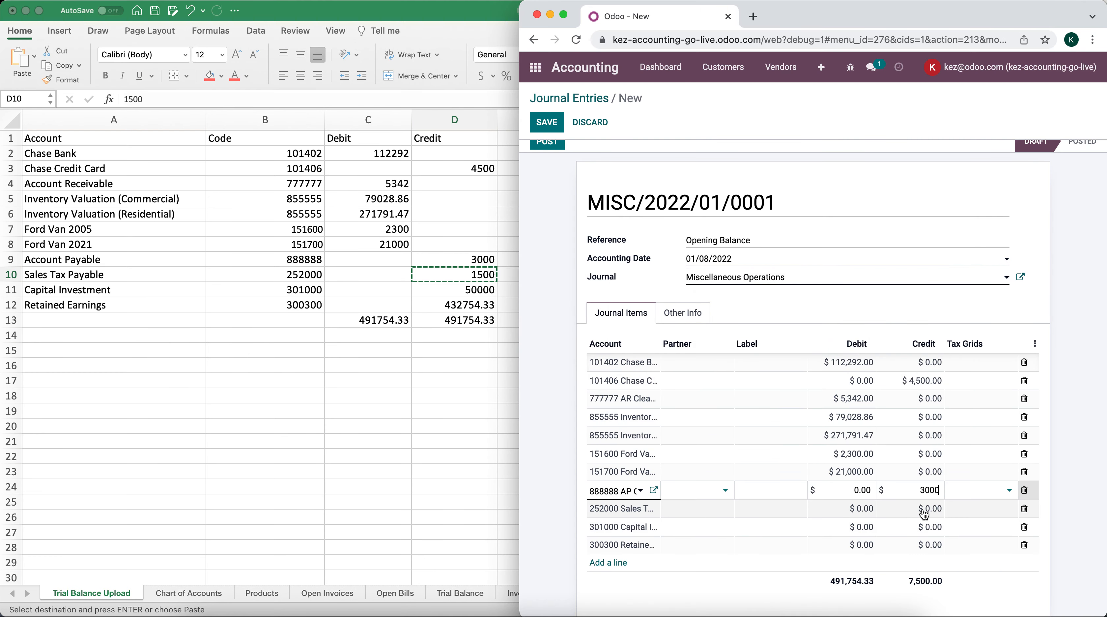
Copy the Capital Investment credit of 50000 from Excel into the credit of the 301000 line in Odoo.
{"action": "key", "text": "super+Tab"}
{"action": "left_click", "coordinate": [454, 290]}
{"action": "key", "text": "super+c"}
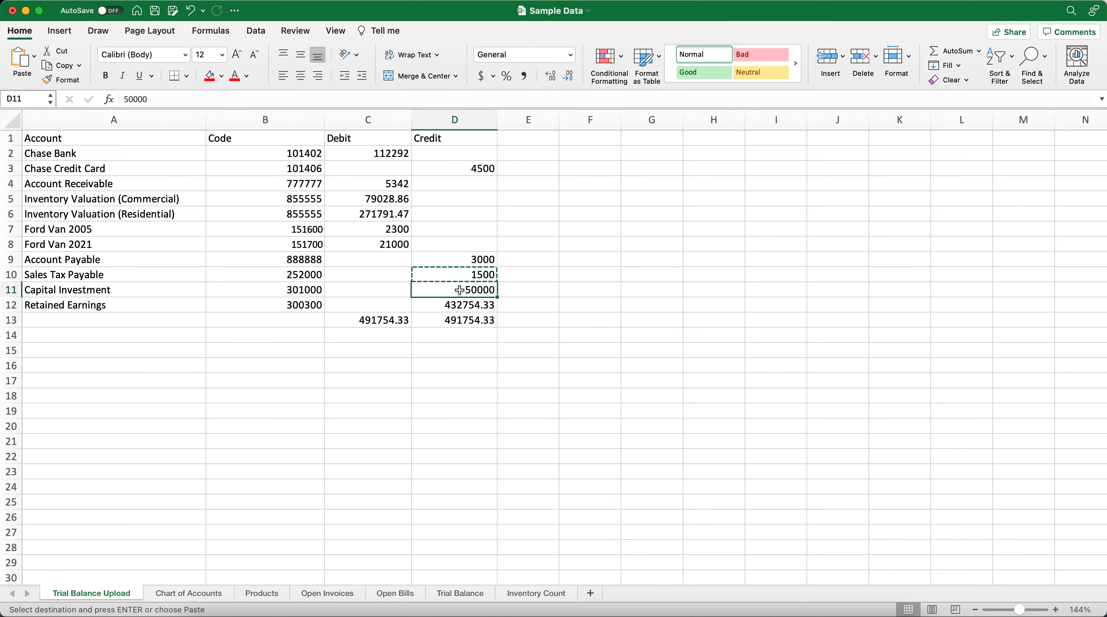
{"action": "key", "text": "super+Tab"}
{"action": "left_click", "coordinate": [908, 527]}
{"action": "key", "text": "super+v"}
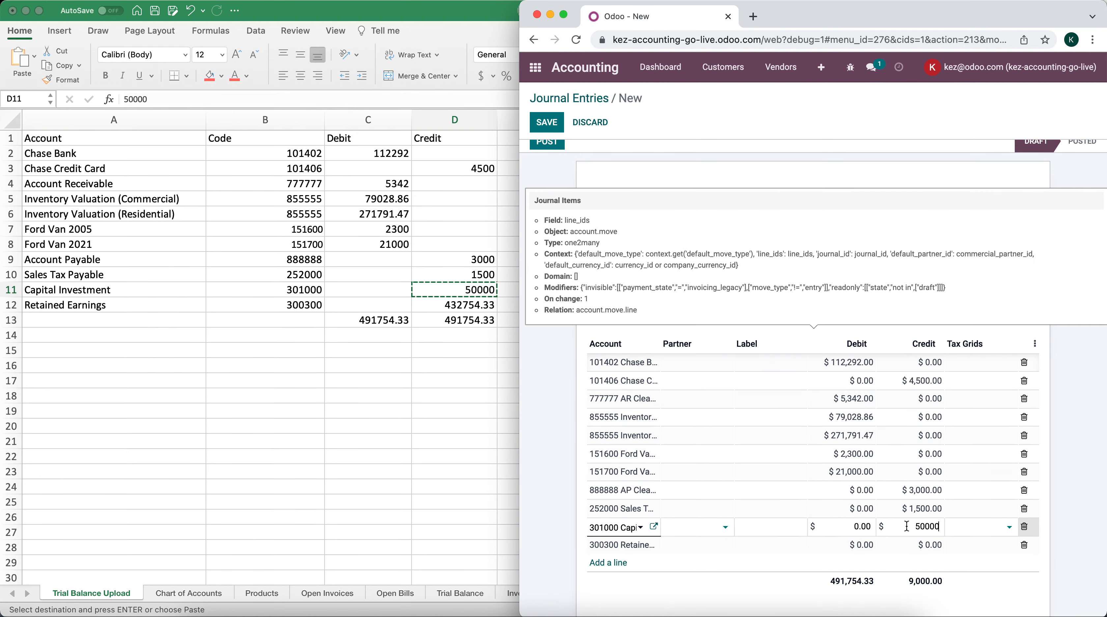
Copy the Retained Earnings credit of 432754.33 from Excel into the credit of the 300300 line in Odoo and commit the line.
{"action": "key", "text": "super+Tab"}
{"action": "left_click", "coordinate": [463, 307]}
{"action": "key", "text": "super+c"}
{"action": "key", "text": "super+Tab"}
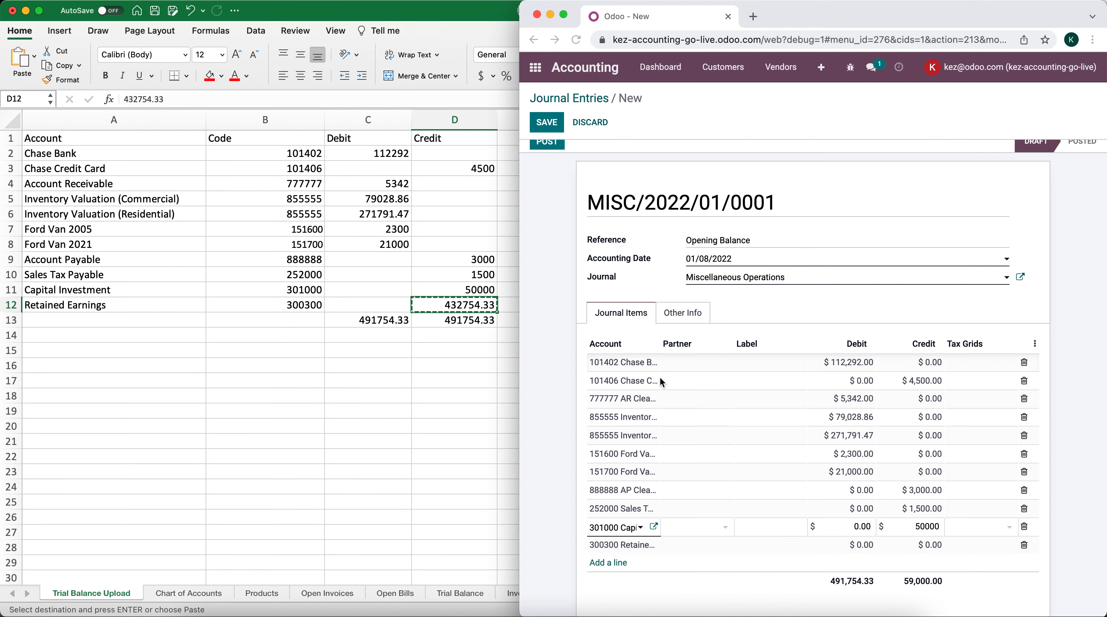
{"action": "left_click", "coordinate": [915, 543]}
{"action": "key", "text": "super+v"}
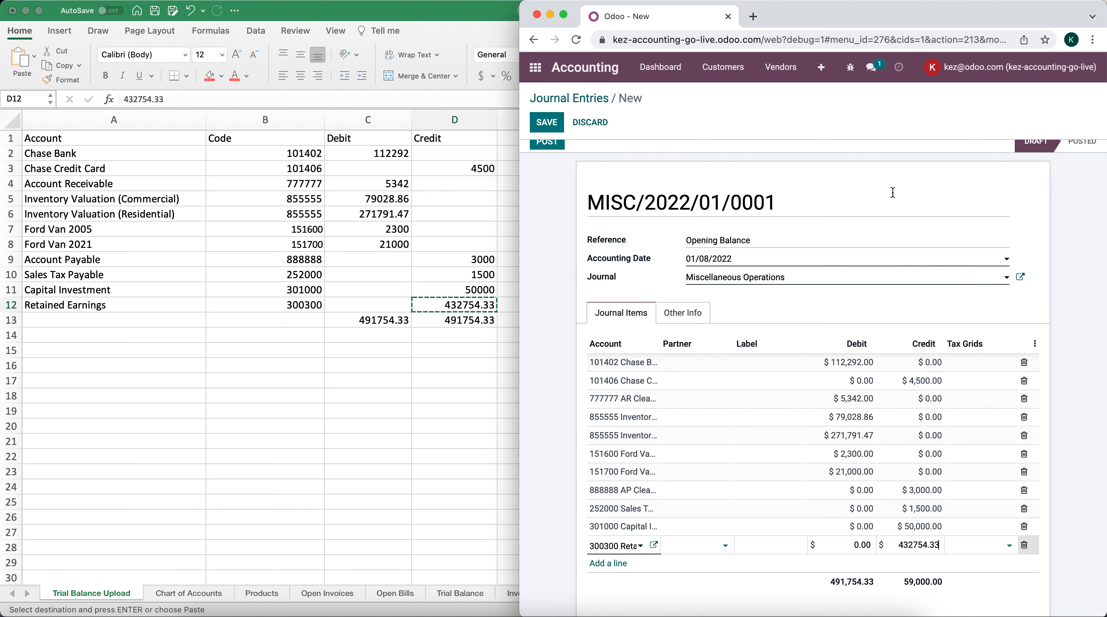
{"action": "left_click", "coordinate": [891, 192]}
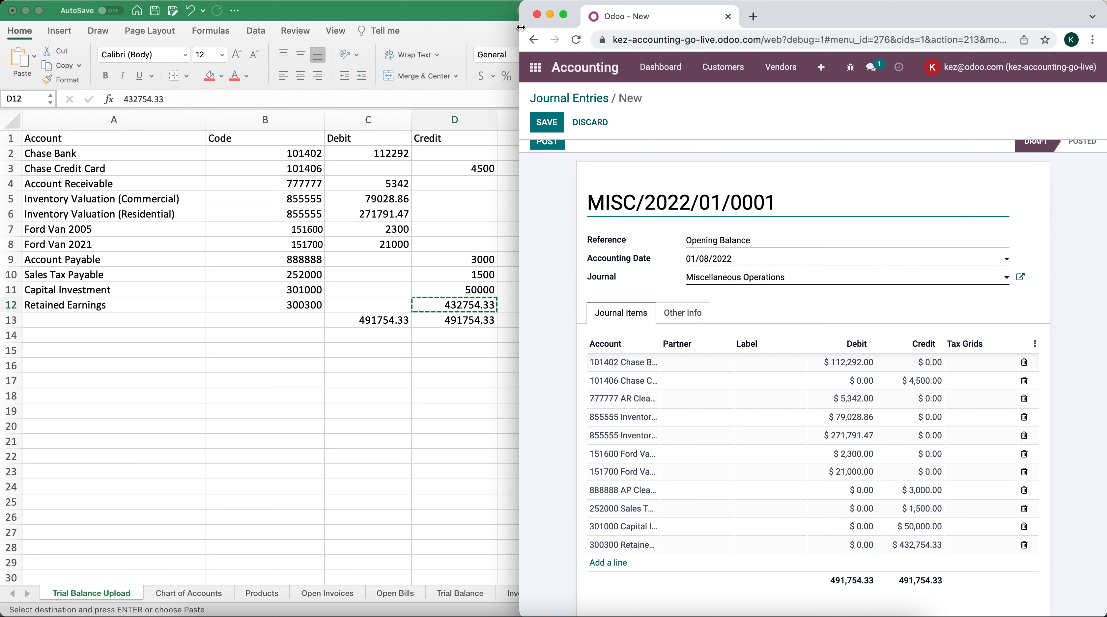
Widen the browser window to the full screen width, then save and post the Opening Balance journal entry.
{"action": "left_click_drag", "start_coordinate": [520, 28], "coordinate": [3, 12]}
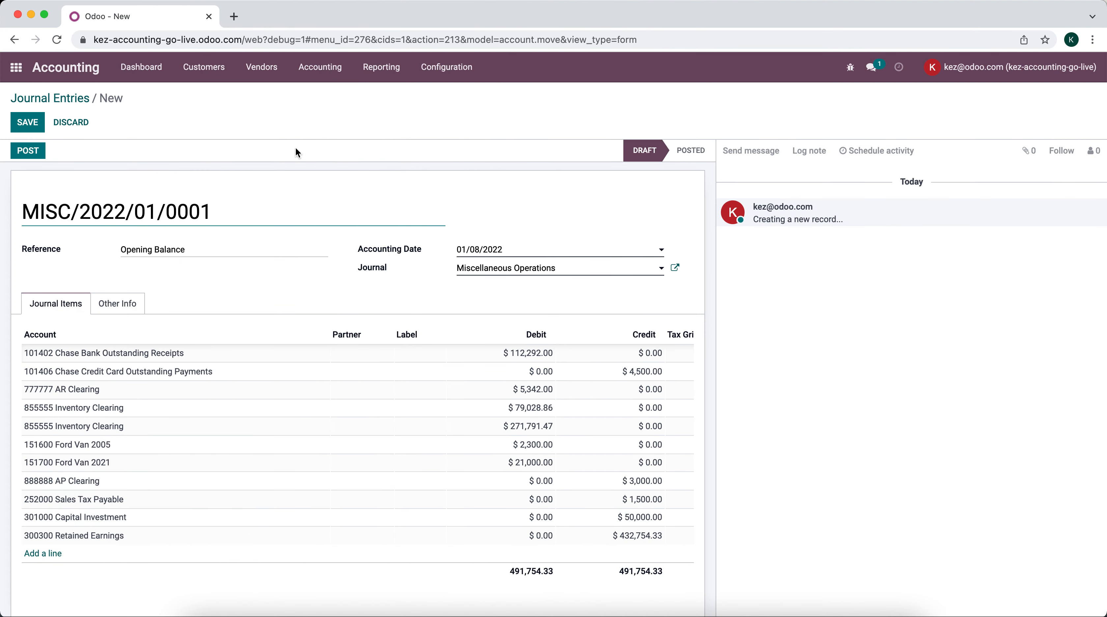
{"action": "left_click", "coordinate": [29, 123]}
{"action": "left_click", "coordinate": [35, 150]}
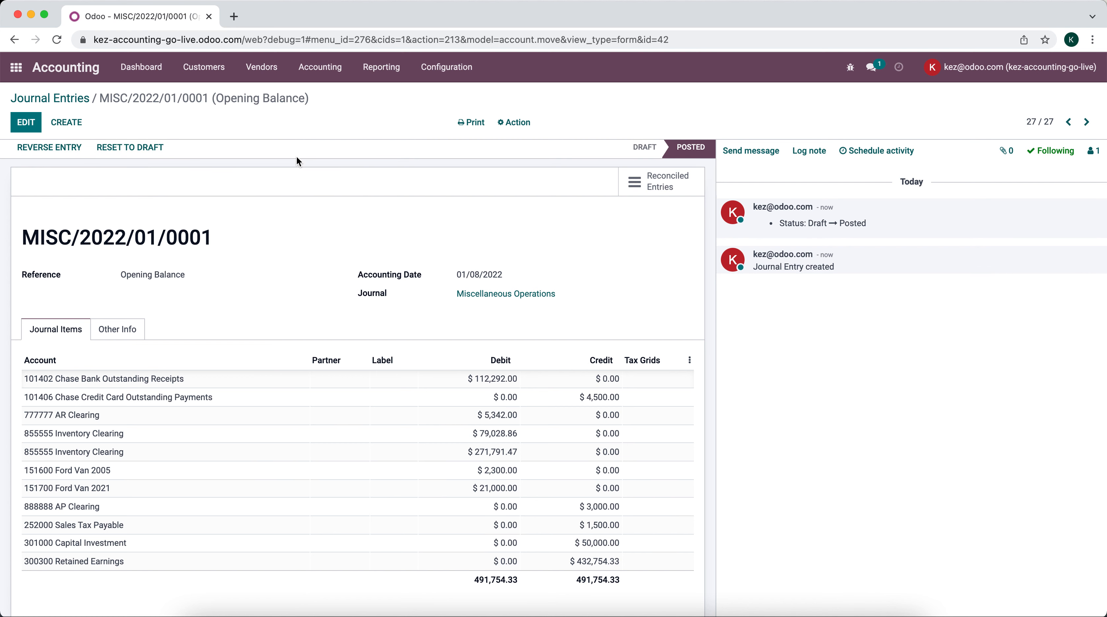
Open the Bank journal from the accounting journals configuration for editing.
{"action": "scroll", "coordinate": [296, 161], "scroll_direction": "down", "scroll_amount": 1}
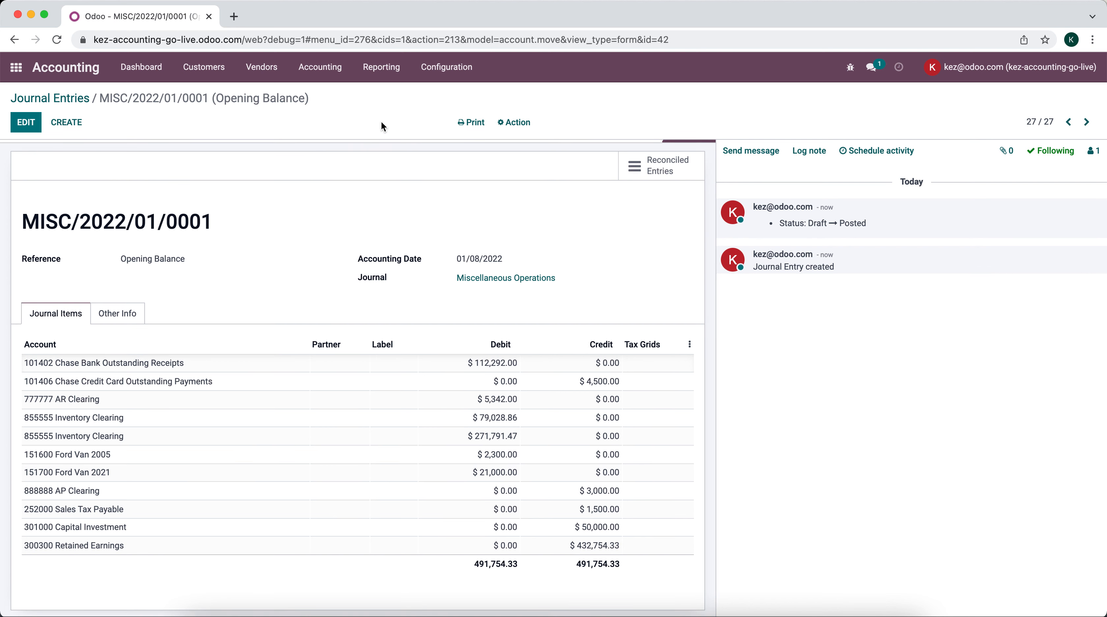
{"action": "left_click", "coordinate": [446, 67]}
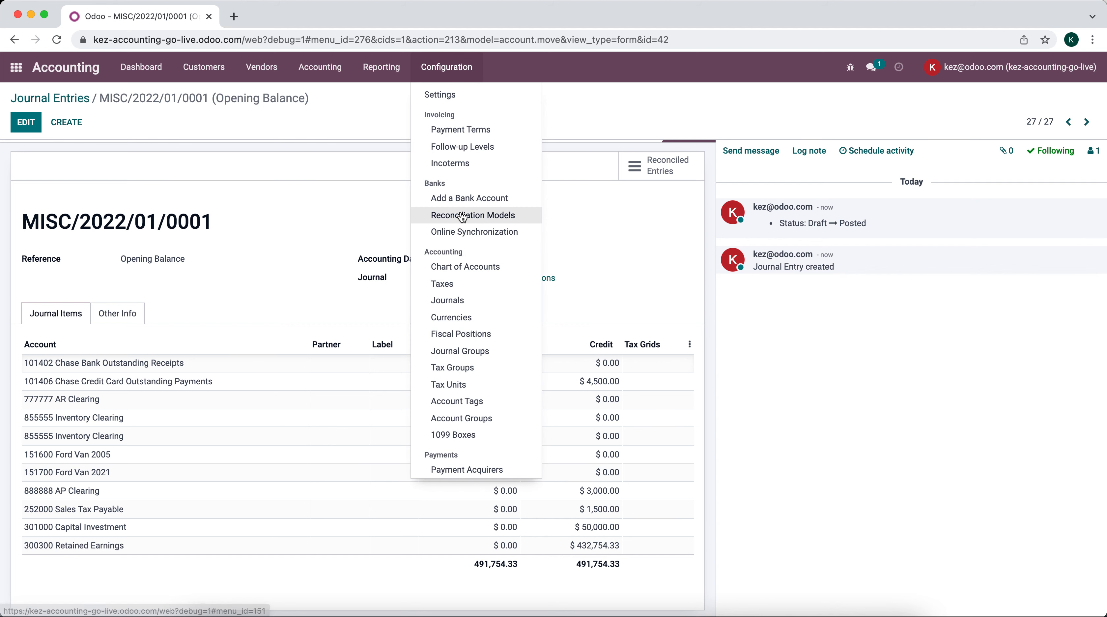
{"action": "left_click", "coordinate": [469, 299]}
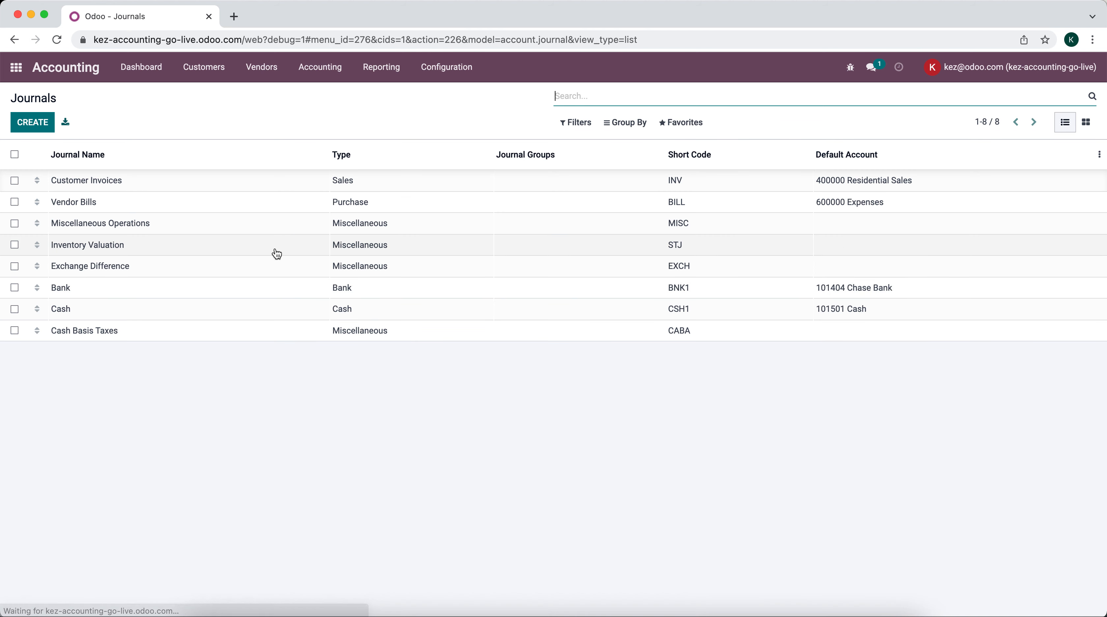
{"action": "left_click", "coordinate": [204, 299]}
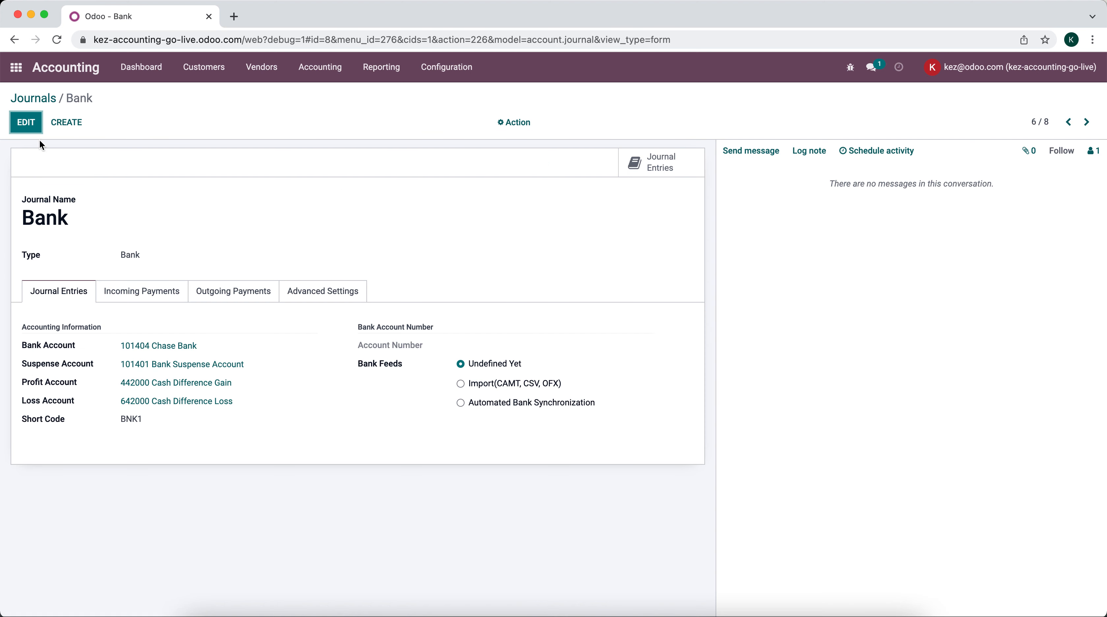
{"action": "left_click", "coordinate": [27, 122]}
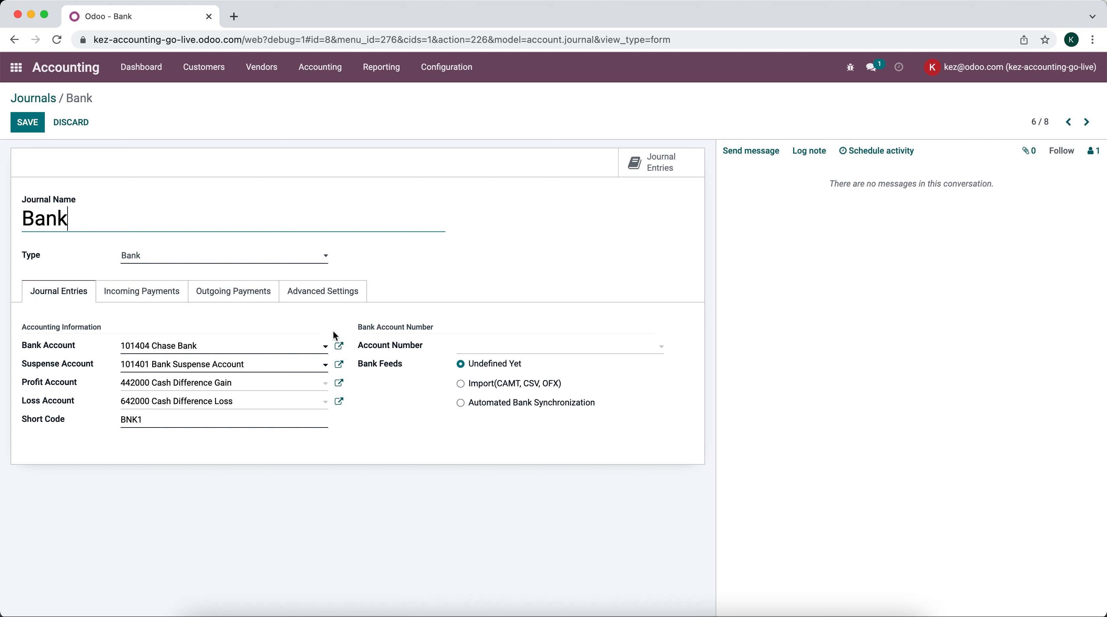
Create a new bank account number record for the Bank journal in its Account Number field.
{"action": "left_click", "coordinate": [476, 351]}
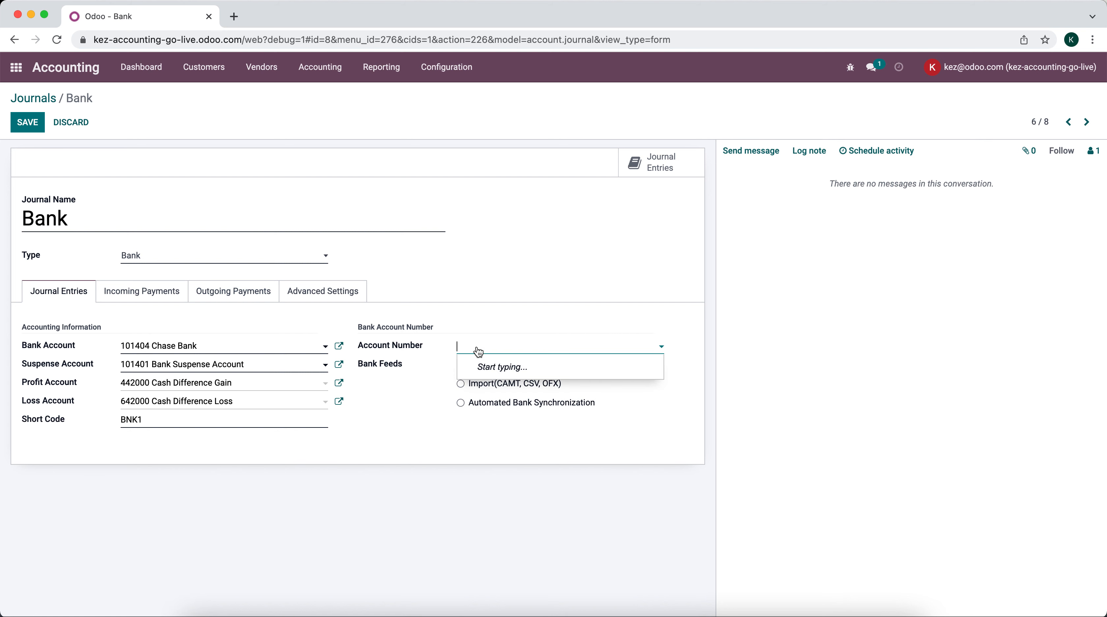
{"action": "type", "text": "3535"}
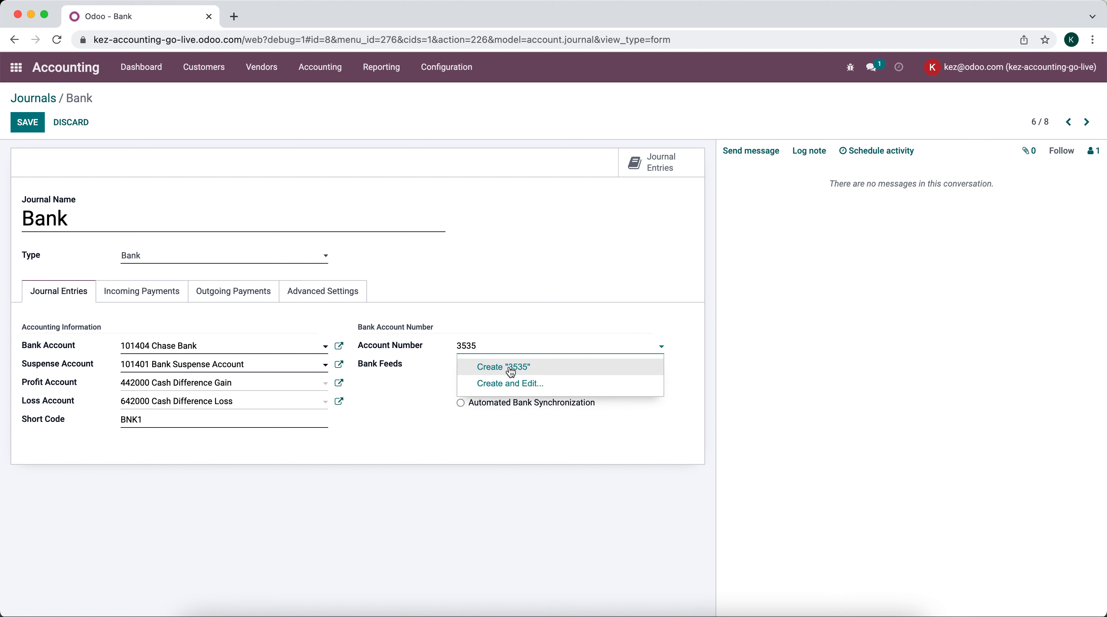
{"action": "left_click", "coordinate": [505, 367]}
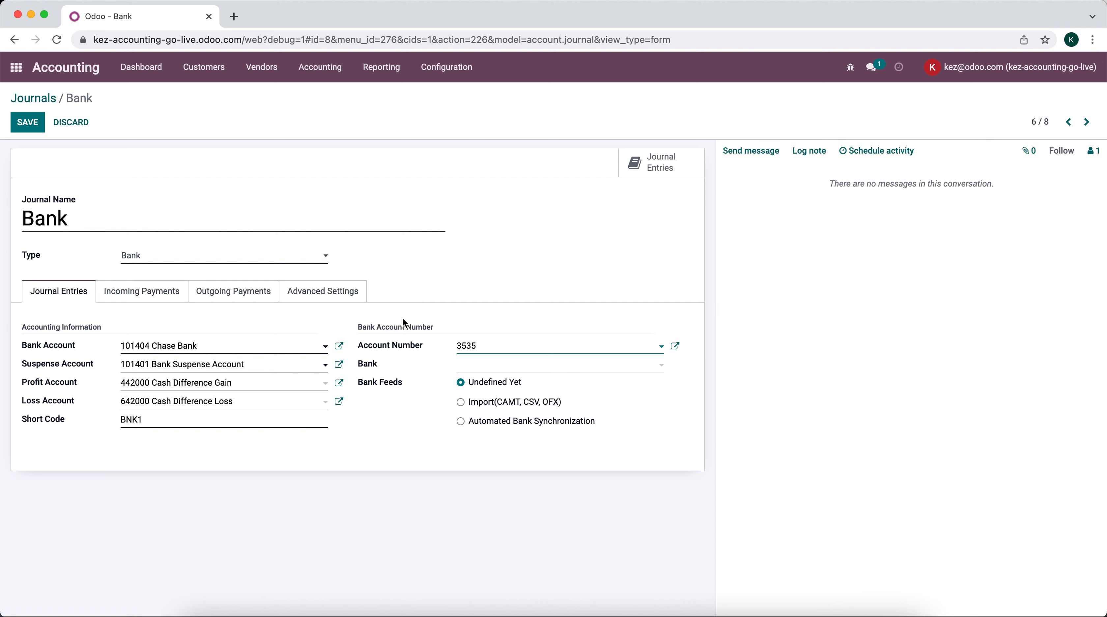
{"action": "left_click", "coordinate": [460, 318]}
Show the Outstanding Receipts accounts column for the Bank journal's incoming payment methods.
{"action": "left_click", "coordinate": [136, 302]}
{"action": "left_click", "coordinate": [700, 312]}
{"action": "left_click", "coordinate": [563, 336]}
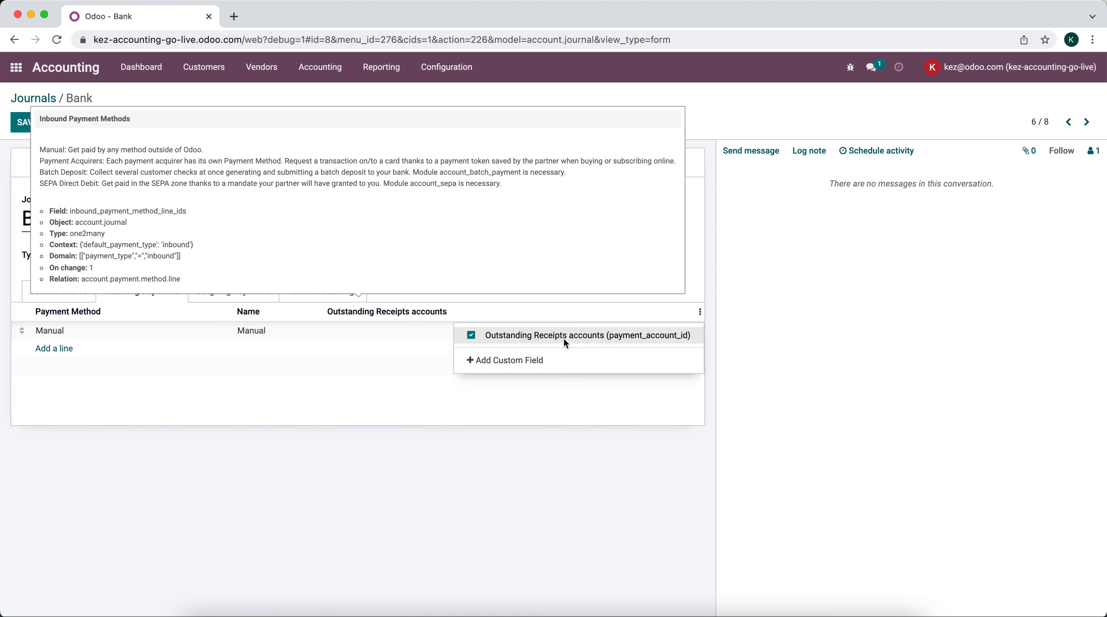
{"action": "left_click", "coordinate": [553, 288]}
Set the outstanding receipts account of the incoming Manual payment method to 101402 Chase Bank Outstanding Receipts.
{"action": "left_click", "coordinate": [406, 331]}
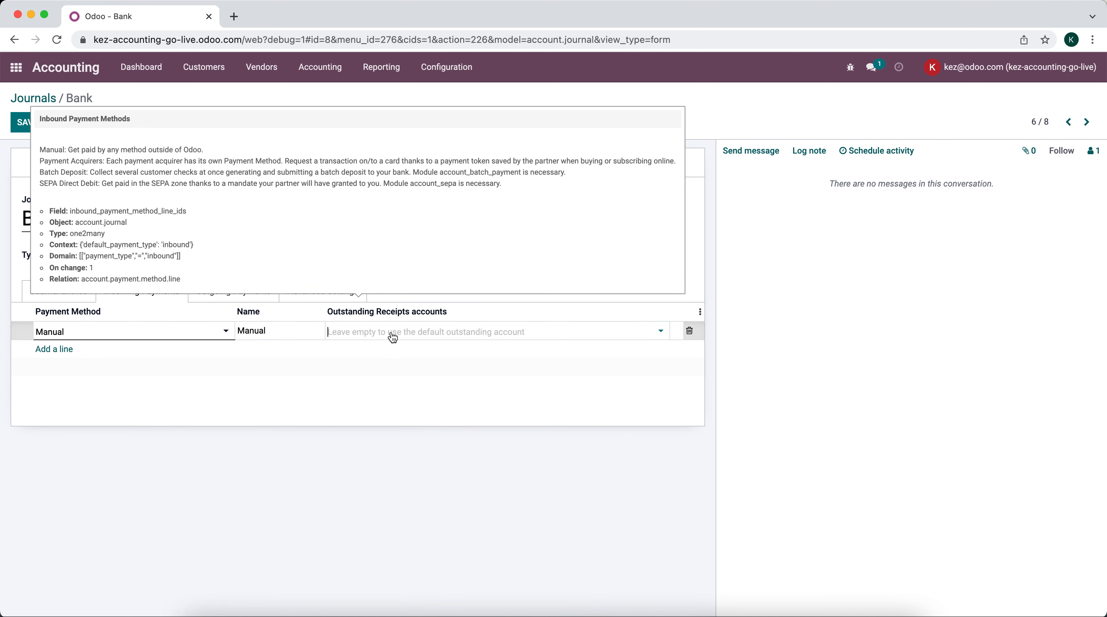
{"action": "type", "text": "chase bank"}
{"action": "key", "text": "Return"}
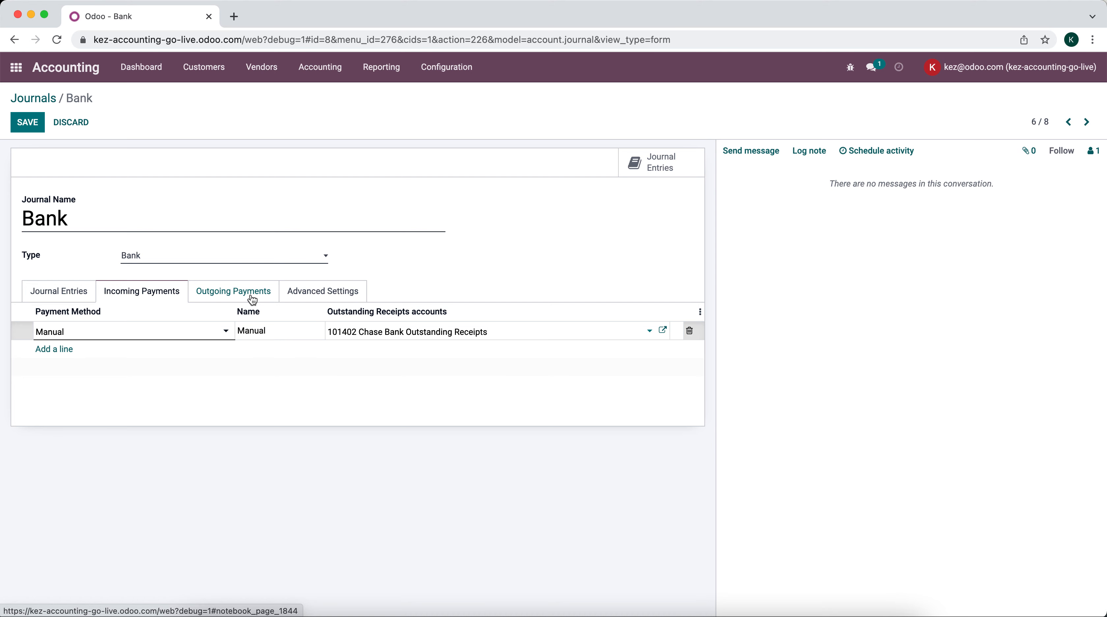
{"action": "left_click_drag", "start_coordinate": [406, 332], "coordinate": [510, 342]}
{"action": "type", "text": "outs"}
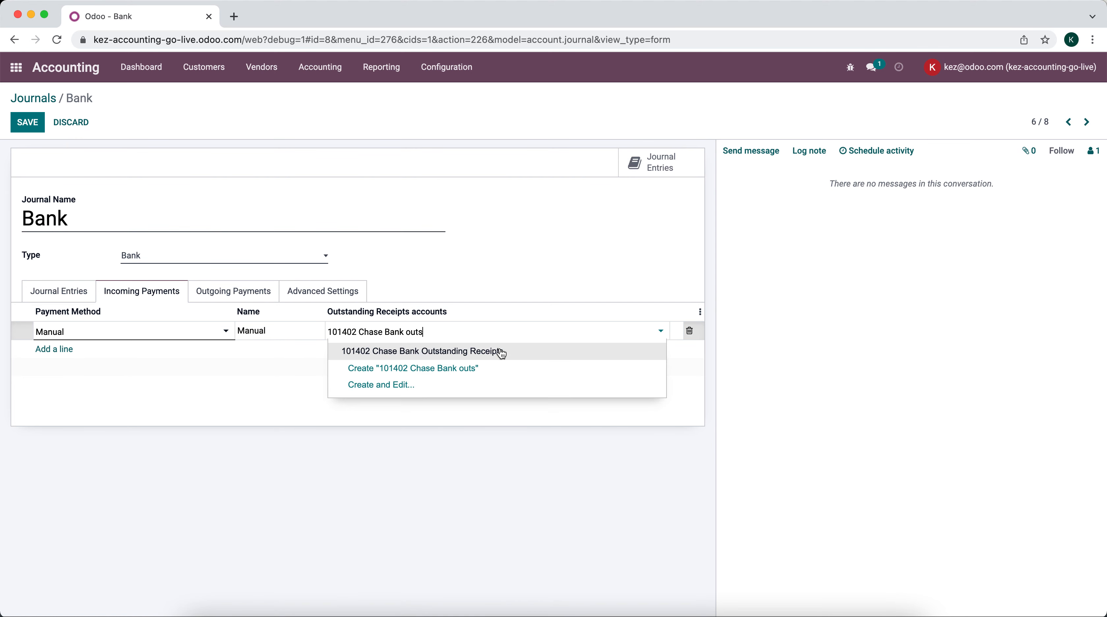
{"action": "key", "text": "super+a"}
{"action": "type", "text": "ch"}
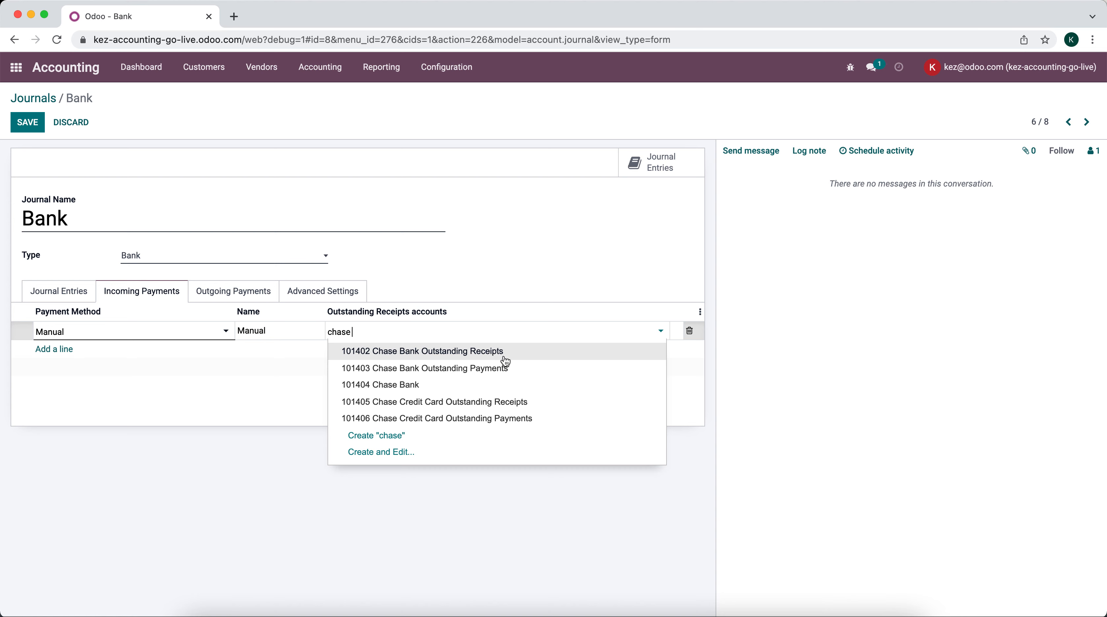
{"action": "left_click", "coordinate": [516, 357]}
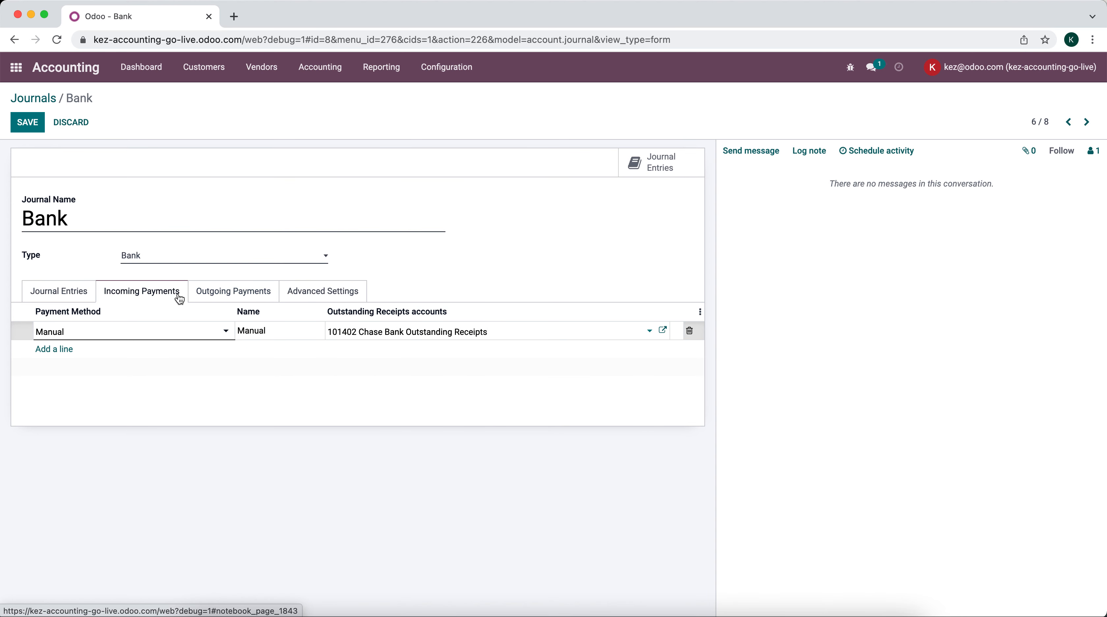
Show the Outstanding Payments accounts column for outgoing payments and set the Manual method's account to 101403 Chase Bank Outstanding Payments.
{"action": "left_click", "coordinate": [202, 293]}
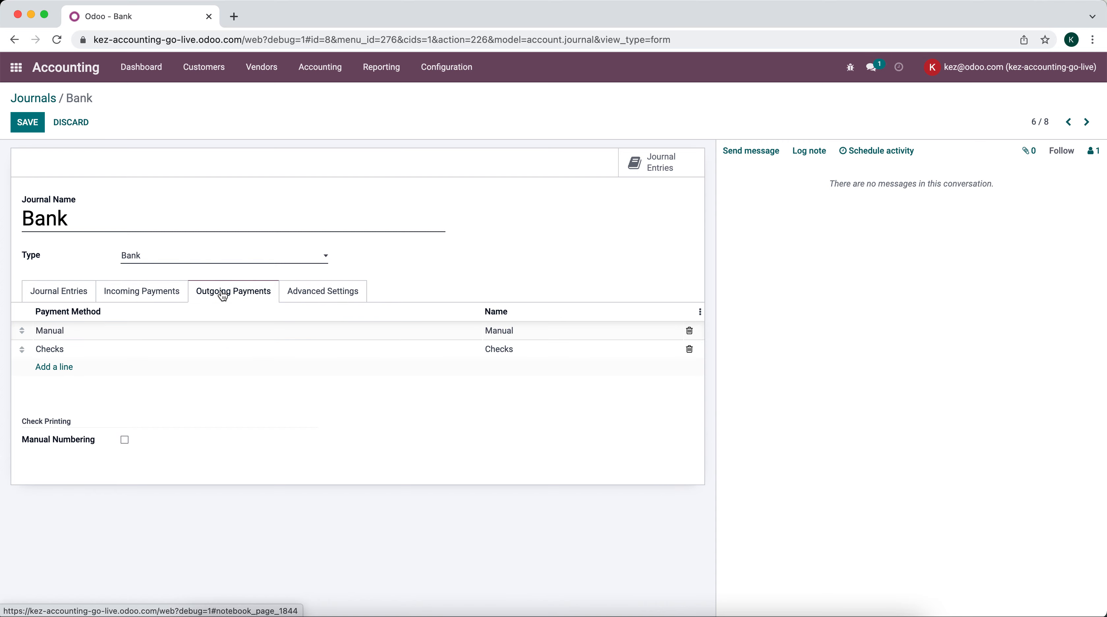
{"action": "left_click", "coordinate": [700, 313]}
{"action": "left_click", "coordinate": [641, 337]}
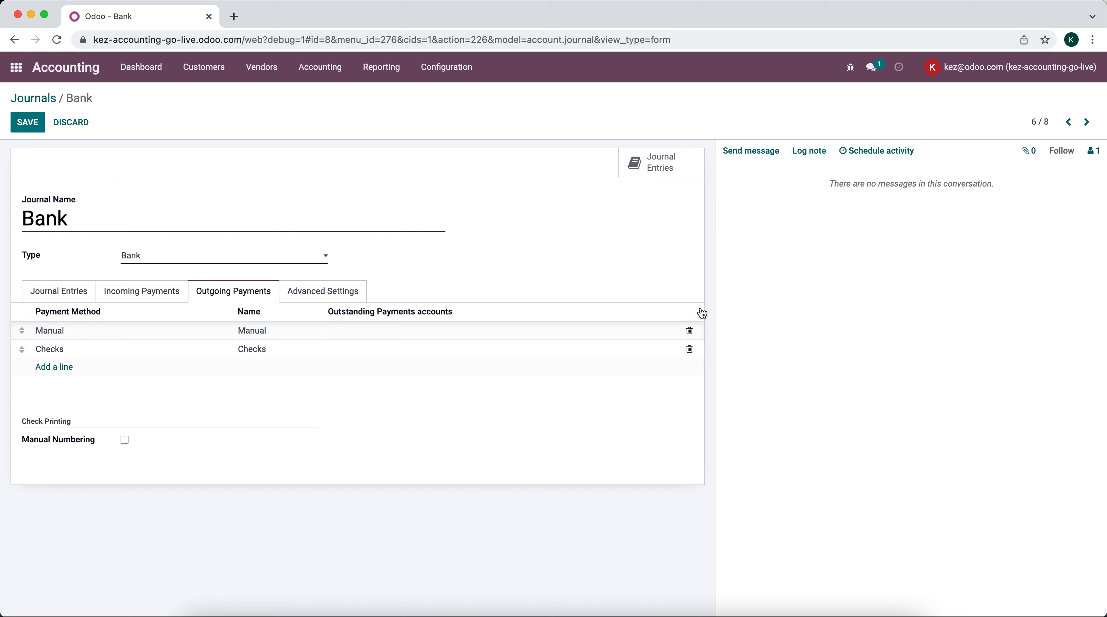
{"action": "left_click", "coordinate": [508, 339]}
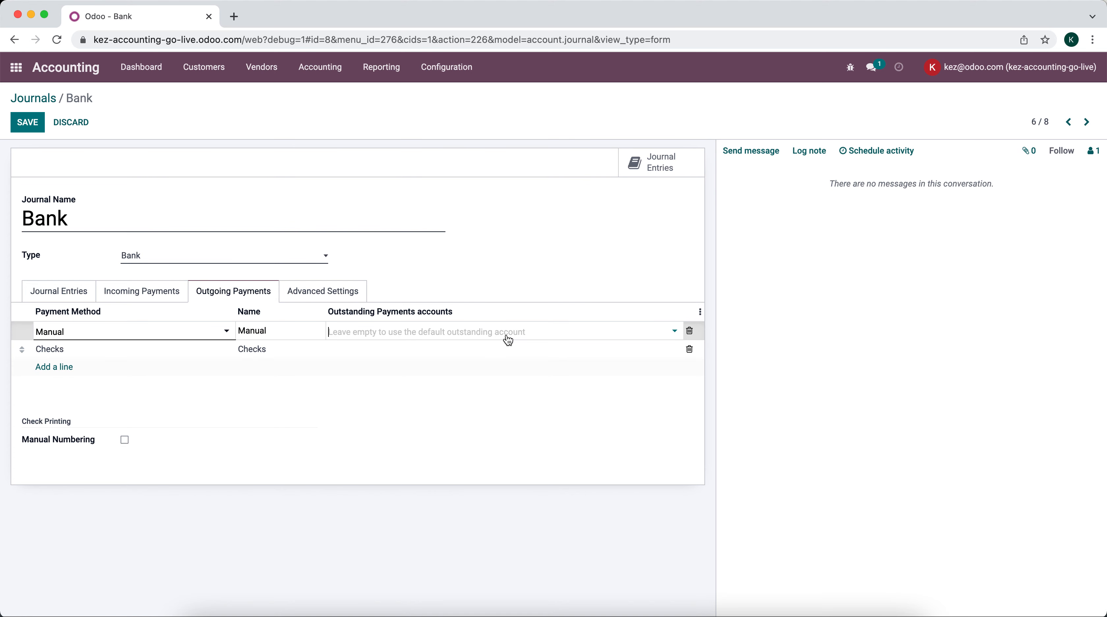
{"action": "type", "text": "chase bank"}
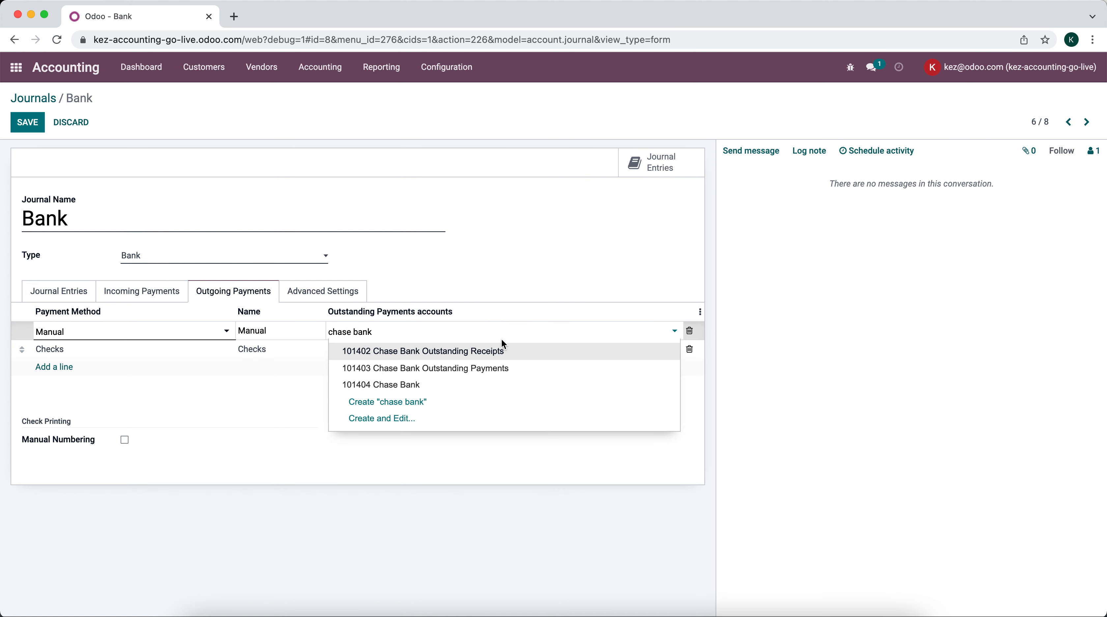
{"action": "left_click", "coordinate": [503, 368]}
Set the outgoing Checks method's outstanding payments account to 101403 Chase Bank Outstanding Payments and save the Bank journal.
{"action": "left_click", "coordinate": [443, 353]}
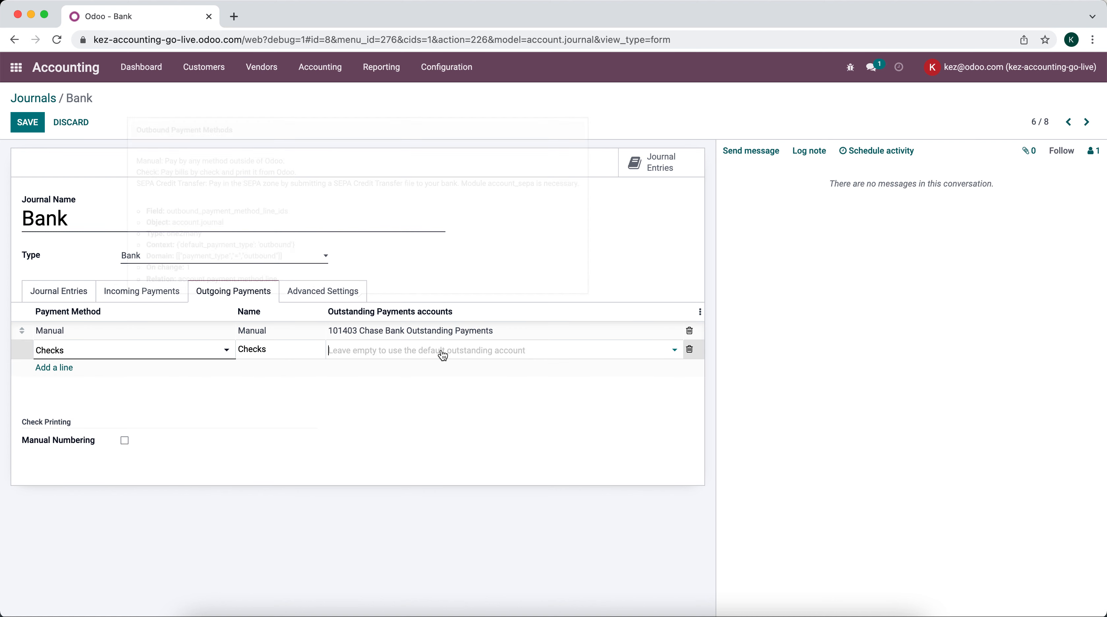
{"action": "left_click", "coordinate": [443, 354]}
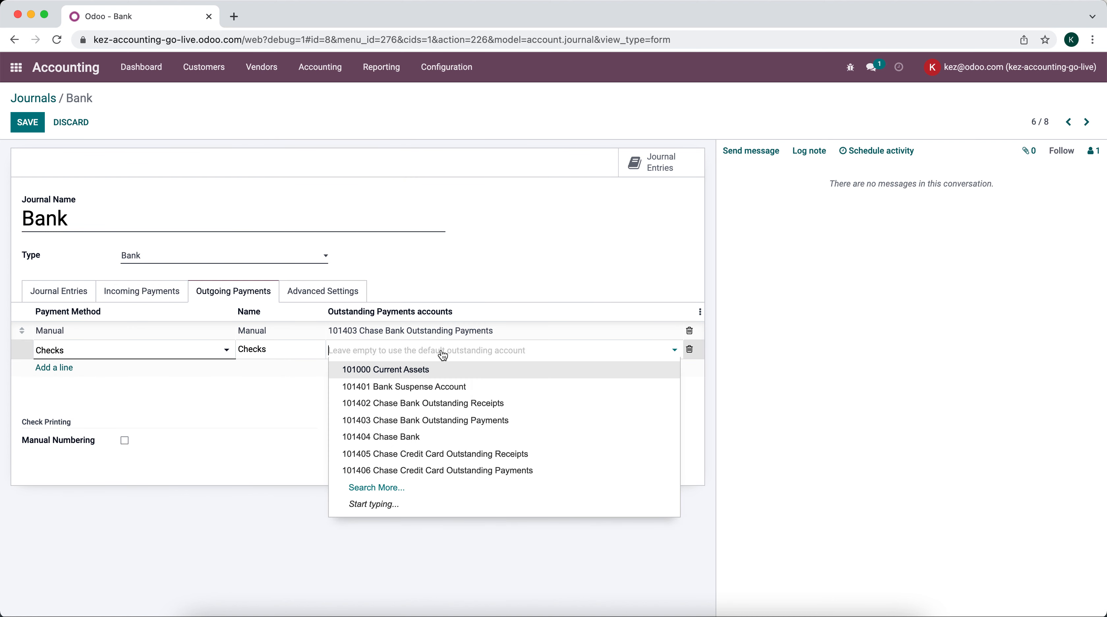
{"action": "left_click", "coordinate": [463, 427]}
{"action": "left_click", "coordinate": [157, 292]}
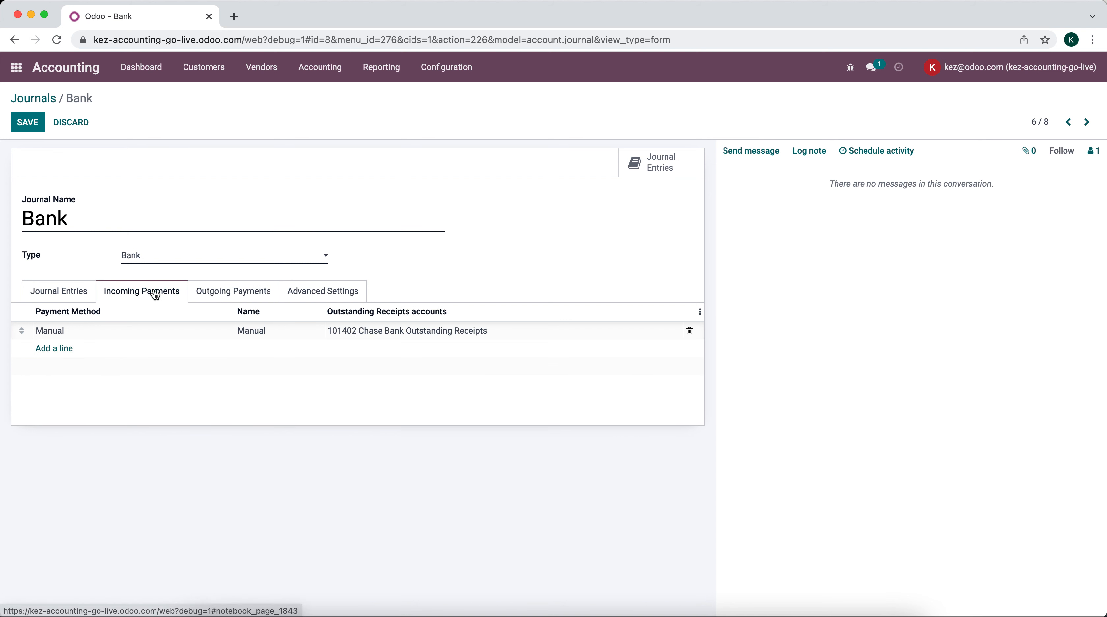
{"action": "left_click", "coordinate": [11, 123]}
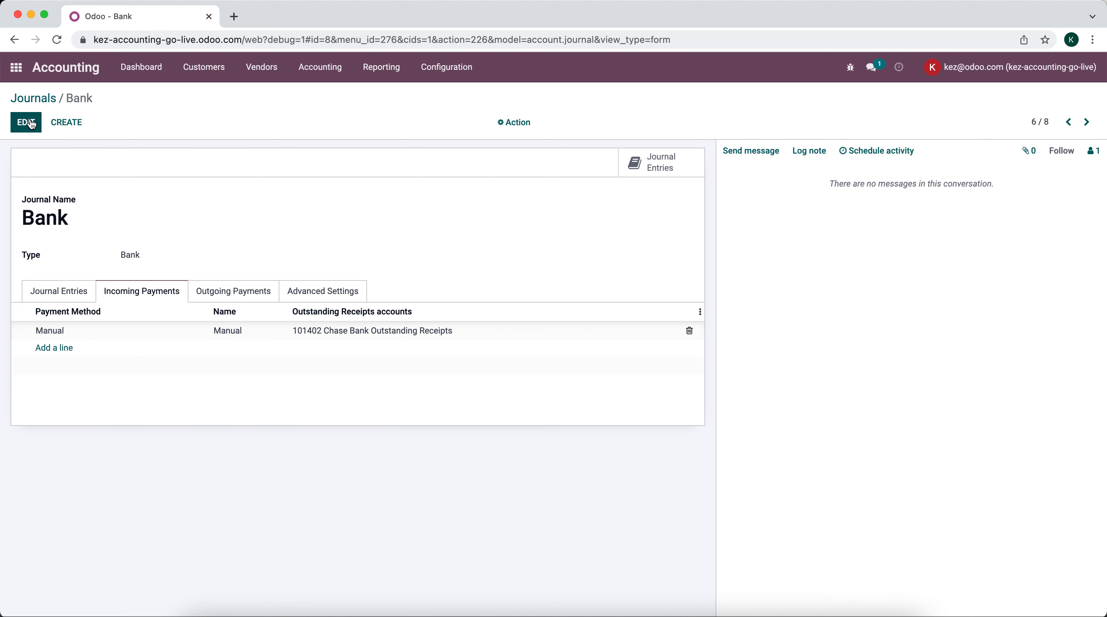
Create a new journal named Chase Credit Card with the type Bank.
{"action": "left_click", "coordinate": [69, 124]}
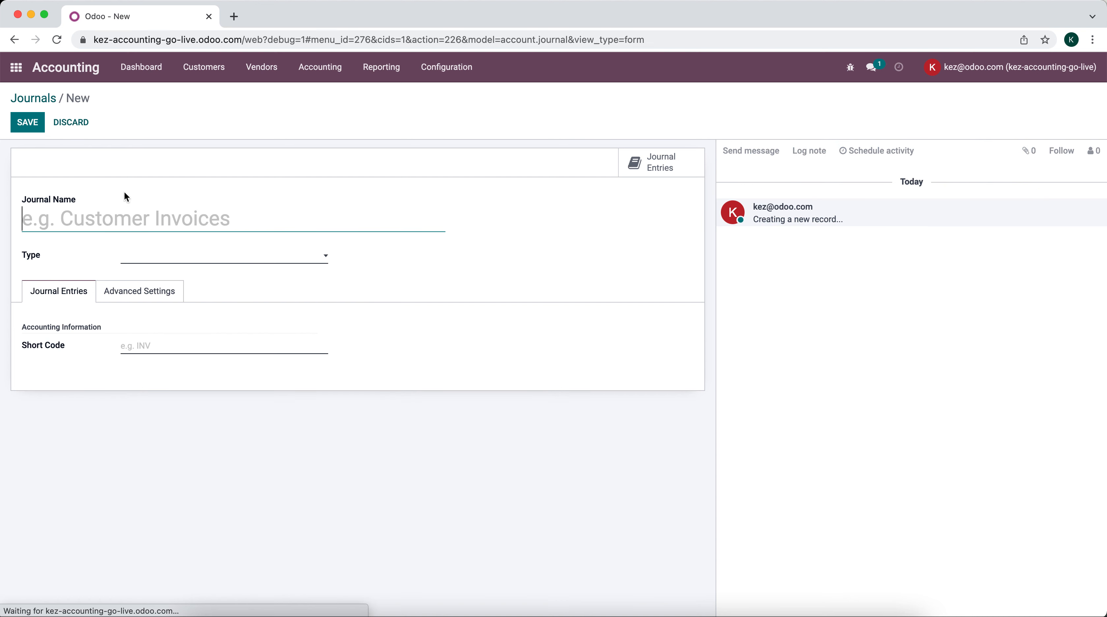
{"action": "type", "text": "Chase credi"}
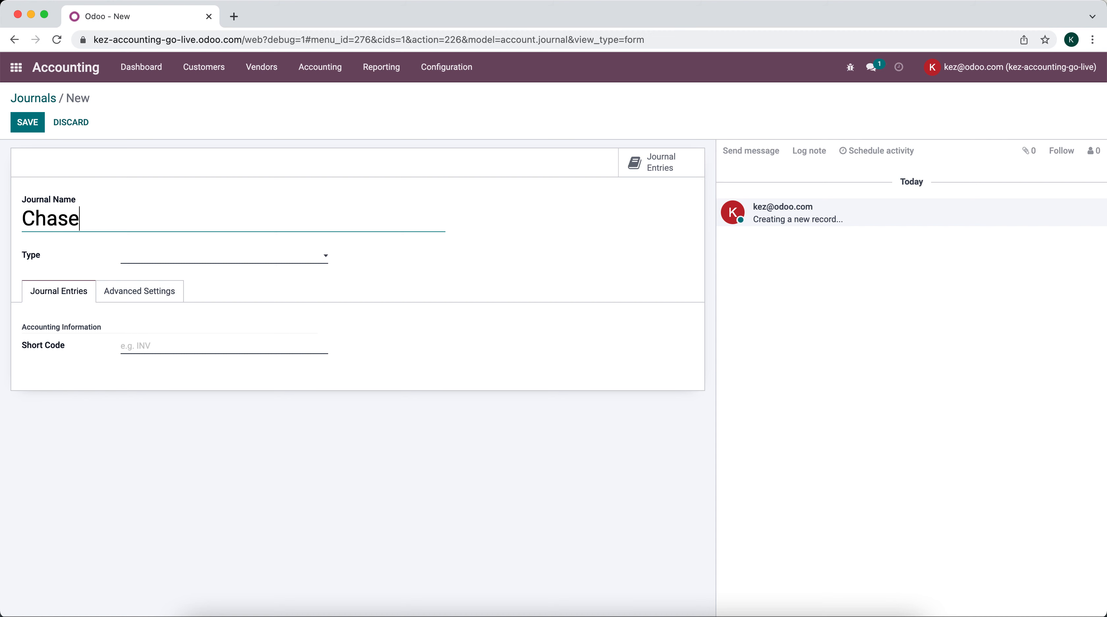
{"action": "key", "text": "BackSpace"}
{"action": "key", "text": "BackSpace"}
{"action": "key", "text": "BackSpace"}
{"action": "key", "text": "BackSpace"}
{"action": "key", "text": "BackSpace"}
{"action": "type", "text": "Credit Card"}
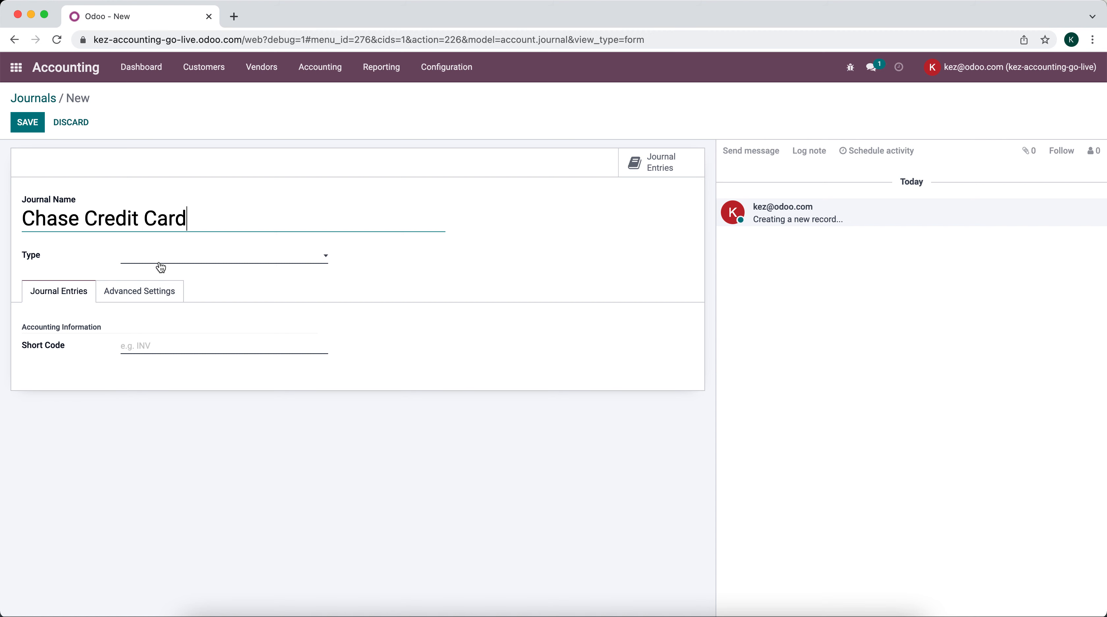
{"action": "left_click", "coordinate": [161, 261]}
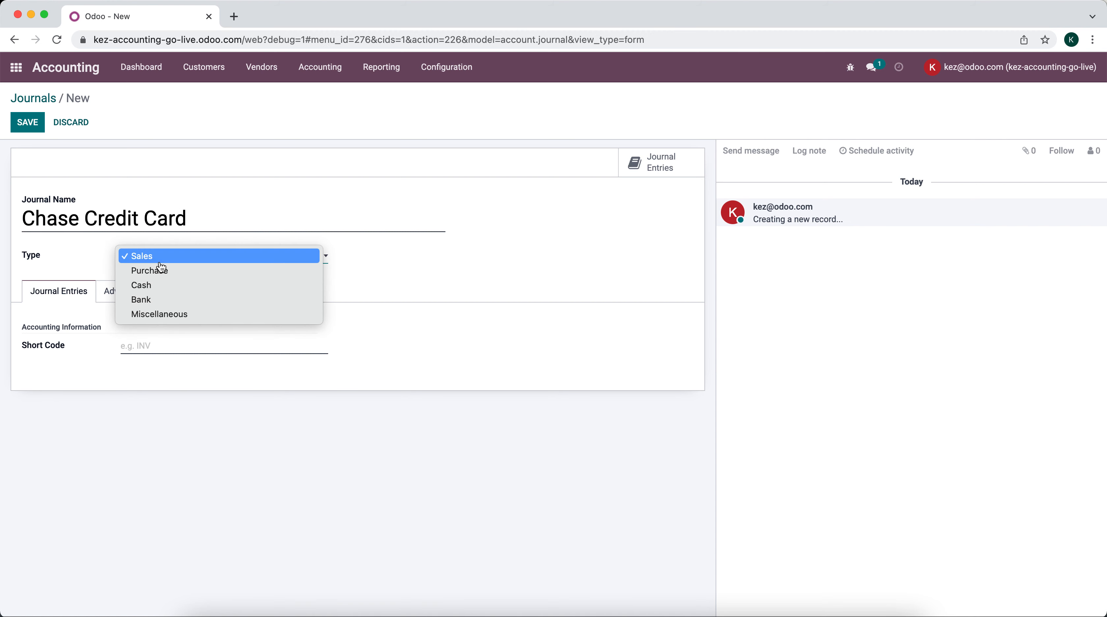
{"action": "left_click", "coordinate": [181, 300]}
Set the new journal's bank account to 101407 Chase Credit Card and its short code to CCC.
{"action": "left_click", "coordinate": [153, 346]}
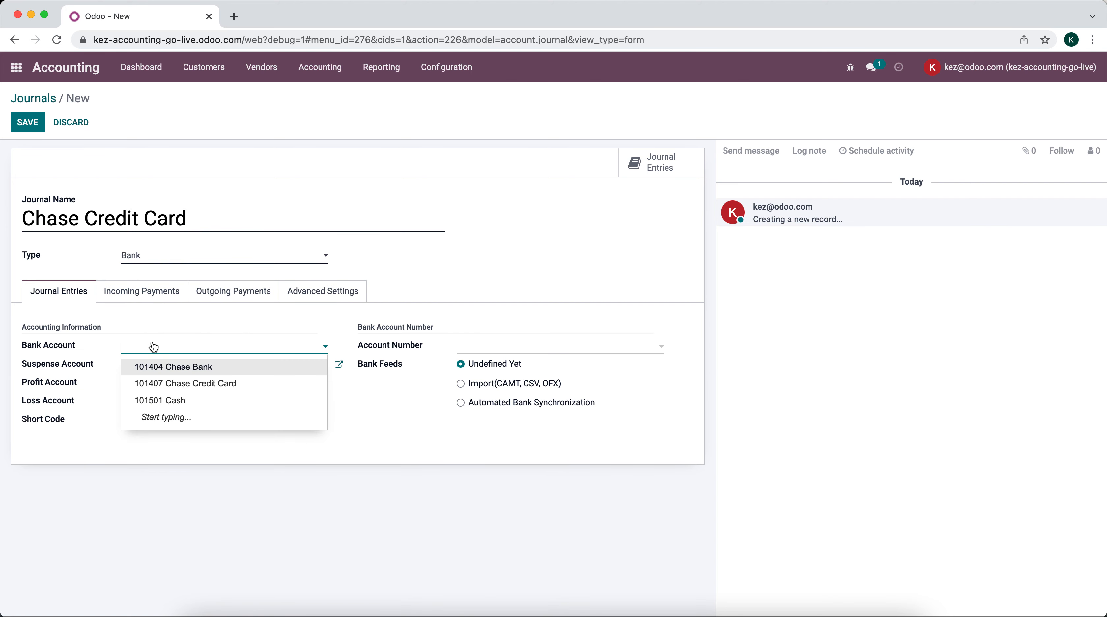
{"action": "left_click", "coordinate": [216, 384]}
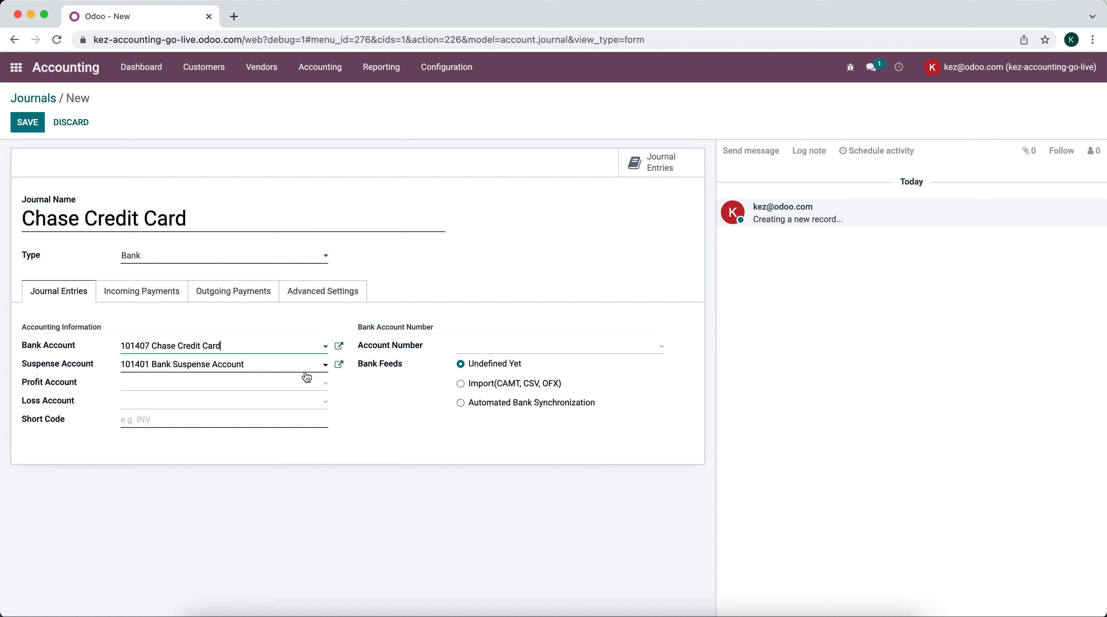
{"action": "left_click", "coordinate": [247, 419]}
{"action": "type", "text": "CCC"}
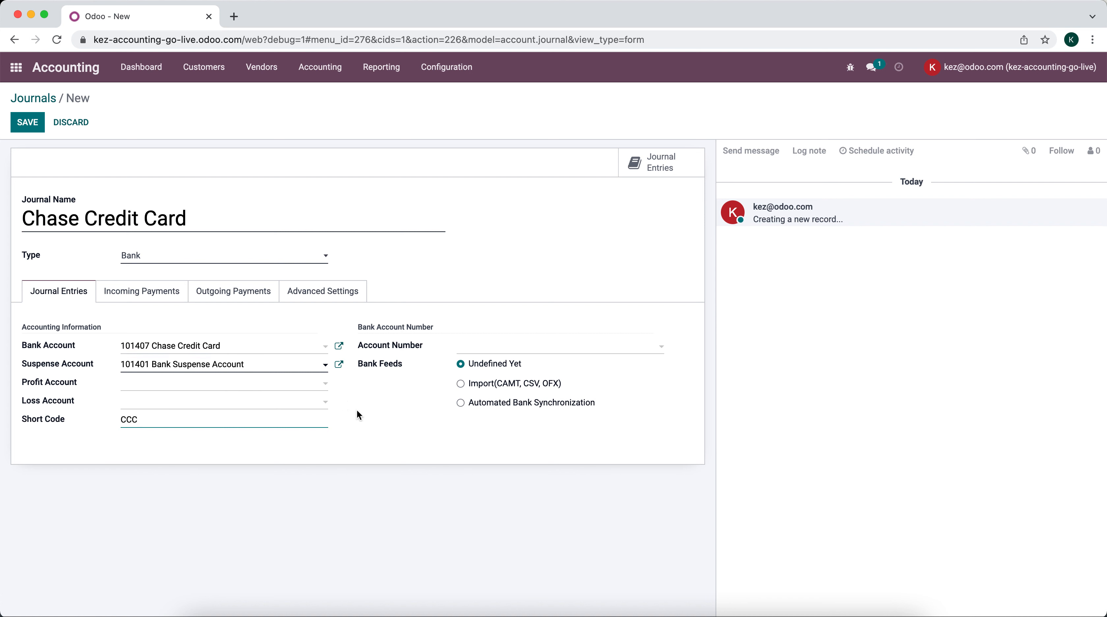
Create a new account number record for the Chase Credit Card journal and save the journal.
{"action": "left_click", "coordinate": [472, 345]}
{"action": "type", "text": "2524"}
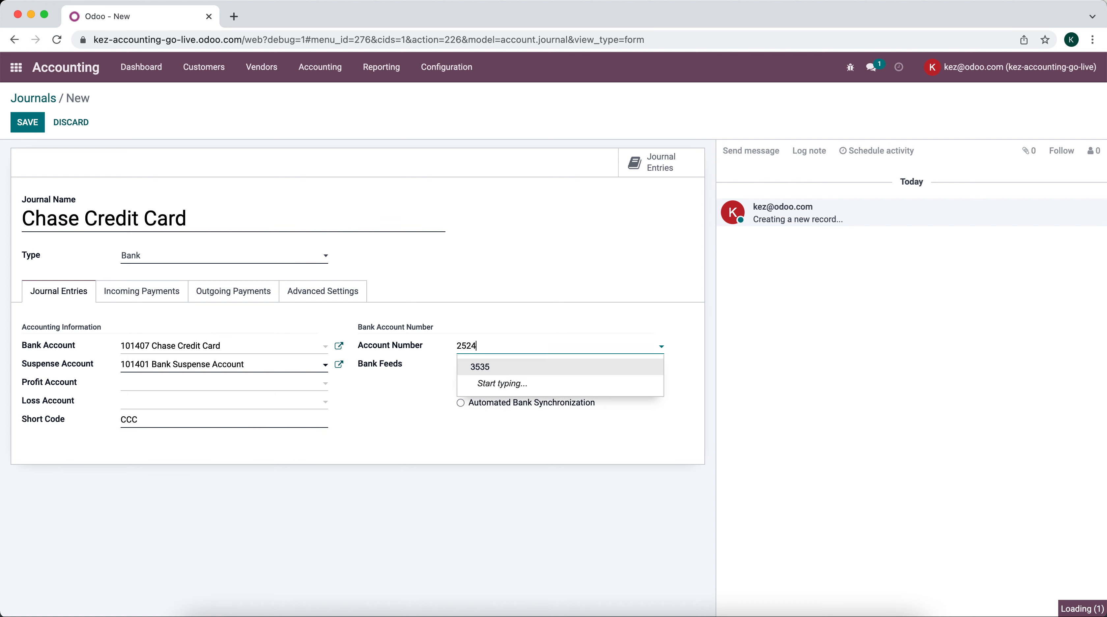
{"action": "left_click", "coordinate": [481, 364]}
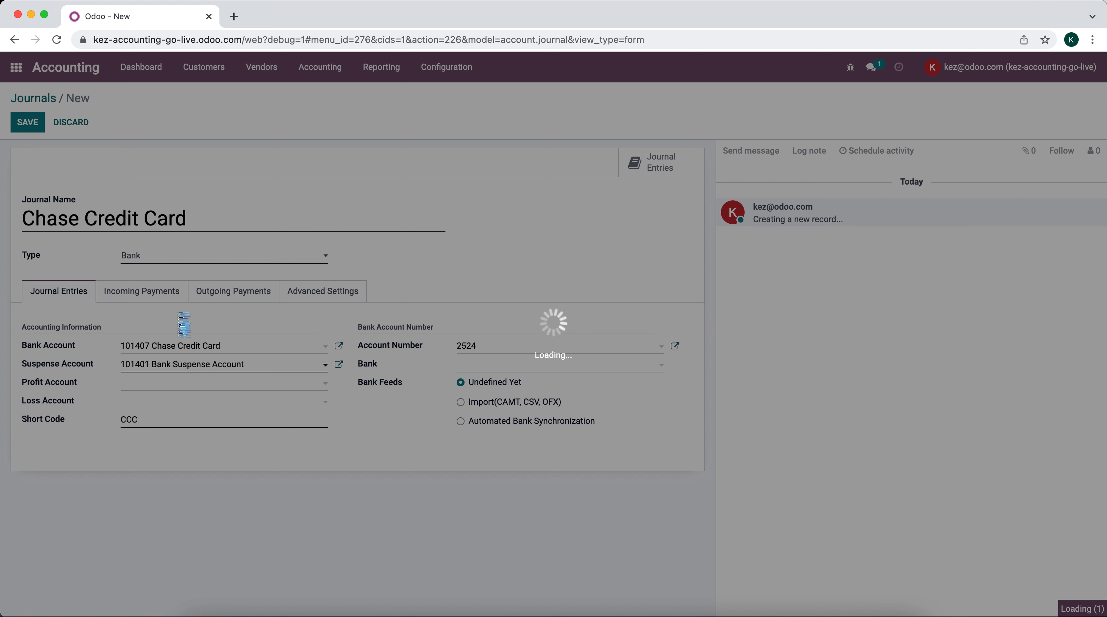
Reload the page, return to the journals list and open the Chase Credit Card journal for editing.
{"action": "left_click", "coordinate": [56, 40]}
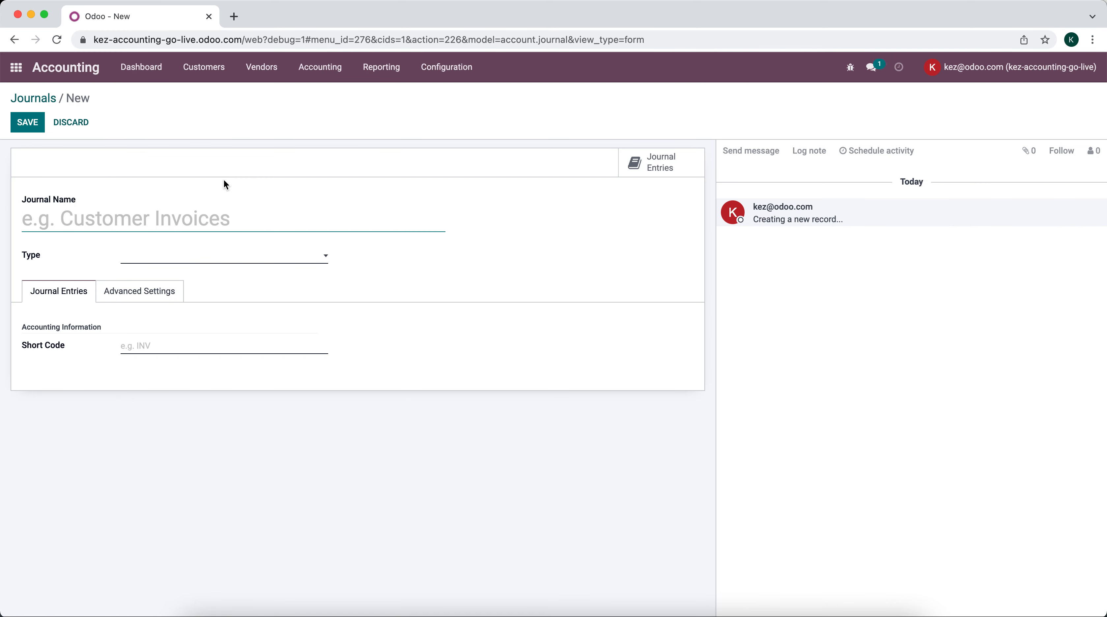
{"action": "left_click", "coordinate": [59, 99]}
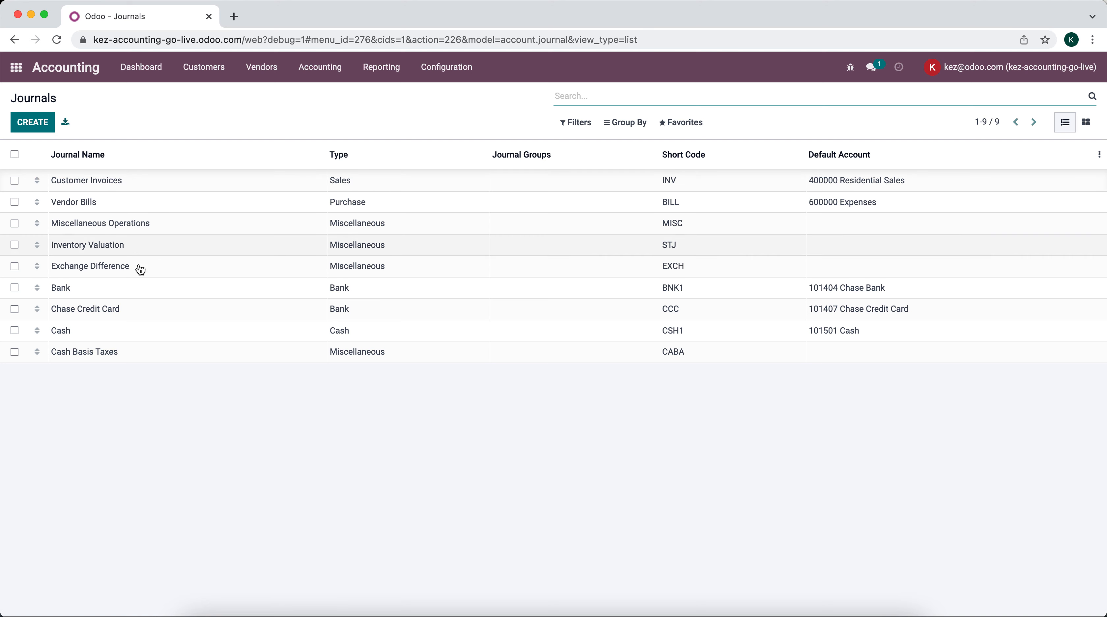
{"action": "left_click", "coordinate": [136, 309]}
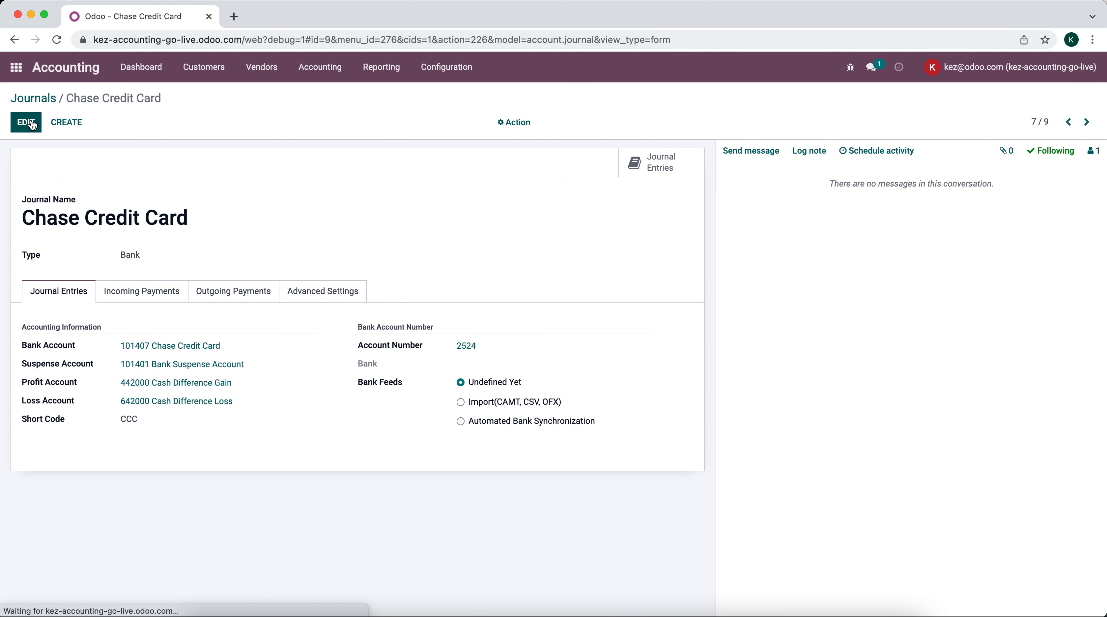
{"action": "left_click", "coordinate": [27, 122]}
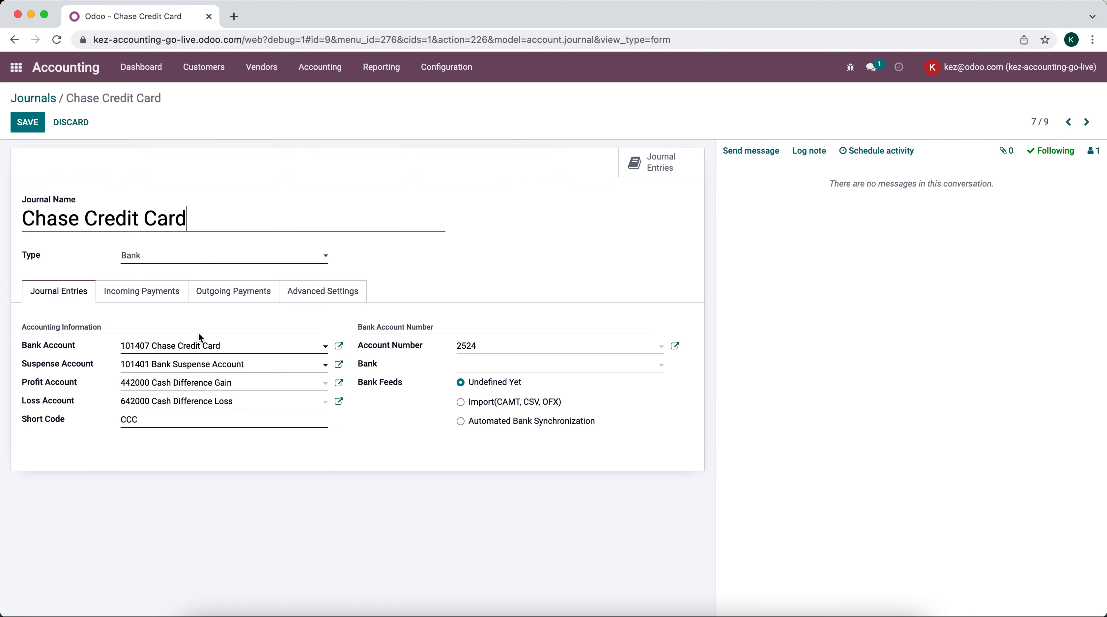
Set the incoming Manual payment method's outstanding receipts account to 101405 Chase Credit Card Outstanding Receipts.
{"action": "left_click", "coordinate": [138, 292]}
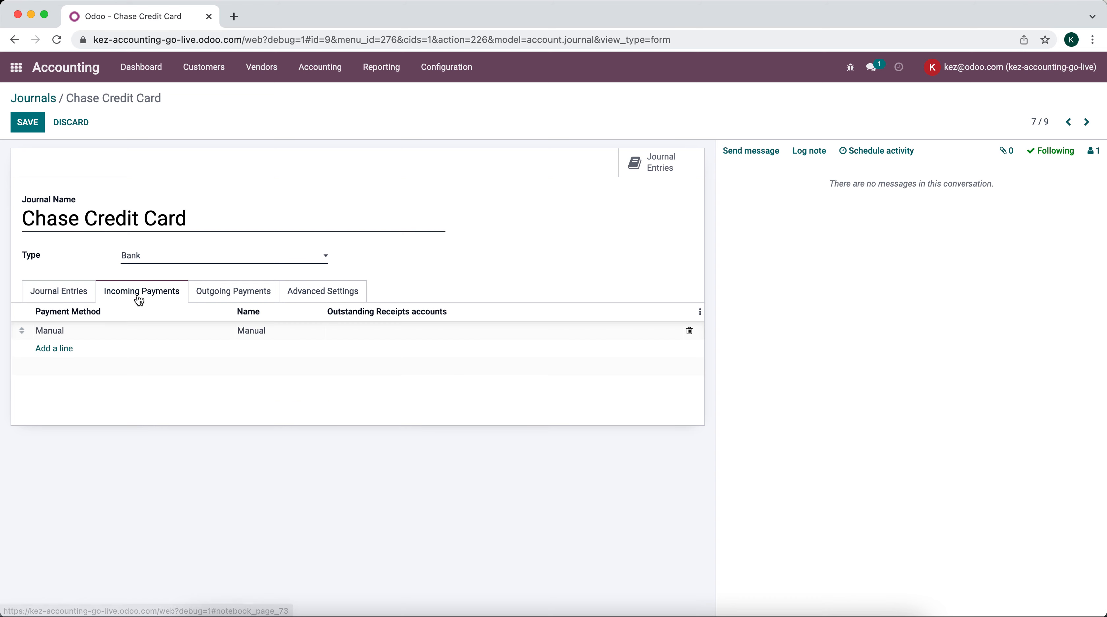
{"action": "left_click", "coordinate": [492, 338]}
{"action": "type", "text": "chase r"}
{"action": "key", "text": "BackSpace"}
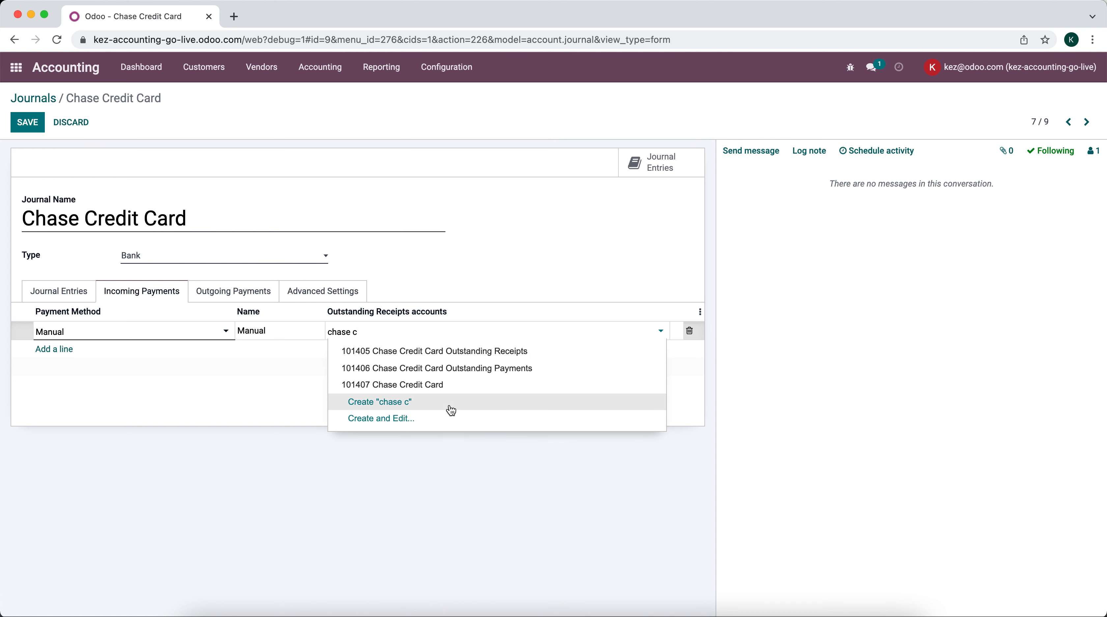
{"action": "left_click", "coordinate": [499, 360]}
Remove the outgoing Checks payment method and set Manual's outstanding payments account to 101406 Chase Credit Card Outstanding Payments.
{"action": "left_click", "coordinate": [227, 290]}
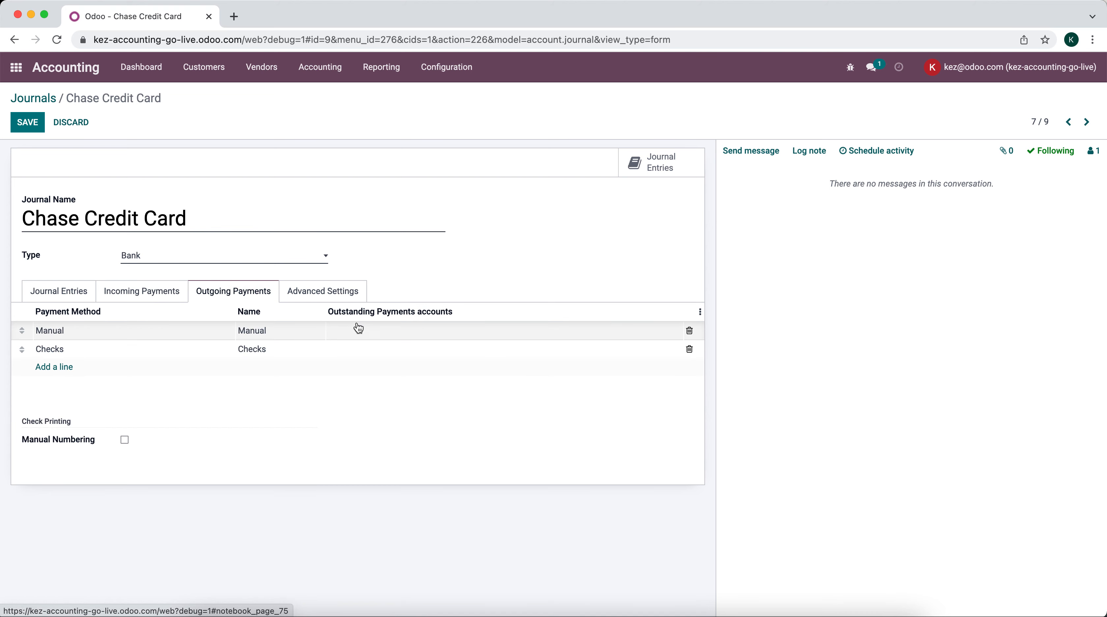
{"action": "left_click", "coordinate": [373, 338]}
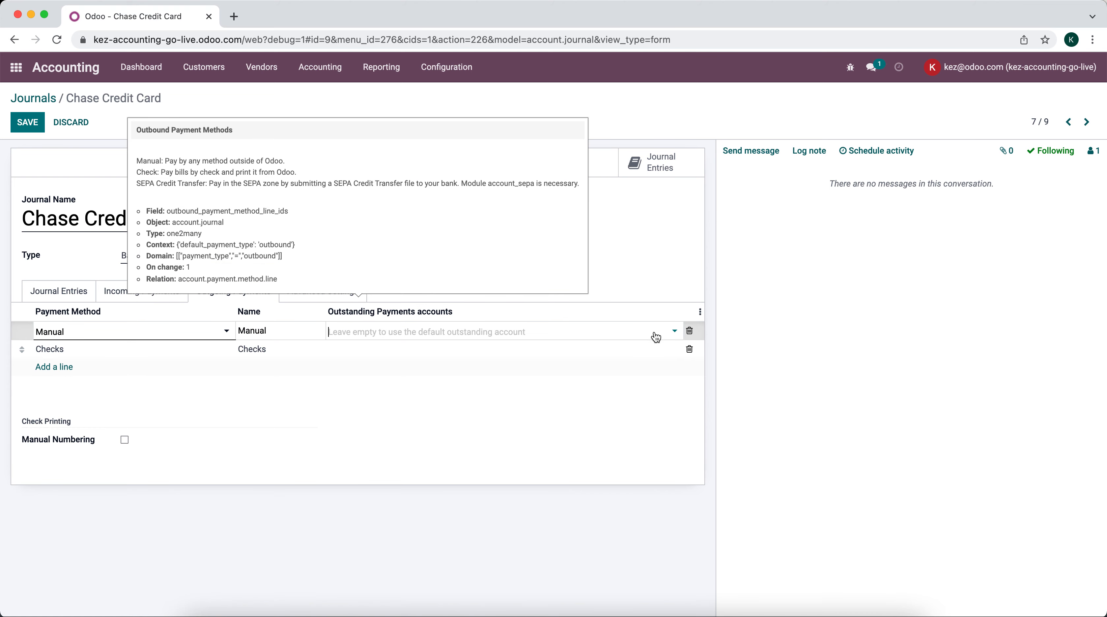
{"action": "left_click", "coordinate": [689, 349]}
{"action": "left_click", "coordinate": [408, 335]}
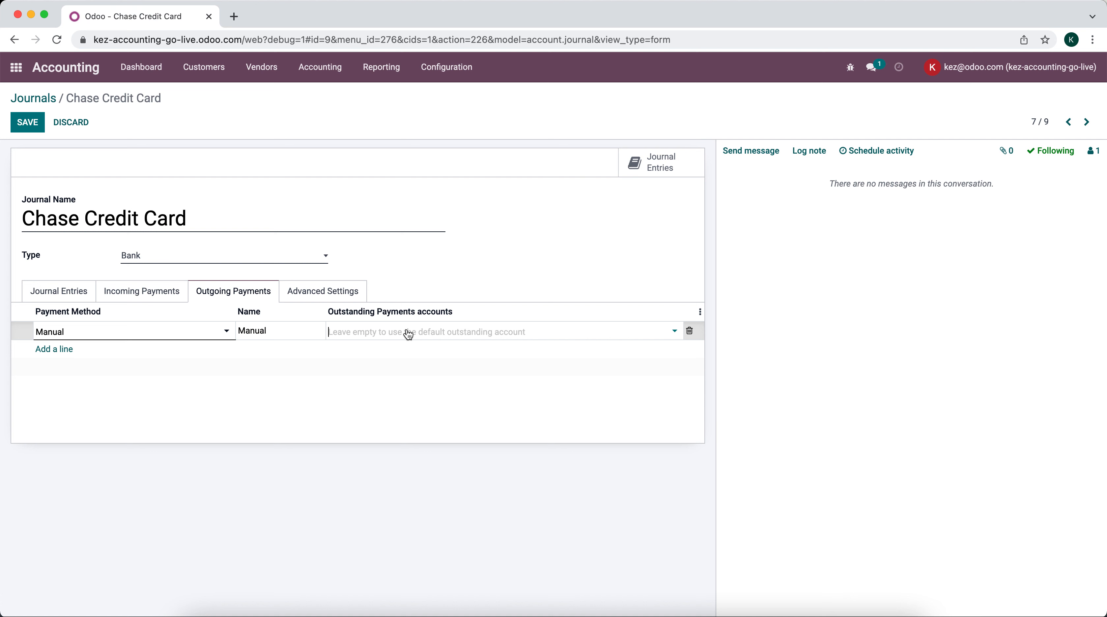
{"action": "type", "text": "chase cre"}
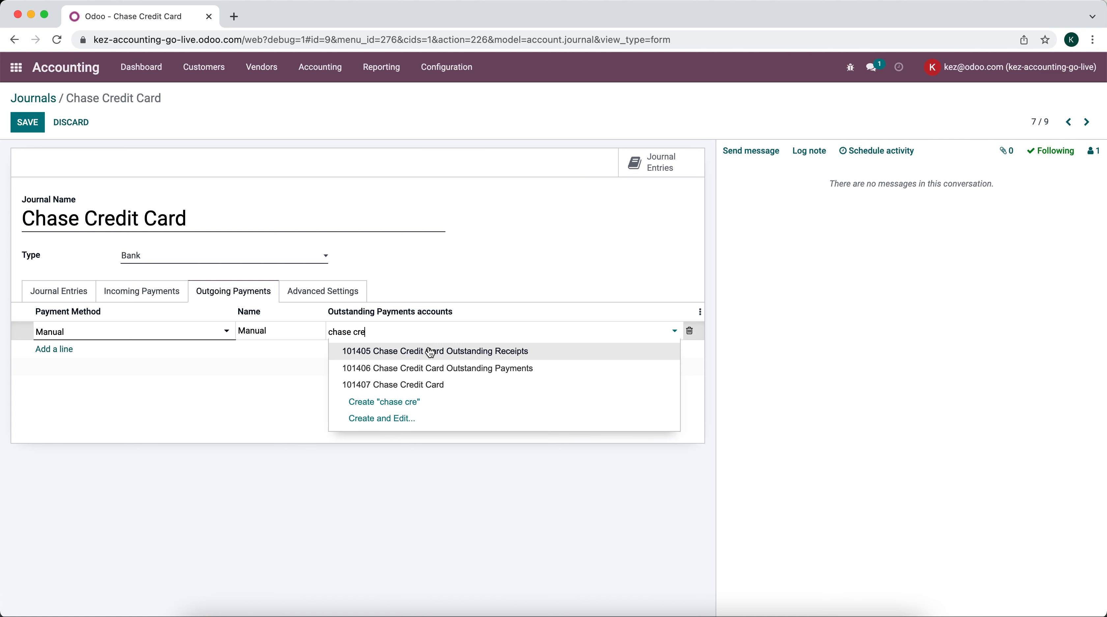
{"action": "left_click", "coordinate": [426, 370]}
Change the type of the journal's 101407 Chase Credit Card account to Credit Card, then save the account and the journal.
{"action": "left_click", "coordinate": [167, 298]}
{"action": "left_click", "coordinate": [88, 300]}
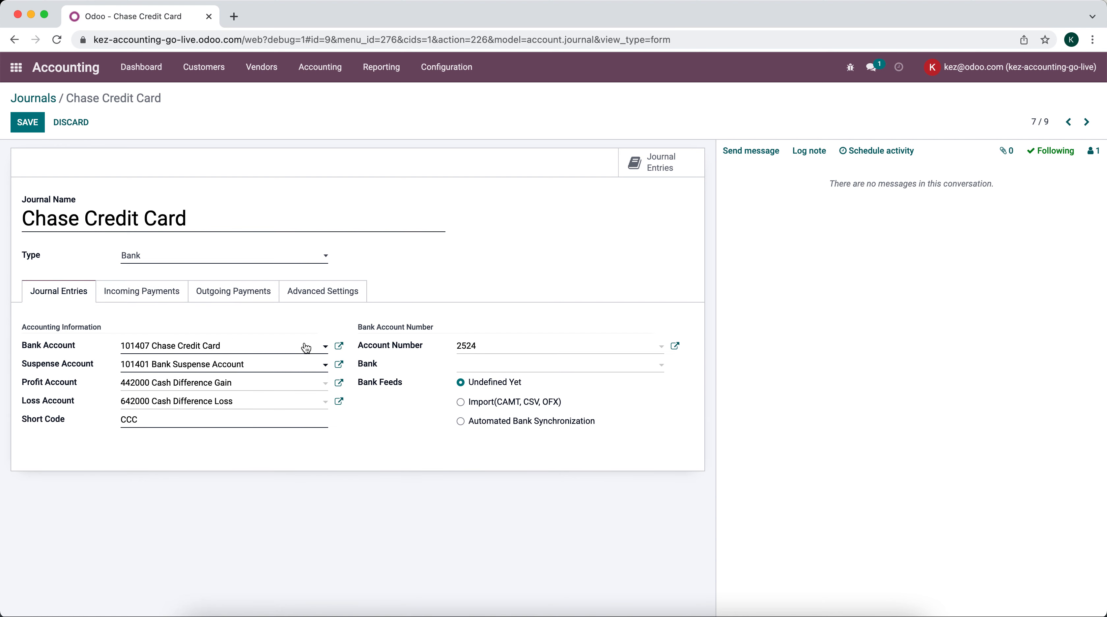
{"action": "left_click", "coordinate": [339, 347]}
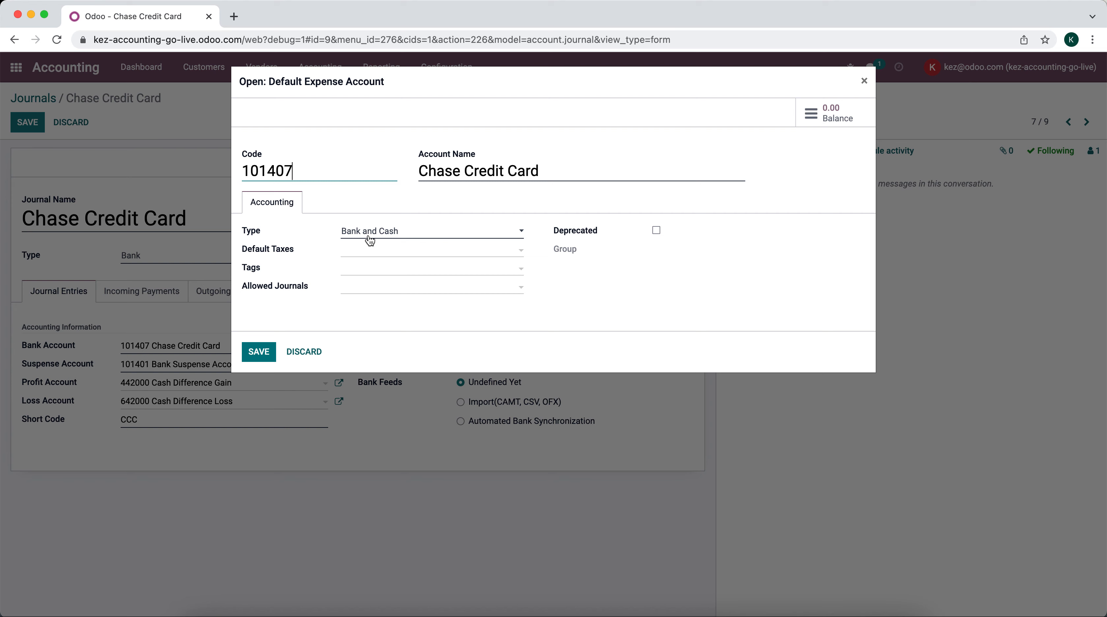
{"action": "left_click", "coordinate": [374, 236]}
{"action": "left_click", "coordinate": [380, 333]}
{"action": "left_click", "coordinate": [264, 352]}
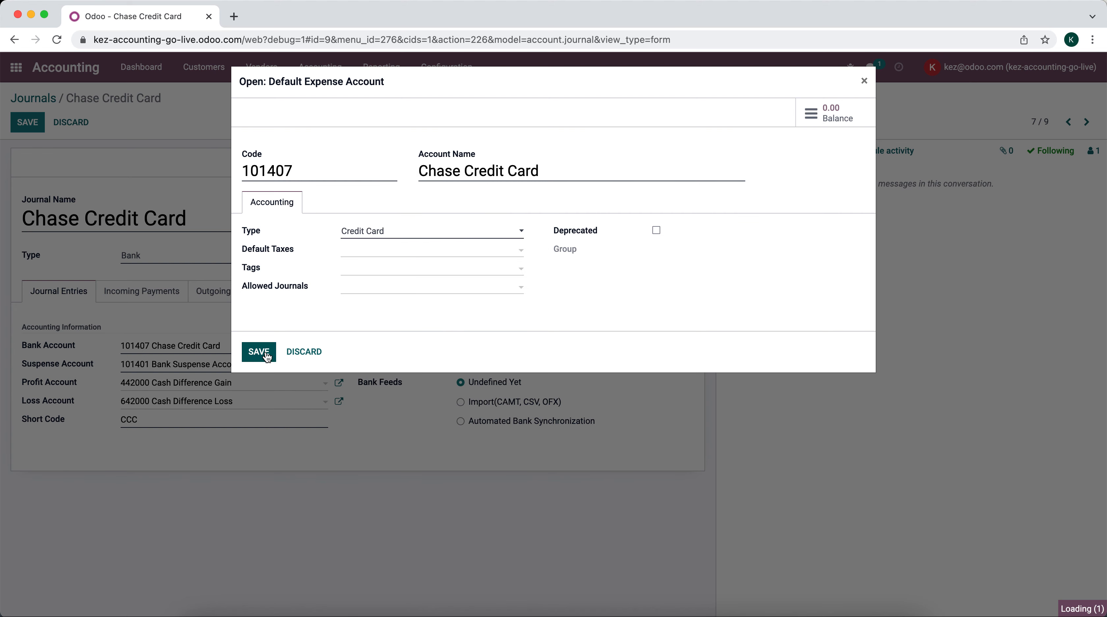
{"action": "left_click", "coordinate": [35, 128]}
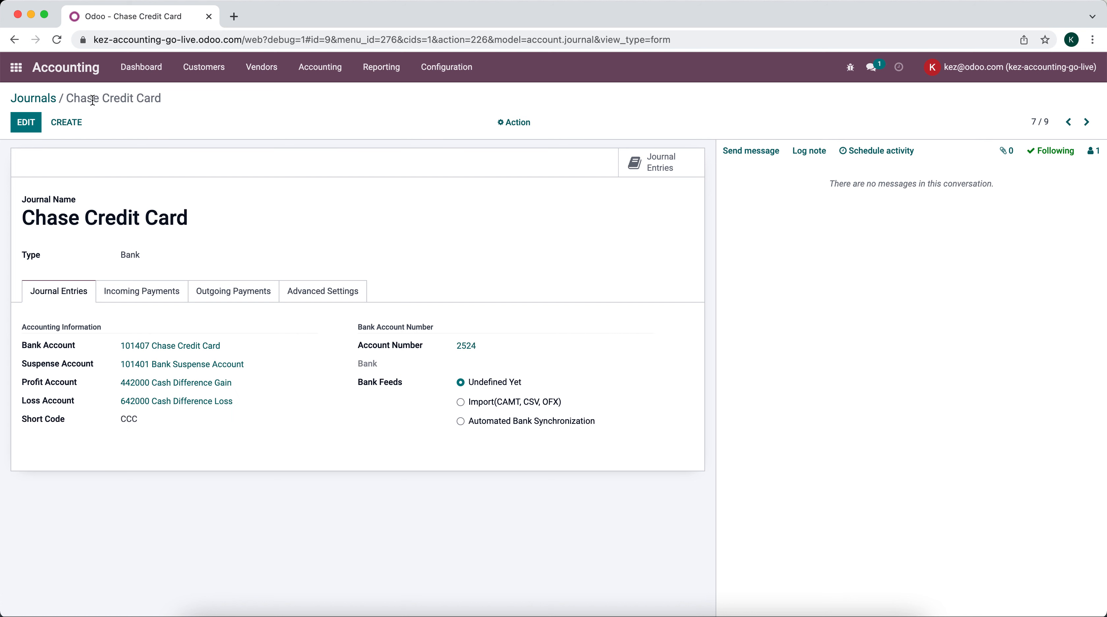
Return to the accounting dashboard and start a new bank statement for the Bank journal.
{"action": "left_click", "coordinate": [49, 102]}
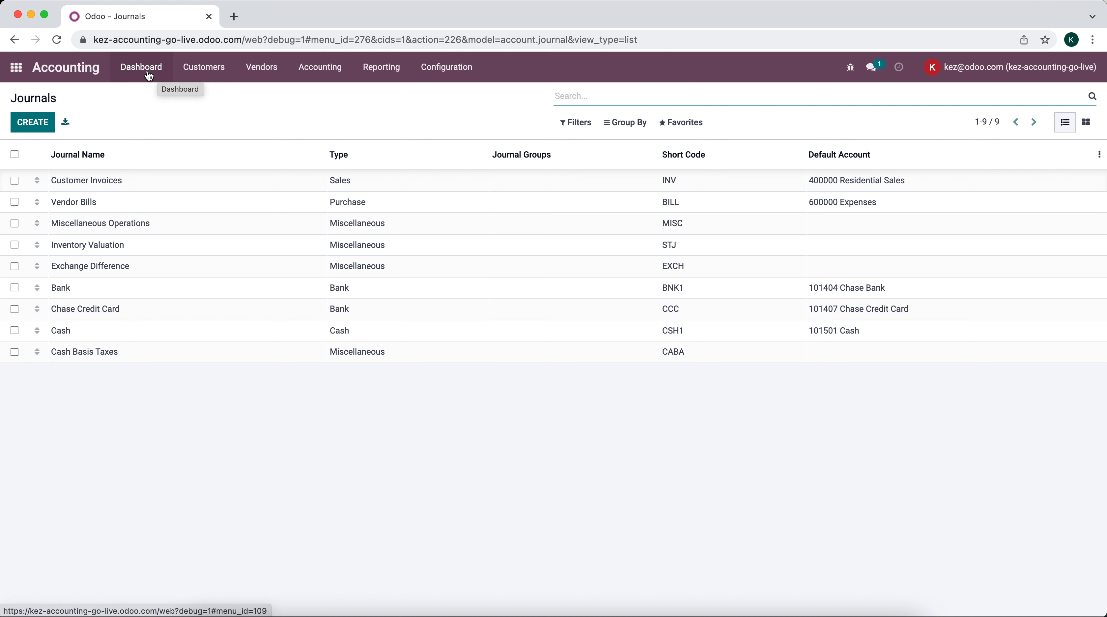
{"action": "left_click", "coordinate": [148, 76]}
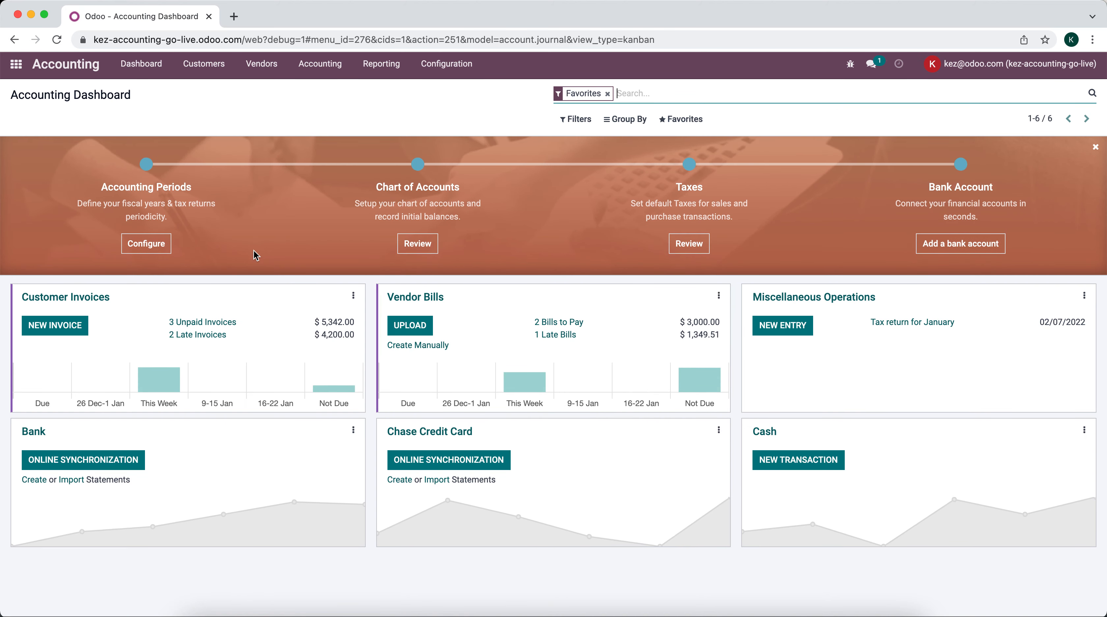
{"action": "left_click", "coordinate": [352, 435]}
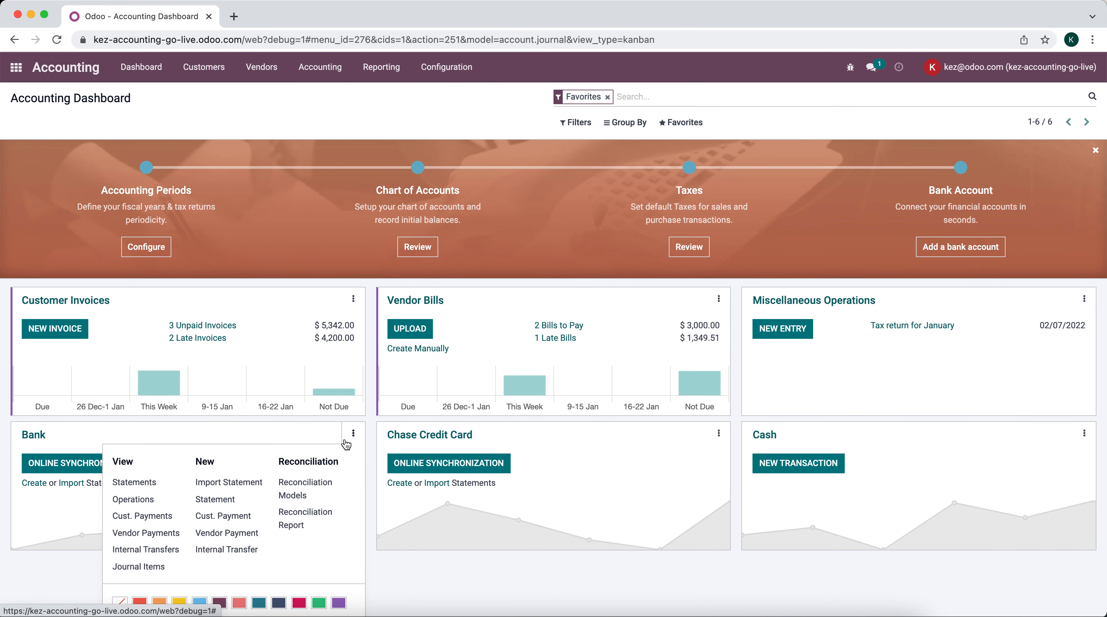
{"action": "left_click", "coordinate": [352, 433]}
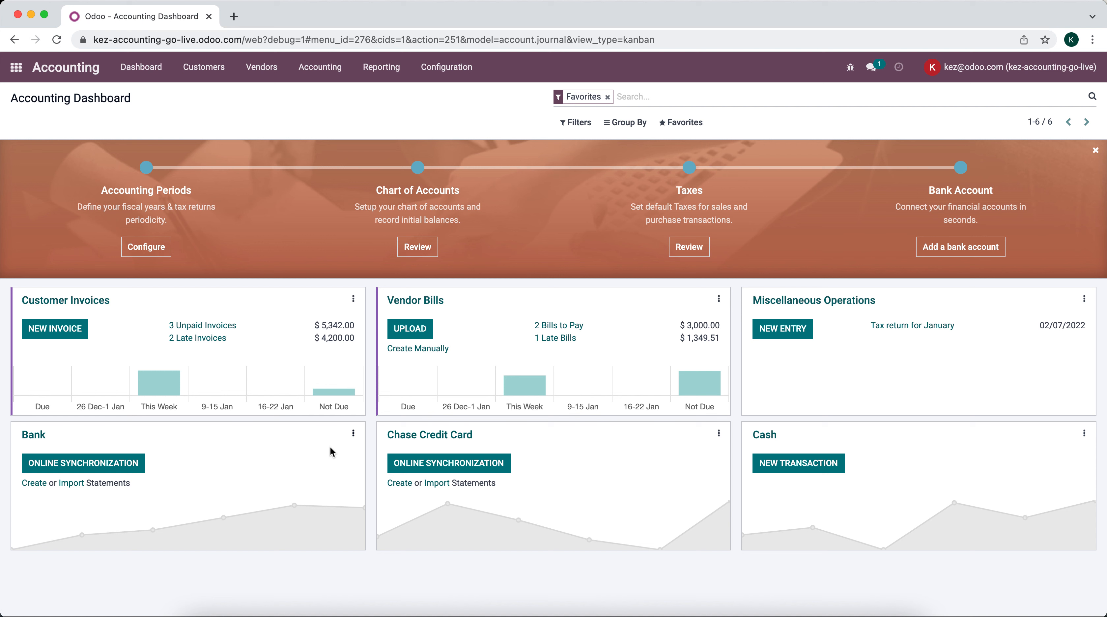
{"action": "left_click", "coordinate": [353, 433]}
{"action": "scroll", "coordinate": [311, 493], "scroll_direction": "down", "scroll_amount": 2}
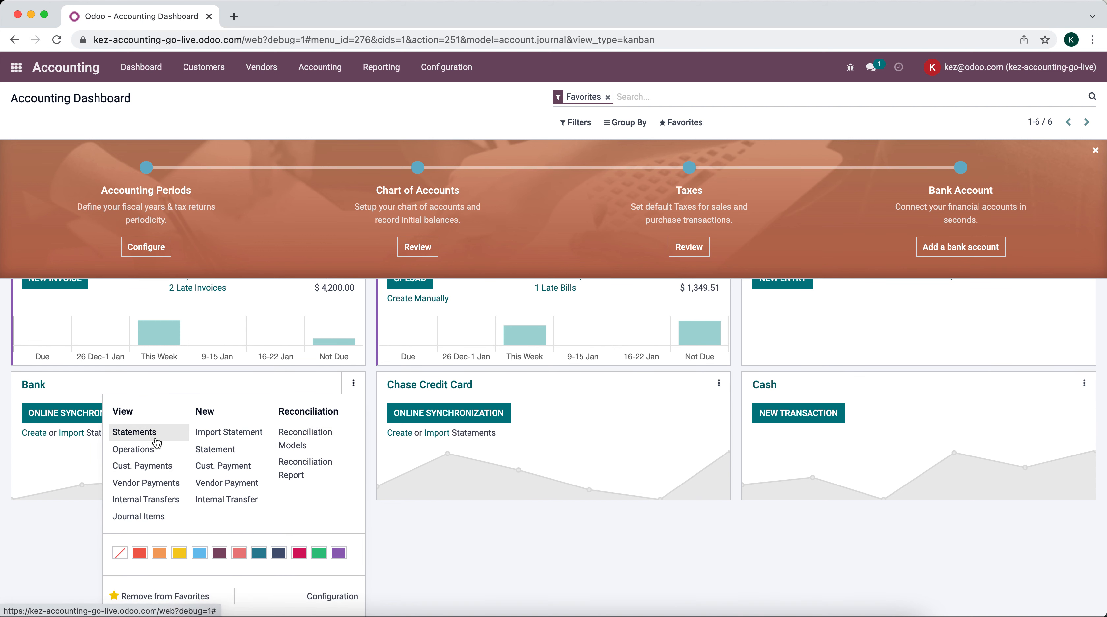
{"action": "left_click", "coordinate": [227, 457]}
Switch to the Excel trial balance, copy the Chase Bank debit amount and return to the Odoo statement.
{"action": "key", "text": "super+Tab"}
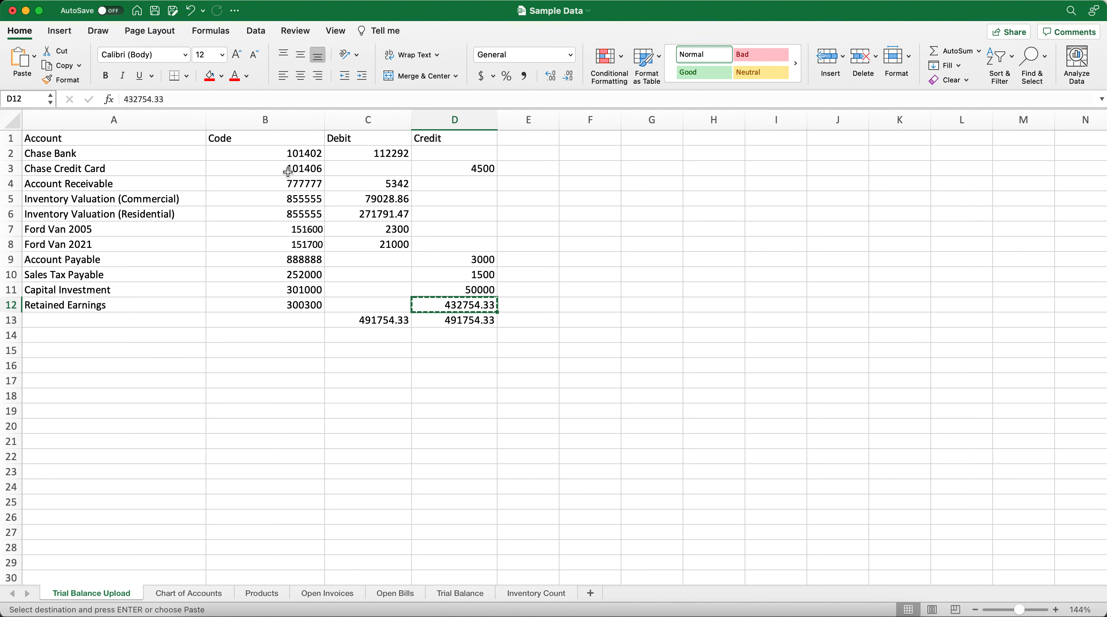
{"action": "left_click", "coordinate": [374, 157]}
{"action": "key", "text": "super+c"}
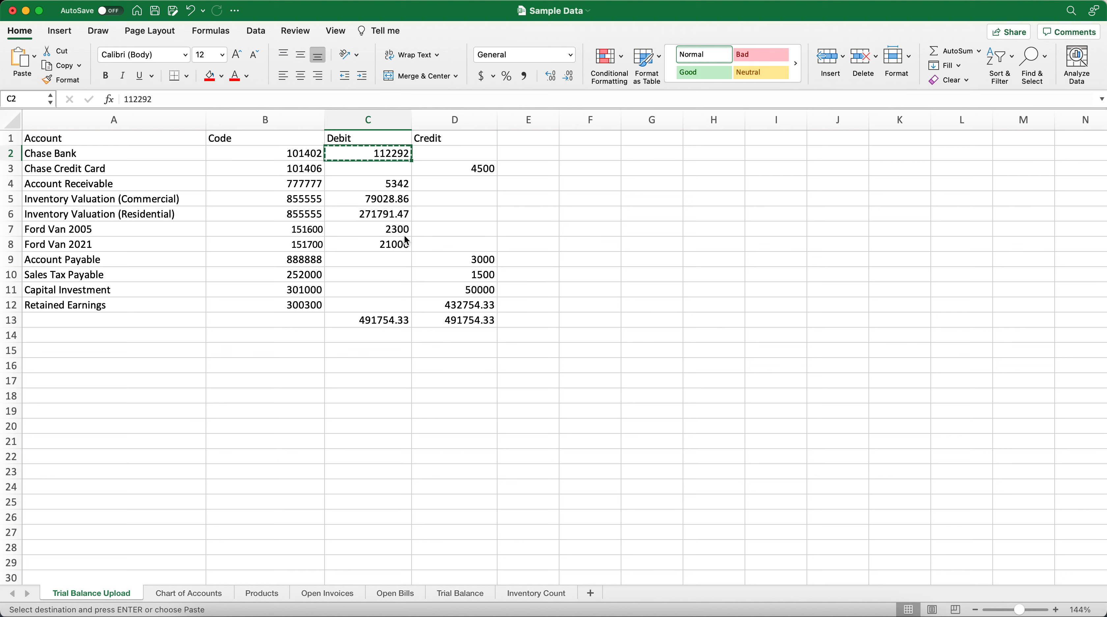
{"action": "key", "text": "super+Tab"}
Enter Opening Balance as the Bank statement's reference and set its ending balance to $112,292.00.
{"action": "type", "text": "Openin"}
{"action": "key", "text": "super+a"}
{"action": "type", "text": "Opening Balance"}
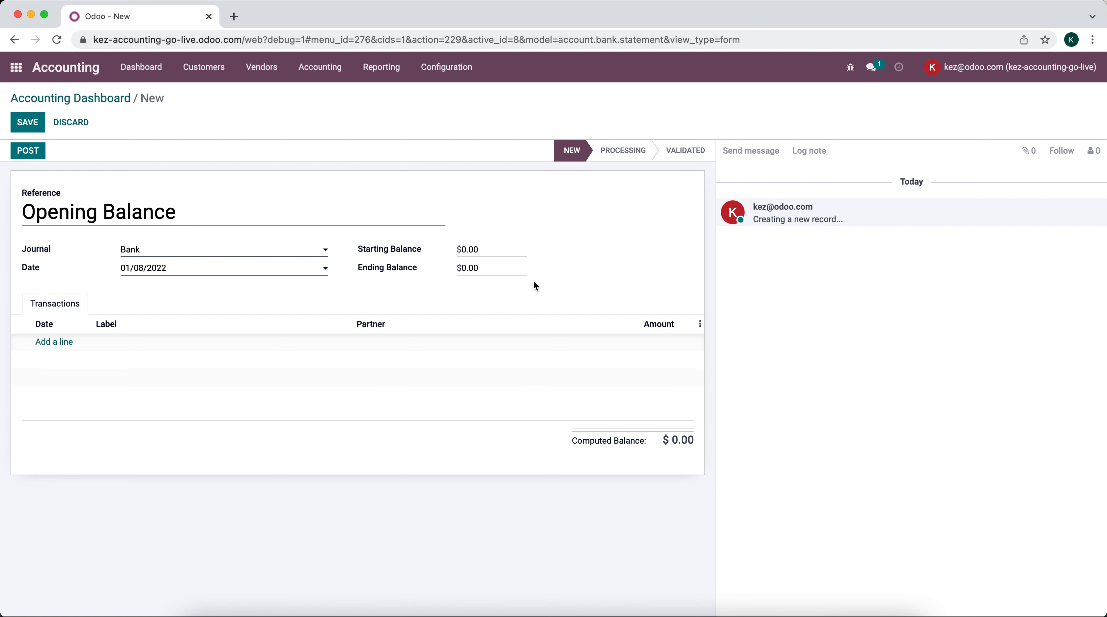
{"action": "left_click", "coordinate": [483, 268]}
{"action": "key", "text": "super+v"}
{"action": "key", "text": "super+a"}
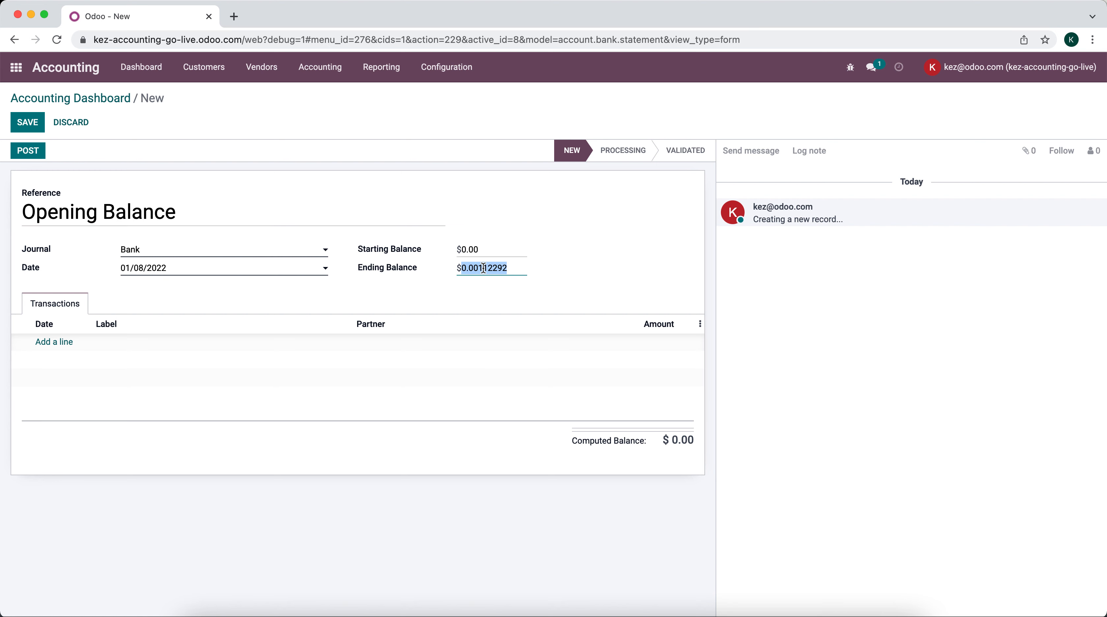
{"action": "key", "text": "super+v"}
Add a transaction labelled Opening Balance for 112,292.00, then save and post the Bank statement.
{"action": "left_click", "coordinate": [48, 343]}
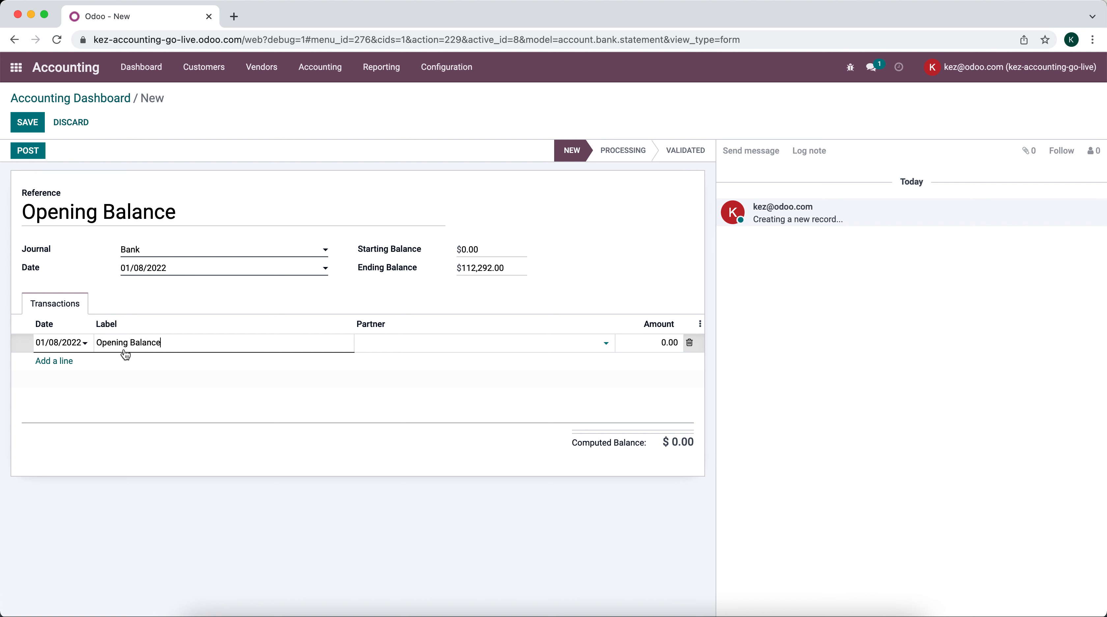
{"action": "left_click", "coordinate": [645, 342]}
{"action": "key", "text": "super+v"}
{"action": "left_click", "coordinate": [608, 294]}
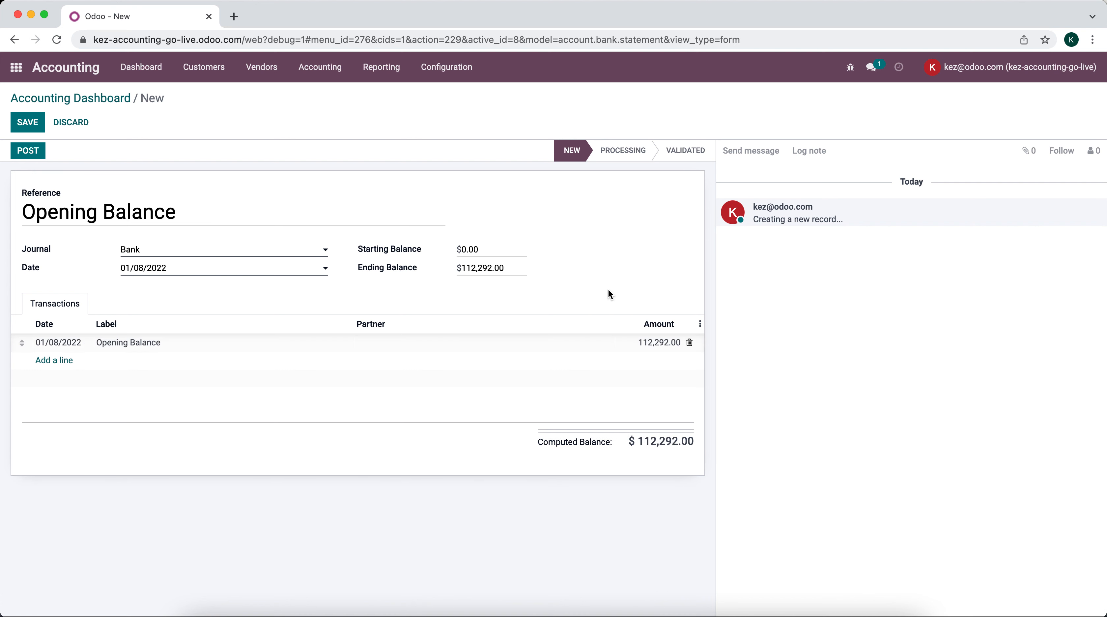
{"action": "left_click", "coordinate": [24, 126]}
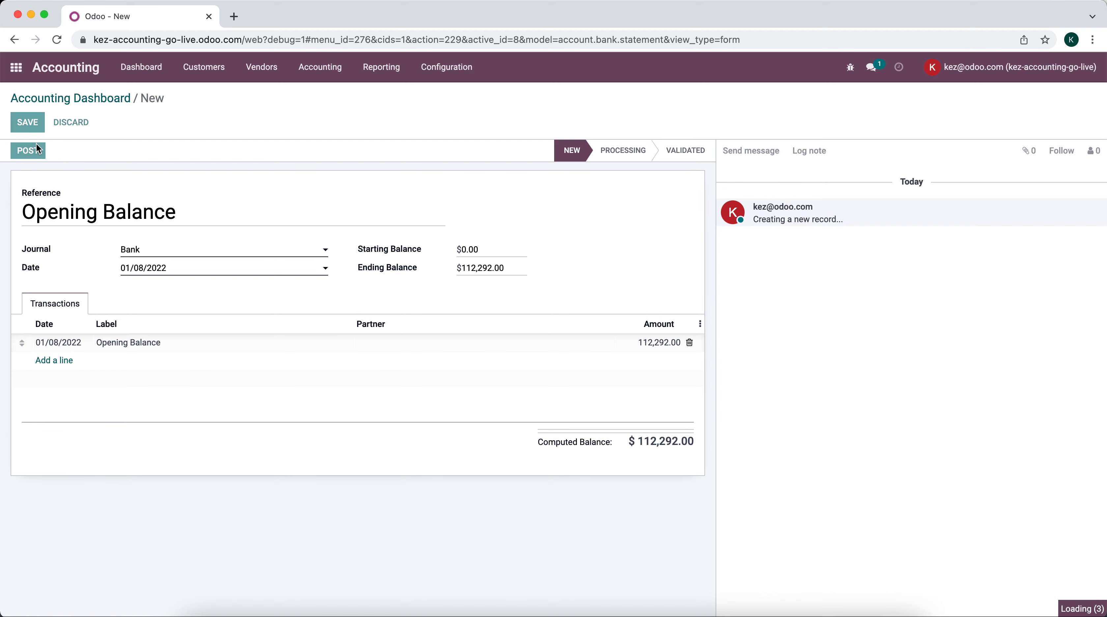
{"action": "left_click", "coordinate": [37, 150]}
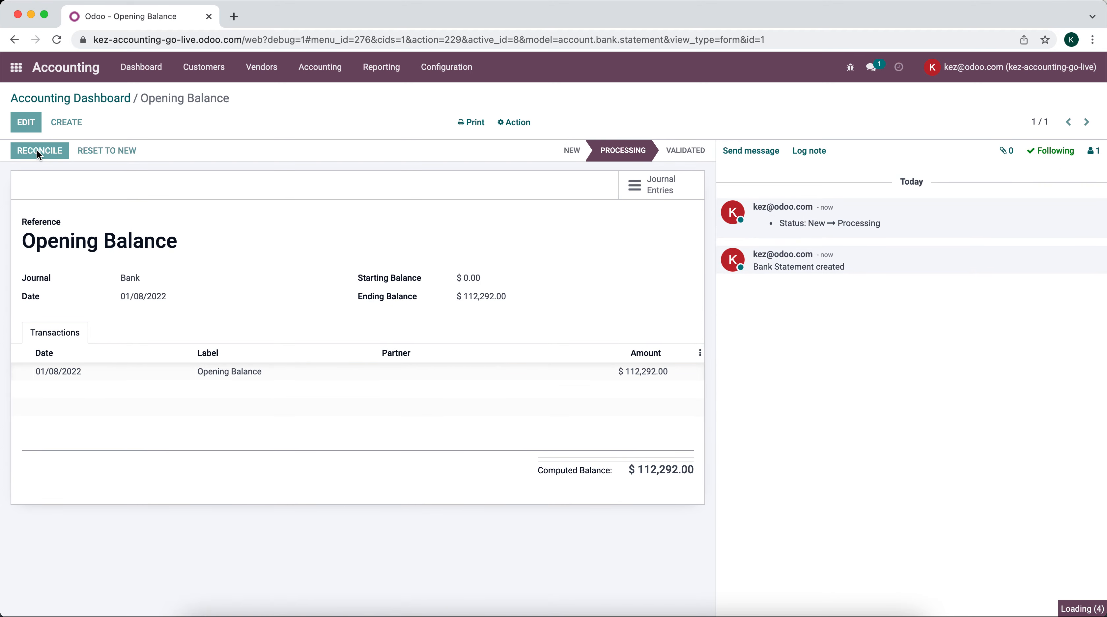
Reconcile the Bank statement line against the 101402 Opening Balance miscellaneous entry, validate it and open the validated statement.
{"action": "left_click", "coordinate": [38, 152]}
{"action": "left_click", "coordinate": [394, 251]}
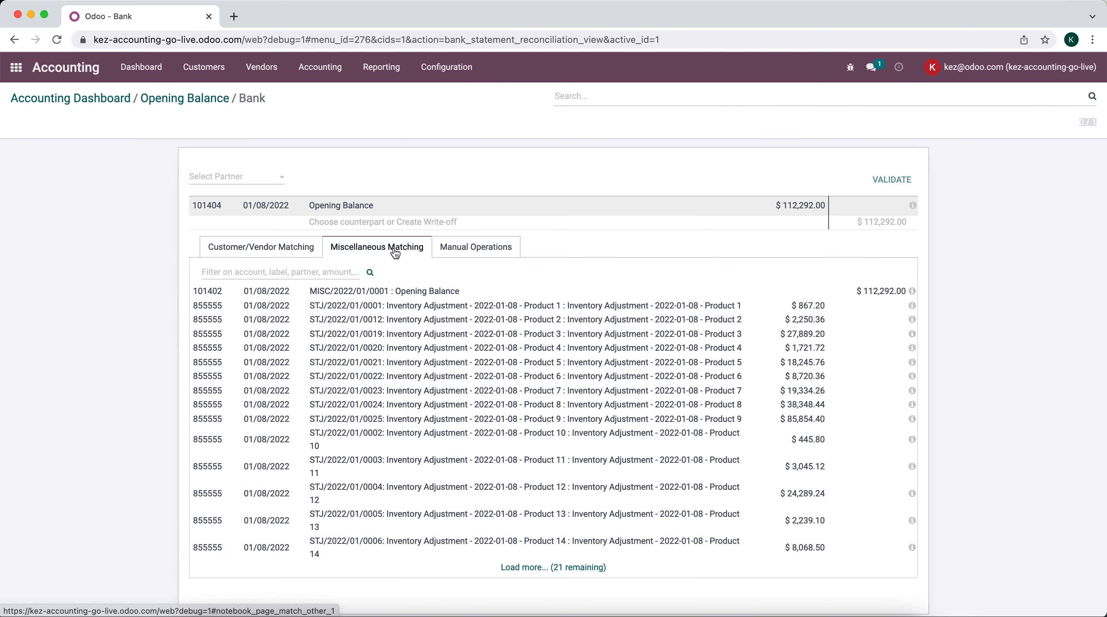
{"action": "left_click", "coordinate": [645, 296]}
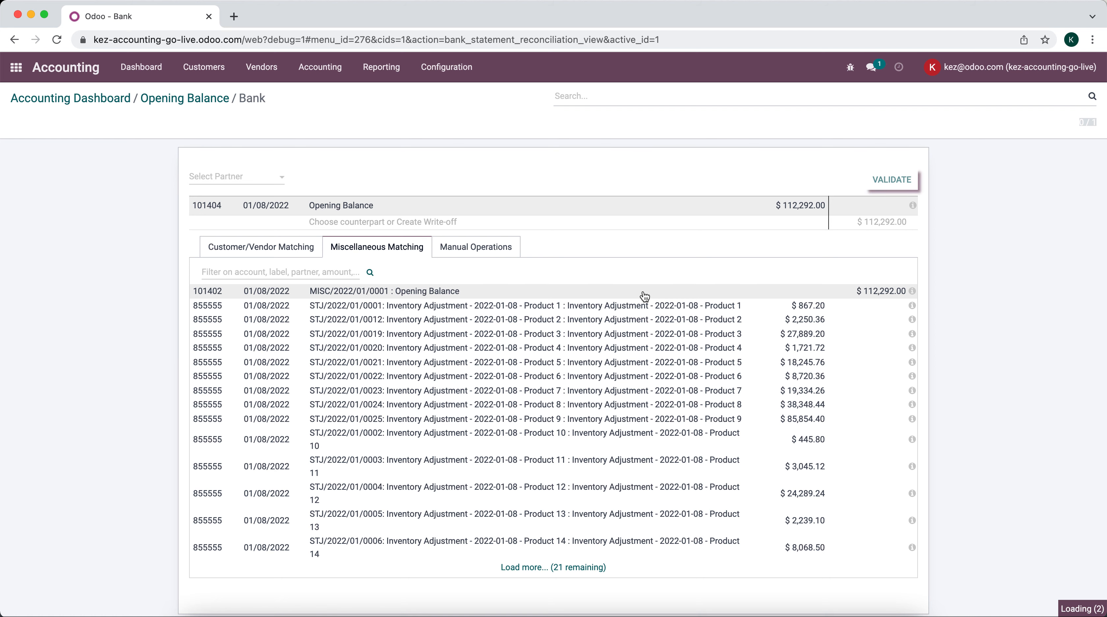
{"action": "left_click", "coordinate": [892, 181]}
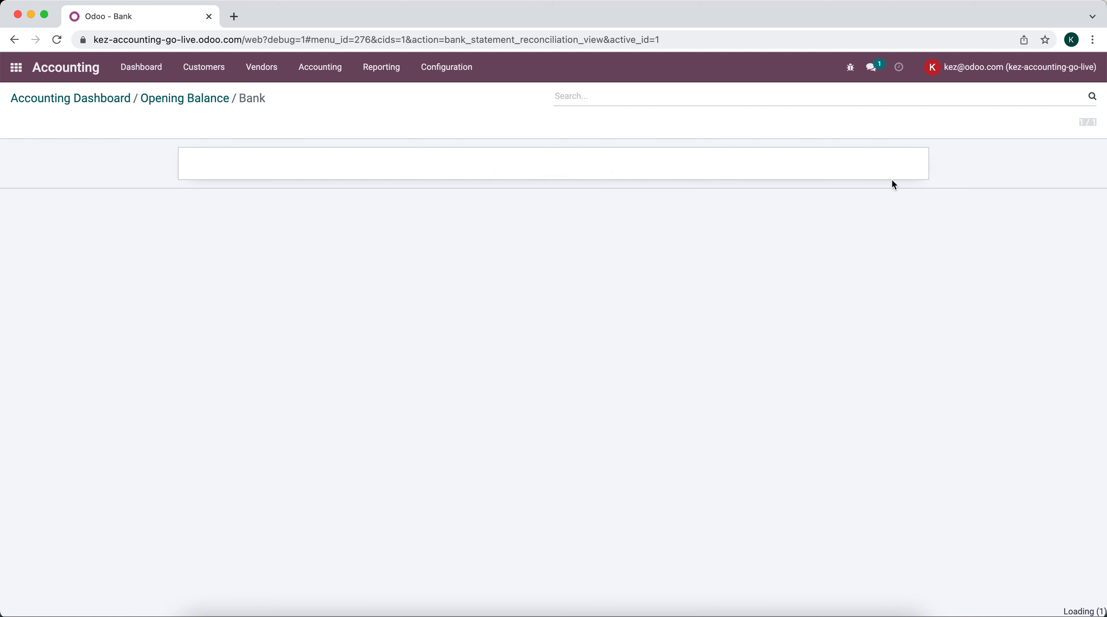
{"action": "left_click", "coordinate": [514, 376]}
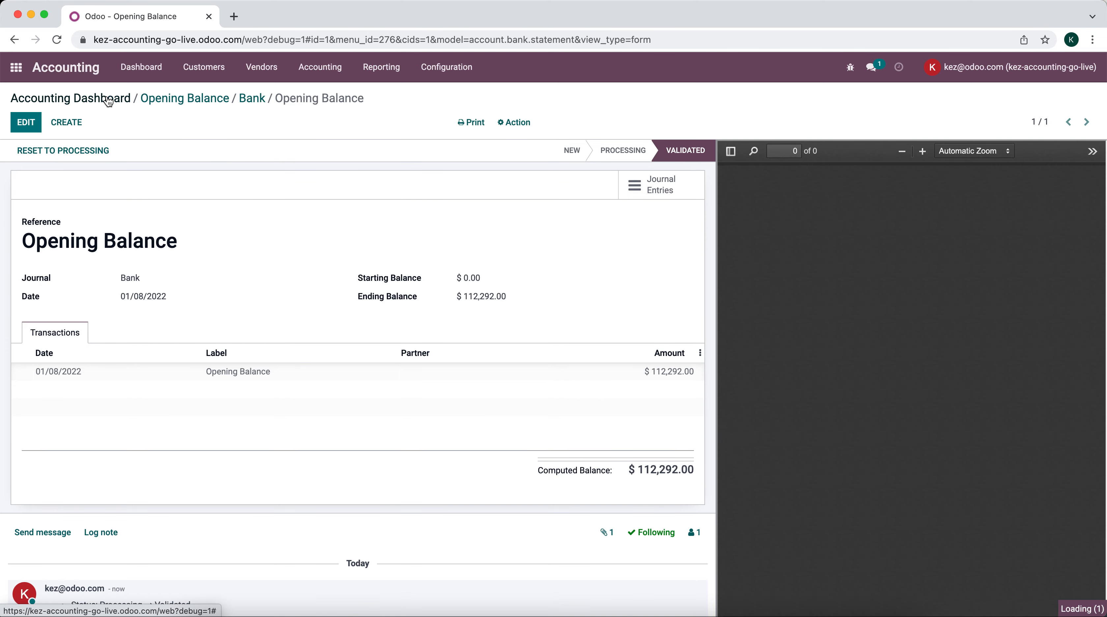
Return to the accounting dashboard and start a new statement for the Chase Credit Card journal.
{"action": "left_click", "coordinate": [108, 100]}
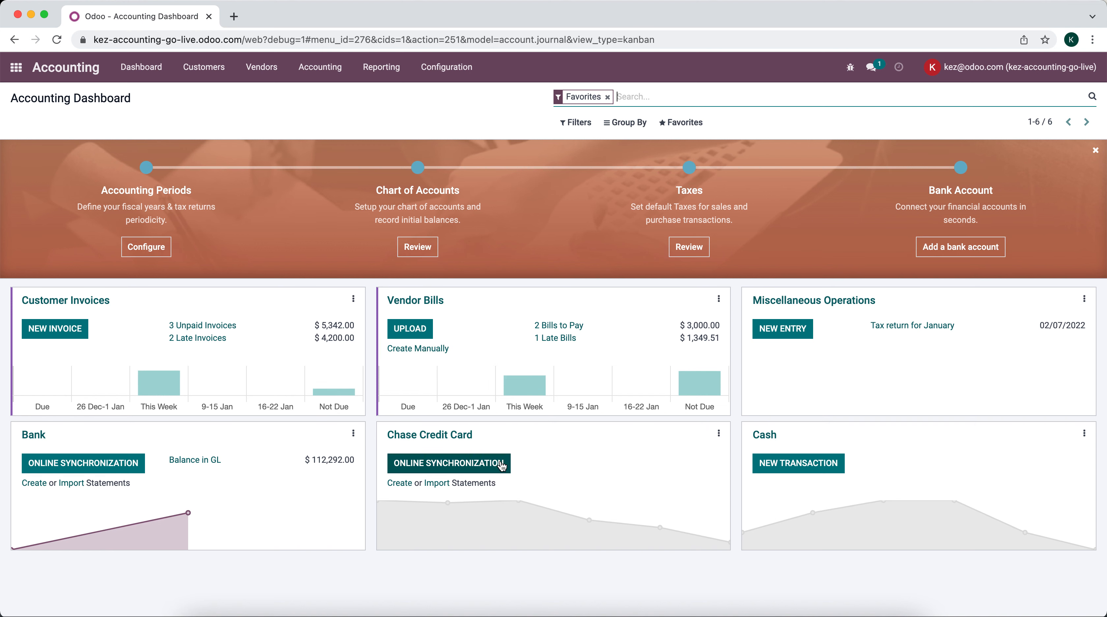
{"action": "left_click", "coordinate": [719, 434]}
{"action": "scroll", "coordinate": [670, 464], "scroll_direction": "down", "scroll_amount": 2}
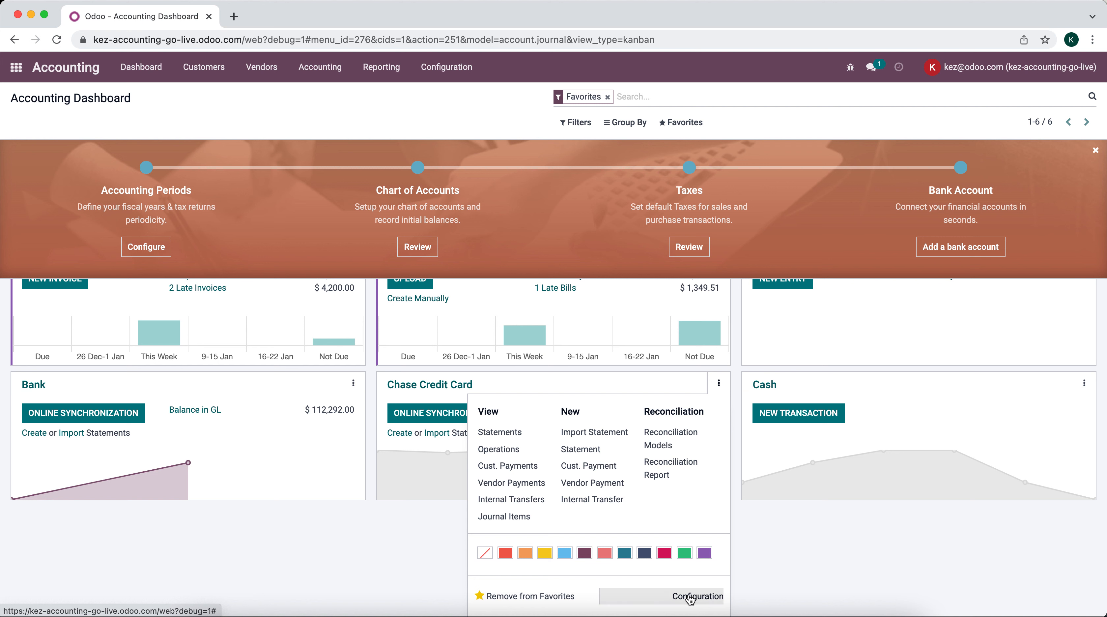
{"action": "left_click", "coordinate": [594, 455]}
Copy the Chase Credit Card credit amount from the Excel trial balance and set the Odoo statement's ending balance to -4500.
{"action": "key", "text": "super+Tab"}
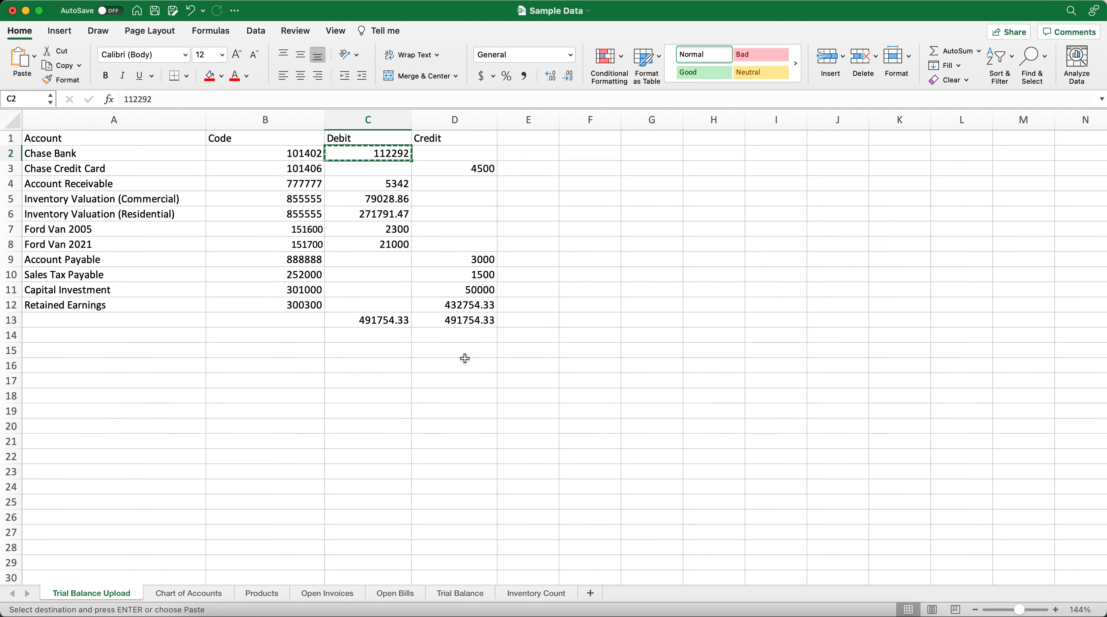
{"action": "left_click", "coordinate": [470, 168]}
{"action": "key", "text": "super+c"}
{"action": "key", "text": "super+Tab"}
{"action": "left_click", "coordinate": [489, 265]}
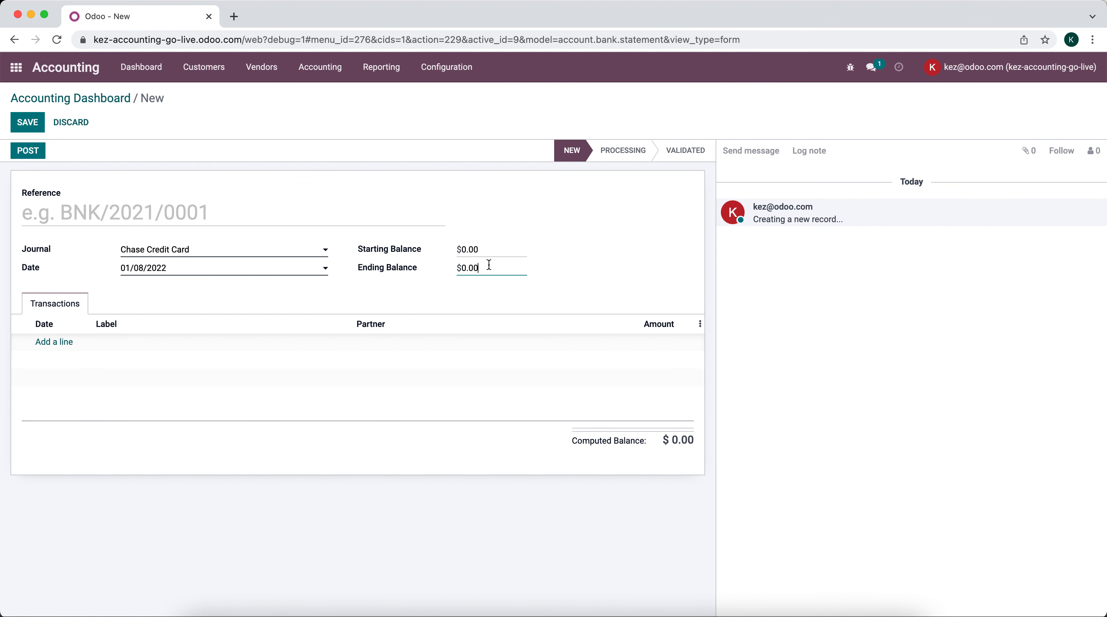
{"action": "key", "text": "super+v"}
Enter Opening Balance as the Chase Credit Card statement's reference.
{"action": "left_click", "coordinate": [257, 217]}
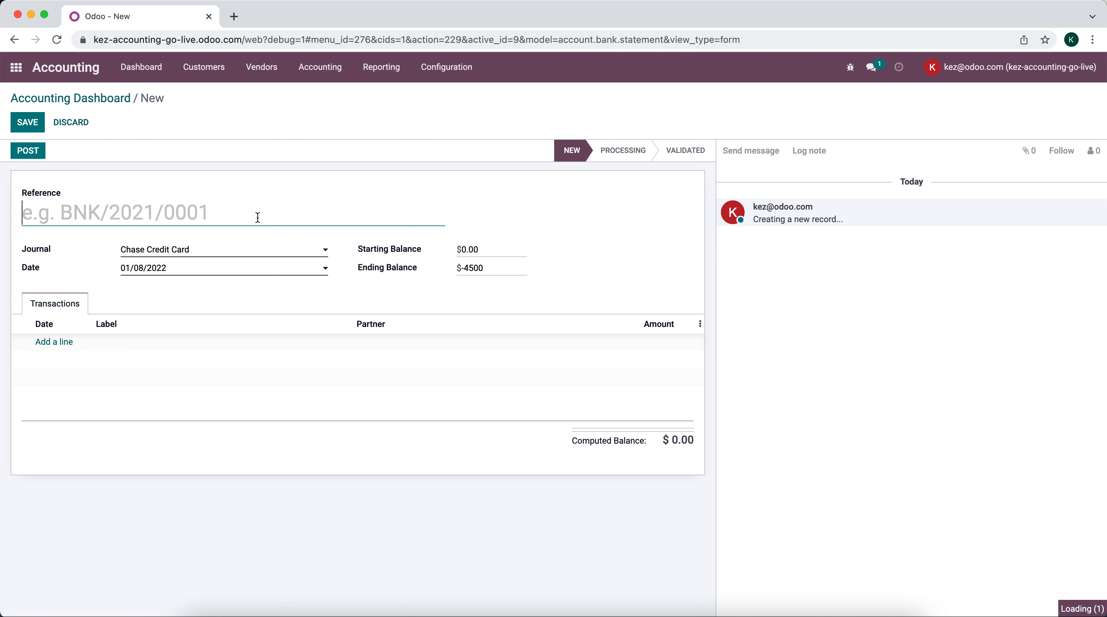
{"action": "type", "text": "Openibg"}
{"action": "key", "text": "BackSpace"}
{"action": "key", "text": "BackSpace"}
{"action": "key", "text": "BackSpace"}
{"action": "type", "text": "ng Balance"}
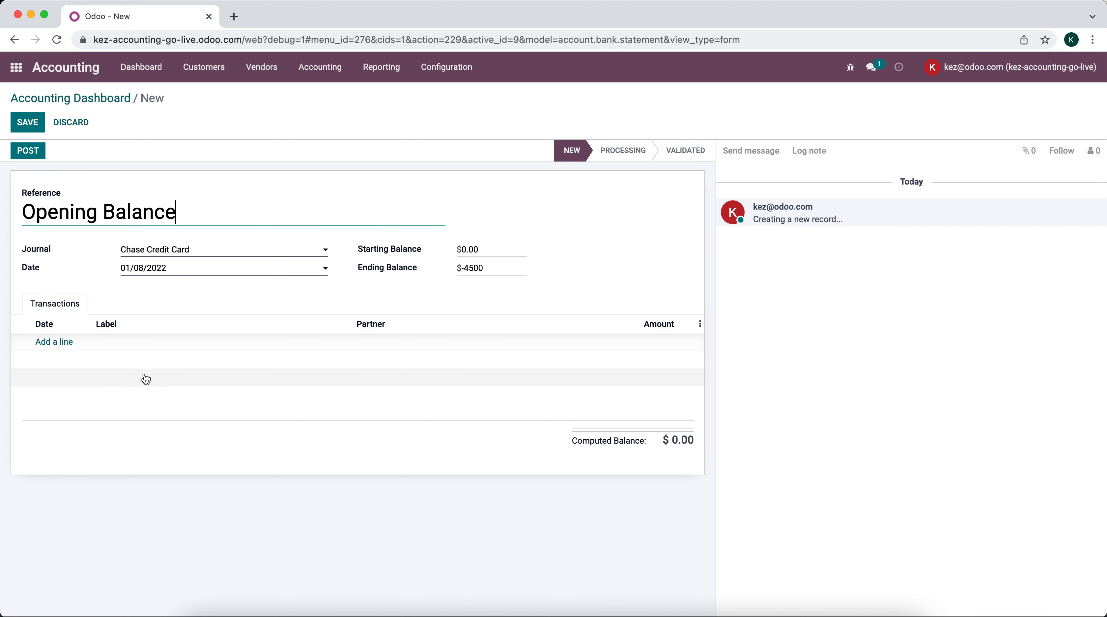
Add a transaction labelled Opening Balance for -4,500.00 and post the Chase Credit Card statement.
{"action": "left_click", "coordinate": [65, 343]}
{"action": "left_click", "coordinate": [130, 346]}
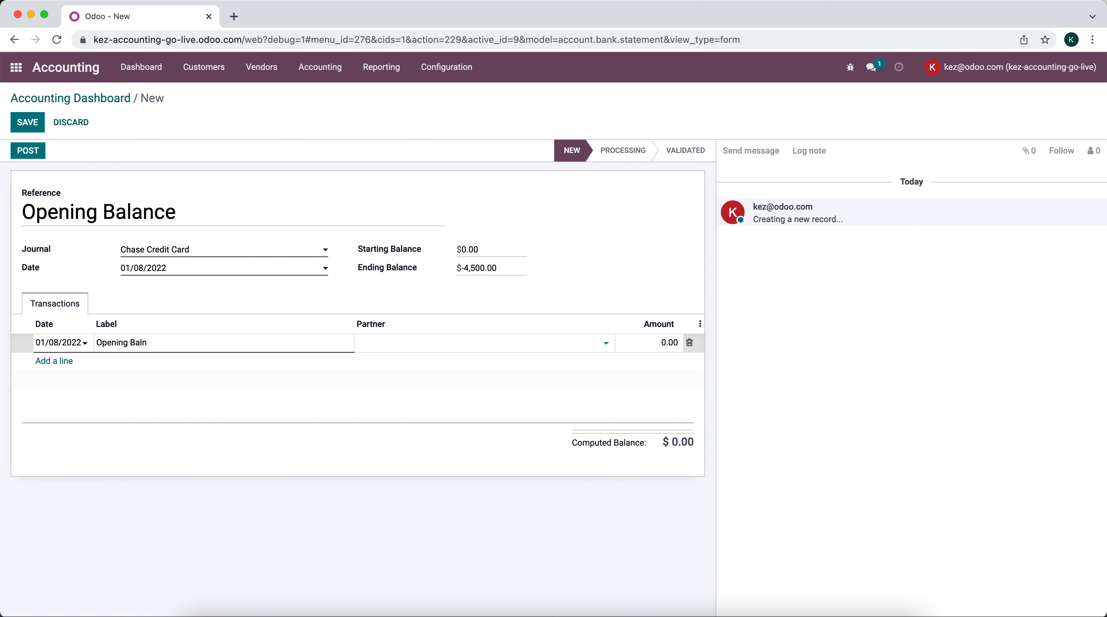
{"action": "key", "text": "Tab"}
{"action": "key", "text": "Tab"}
{"action": "type", "text": "-4500"}
{"action": "left_click", "coordinate": [475, 297]}
{"action": "left_click", "coordinate": [26, 150]}
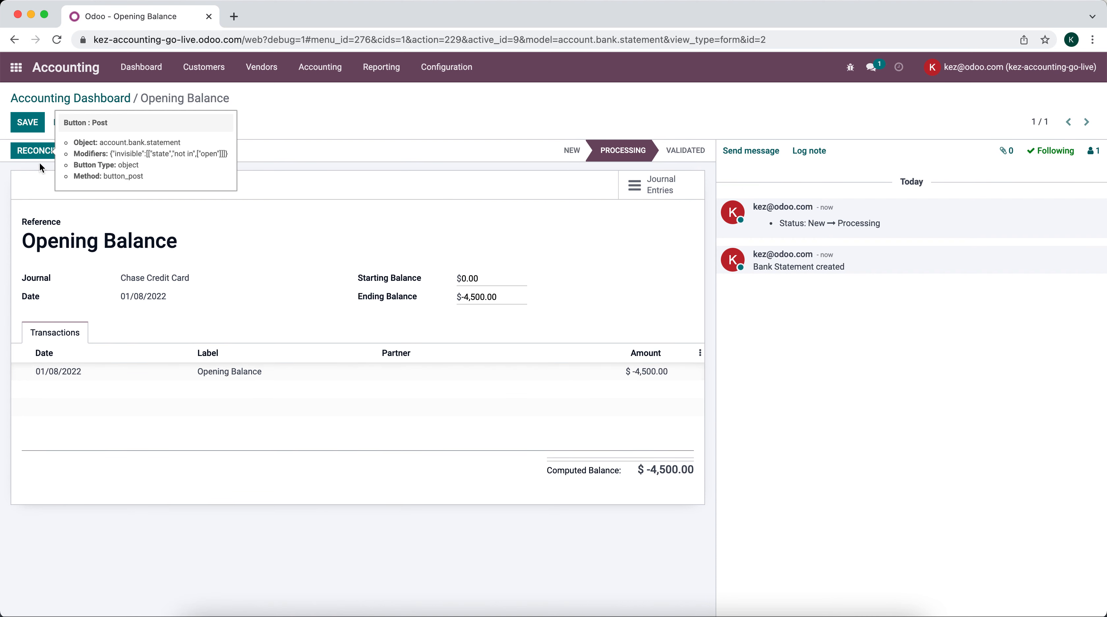
Reconcile the Chase Credit Card opening statement with the MISC/2022/01/0001 : Opening Balance entry, validate it, and go back to the statement.
{"action": "left_click", "coordinate": [34, 149]}
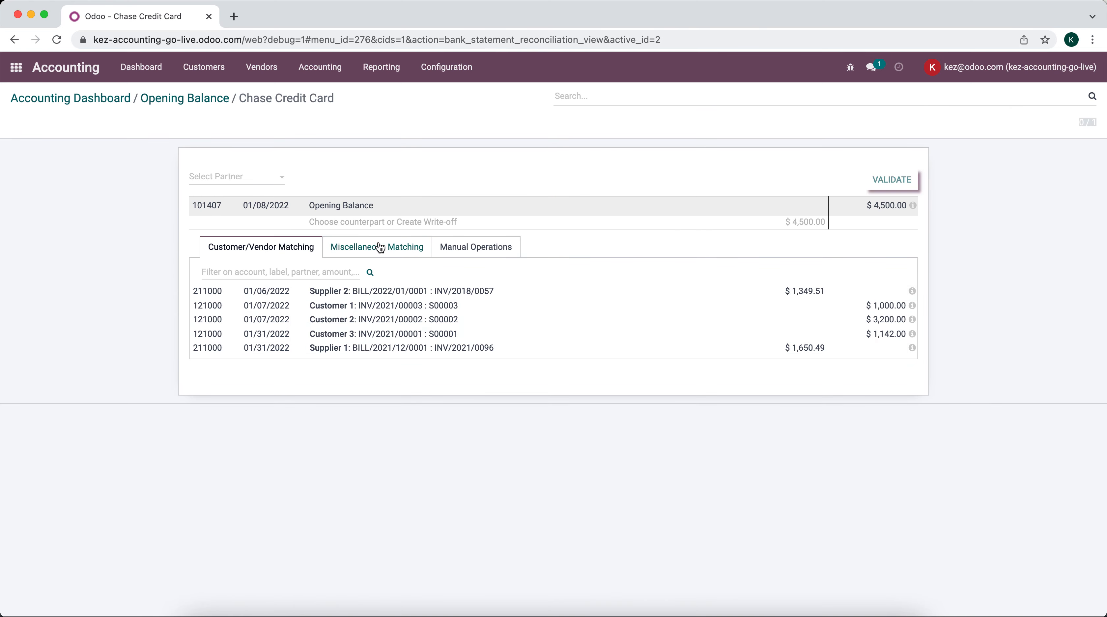
{"action": "left_click", "coordinate": [380, 247]}
{"action": "left_click", "coordinate": [567, 290]}
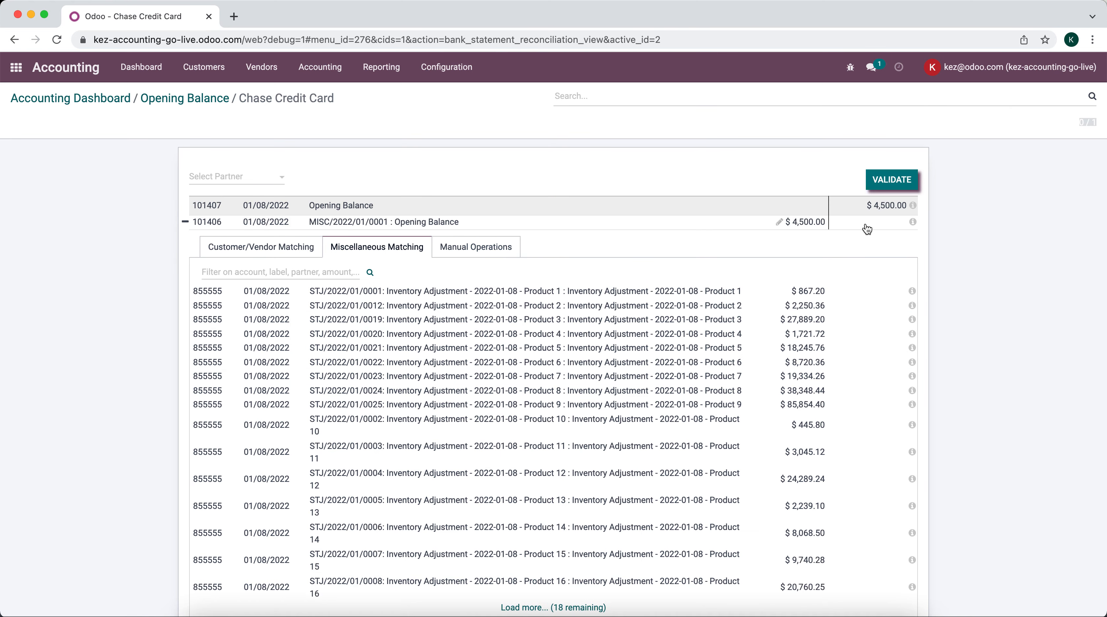
{"action": "left_click", "coordinate": [892, 182]}
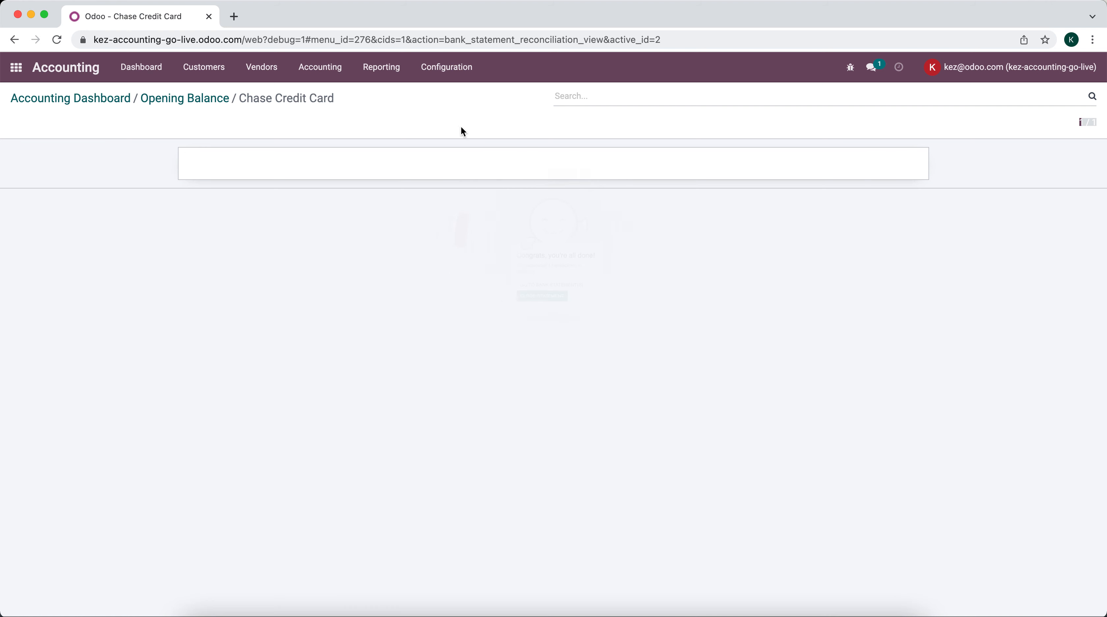
{"action": "left_click", "coordinate": [532, 384]}
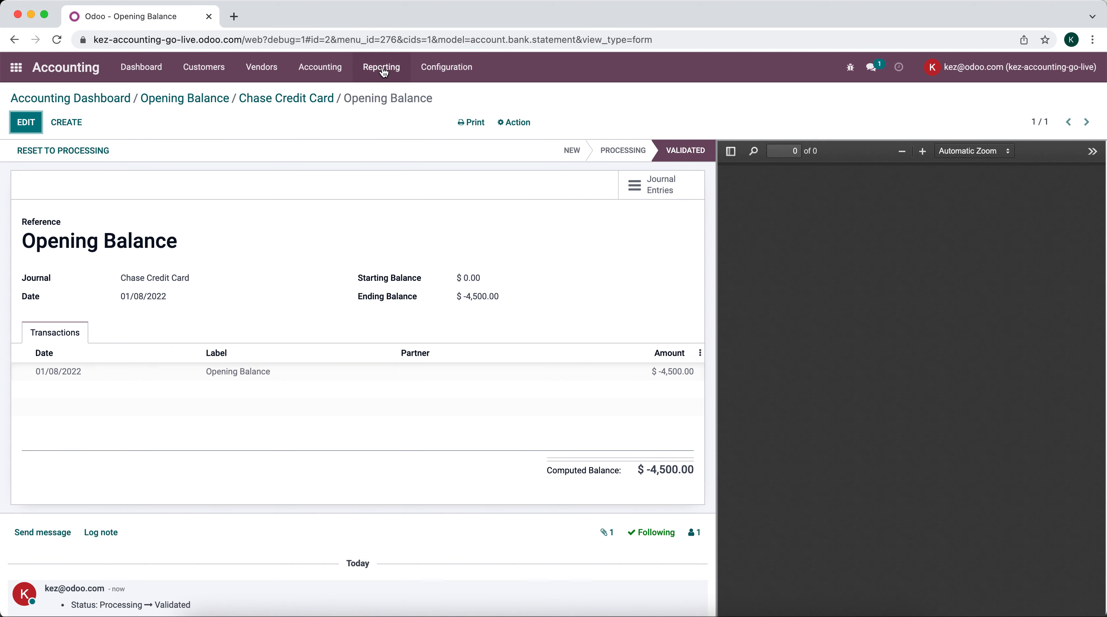
Open the Chart of Accounts and filter the list to accounts matching "clearing".
{"action": "left_click", "coordinate": [380, 68]}
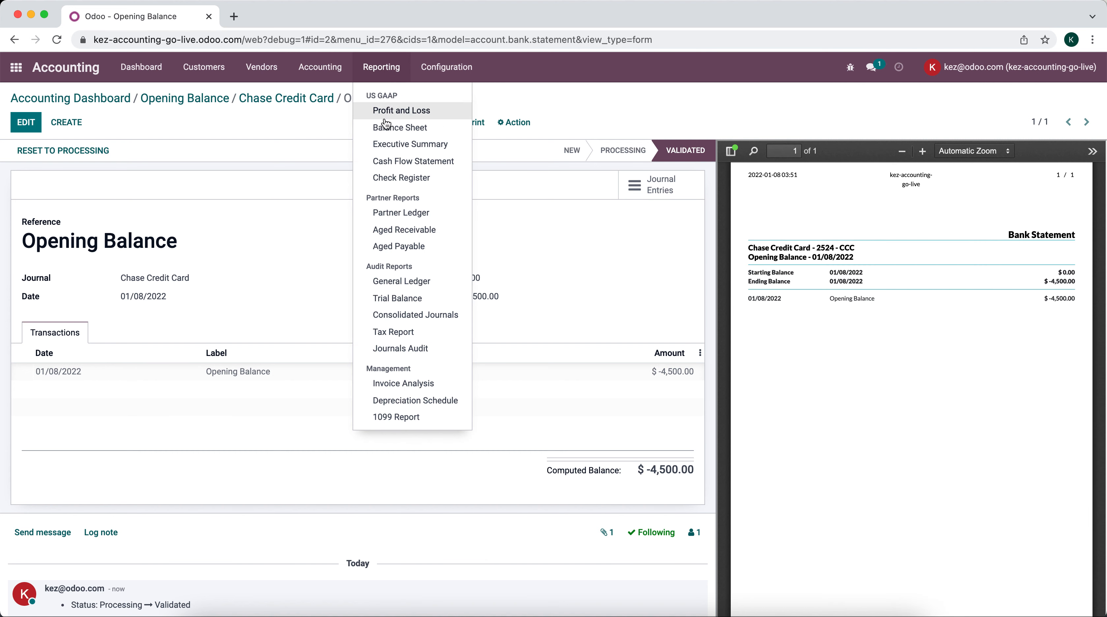
{"action": "left_click", "coordinate": [438, 71]}
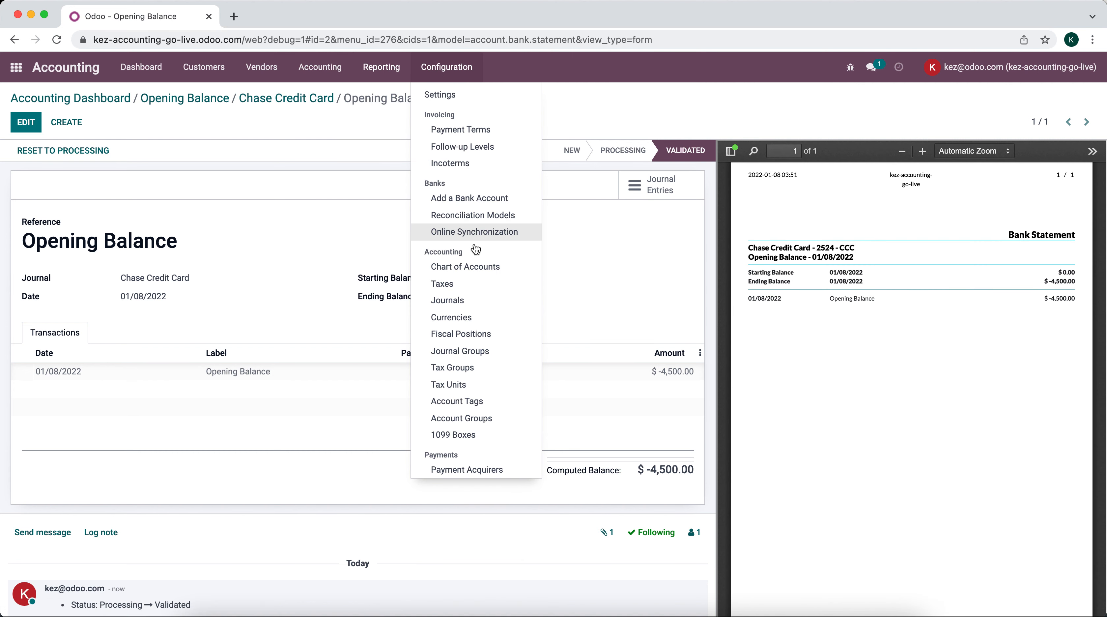
{"action": "left_click", "coordinate": [474, 267]}
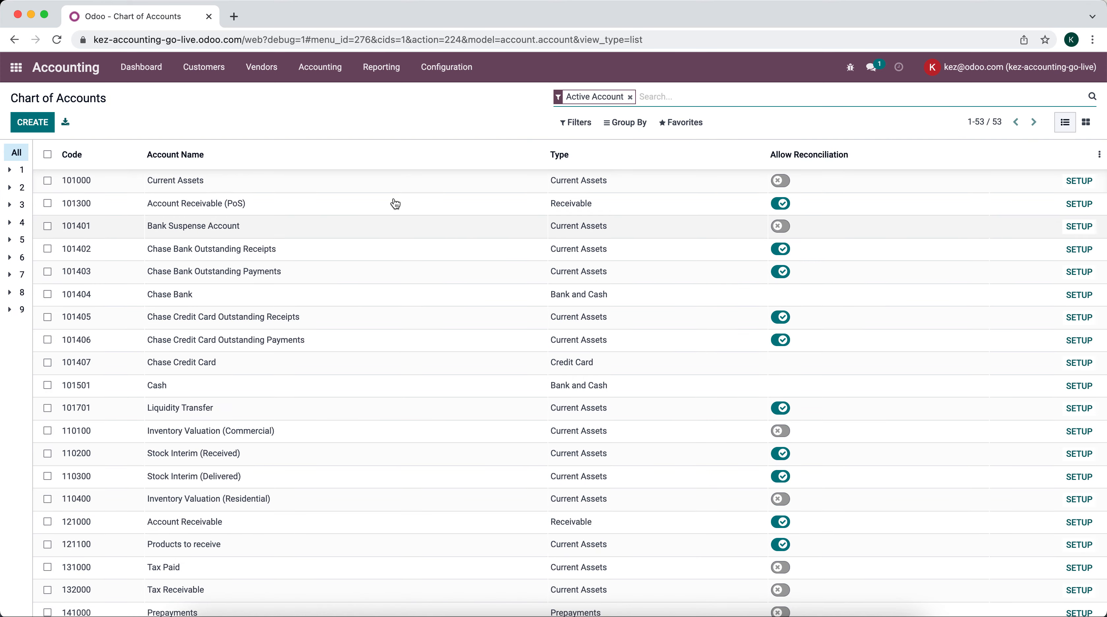
{"action": "type", "text": "clearing"}
{"action": "key", "text": "Return"}
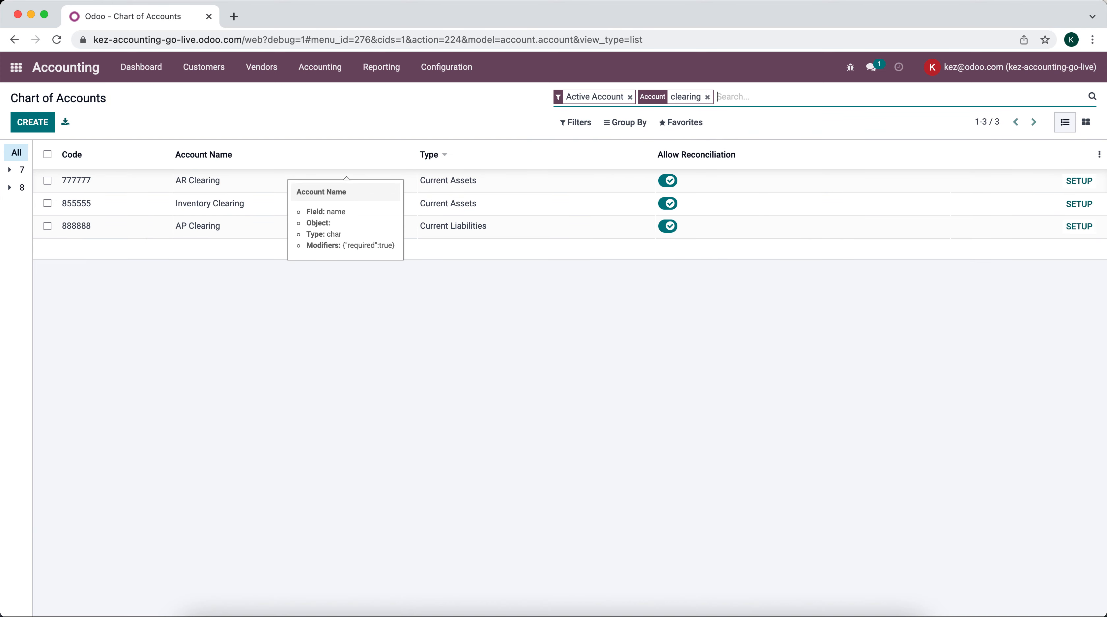
Turn off Allow Reconciliation for the AR Clearing, Inventory Clearing and AP Clearing accounts together.
{"action": "left_click", "coordinate": [48, 154]}
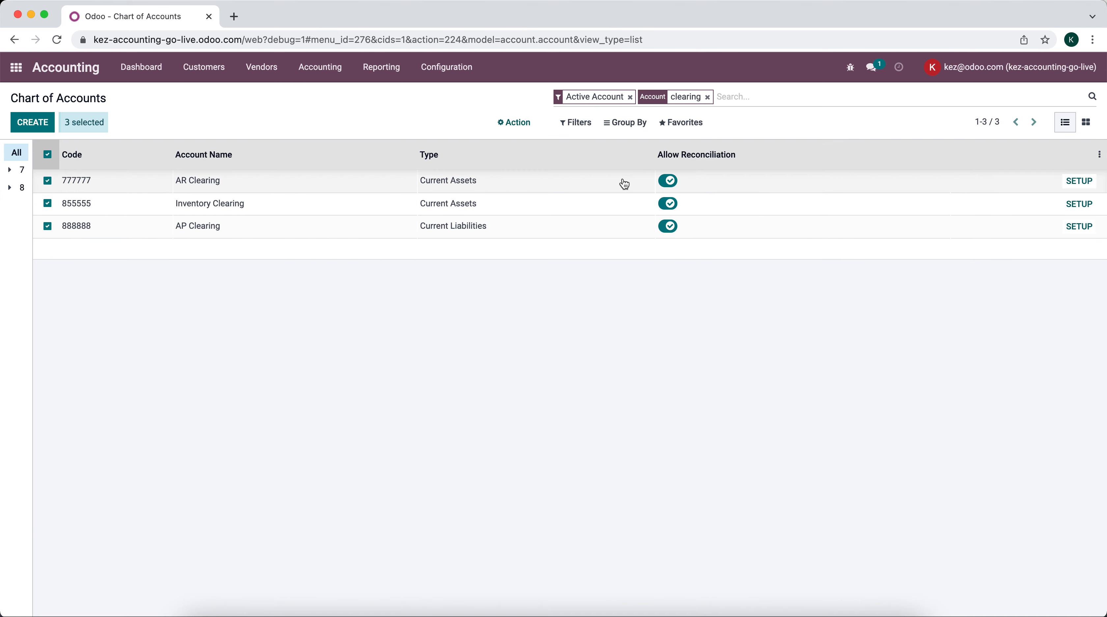
{"action": "left_click", "coordinate": [670, 183]}
{"action": "left_click", "coordinate": [364, 190]}
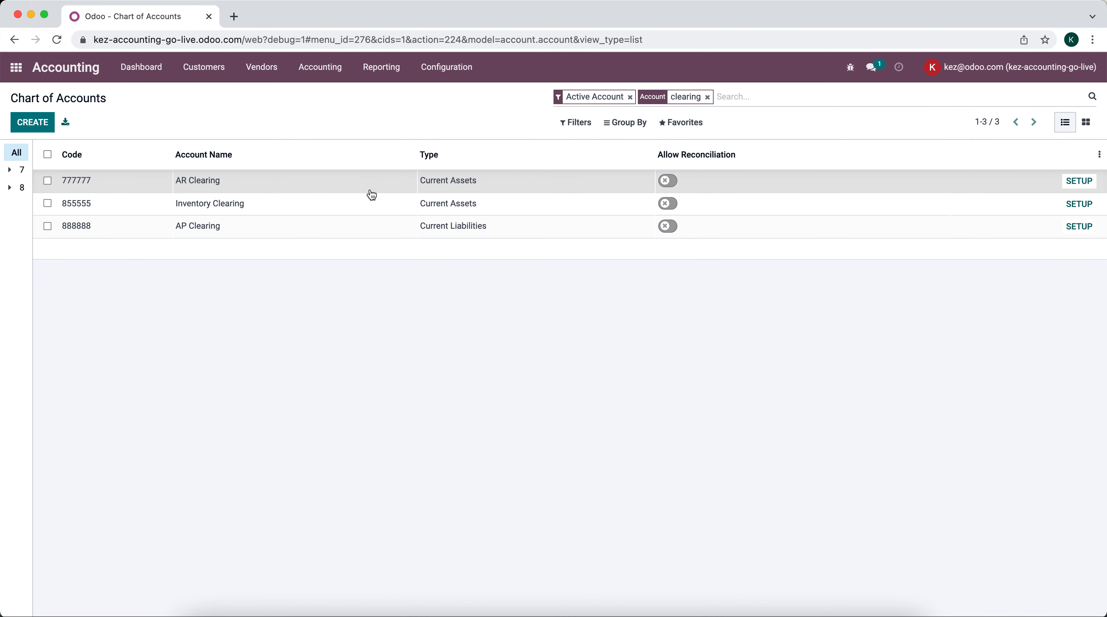
{"action": "left_click", "coordinate": [510, 185]}
{"action": "left_click", "coordinate": [535, 186]}
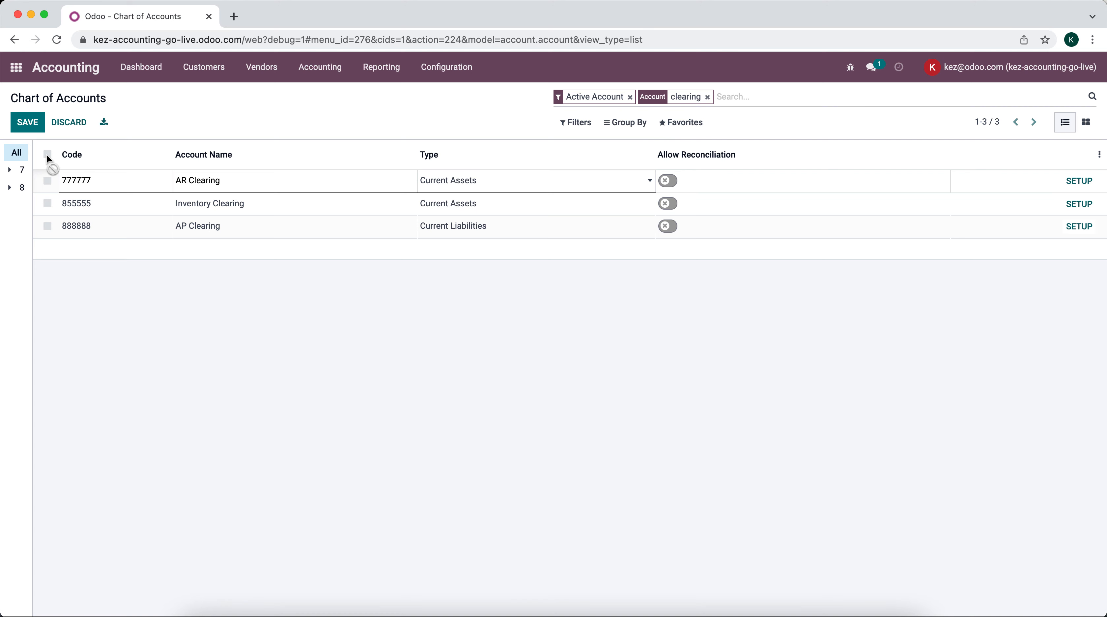
{"action": "left_click", "coordinate": [425, 121]}
Change the type of the AR, Inventory and AP Clearing accounts to Off-Balance Sheet in one batch update.
{"action": "left_click", "coordinate": [56, 157]}
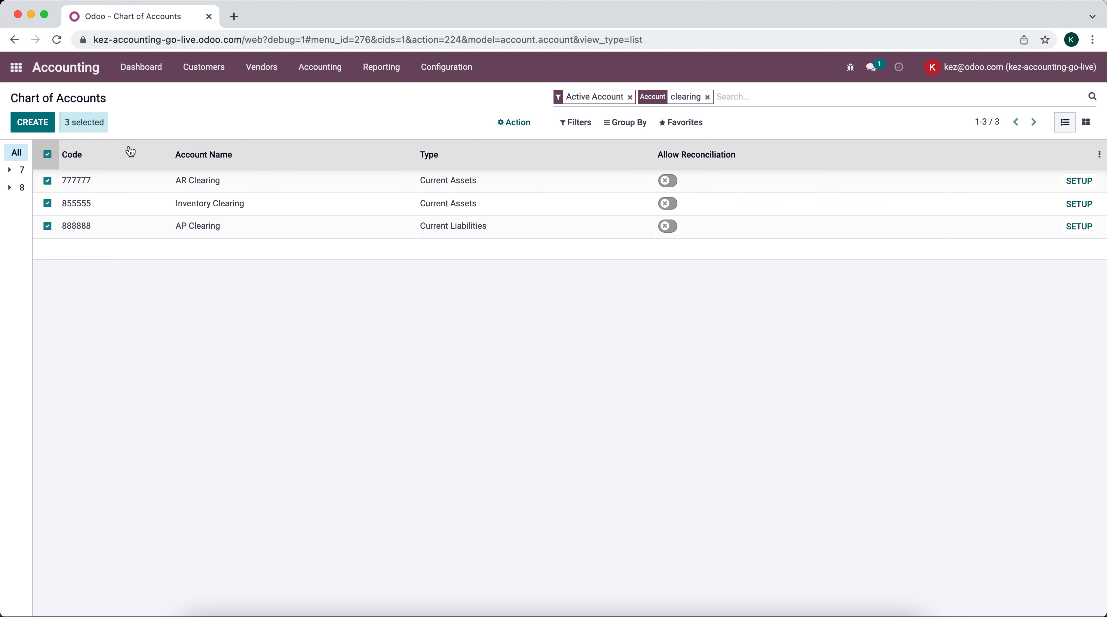
{"action": "left_click", "coordinate": [506, 191]}
{"action": "left_click", "coordinate": [508, 187]}
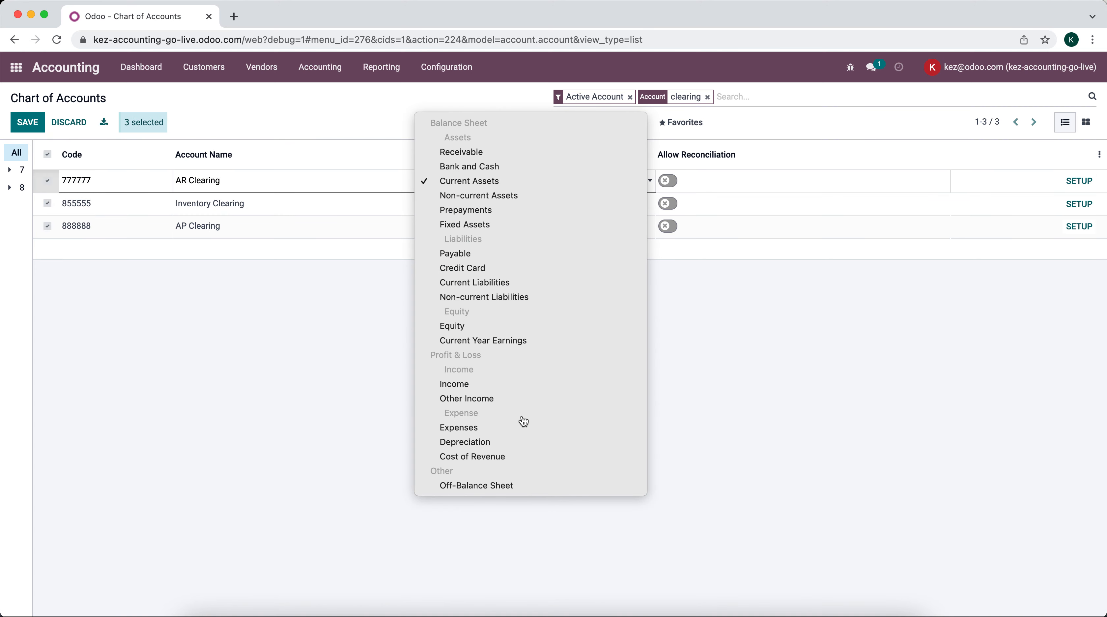
{"action": "left_click", "coordinate": [477, 485]}
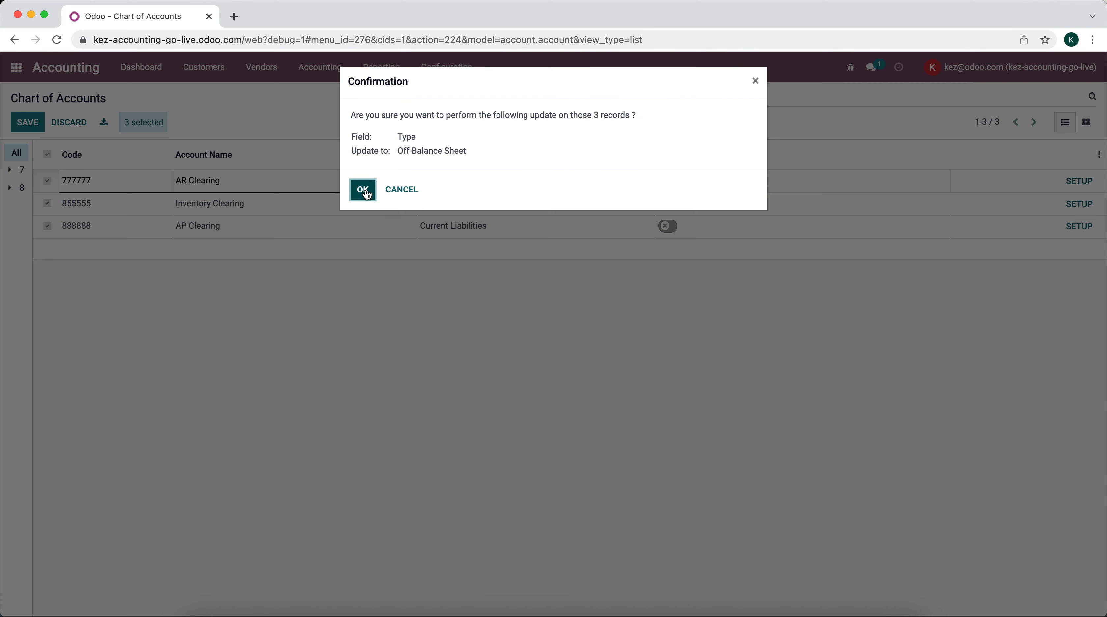
{"action": "left_click", "coordinate": [364, 190]}
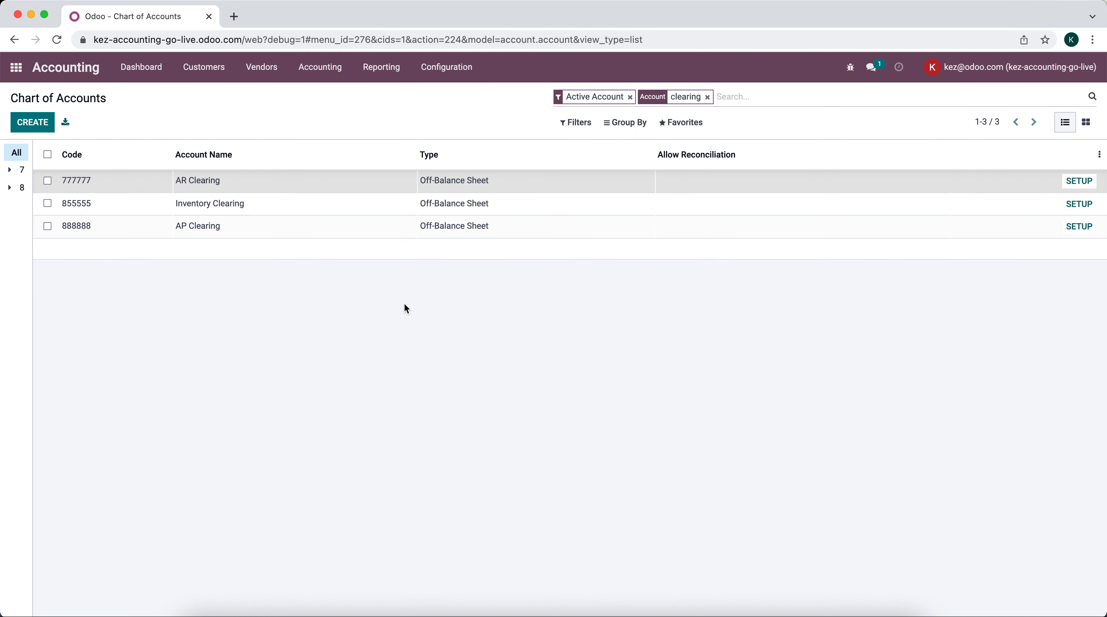
Clear the account search filter, open the Balance Sheet report and expand Bank and Cash Accounts.
{"action": "left_click", "coordinate": [707, 97]}
{"action": "left_click", "coordinate": [381, 67]}
{"action": "left_click", "coordinate": [394, 125]}
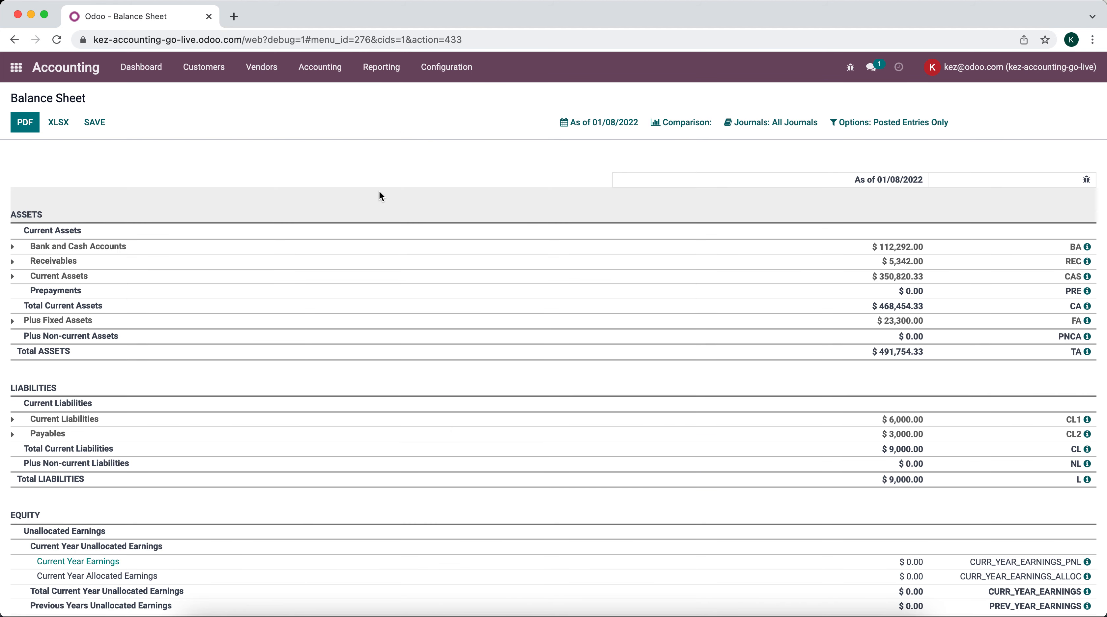
{"action": "left_click", "coordinate": [364, 247]}
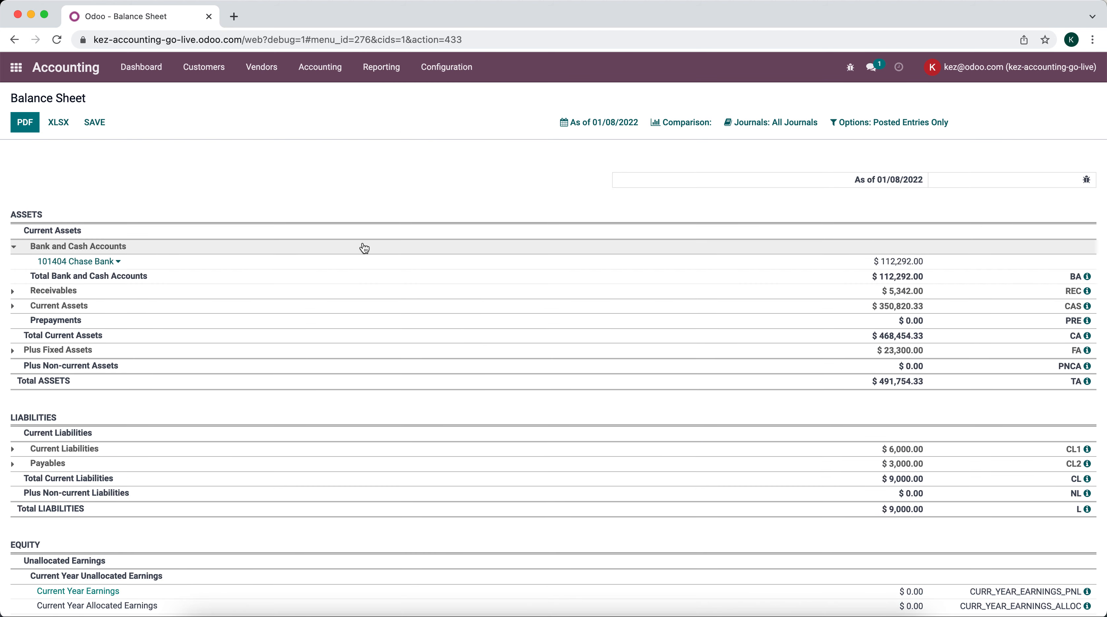
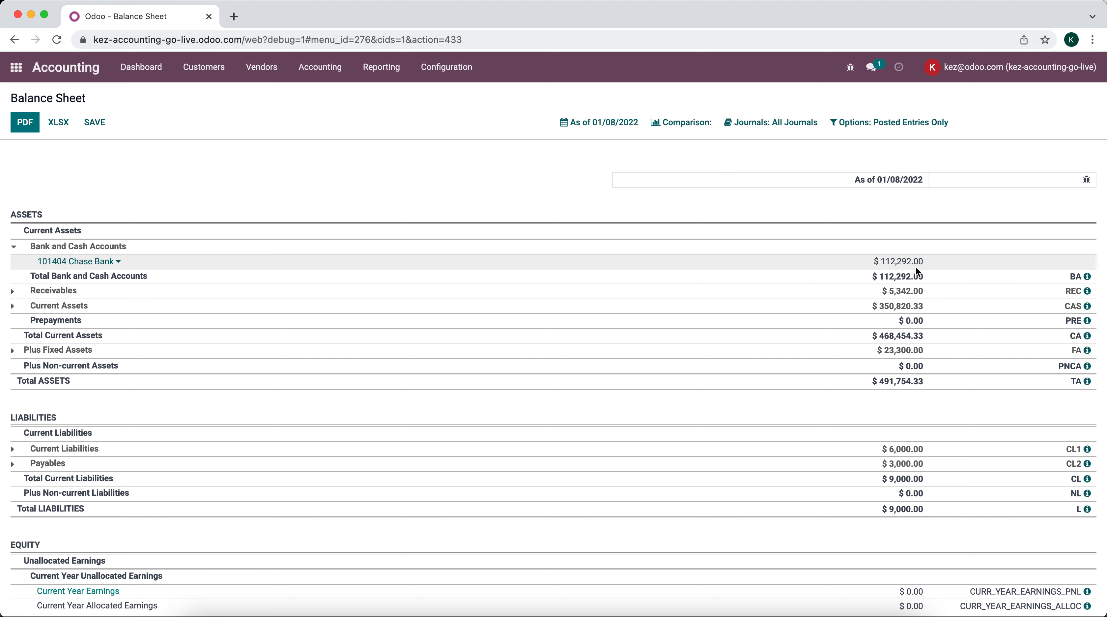
Compare the Chase Bank debit on Excel's Trial Balance sheet with the Odoo balance sheet.
{"action": "key", "text": "super+Tab"}
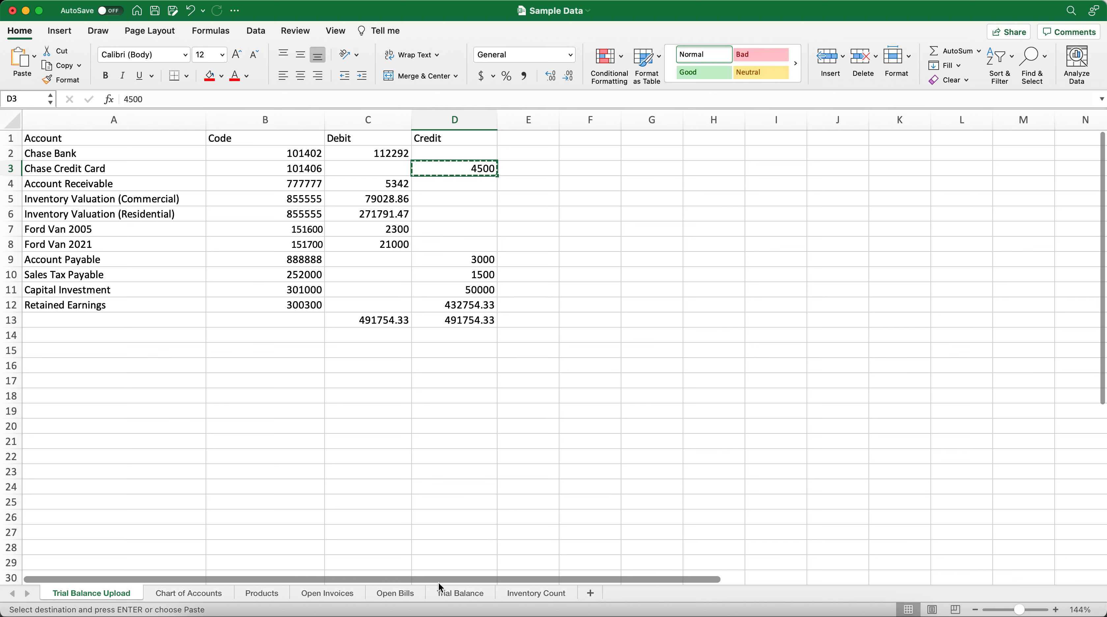
{"action": "left_click", "coordinate": [441, 591]}
{"action": "left_click", "coordinate": [395, 159]}
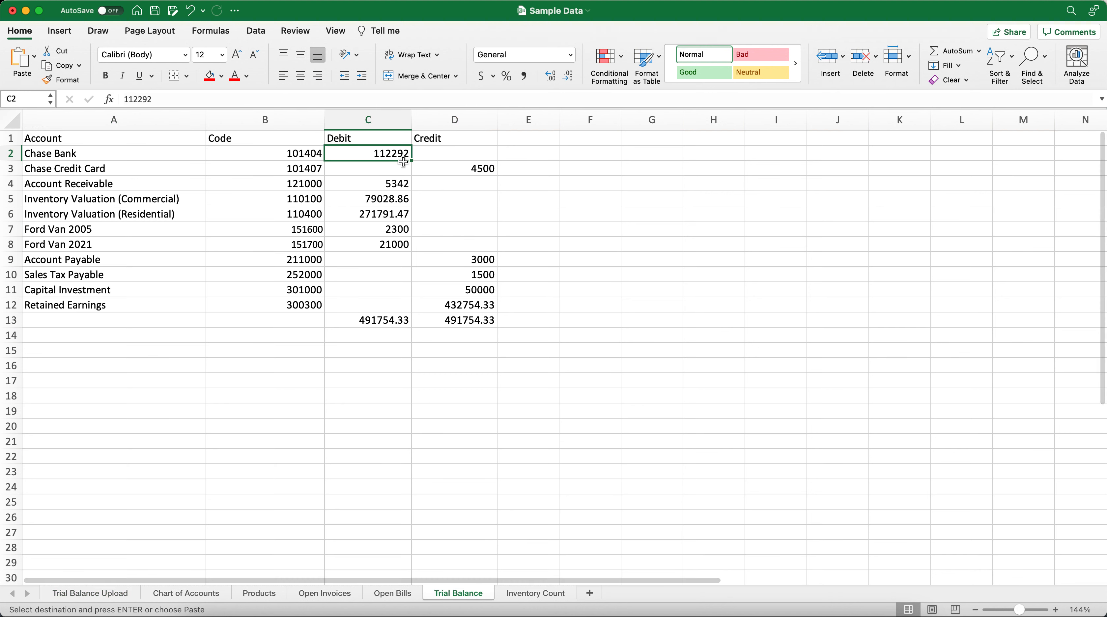
{"action": "key", "text": "super+Tab"}
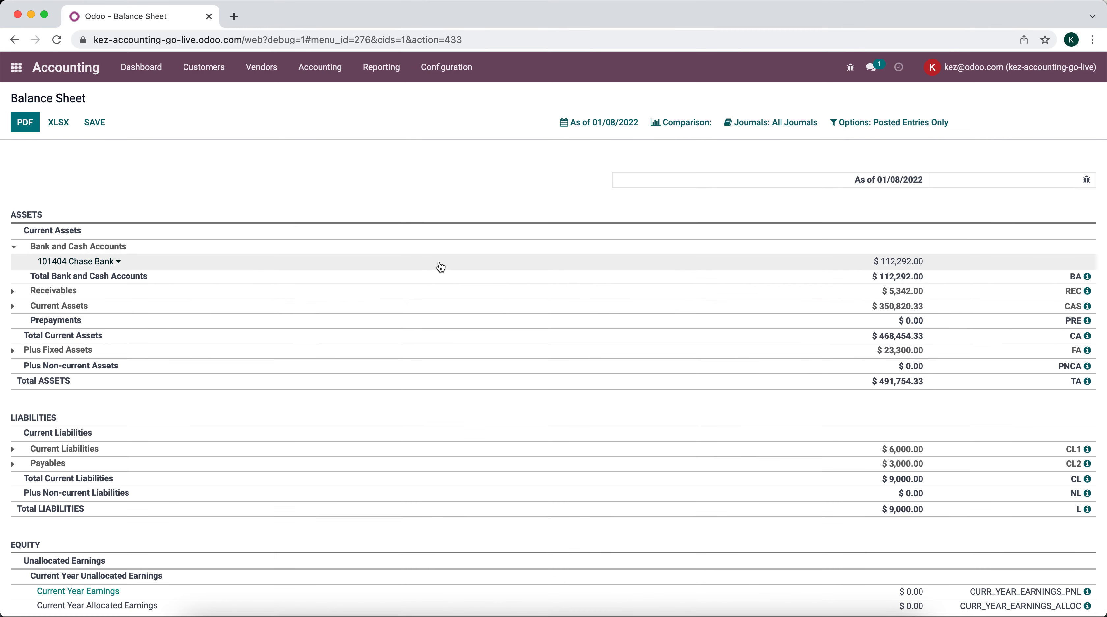
Expand Receivables and Current Assets, and compare Account Receivable with its debit in the Excel trial balance.
{"action": "left_click", "coordinate": [373, 304]}
{"action": "left_click", "coordinate": [374, 290]}
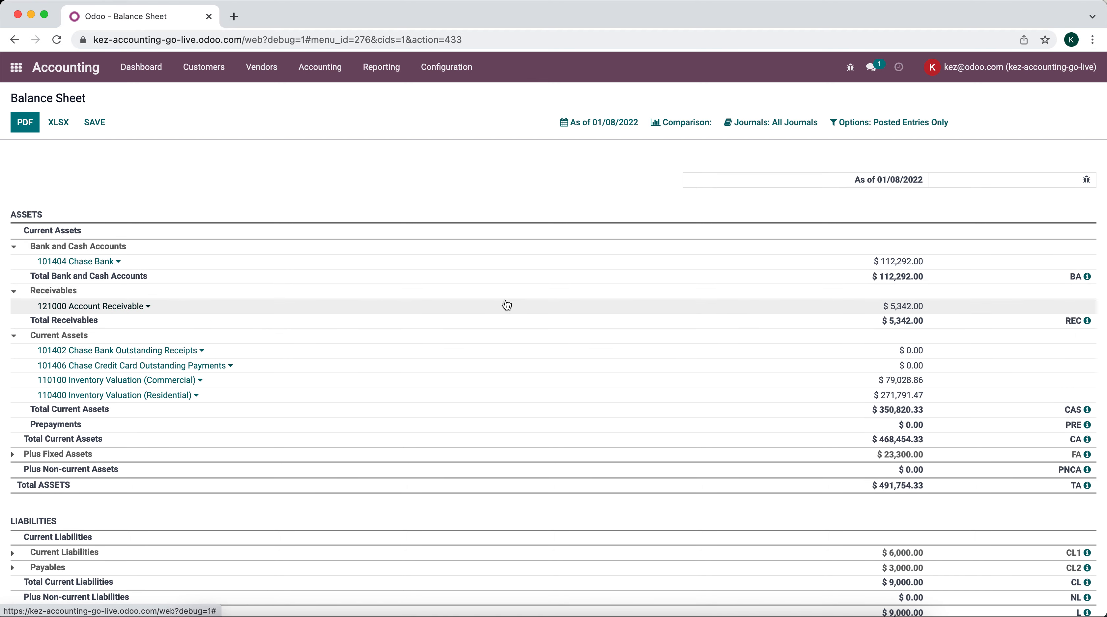
{"action": "key", "text": "super+Tab"}
{"action": "left_click", "coordinate": [360, 184]}
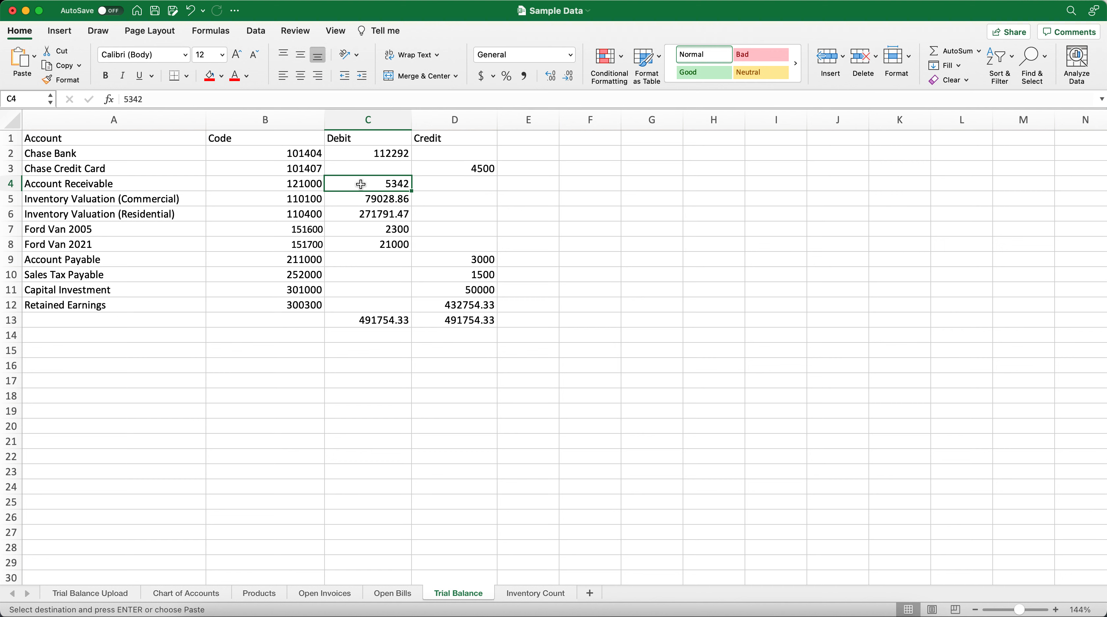
{"action": "key", "text": "super+Tab"}
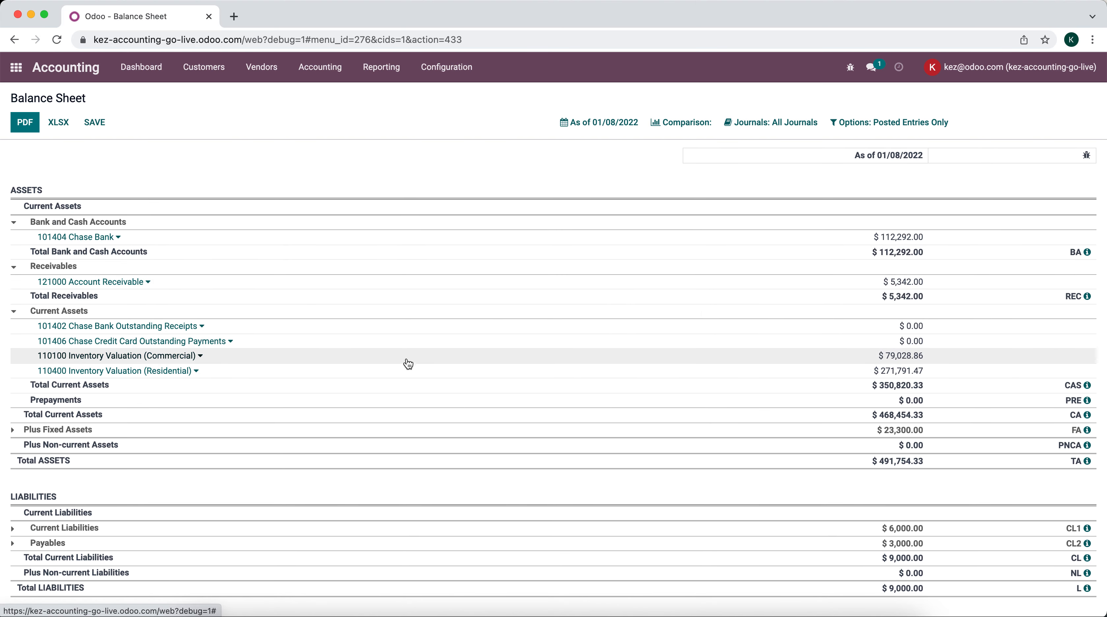
Compare the Commercial and Residential Inventory Valuation balances with their debits in the Excel trial balance.
{"action": "key", "text": "super+Tab"}
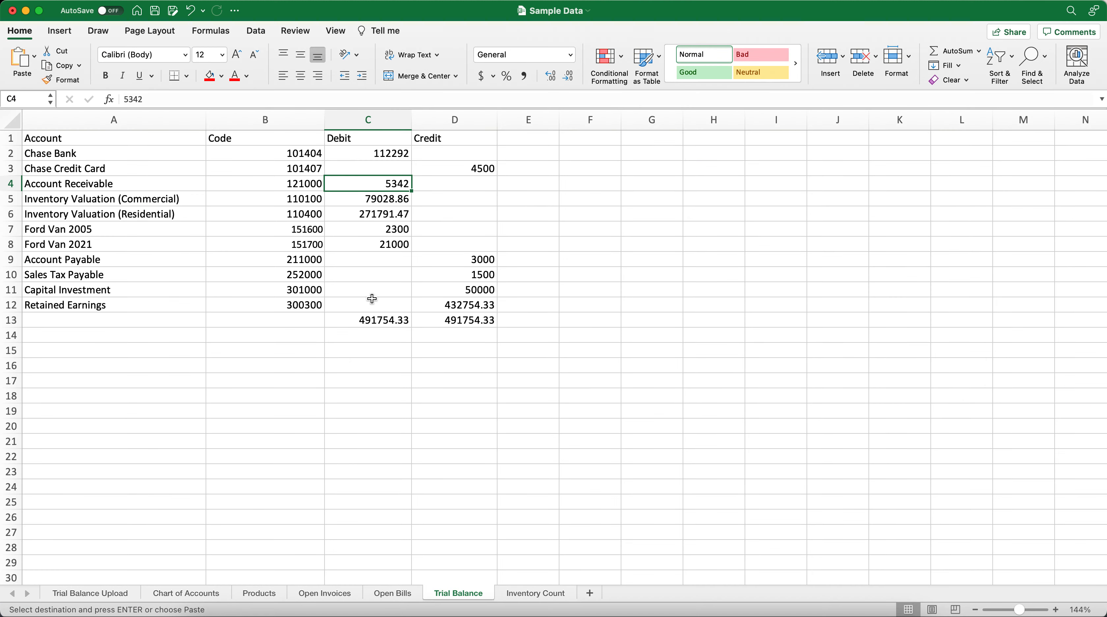
{"action": "left_click", "coordinate": [377, 205]}
{"action": "key", "text": "super+Tab"}
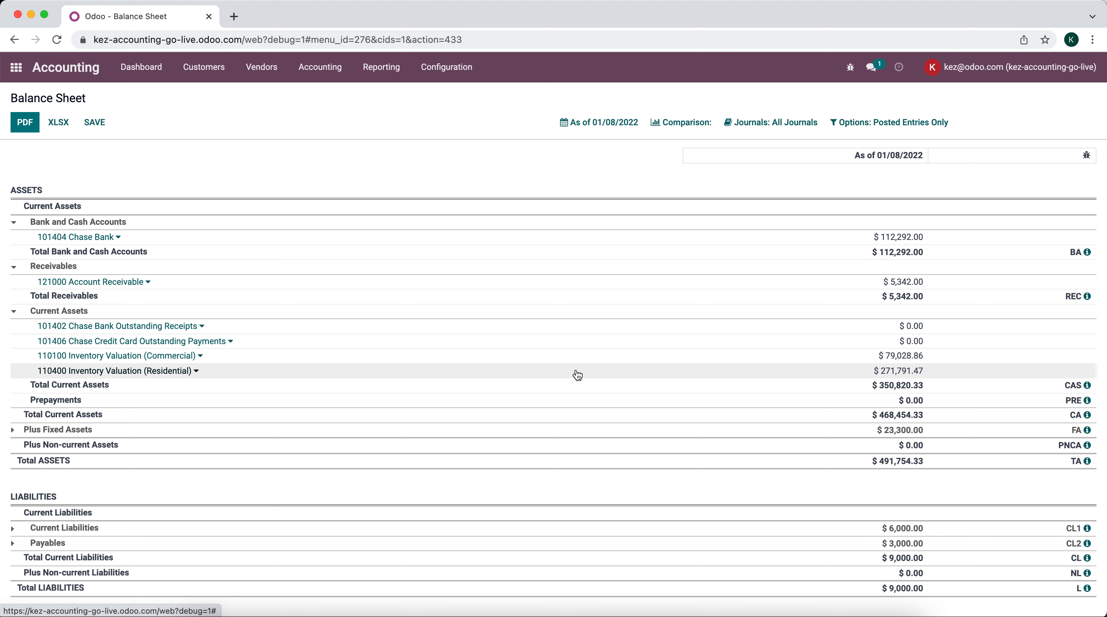
{"action": "key", "text": "super+Tab"}
{"action": "left_click", "coordinate": [385, 218]}
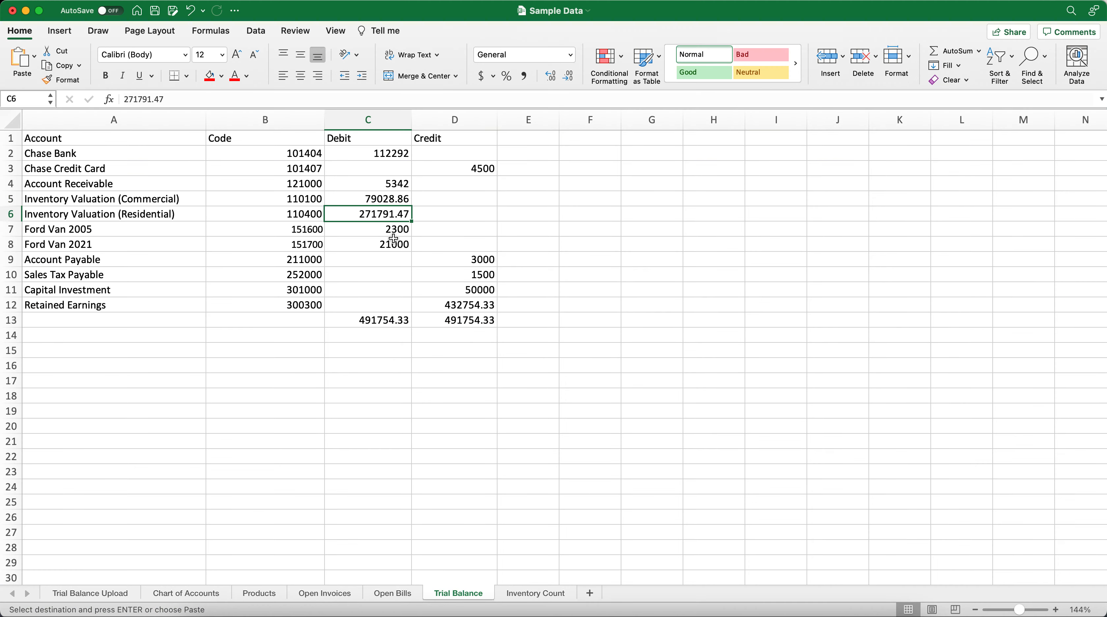
{"action": "key", "text": "super+Tab"}
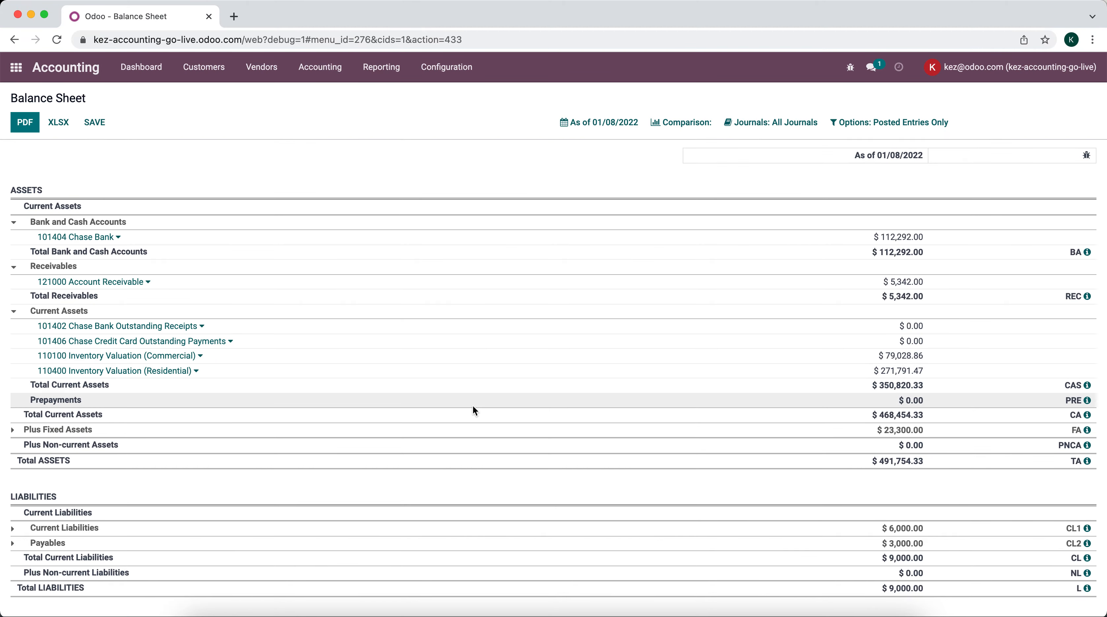
Expand Plus Fixed Assets and compare Ford Van 2005 and Ford Van 2021 with their Excel trial balance debits.
{"action": "left_click", "coordinate": [464, 430]}
{"action": "scroll", "coordinate": [462, 431], "scroll_direction": "down", "scroll_amount": 2}
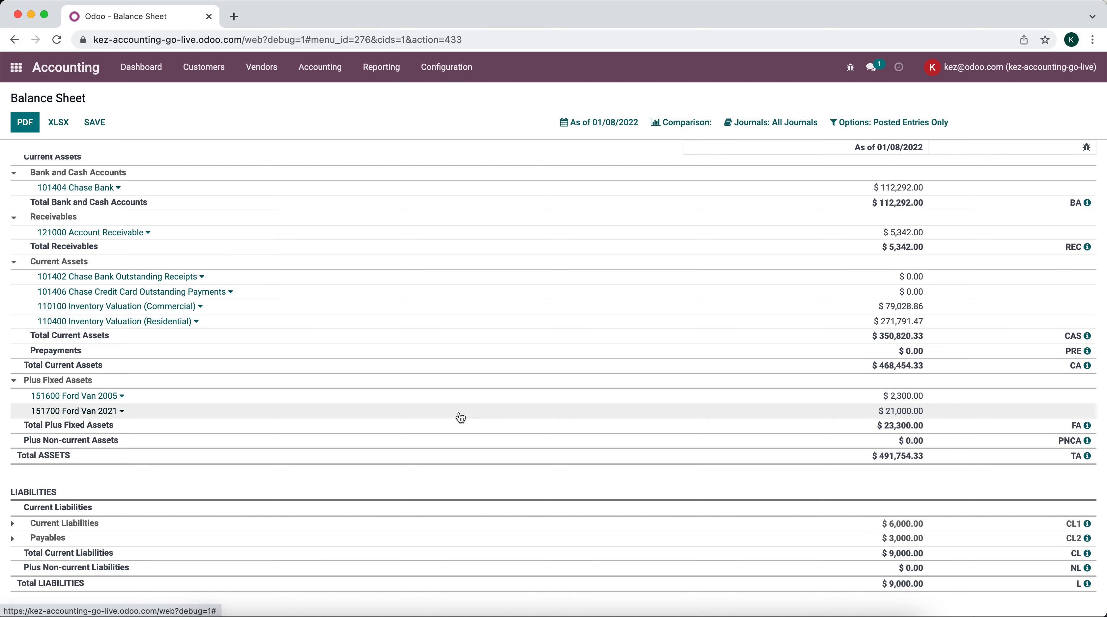
{"action": "key", "text": "super+Tab"}
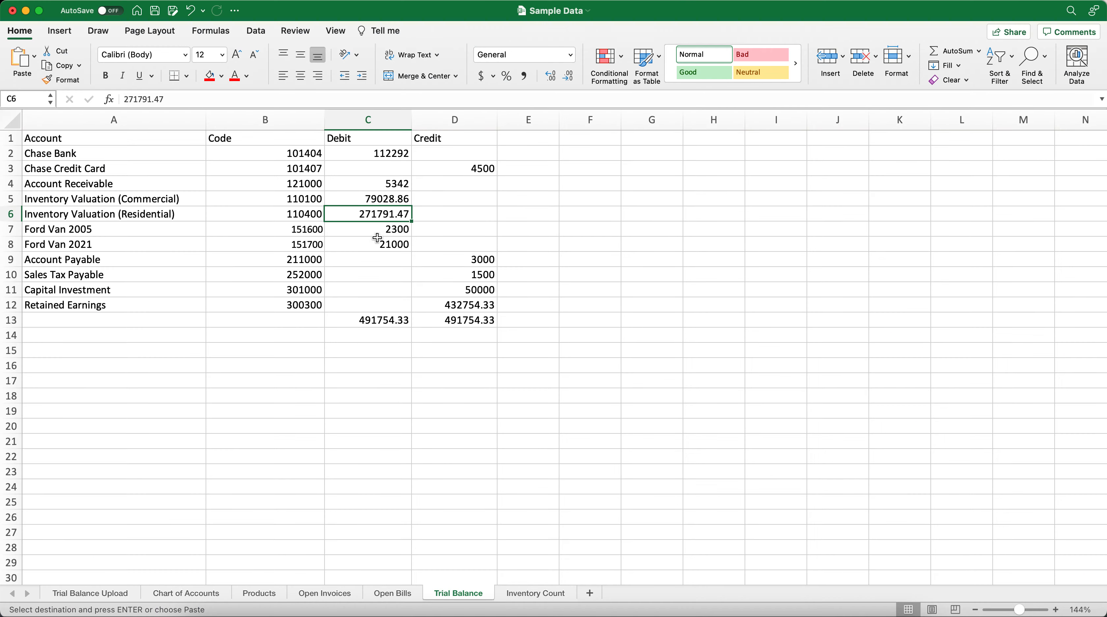
{"action": "left_click_drag", "start_coordinate": [379, 248], "coordinate": [379, 229]}
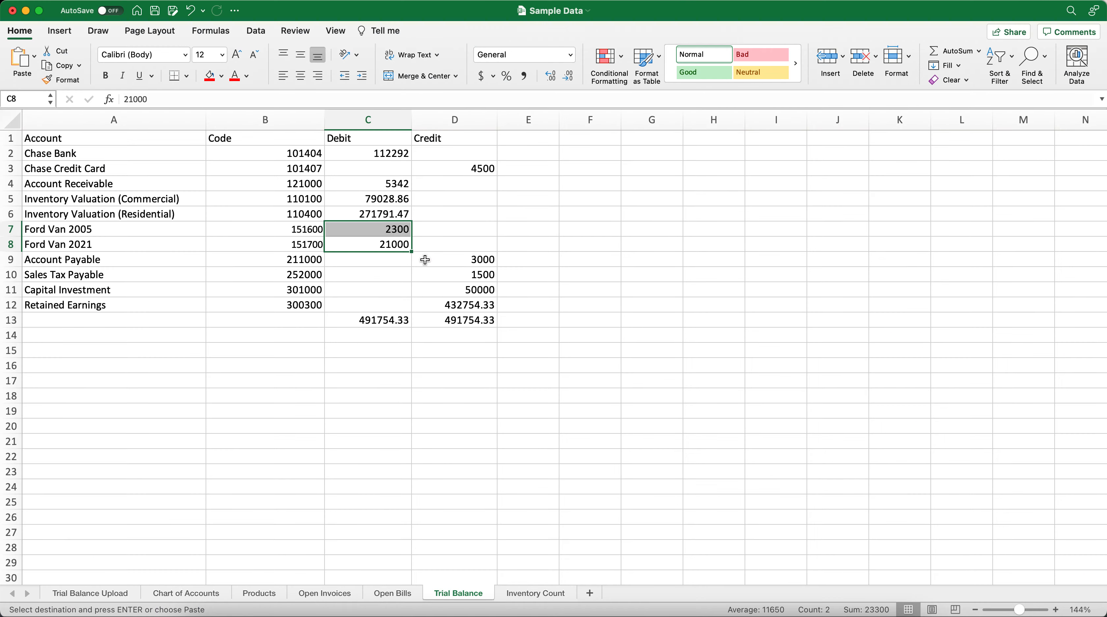
{"action": "key", "text": "super+Tab"}
Expand Current Liabilities and compare the Chase Credit Card balance with its credit in the Excel trial balance.
{"action": "scroll", "coordinate": [446, 384], "scroll_direction": "down", "scroll_amount": 2}
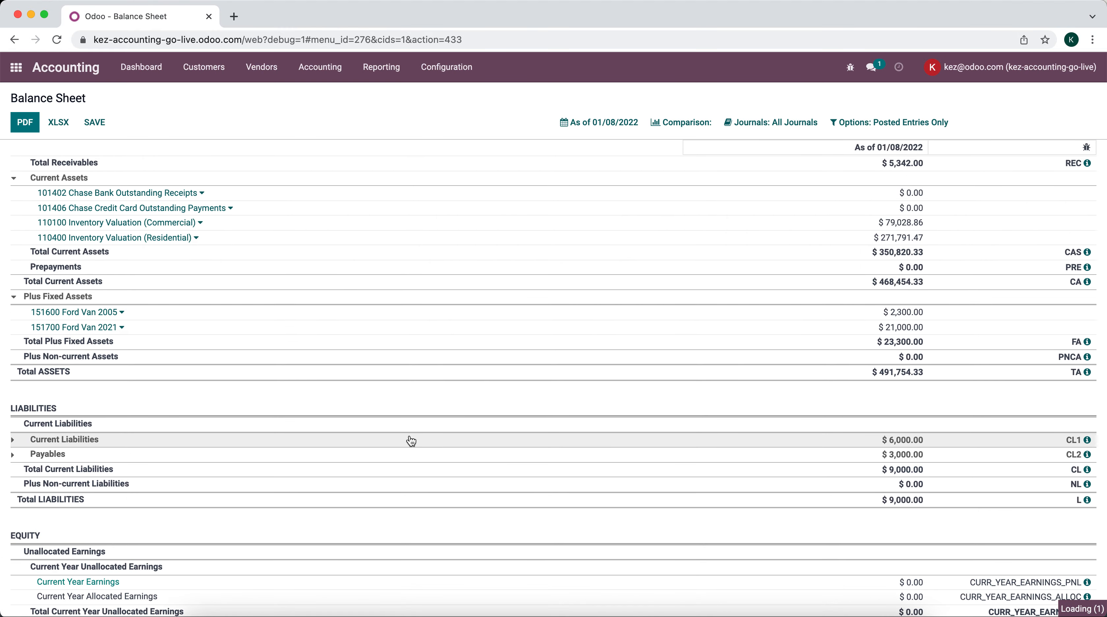
{"action": "left_click", "coordinate": [410, 440]}
{"action": "scroll", "coordinate": [411, 440], "scroll_direction": "down", "scroll_amount": 2}
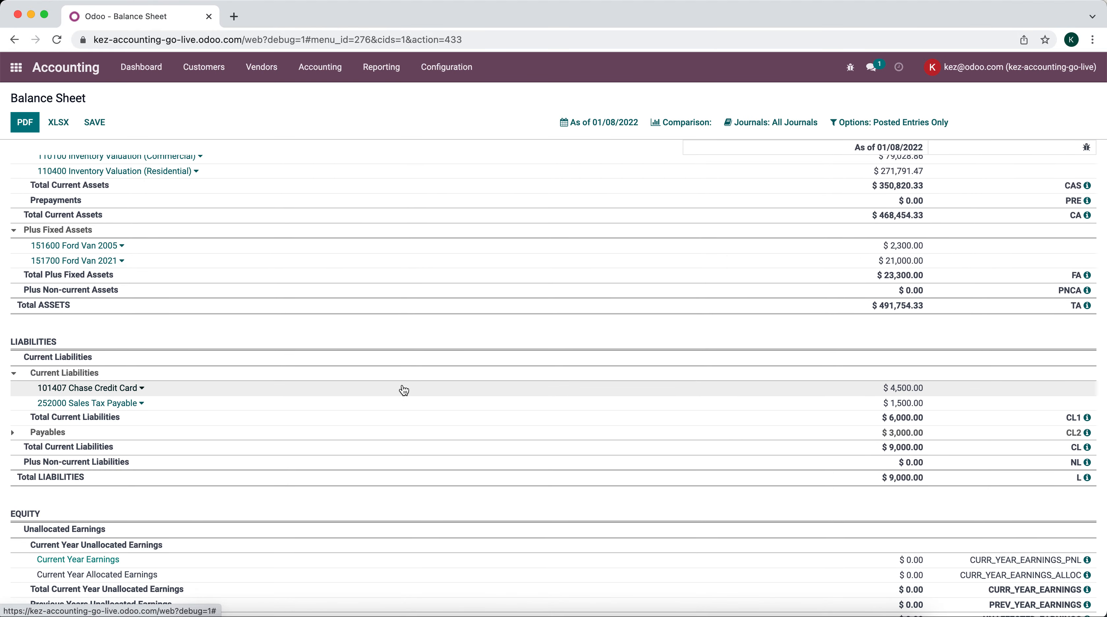
{"action": "key", "text": "super+Tab"}
{"action": "left_click", "coordinate": [450, 168]}
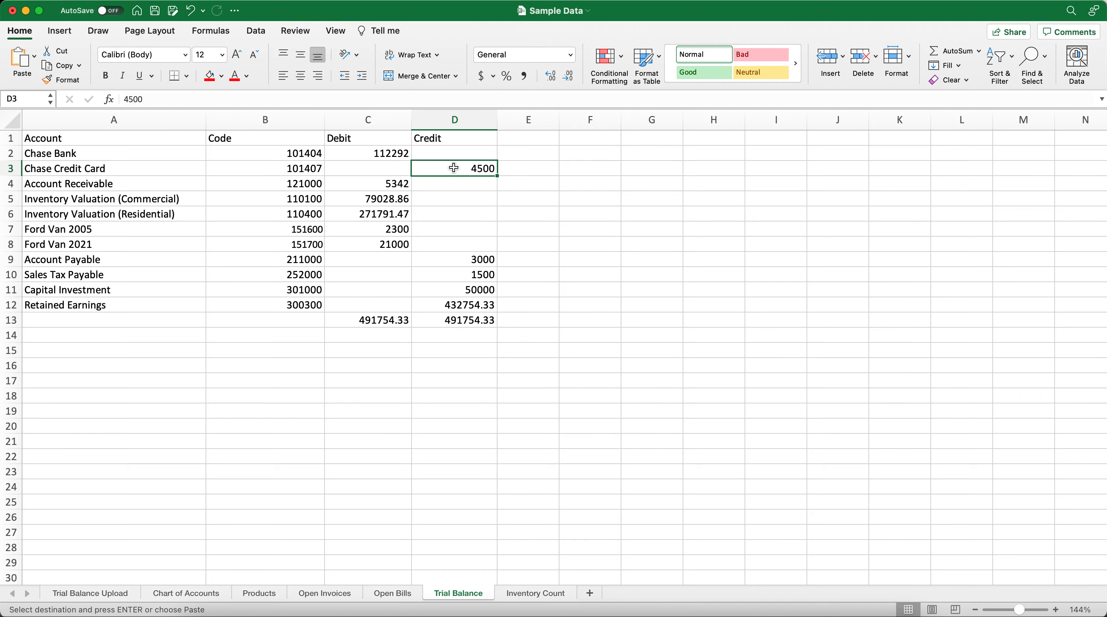
{"action": "key", "text": "super+Tab"}
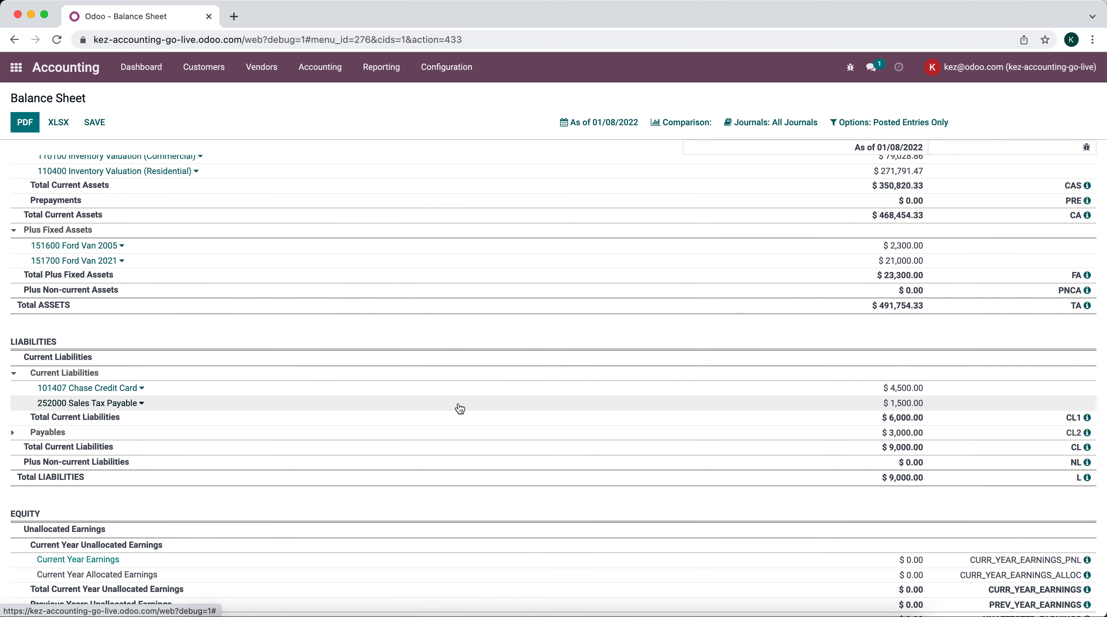
Expand Payables and compare Sales Tax Payable and Account Payable with their credits in the Excel trial balance.
{"action": "key", "text": "super+Tab"}
{"action": "left_click", "coordinate": [457, 276]}
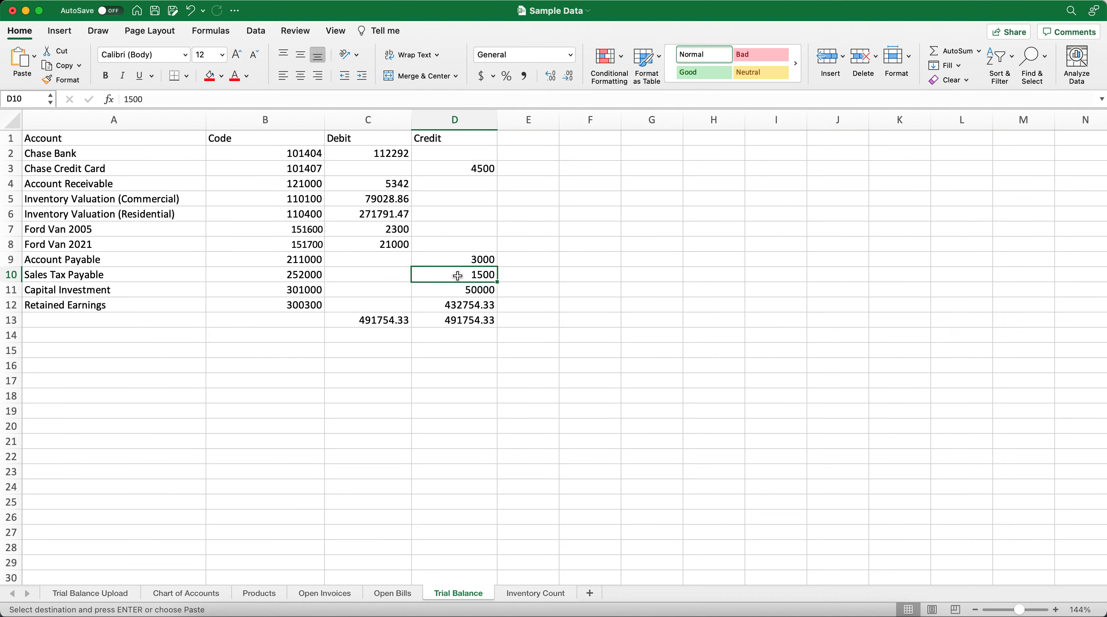
{"action": "key", "text": "super+Tab"}
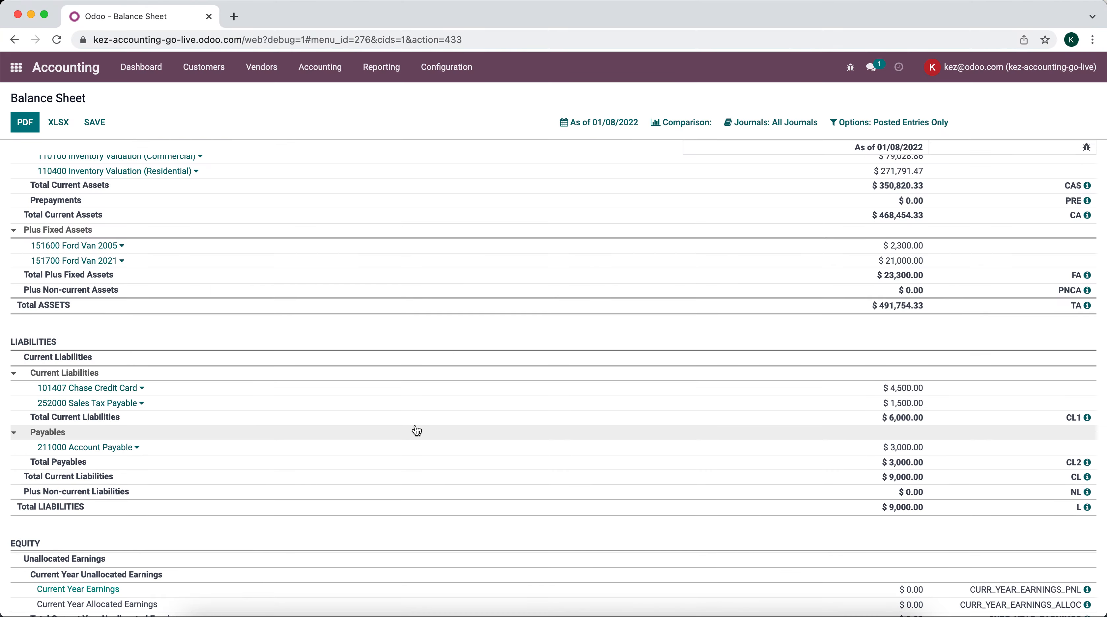
{"action": "key", "text": "super+Tab"}
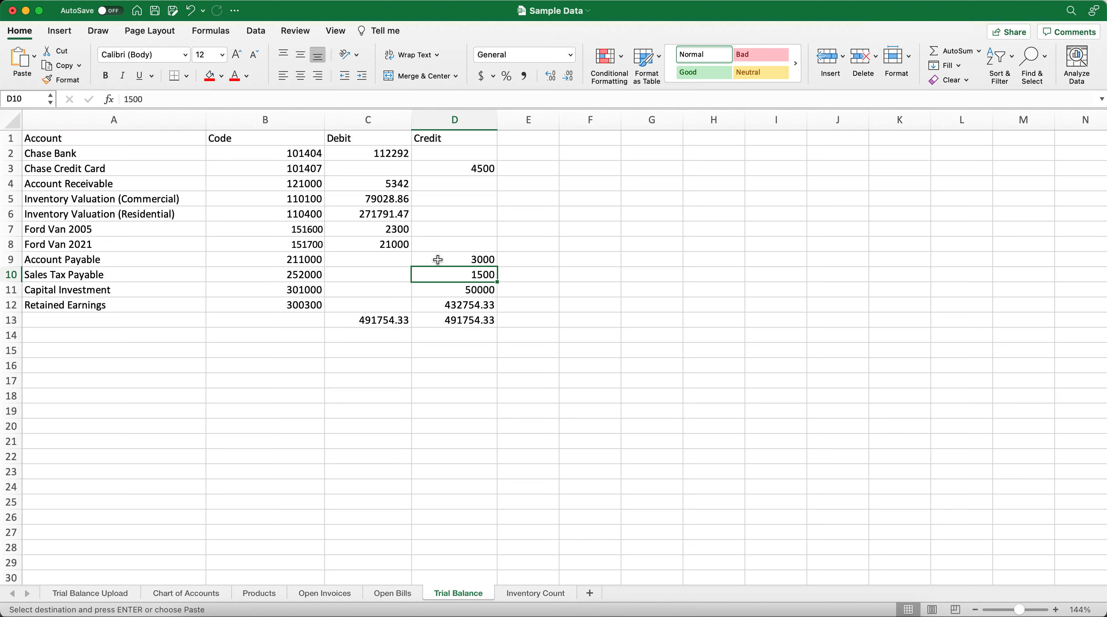
{"action": "key", "text": "super+Tab"}
Expand Retained Earnings under Equity and compare Retained Earnings and Capital Investment with their Excel trial balance credits.
{"action": "scroll", "coordinate": [427, 358], "scroll_direction": "down", "scroll_amount": 2}
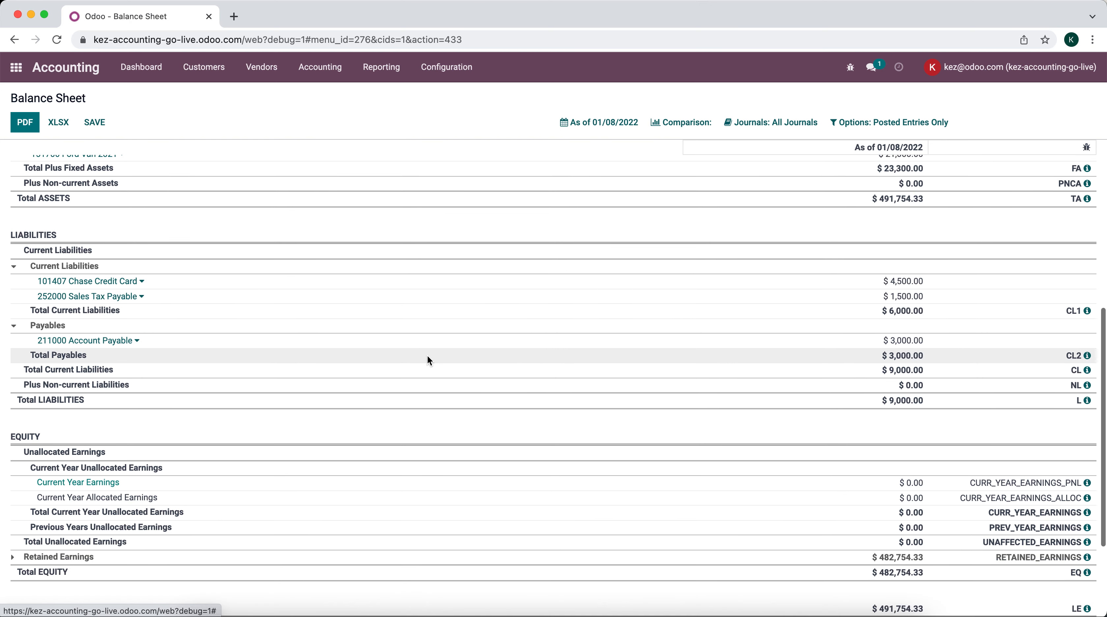
{"action": "scroll", "coordinate": [427, 355], "scroll_direction": "down", "scroll_amount": 3}
{"action": "left_click", "coordinate": [416, 458]}
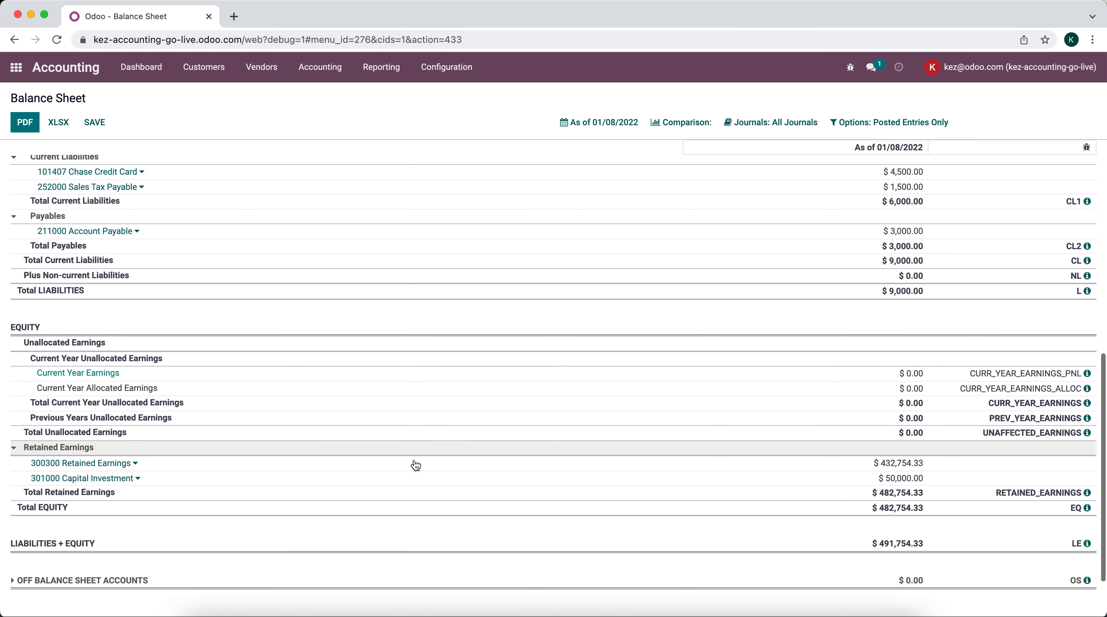
{"action": "scroll", "coordinate": [416, 465], "scroll_direction": "down", "scroll_amount": 1}
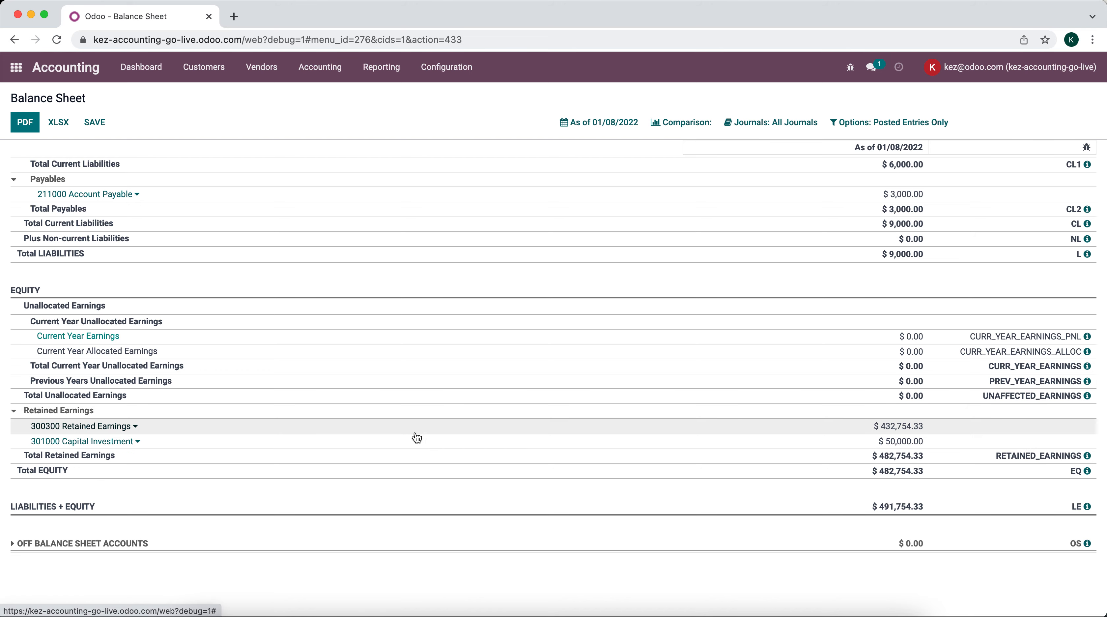
{"action": "key", "text": "super+Tab"}
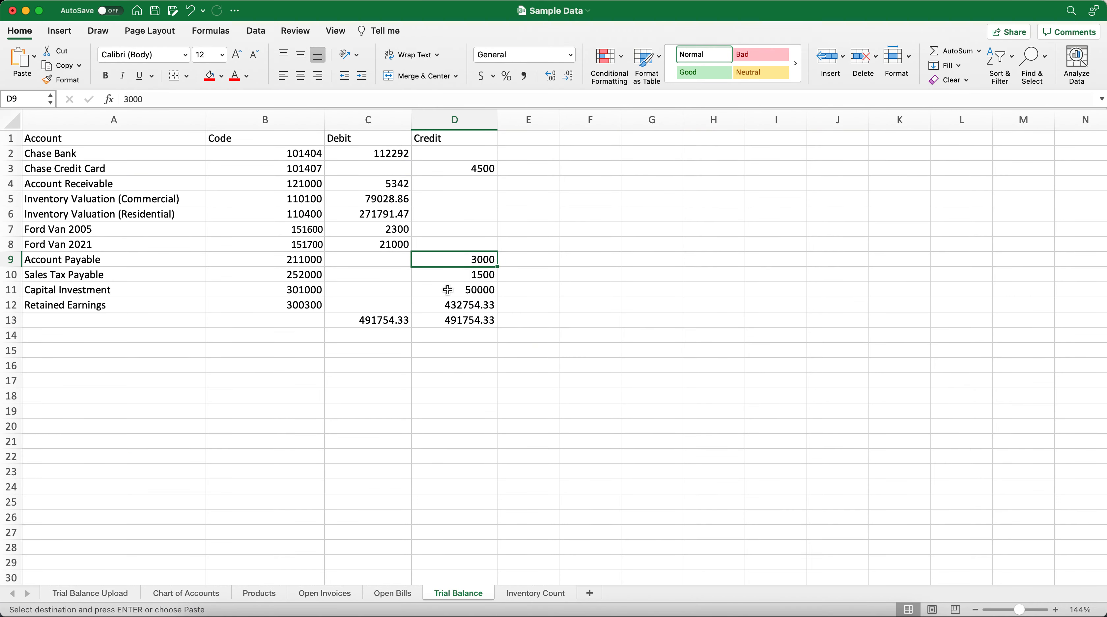
{"action": "left_click_drag", "start_coordinate": [448, 289], "coordinate": [446, 302]}
{"action": "key", "text": "super+Tab"}
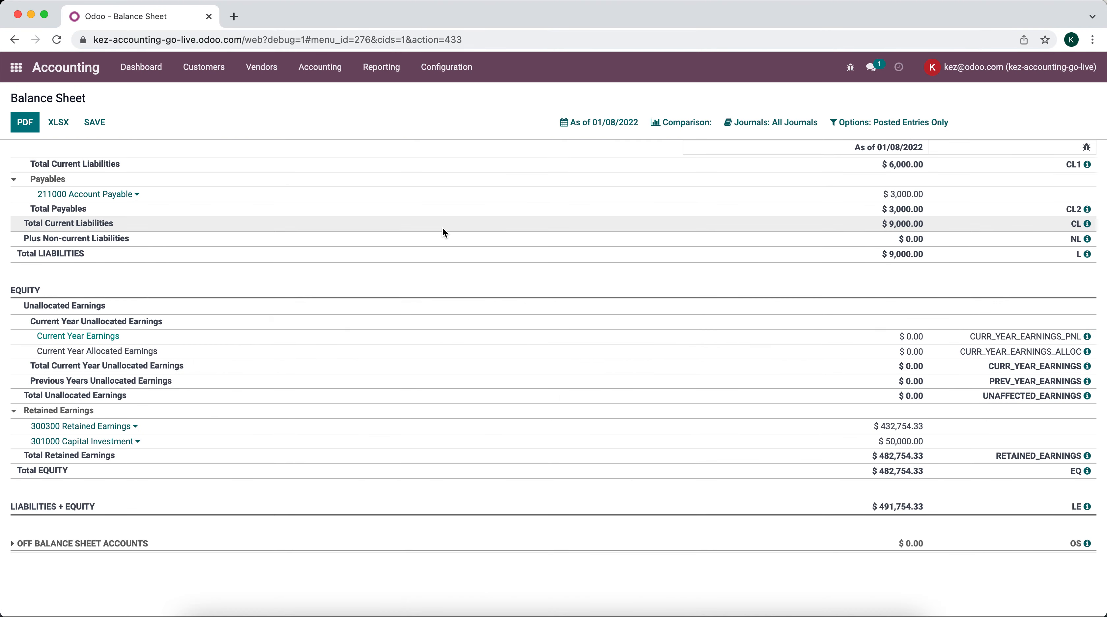
{"action": "scroll", "coordinate": [443, 231], "scroll_direction": "up", "scroll_amount": 10}
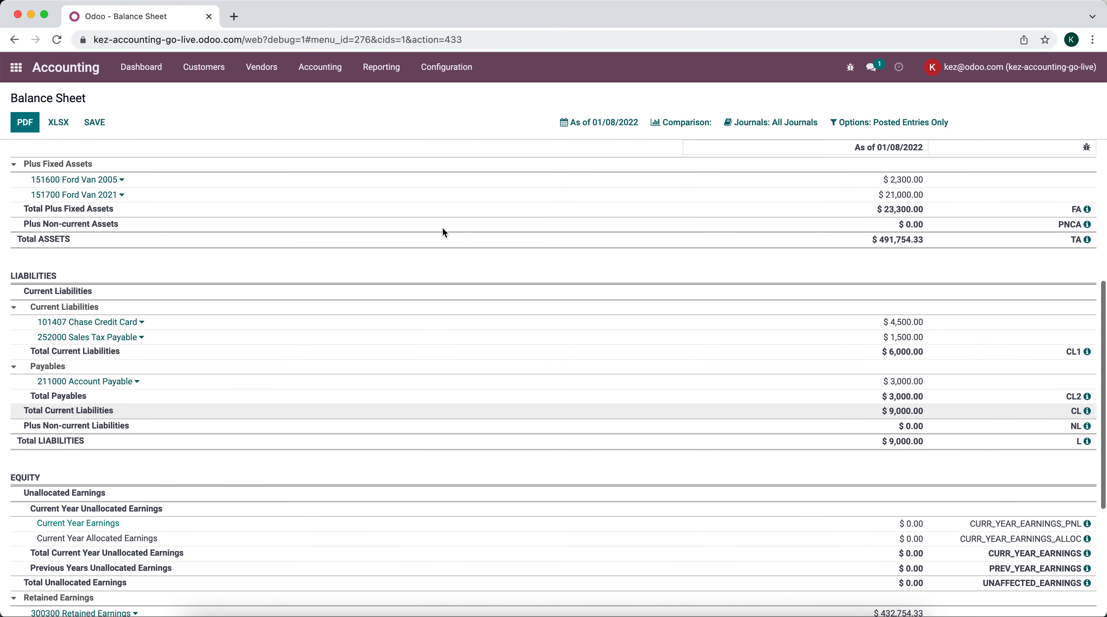
{"action": "scroll", "coordinate": [444, 232], "scroll_direction": "up", "scroll_amount": 2}
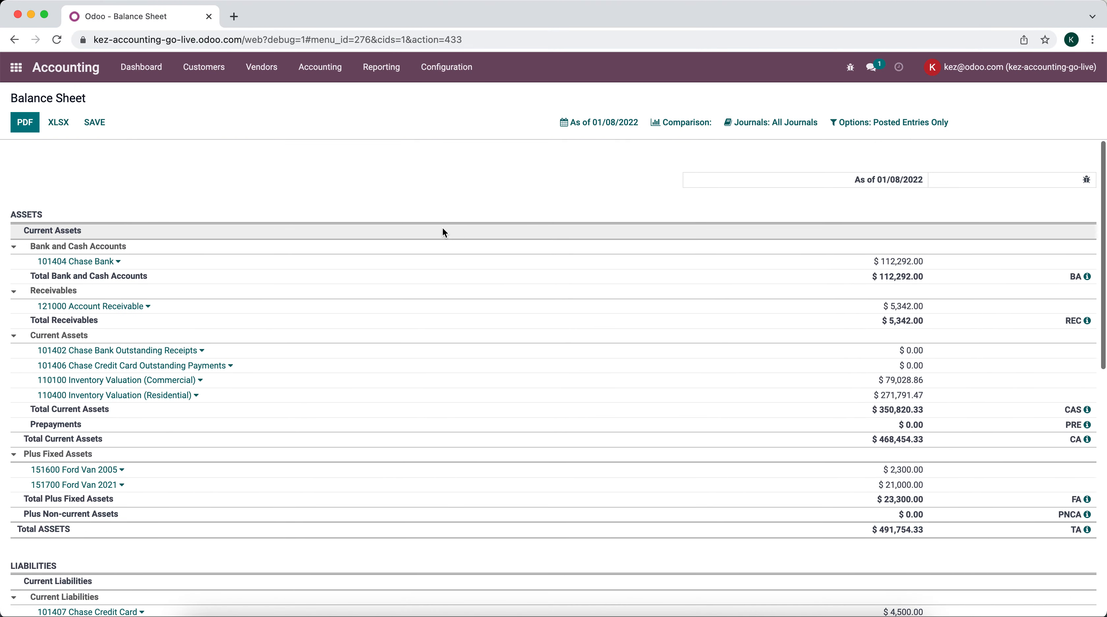
In the Inventory app, remove the Internal filter from Locations and open the Virtual Locations/Inventory adjustment location.
{"action": "left_click", "coordinate": [17, 67]}
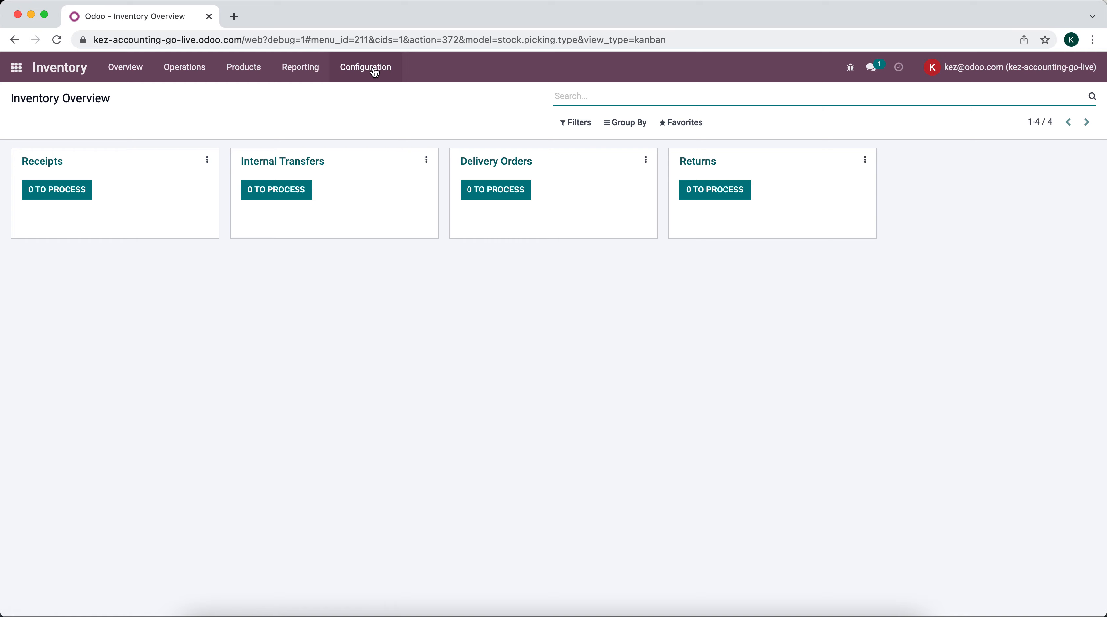
{"action": "left_click", "coordinate": [372, 70]}
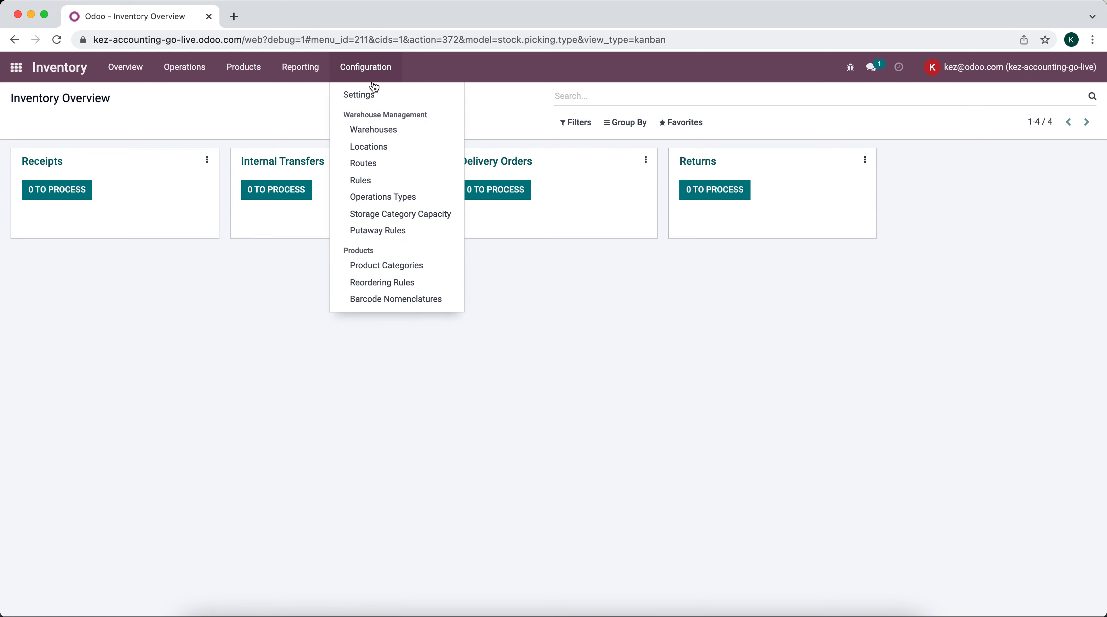
{"action": "left_click", "coordinate": [374, 147]}
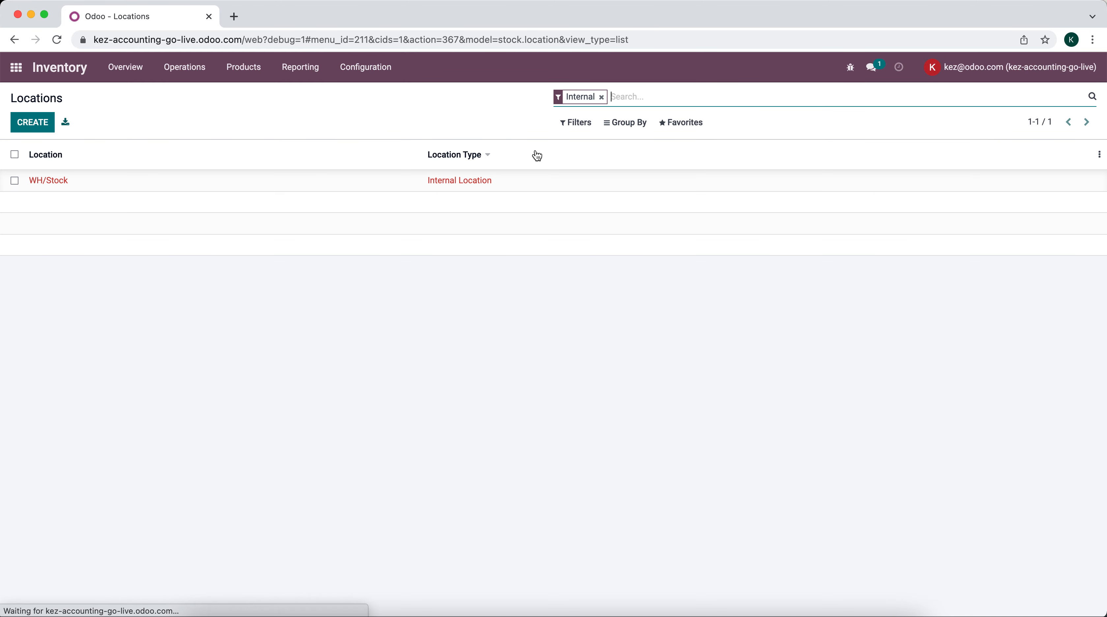
{"action": "left_click", "coordinate": [601, 104]}
{"action": "left_click", "coordinate": [202, 287]}
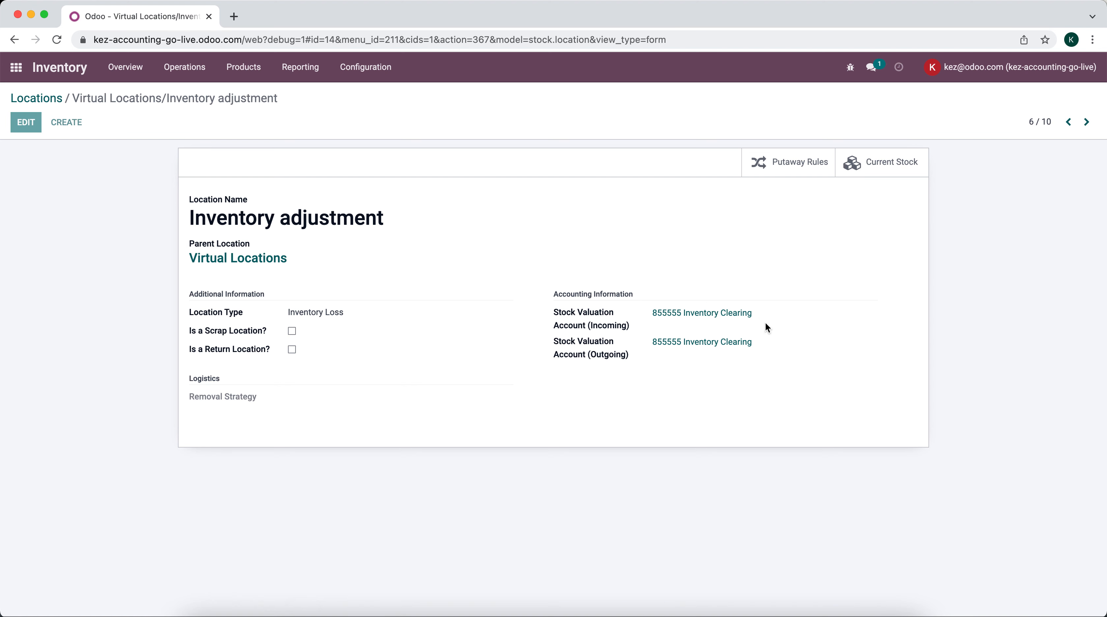
Clear the incoming and outgoing Stock Valuation Accounts on the Inventory adjustment location and save it.
{"action": "left_click", "coordinate": [761, 323]}
{"action": "key", "text": "BackSpace"}
{"action": "left_click", "coordinate": [744, 264]}
{"action": "left_click", "coordinate": [778, 352]}
{"action": "key", "text": "BackSpace"}
{"action": "left_click", "coordinate": [25, 123]}
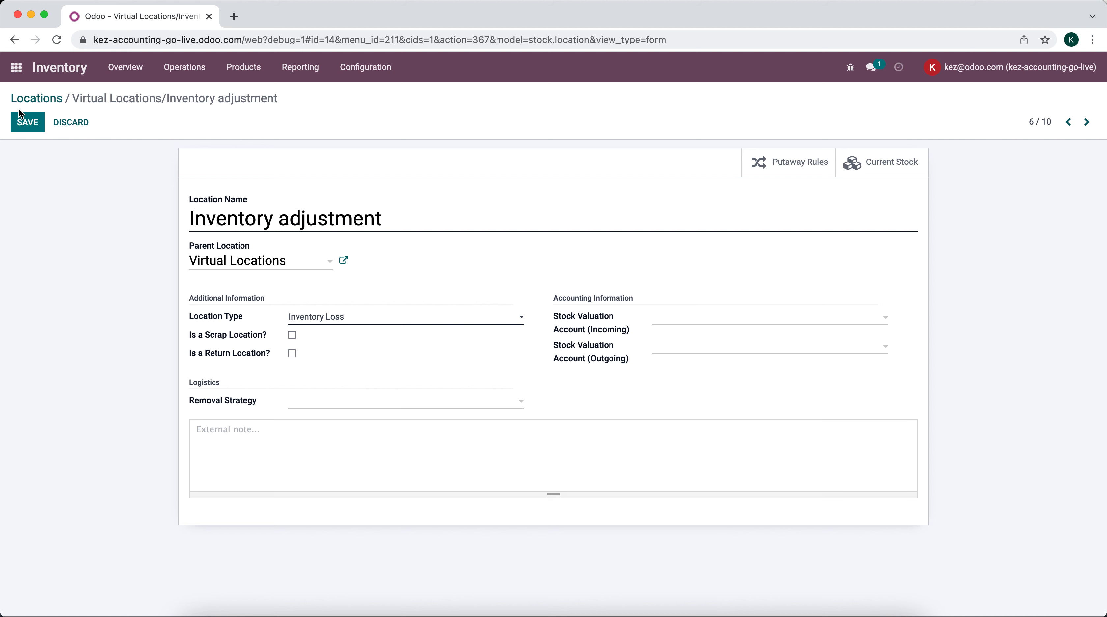
Open the Accounting app's settings and review its options from Taxes down to Reporting.
{"action": "left_click", "coordinate": [16, 68]}
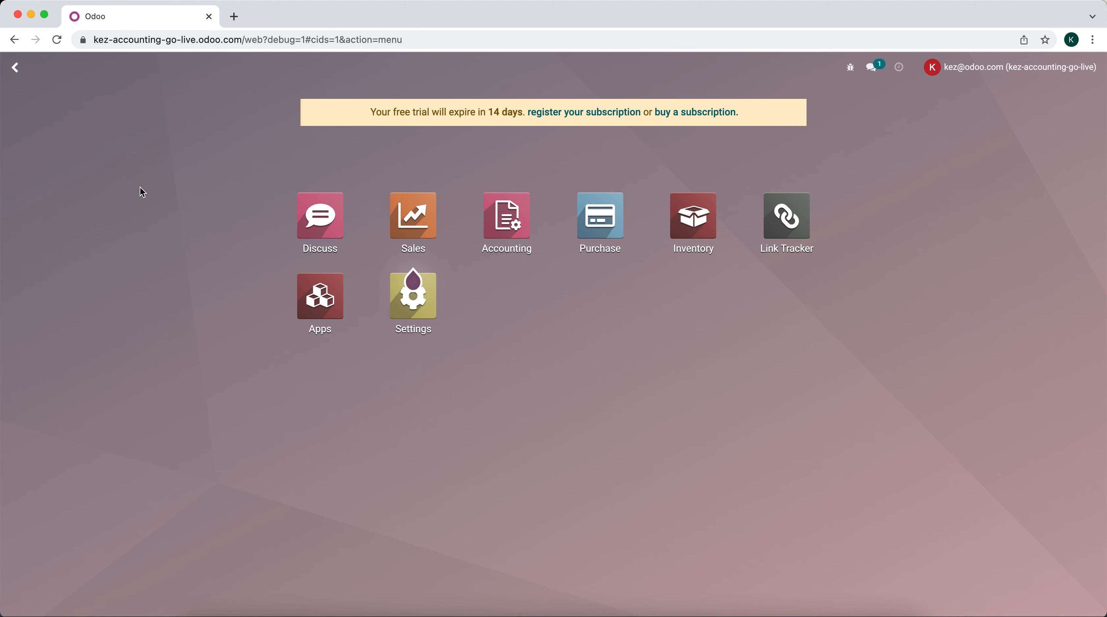
{"action": "left_click", "coordinate": [498, 203]}
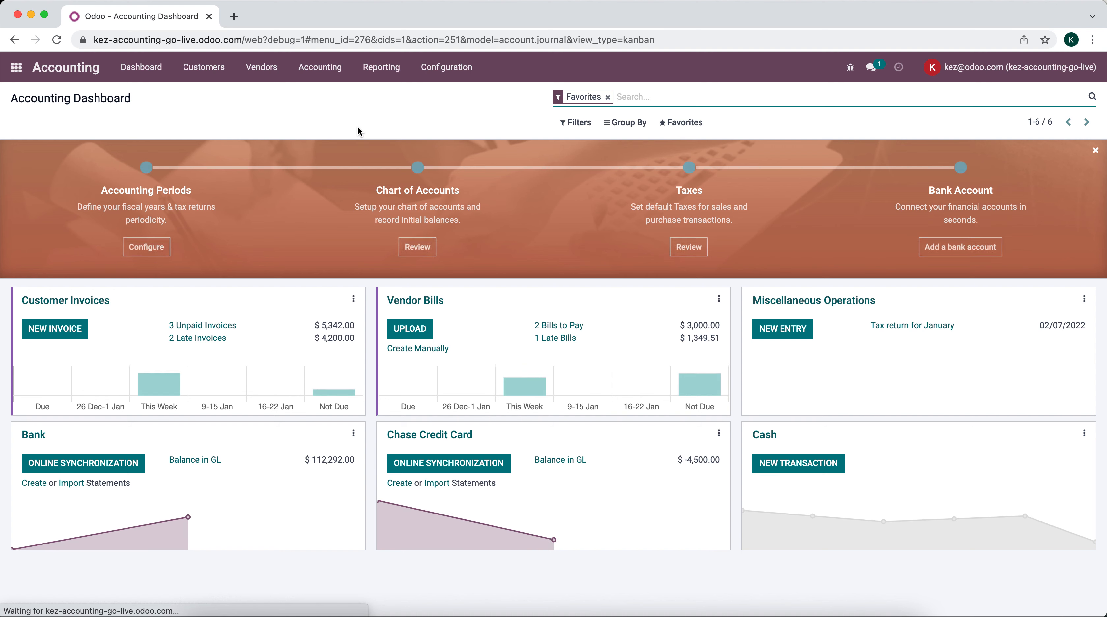
{"action": "left_click", "coordinate": [473, 67]}
{"action": "left_click", "coordinate": [466, 93]}
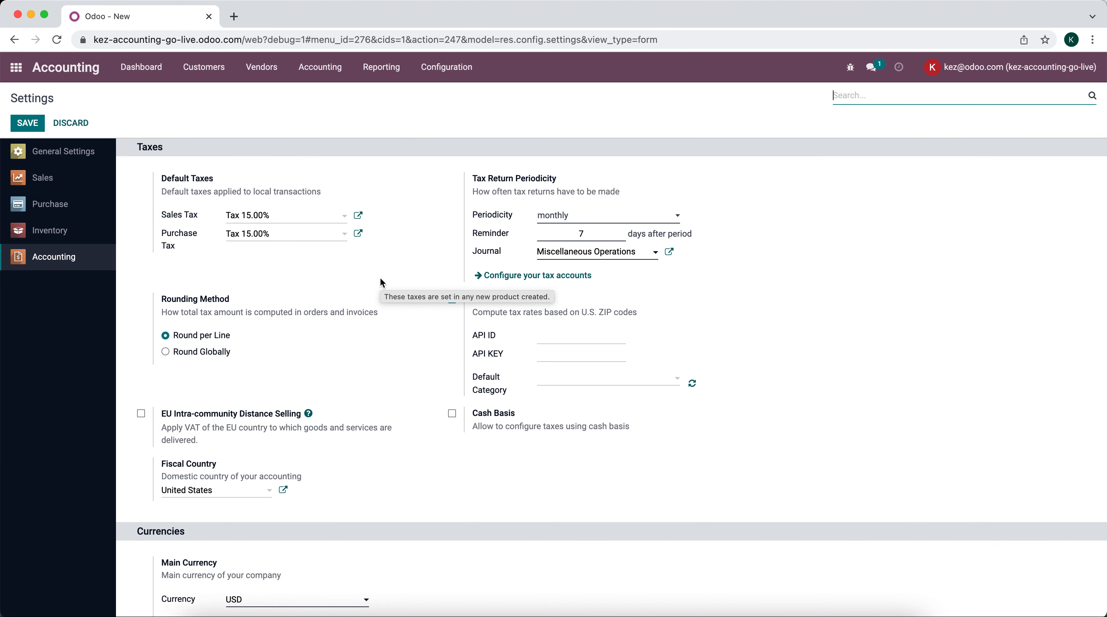
{"action": "scroll", "coordinate": [421, 294], "scroll_direction": "down", "scroll_amount": 2}
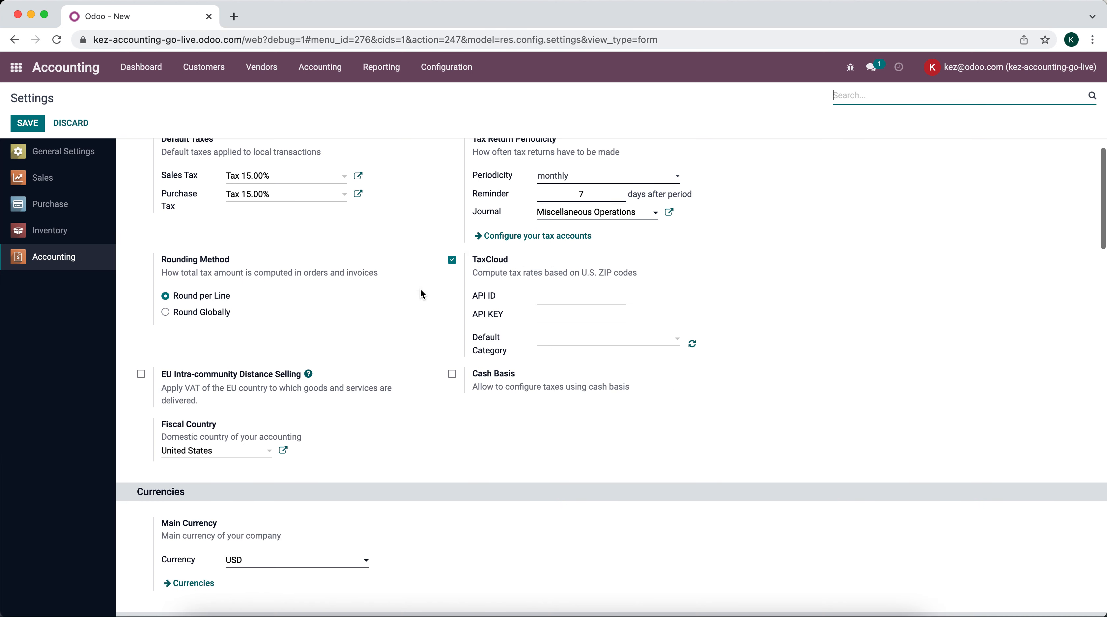
{"action": "scroll", "coordinate": [420, 289], "scroll_direction": "down", "scroll_amount": 10}
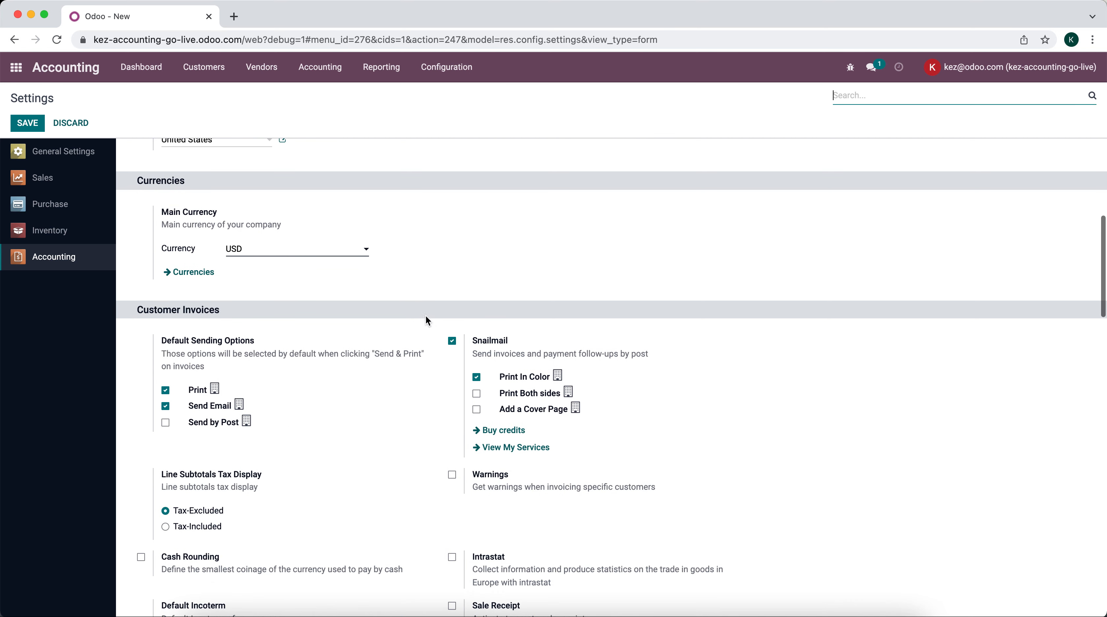
{"action": "scroll", "coordinate": [382, 436], "scroll_direction": "down", "scroll_amount": 15}
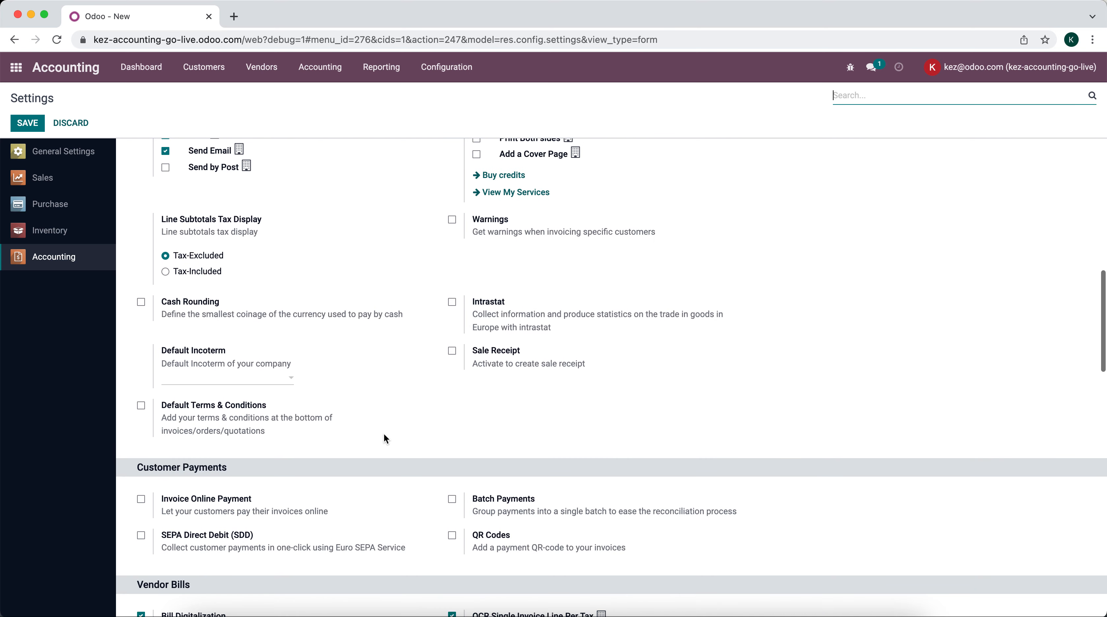
{"action": "scroll", "coordinate": [384, 437], "scroll_direction": "down", "scroll_amount": 1}
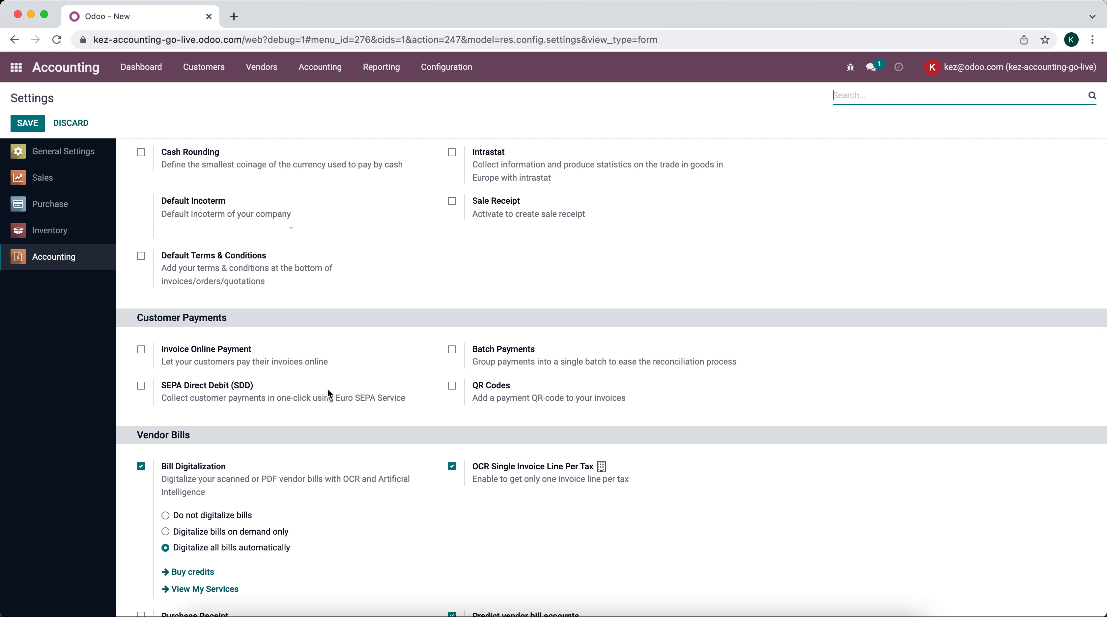
{"action": "scroll", "coordinate": [327, 387], "scroll_direction": "down", "scroll_amount": 15}
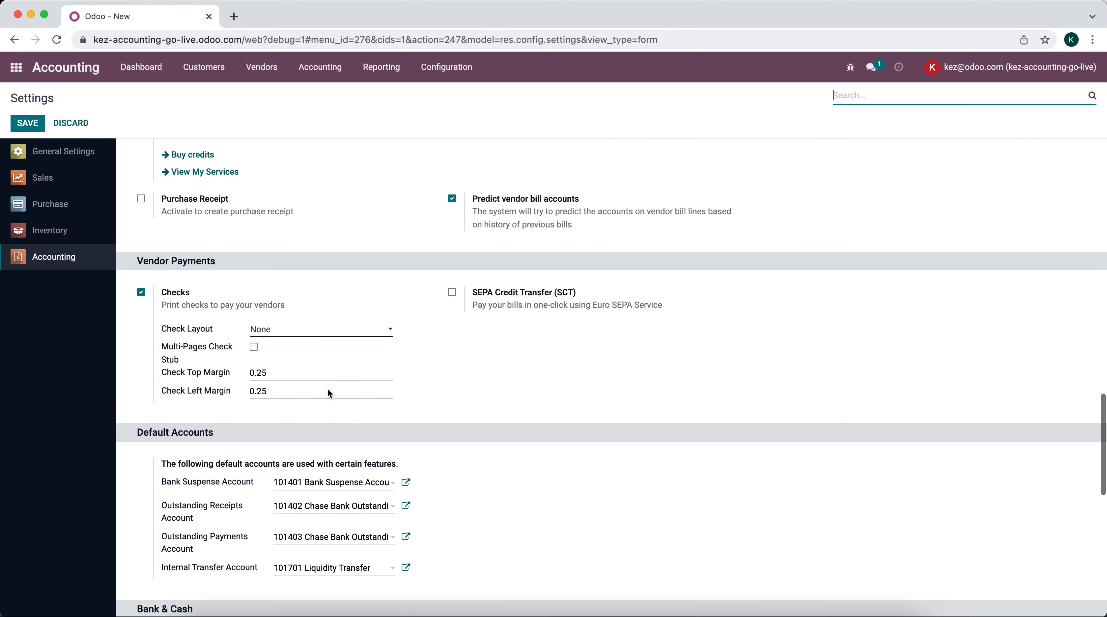
{"action": "scroll", "coordinate": [327, 387], "scroll_direction": "down", "scroll_amount": 15}
{"action": "scroll", "coordinate": [329, 400], "scroll_direction": "down", "scroll_amount": 5}
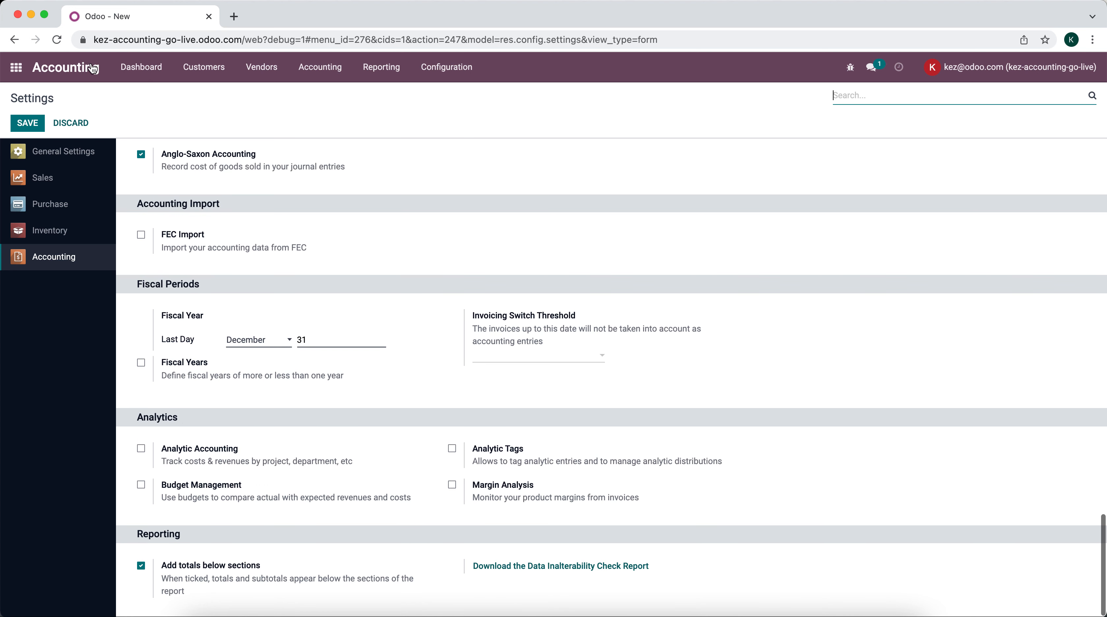
View the Balance Sheet and the Profit and Loss report, and return to the Odoo app overview.
{"action": "left_click", "coordinate": [383, 78]}
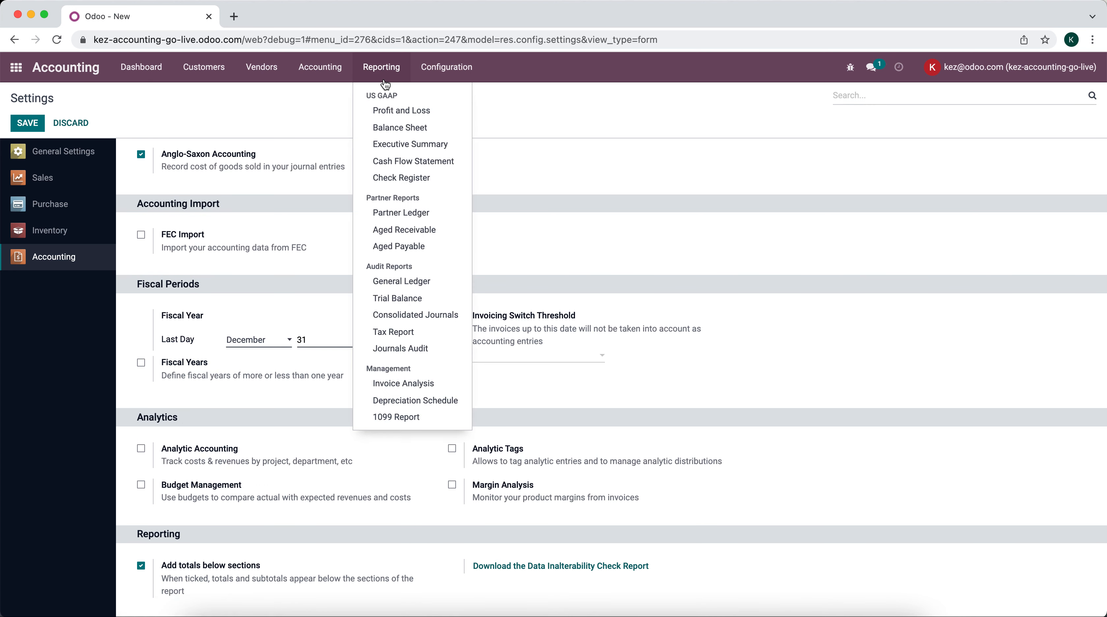
{"action": "left_click", "coordinate": [397, 127]}
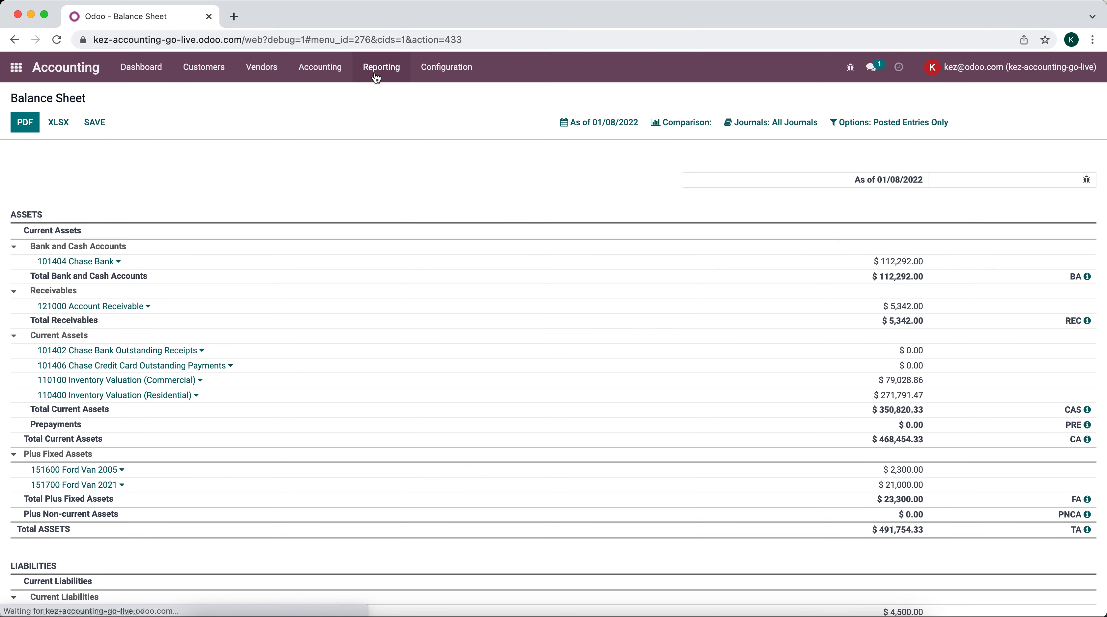
{"action": "left_click", "coordinate": [376, 78]}
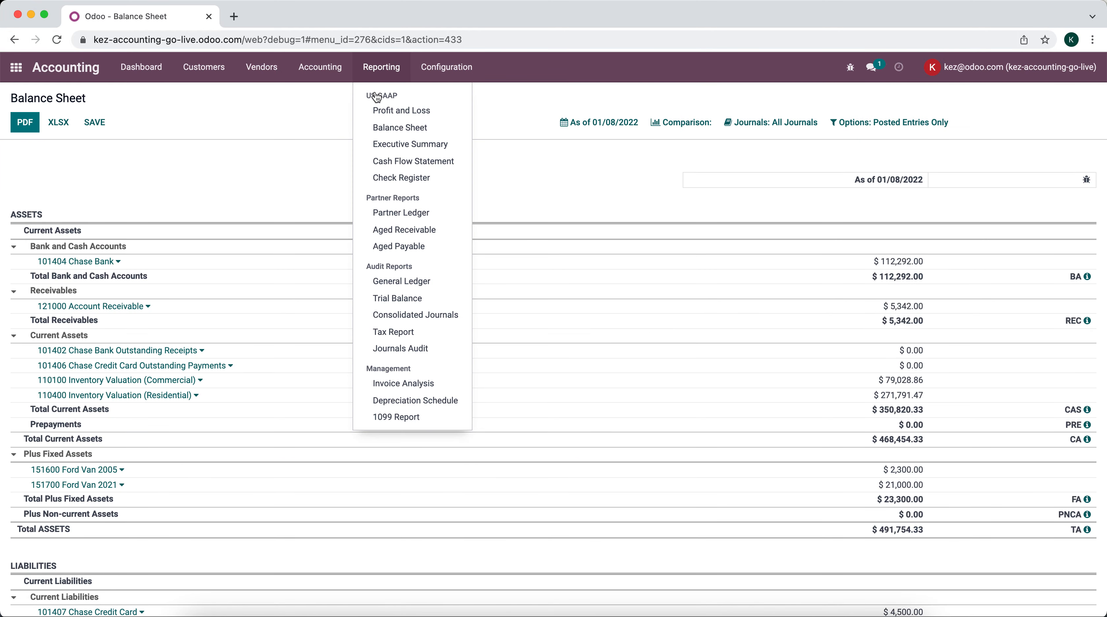
{"action": "left_click", "coordinate": [376, 109]}
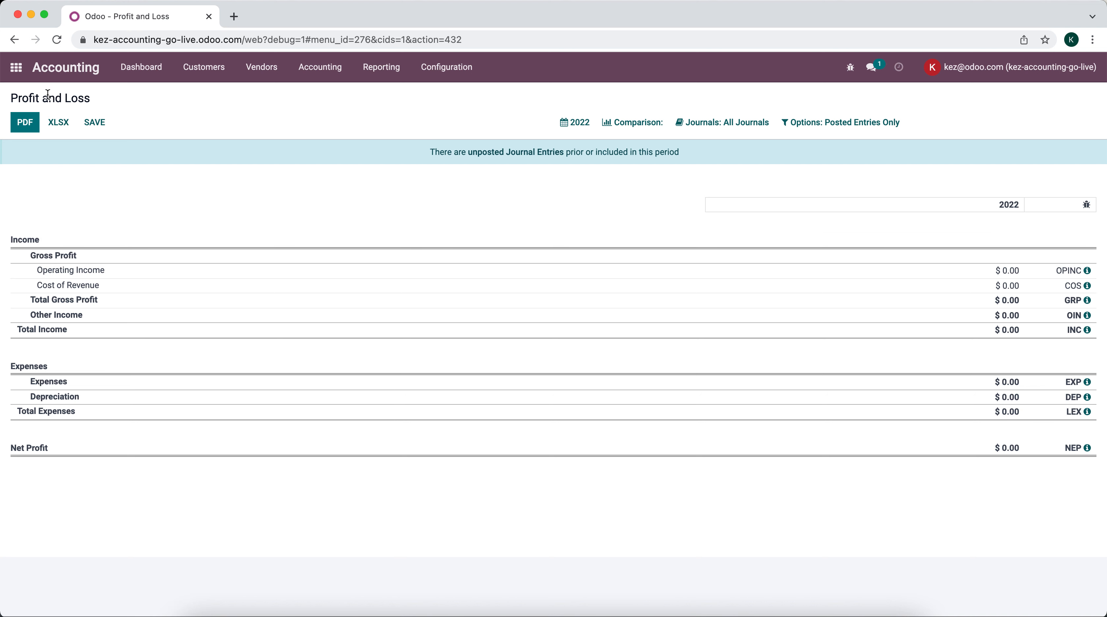
{"action": "left_click", "coordinate": [16, 67]}
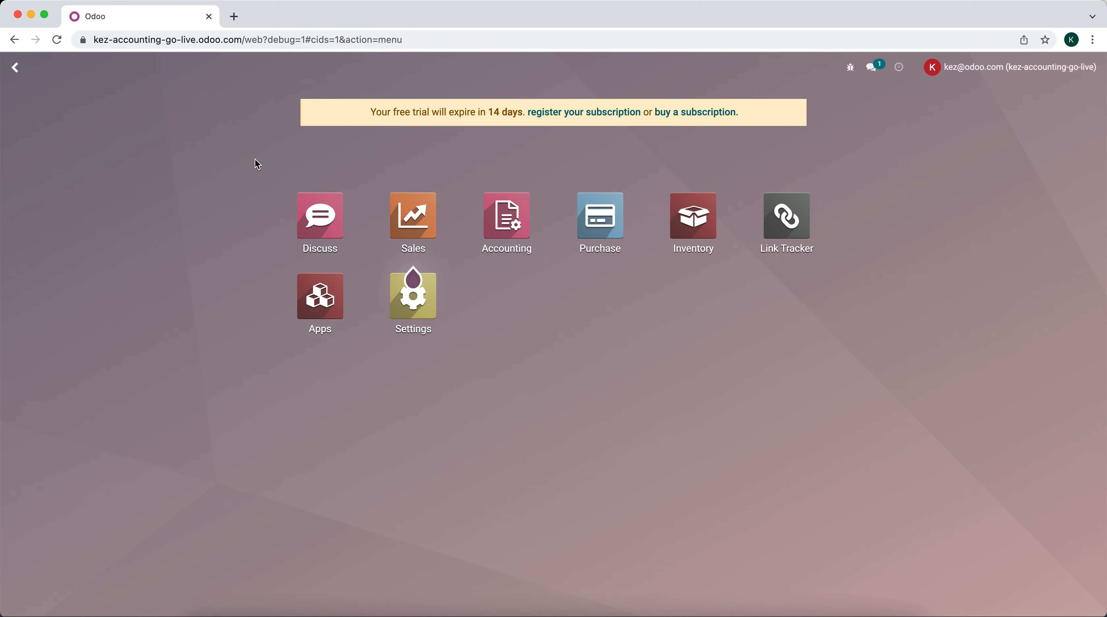